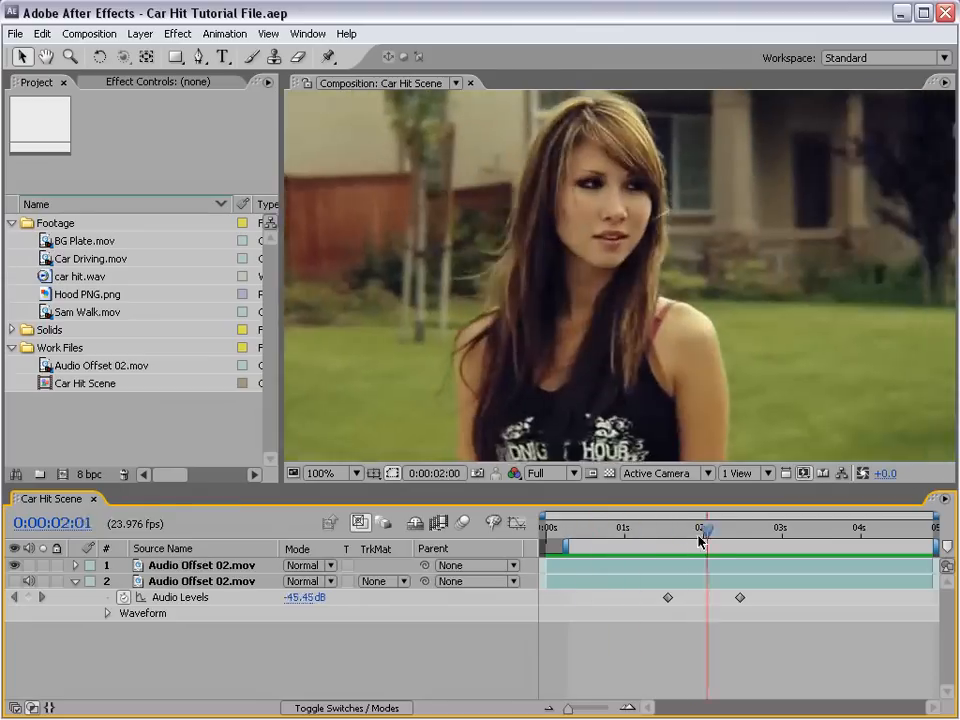
Step frame by frame through the truck impact in the Car Hit Scene composition to examine the hit
key("Page_Down")
key("Page_Down")
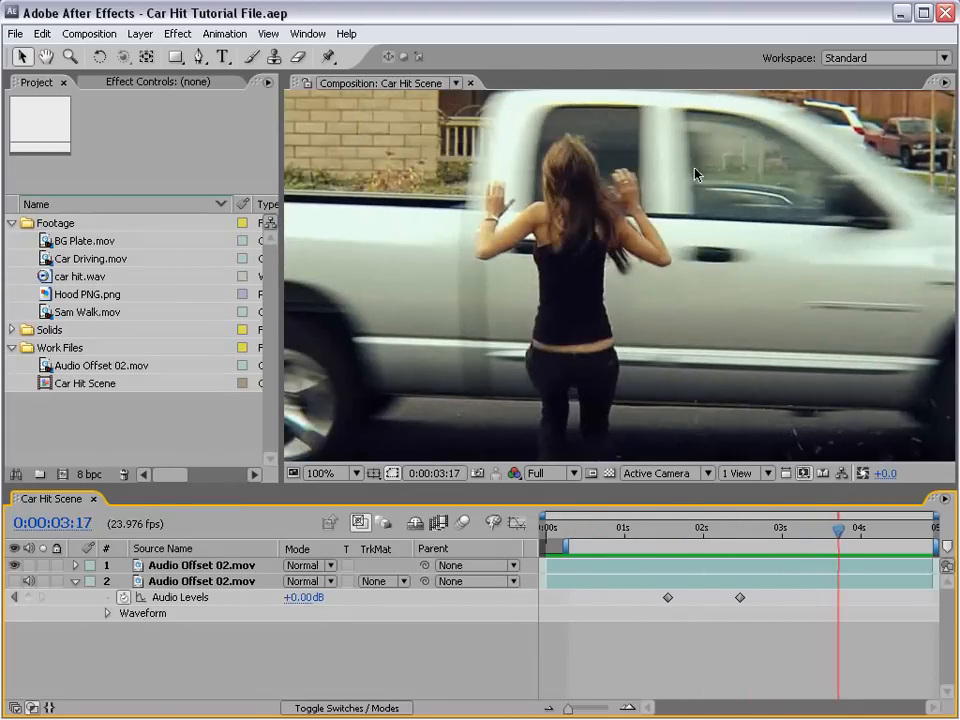
key("Page_Down")
key("Page_Down")
key("Page_Up")
key("Page_Up")
key("Page_Up")
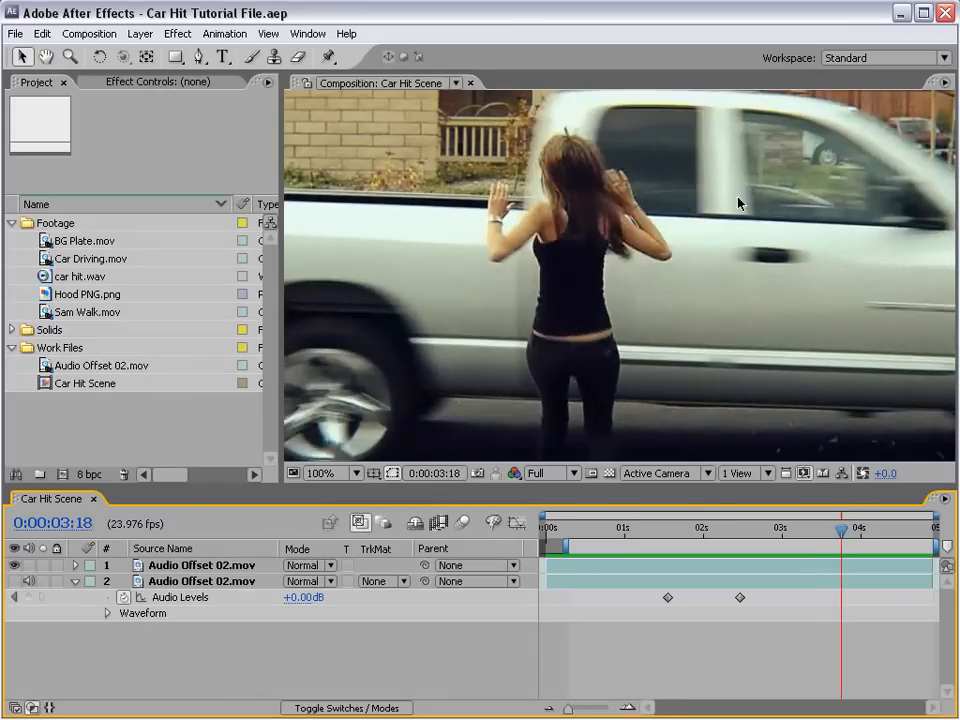
key("Page_Up")
key("Page_Up")
key("Page_Up")
key("Page_Up")
key("Page_Up")
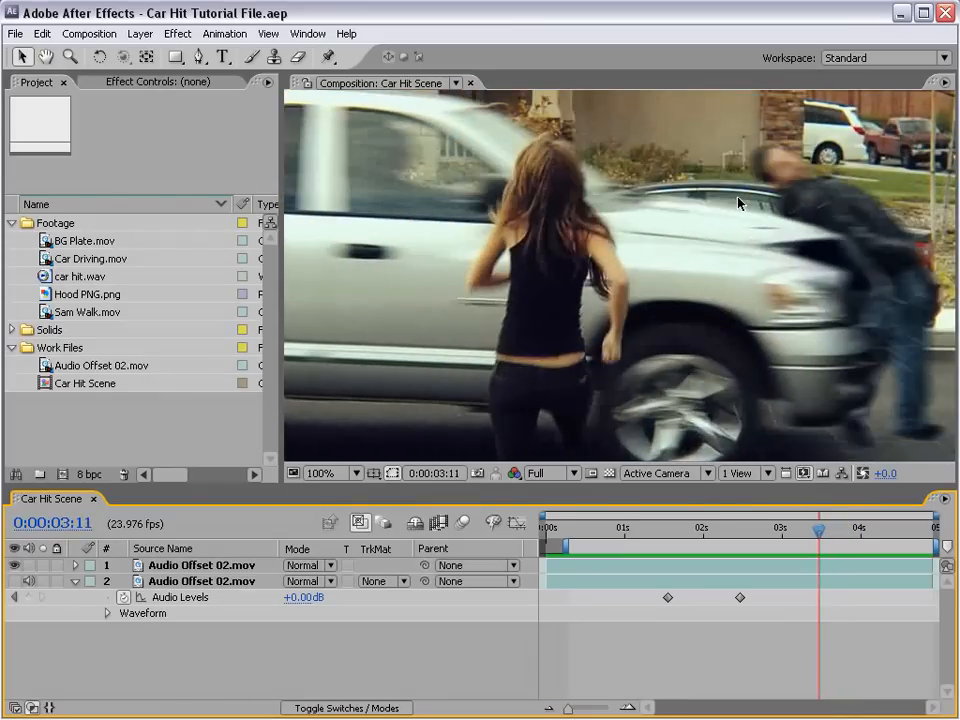
Play back the Car Hit Scene from near its start and examine the man's position in the frames just before impact
left_click_drag(818, 530, 638, 530)
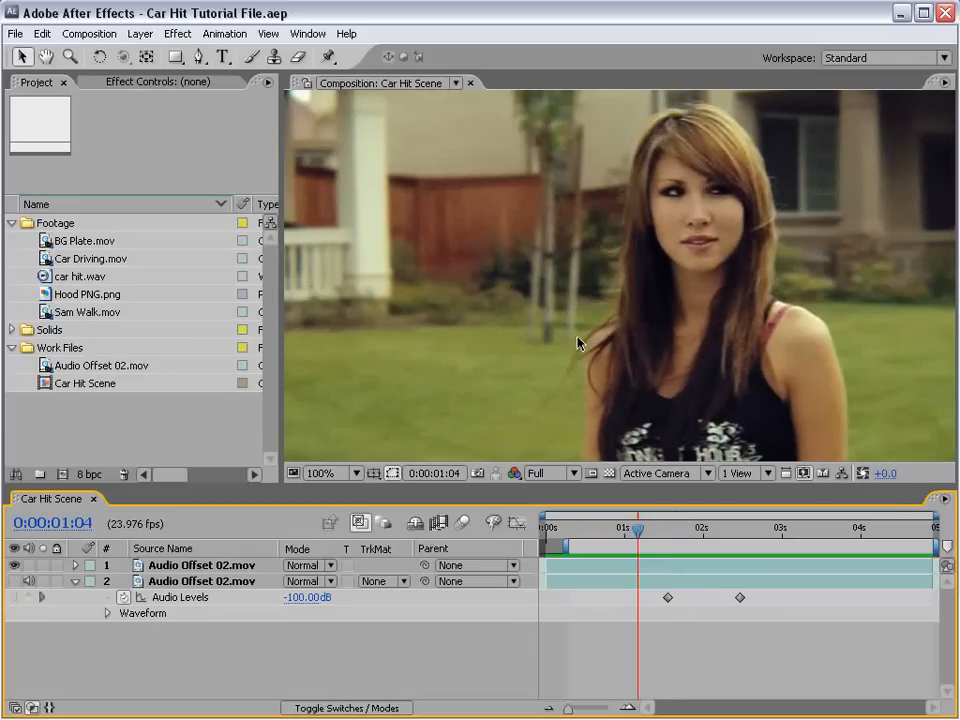
key("KP_0")
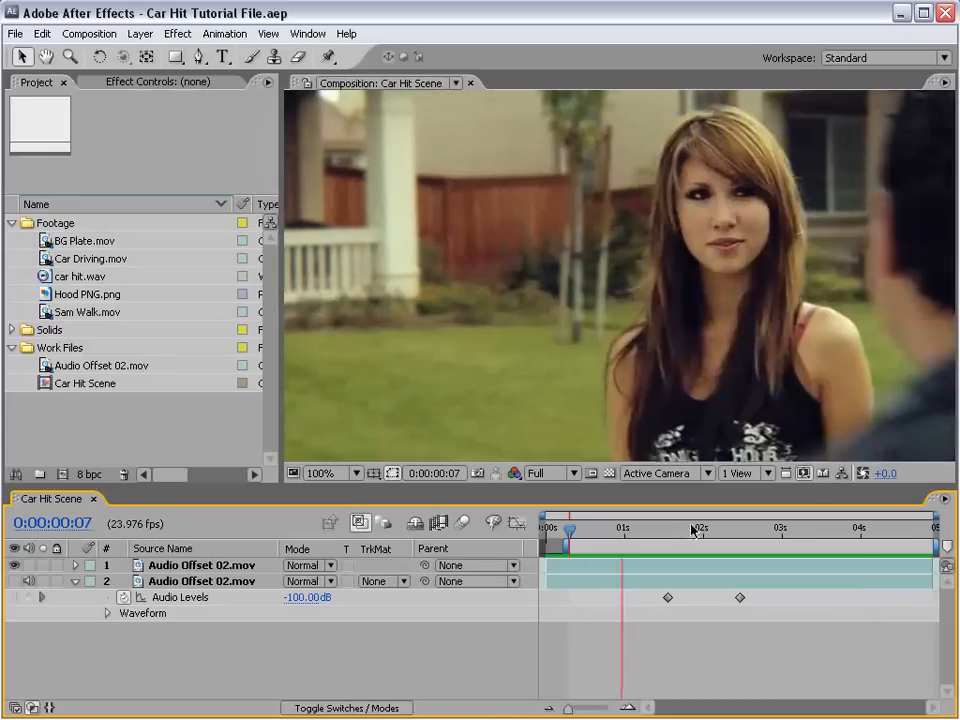
key("grave")
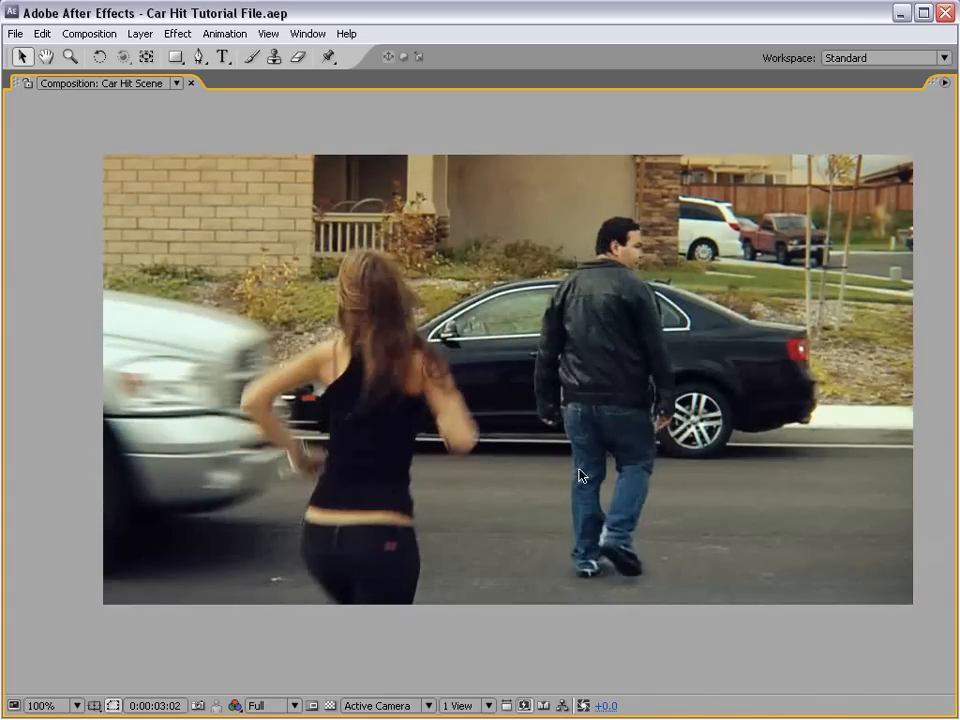
key("grave")
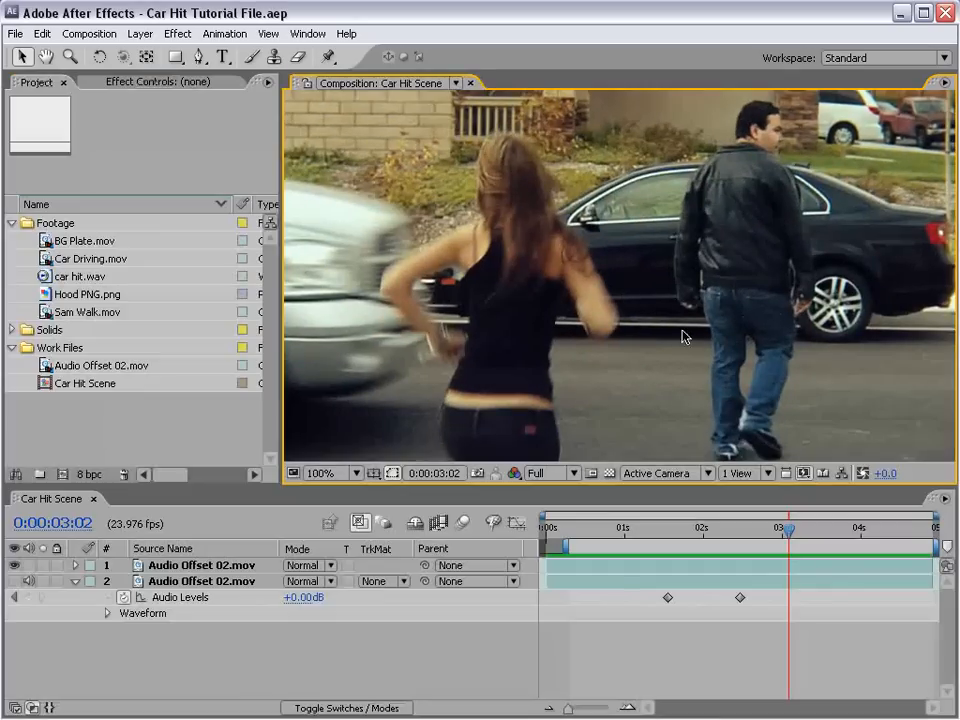
left_click_drag(788, 521, 808, 528)
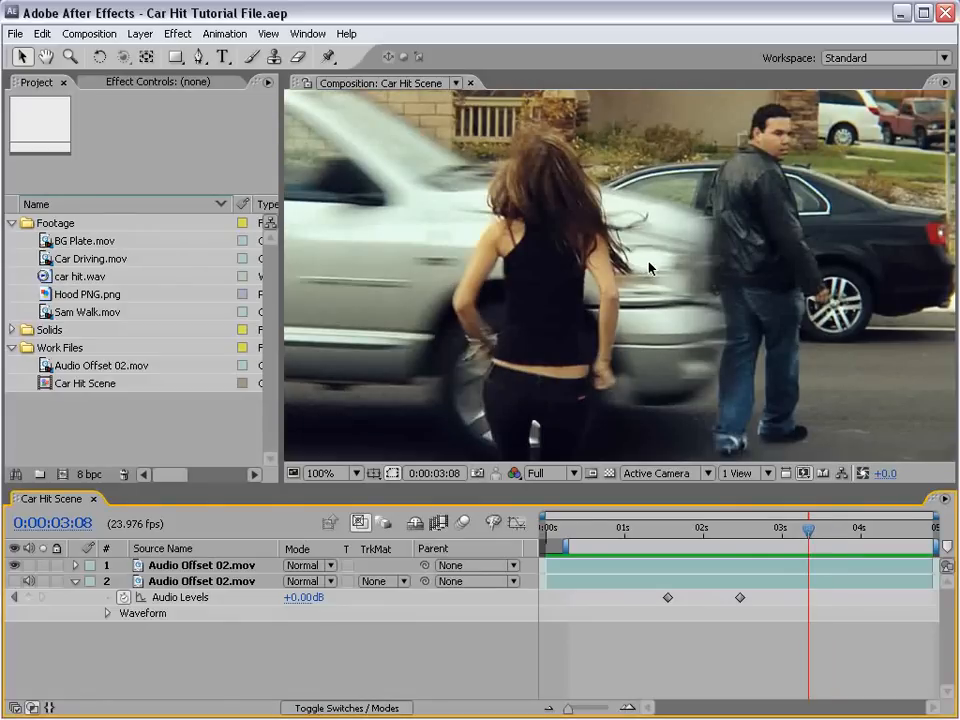
scroll(637, 284, "down", 2)
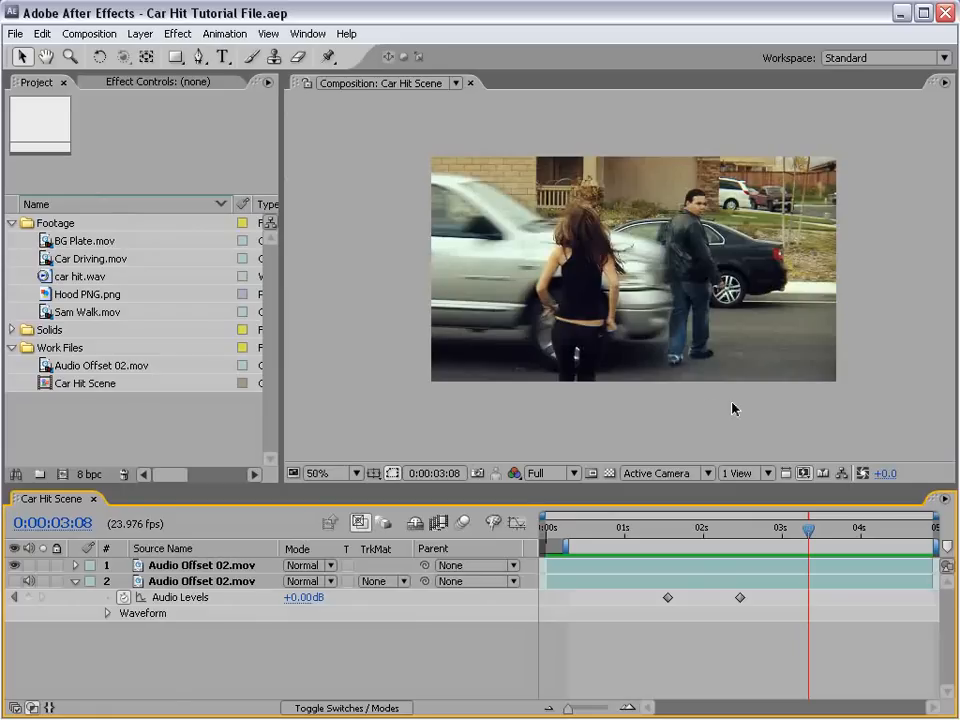
left_click_drag(621, 527, 653, 548)
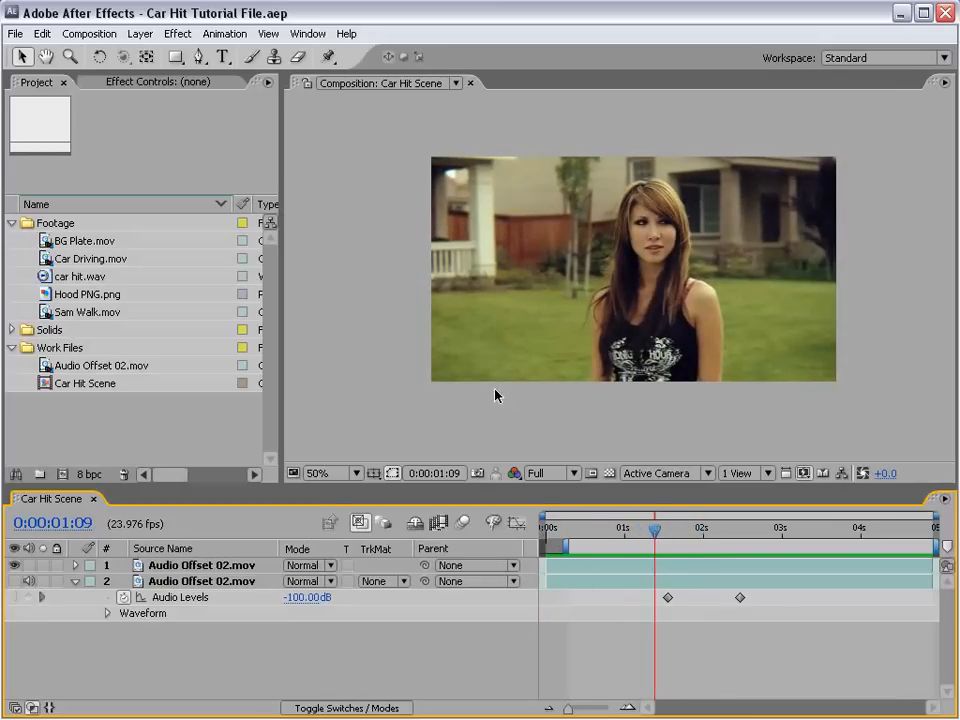
Create a new composition from the BG Plate.mov footage and scrub to the truck passing behind the woman
left_click(115, 411)
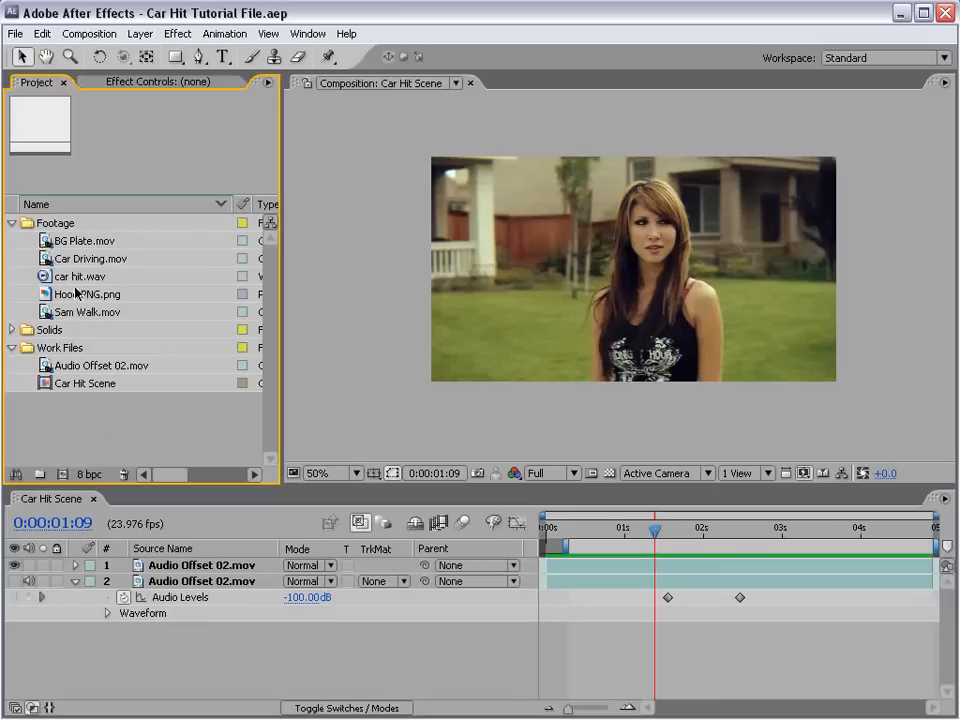
left_click(80, 242)
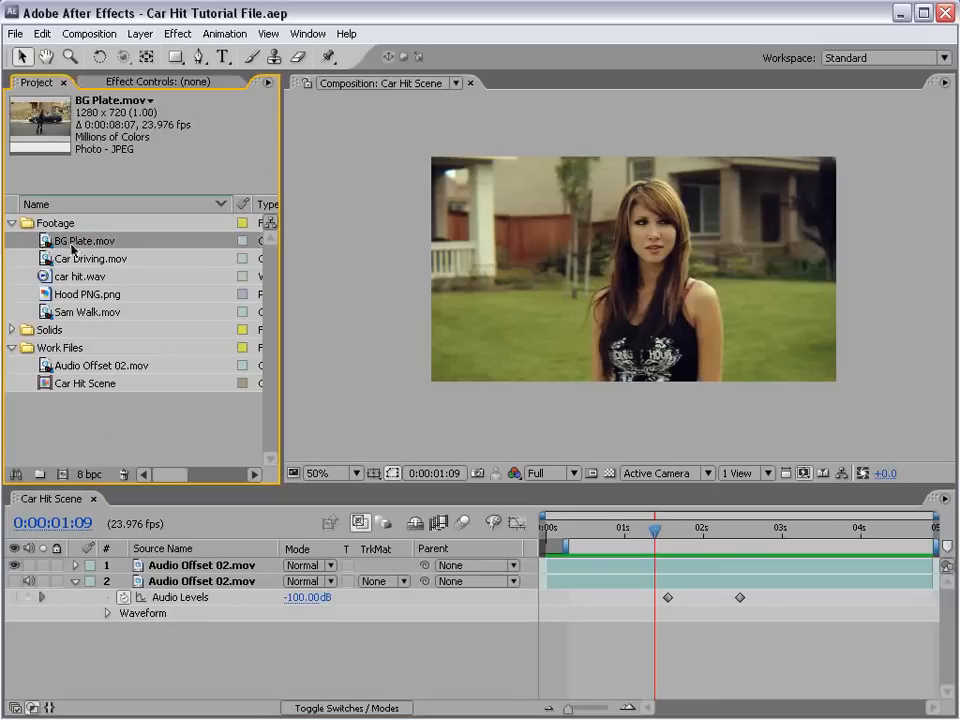
left_click_drag(72, 250, 62, 474)
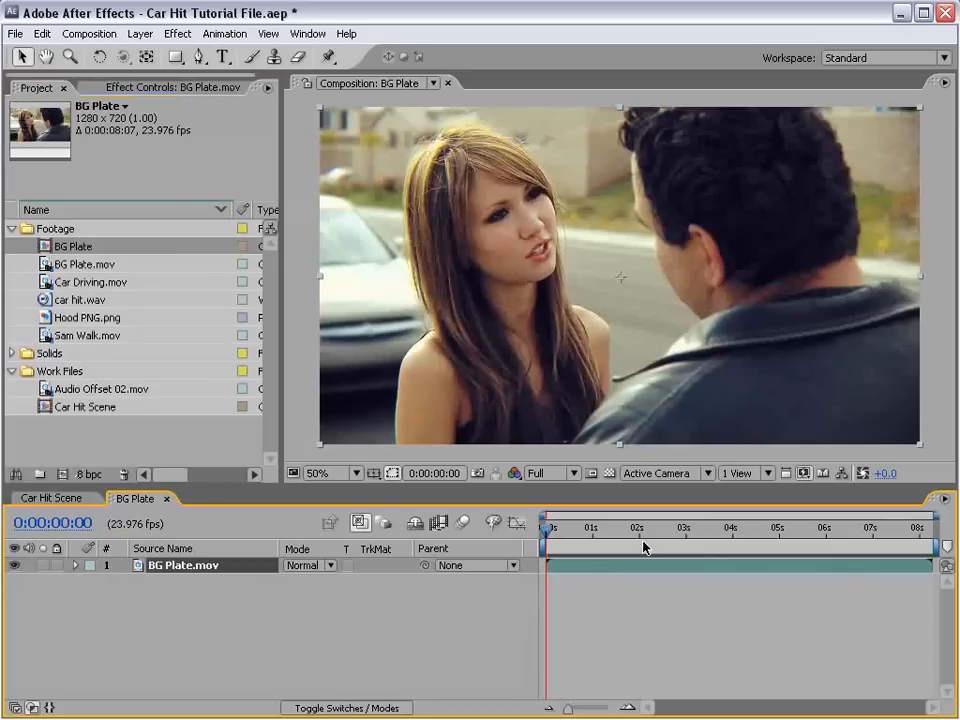
left_click_drag(560, 541, 820, 556)
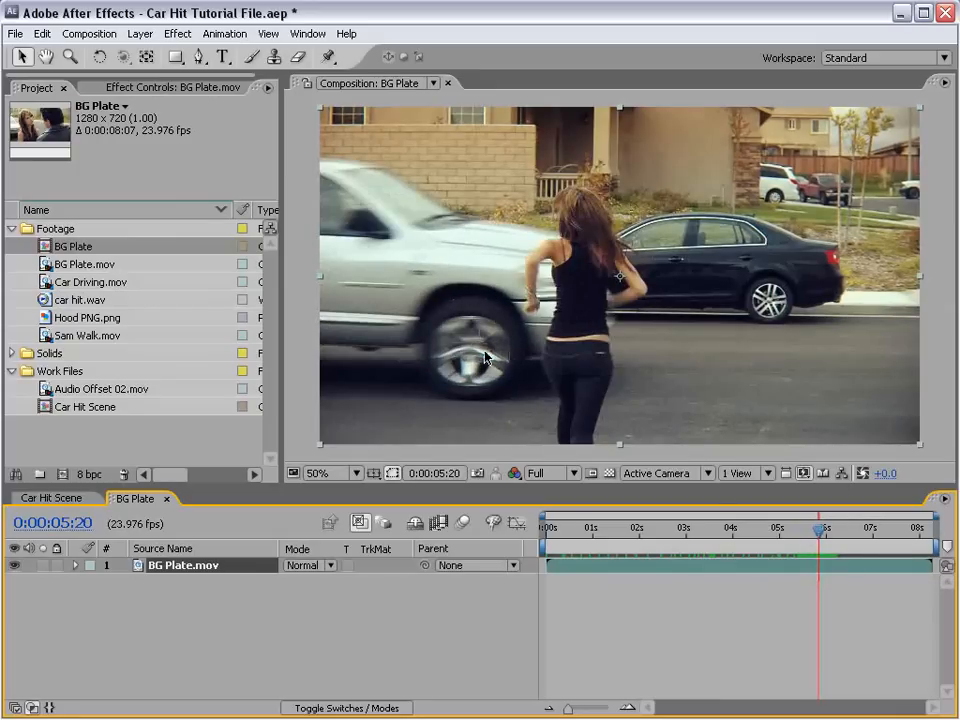
mouse_move(791, 540)
left_mouse_down()
mouse_move(825, 537)
mouse_move(793, 540)
left_mouse_up()
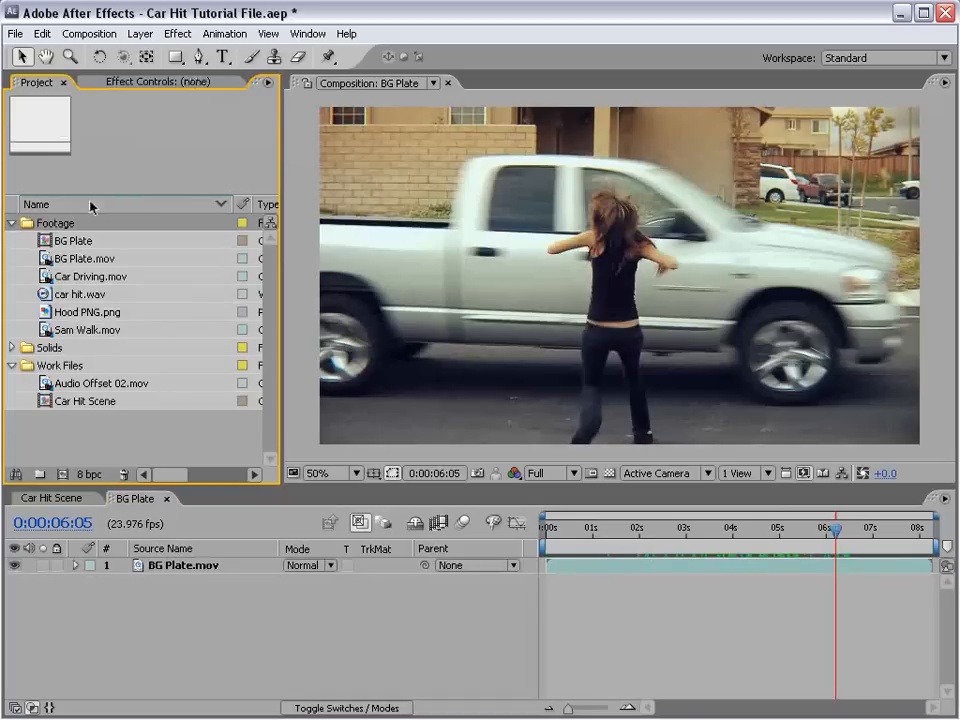
Add Car Driving.mov to the BG Plate composition to view the passing truck, and delete the layer
left_click_drag(89, 279, 660, 305)
left_click(603, 532)
mouse_move(605, 533)
left_mouse_down()
mouse_move(643, 527)
mouse_move(616, 538)
left_mouse_up()
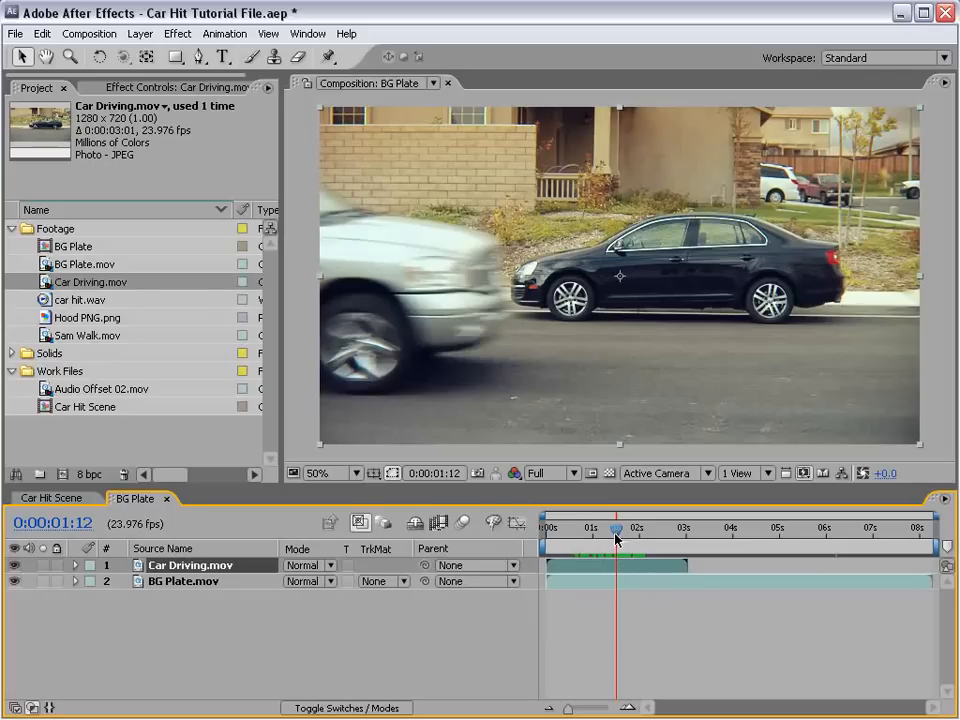
key("Delete")
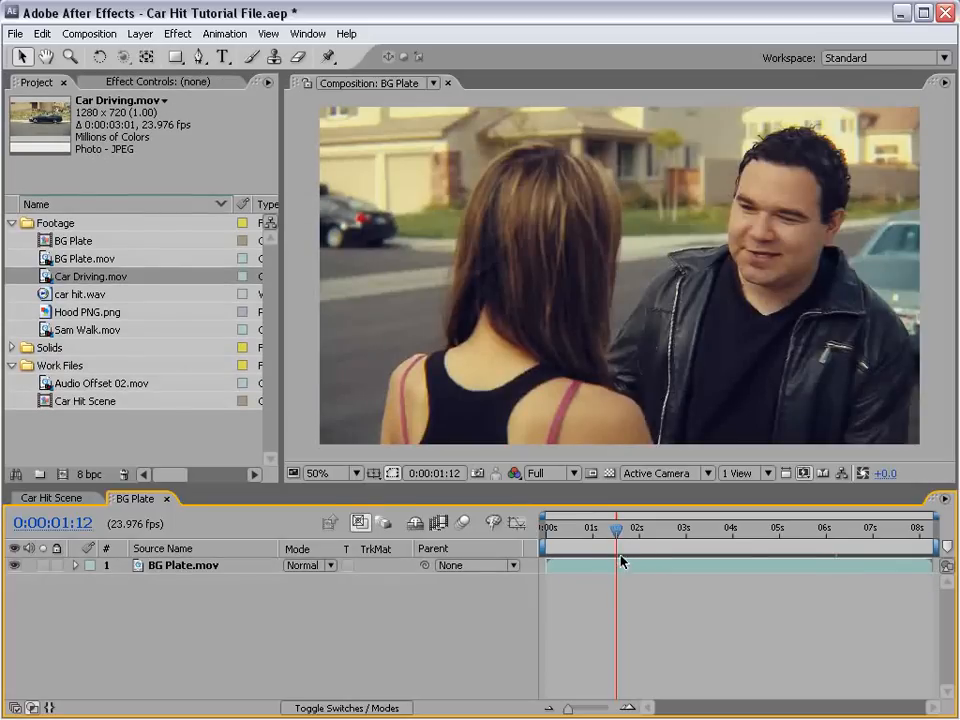
Add Sam Walk.mov above BG Plate.mov and shift the layer to start at about 4 seconds
left_click_drag(617, 531, 827, 541)
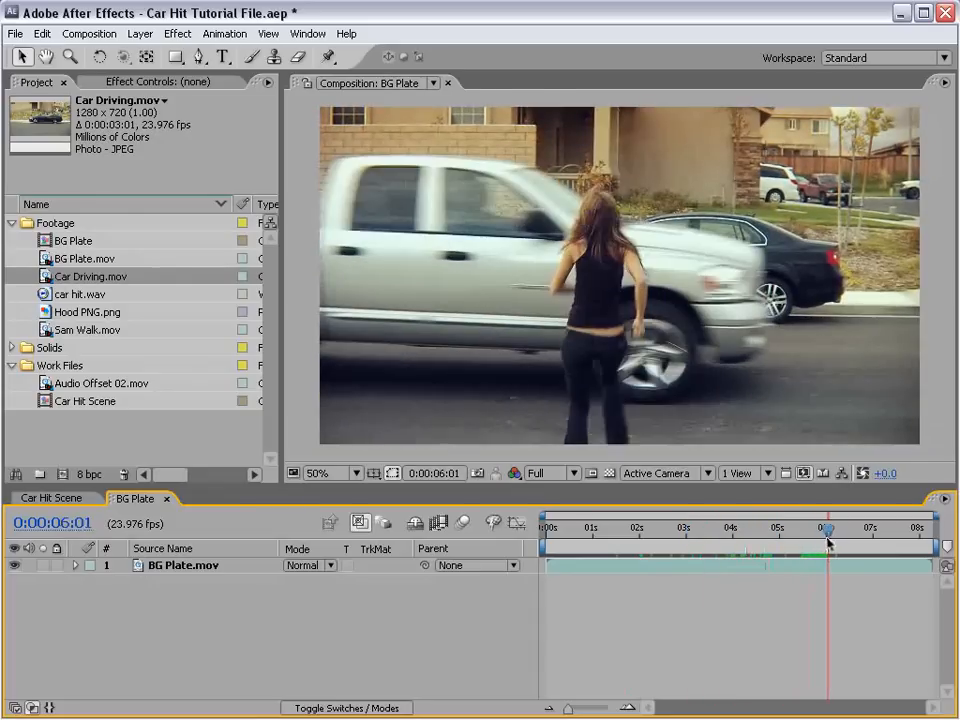
left_click_drag(48, 330, 617, 277)
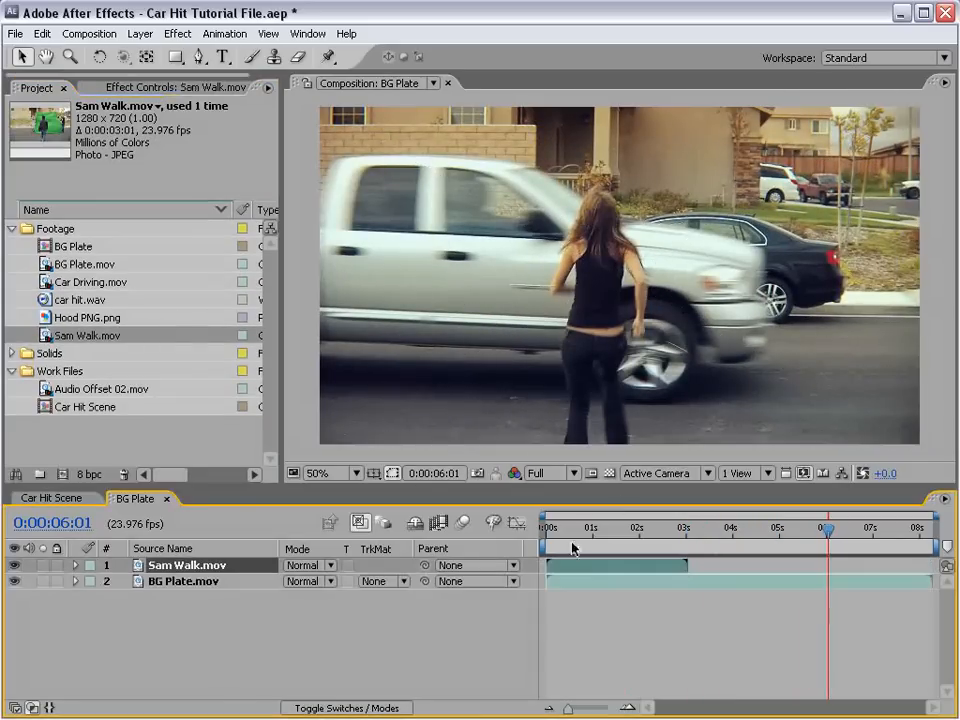
left_click_drag(571, 570, 752, 570)
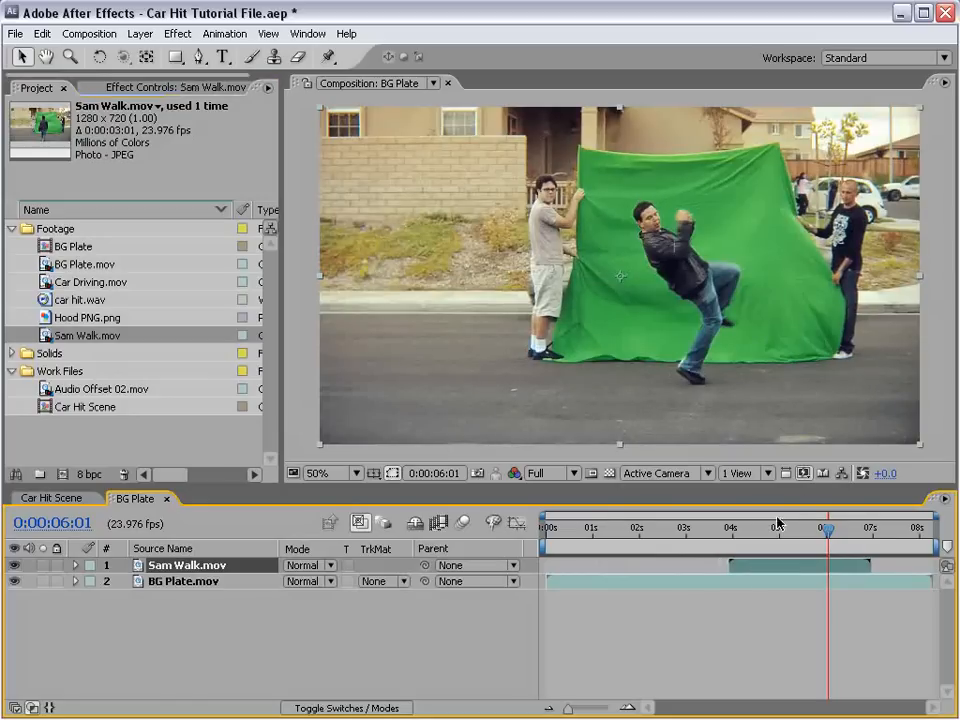
Set the Sam Walk.mov layer's opacity to 50% and scrub to the moment around the truck's arrival
left_click_drag(827, 541, 785, 560)
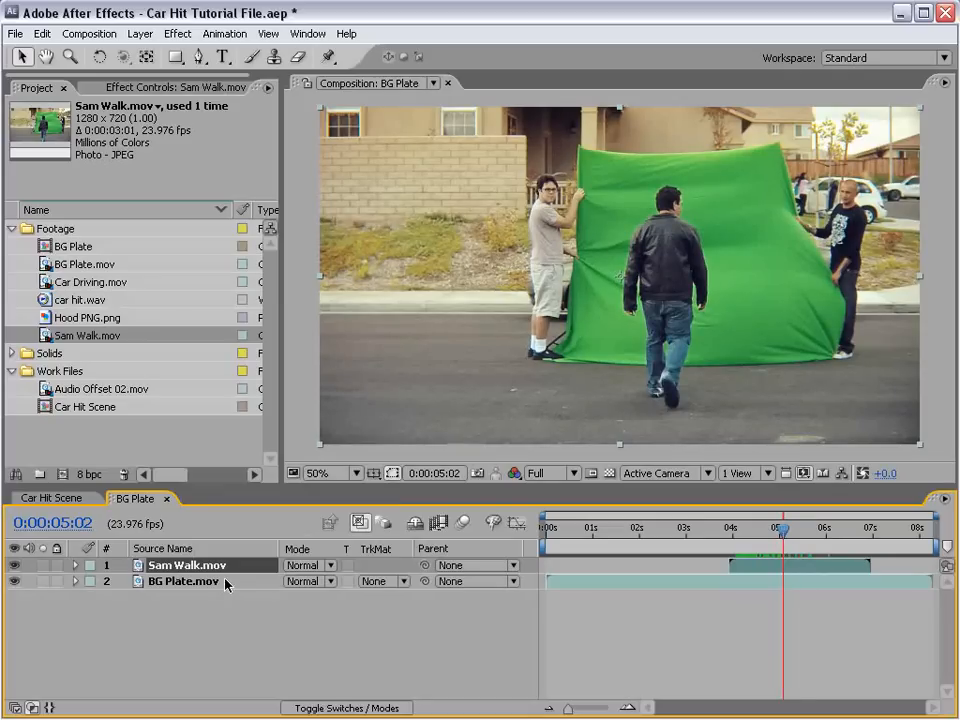
key("t")
left_click(296, 581)
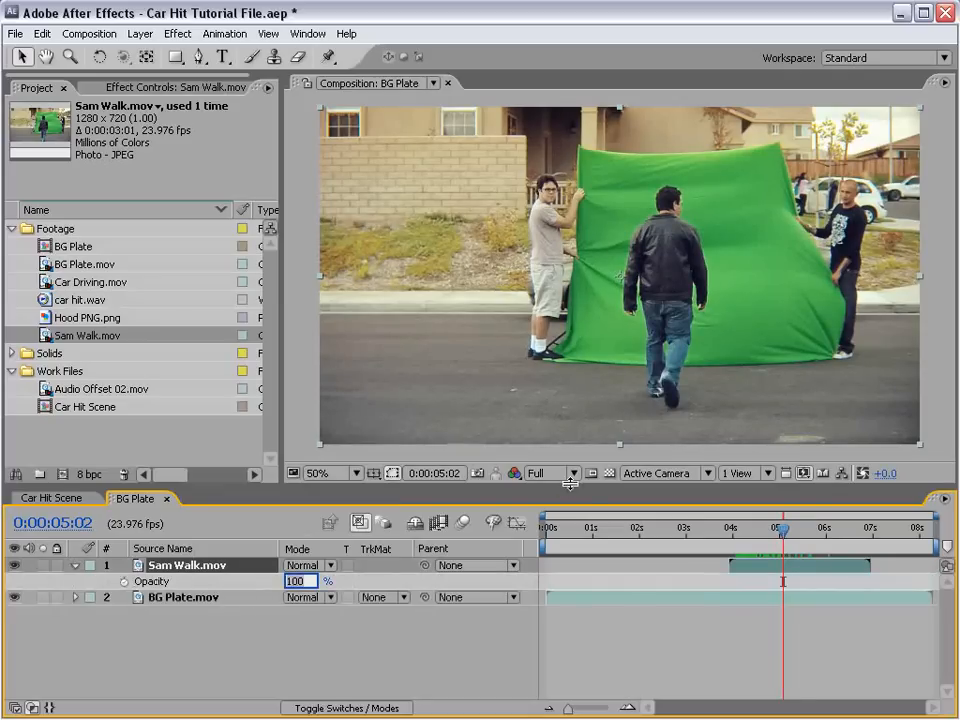
type("50")
key("Return")
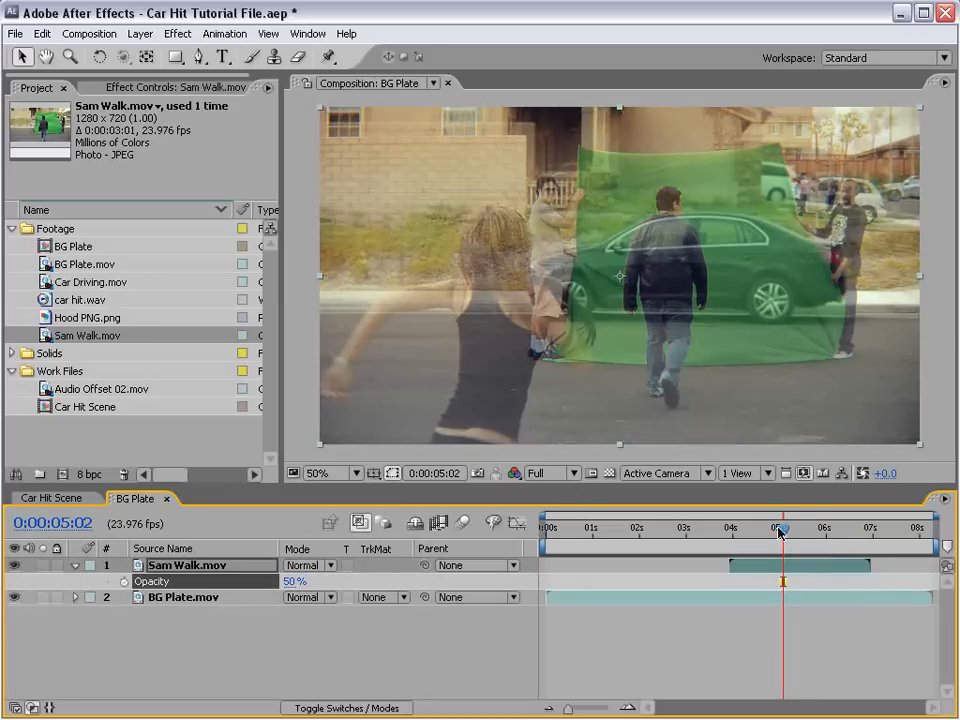
left_click_drag(783, 529, 822, 529)
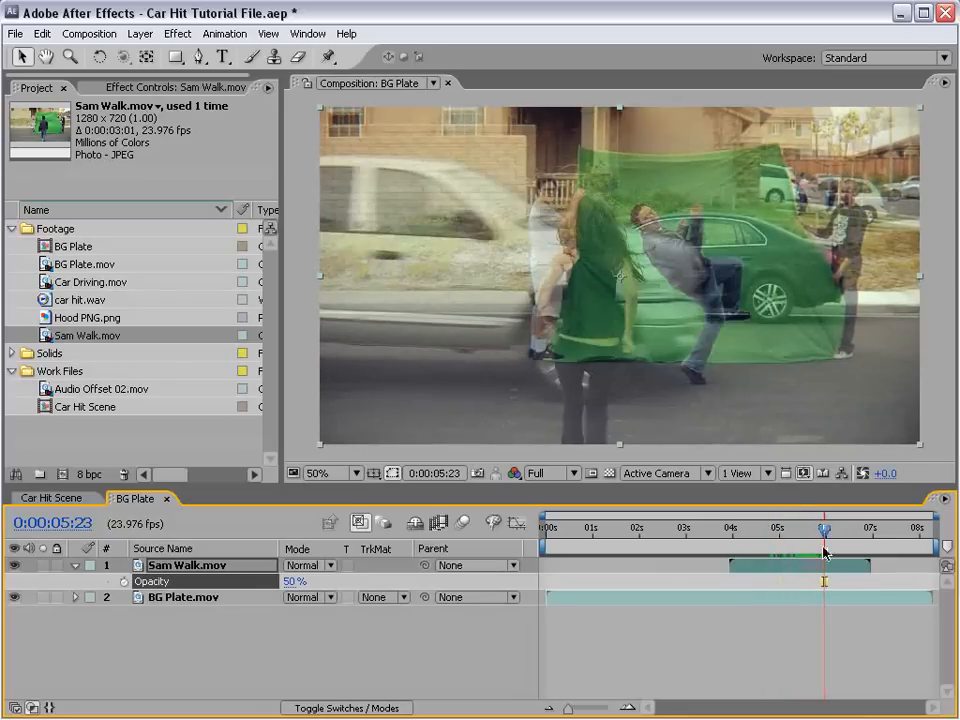
Shift the Sam Walk.mov layer about half a second later and reposition the man in front of the parked black car
left_click_drag(757, 566, 780, 564)
mouse_move(680, 354)
left_mouse_down()
mouse_move(716, 345)
mouse_move(686, 360)
left_mouse_up()
key("space")
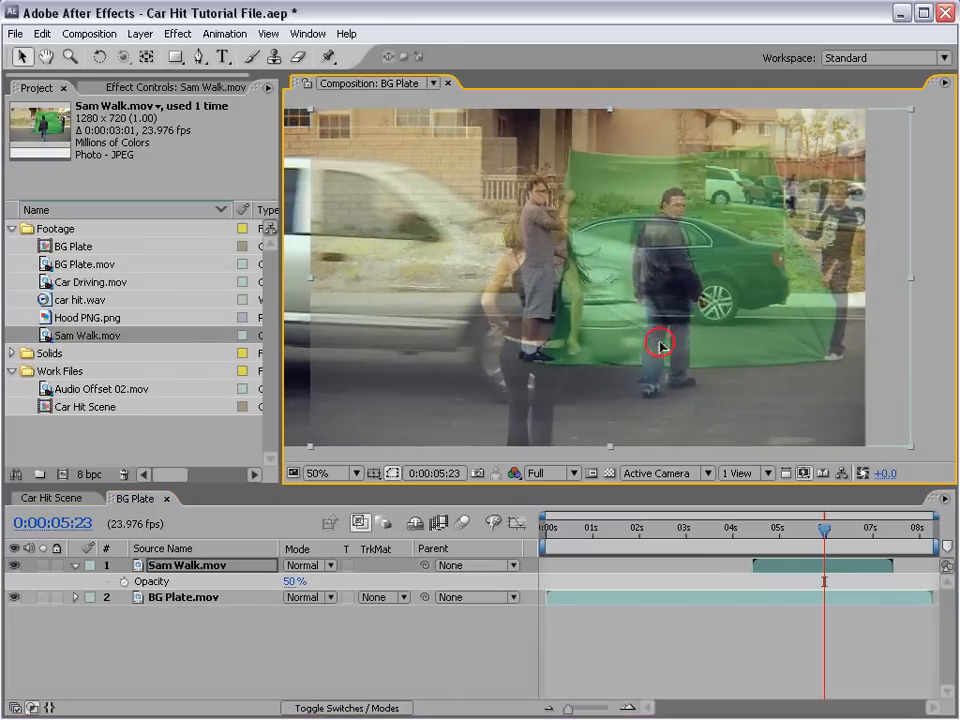
mouse_move(824, 527)
left_mouse_down()
mouse_move(787, 540)
mouse_move(822, 528)
left_mouse_up()
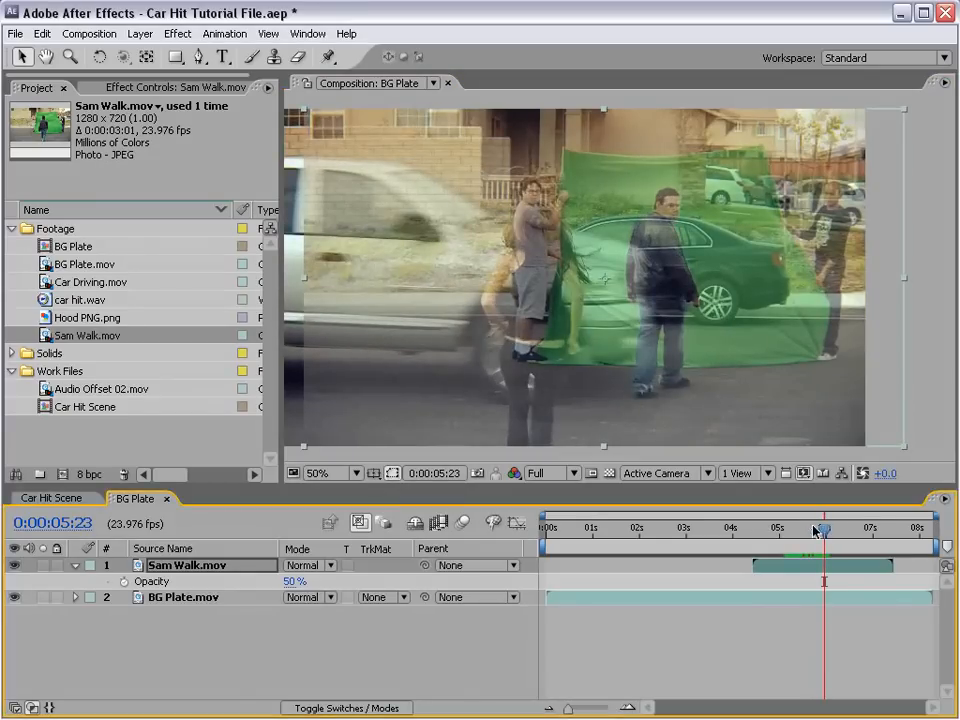
key("Page_Down")
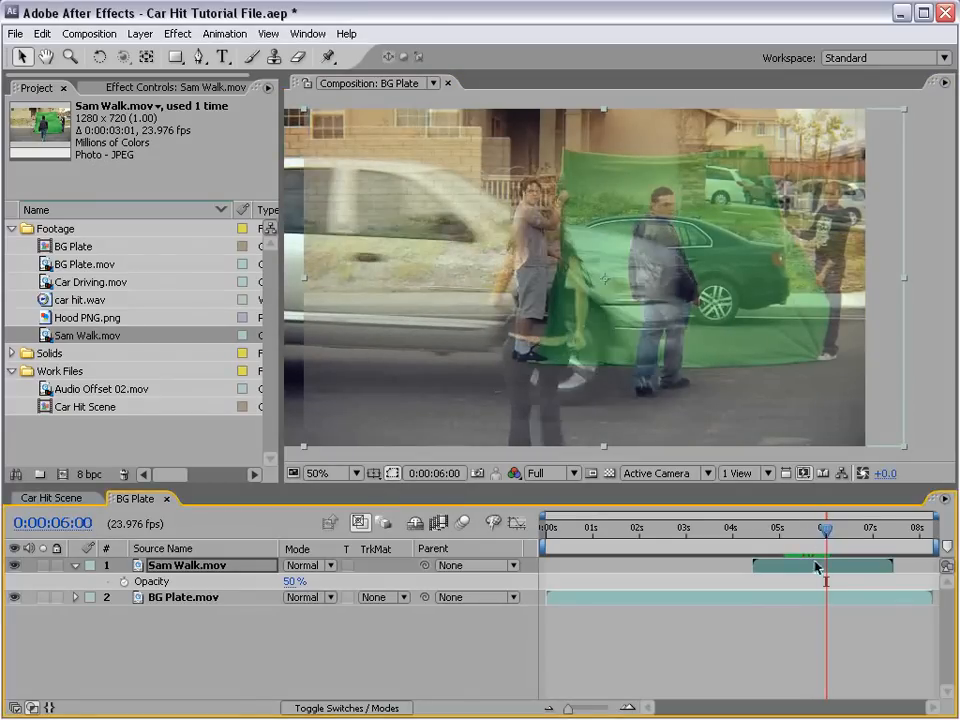
Nudge the Sam Walk.mov layer slightly earlier and check its timing against the approaching truck frame by frame
left_click_drag(818, 570, 816, 569)
key("Page_Up")
key("Page_Up")
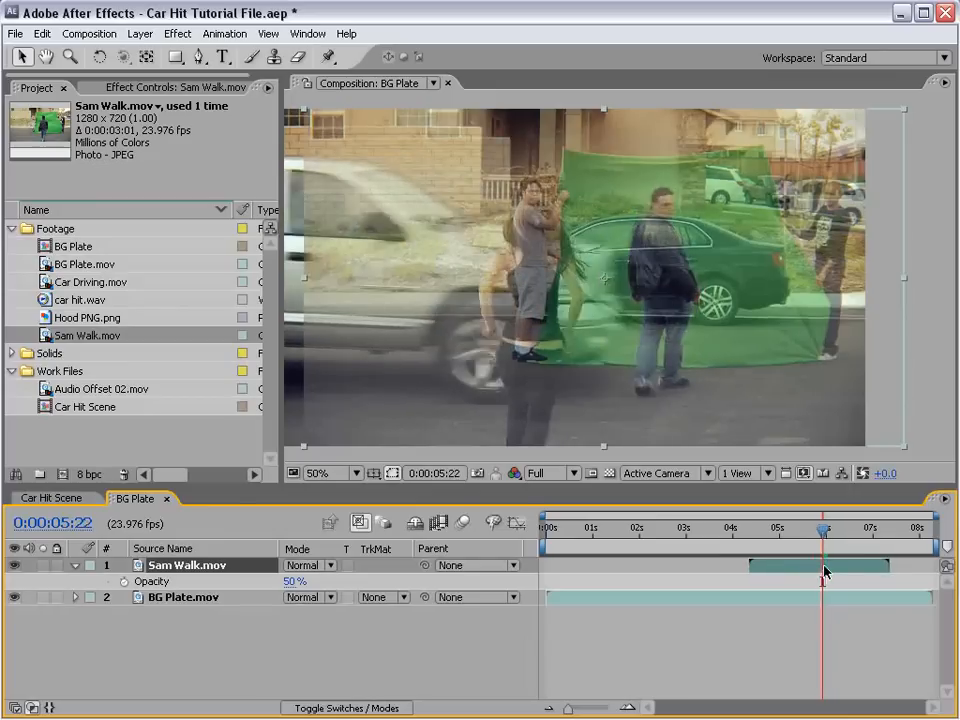
key("Page_Down")
key("Page_Up")
key("Page_Down")
key("Page_Down")
key("Page_Down")
key("Page_Up")
key("Page_Up")
key("Page_Up")
key("Page_Up")
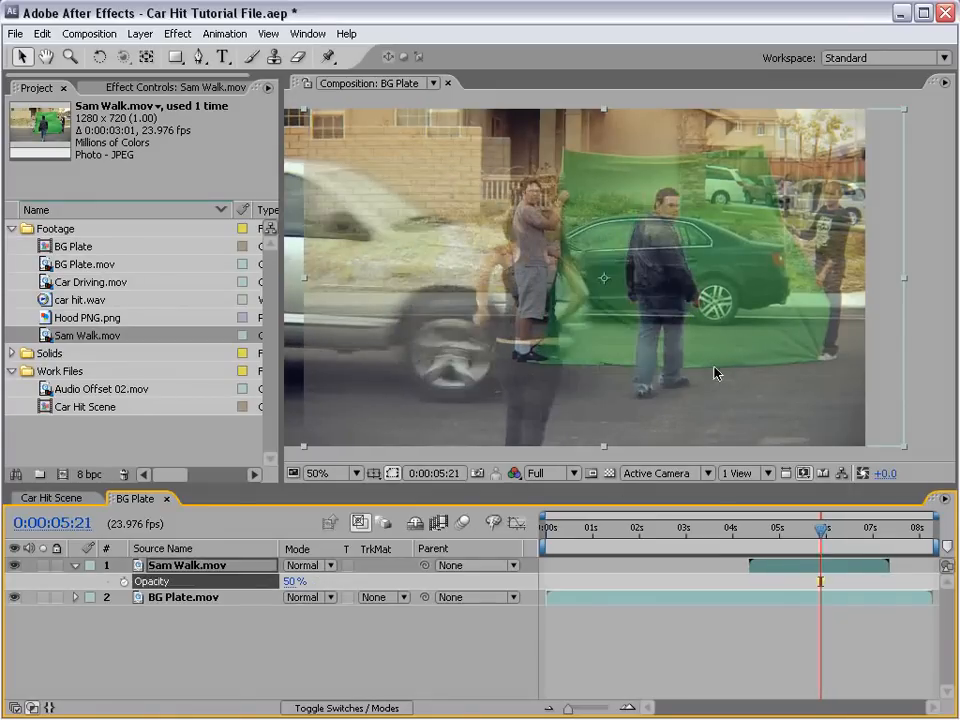
Pre-compose the Sam Walk.mov layer as "Sam Walking", leaving all attributes in BG Plate
left_click(188, 565)
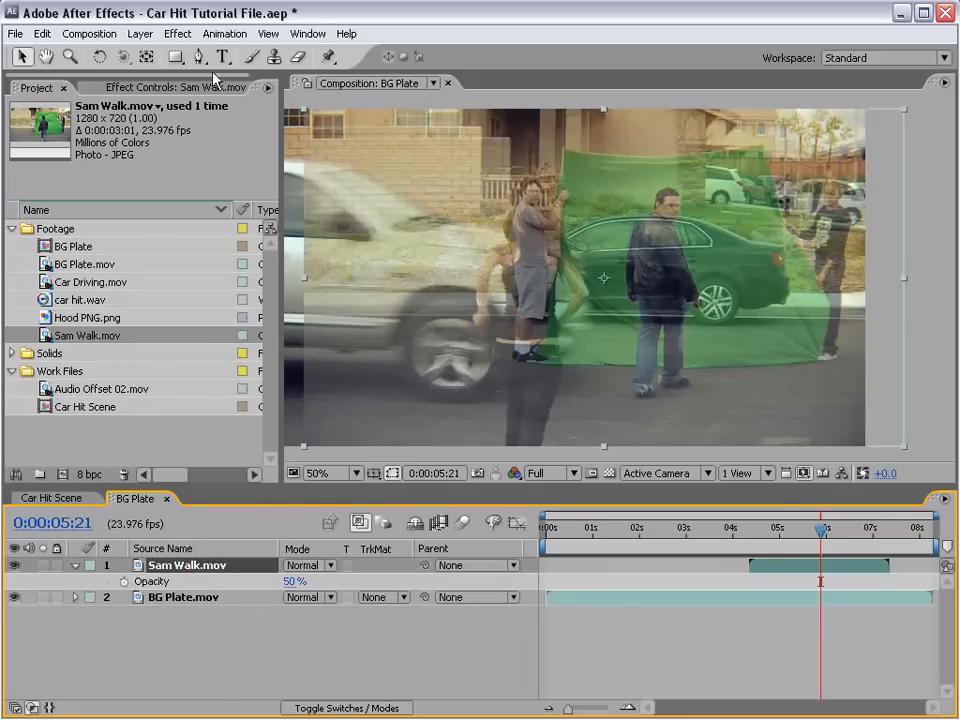
left_click(140, 33)
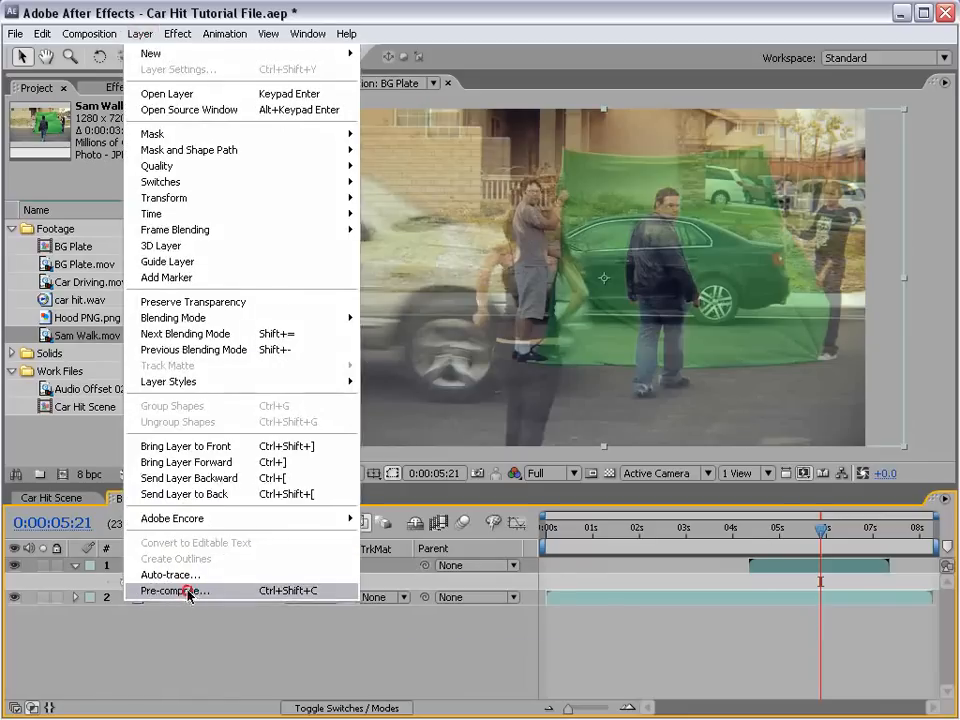
left_click(188, 591)
double_click(692, 401)
type("Sam Walking")
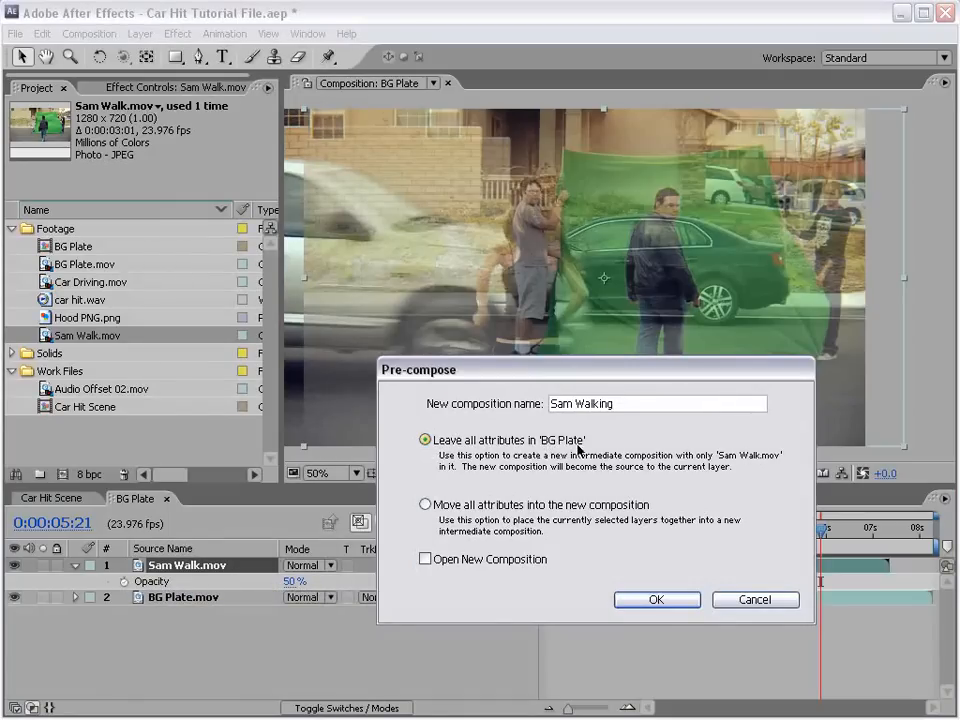
left_click(656, 599)
left_click(654, 604)
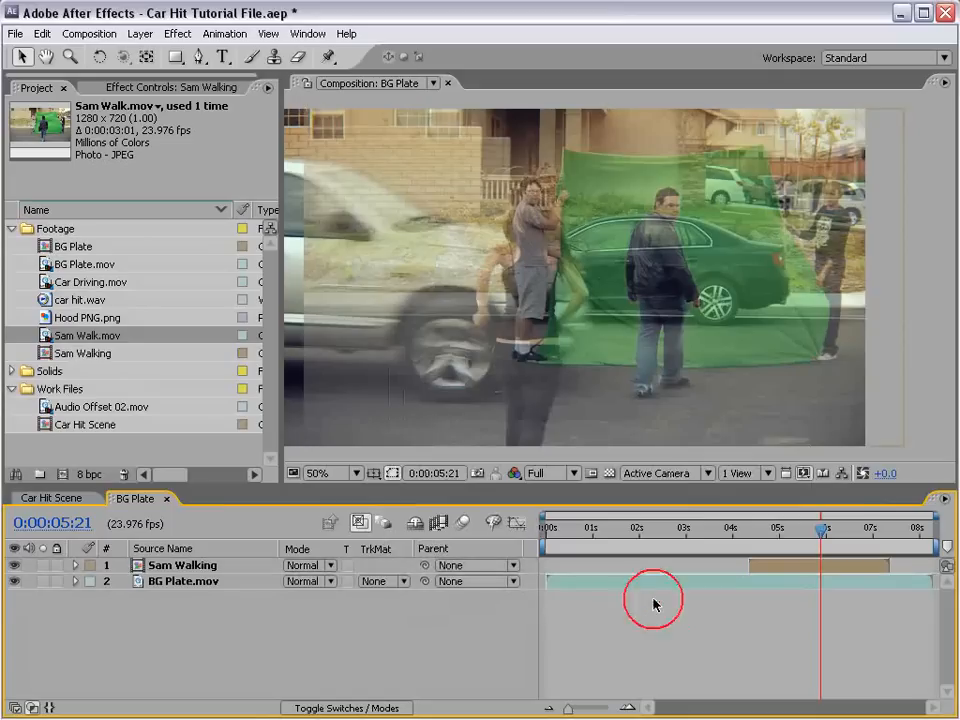
Open the Sam Walking composition and maximize its viewer
double_click(775, 569)
left_click(549, 343)
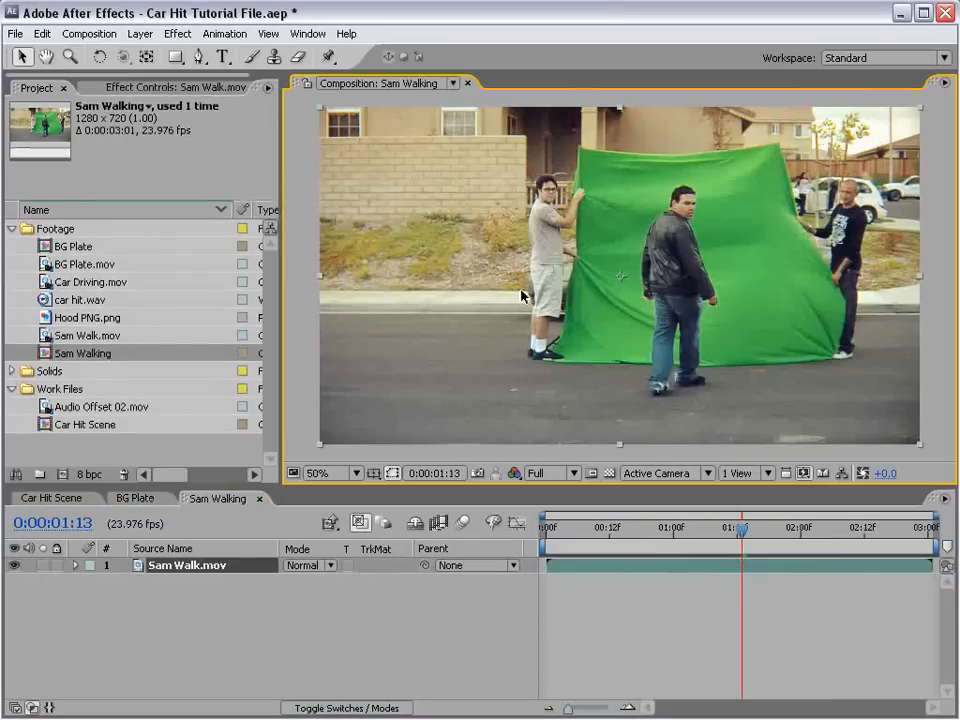
key("grave")
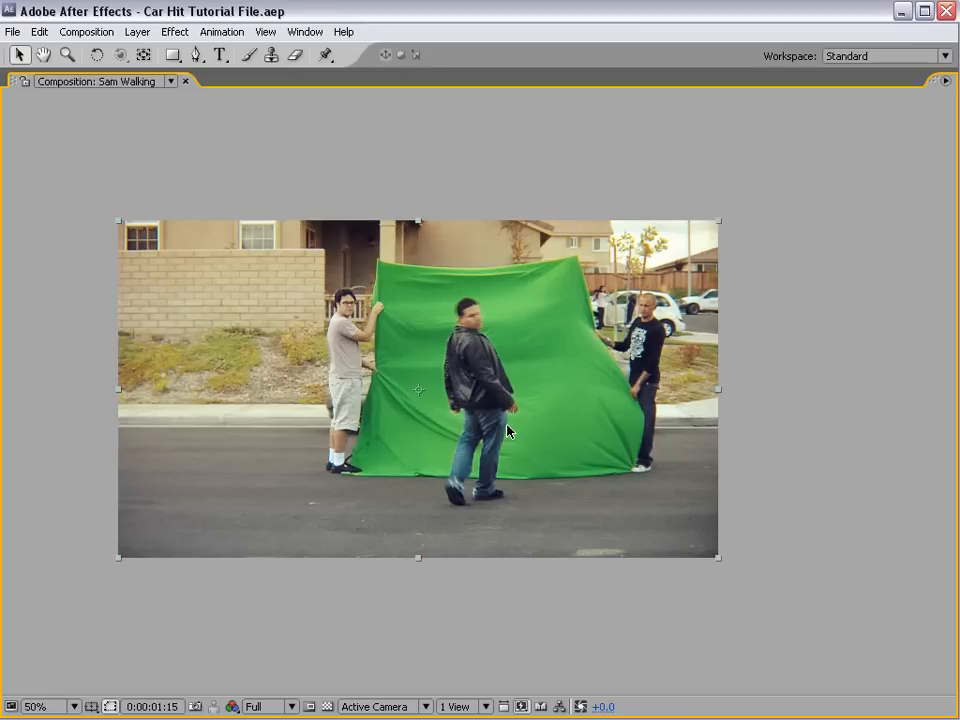
Draw a closed six-point Pen mask on the Sam Walk.mov layer around the walking man, staying inside the green backdrop
key("grave")
left_click(591, 568)
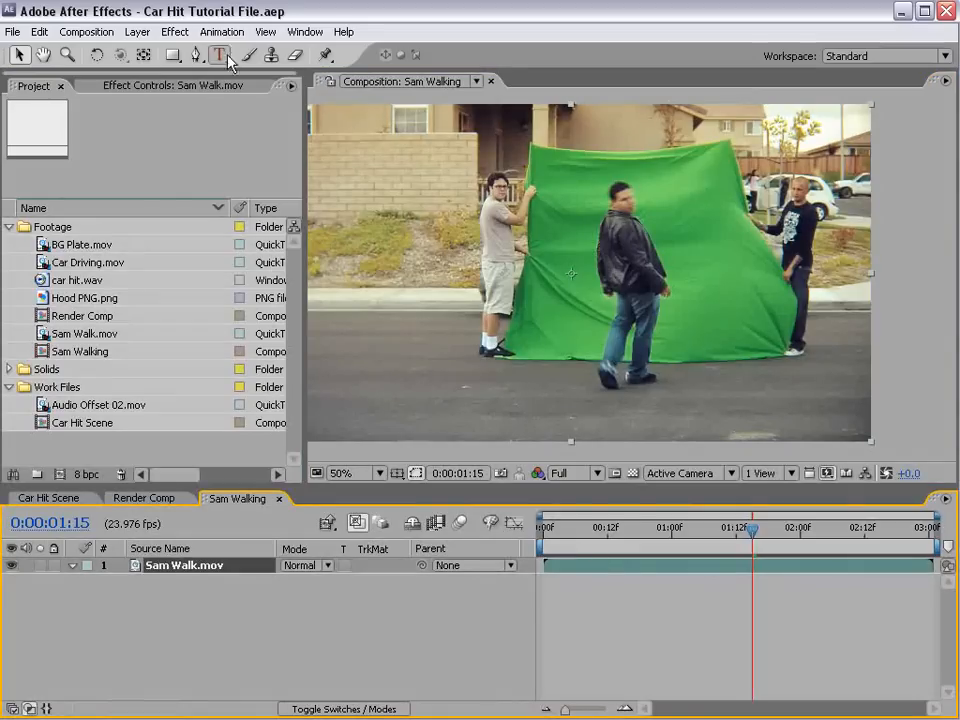
key("h")
scroll(625, 230, "up", 2)
mouse_move(638, 336)
left_mouse_down()
mouse_move(626, 386)
mouse_move(654, 326)
left_mouse_up()
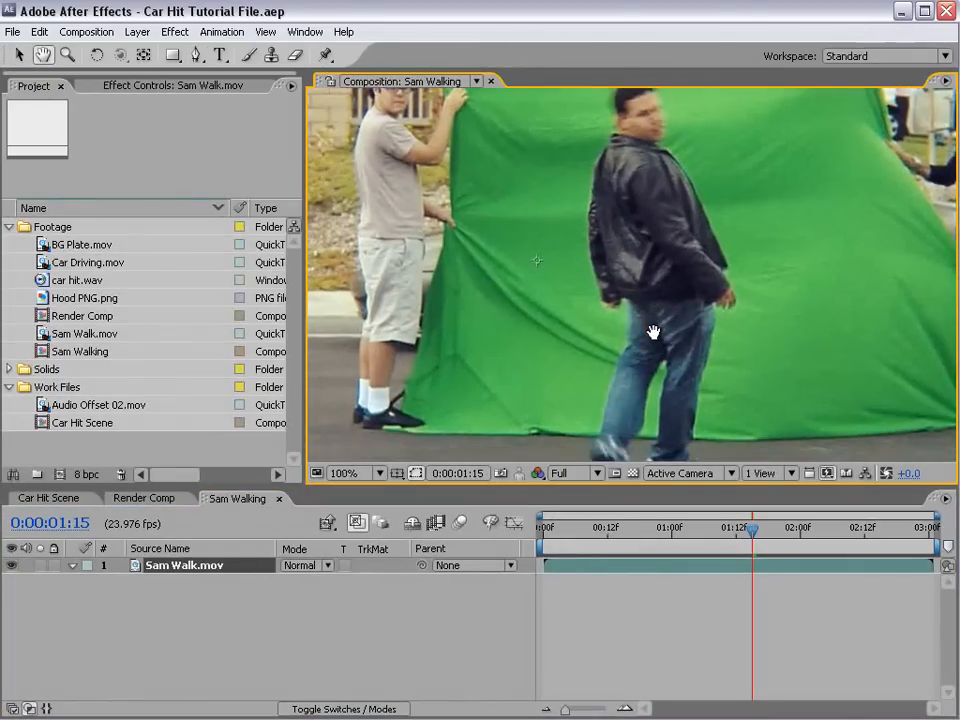
key("g")
key("grave")
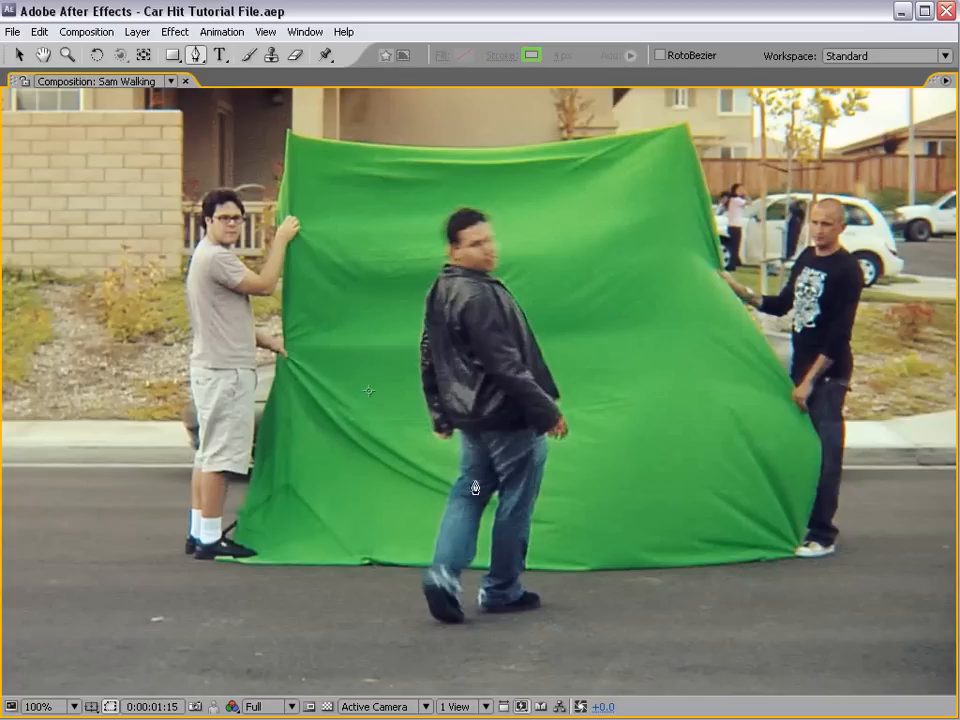
left_click(320, 542)
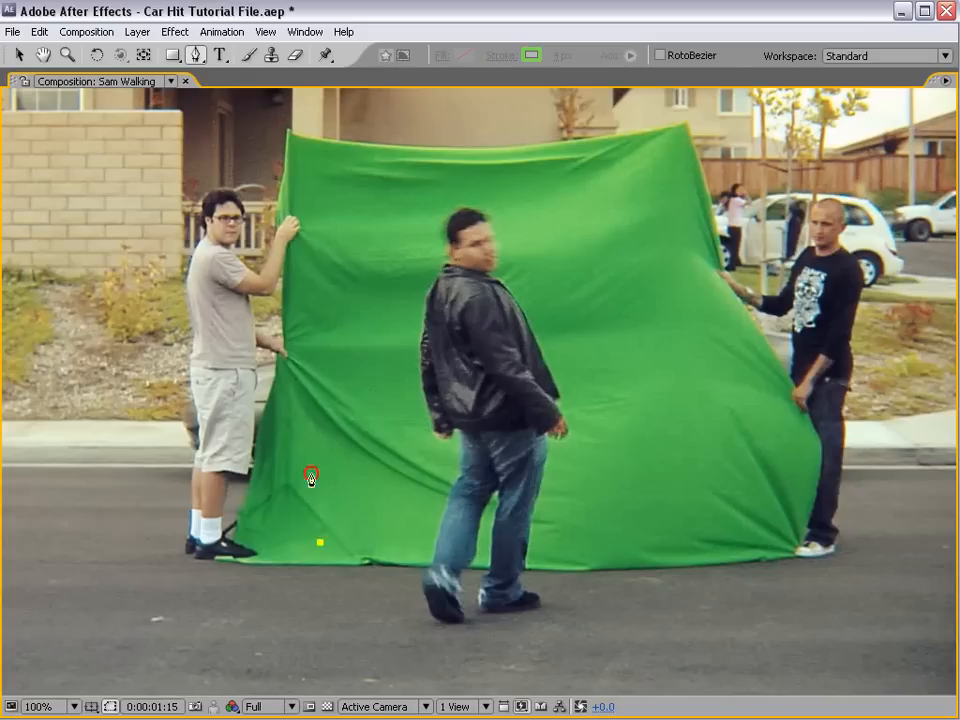
left_click(340, 189)
left_click(640, 172)
left_click(690, 497)
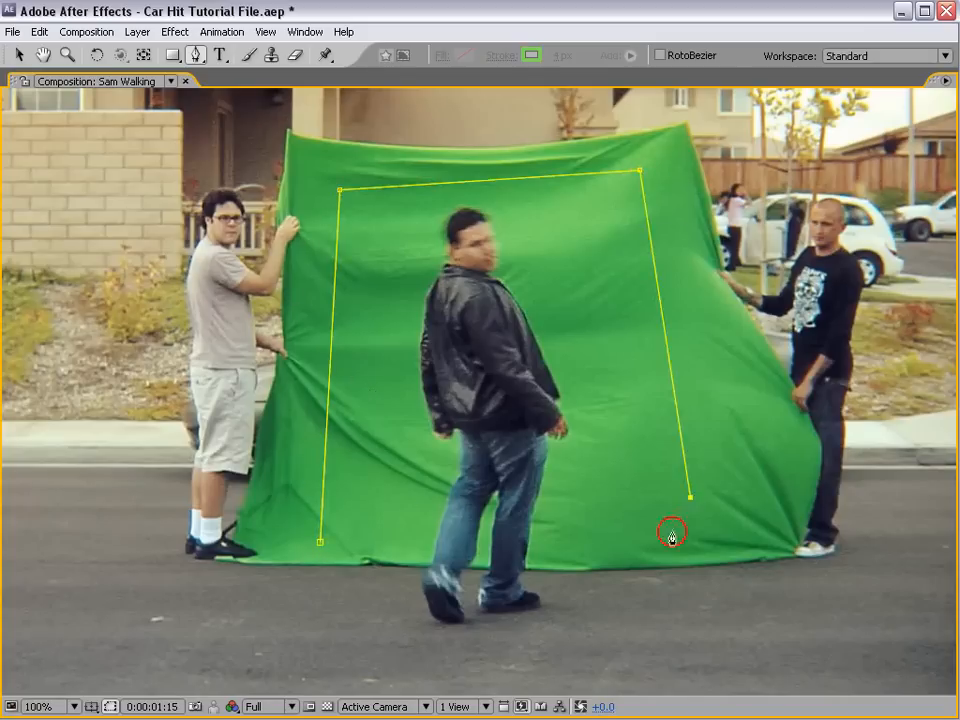
left_click(655, 552)
left_click(484, 557)
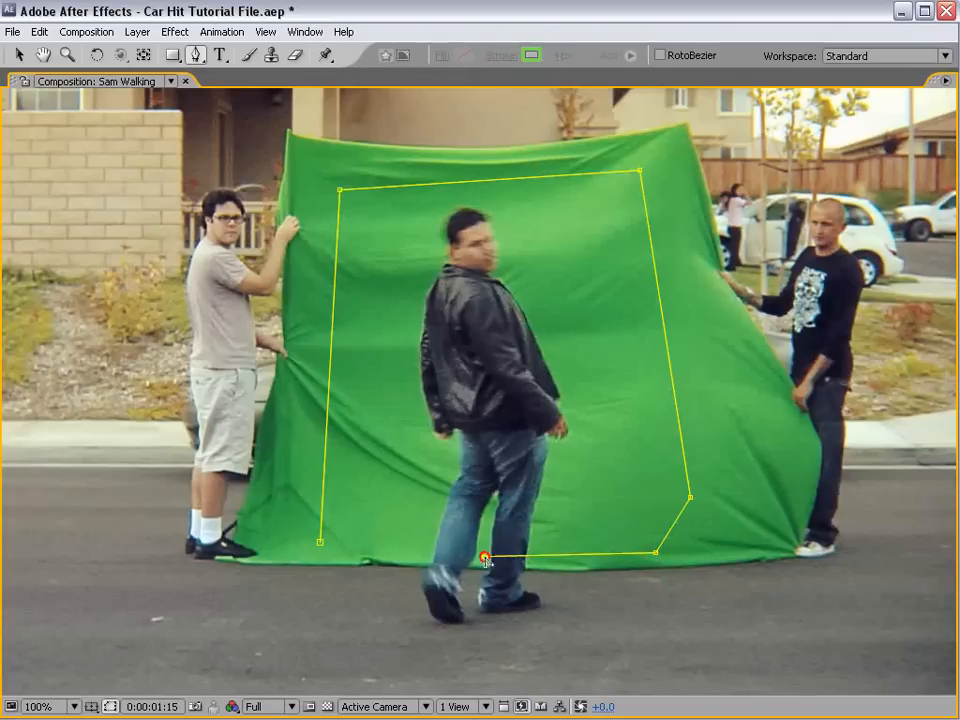
left_click(320, 542)
key("v")
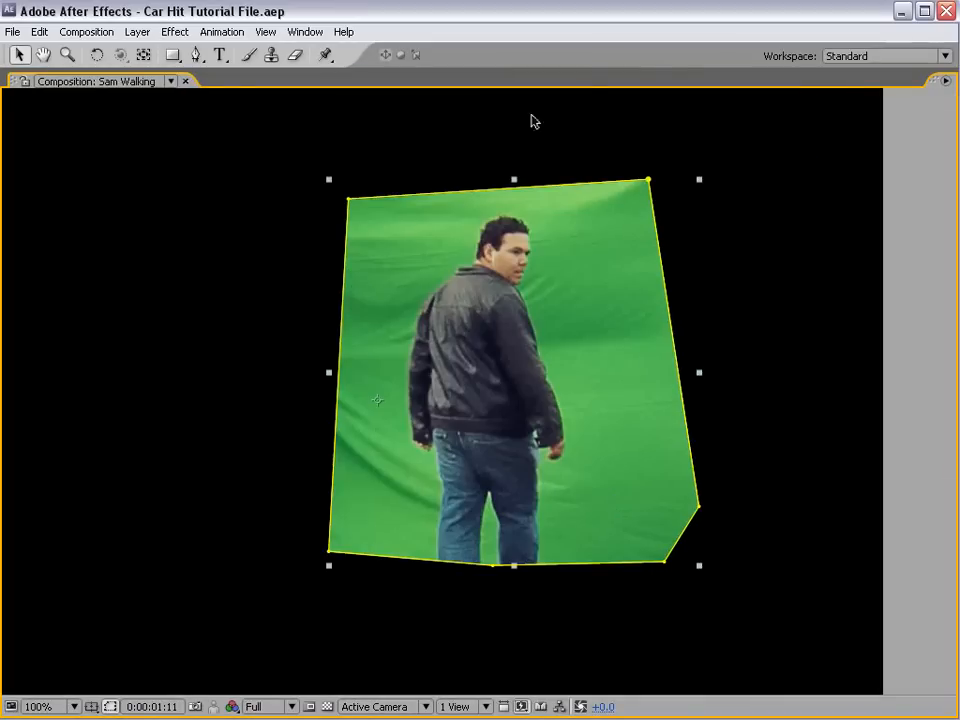
Apply the Color Key effect to the masked Sam Walk.mov layer
key("grave")
key("comma")
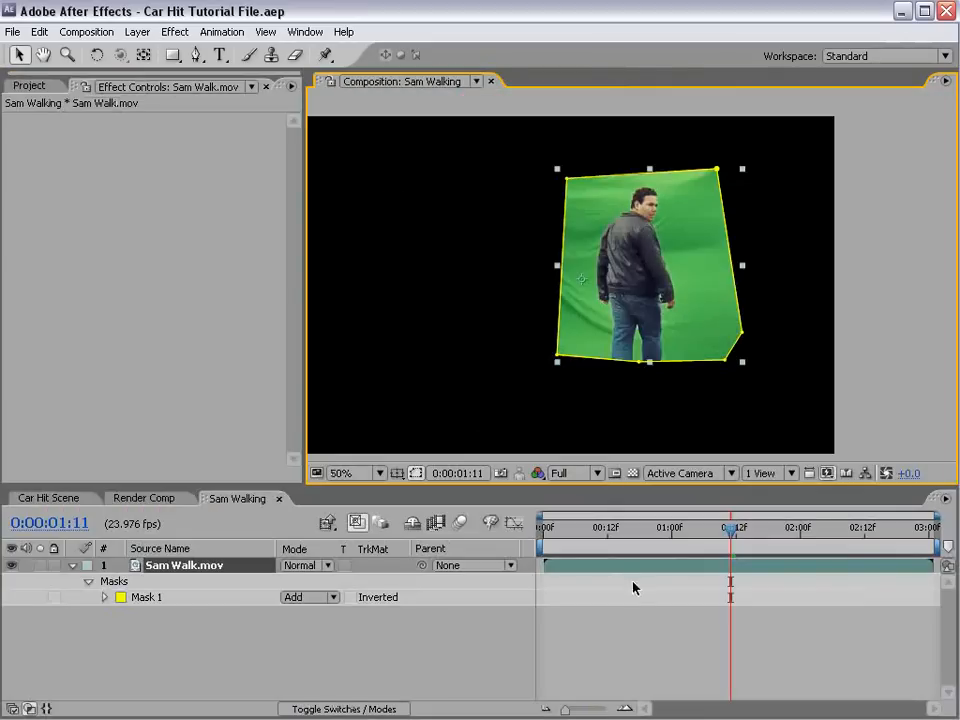
left_click(175, 31)
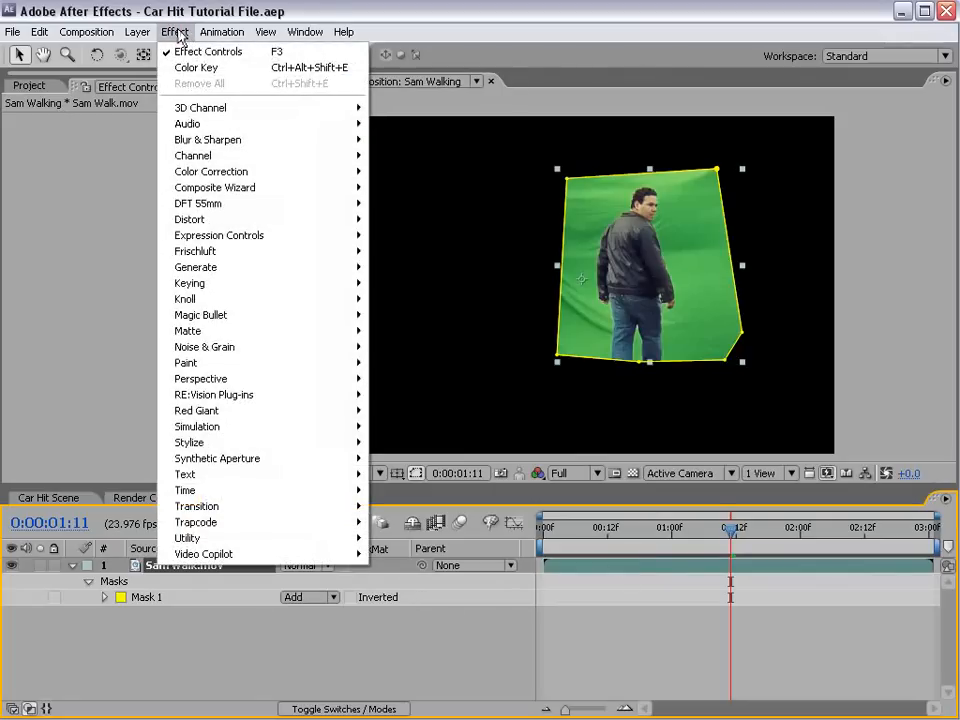
mouse_move(218, 281)
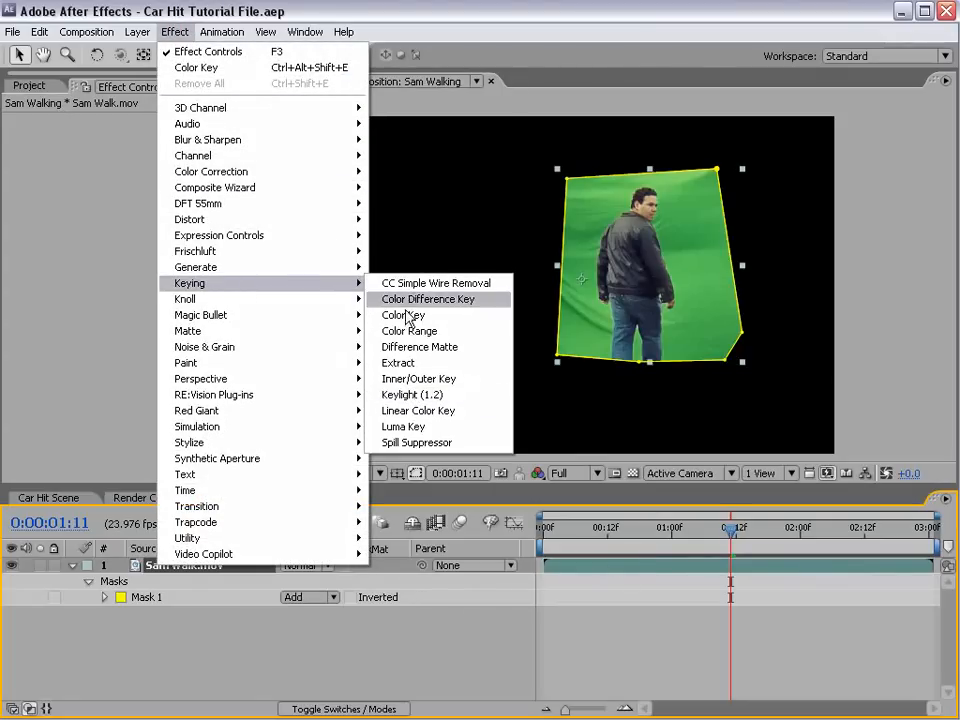
left_click(444, 317)
Sample the mid-green backdrop beside the man's head as the key color and set Color Tolerance to 30
scroll(649, 284, "up", 1)
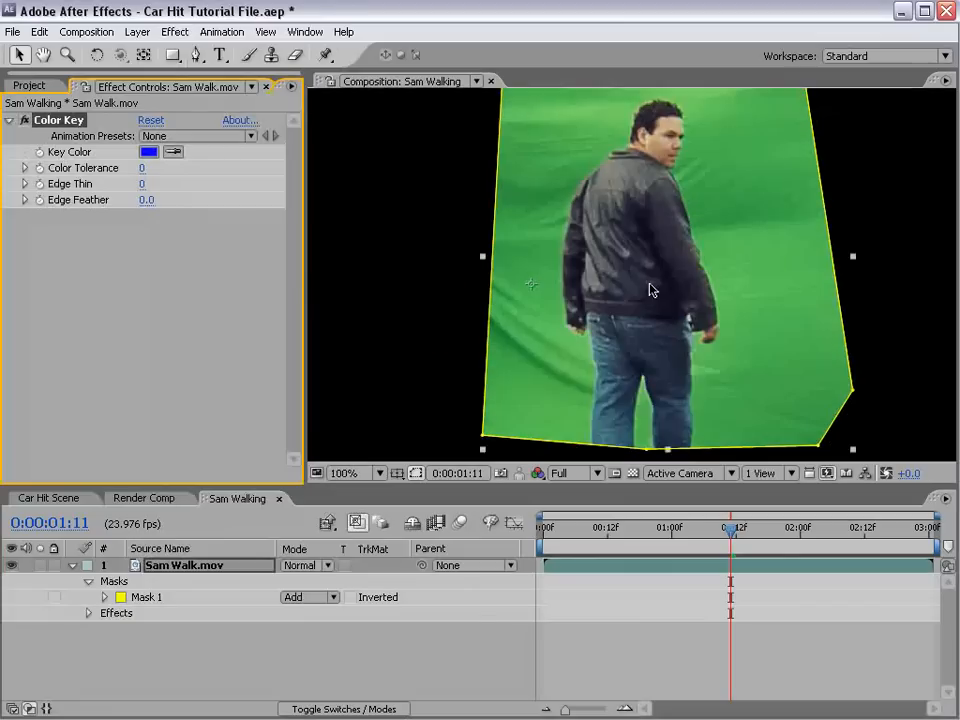
left_click_drag(478, 188, 358, 227)
left_click(173, 153)
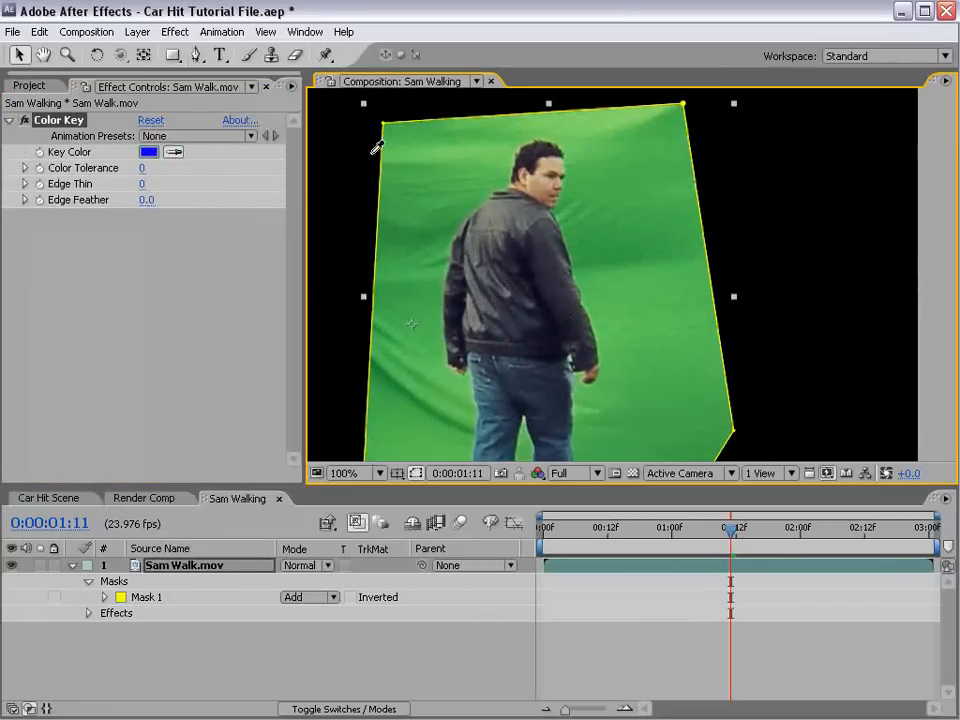
left_click(630, 190)
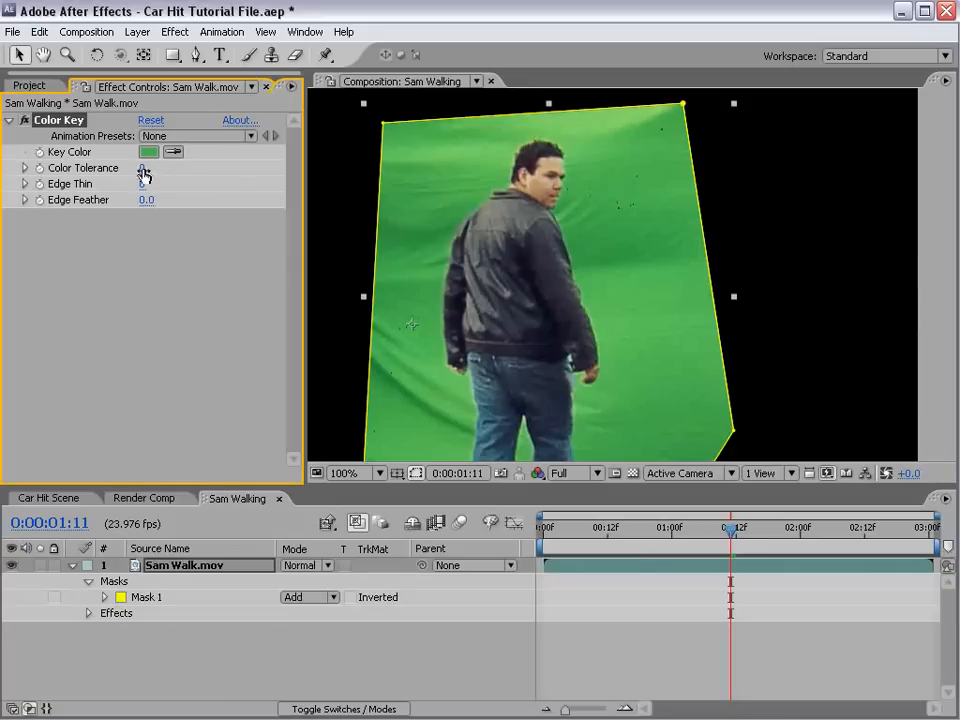
left_click_drag(143, 168, 165, 160)
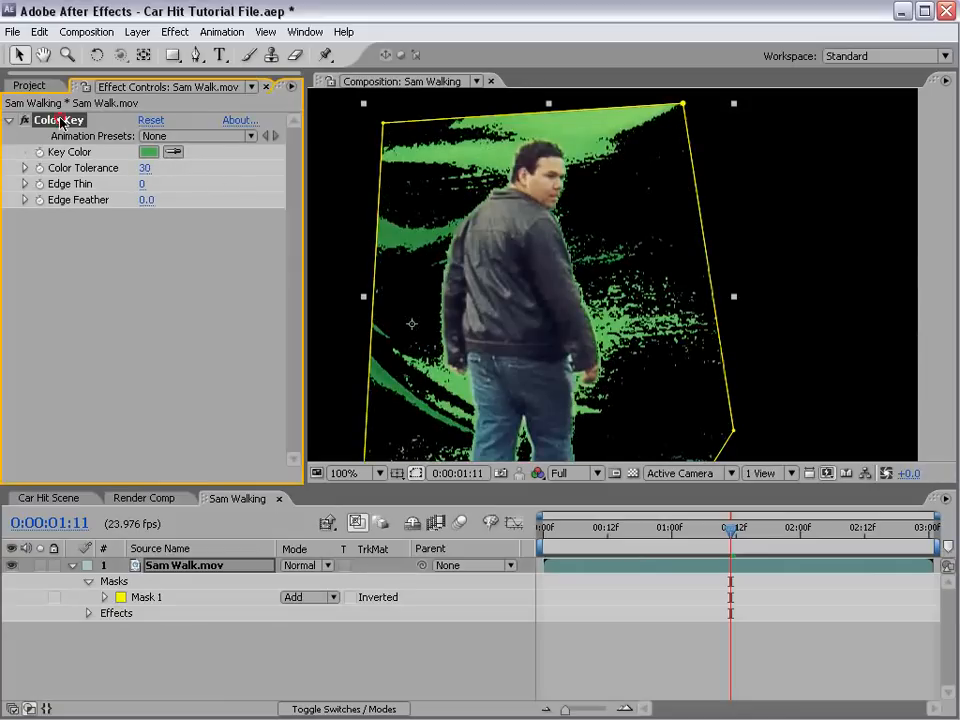
Duplicate the Color Key effect and sample the light green near the mask's upper edge as the copy's key color
left_click(40, 32)
left_click(78, 197)
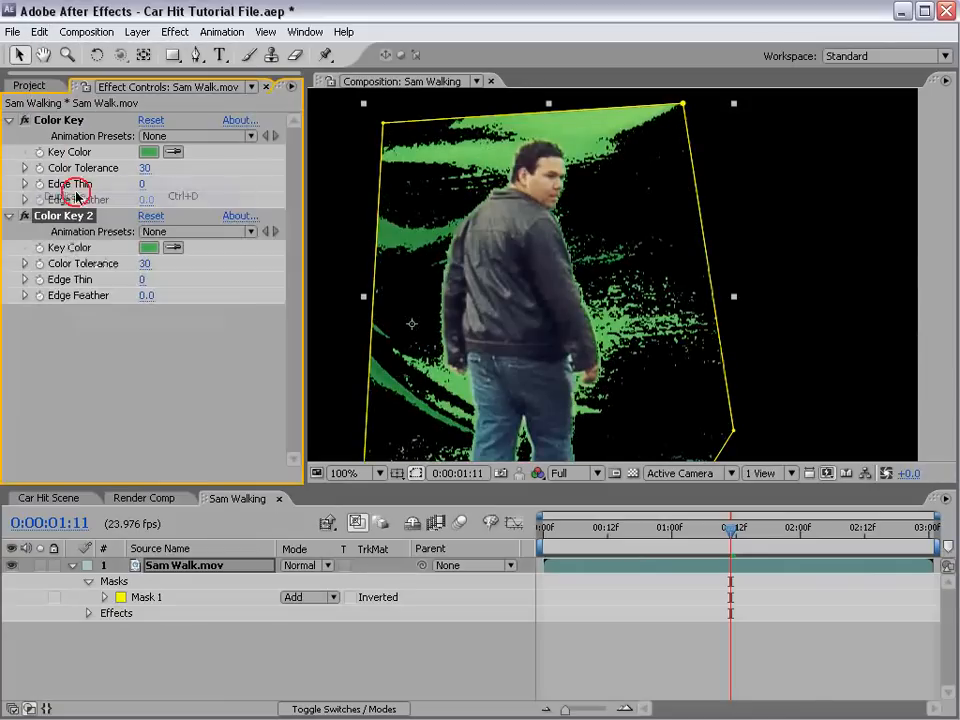
left_click(174, 247)
left_click(583, 111)
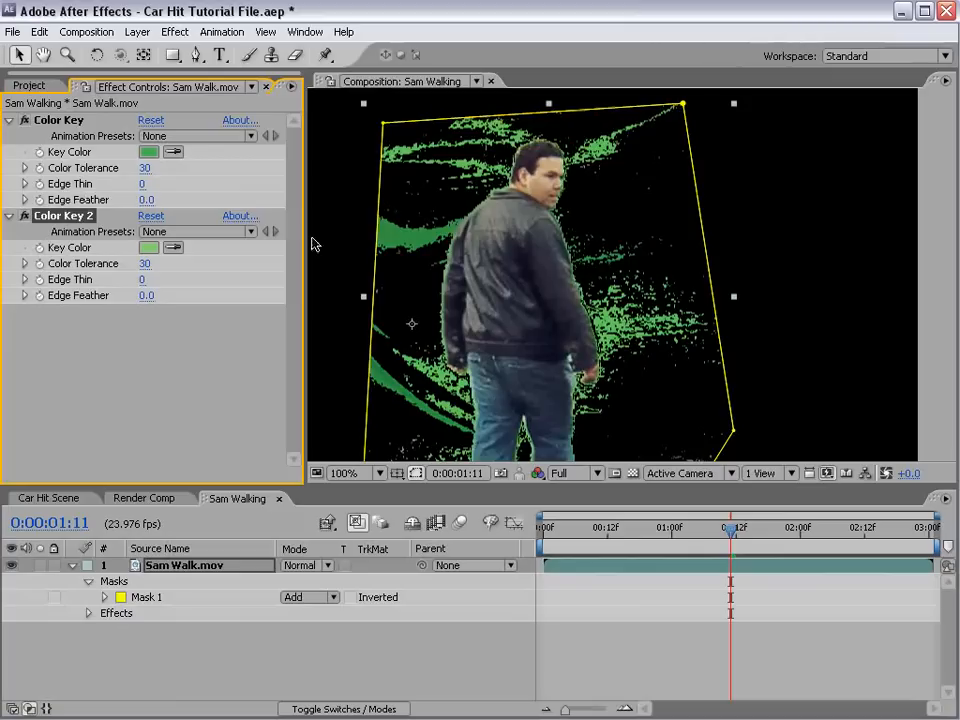
Duplicate Color Key 2 and sample the darker green patch beside the mask's left edge as the copy's key color
key("ctrl+d")
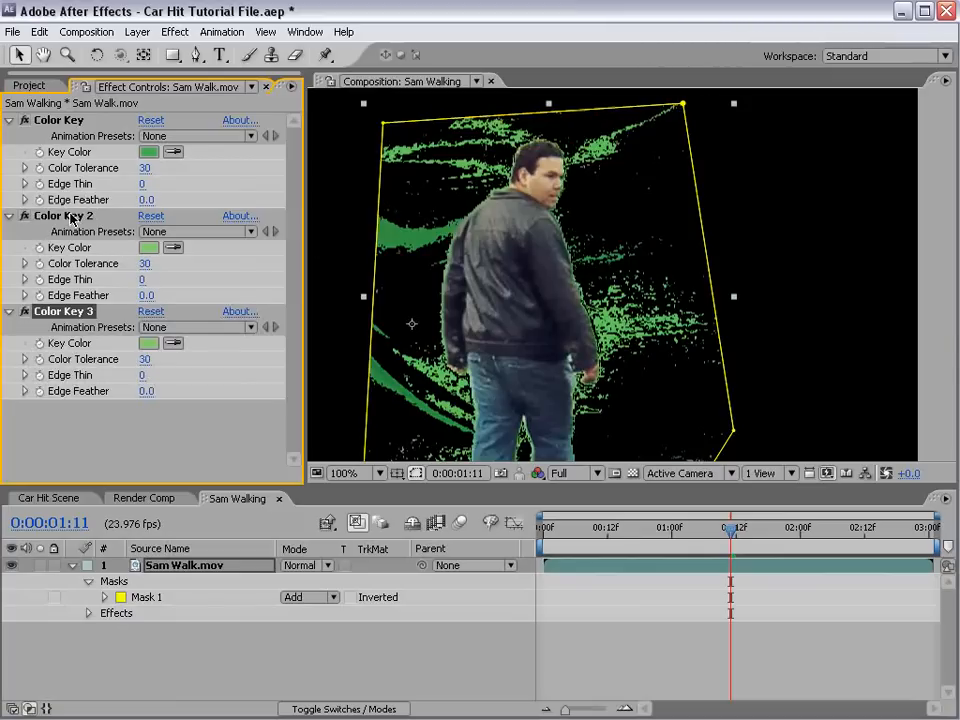
left_click(174, 343)
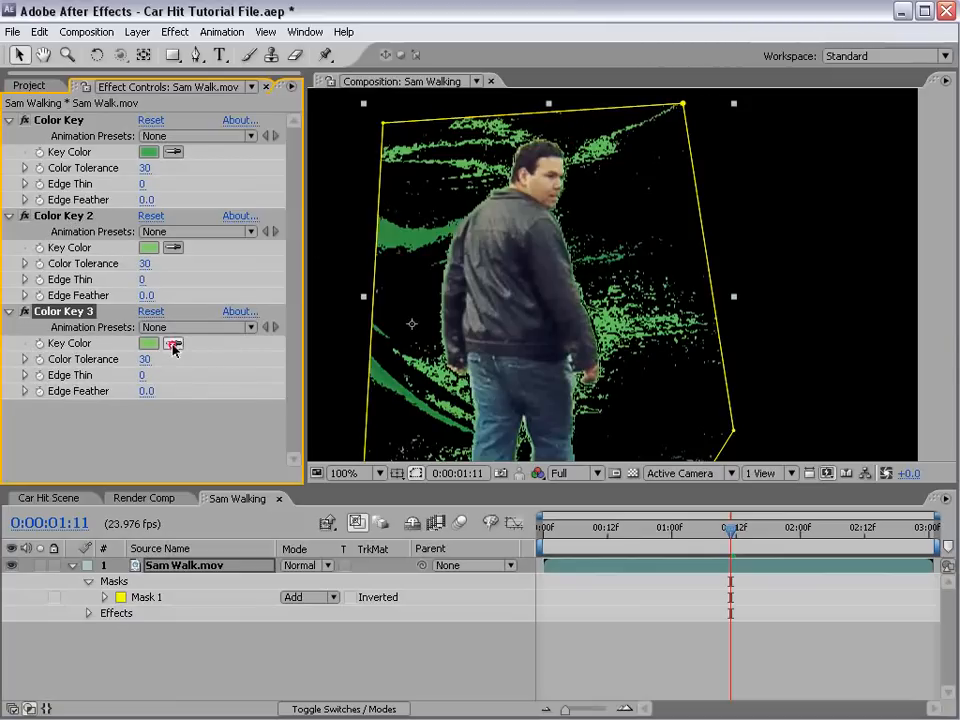
left_click(392, 240)
At 0:00:00:16, duplicate Color Key 3 and sample the remaining light green to the right of the man's jacket
left_click(780, 537)
left_click_drag(783, 541, 629, 537)
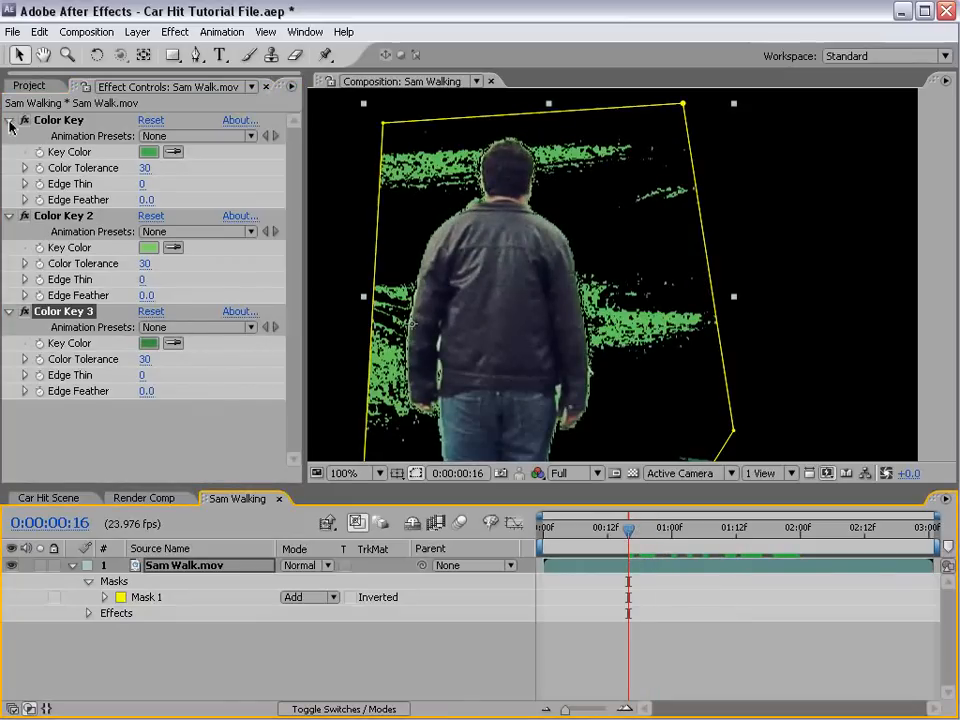
left_click(10, 121)
left_click(10, 137)
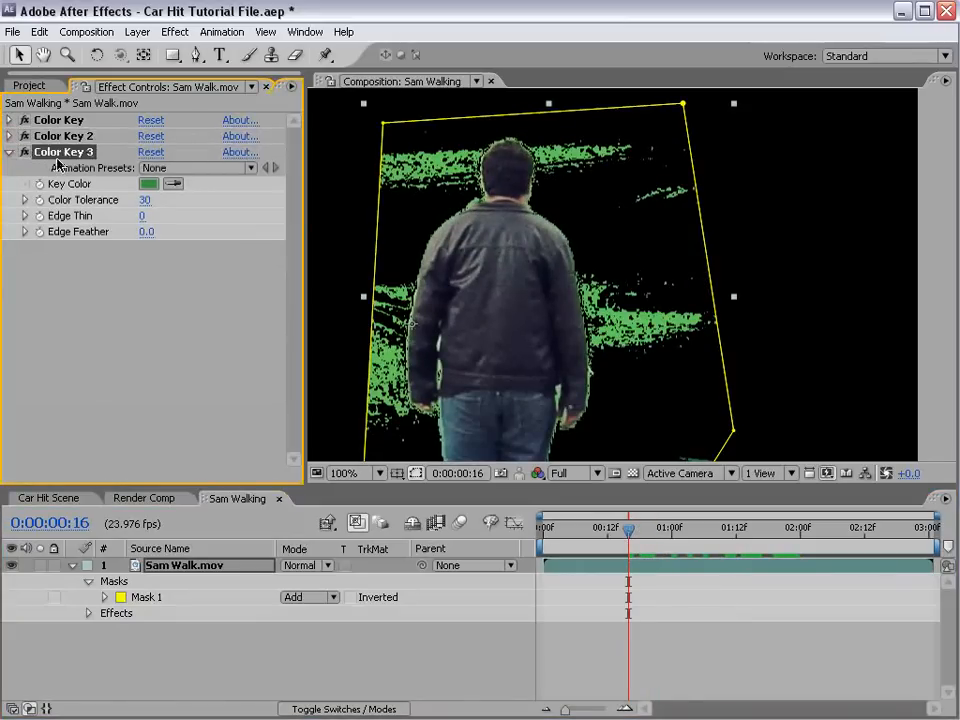
key("ctrl+d")
left_click(173, 279)
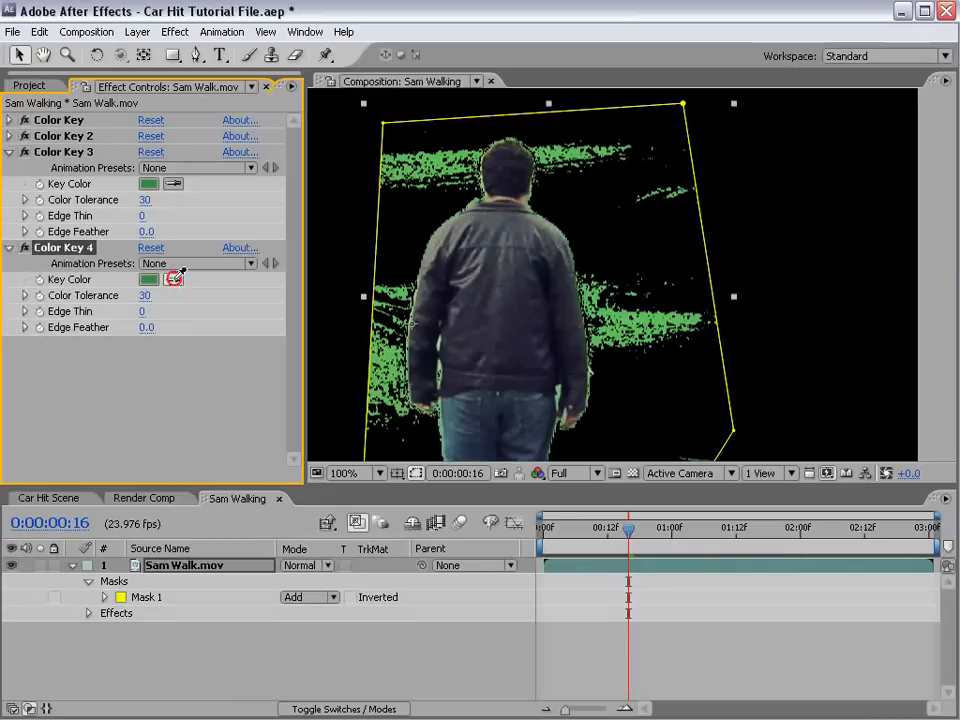
left_click(640, 330)
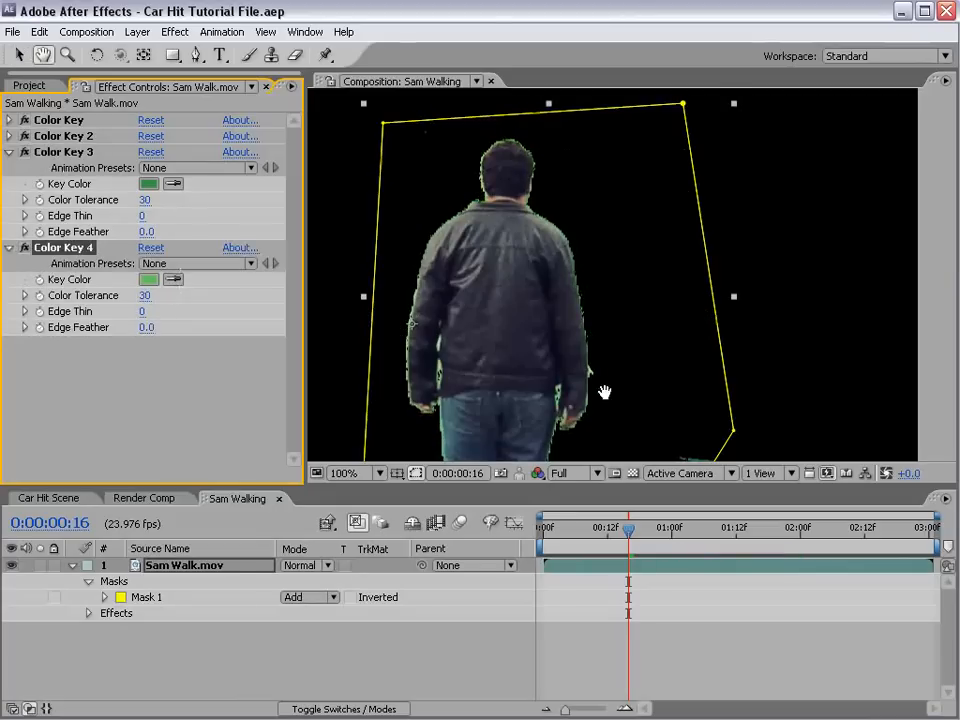
At 0:00:02:10, duplicate Color Key 4 and sample the leftover dark green beside the man's legs
left_click_drag(628, 528, 843, 548)
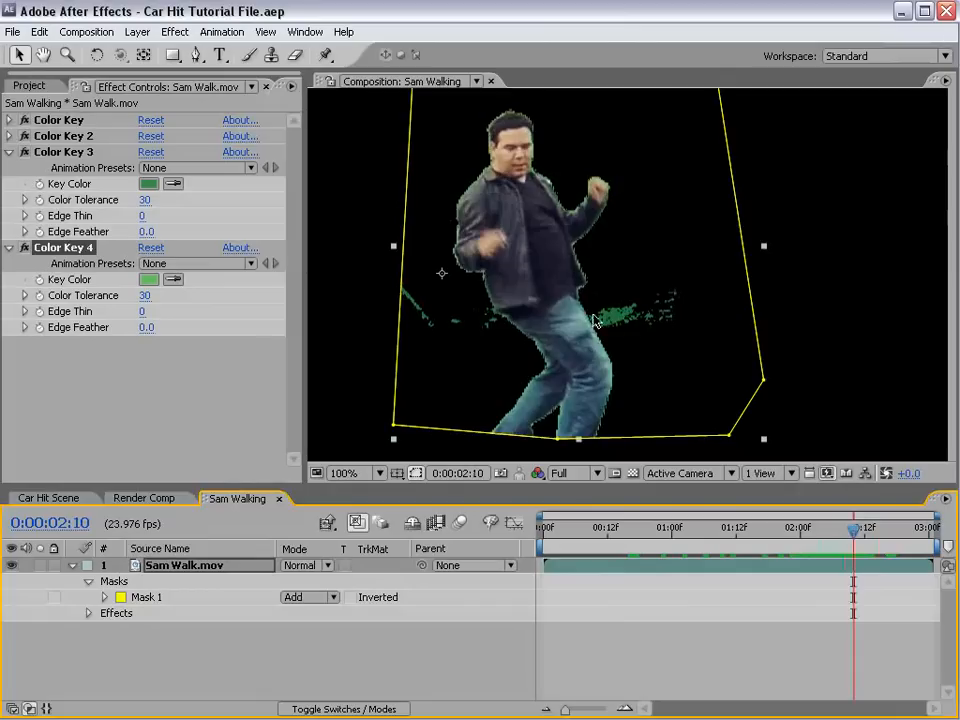
left_click(79, 248)
key("ctrl+d")
left_click(173, 374)
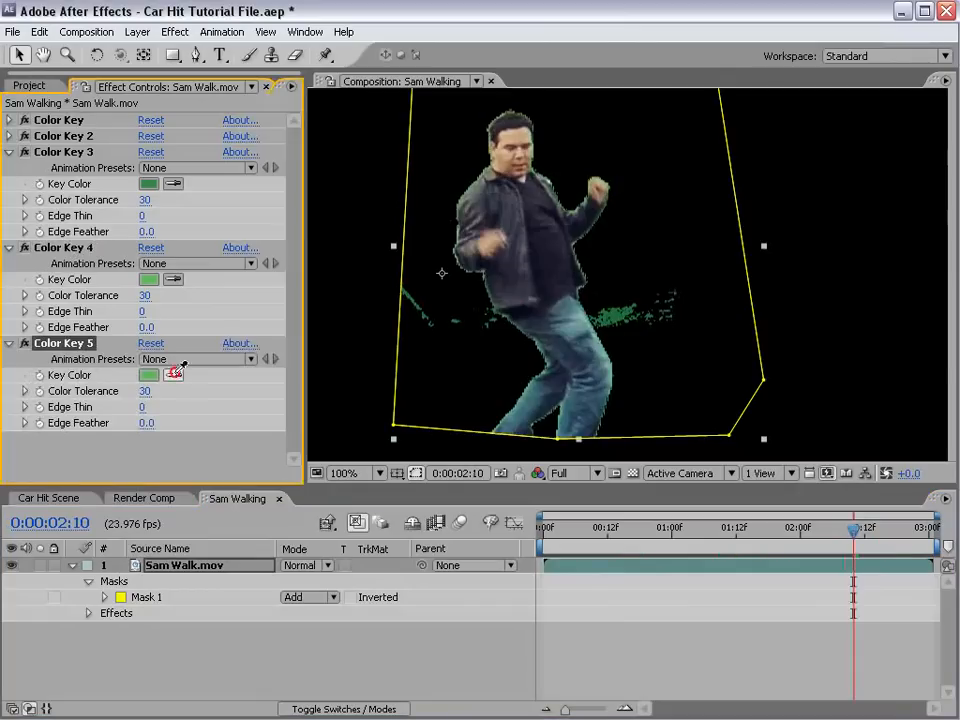
left_click(618, 316)
left_click(638, 607)
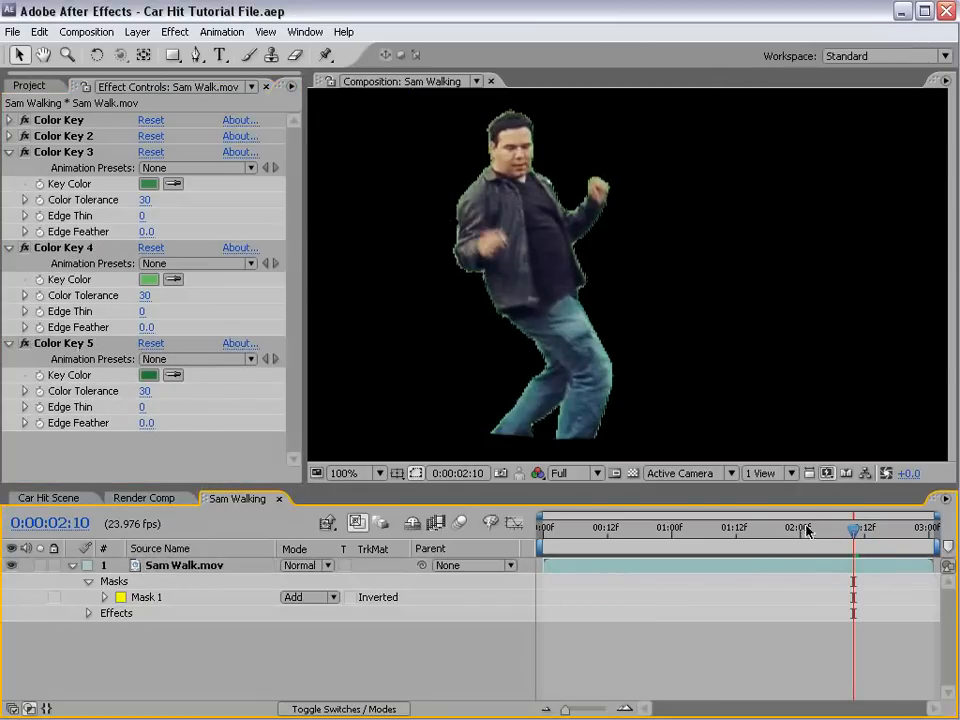
Check the key at 0:00:01:13 and collapse the settings of Color Key 3, 4 and 5
left_click_drag(806, 531, 741, 527)
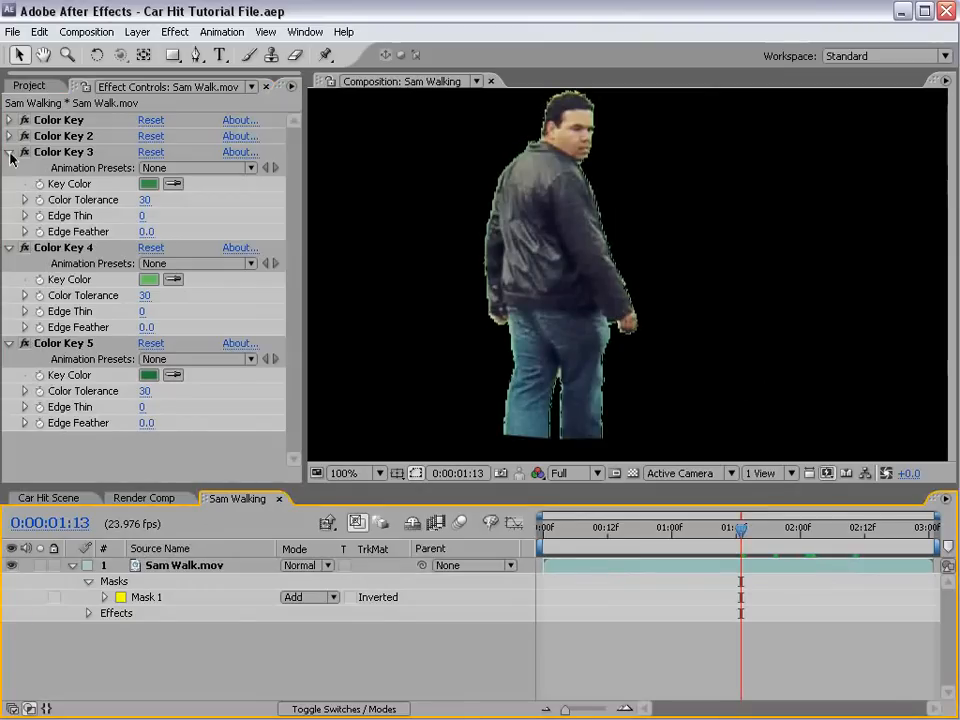
left_click(9, 152)
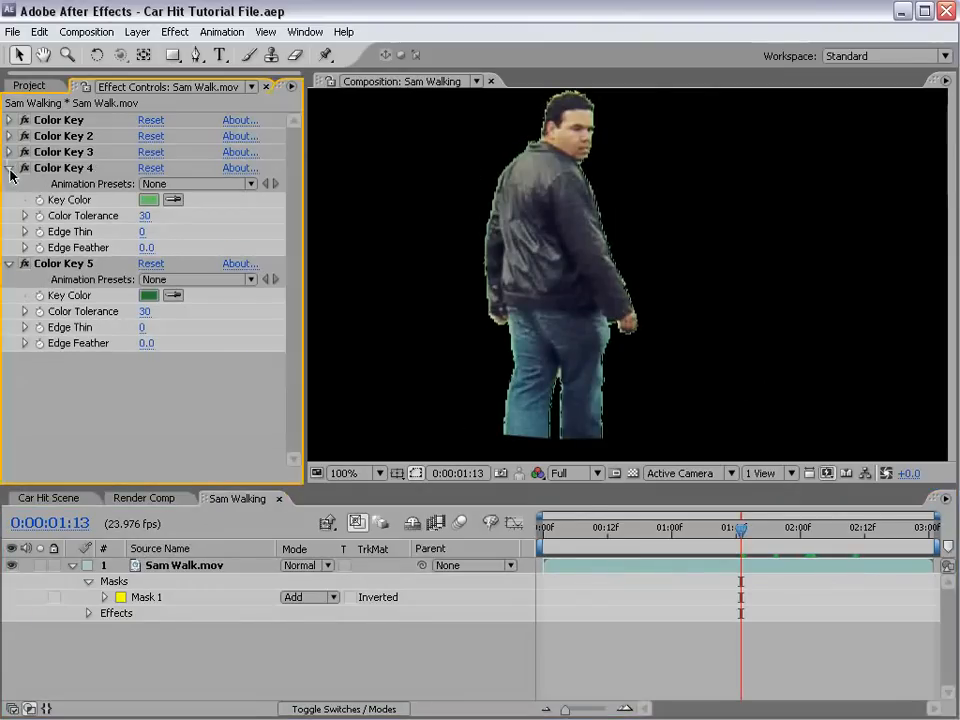
left_click(9, 168)
left_click(10, 184)
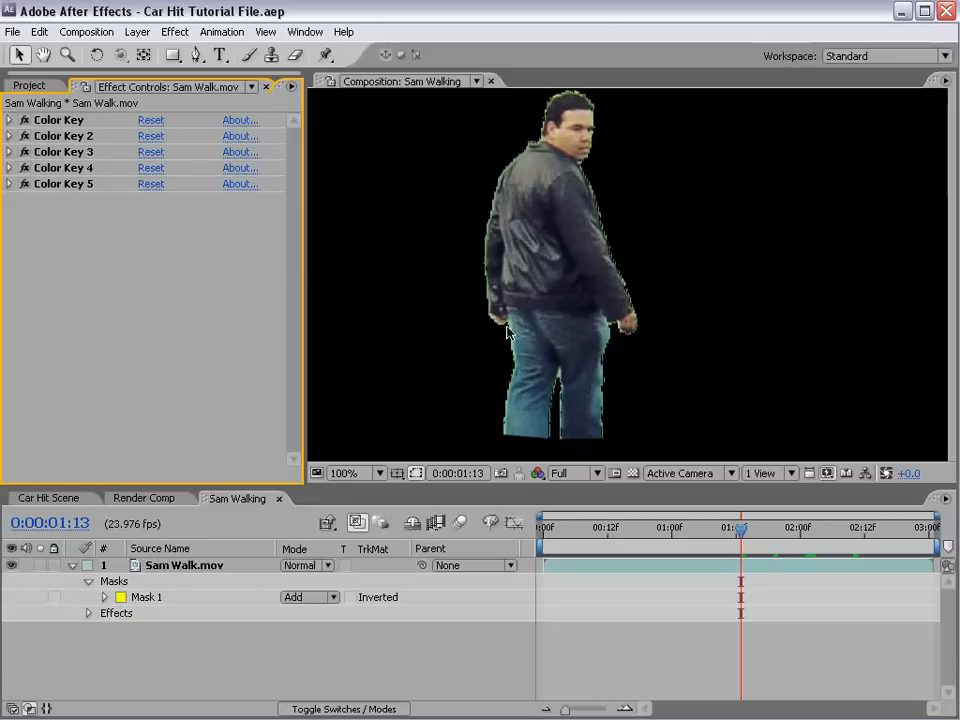
left_click(705, 666)
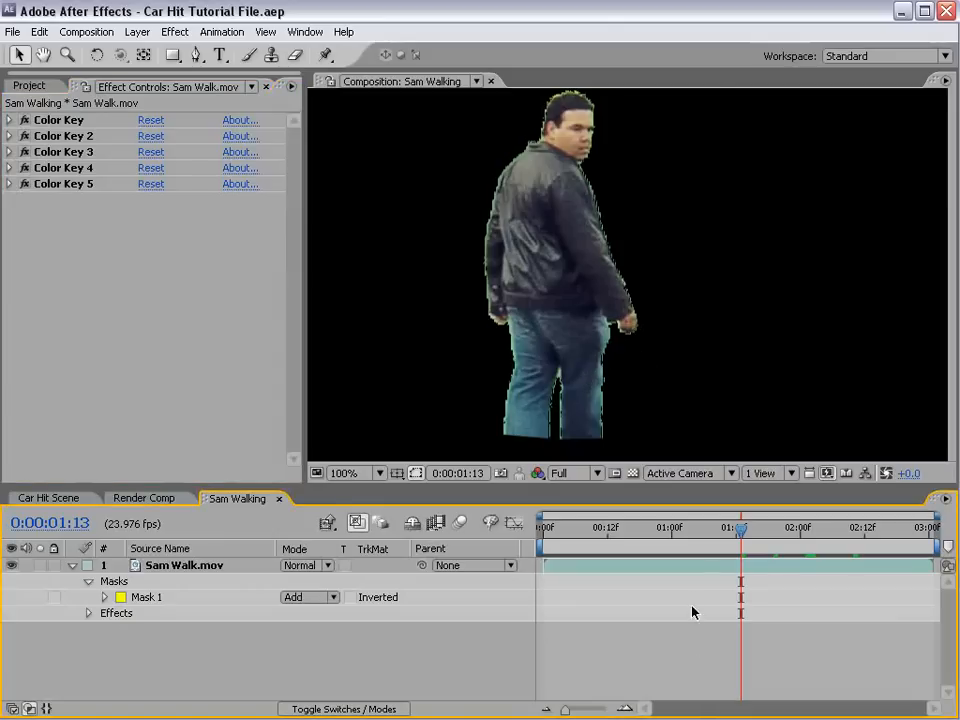
Add a Simple Choker effect to the Sam Walk.mov layer and set Choke Matte to -18.10 to expand the matte
left_click(696, 568)
left_click(170, 31)
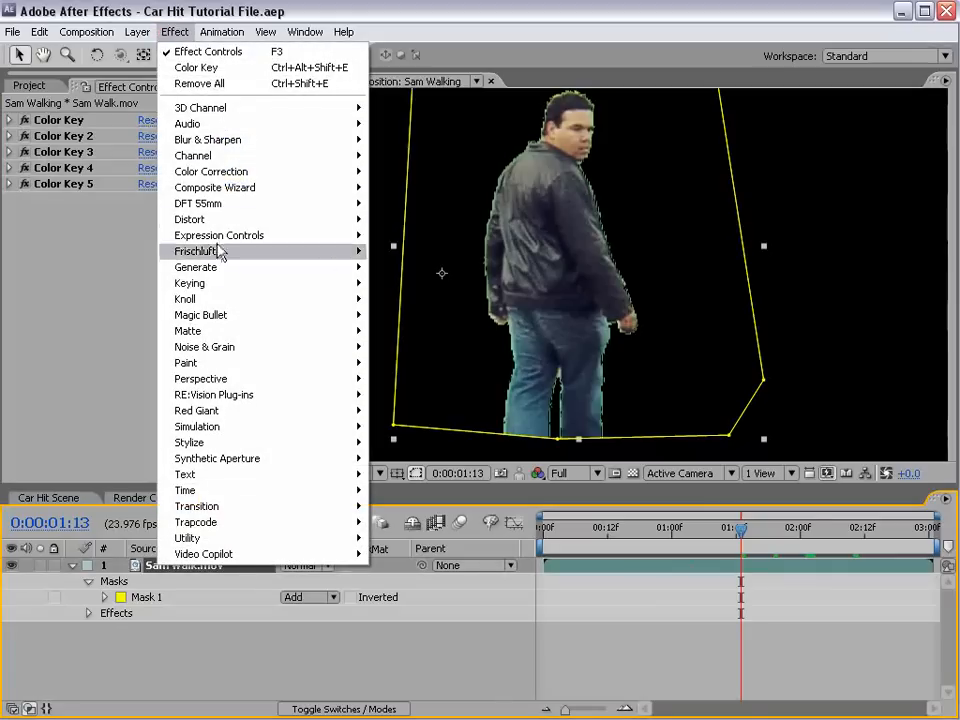
mouse_move(214, 330)
left_click(400, 347)
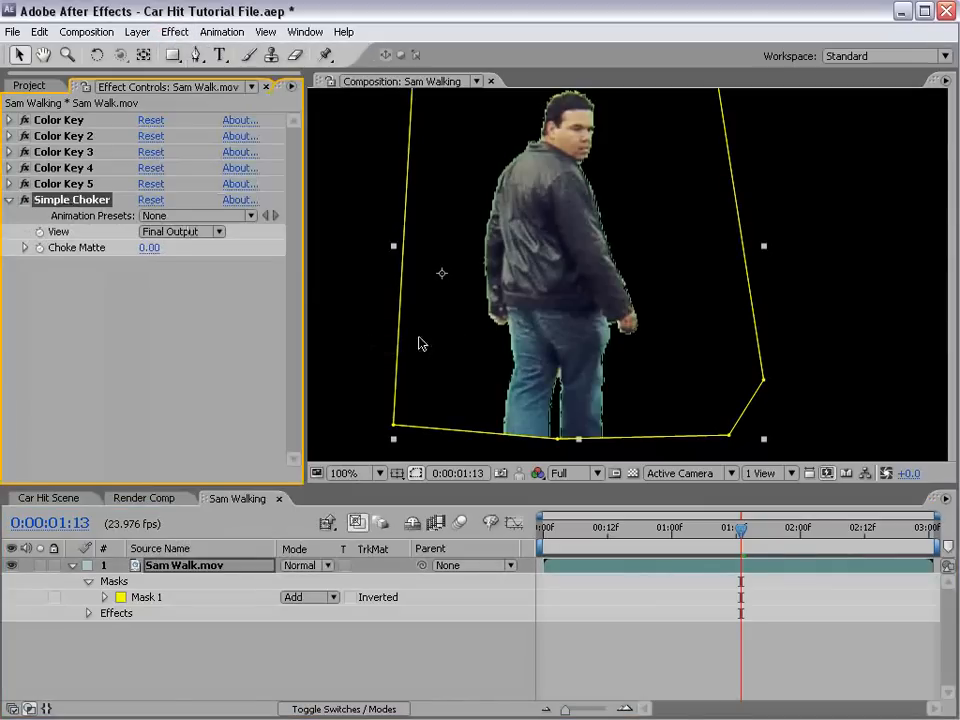
left_click_drag(152, 248, 30, 252)
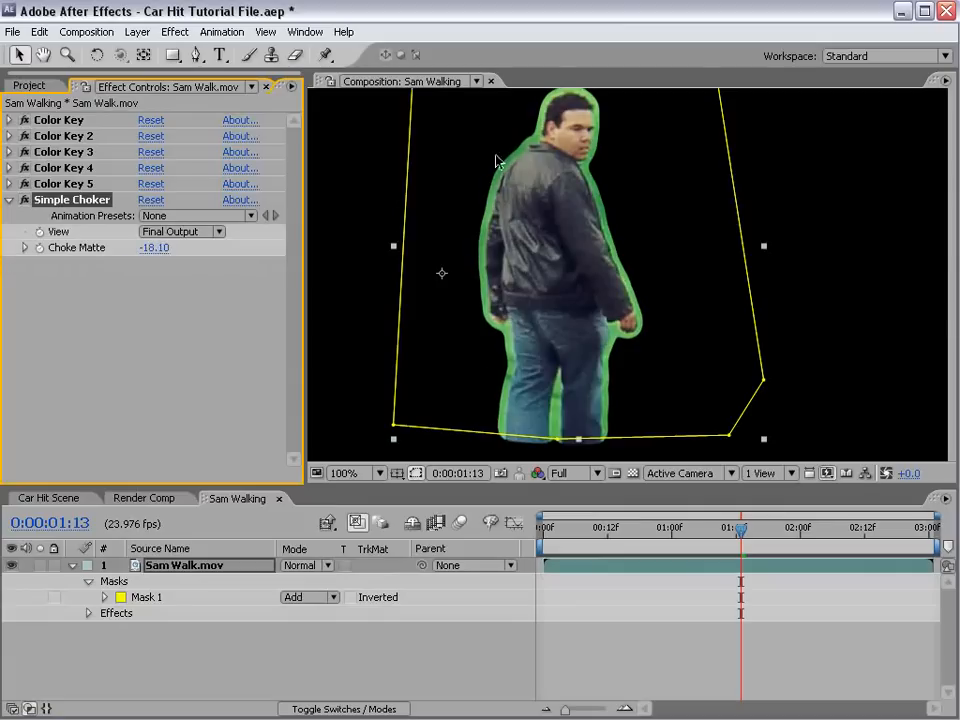
Review the expanded matte back to 0:00:01:05 and add the Keylight (1.2) effect to the Sam Walk.mov layer
left_click_drag(741, 530, 698, 536)
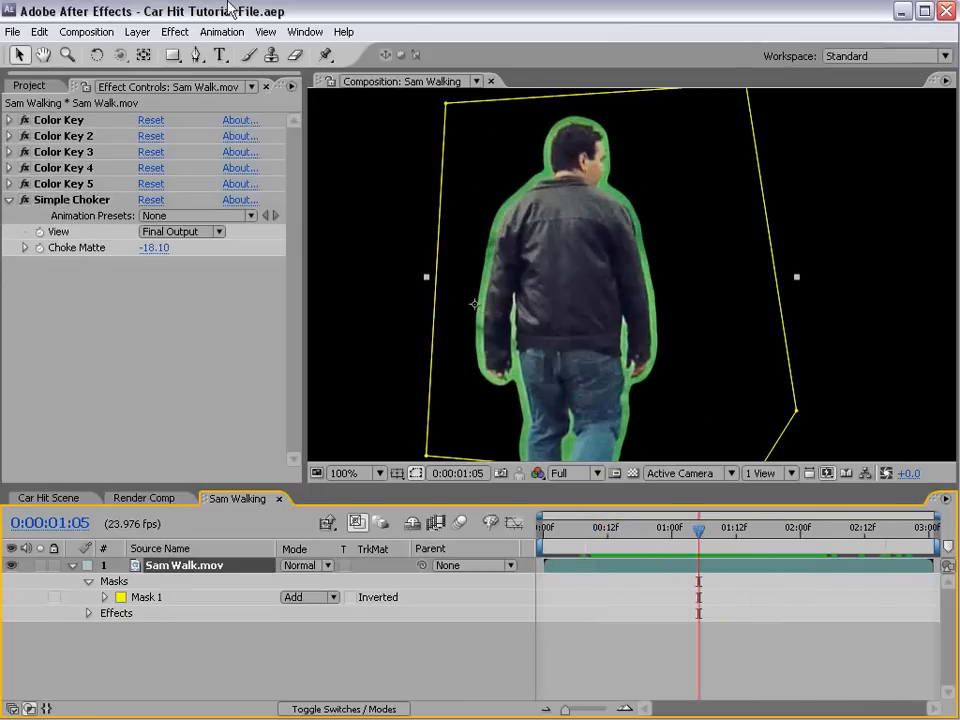
left_click(178, 33)
left_click(208, 285)
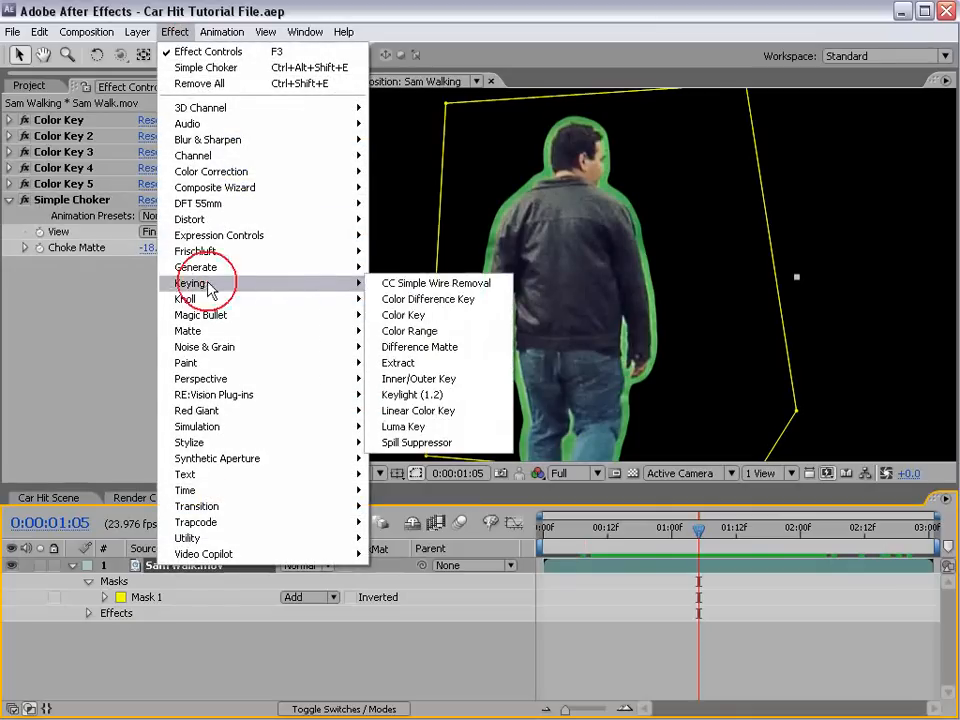
left_click(443, 395)
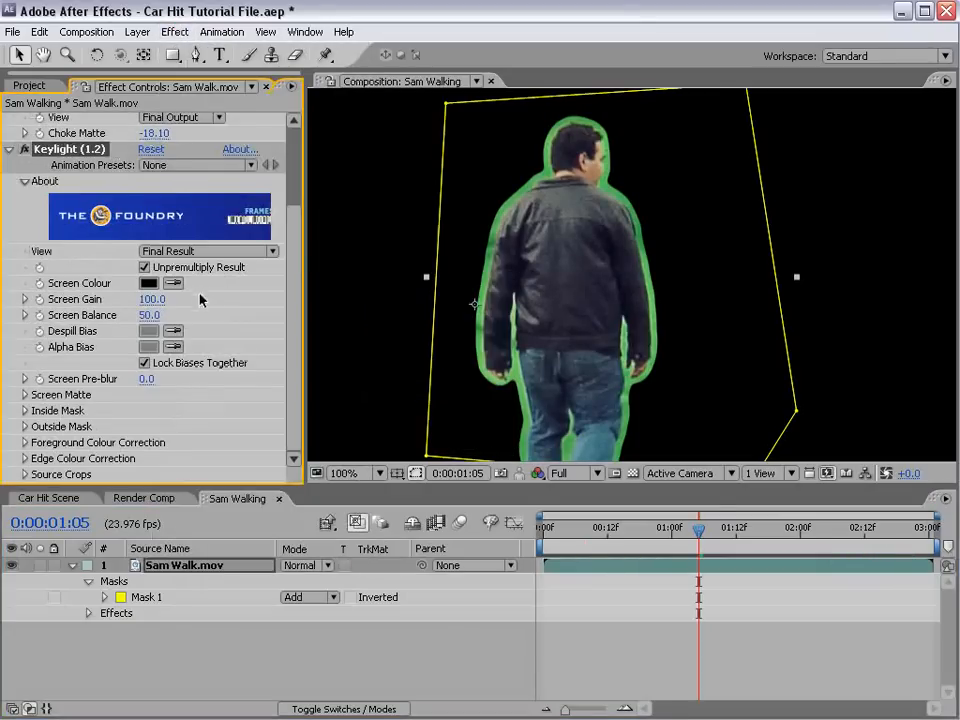
Sample the green fringe beside the man's hand as Keylight's Screen Colour
left_click(173, 283)
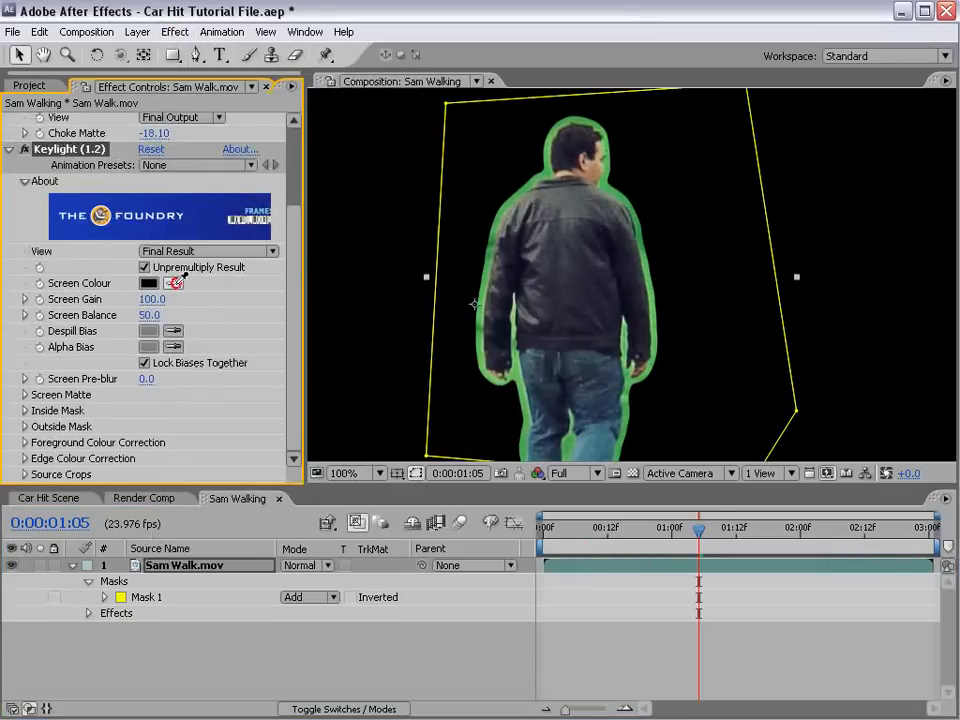
left_click(521, 385)
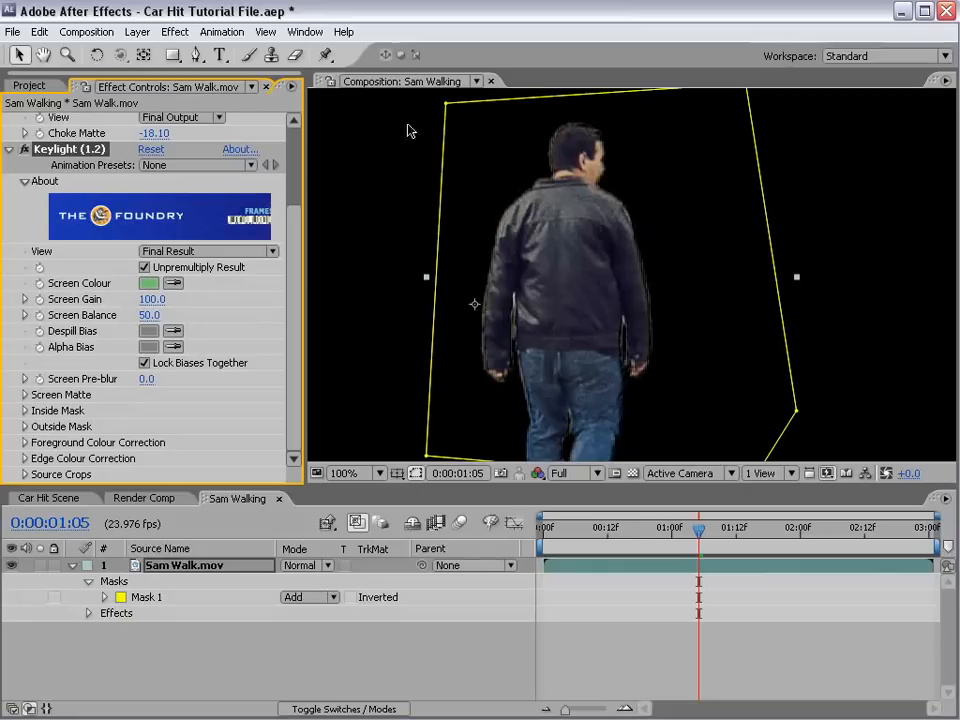
Create a 1280 x 720 gray solid in the Sam Walking comp and place it beneath the Sam Walk.mov layer
left_click(137, 32)
mouse_move(145, 51)
left_click(430, 78)
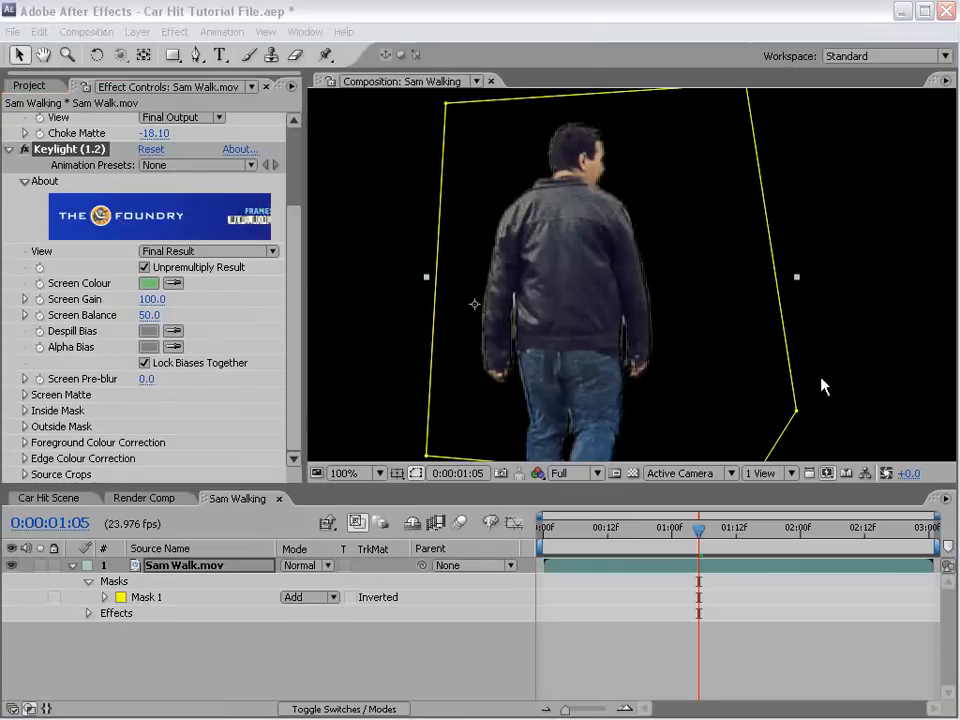
left_click(489, 482)
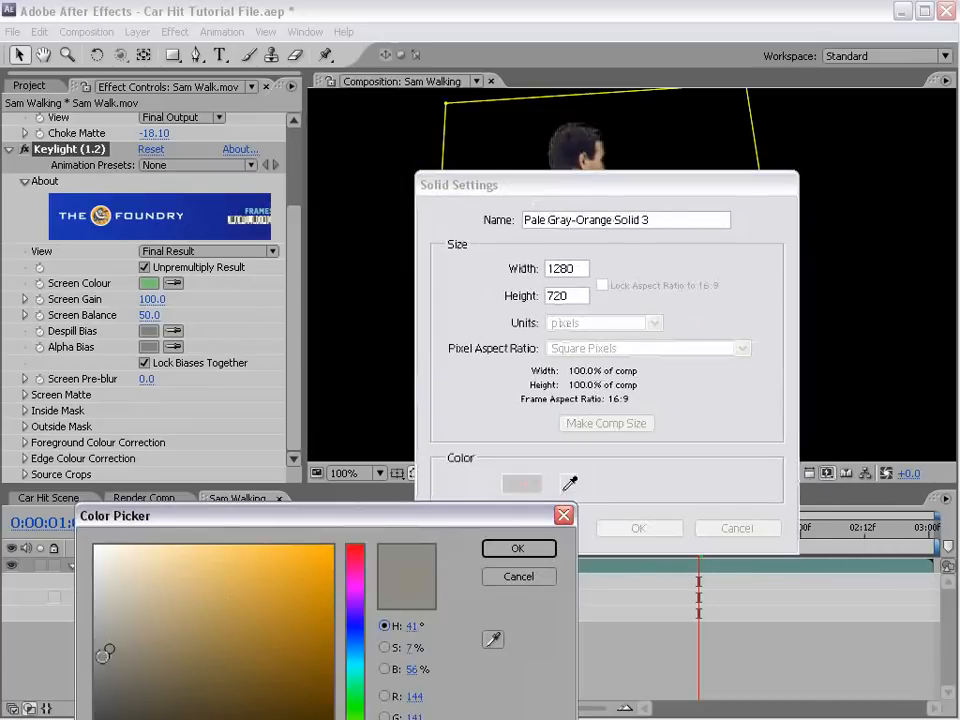
left_click(197, 617)
left_click(518, 548)
key("Return")
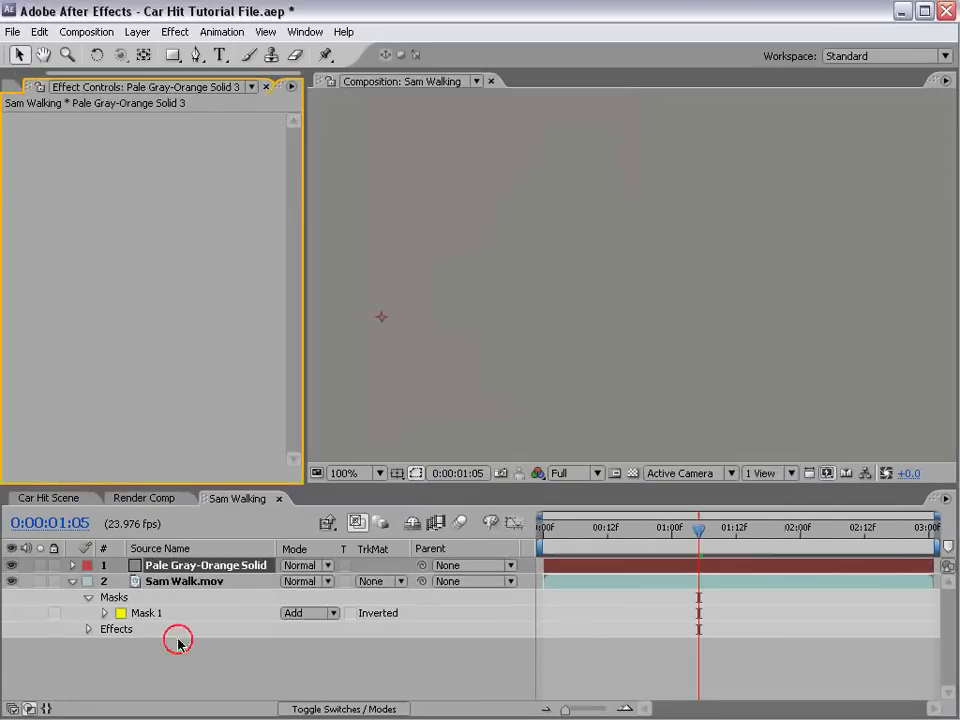
left_click_drag(193, 564, 168, 648)
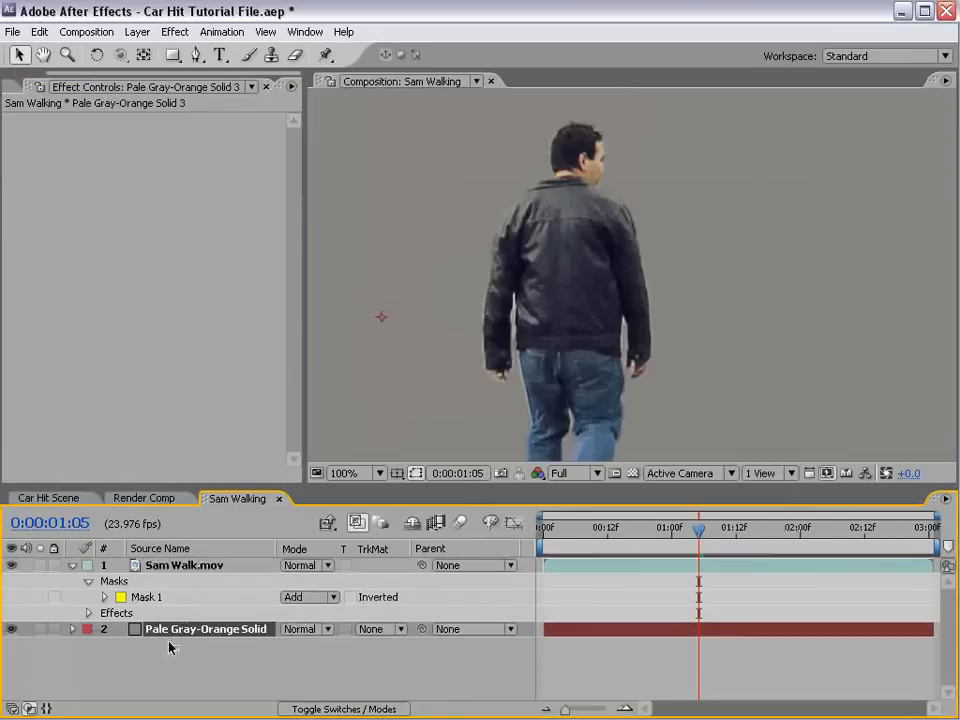
Set Keylight's Screen Gain on the Sam Walk.mov layer to 105
left_click(200, 565)
scroll(290, 250, "down", 5)
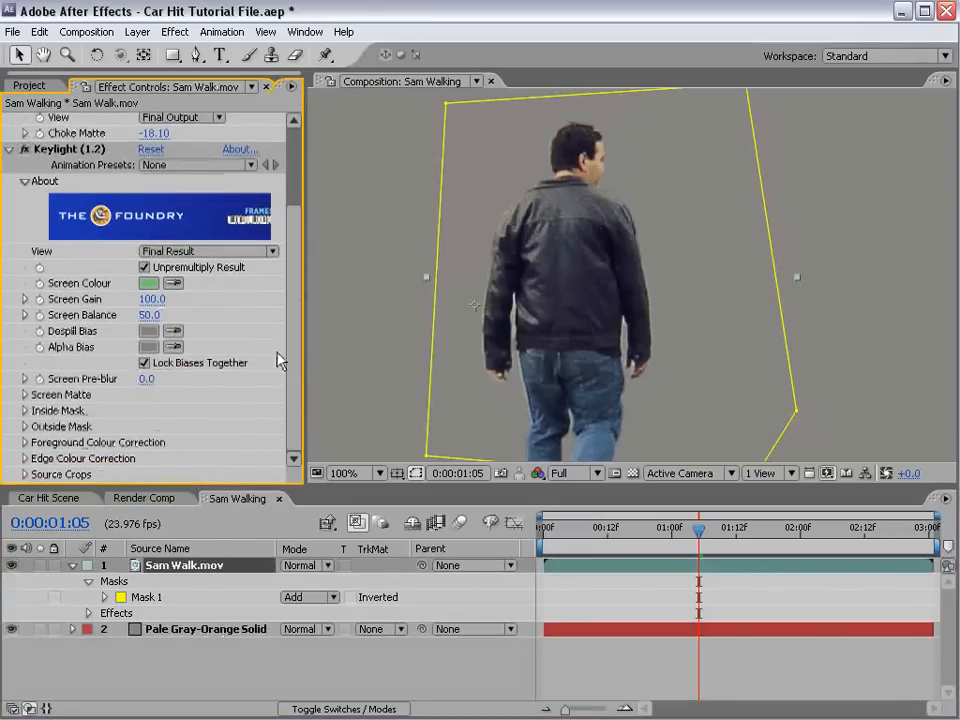
left_click(152, 299)
type("105")
key("Return")
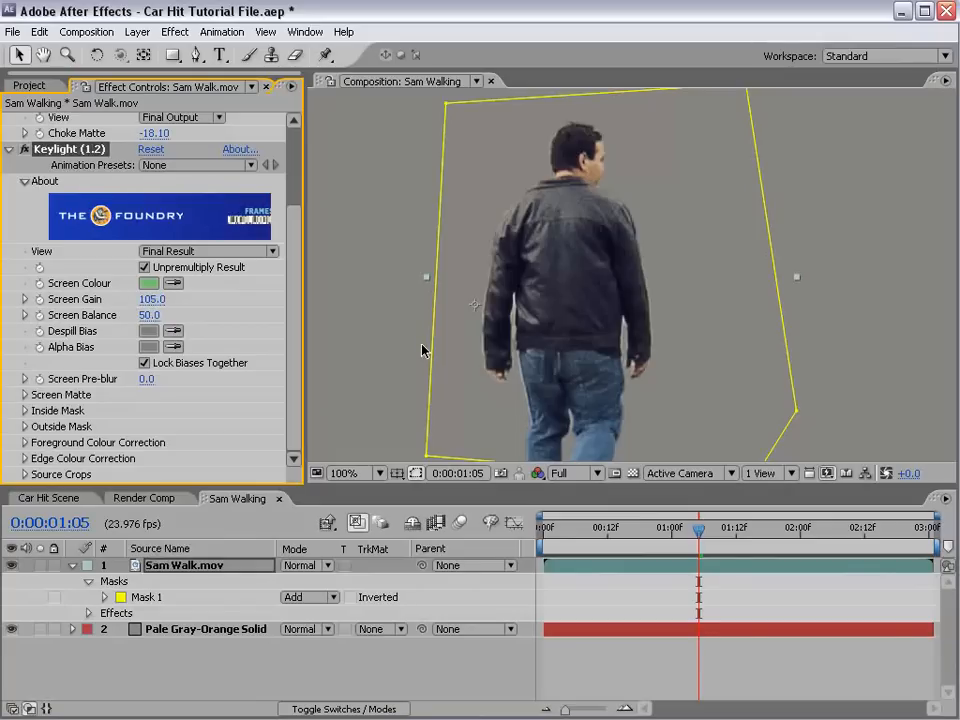
Try a lower Screen Gain in Keylight and restore it to 105
left_click_drag(150, 302, 120, 315)
left_click(148, 299)
type("10")
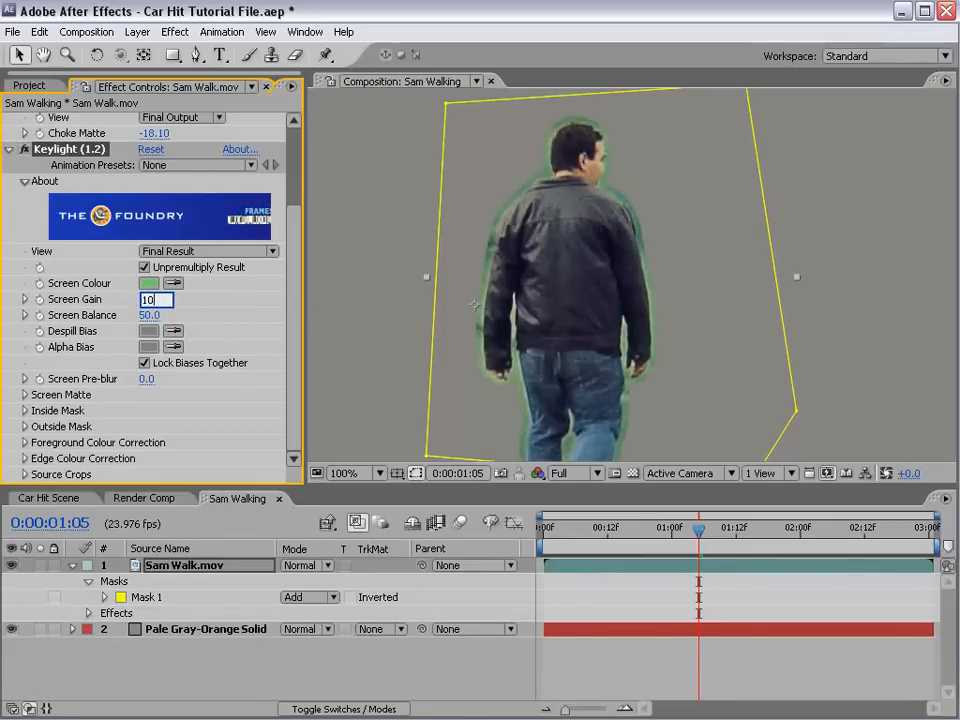
type("5")
key("Return")
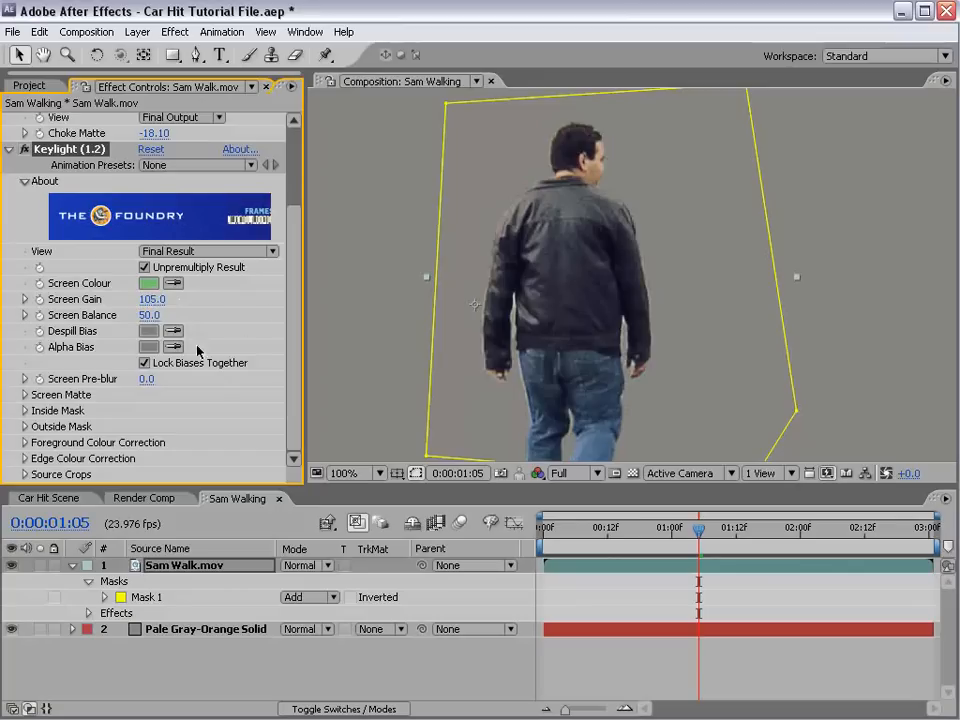
Set Keylight's Screen Pre-blur to 0.8 and, under Screen Matte, Clip Black to 27 and Clip White to 78
left_click(24, 394)
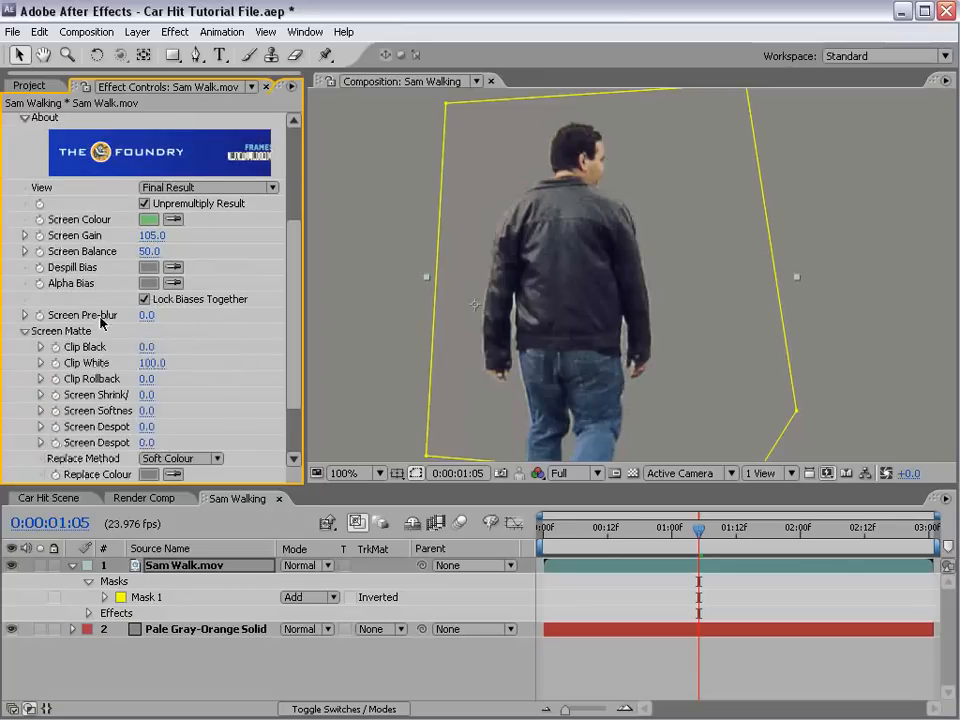
left_click(146, 315)
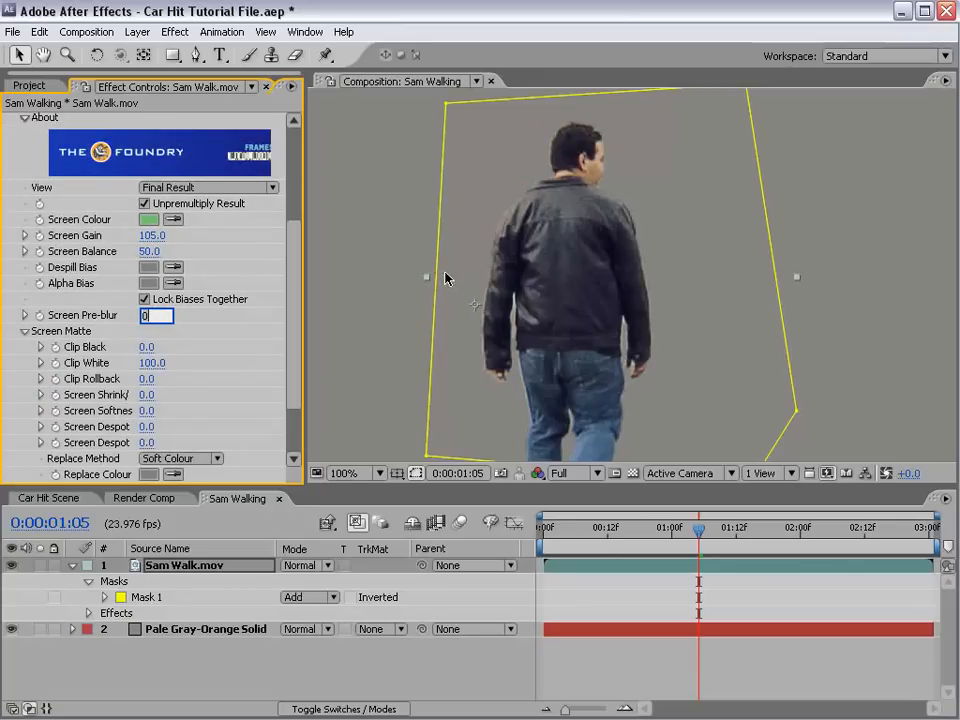
key("Return")
left_click_drag(154, 364, 137, 368)
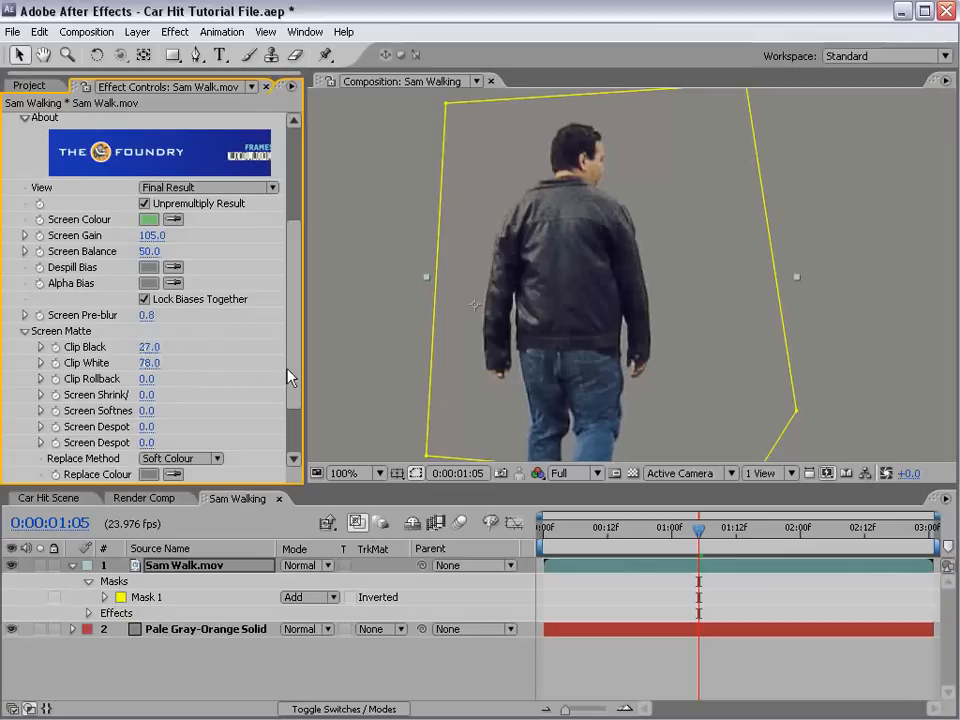
Compare Keylight's Source and Hard Colour replace methods and set the Replace Method to Hard Colour
left_click_drag(288, 376, 291, 390)
left_click(167, 407)
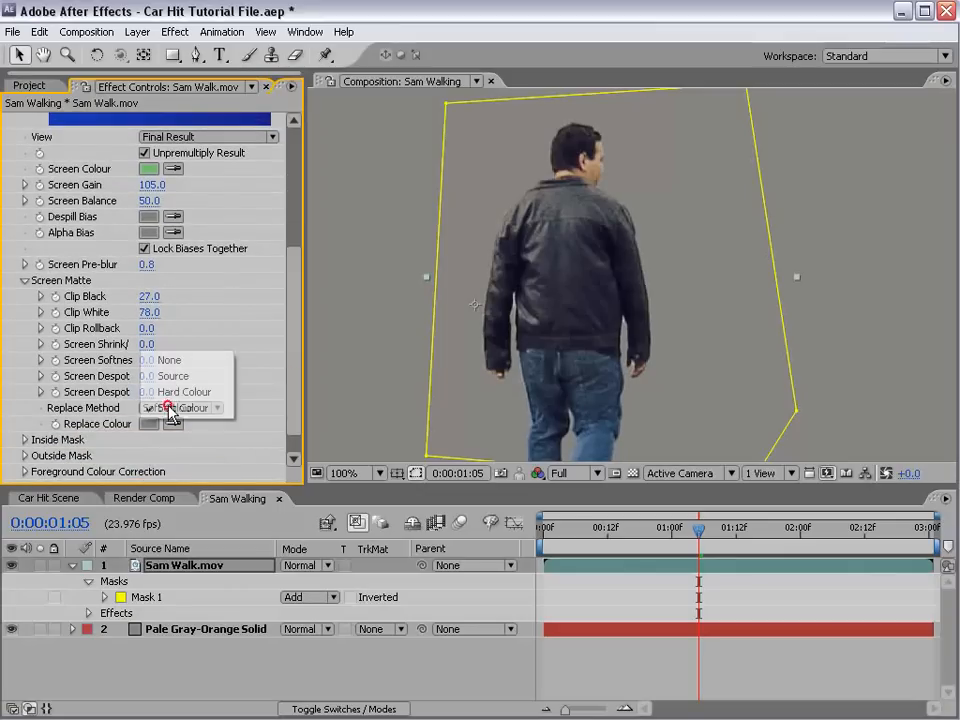
left_click(195, 396)
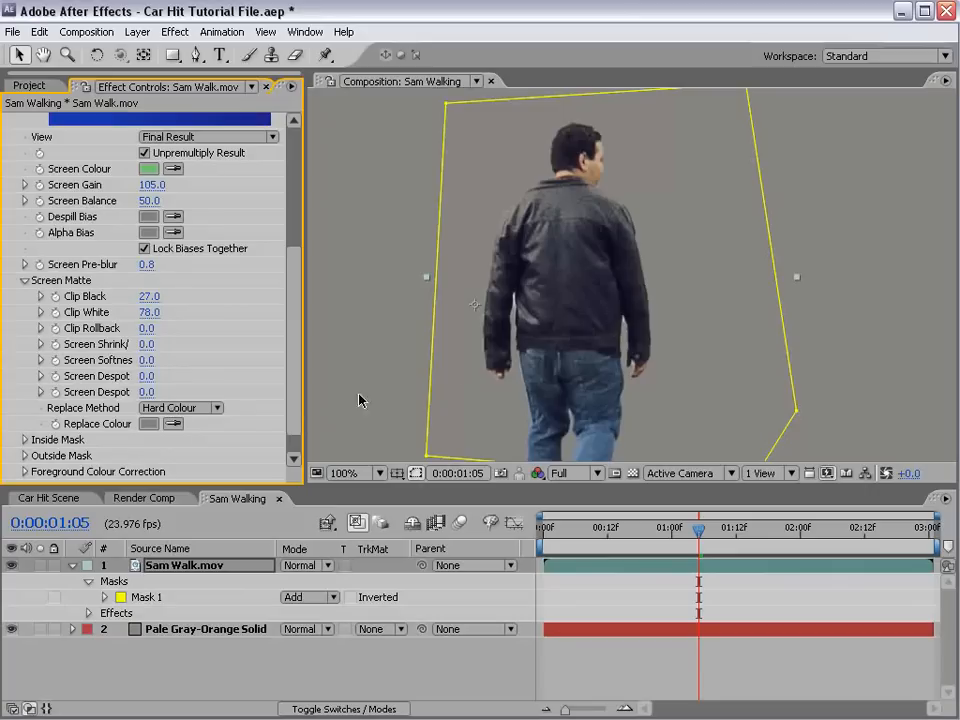
left_click(180, 407)
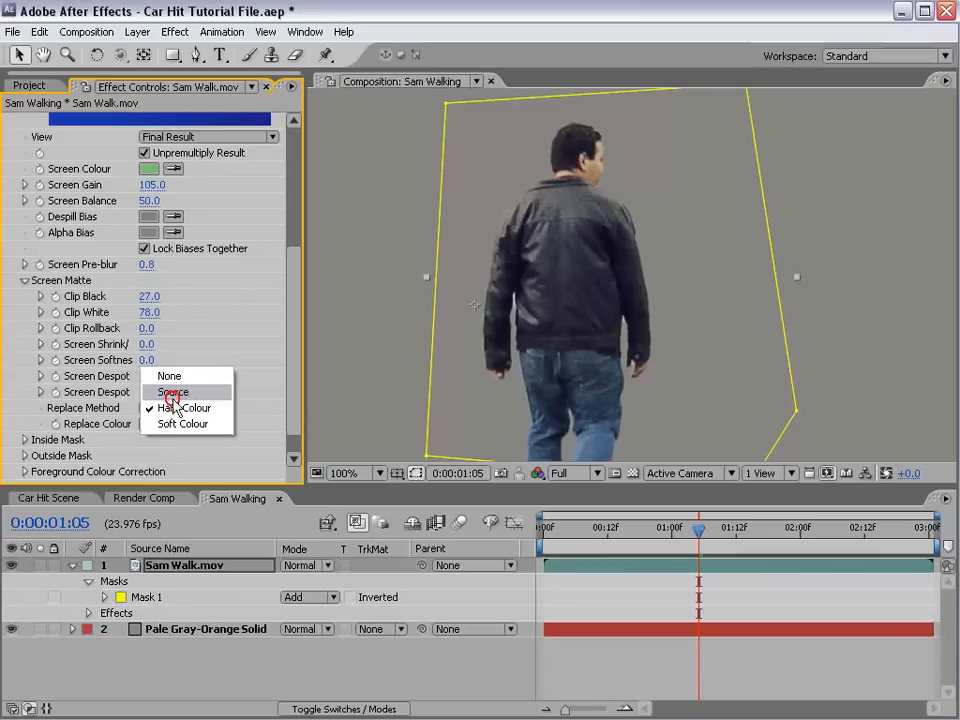
left_click(178, 392)
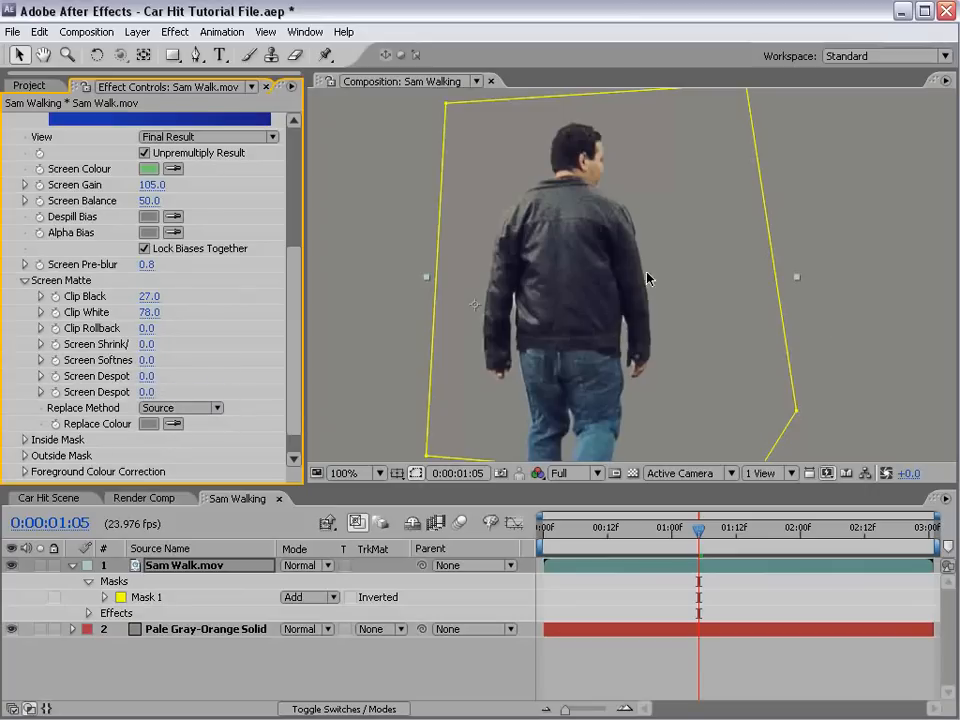
left_click(199, 407)
left_click(185, 424)
Test stronger shrinking of the Keylight screen matte and set Screen Shrink/Grow to -0.3
left_click(147, 344)
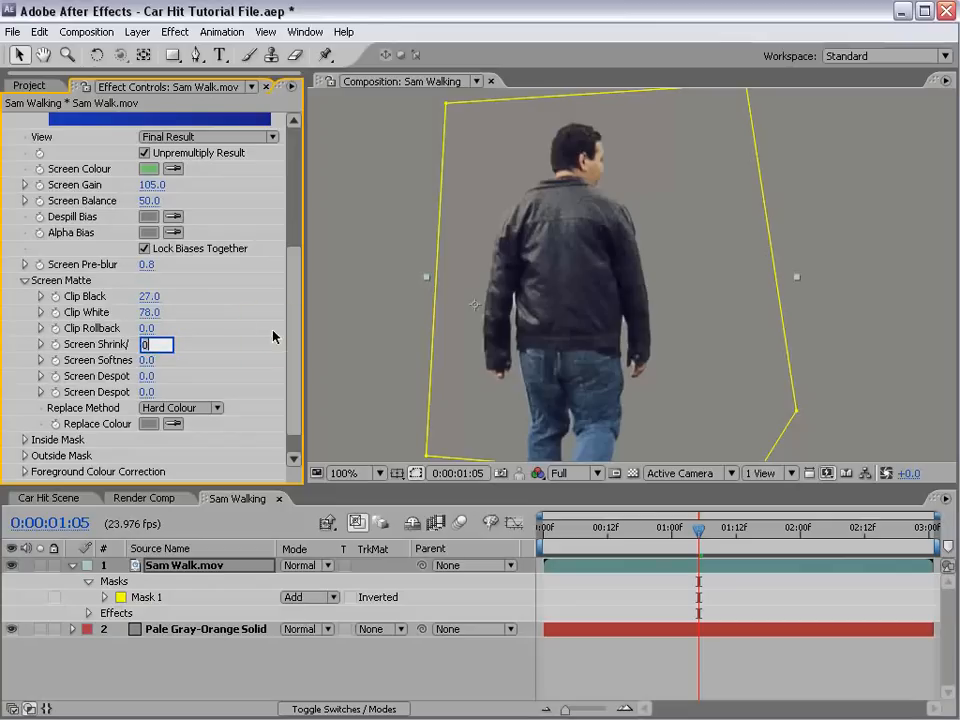
type("-.25")
key("Return")
left_click_drag(158, 345, 100, 347)
left_click(150, 344)
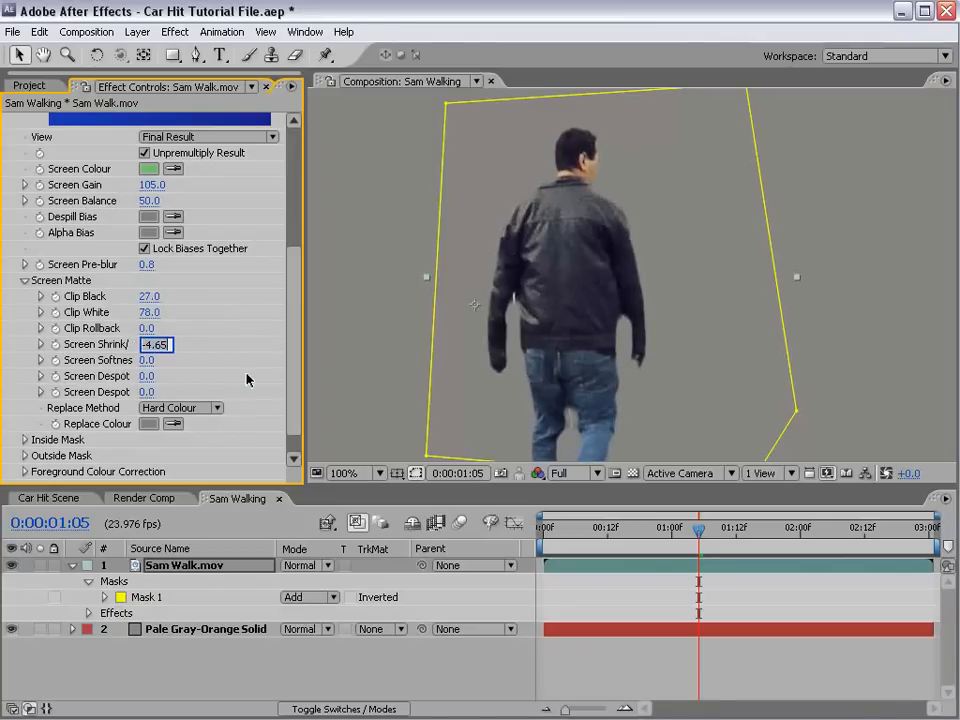
type(".3")
key("Return")
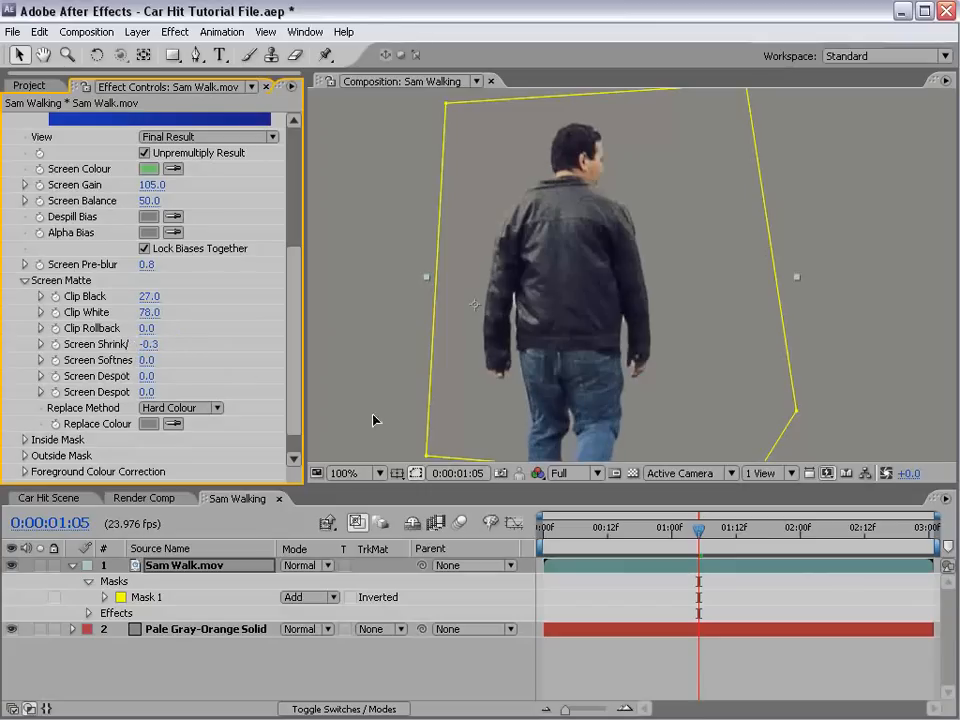
Check the key at 0:00:00:23, collapse the Simple Choker and Keylight settings, and save the project
left_click_drag(714, 551, 667, 535)
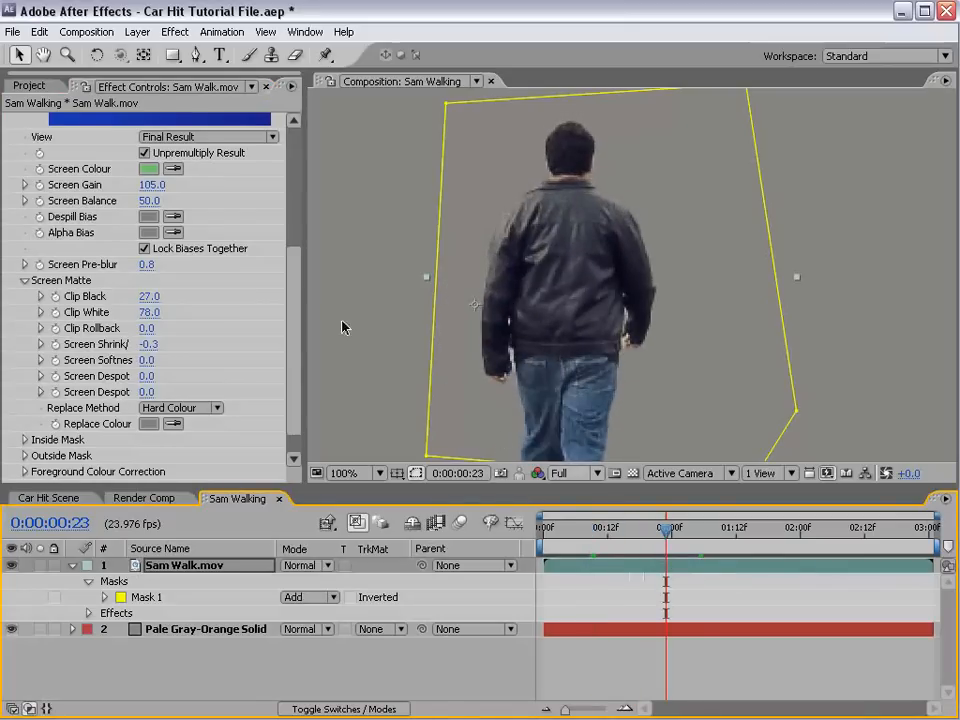
left_click_drag(295, 355, 288, 232)
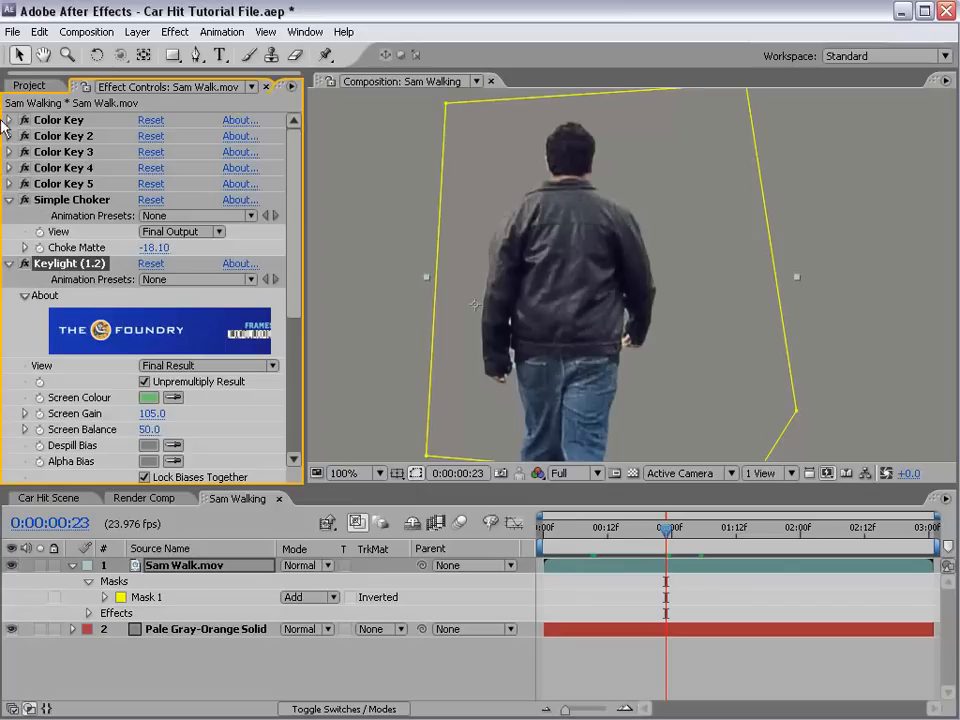
left_click(9, 200)
left_click(9, 216)
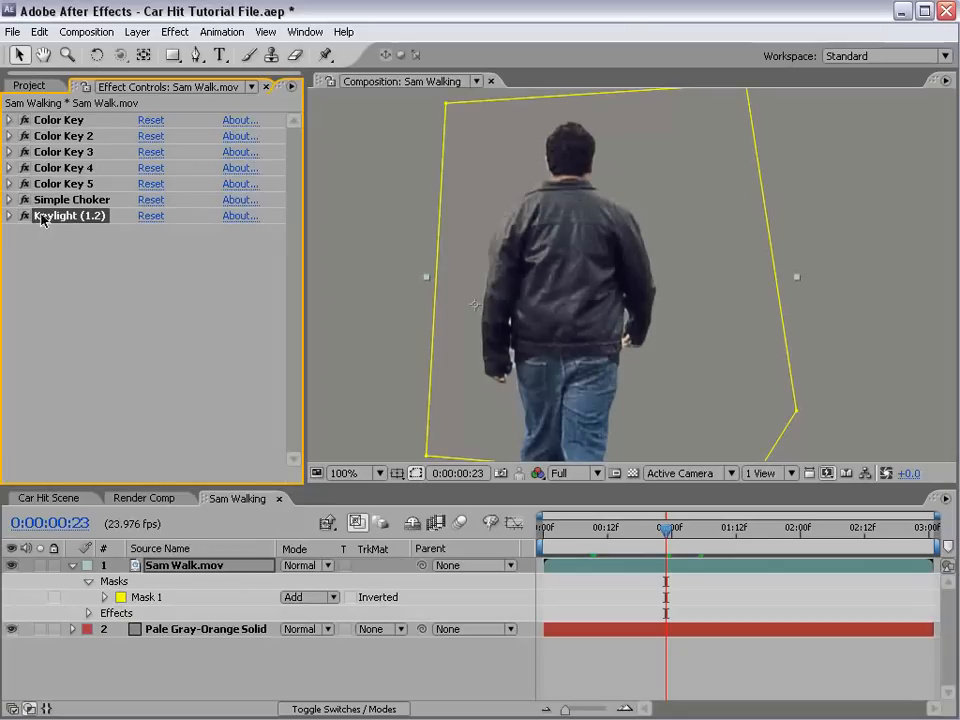
key("ctrl+s")
left_click_drag(666, 530, 709, 543)
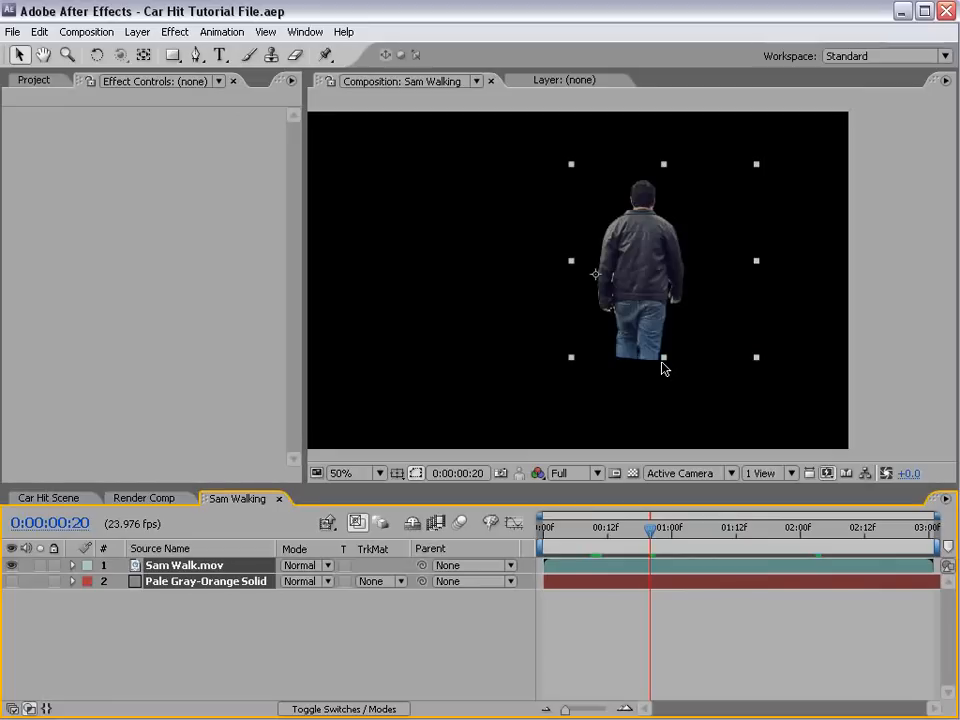
Find the man's entry frame at 0:00:04:19 in Render Comp and trim the start of both Sam Walking layers to 0:00:00:10
left_click(145, 498)
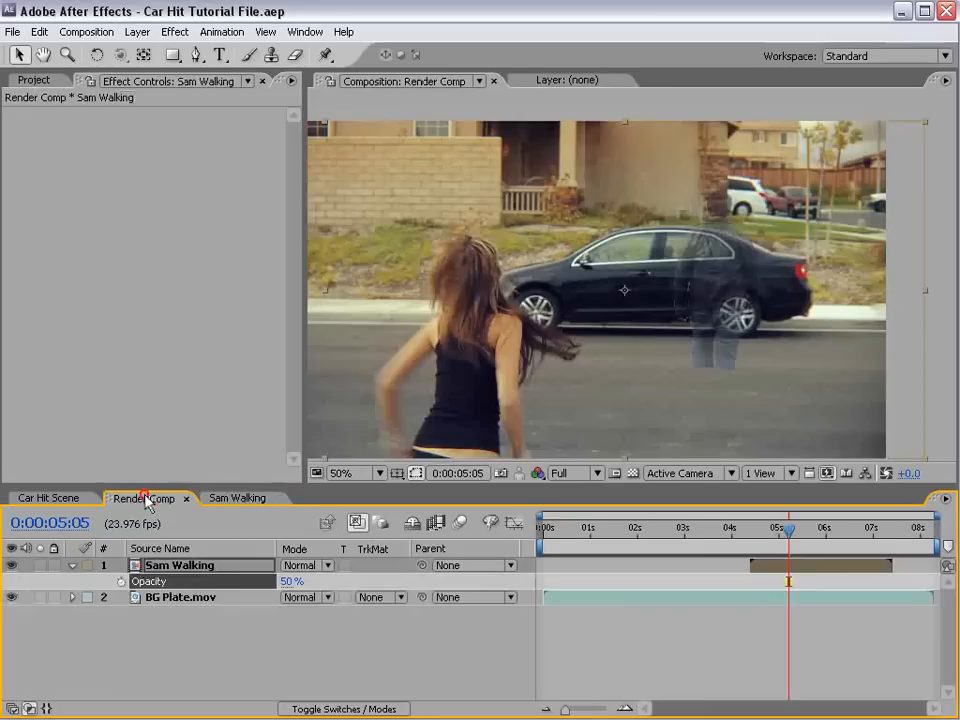
left_click_drag(792, 531, 763, 572)
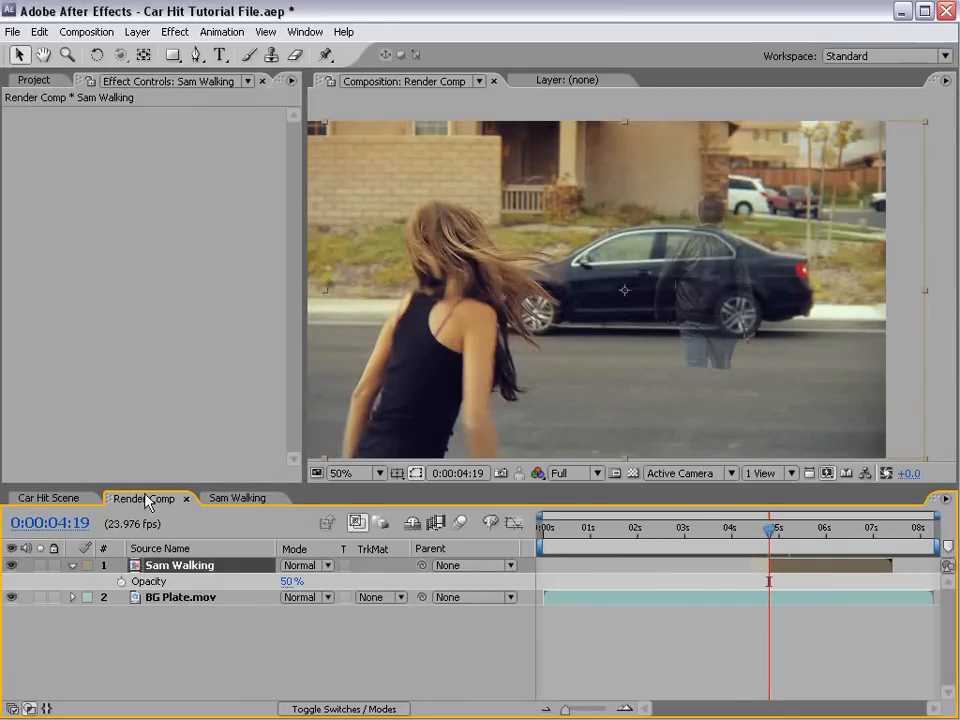
left_click(232, 499)
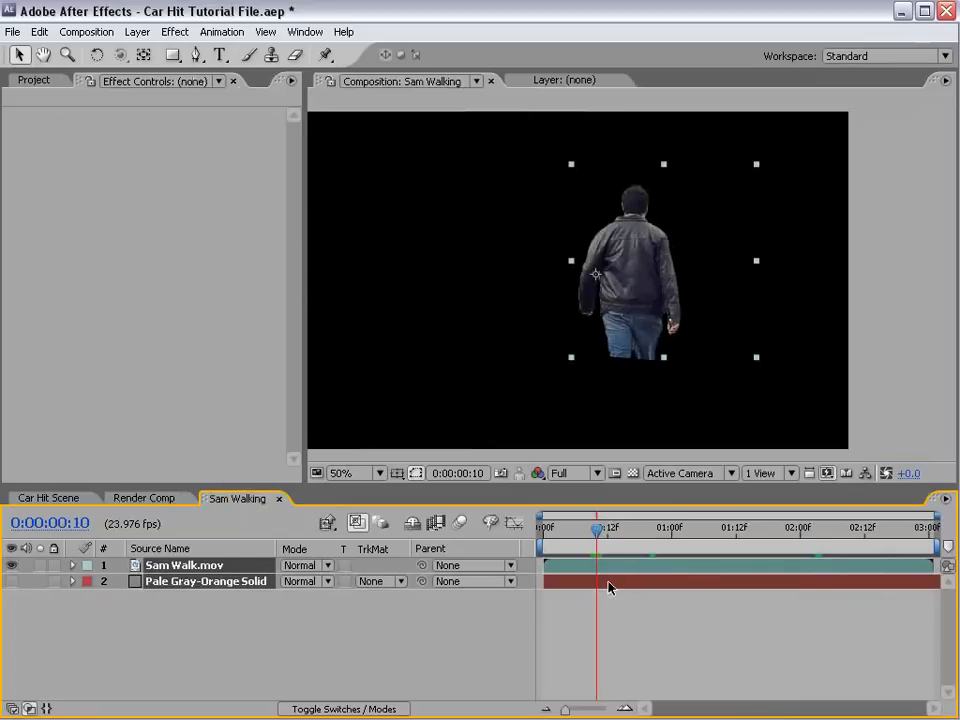
key("alt+bracketleft")
Find the man's exit frame at 0:00:06:13 in Render Comp and trim the end of both Sam Walking layers at 0:00:02:04
left_click(150, 498)
left_click_drag(772, 530, 852, 537)
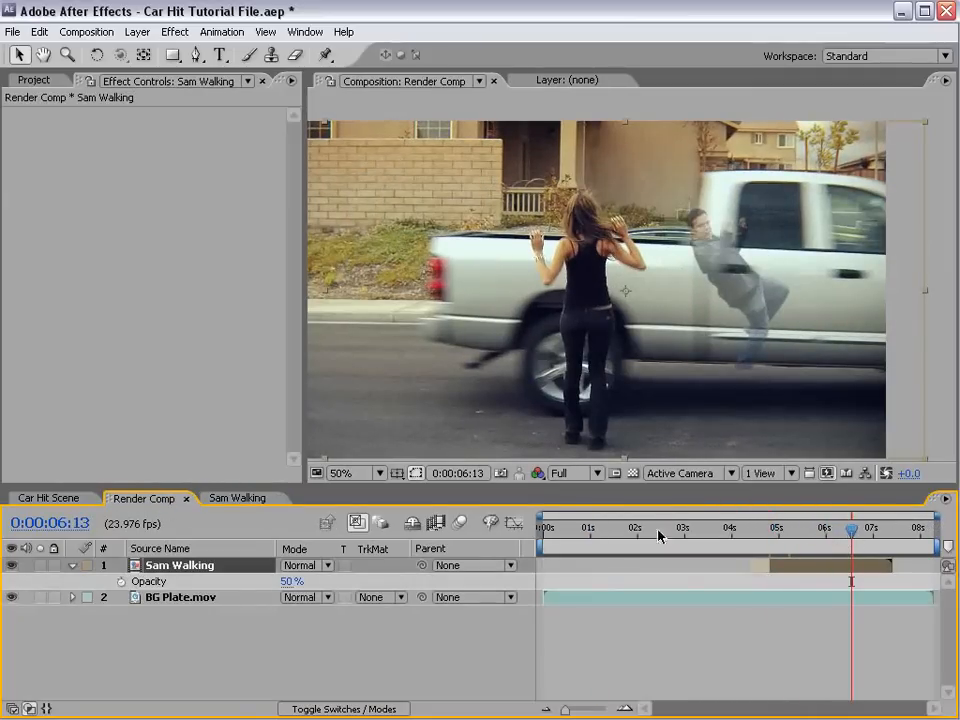
left_click(236, 498)
left_click(827, 583)
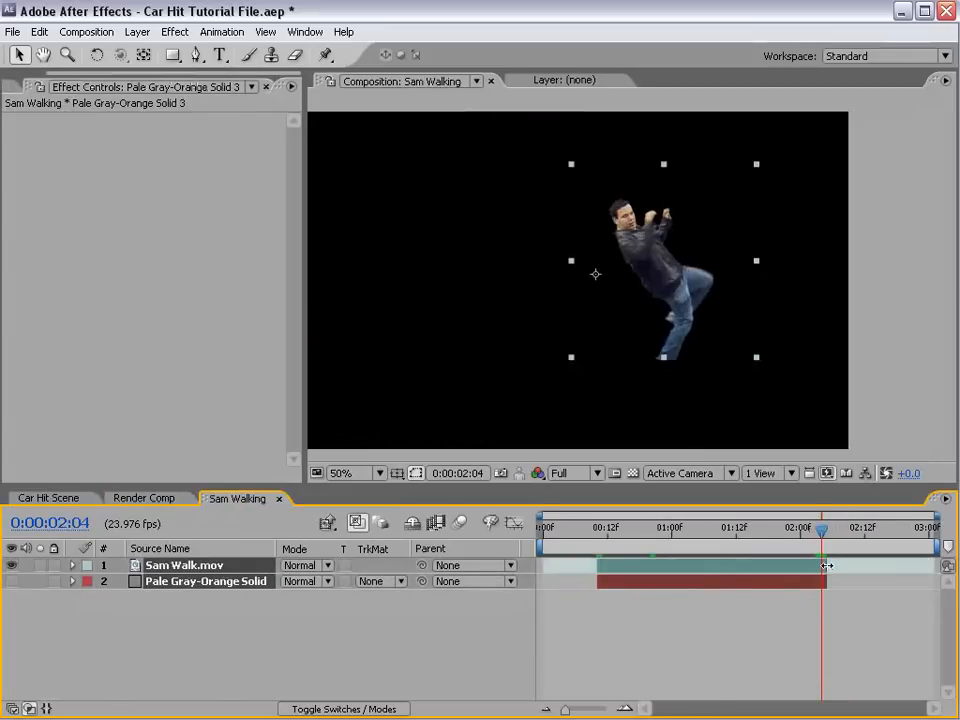
left_click(829, 632)
At 0:00:01:01, rename the Sam Walk.mov layer as Top Part
left_click_drag(820, 530, 672, 556)
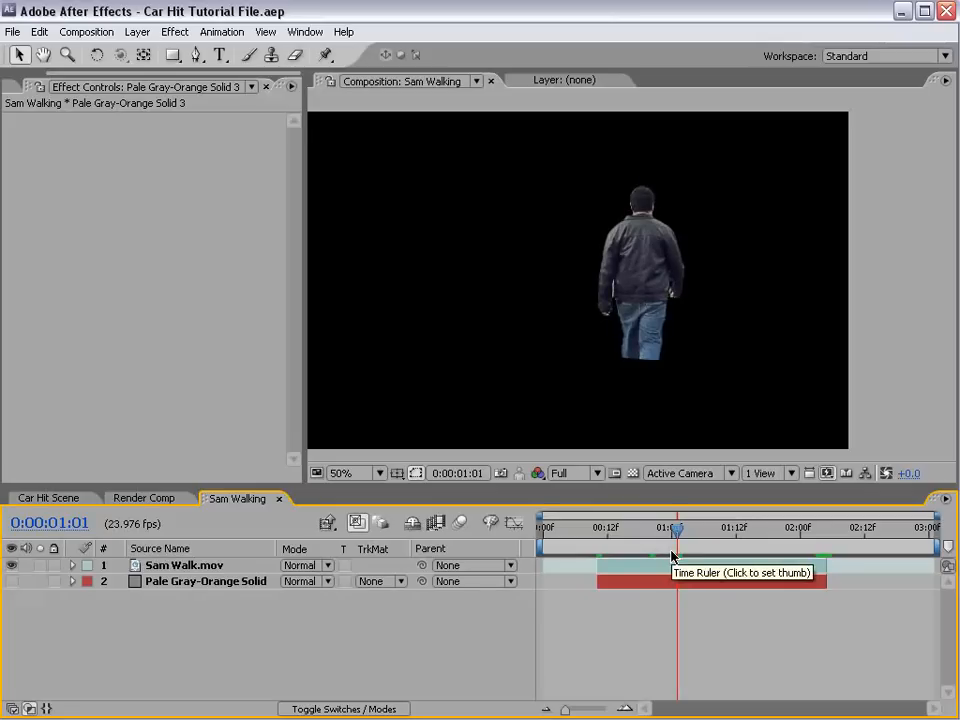
left_click(185, 566)
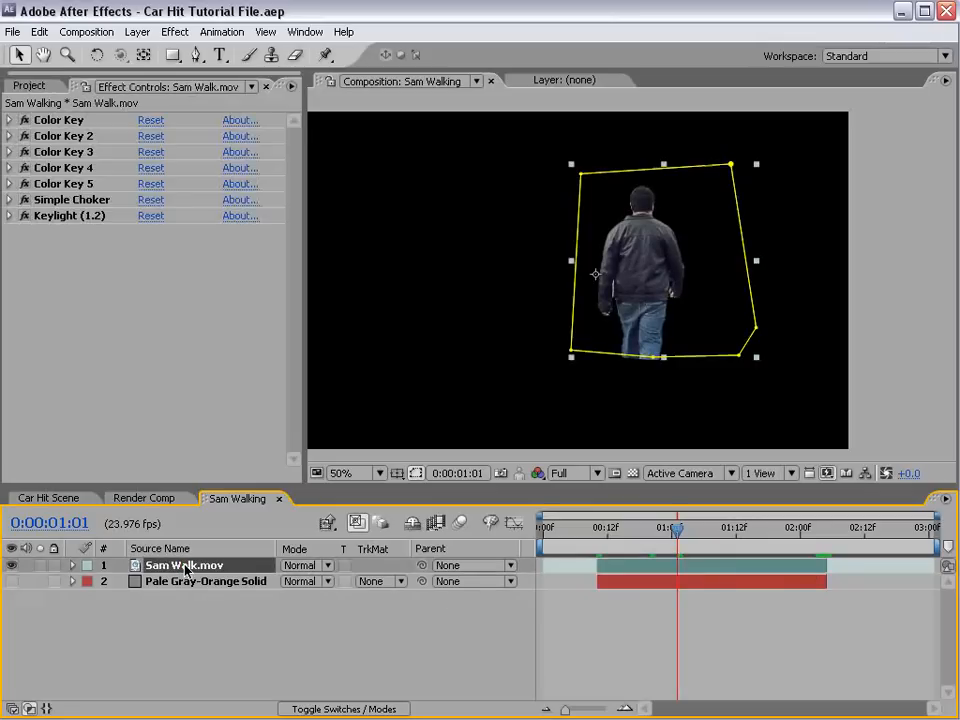
key("Return")
type("Top part of Sam")
key("BackSpace")
key("BackSpace")
key("BackSpace")
key("BackSpace")
key("BackSpace")
key("BackSpace")
key("BackSpace")
key("BackSpace")
key("BackSpace")
key("BackSpace")
key("BackSpace")
key("BackSpace")
key("BackSpace")
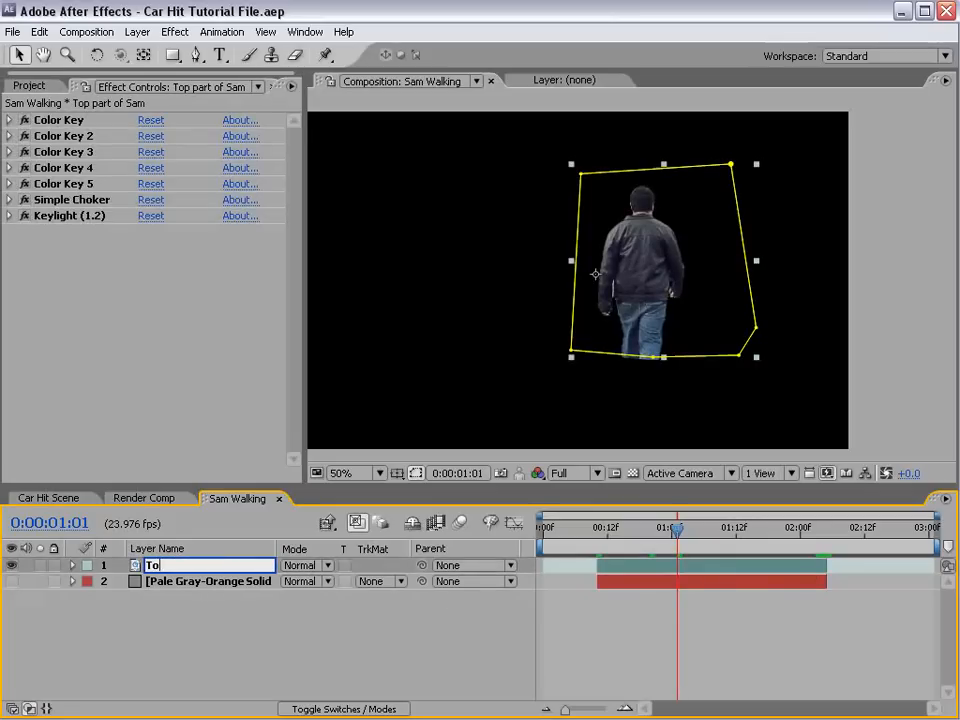
type("p Part")
key("Return")
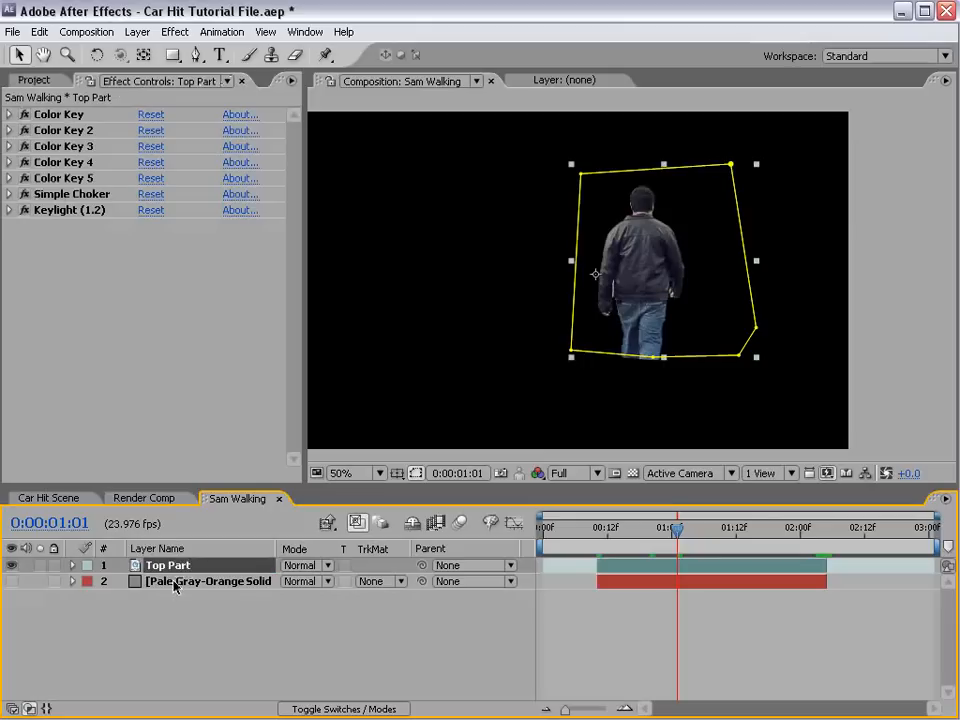
Duplicate the Top Part layer and hide the original beneath the copy
left_click(174, 586)
left_click(178, 570)
key("ctrl+d")
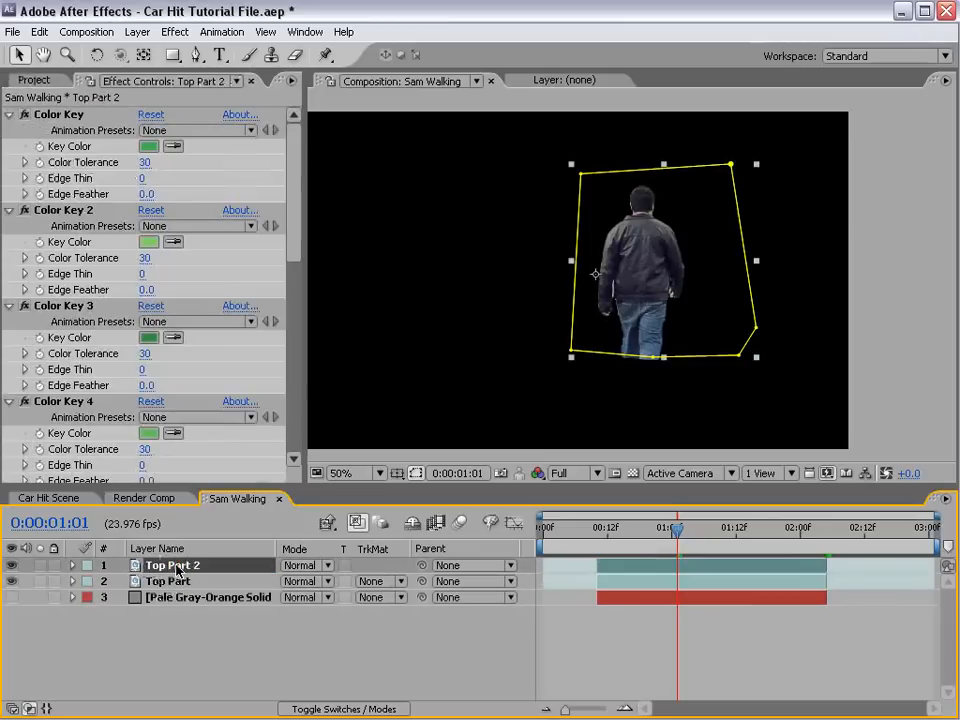
left_click(12, 581)
left_click(229, 647)
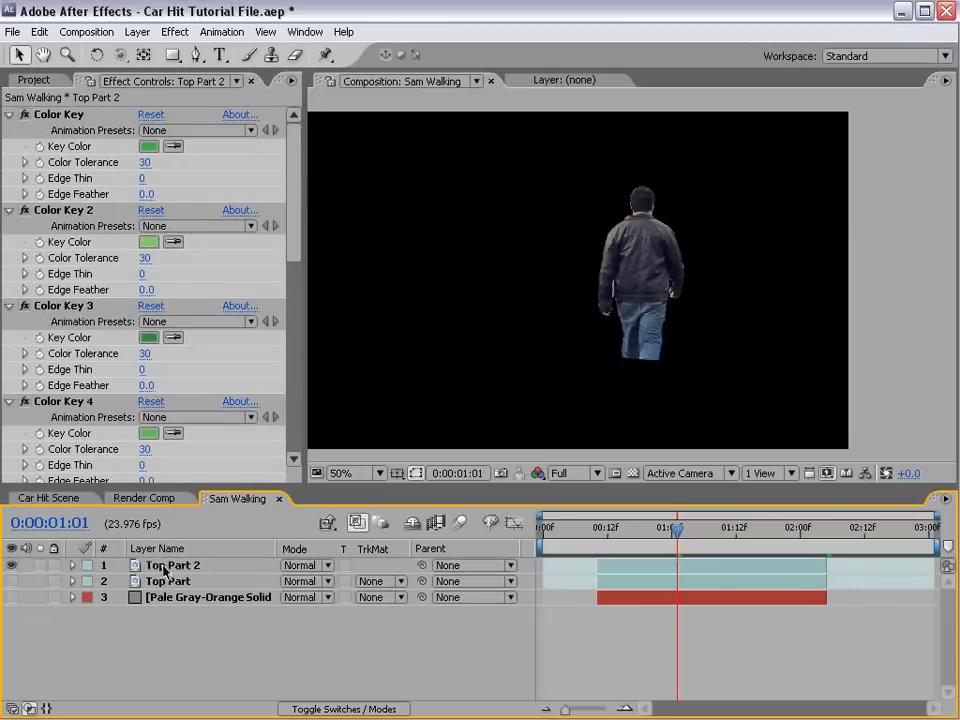
Rename the Top Part 2 layer as Feet
left_click(162, 567)
key("Return")
type("Fee")
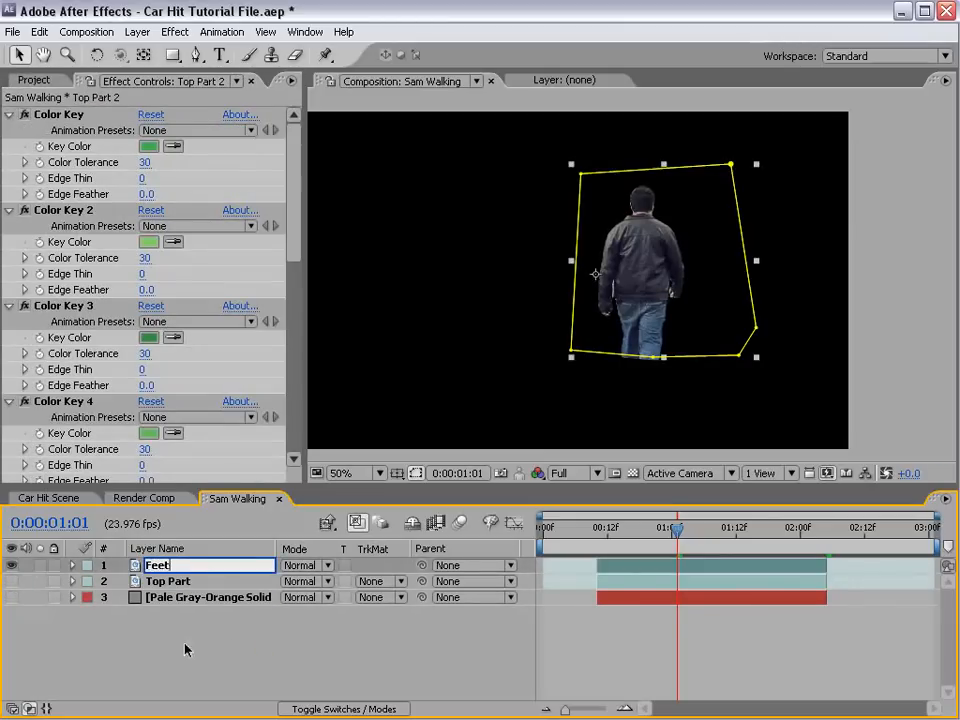
type("t")
key("Return")
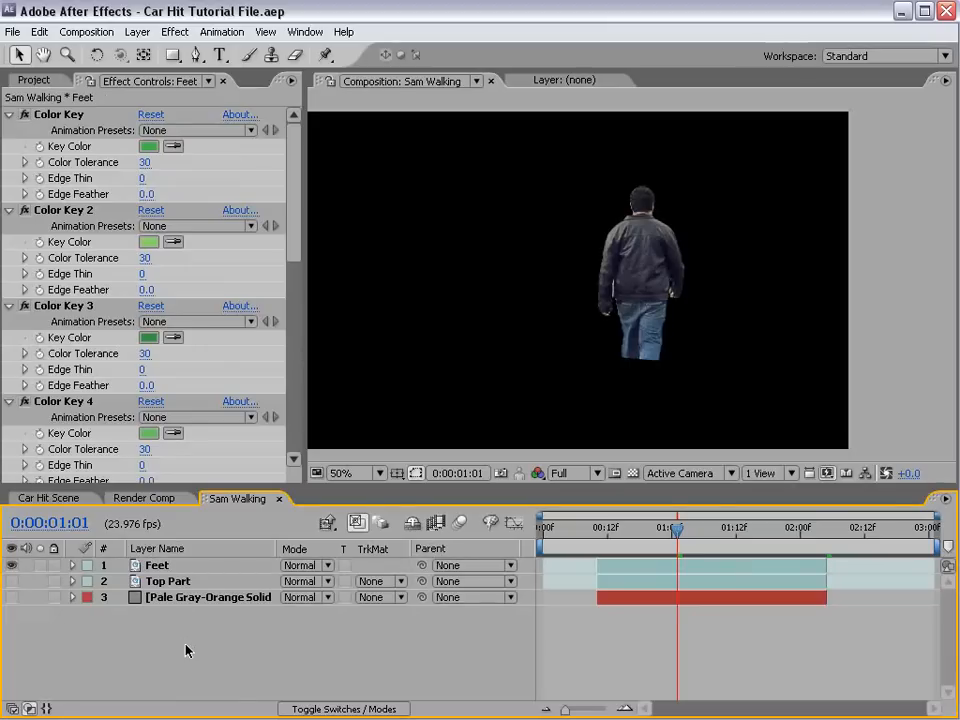
Delete the existing mask from the Feet layer and duplicate that layer
left_click(167, 567)
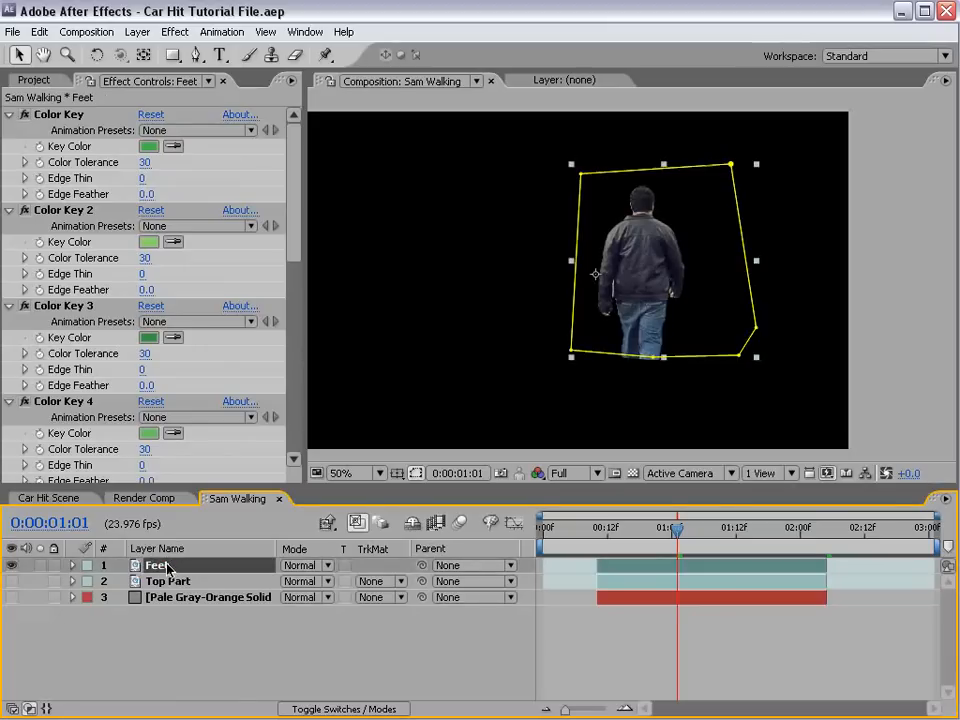
key("m")
left_click(150, 584)
key("Delete")
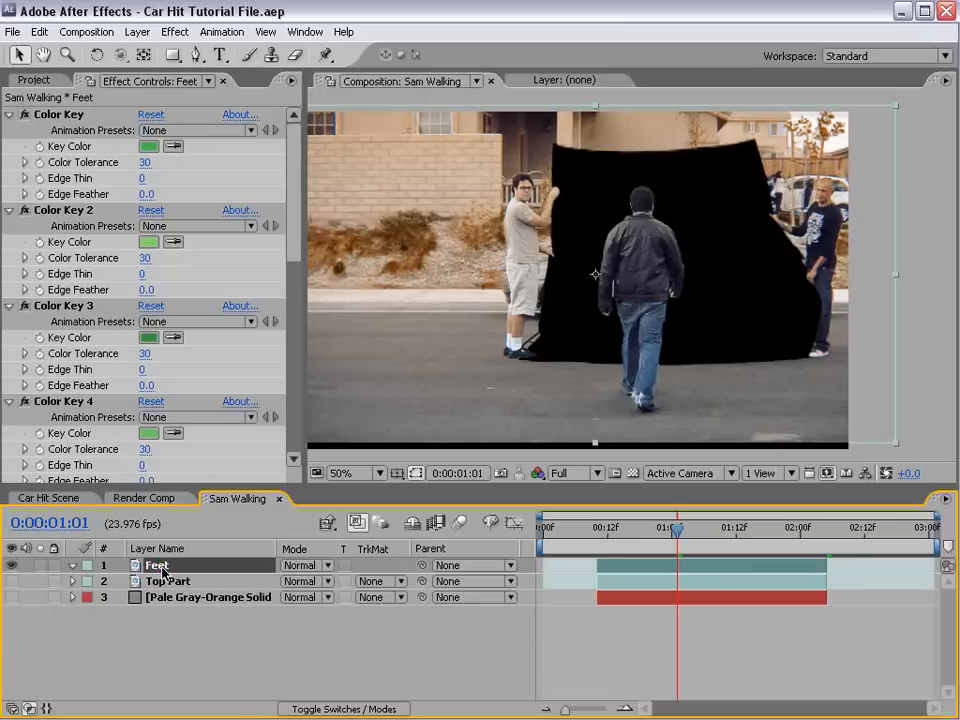
left_click(39, 32)
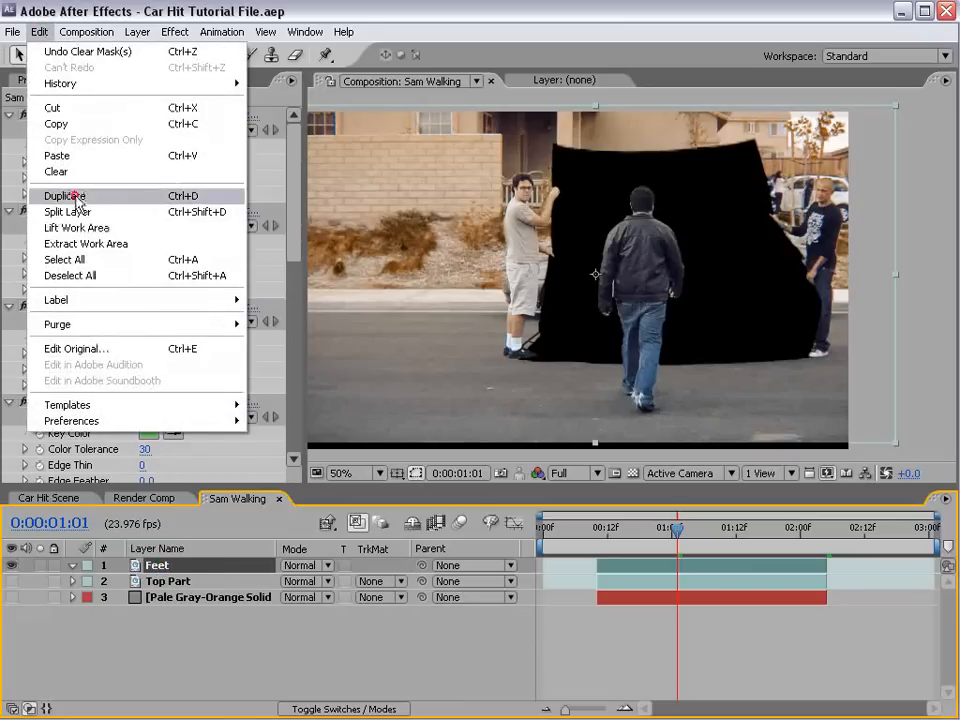
left_click(52, 196)
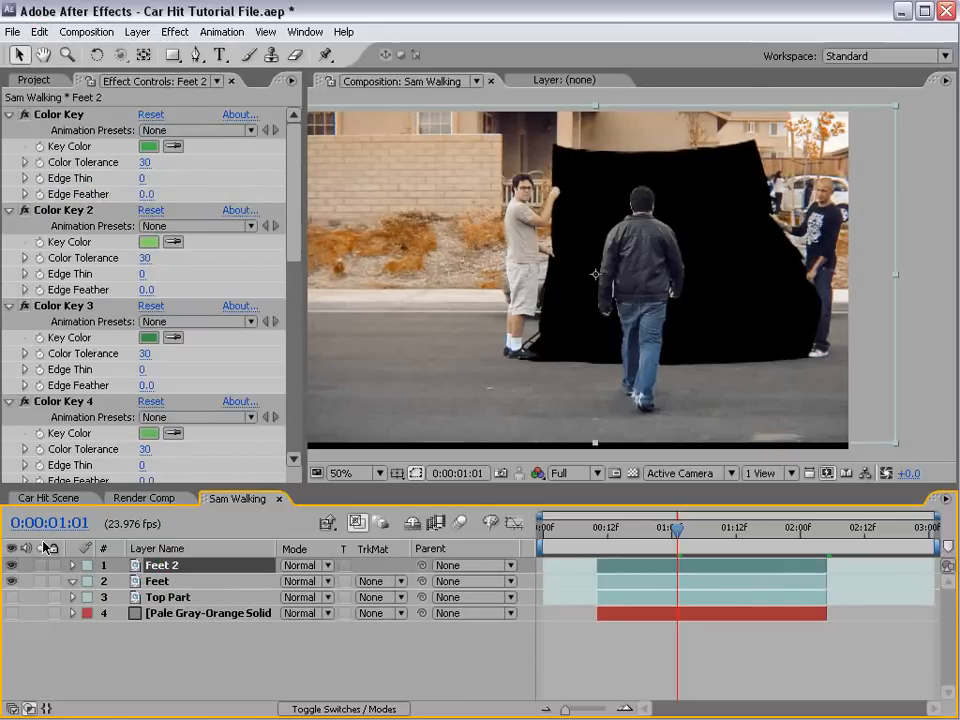
Set the Sam Walking work area to run from 0:00:00:10 to 0:00:02:04
left_click_drag(665, 536, 601, 540)
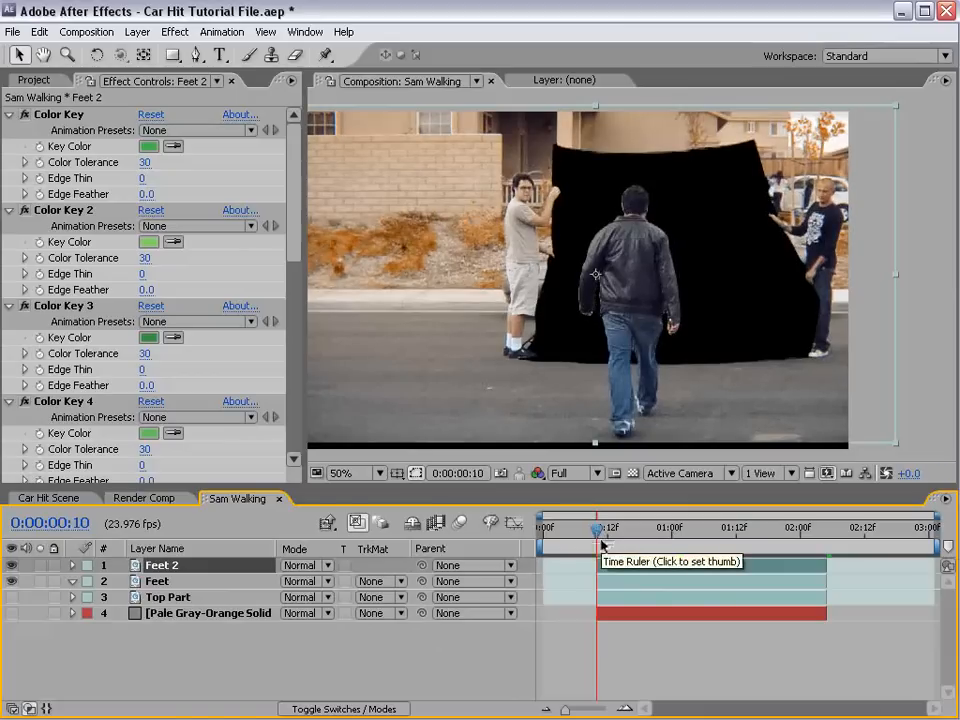
left_click(819, 540)
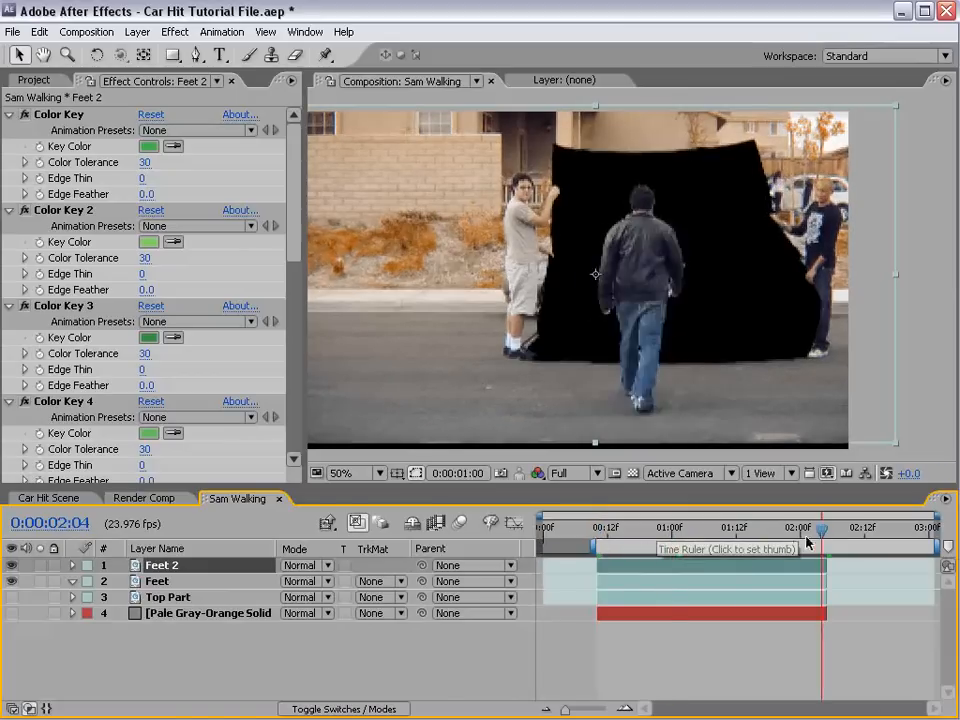
key("n")
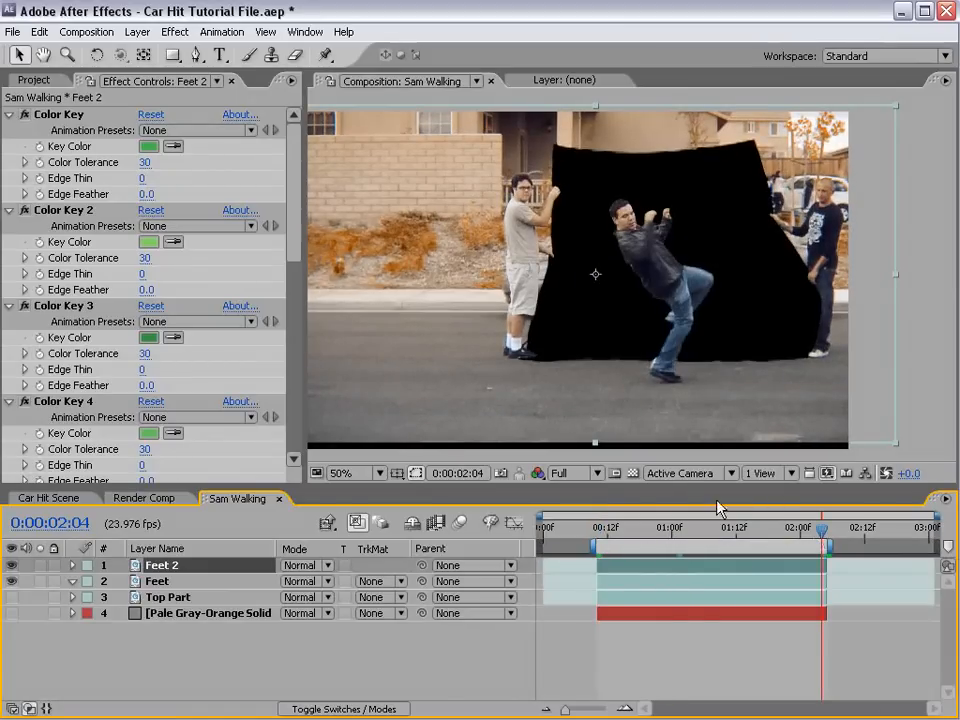
Hide the Feet 2 layer, lock the Feet layer, and preview the man's walk across the work area
left_click(11, 566)
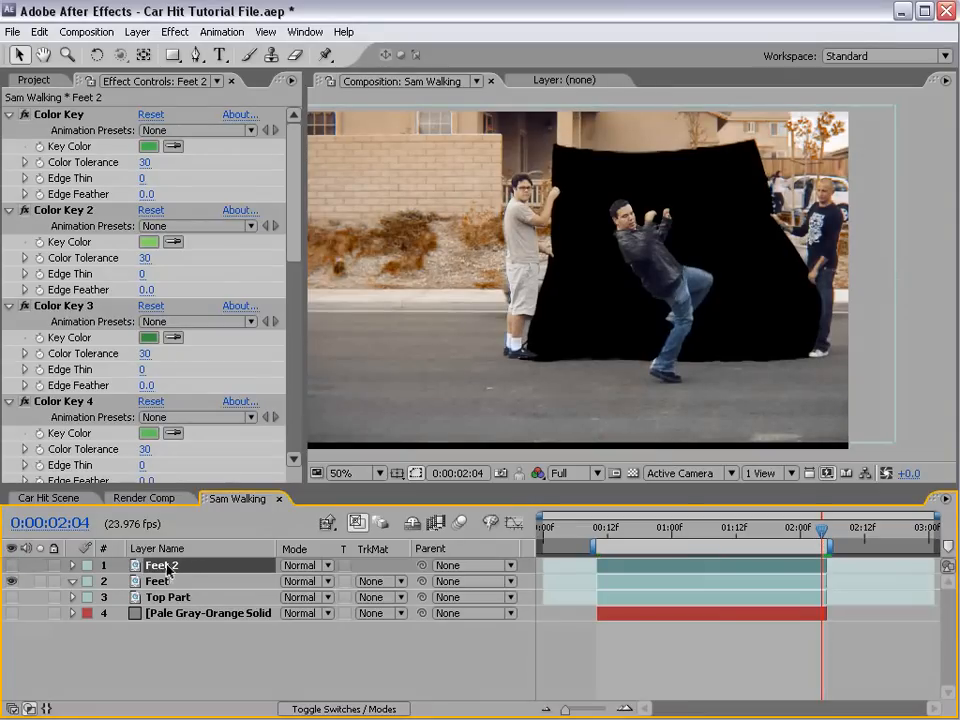
left_click(53, 581)
key("KP_0")
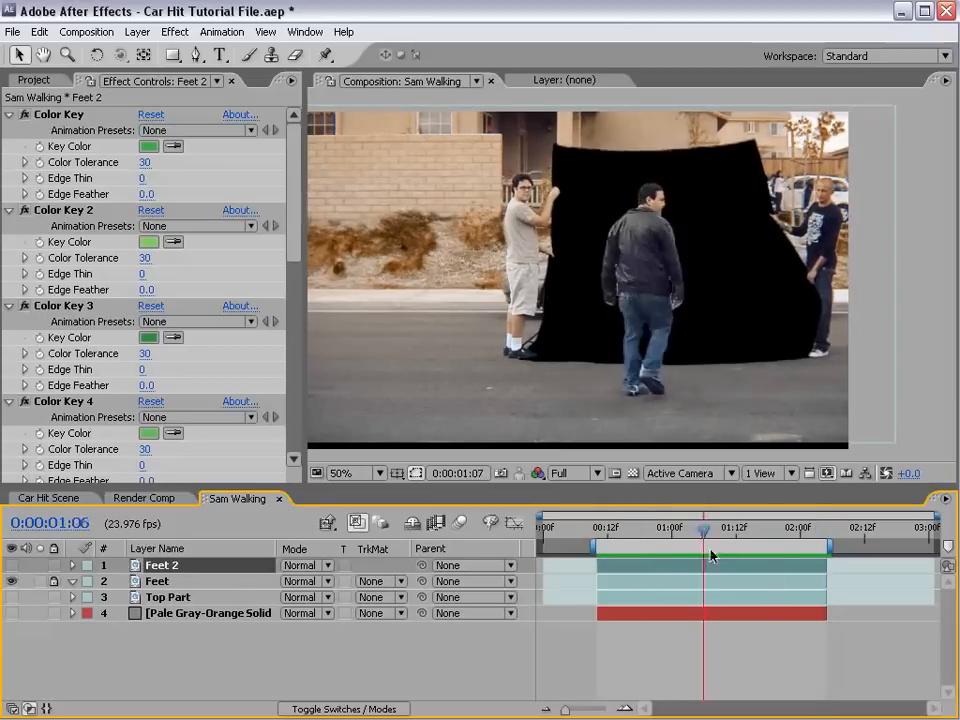
left_click_drag(711, 555, 685, 561)
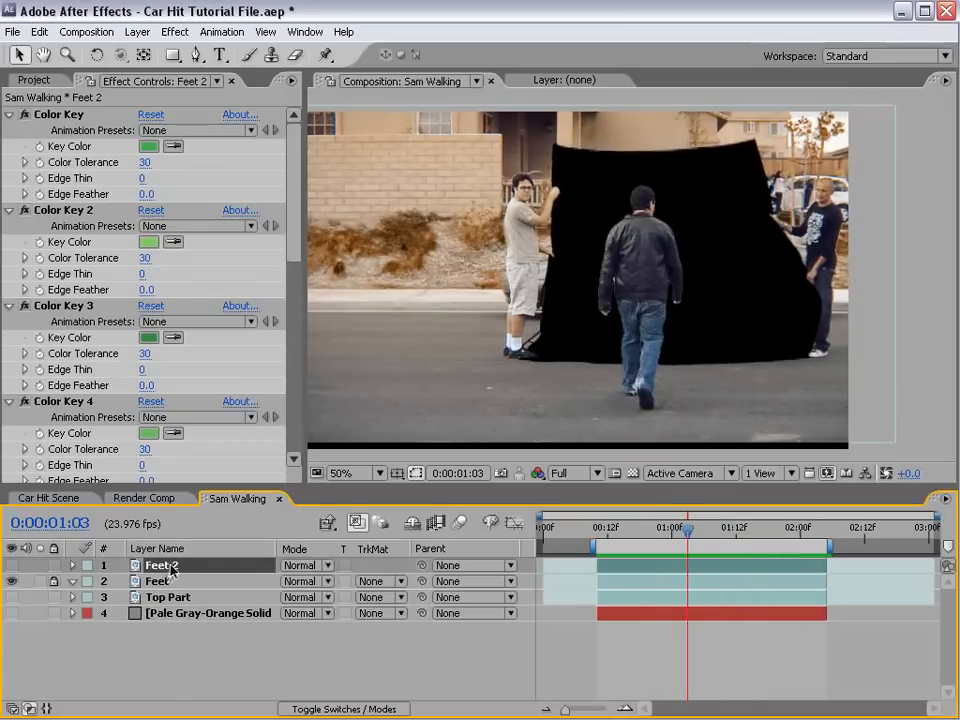
At 0:00:01:11, draw a closed Pen tool mask on Feet 2 around the man's left lower leg and shoe
key("h")
left_click_drag(669, 411, 637, 331)
scroll(648, 286, "up", 1)
key("g")
left_click_drag(687, 535, 724, 548)
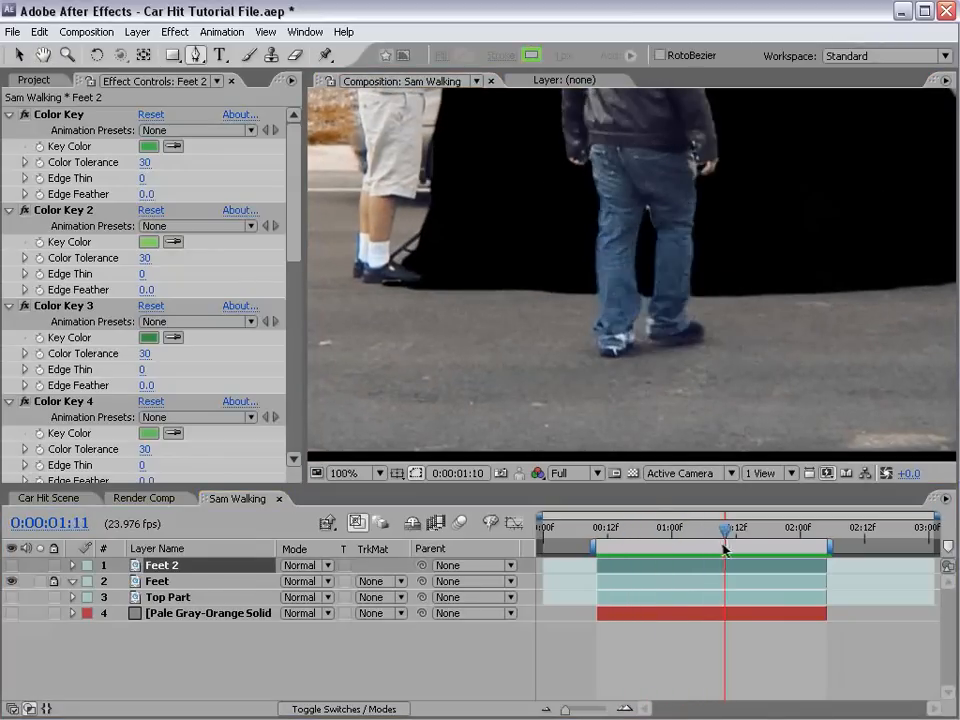
scroll(602, 300, "up", 1)
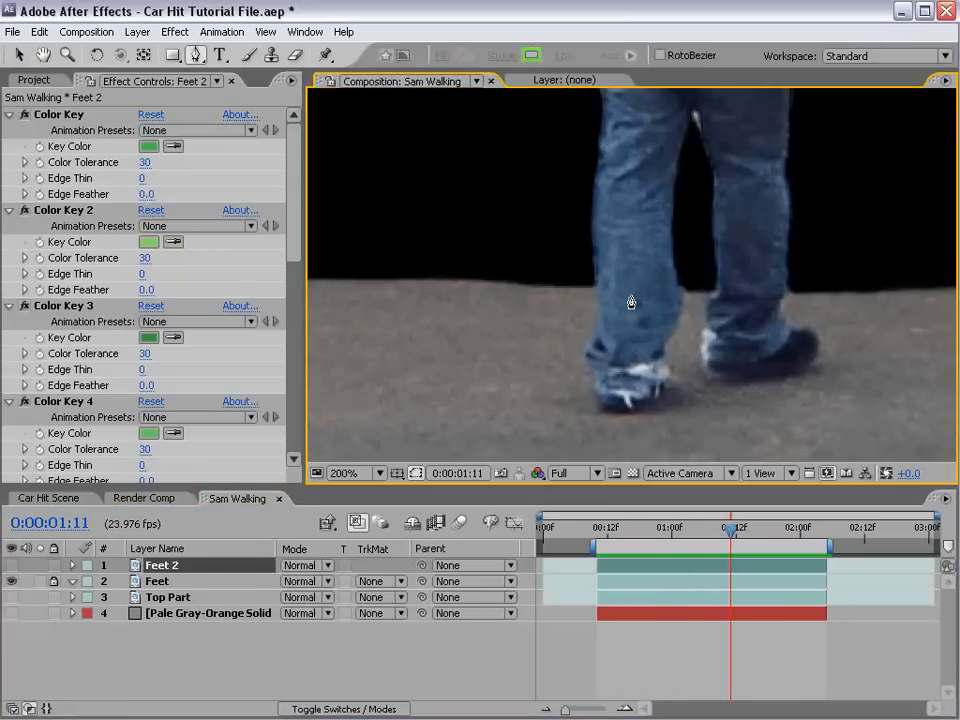
left_click(651, 571)
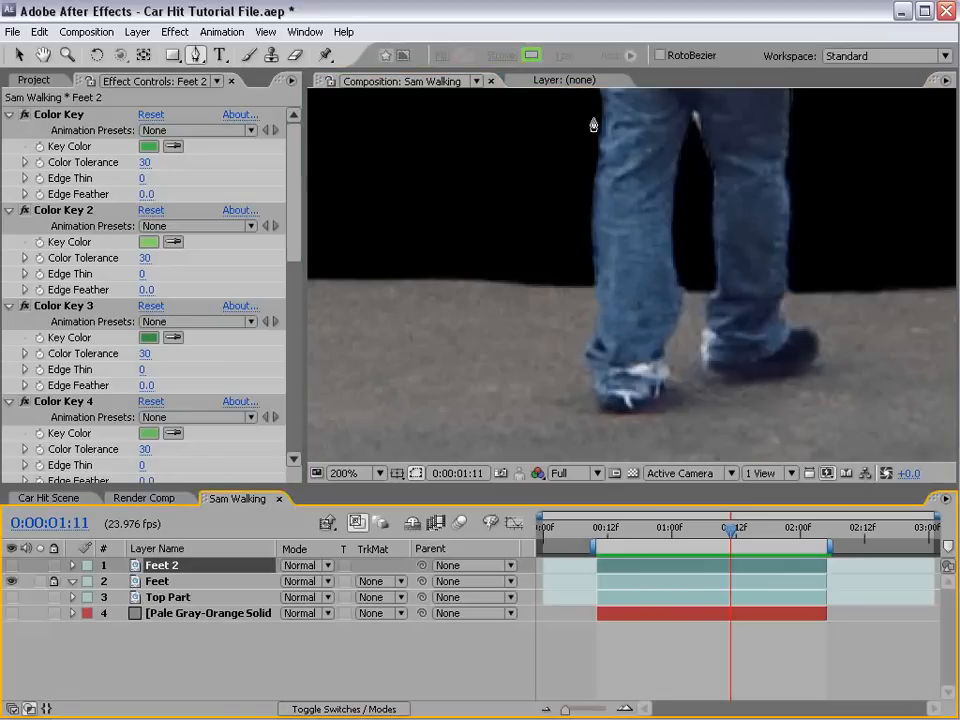
left_click(594, 181)
left_click(596, 292)
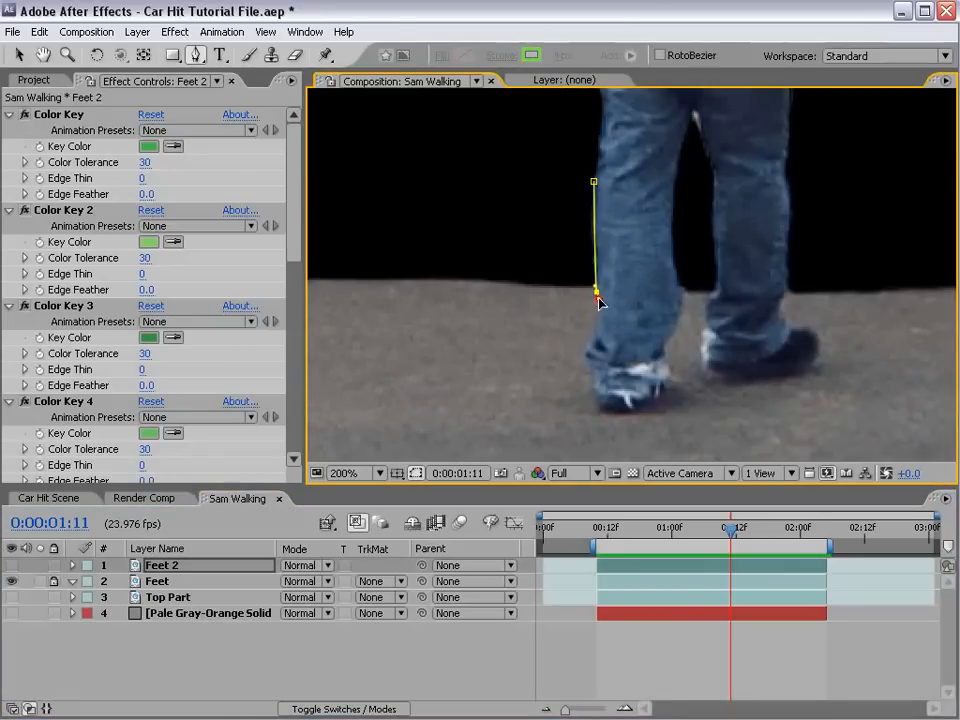
left_click(596, 336)
left_click_drag(581, 353, 667, 386)
left_click(666, 348)
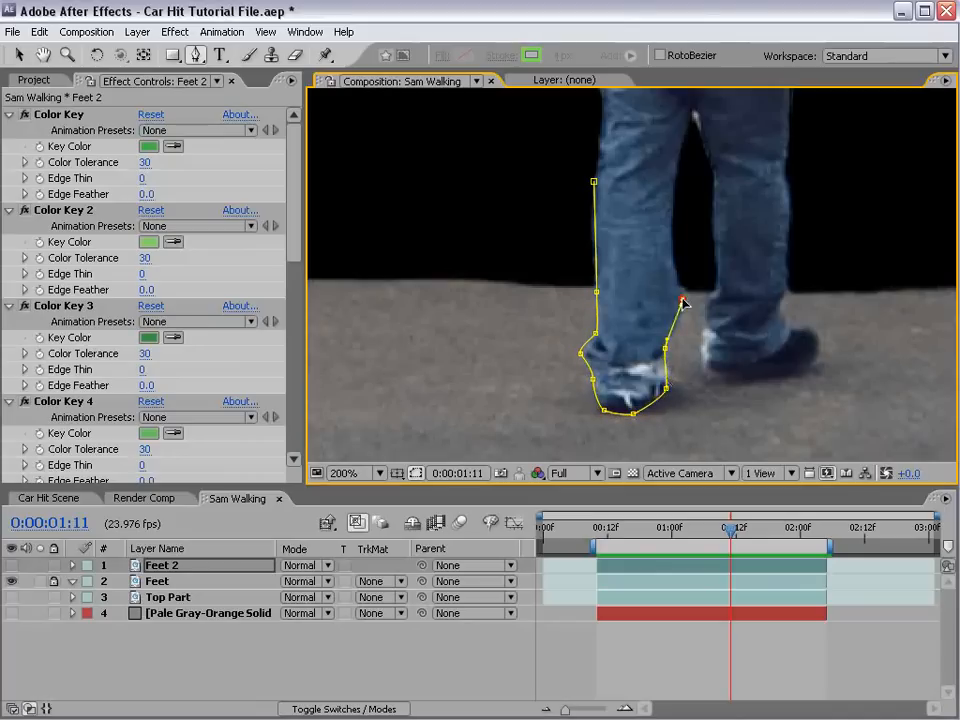
left_click_drag(682, 300, 682, 281)
left_click(671, 234)
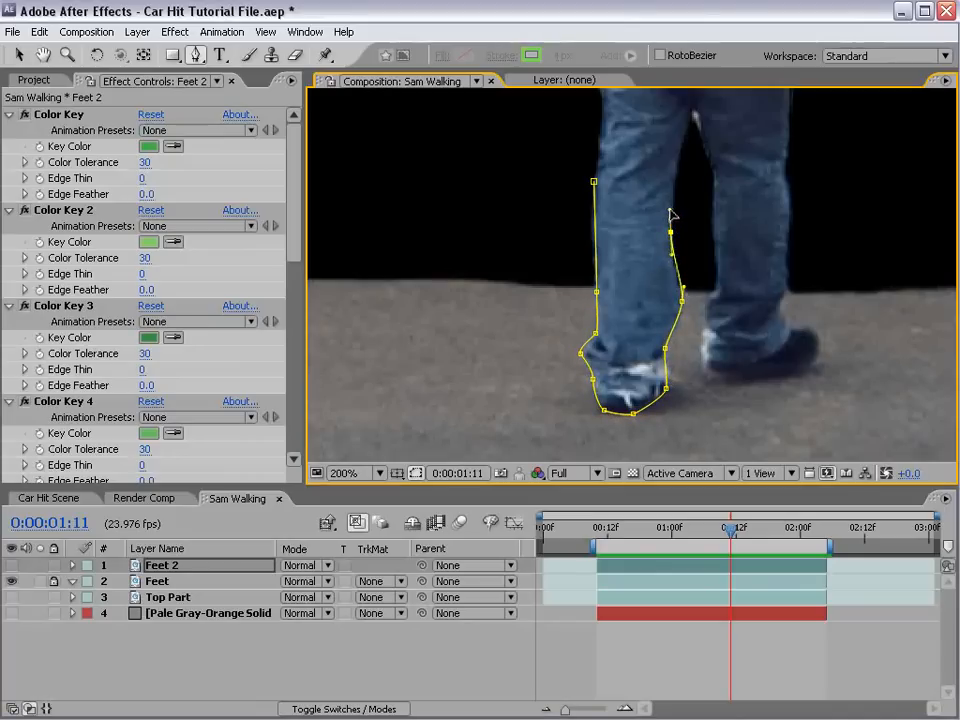
left_click(675, 187)
left_click(594, 183)
left_click(595, 185)
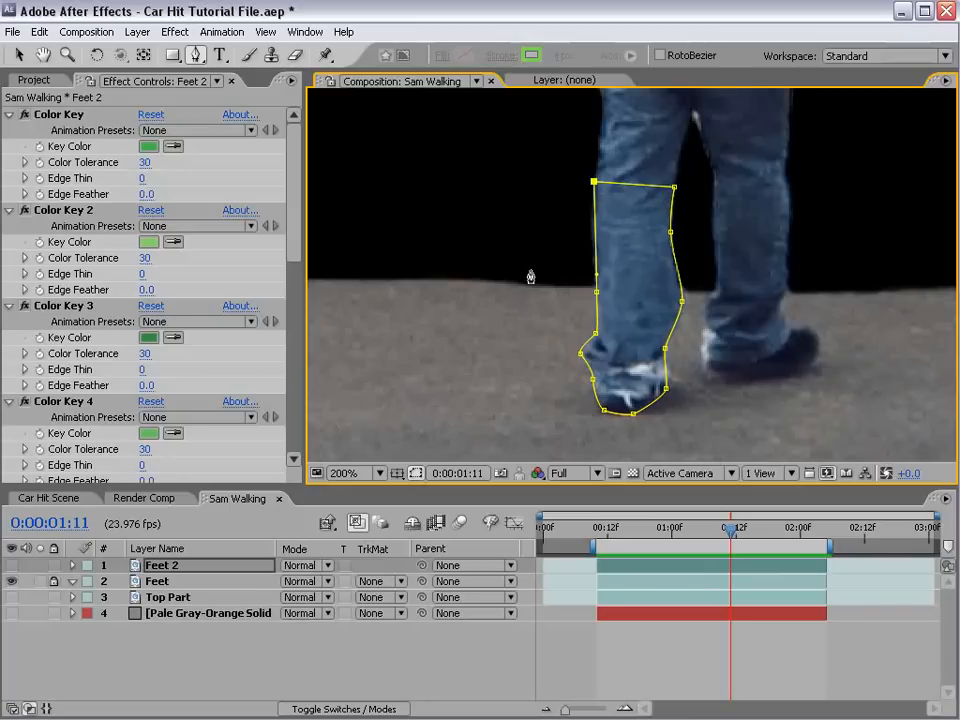
Start keyframing the Feet 2 Mask Path at 0:00:01:11, and shift and rotate the whole mask to fit the left leg at 0:00:01:09
key("m")
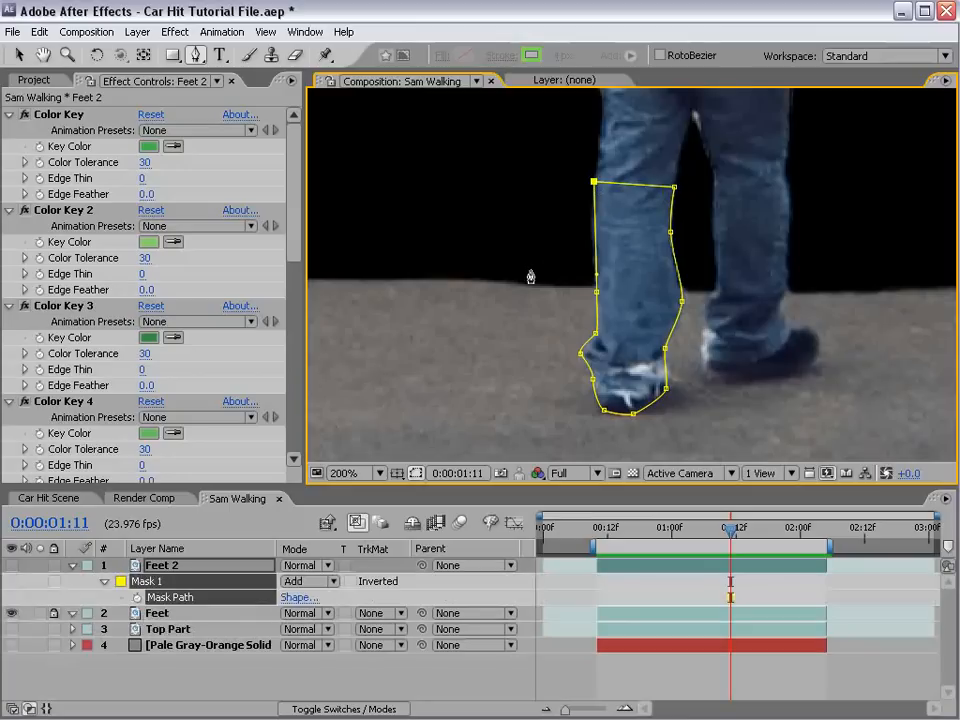
left_click(136, 598)
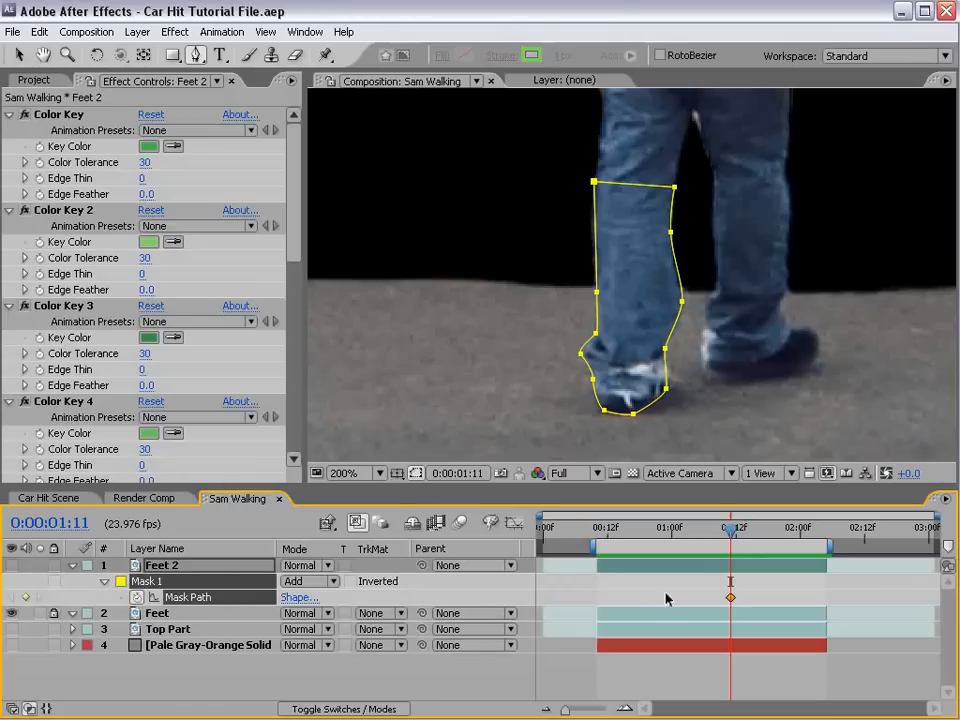
left_click(724, 546)
left_click_drag(729, 531, 719, 532)
left_click(722, 568)
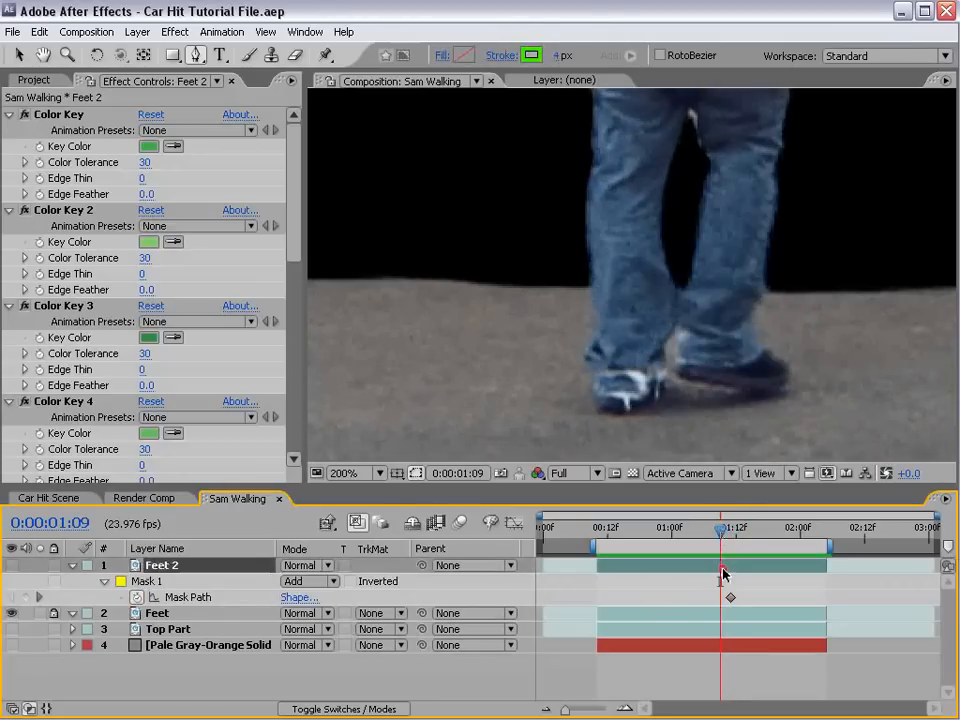
key("v")
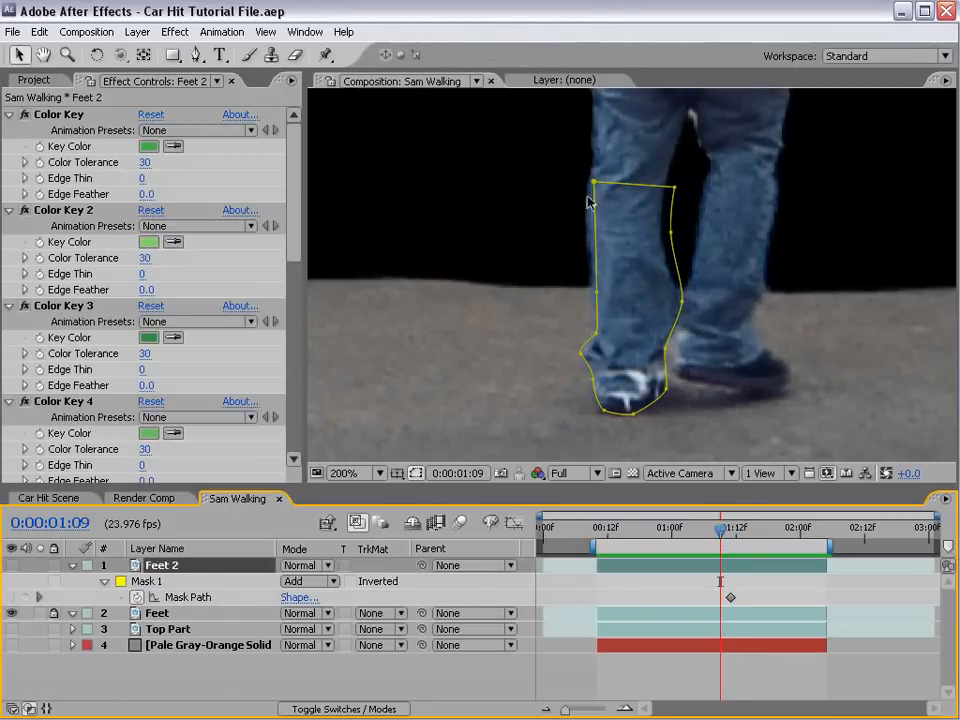
double_click(670, 234)
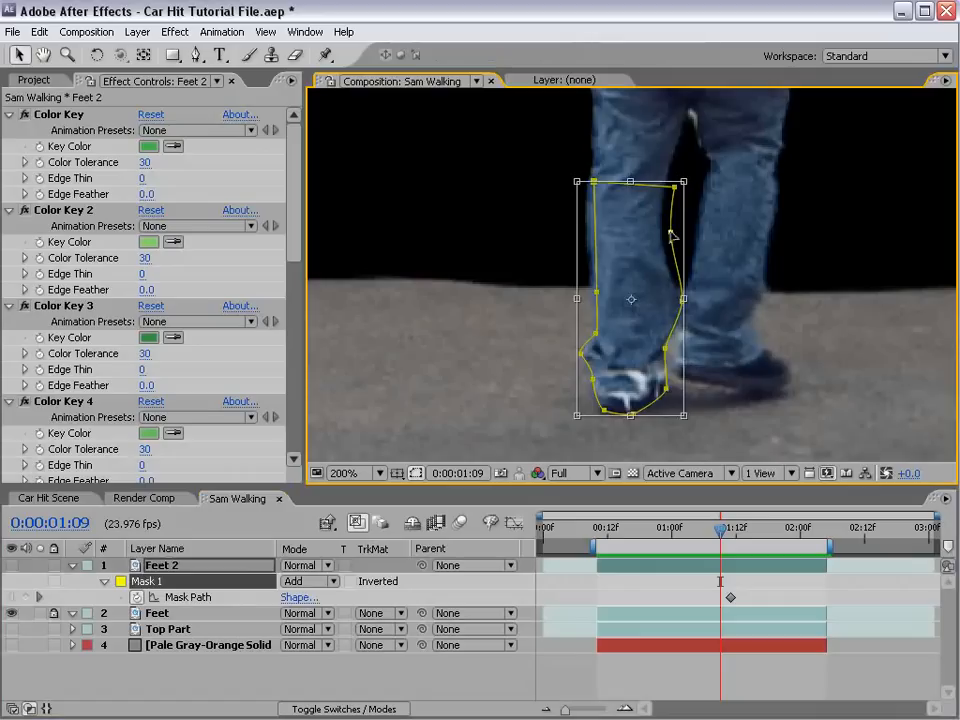
left_click_drag(670, 233, 666, 235)
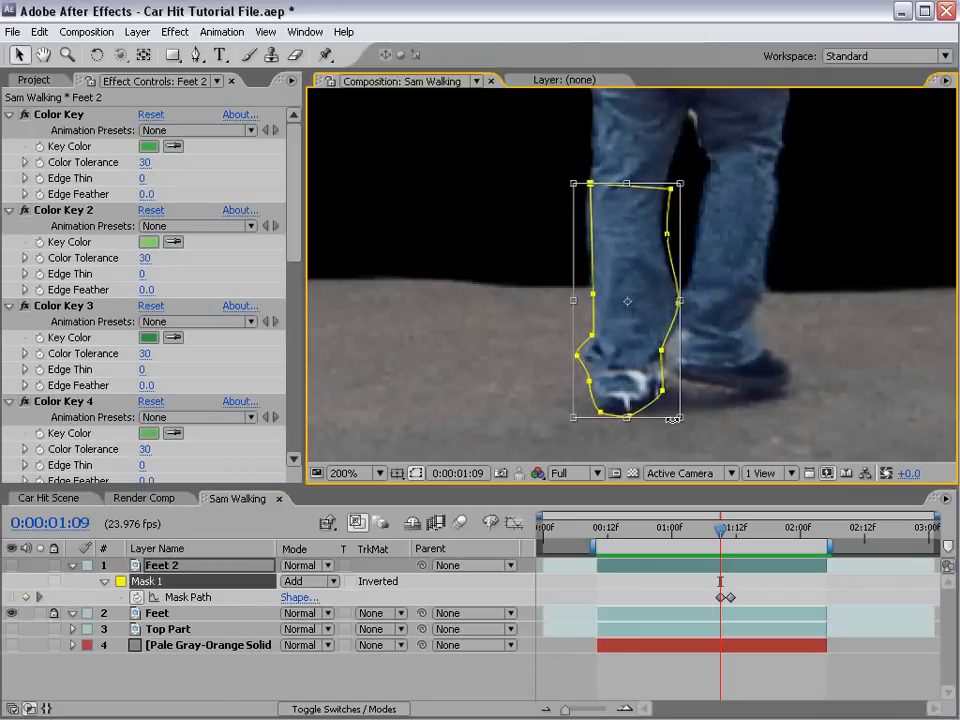
left_click_drag(692, 178, 690, 172)
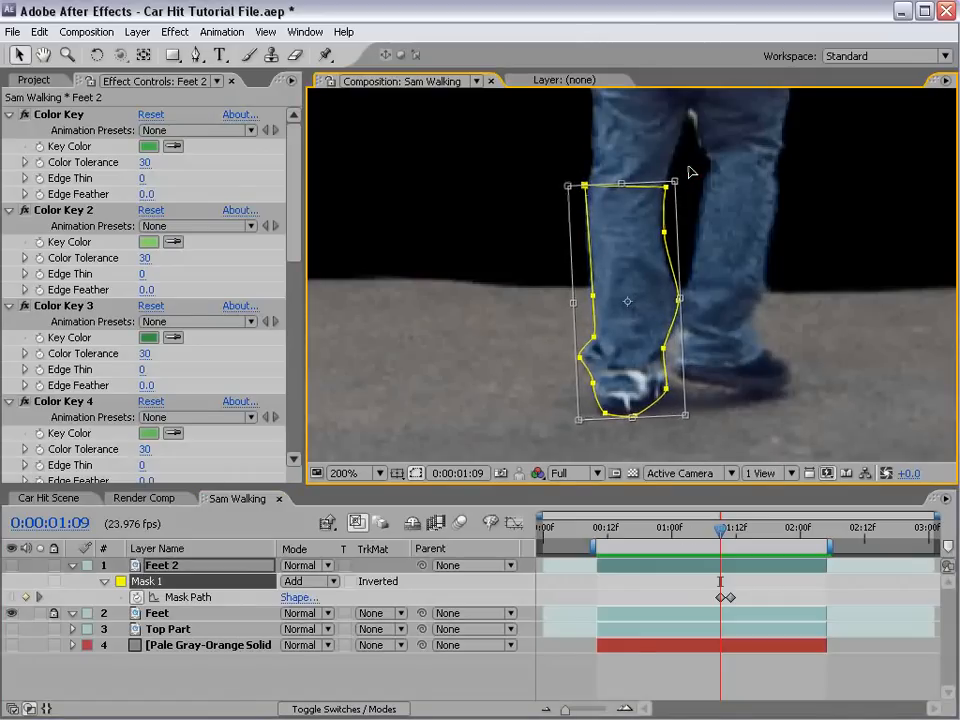
Refine the mask points along the inner edge of the left leg at 0:00:01:09
left_click(739, 596)
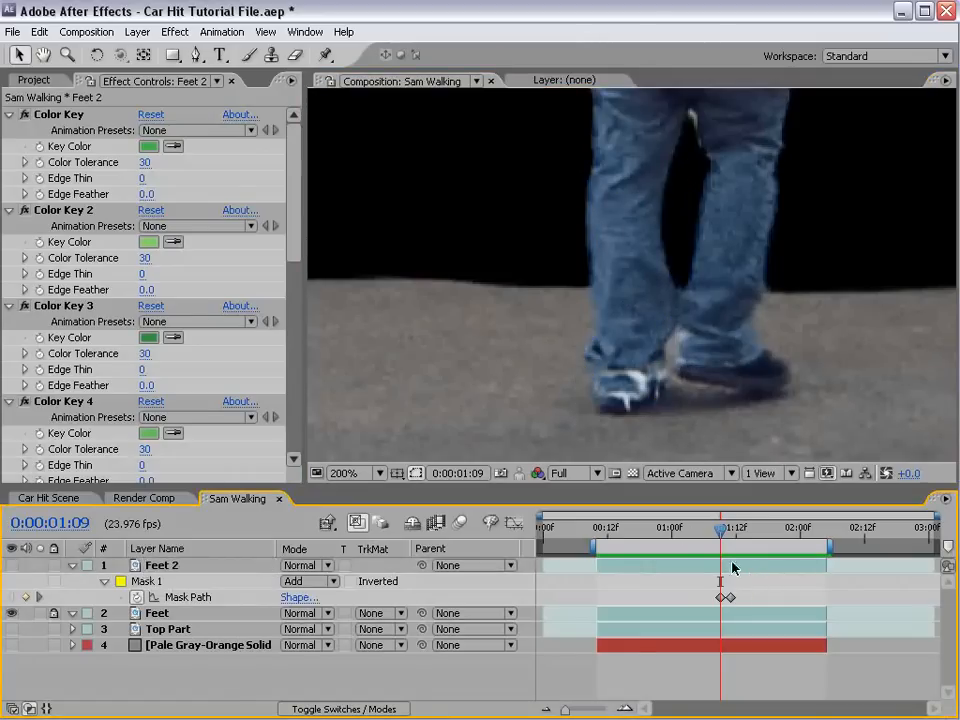
left_click(740, 568)
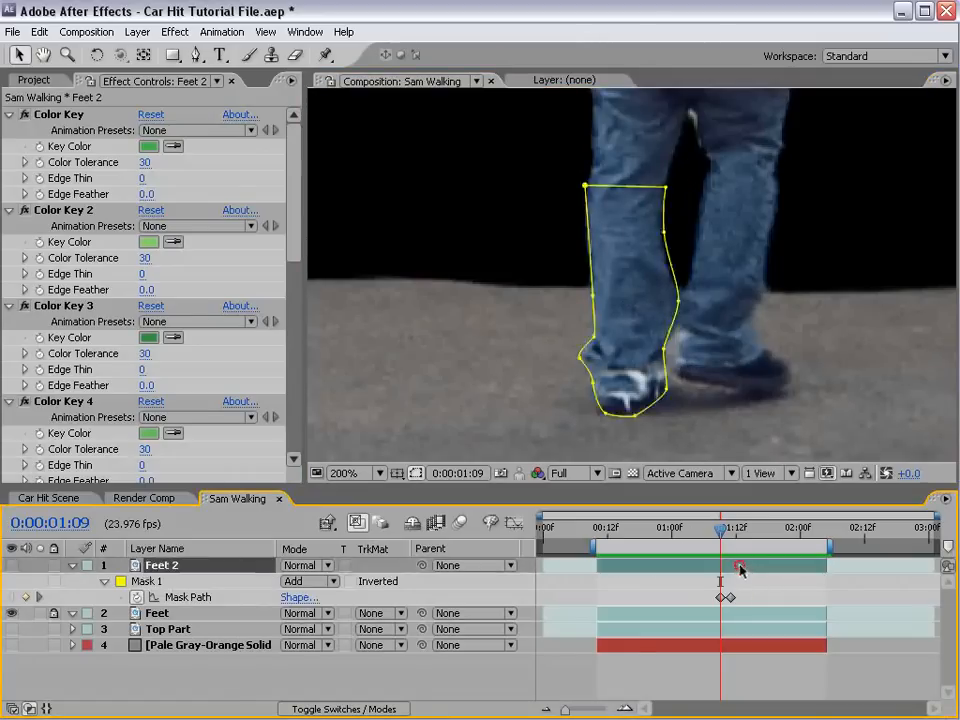
left_click(662, 233)
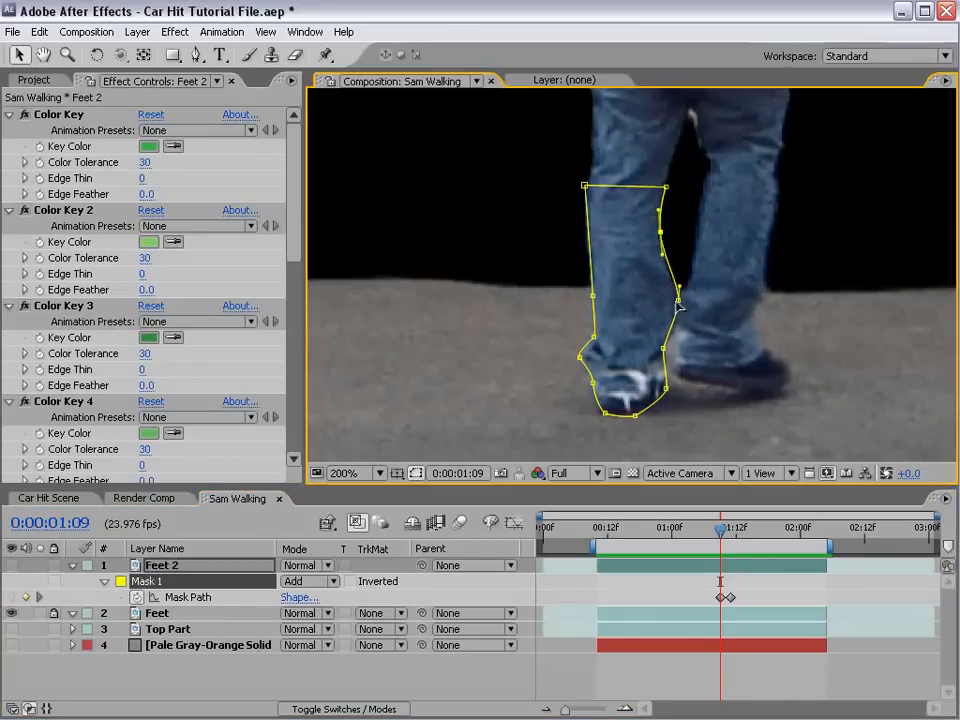
mouse_move(680, 300)
left_mouse_down()
mouse_move(703, 298)
mouse_move(679, 300)
left_mouse_up()
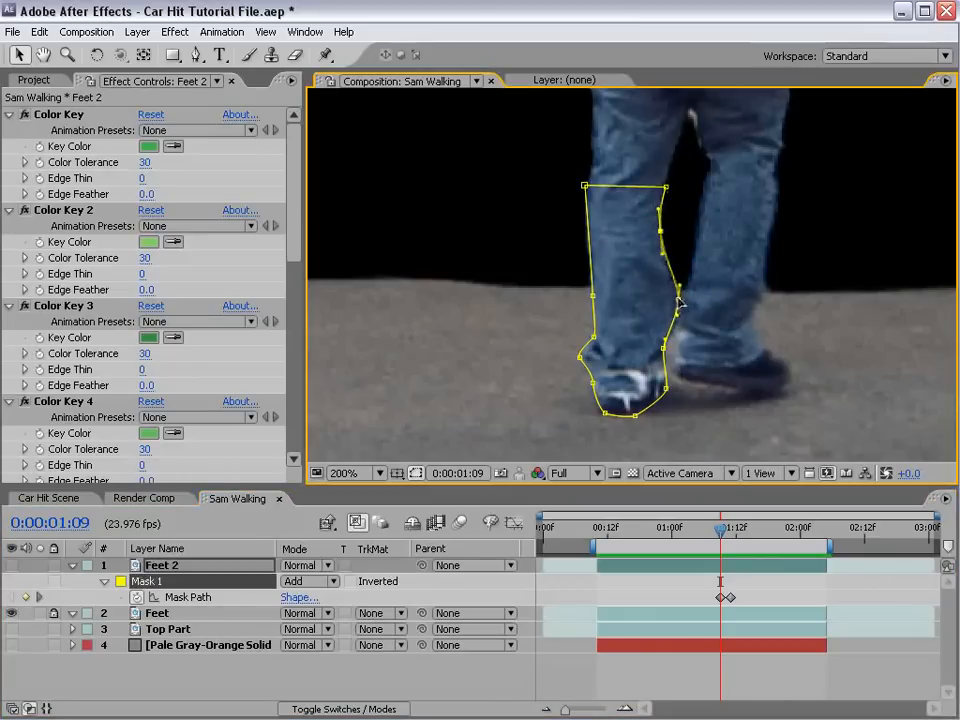
left_click(680, 299)
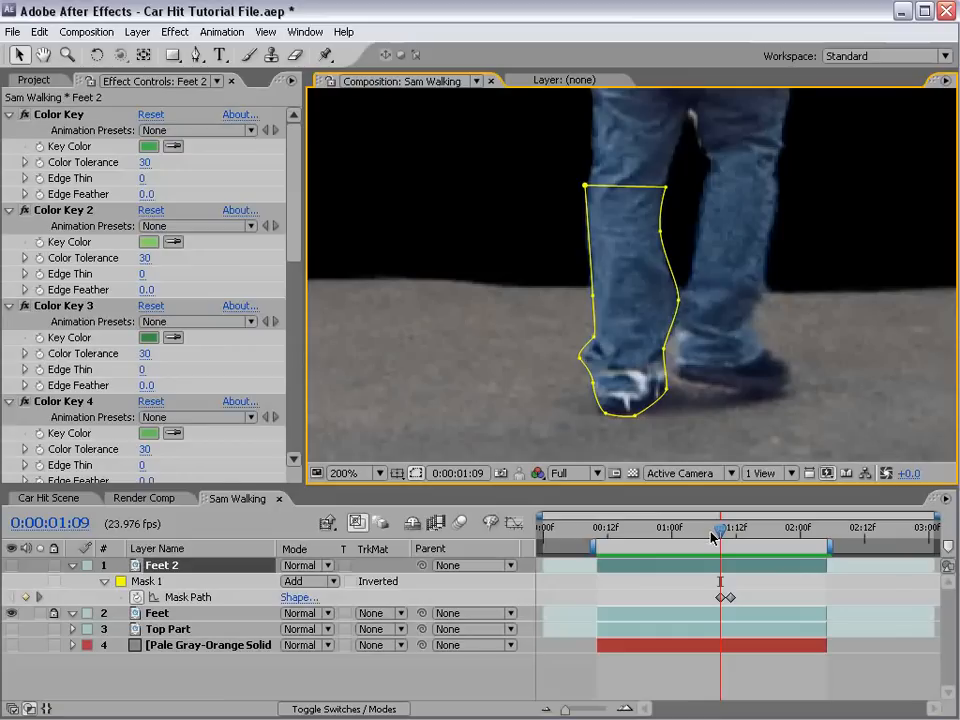
At 0:00:01:07, reshape the Feet 2 mask by moving its side points to follow the left leg's edges
left_click_drag(713, 535, 708, 535)
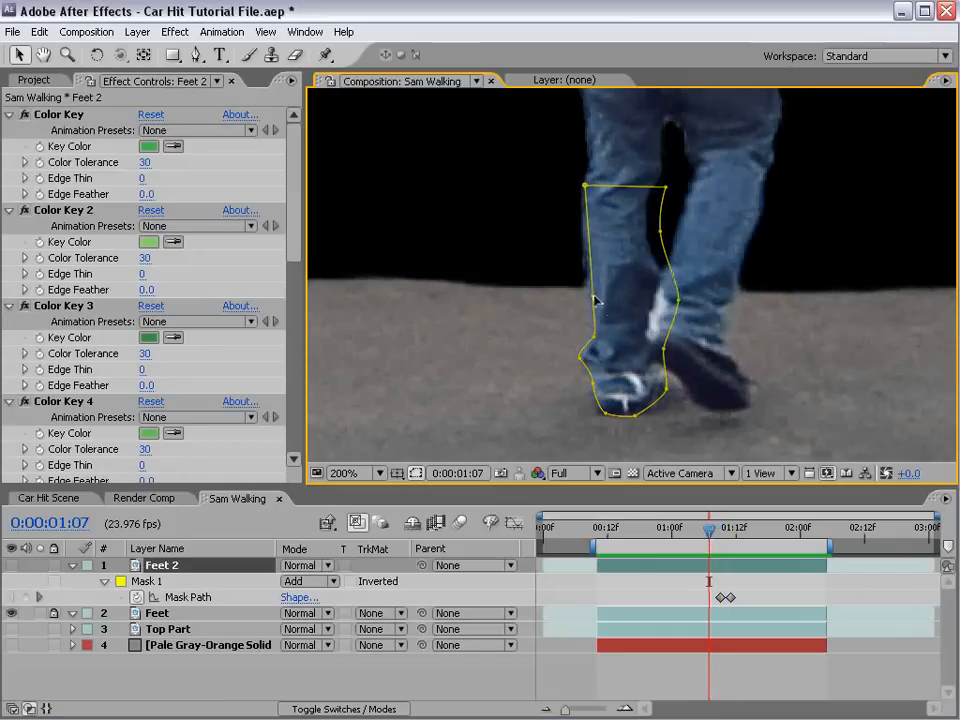
mouse_move(678, 298)
left_mouse_down()
mouse_move(692, 300)
mouse_move(670, 300)
left_mouse_up()
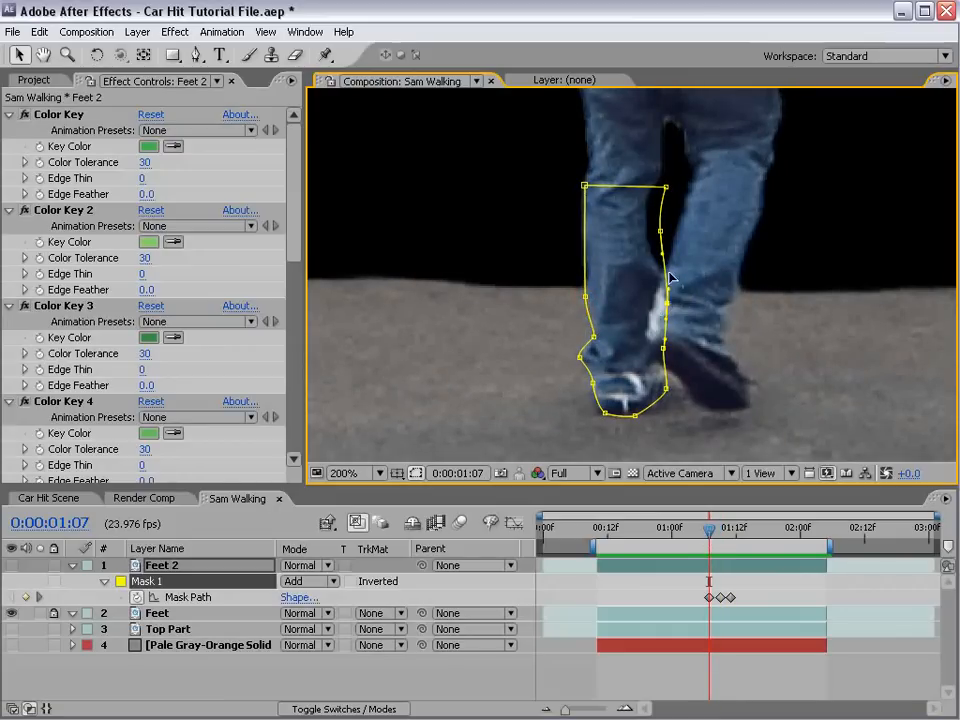
left_click_drag(660, 234, 651, 234)
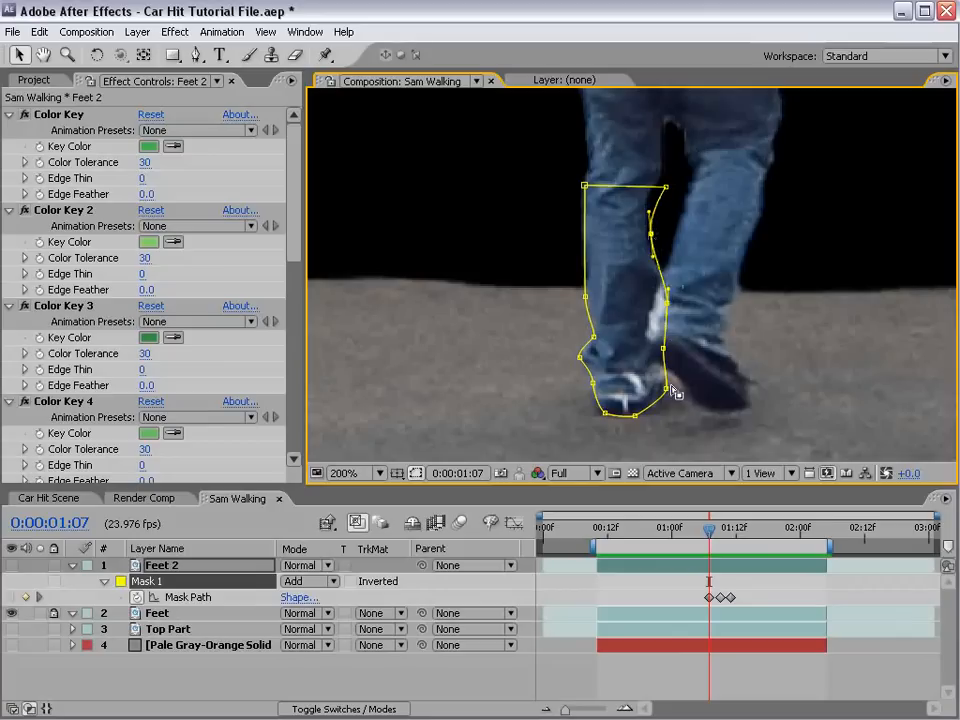
At 0:00:01:05, reshape Mask 1 on Feet 2 by moving its inner and outer edge points to fit the left lower leg
key("Page_Up")
key("Page_Up")
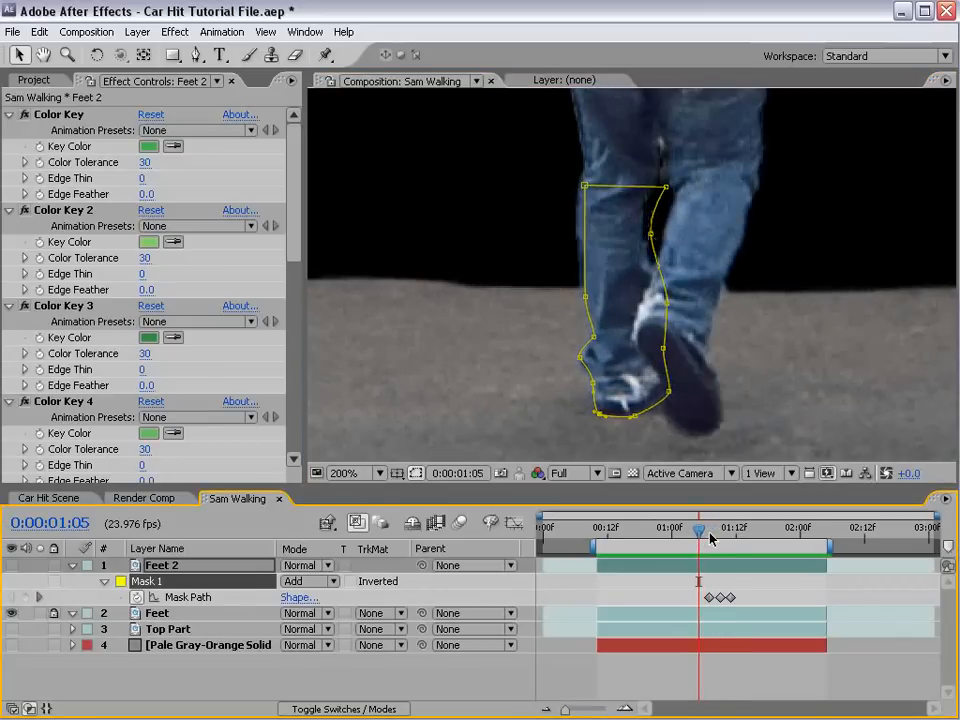
left_click_drag(664, 300, 657, 280)
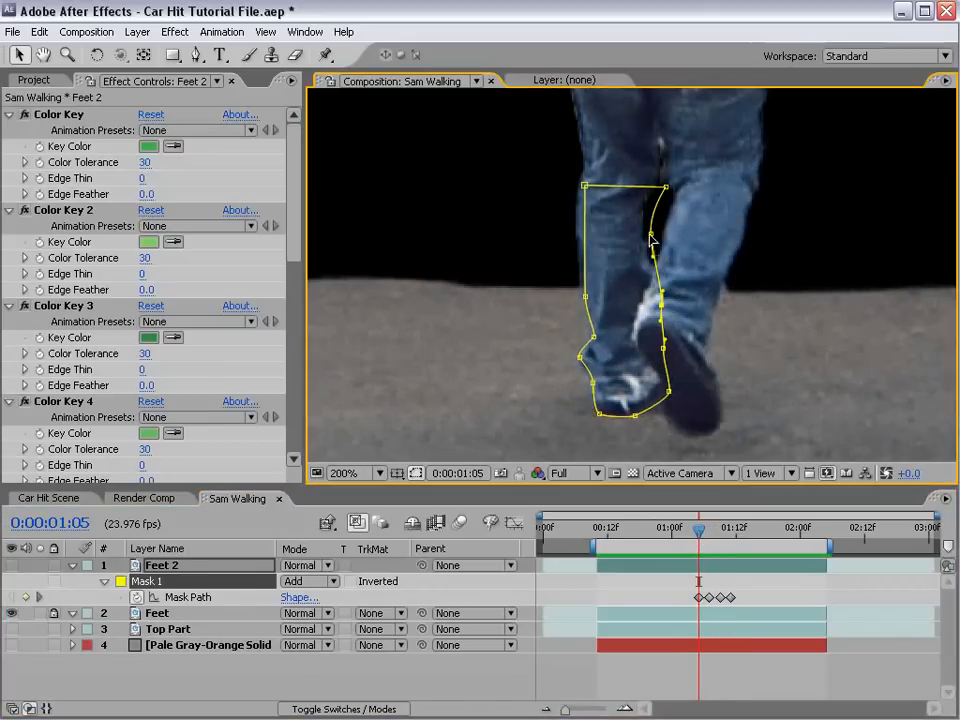
left_click_drag(651, 236, 647, 233)
left_click_drag(586, 296, 581, 296)
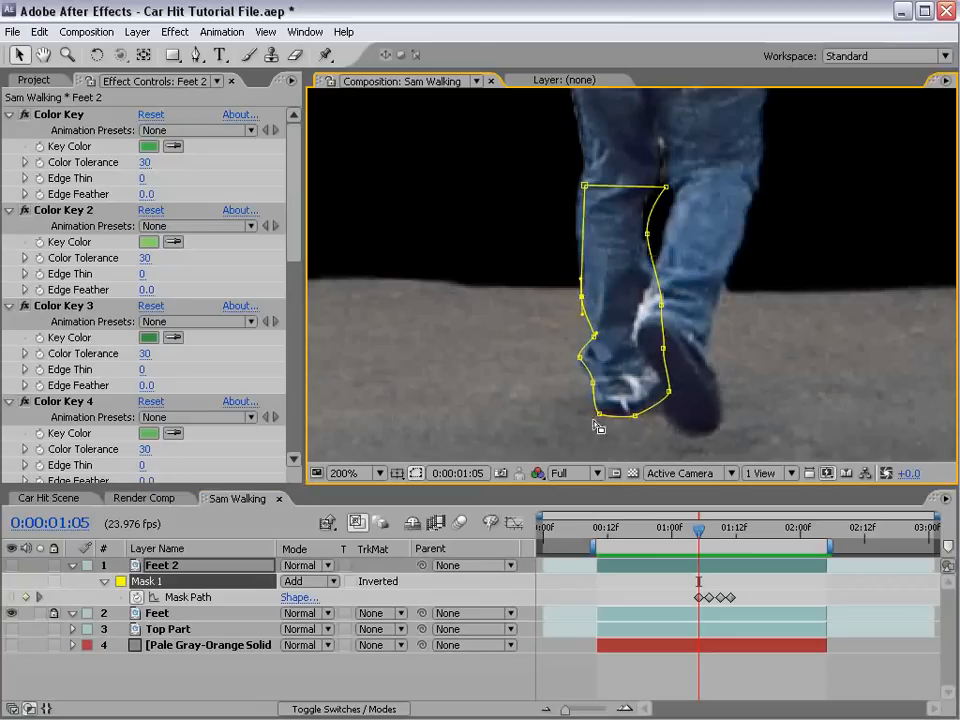
left_click_drag(580, 361, 577, 355)
key("comma")
left_click_drag(707, 268, 707, 339)
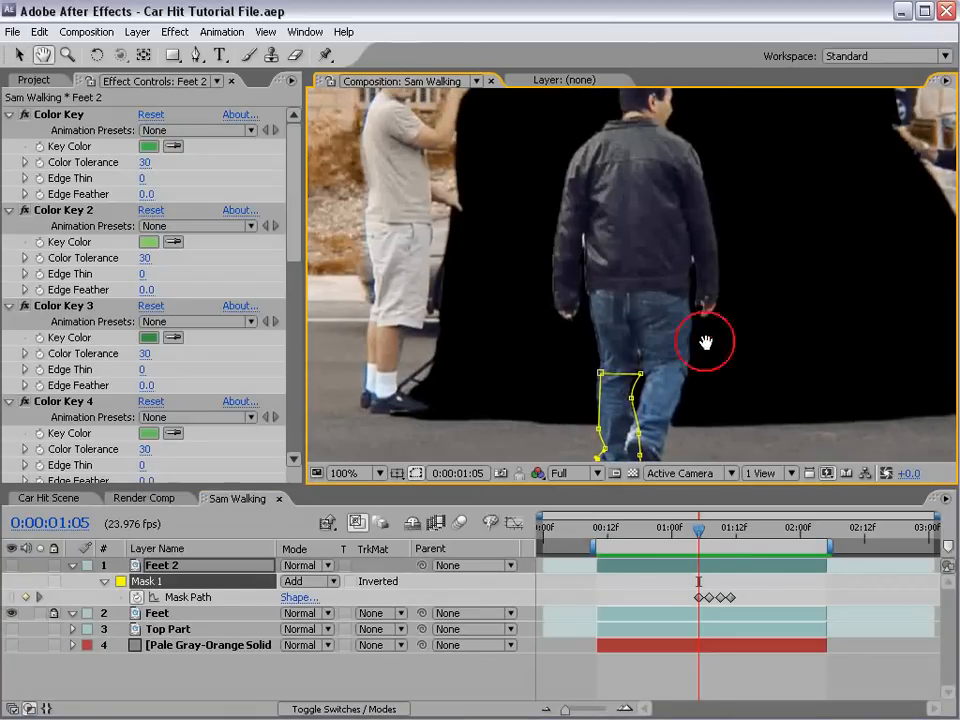
key("period")
left_click_drag(649, 343, 666, 178)
left_click_drag(642, 415, 632, 291)
key("v")
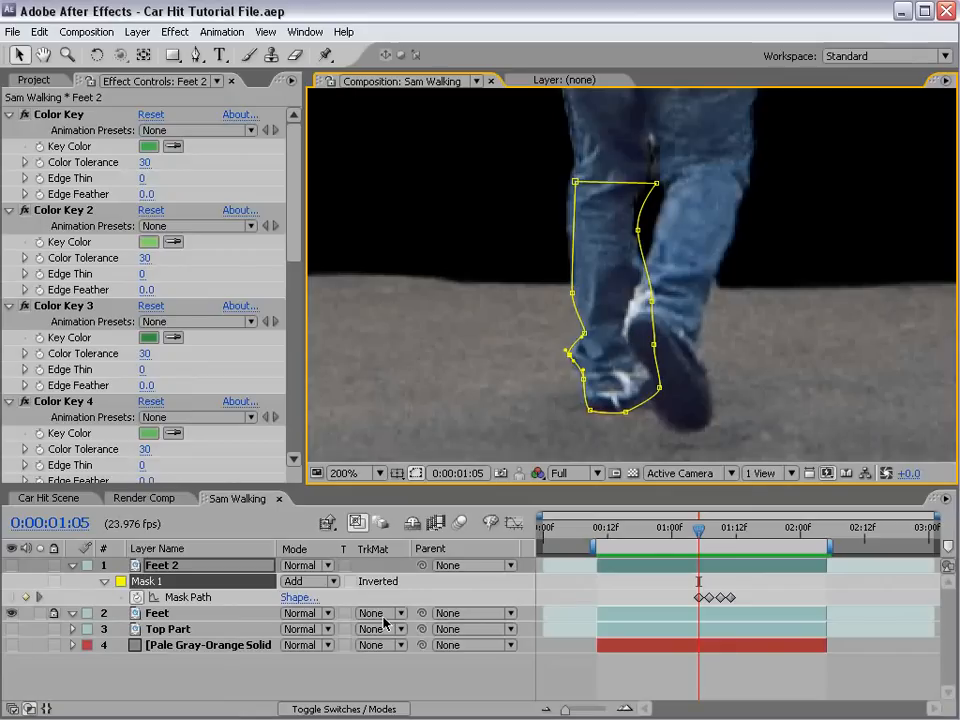
At 0:00:01:05, begin a second Pen tool mask on Feet 2, tracing the right lower leg's inner edge from below the knee to the heel
key("g")
left_click(699, 570)
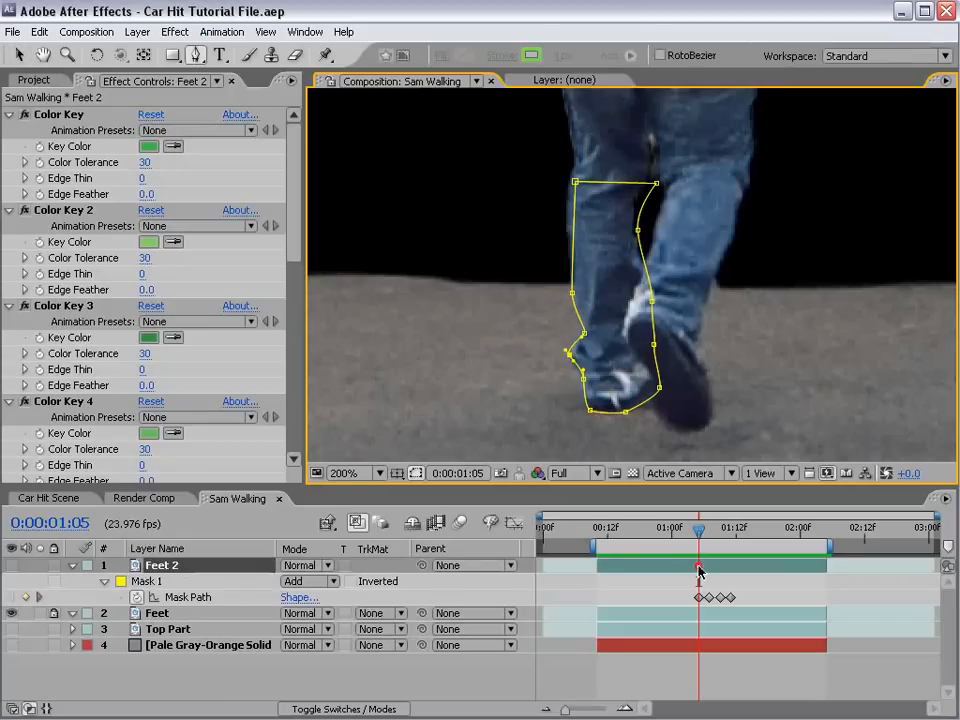
left_click(667, 189)
left_click(648, 243)
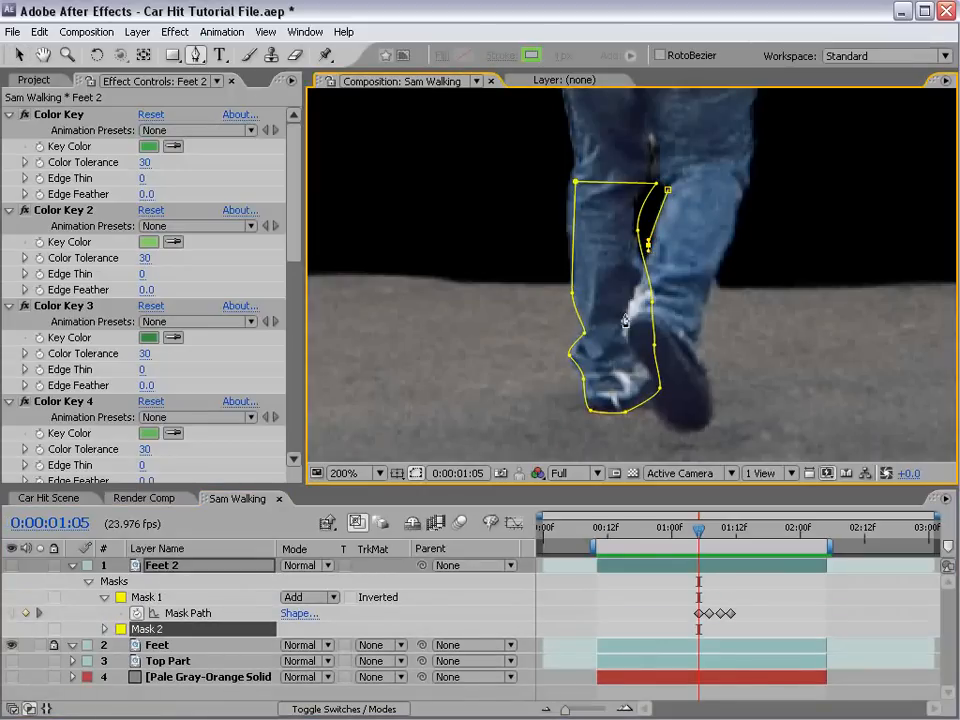
left_click_drag(625, 313, 628, 327)
left_click(638, 361)
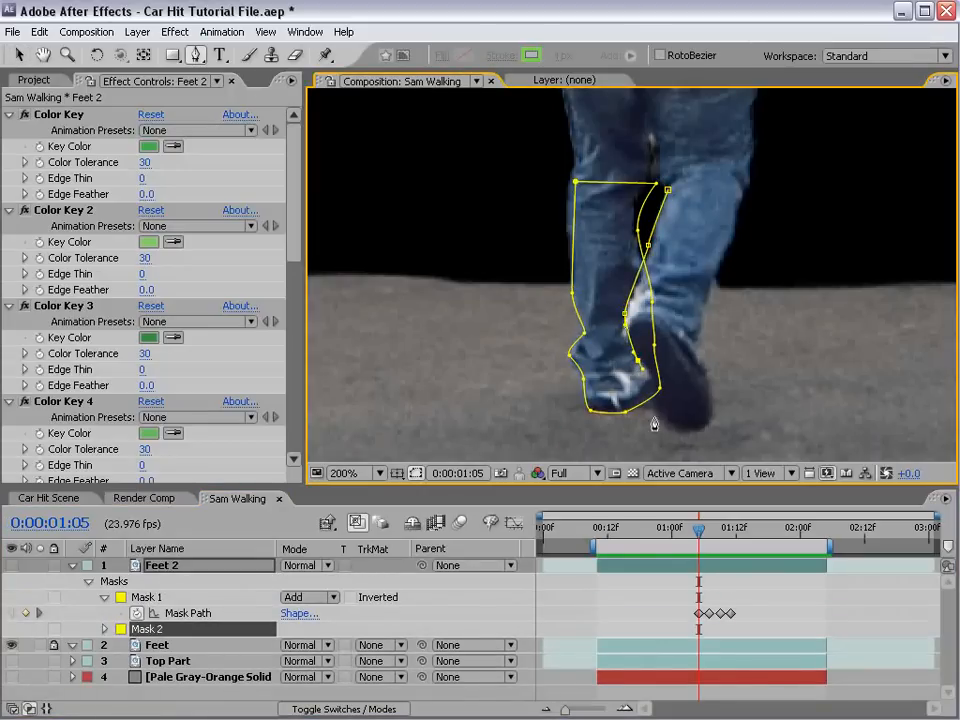
Continue the second mask around the right shoe's sole and up the leg's outer edge, and close it below the knee
left_click(654, 413)
left_click(665, 425)
left_click(697, 429)
left_click(710, 396)
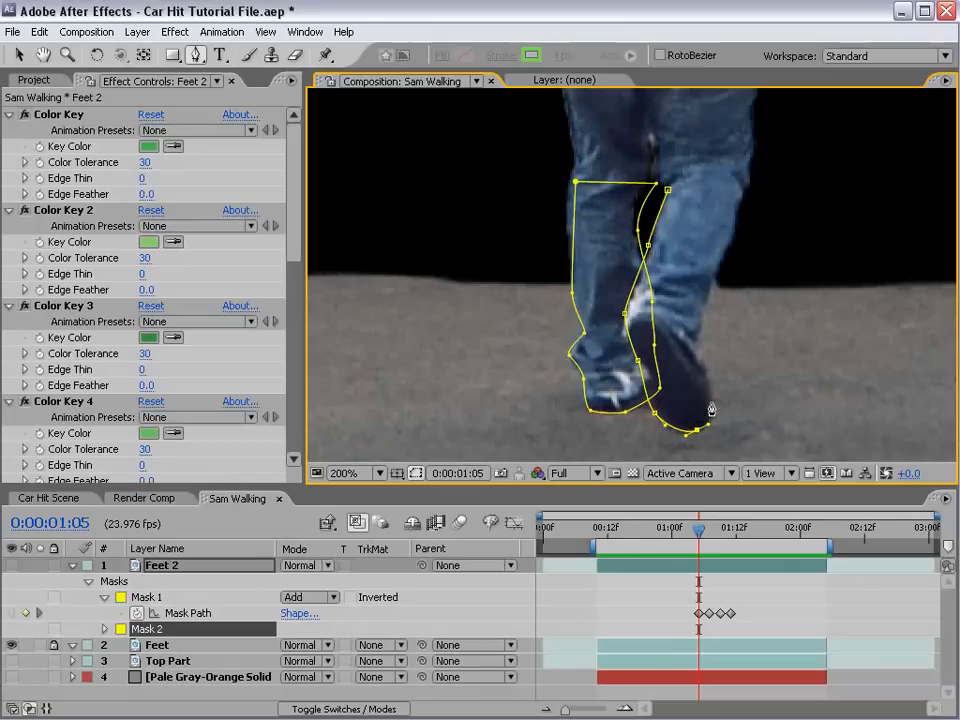
left_click(698, 349)
left_click(708, 289)
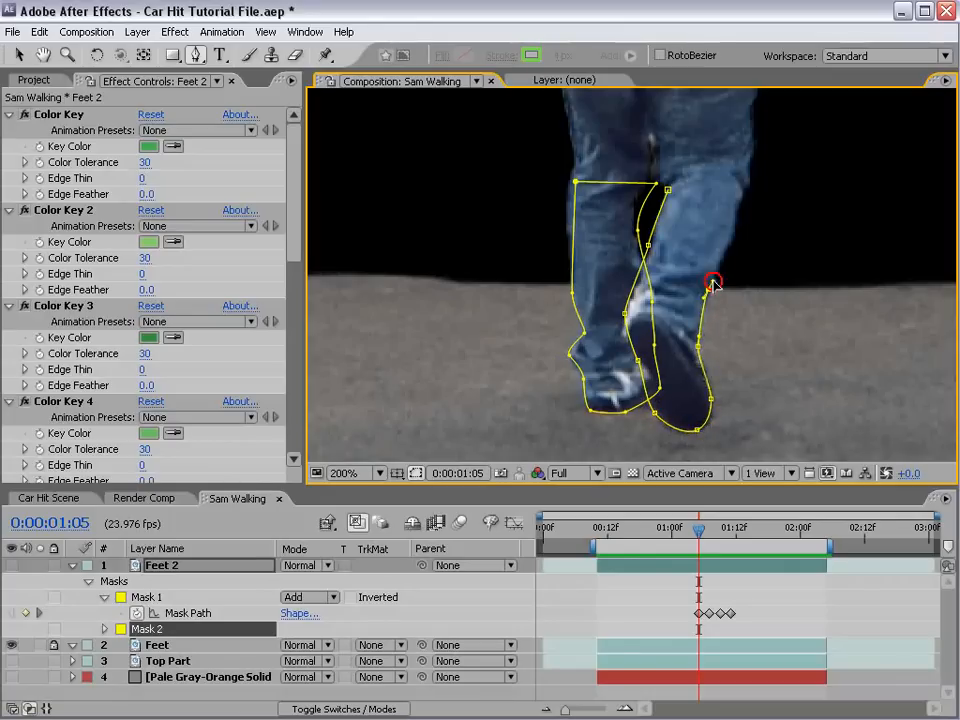
left_click(727, 250)
left_click(741, 207)
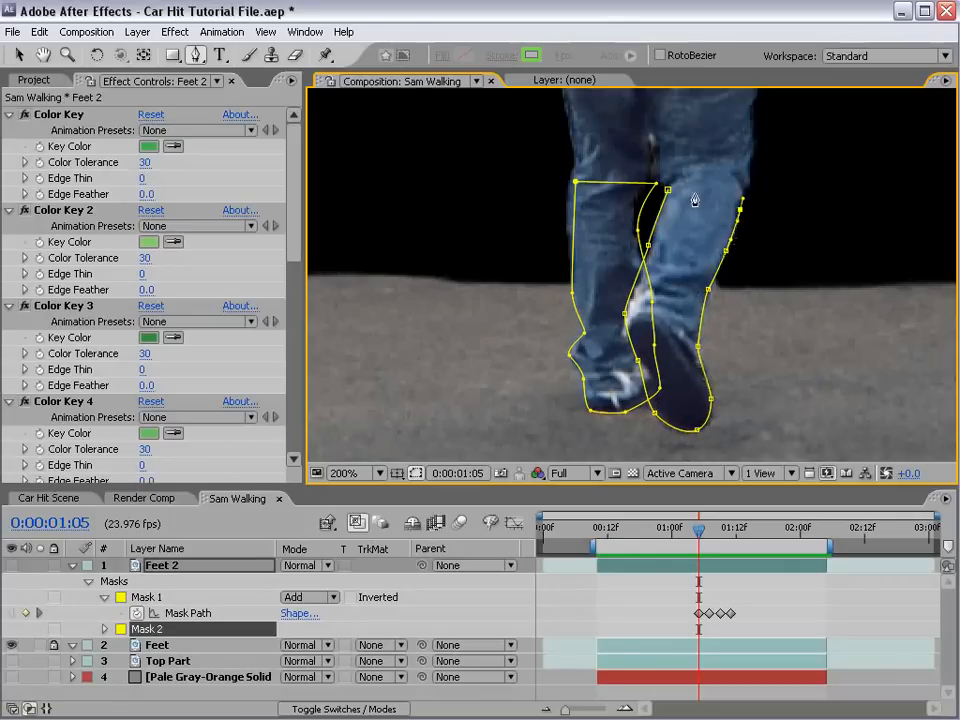
left_click(668, 189)
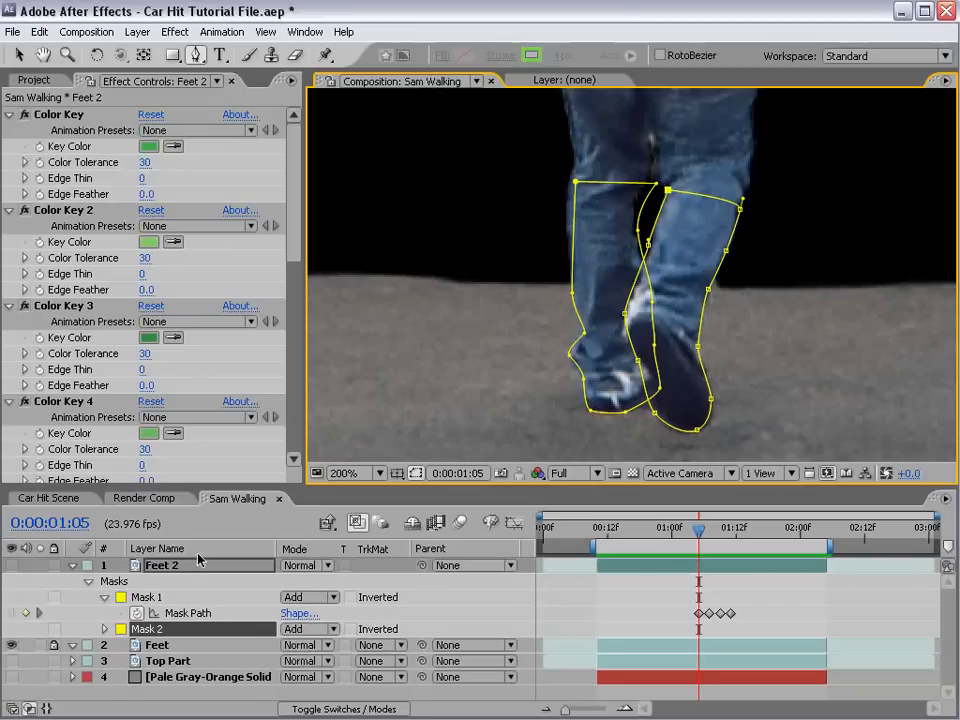
Reveal the mask paths on Feet 2 and start keyframing Mask 2's Mask Path at 0:00:01:05
key("m")
key("m")
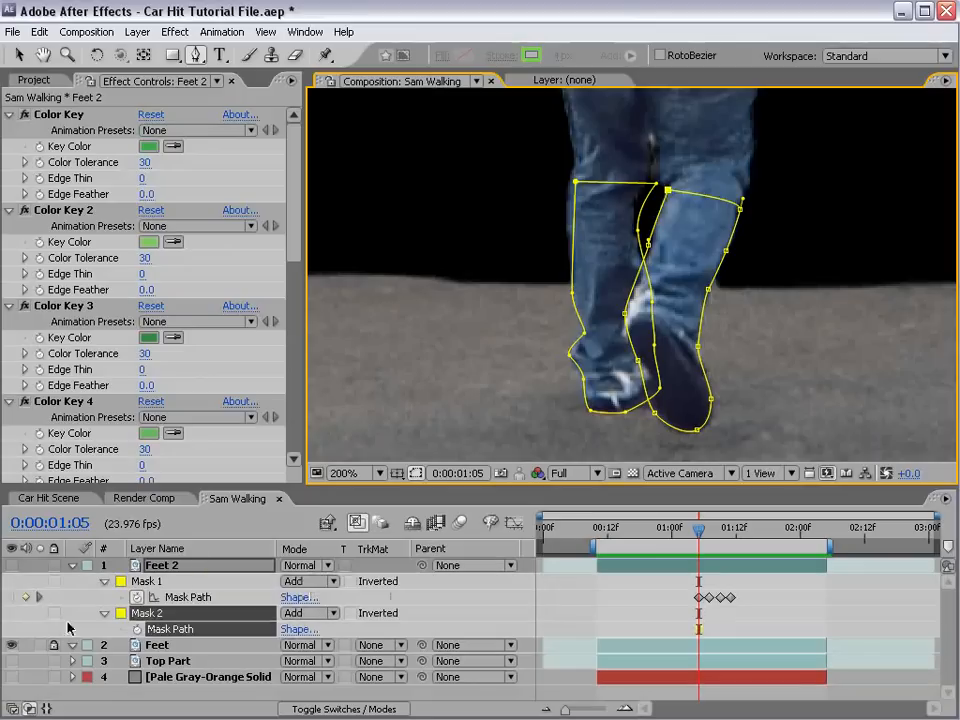
left_click(137, 629)
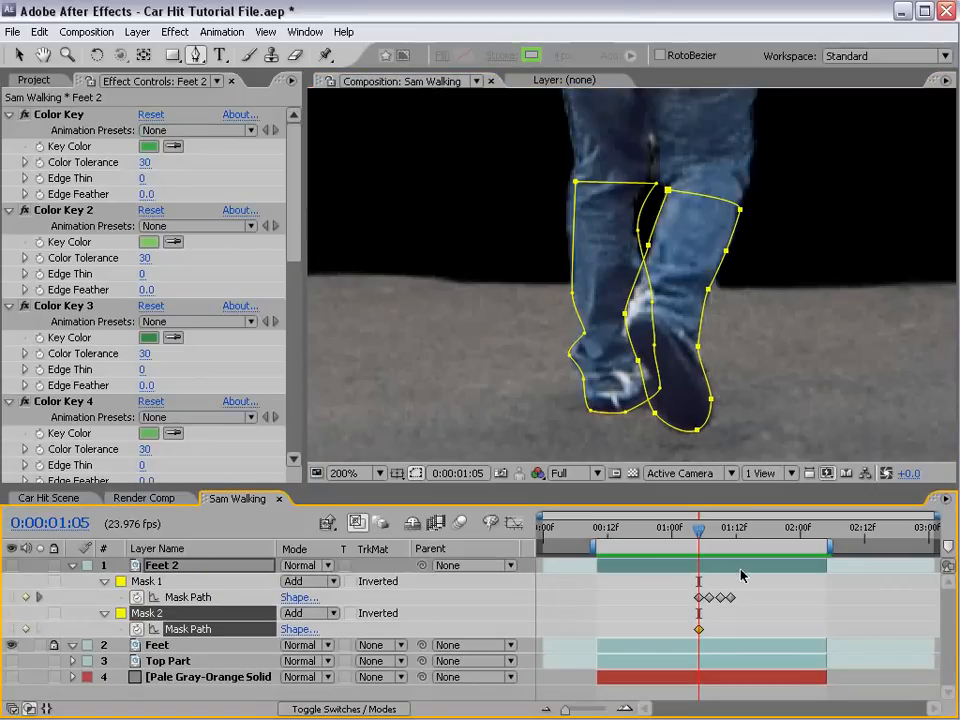
At 0:00:01:07, reshape Mask 2 by moving its points to fit the right lower leg and shoe
key("Page_Down")
key("Page_Down")
key("v")
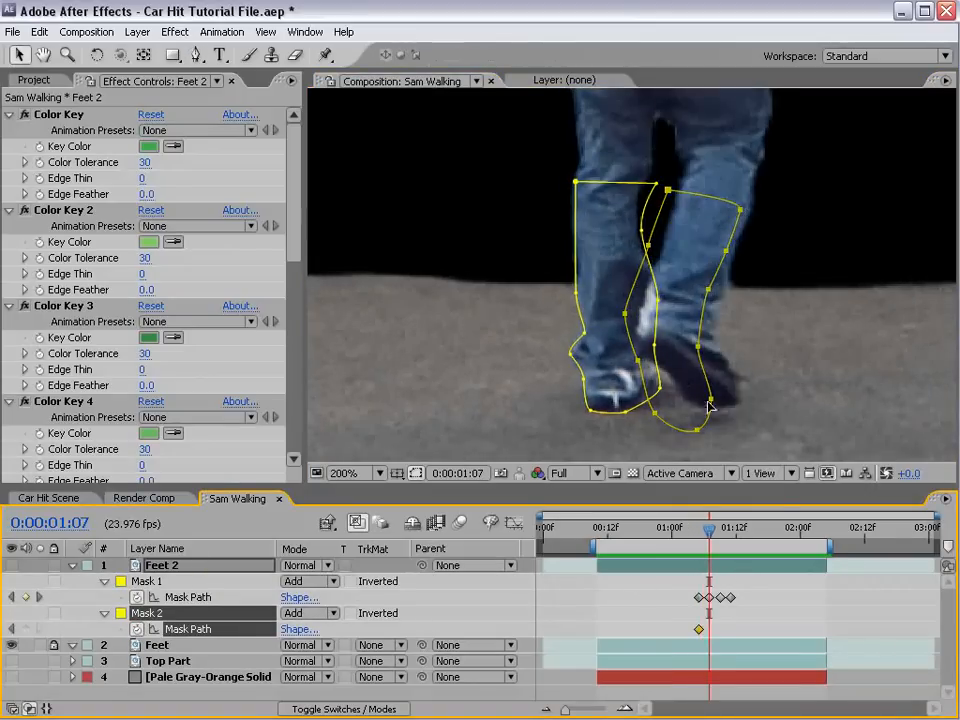
left_click(712, 434)
left_click_drag(712, 398, 717, 338)
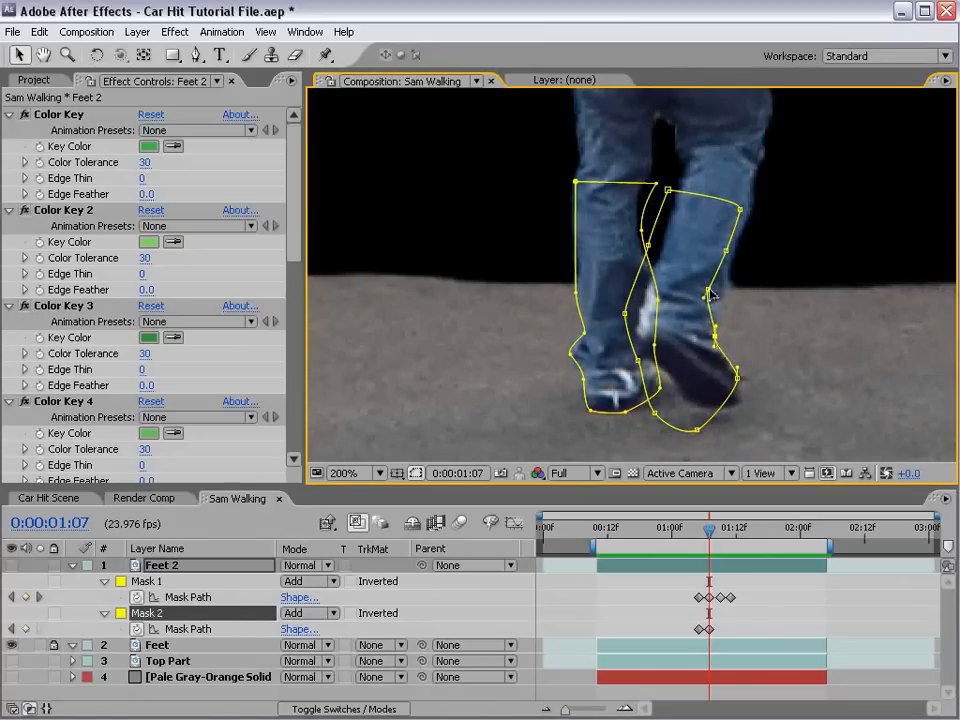
left_click_drag(710, 293, 726, 254)
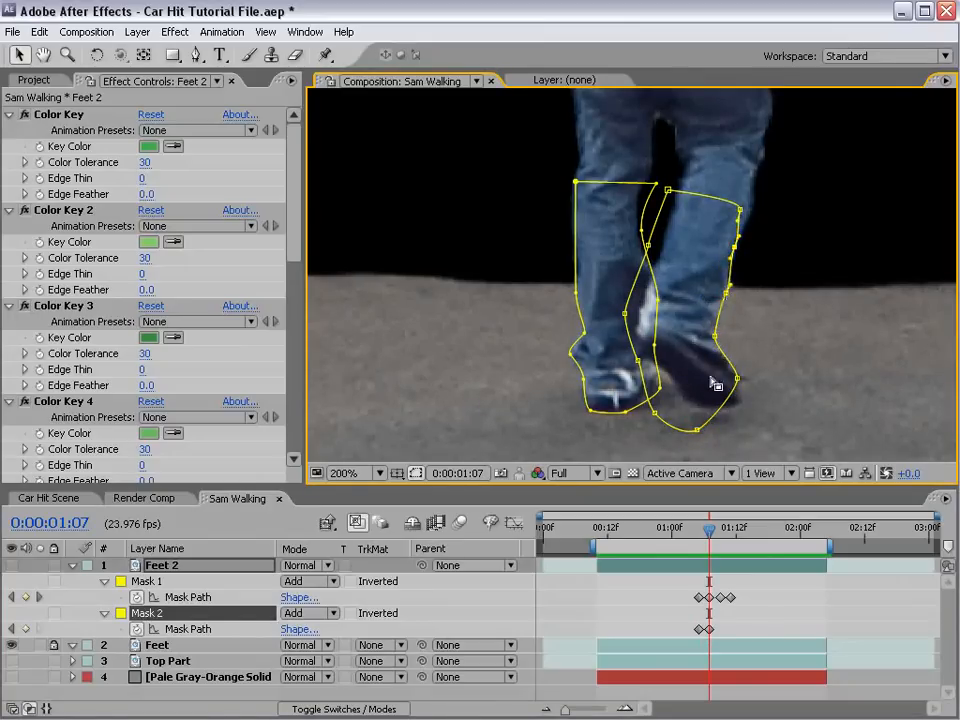
left_click_drag(698, 430, 737, 412)
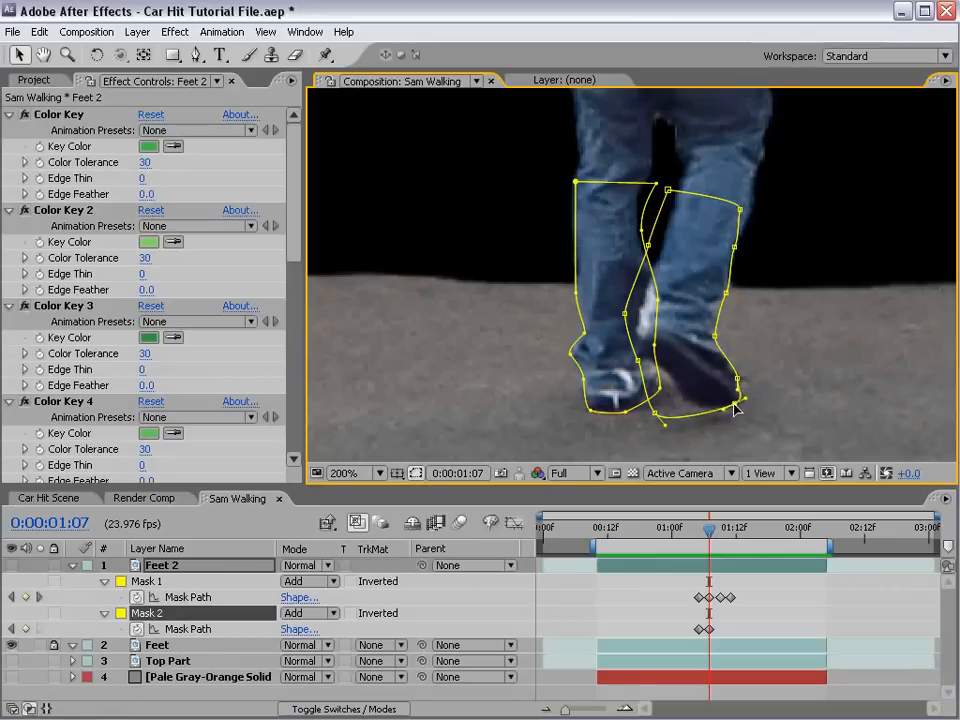
left_click_drag(651, 415, 666, 383)
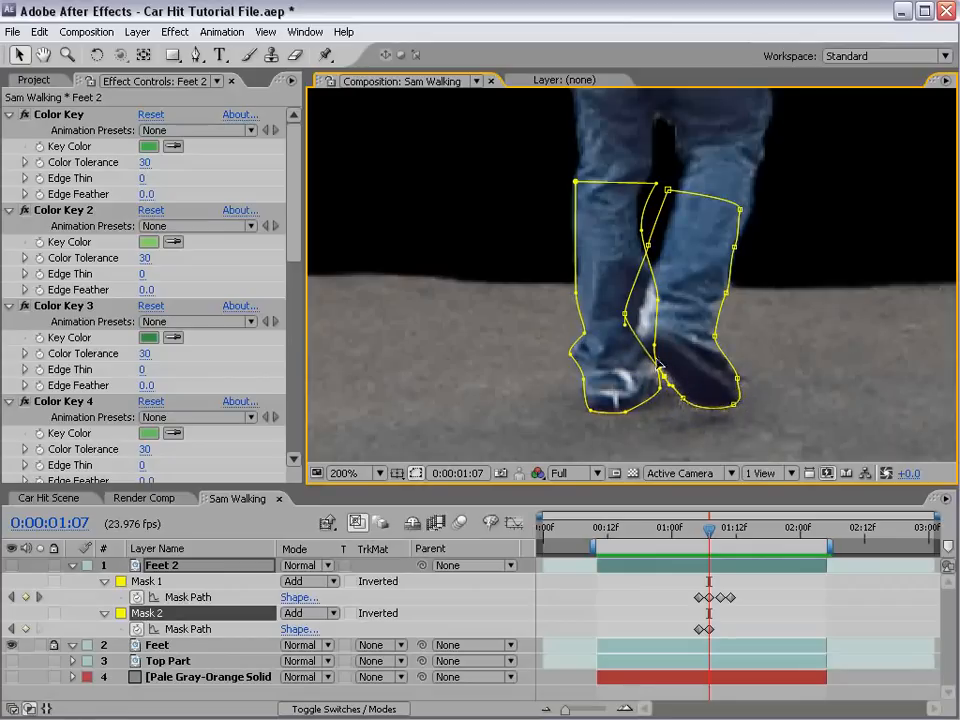
left_click_drag(628, 320, 659, 253)
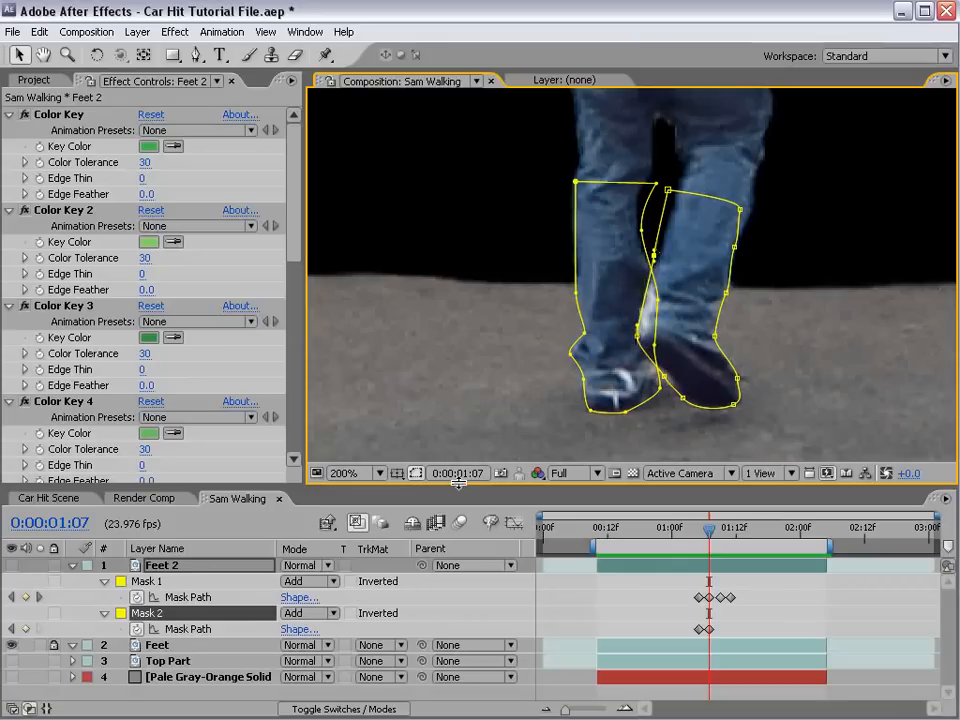
Change the mask color of Mask 2 to red
left_click(122, 615)
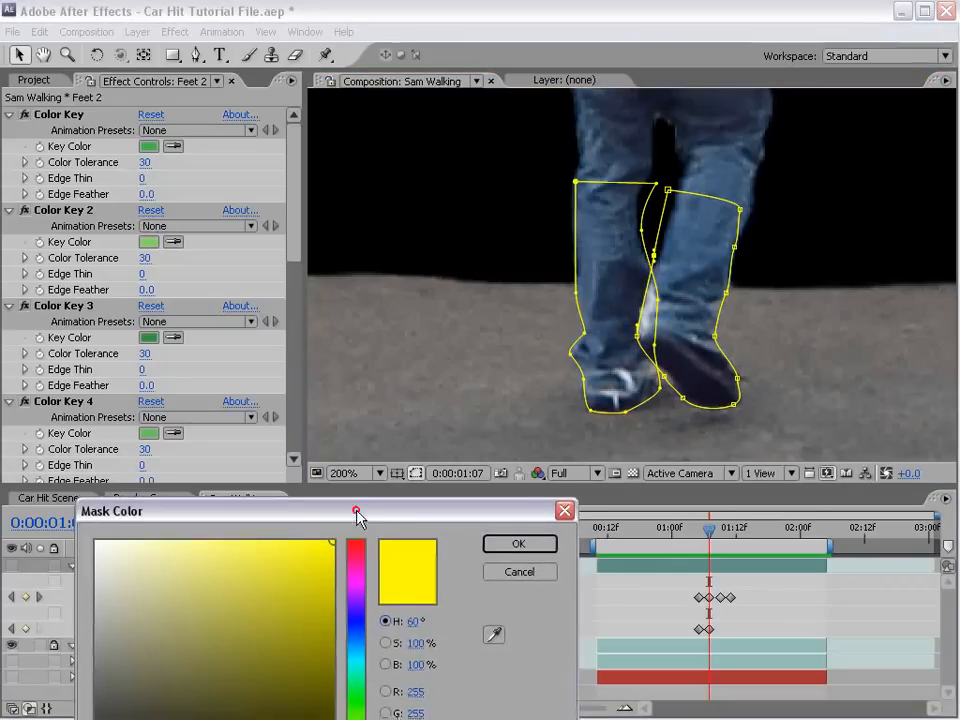
left_click_drag(358, 519, 364, 347)
left_click(360, 370)
left_click(512, 369)
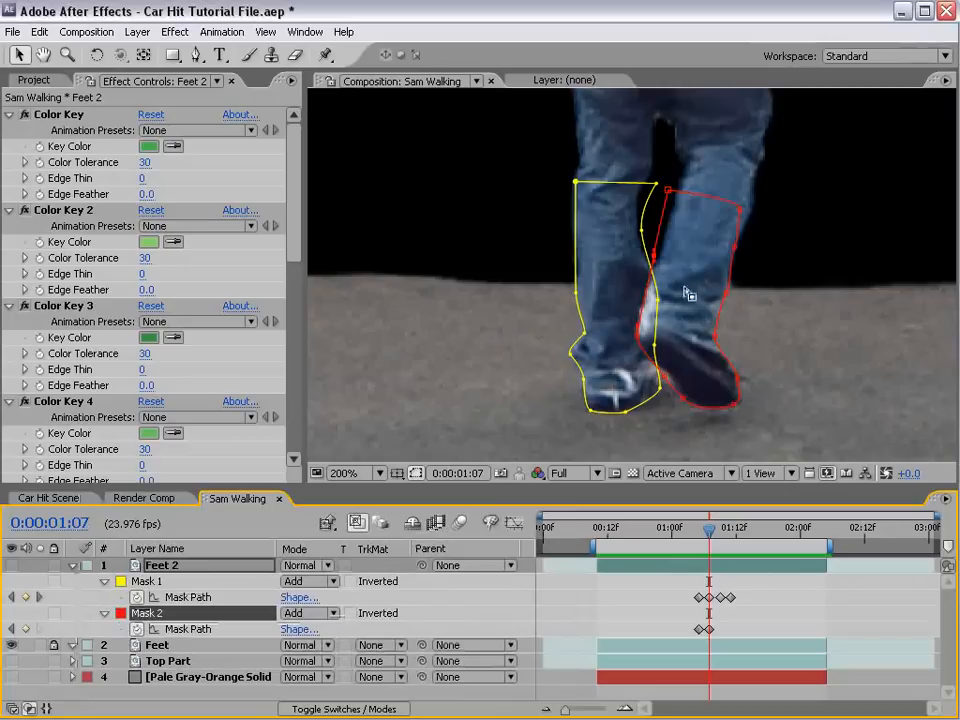
Lock Mask 1 on Feet 2, hide locked masks, and select Mask 2
left_click(639, 583)
left_click(658, 566)
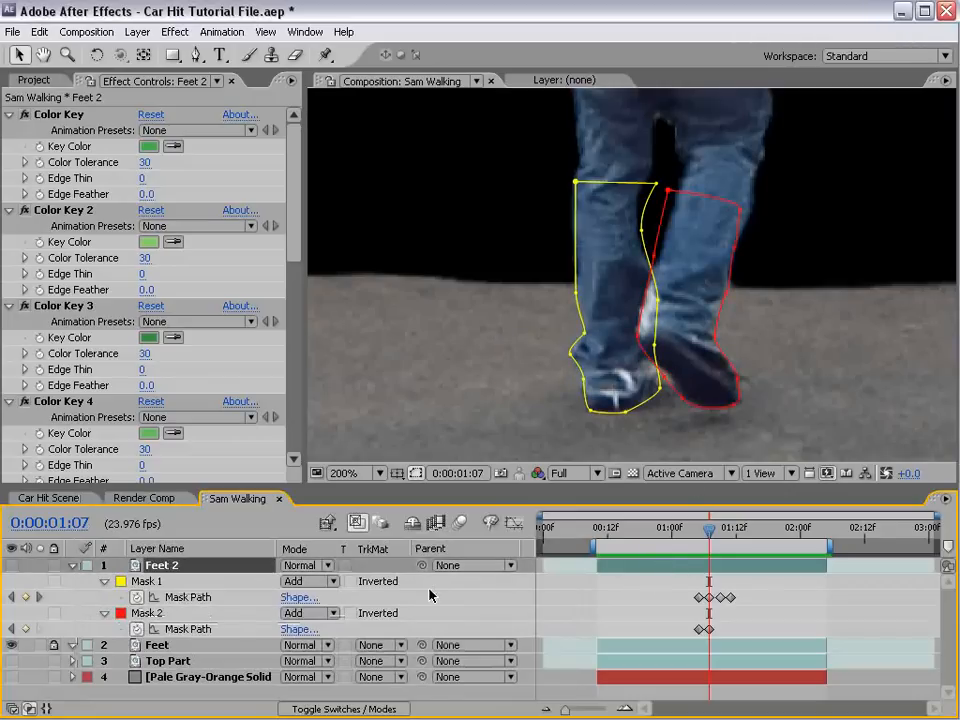
left_click(54, 581)
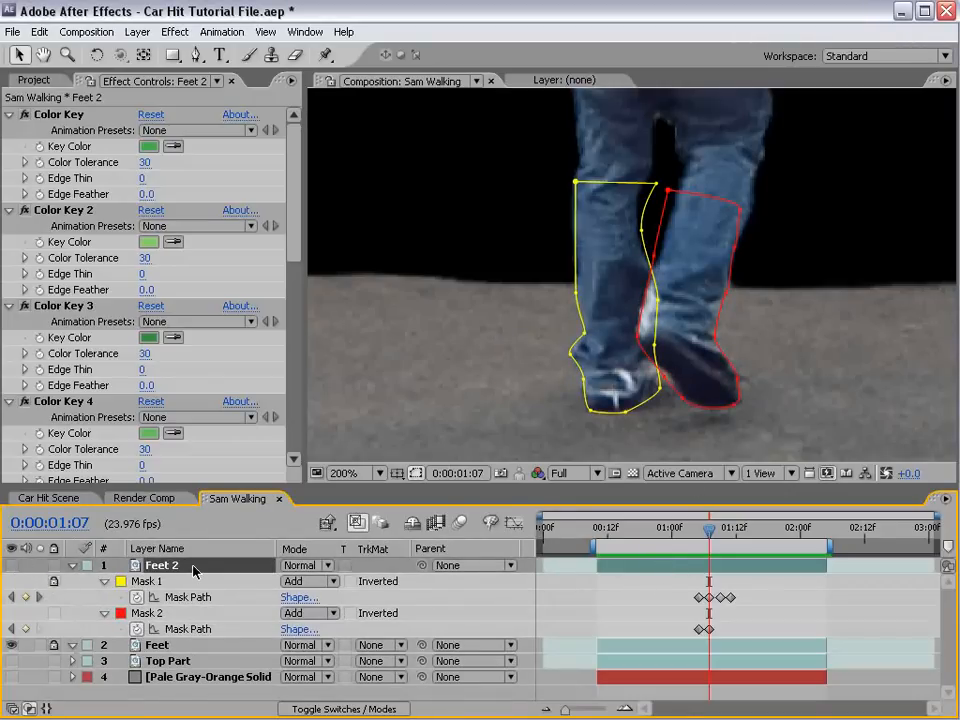
left_click(137, 31)
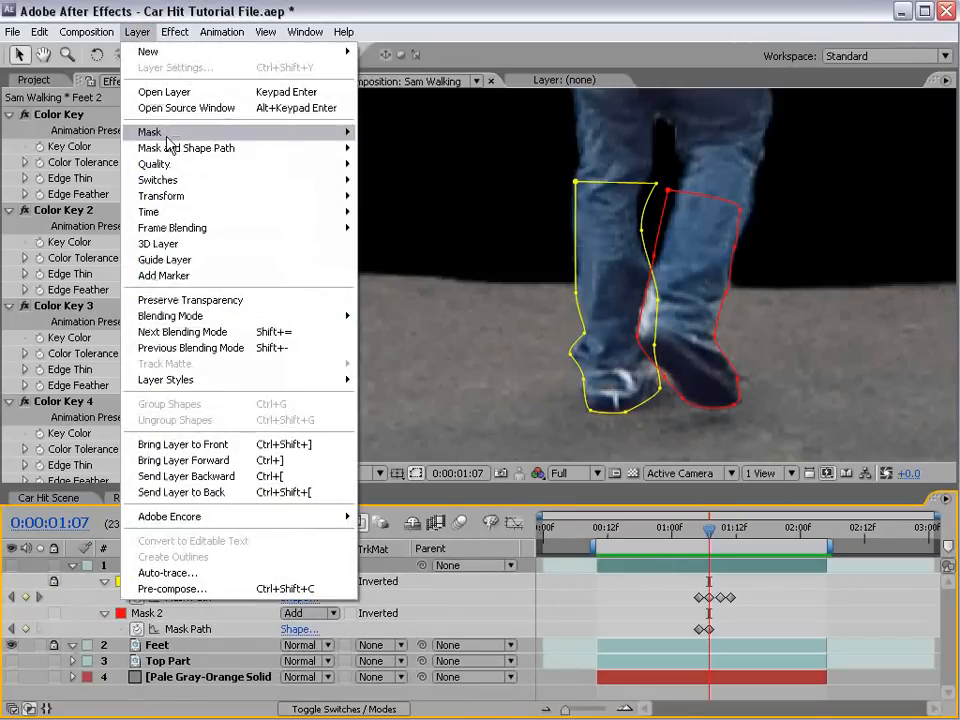
mouse_move(175, 134)
left_click(415, 389)
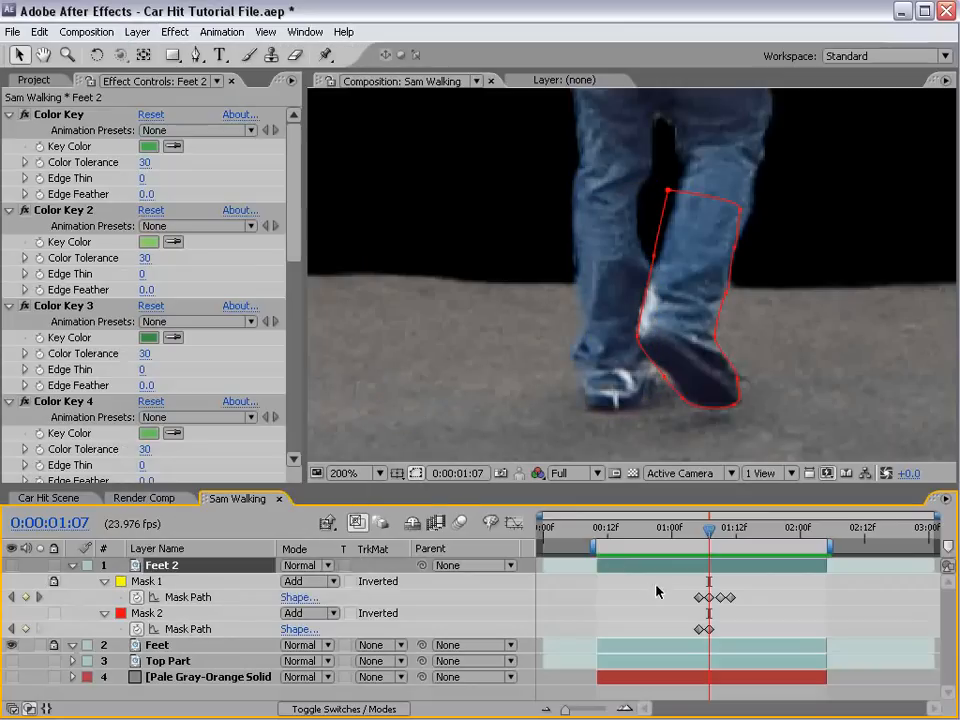
left_click(656, 565)
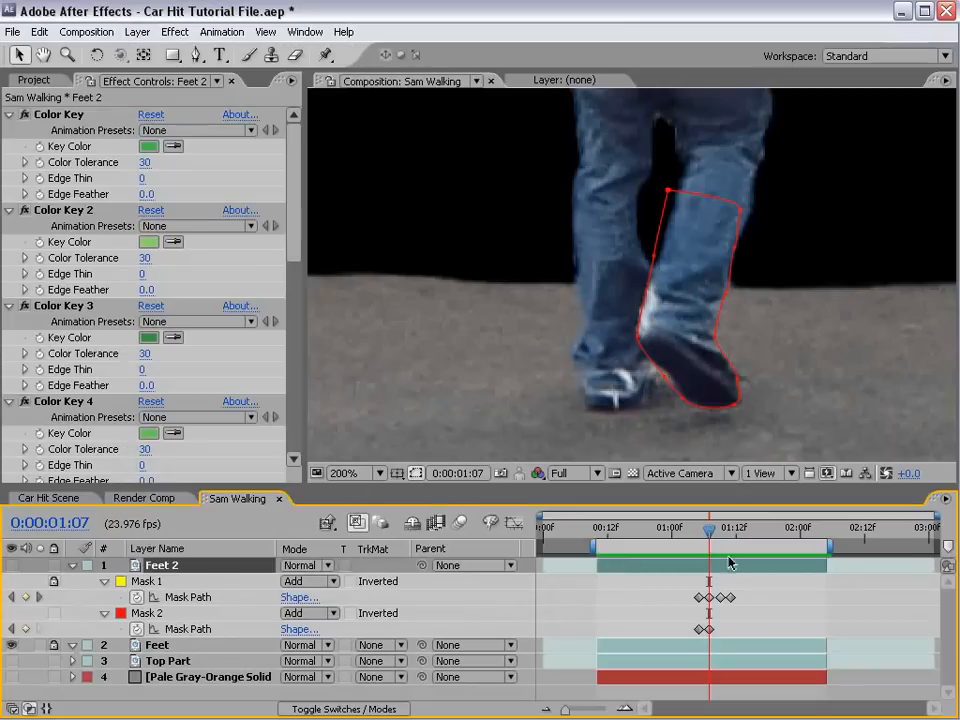
left_click(181, 612)
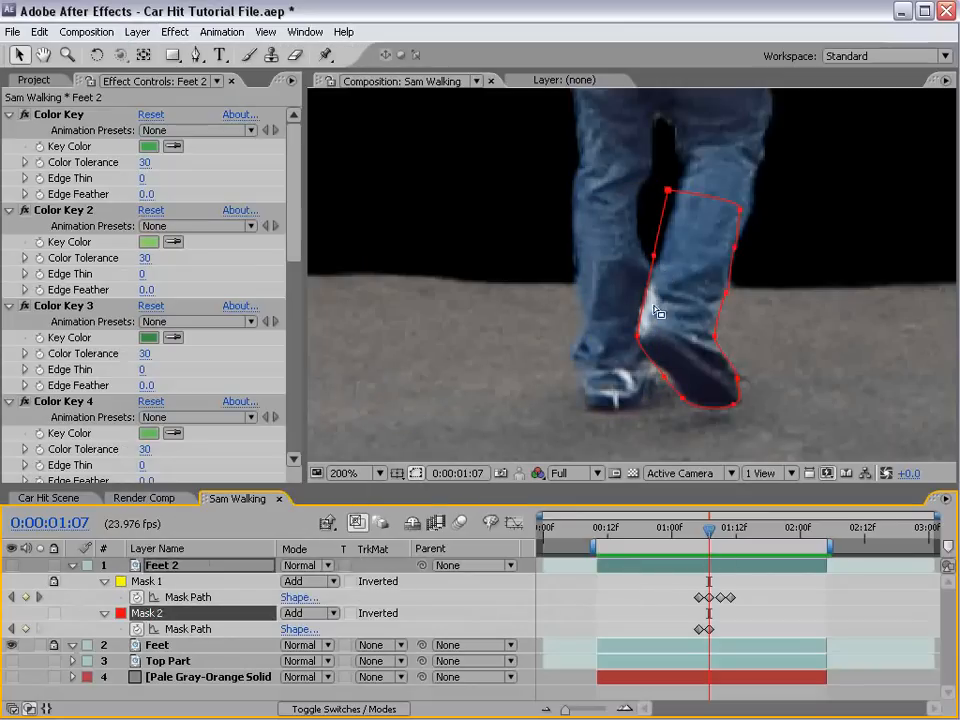
Unlock Mask 1, leave Mask 2 unlocked as well, and save the project
left_click(53, 581)
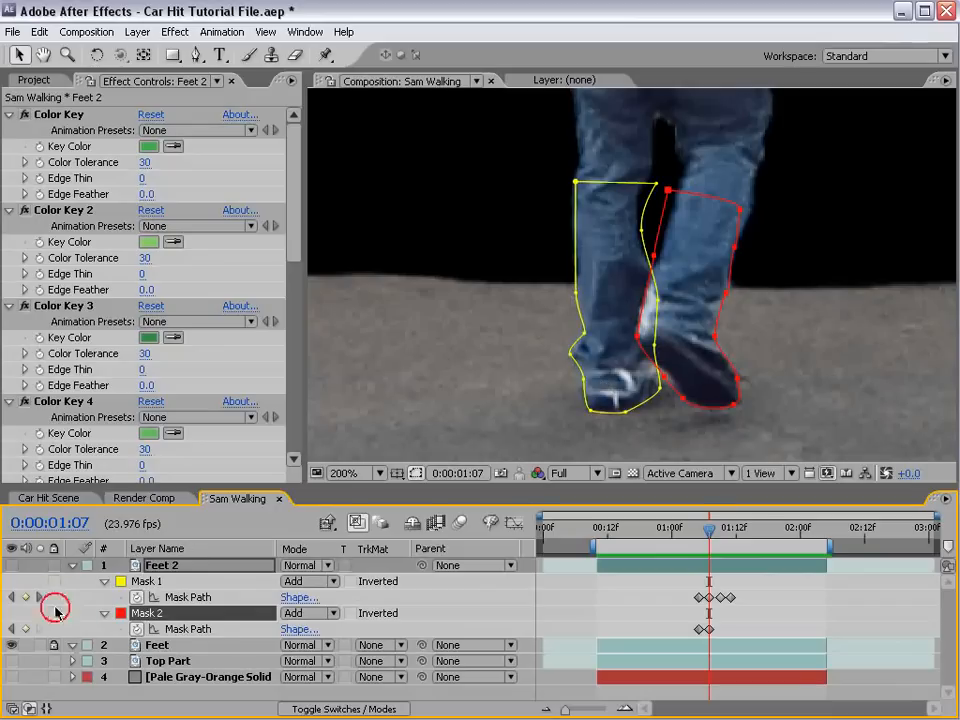
left_click(53, 613)
left_click(53, 613)
key("ctrl+s")
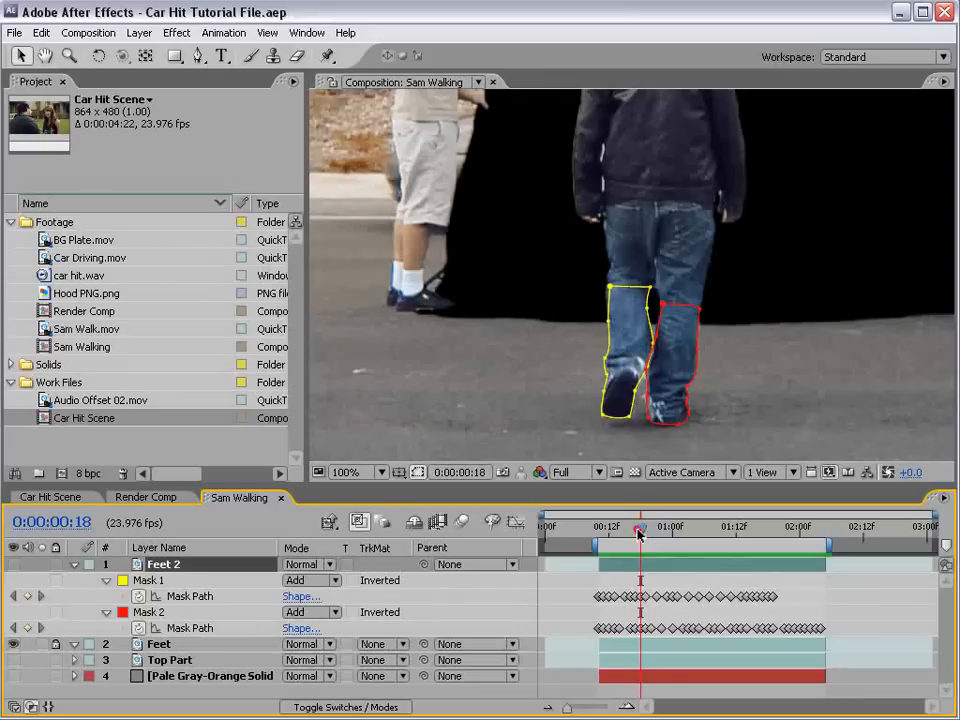
Scrub through the animated leg masks to 0:00:01:09 and delete the original Feet layer
left_click_drag(638, 533, 720, 530)
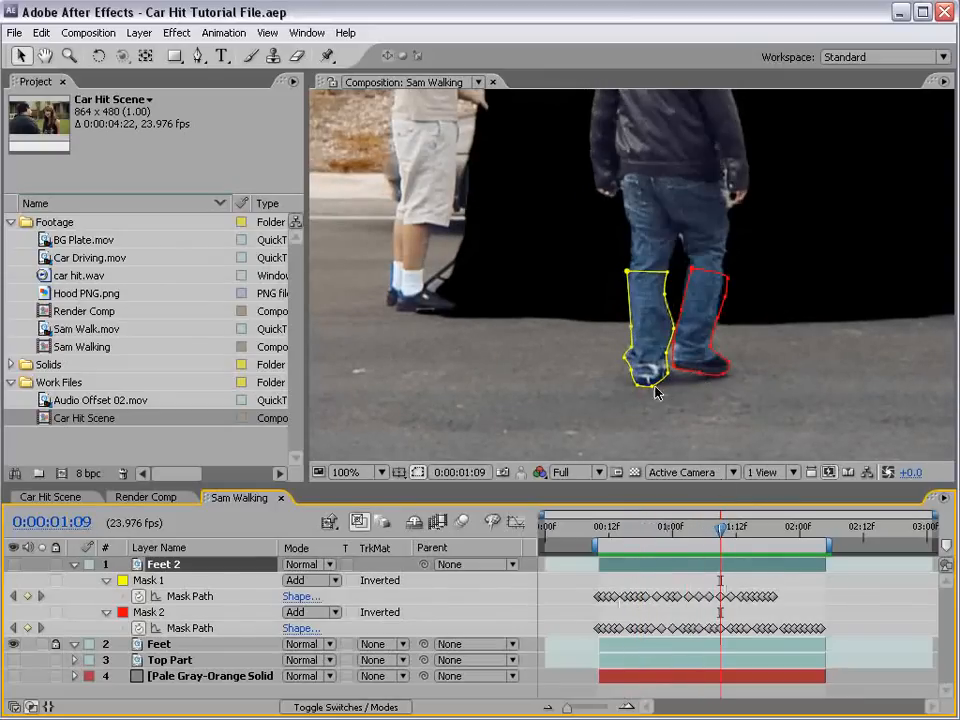
left_click(160, 646)
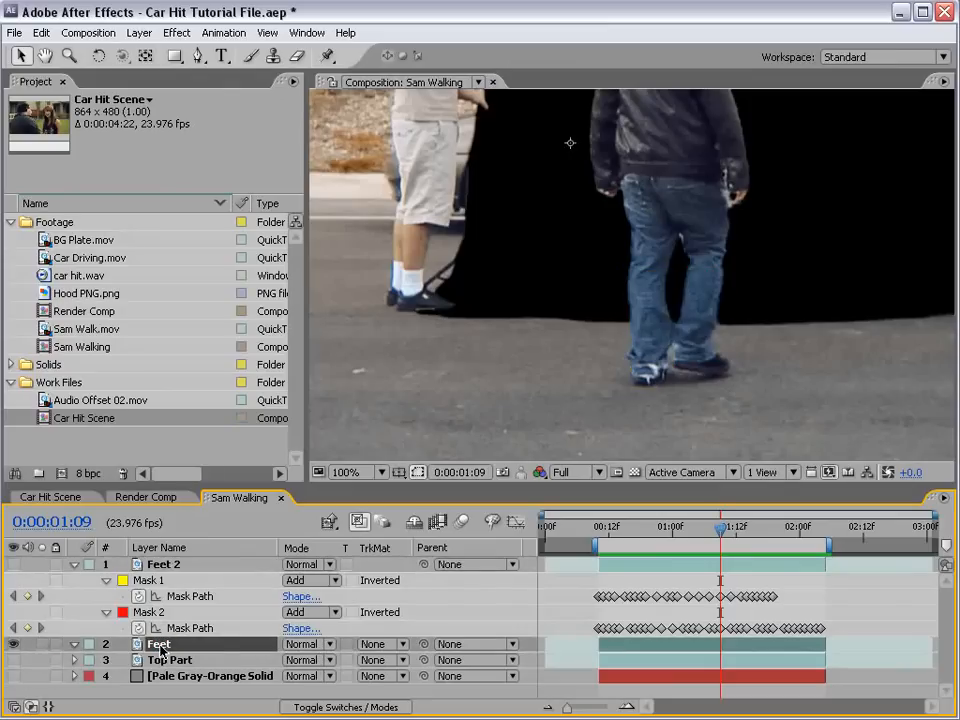
key("Delete")
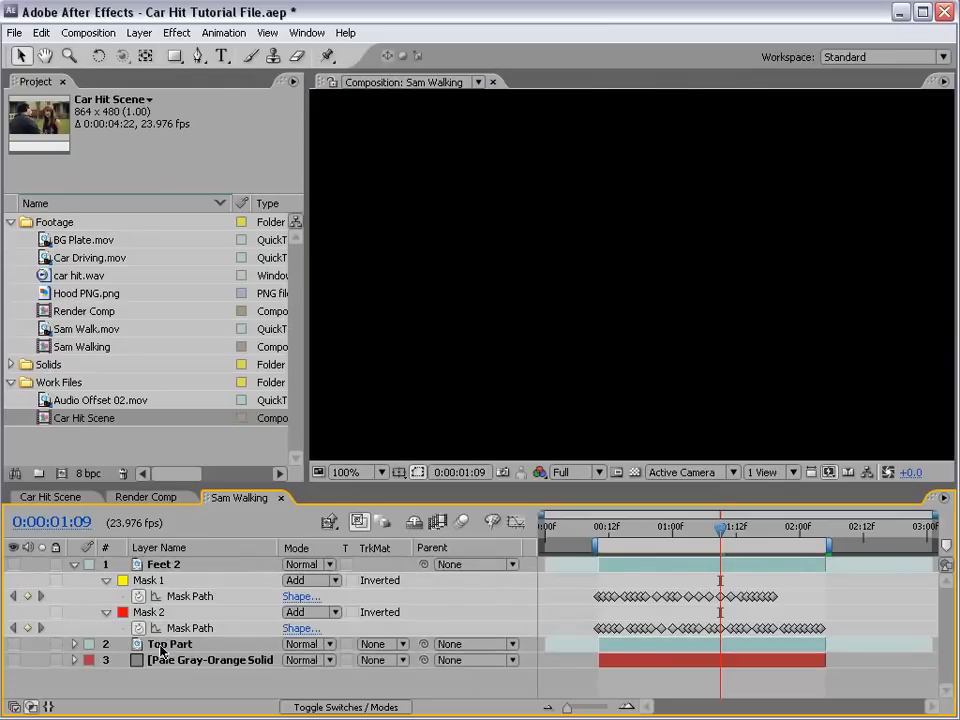
Turn on the visibility of the Feet 2 layer and show its effect controls
left_click(12, 566)
left_click(175, 566)
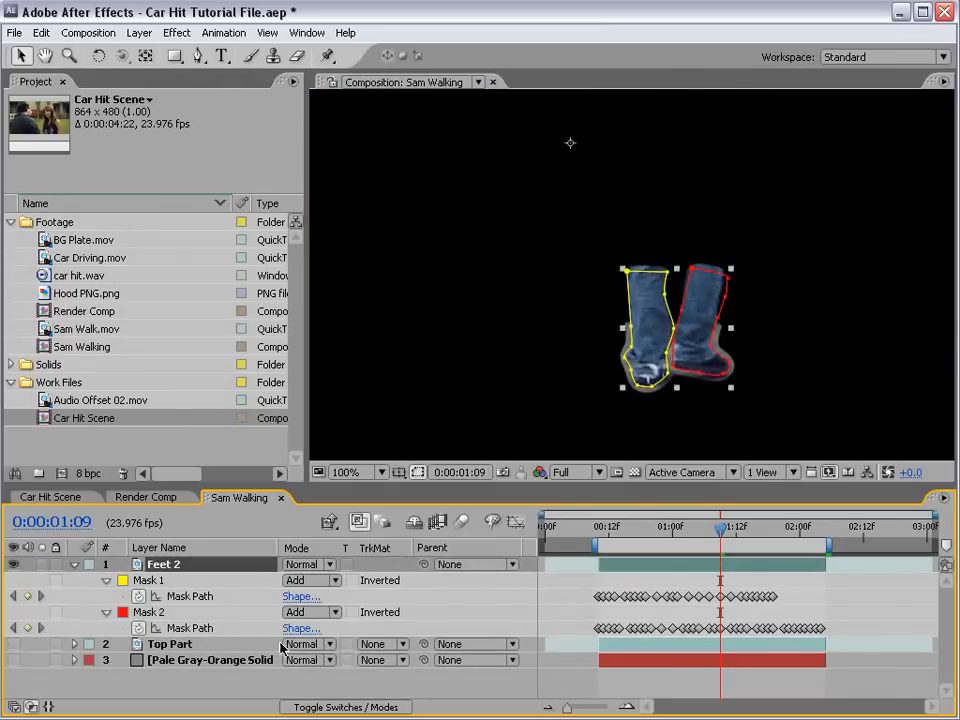
key("F3")
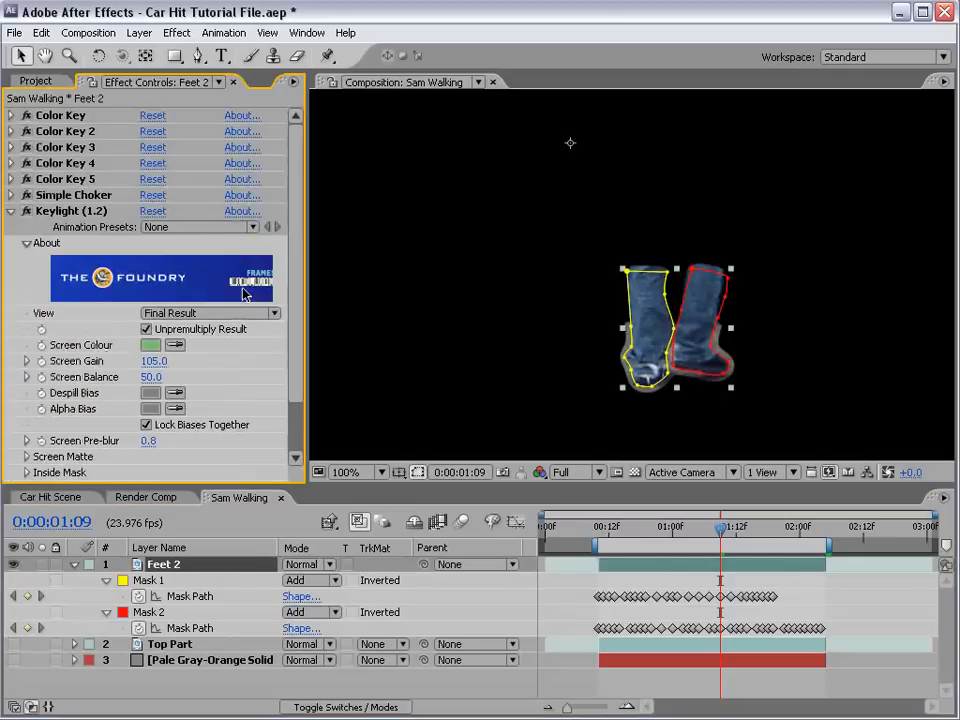
Turn off the Simple Choker effect on the Feet 2 layer and inspect the edges of the masked legs
left_click(26, 195)
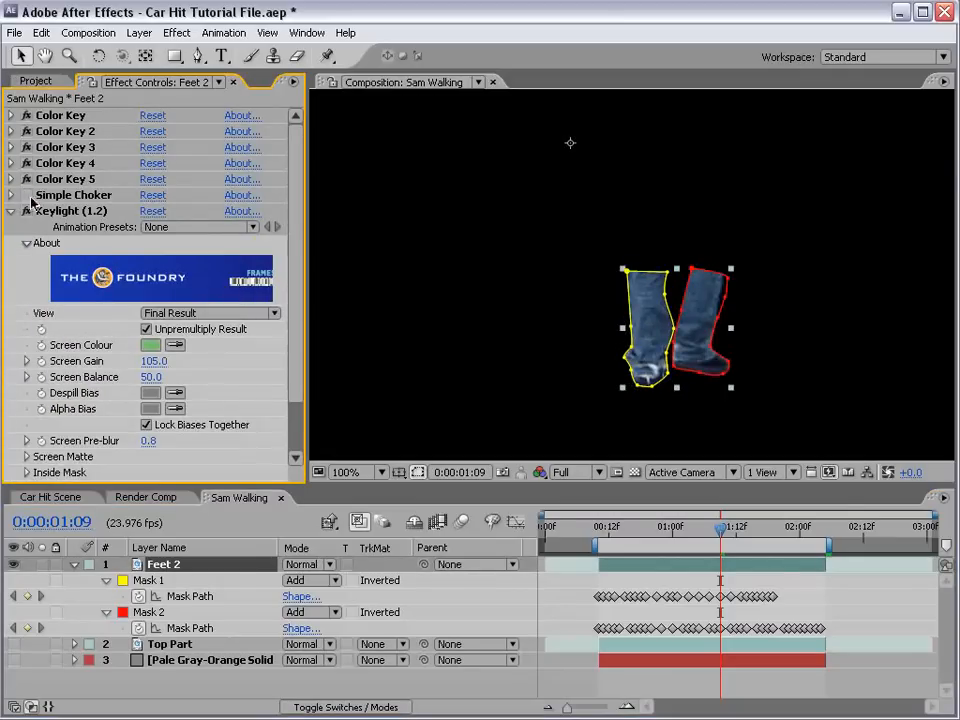
left_click(813, 585)
key("space")
left_click_drag(694, 402, 679, 371)
scroll(670, 390, "up", 1)
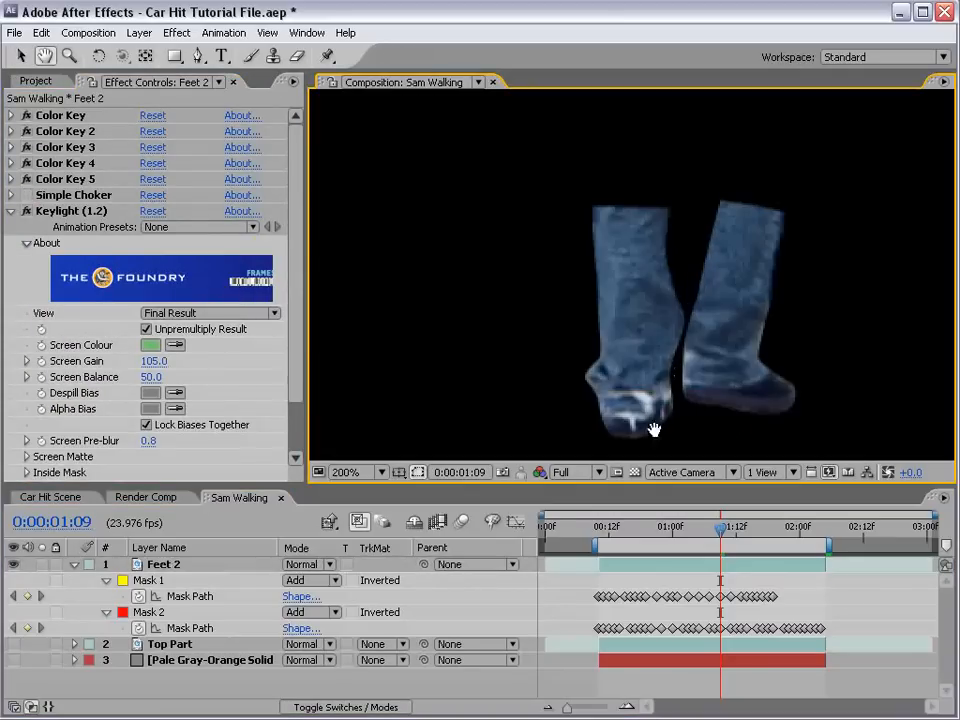
left_click_drag(721, 428, 685, 349)
Set the Mask Feather of both Mask 1 and Mask 2 on Feet 2 to 0.5 pixels
left_click(175, 568)
key("f")
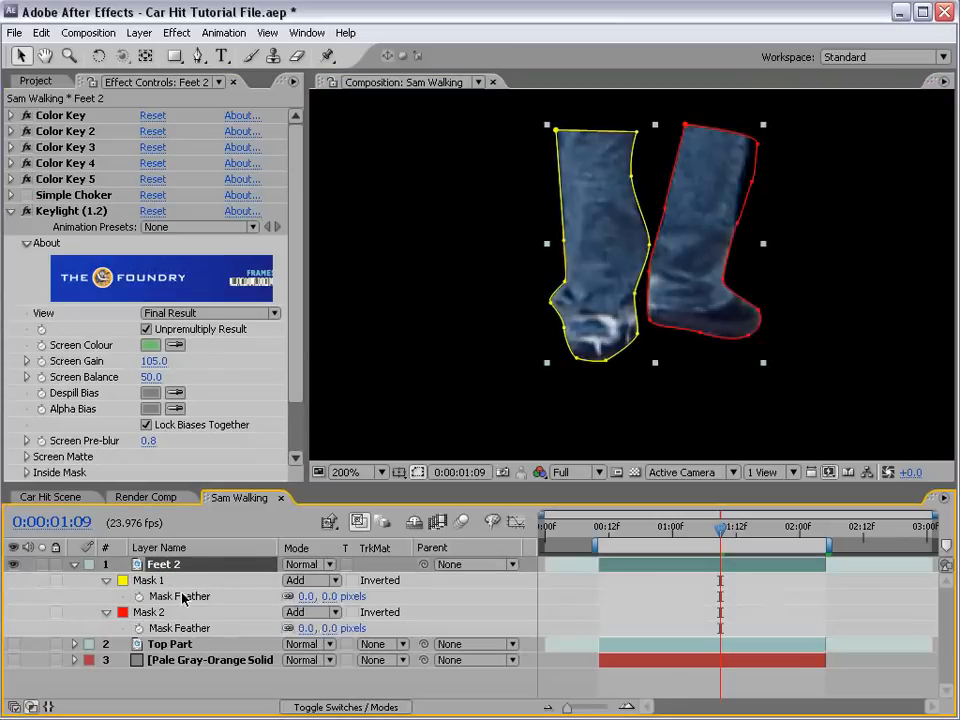
left_click(338, 596)
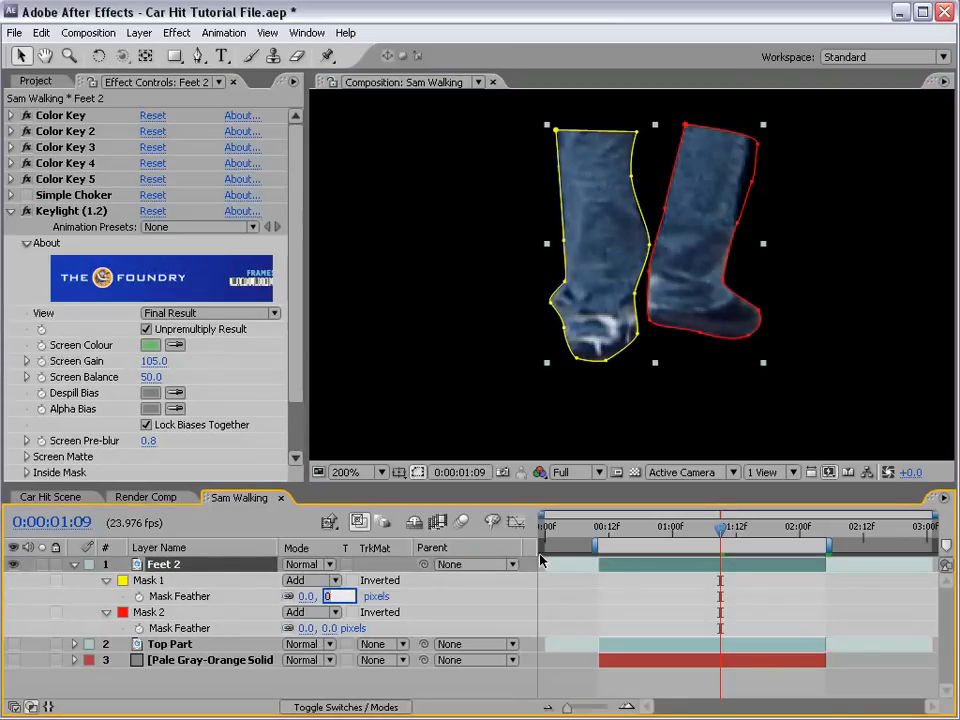
type(".5")
key("Return")
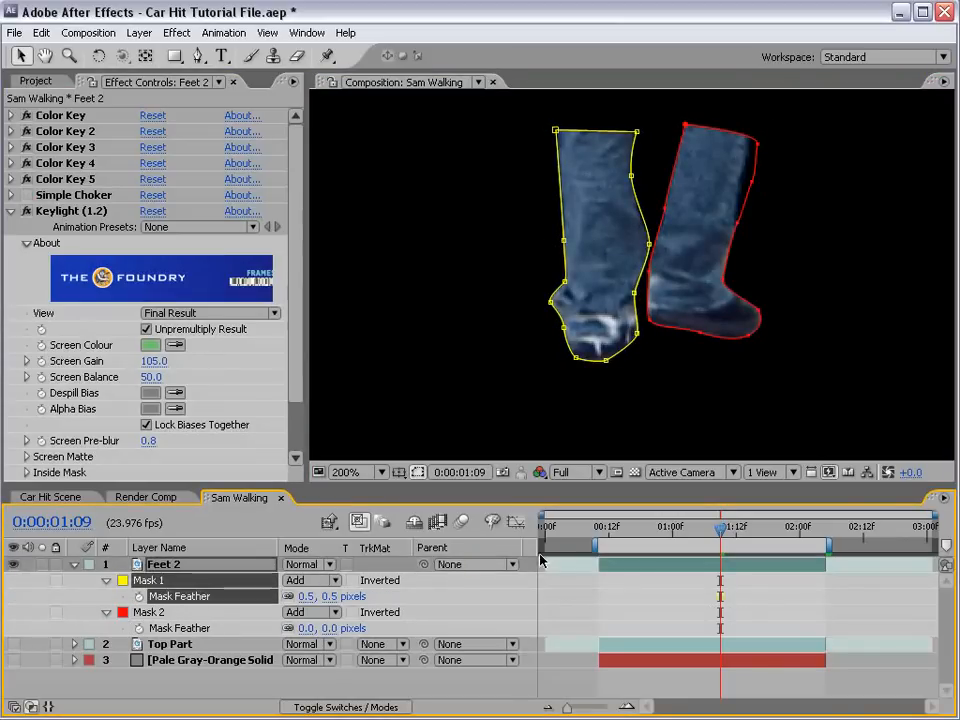
left_click(334, 628)
type(".5")
key("Return")
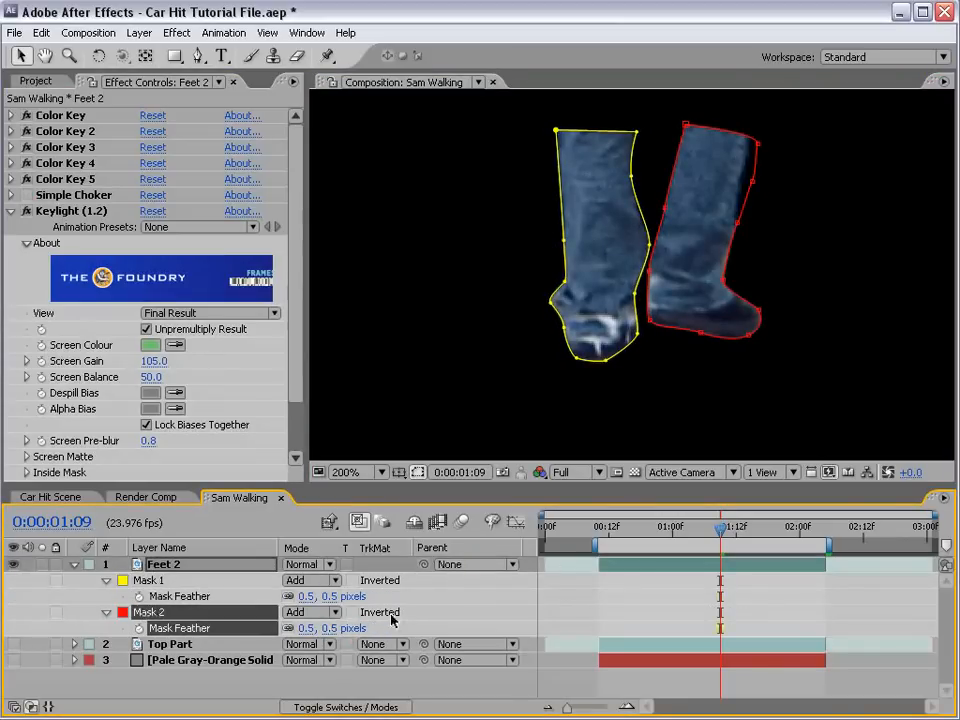
left_click(590, 612)
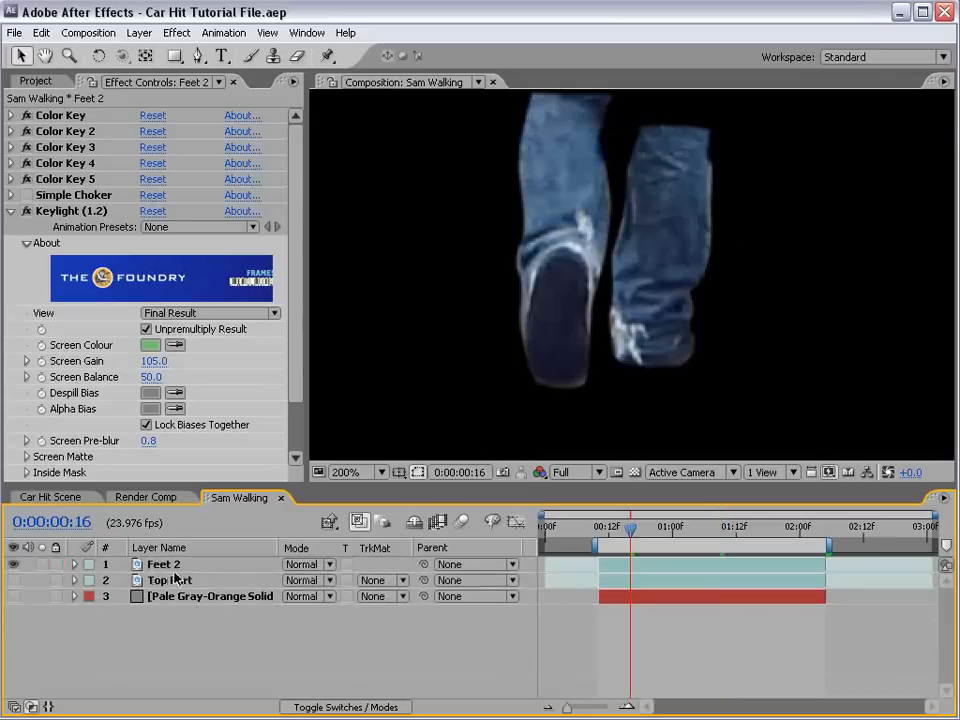
Turn on the Top Part layer's visibility and check the combined figure by scrubbing to 0:00:01:02 and back to 0:00:00:15
left_click(168, 580)
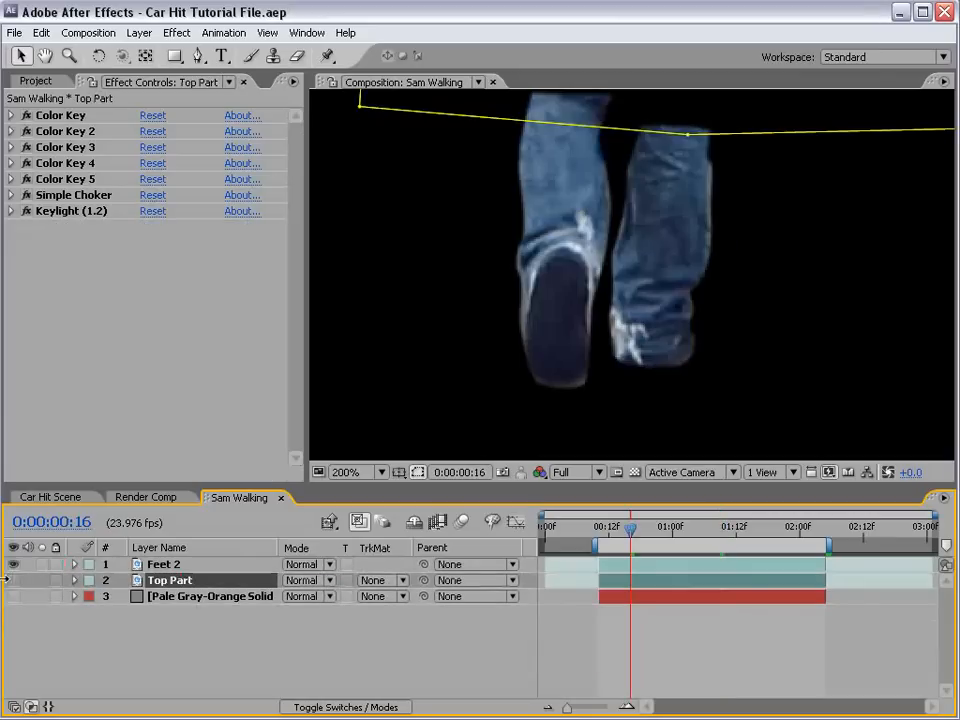
left_click_drag(630, 186, 628, 324)
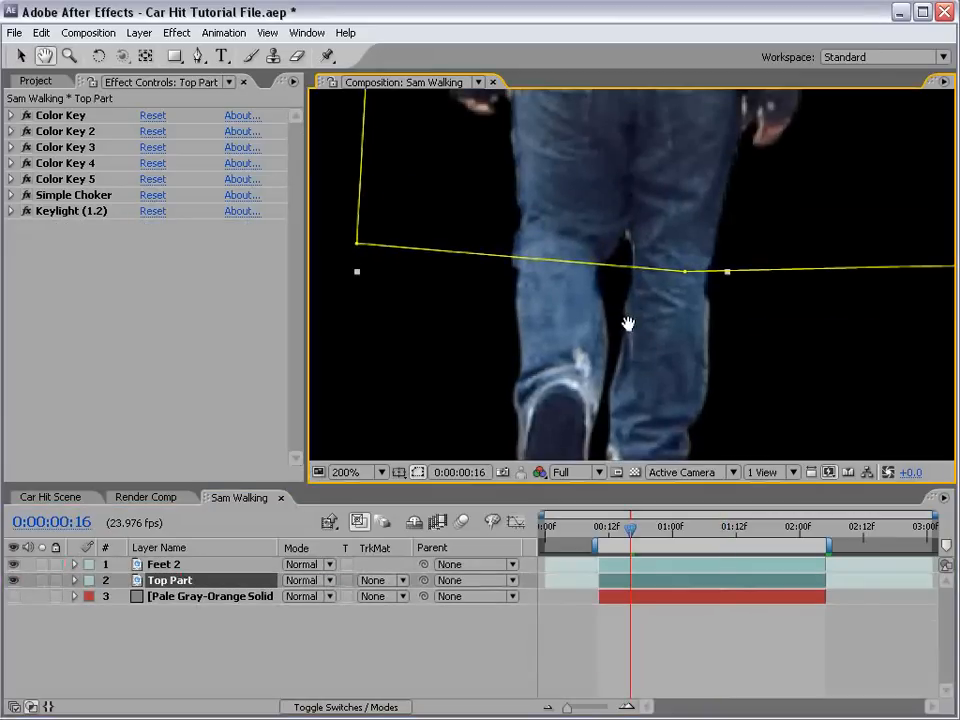
left_click(677, 615)
left_click_drag(630, 527, 682, 527)
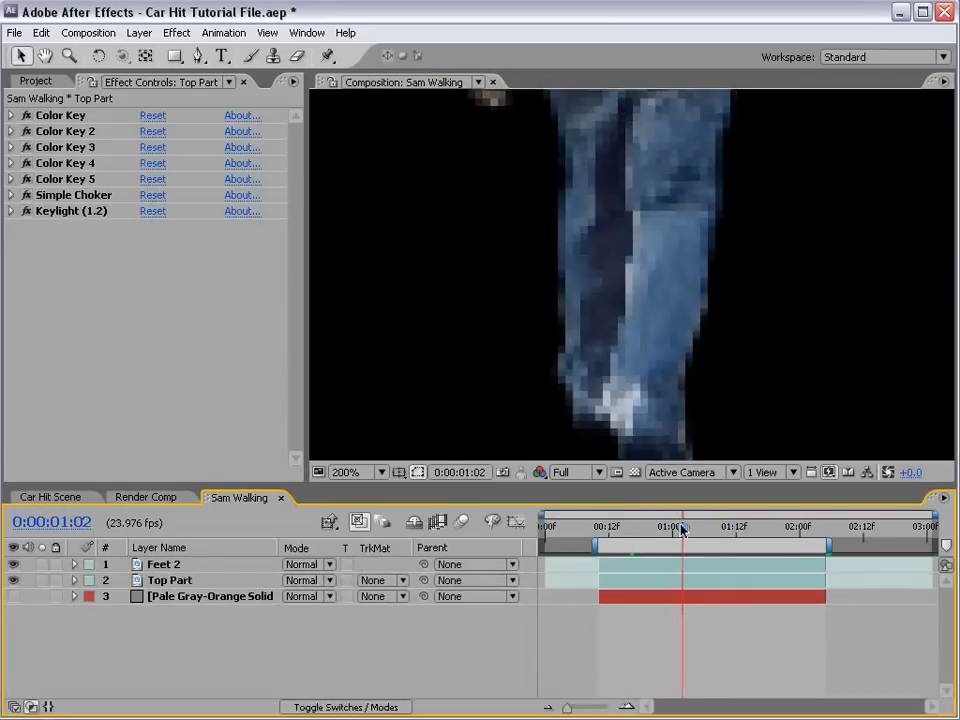
scroll(688, 235, "down", 1)
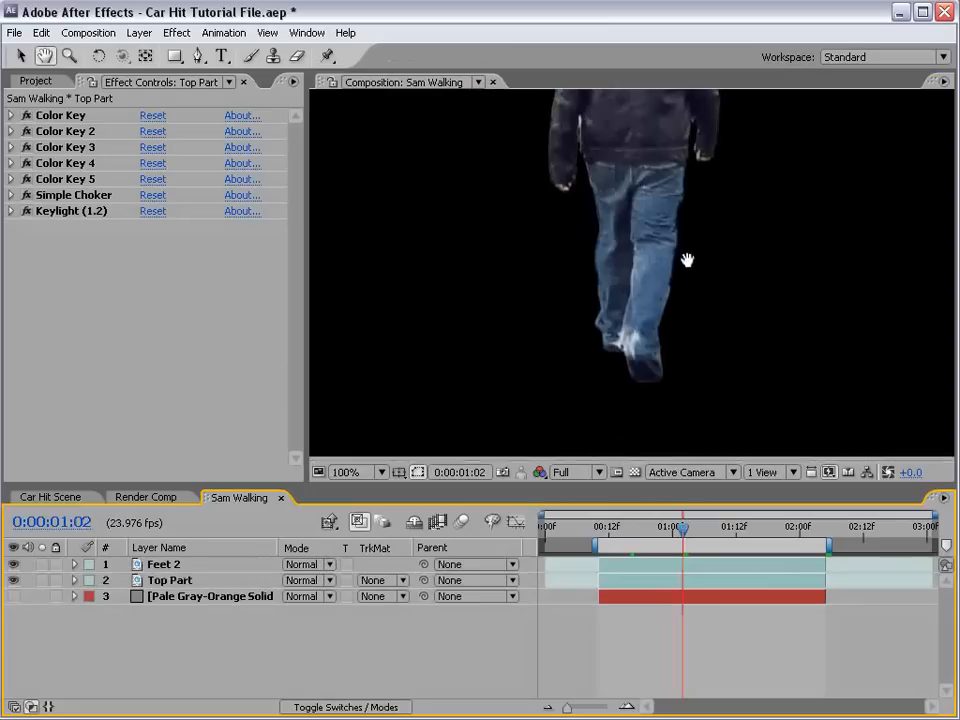
left_click_drag(688, 260, 689, 333)
left_click_drag(683, 537, 626, 553)
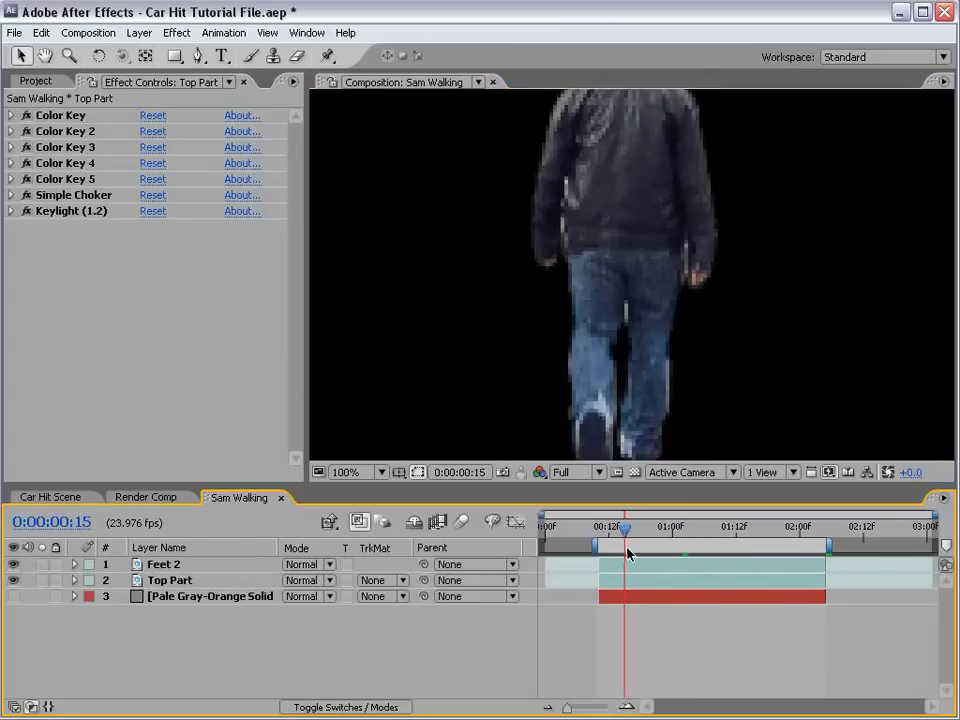
left_click(626, 579)
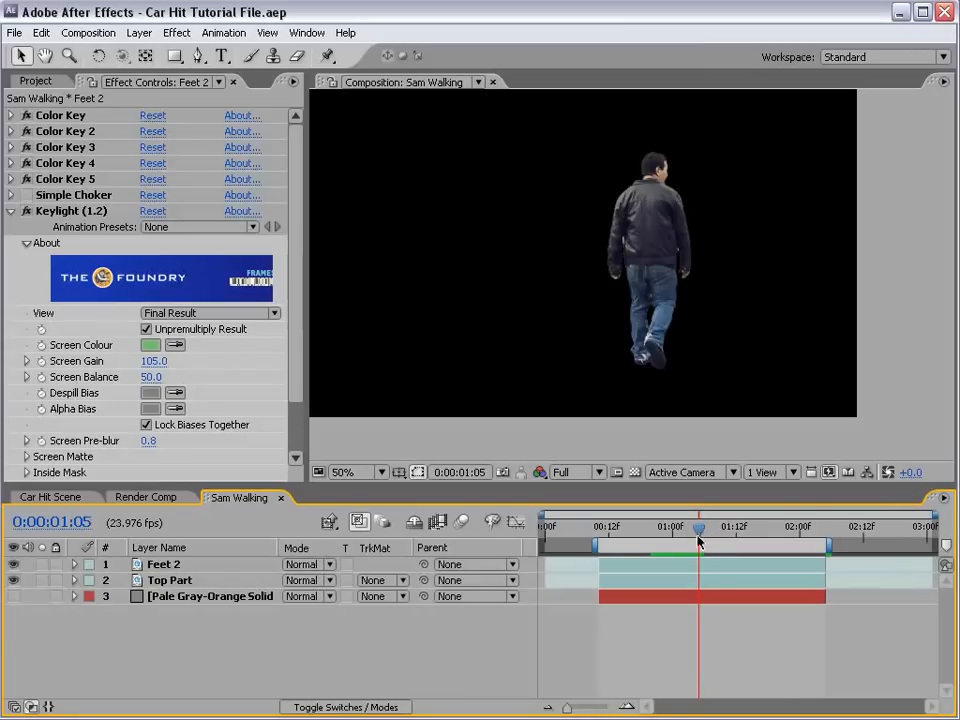
Make the Pale Gray-Orange Solid layer visible behind the man and duplicate the Feet 2 layer
left_click(14, 597)
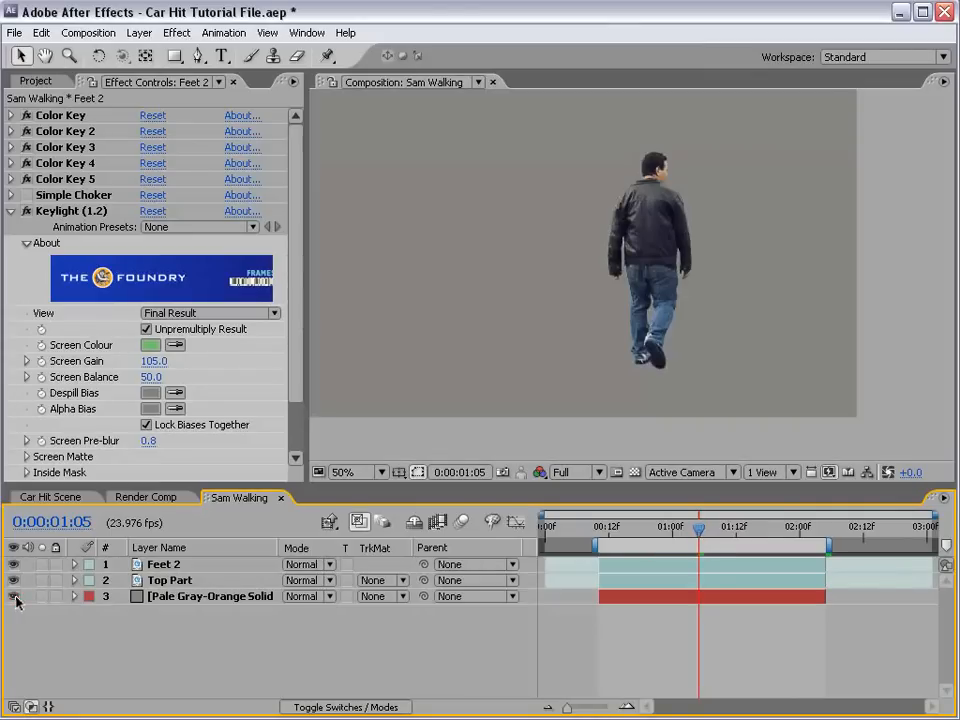
left_click(173, 567)
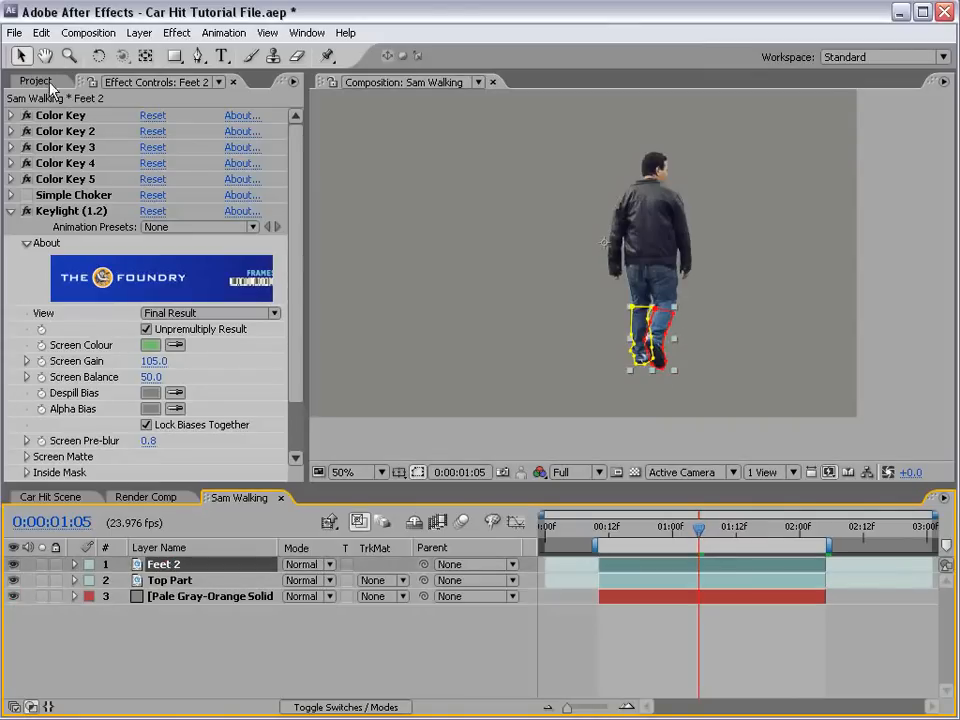
left_click(41, 33)
left_click(65, 197)
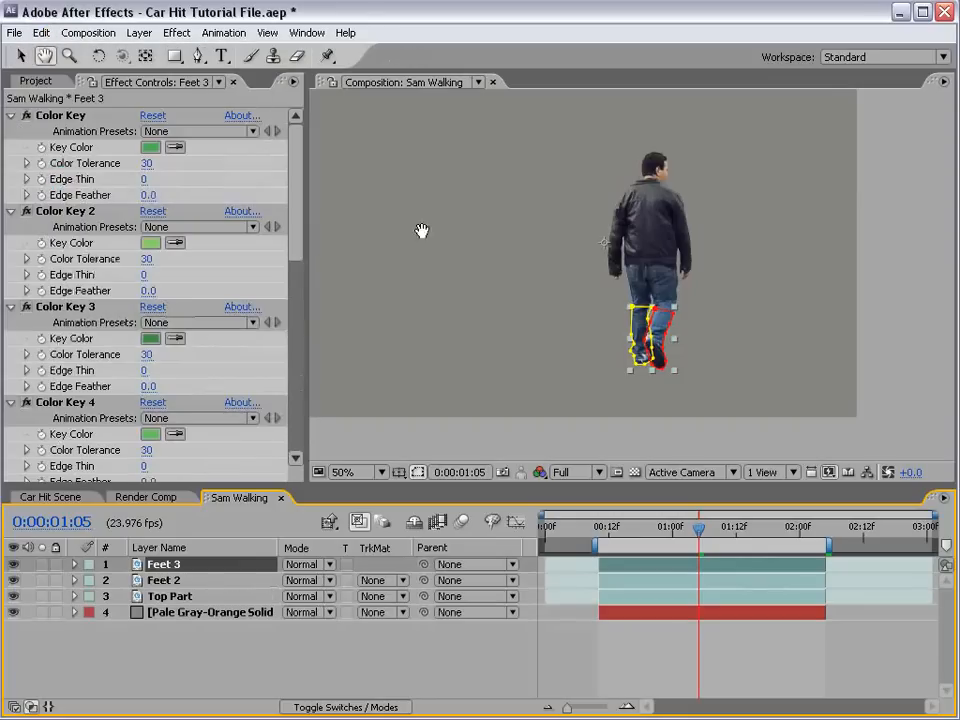
Reveal the mask path and feather properties of Feet 3 and try a Mask 1 feather of 70 pixels
scroll(664, 246, "up", 2)
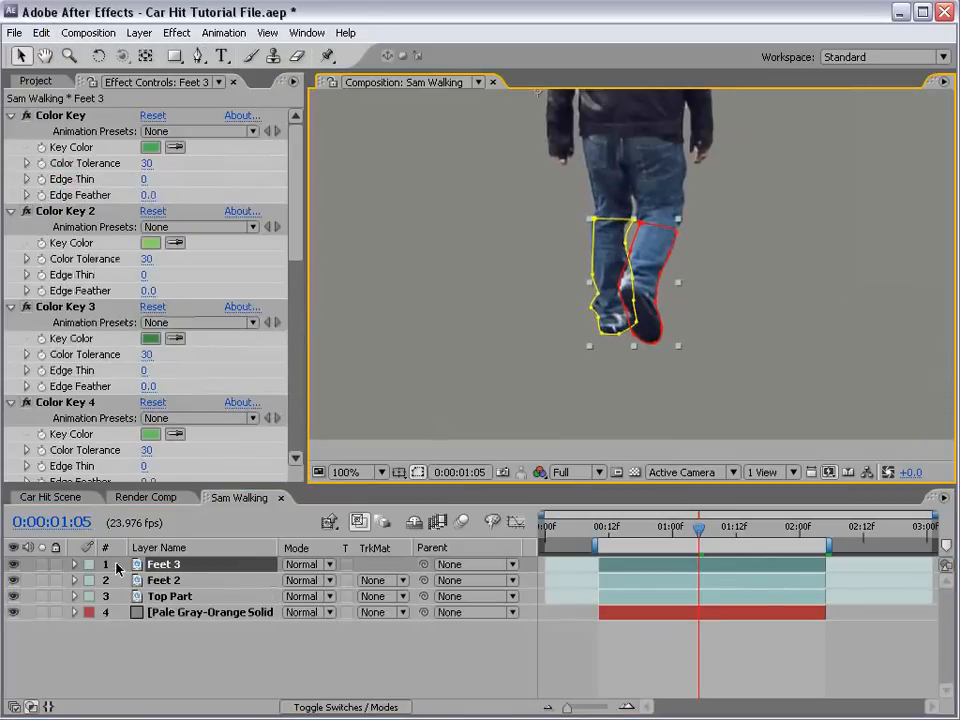
key("m")
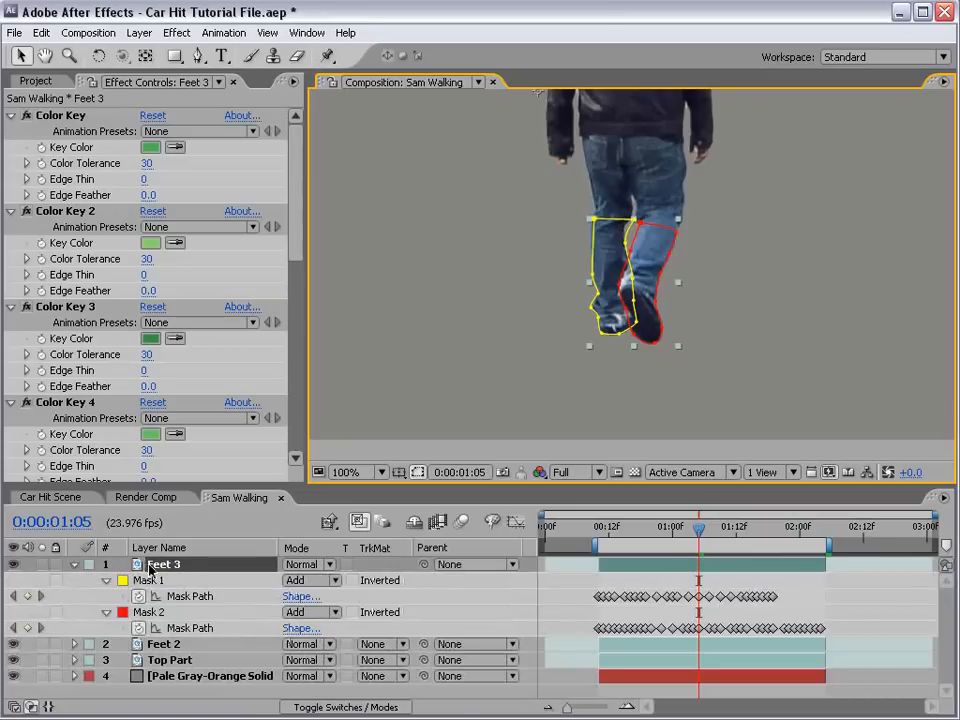
key("shift+f")
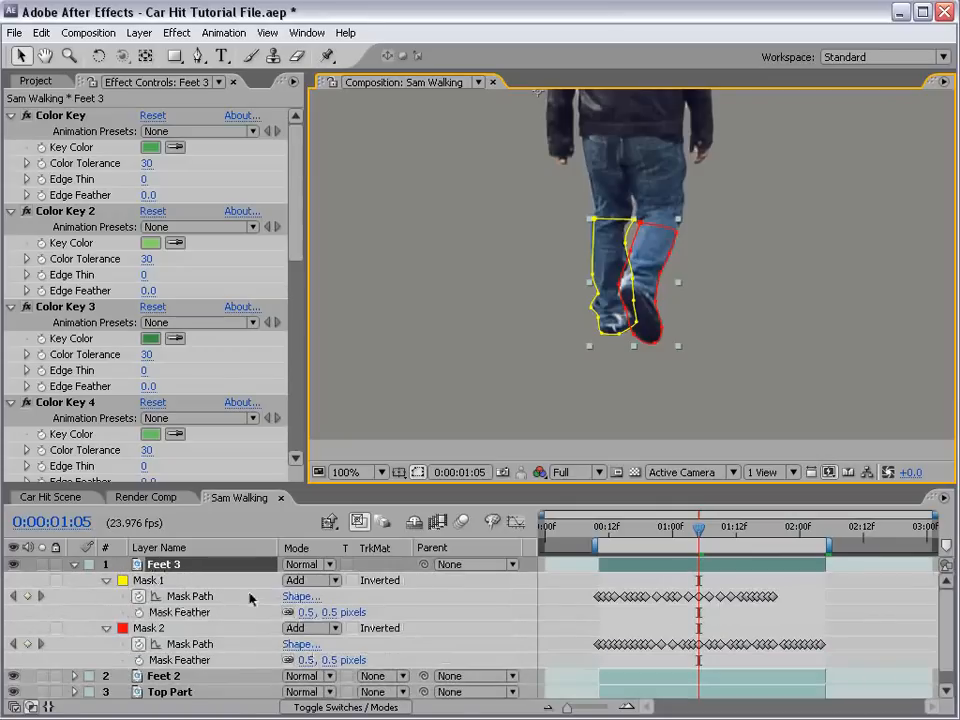
left_click_drag(324, 486, 310, 444)
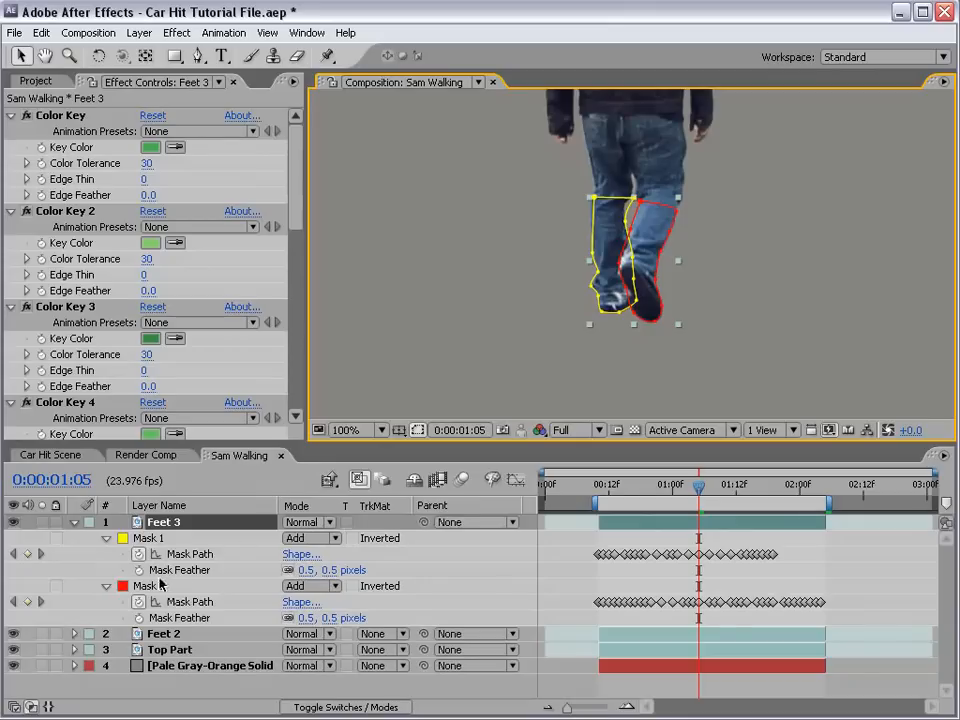
left_click_drag(318, 572, 370, 547)
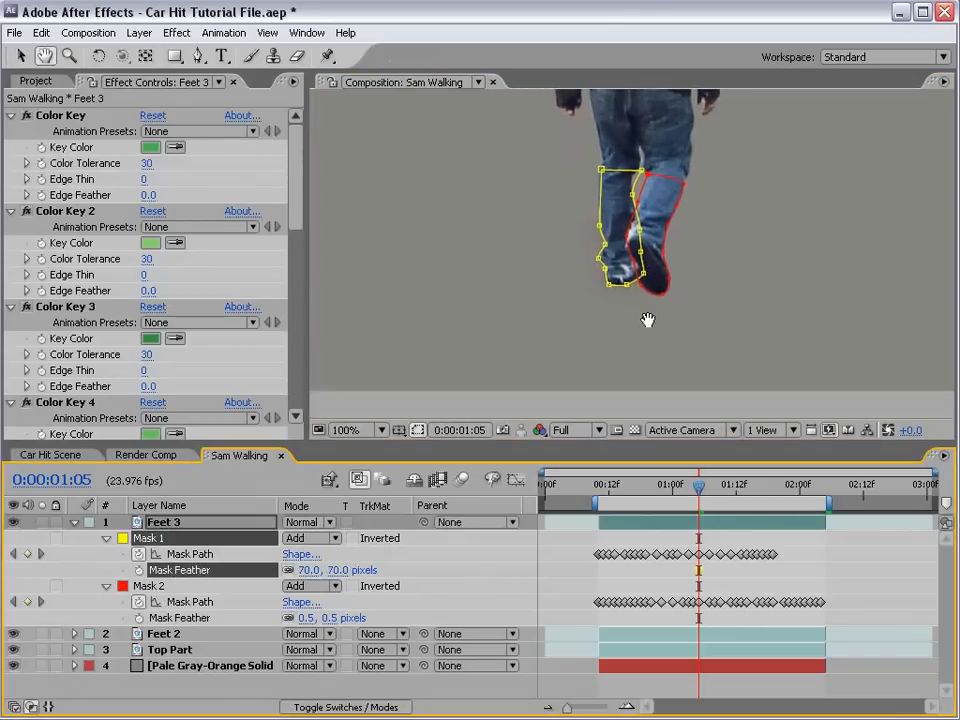
scroll(647, 321, "up", 1)
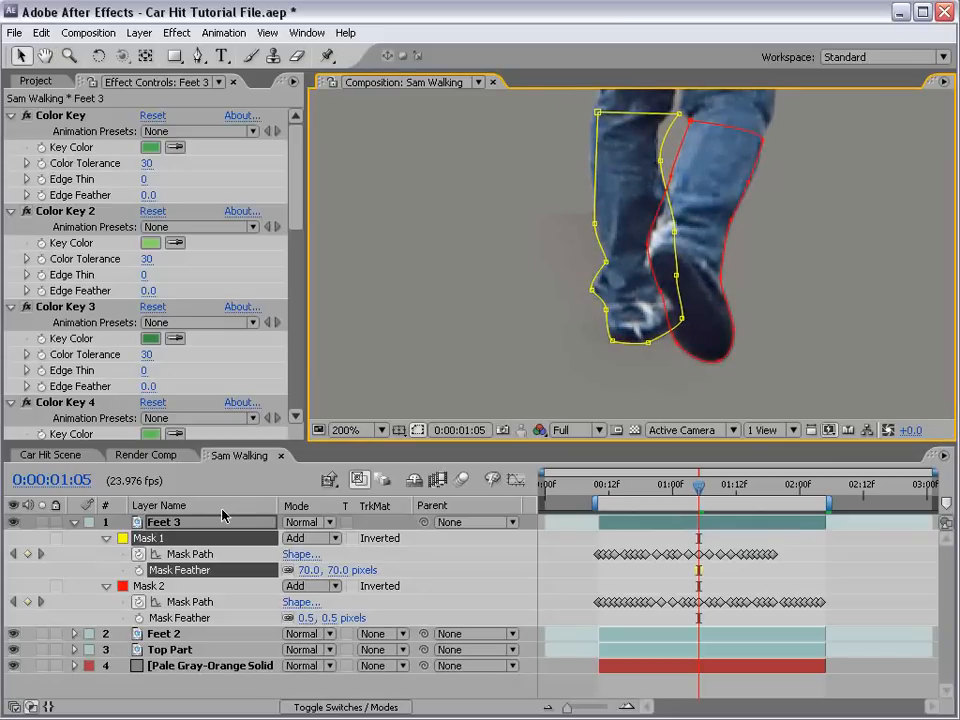
Set Mask 1 on Feet 3 to a feather of 24 pixels and an expansion of 11 pixels
key("m")
key("m")
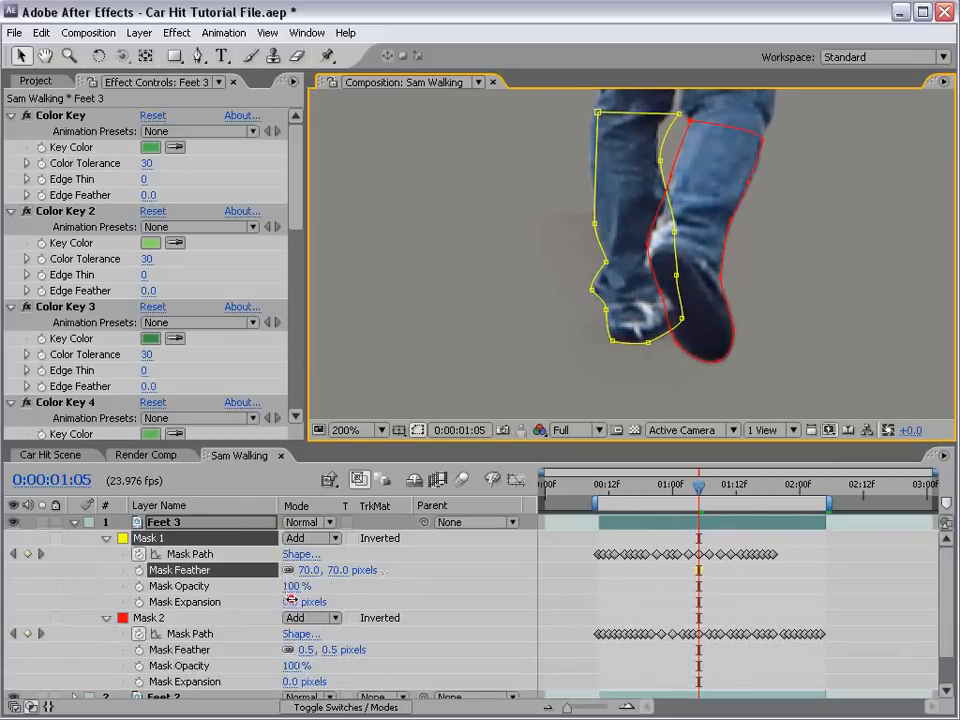
left_click_drag(290, 601, 188, 553)
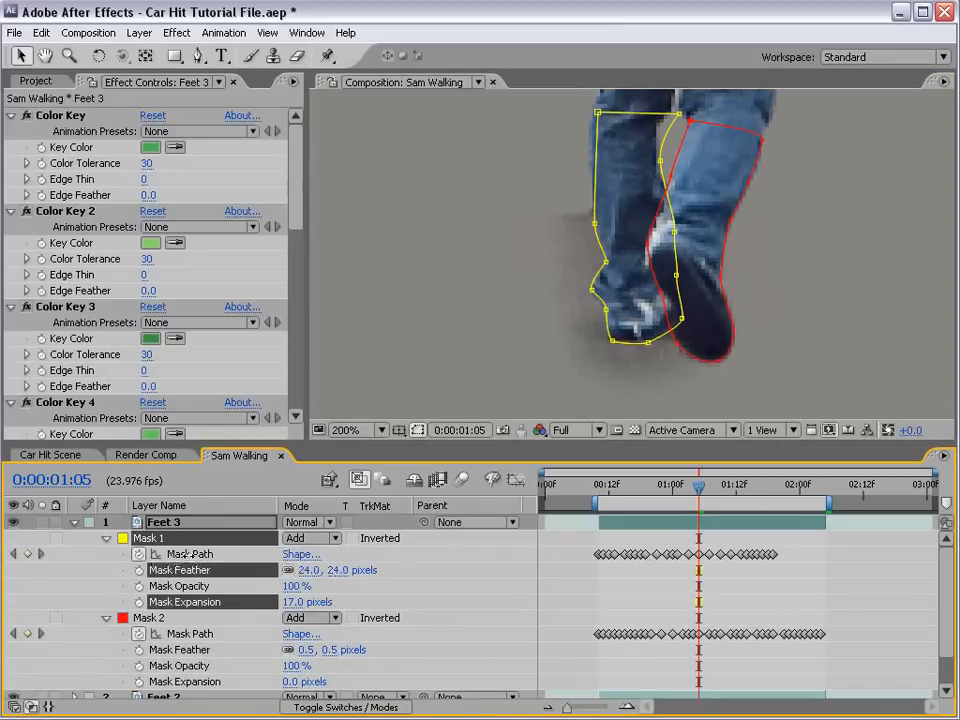
mouse_move(292, 602)
left_mouse_down()
mouse_move(257, 604)
mouse_move(296, 601)
mouse_move(288, 601)
left_mouse_up()
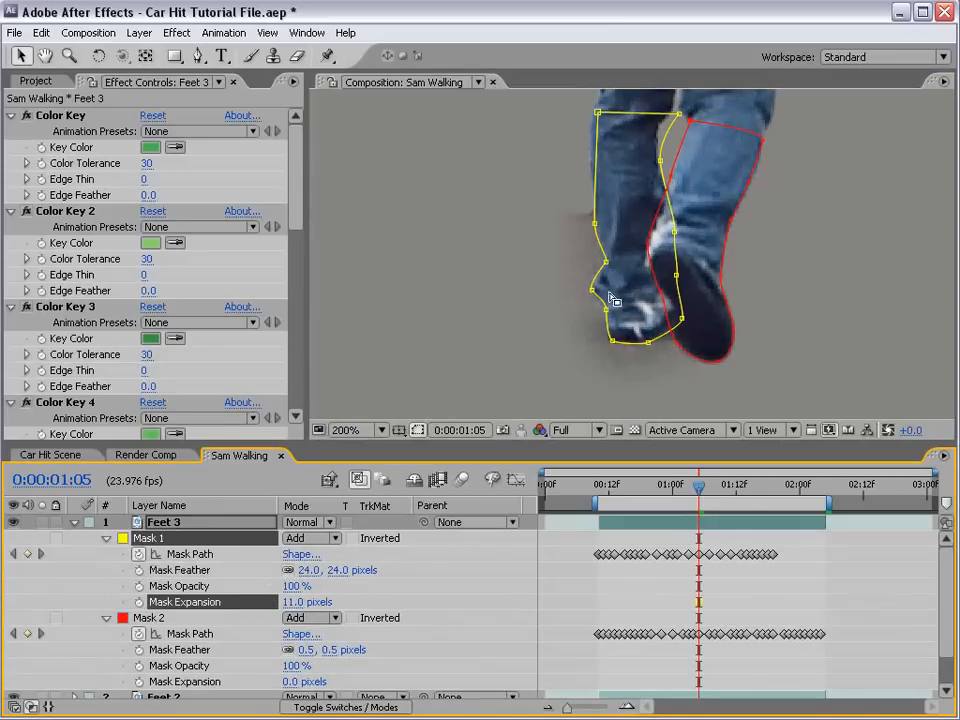
left_click(598, 584)
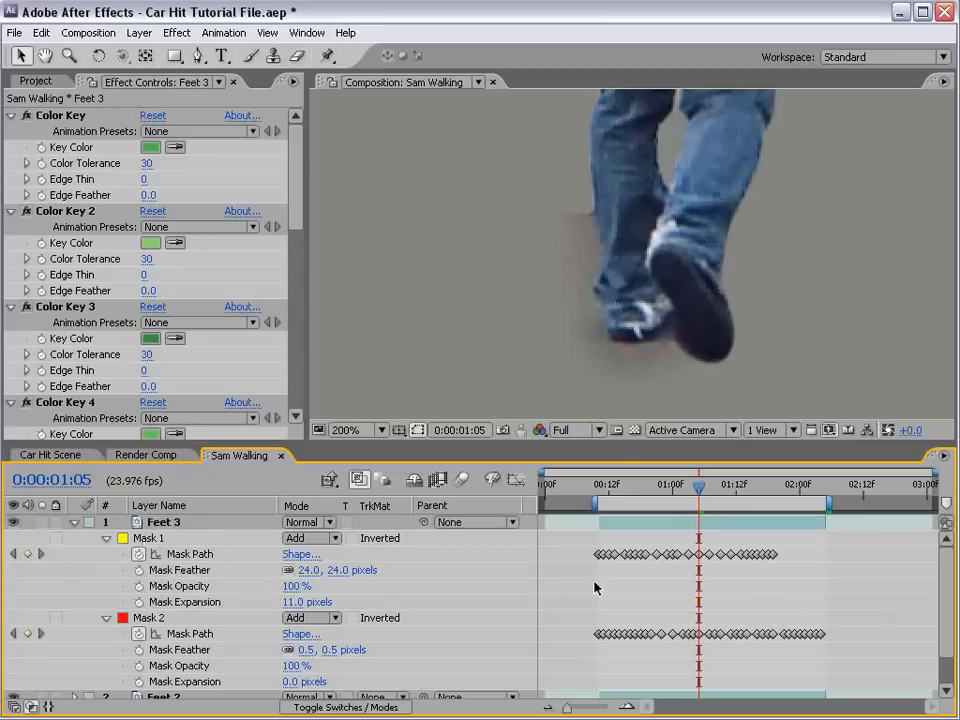
Set Mask 2 on Feet 3 to a feather of 25 pixels and an expansion of 16 pixels
left_click(635, 523)
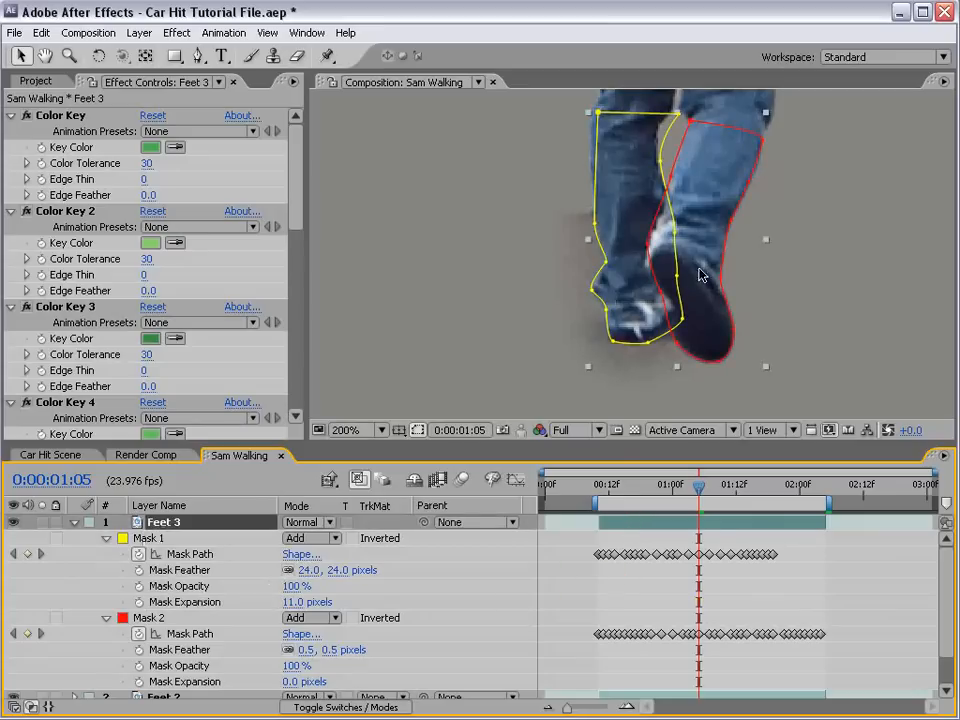
left_click(327, 651)
type("25")
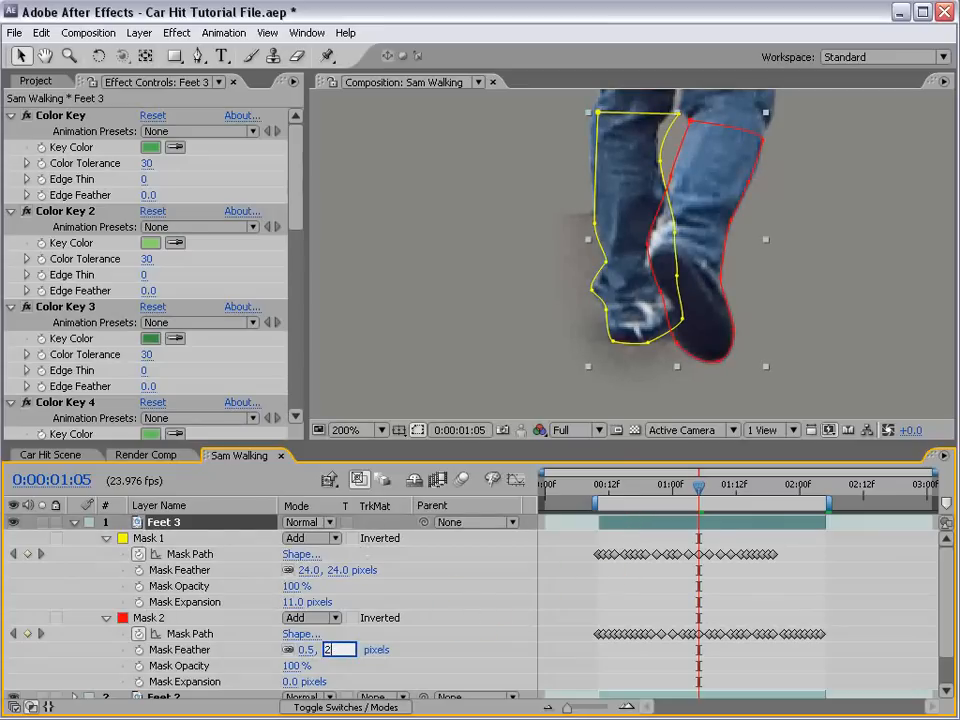
key("Return")
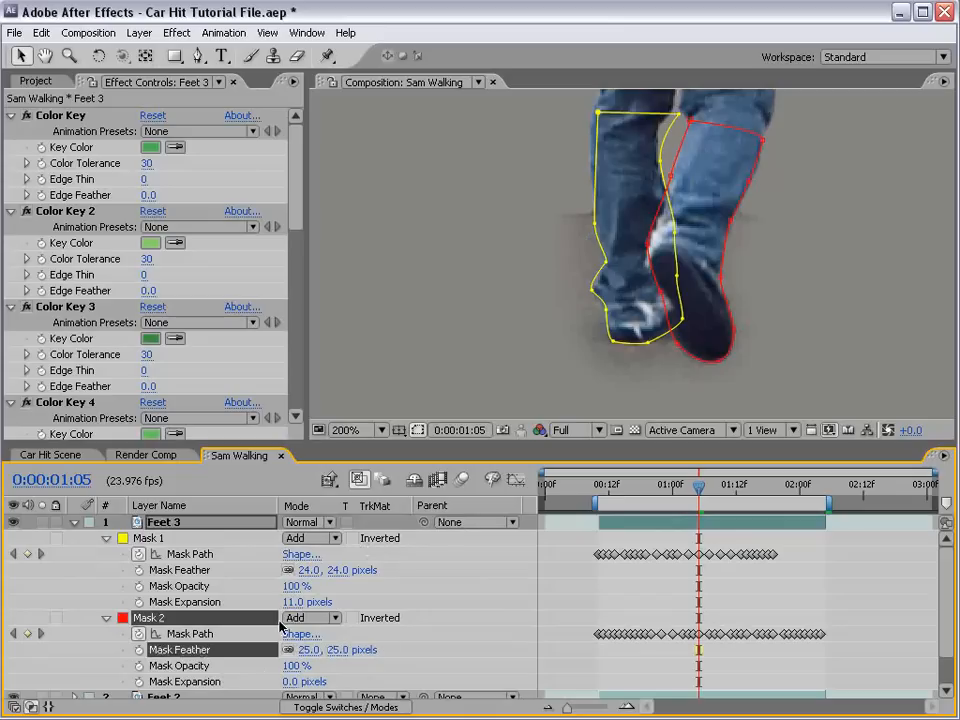
left_click(296, 675)
left_click_drag(296, 673, 294, 666)
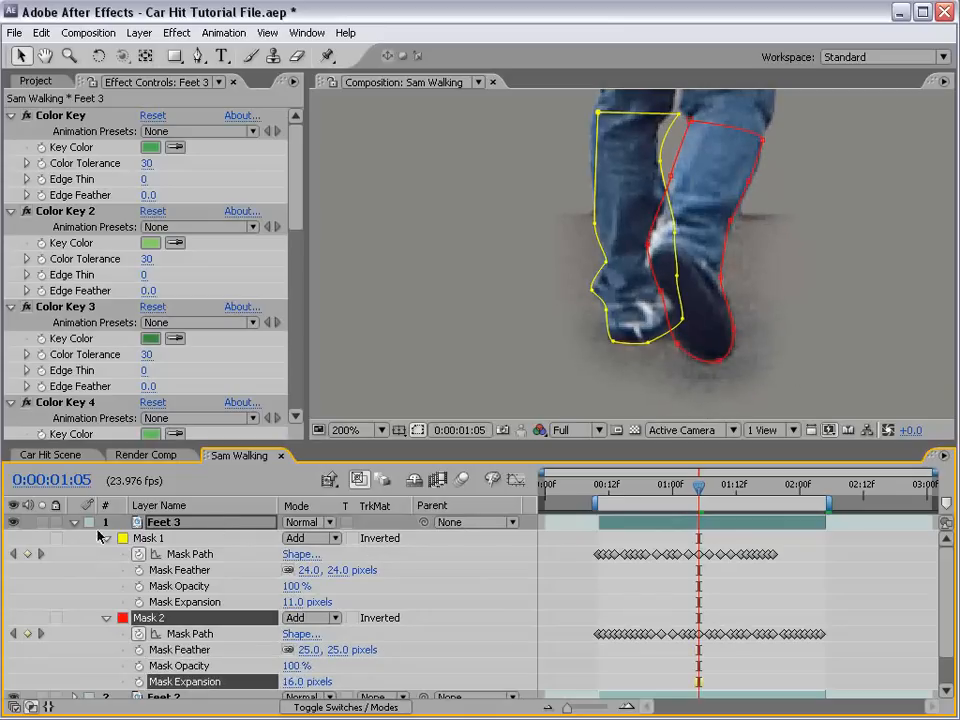
Collapse the Feet 3 layer's properties and solo that layer to view its feathered ground area alone
left_click(73, 523)
left_click(140, 522)
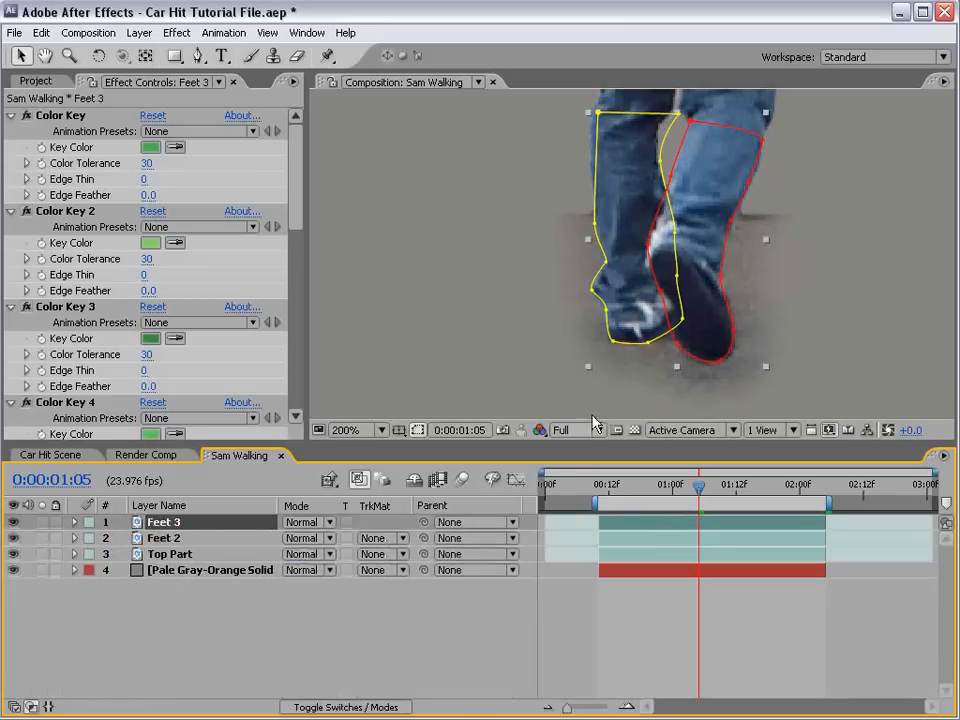
left_click(180, 539)
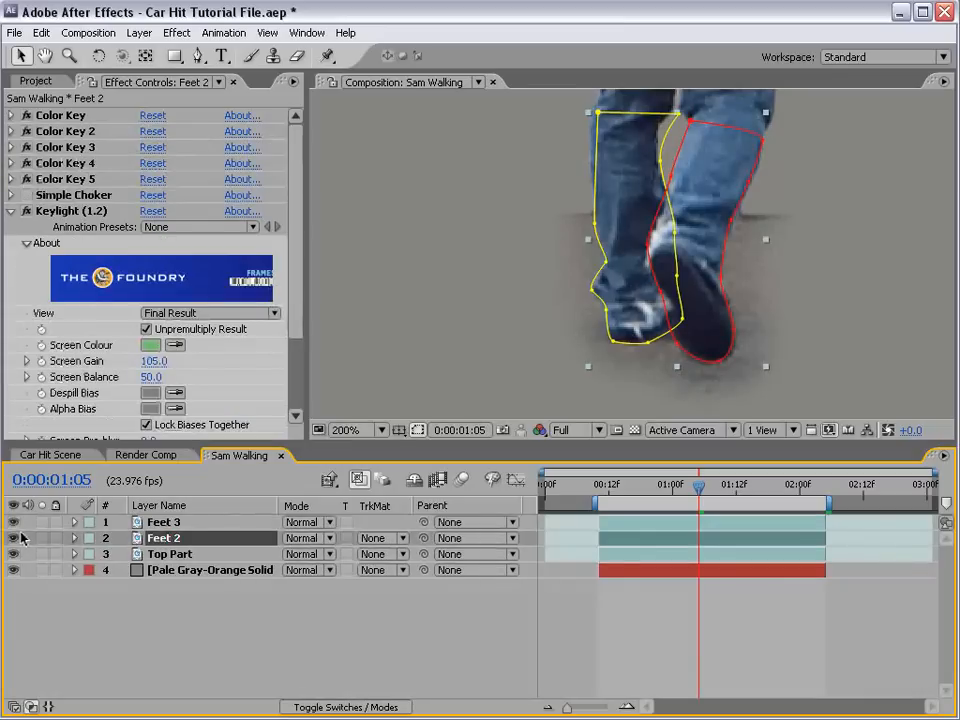
left_click(43, 521)
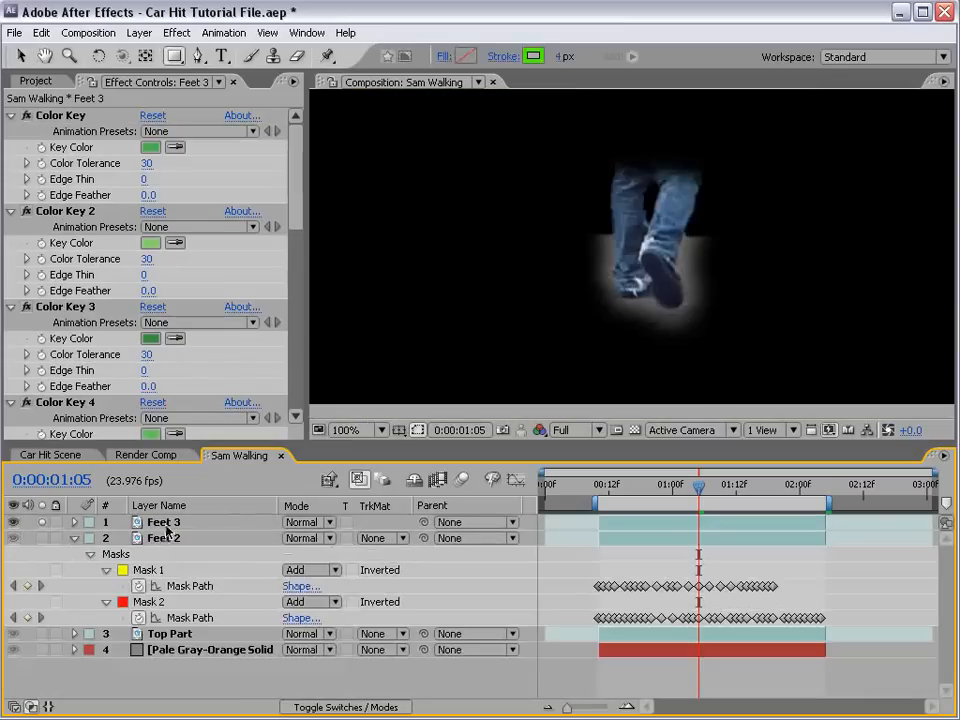
Rename the Feet 3 layer as Shadow
key("Return")
type("Shadow")
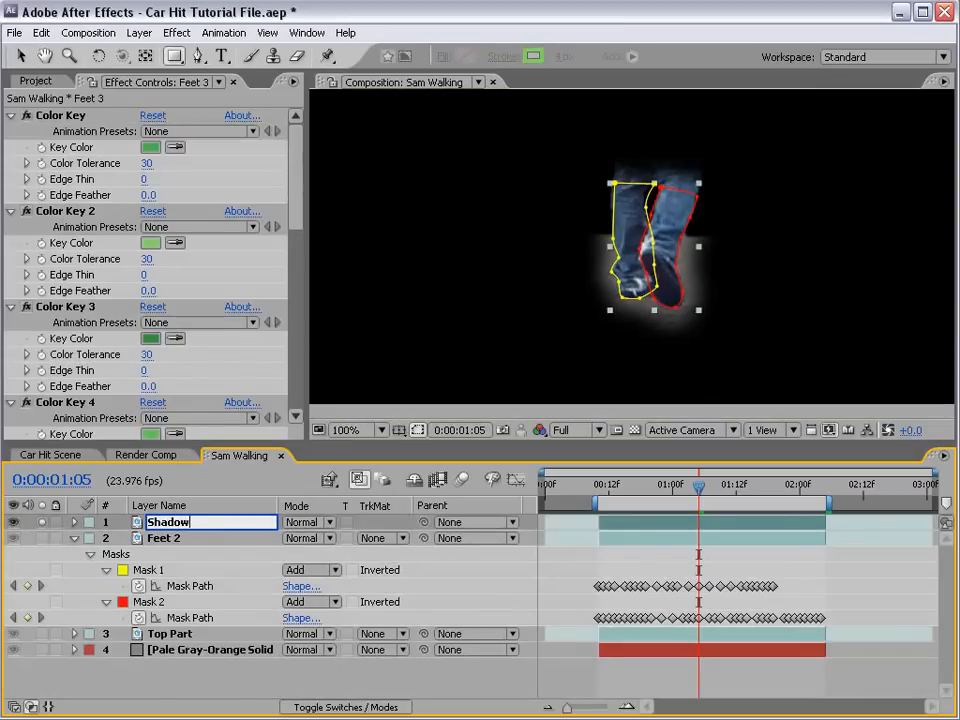
key("Return")
Draw a wide rectangular mask over the legs above the shoes on the Shadow layer and set its mode to Subtract
left_click(175, 58)
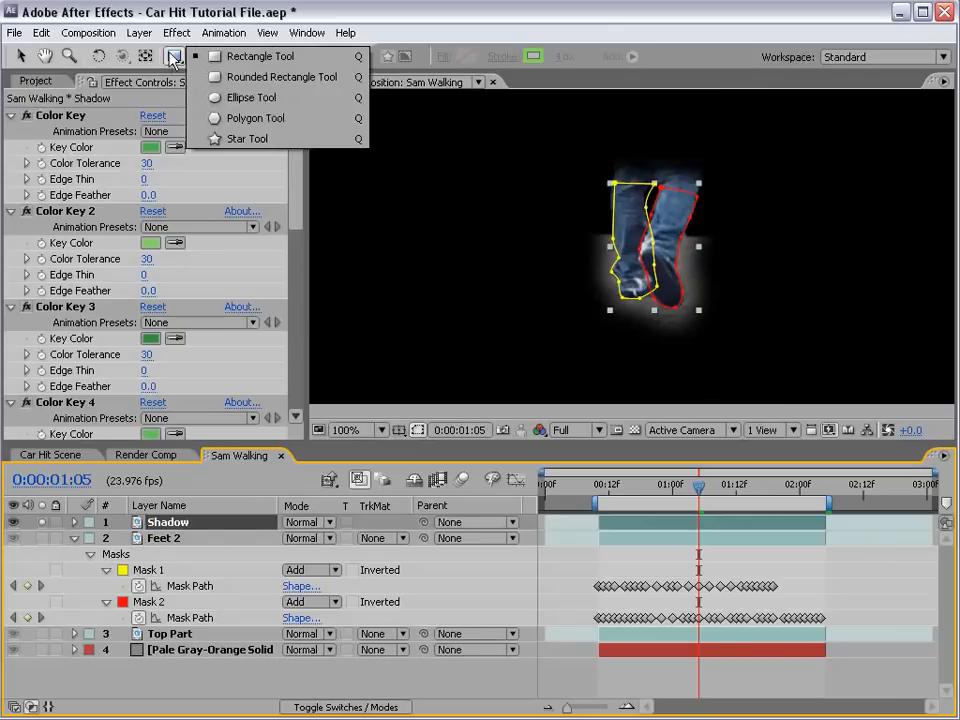
left_click(241, 60)
left_click_drag(417, 120, 827, 247)
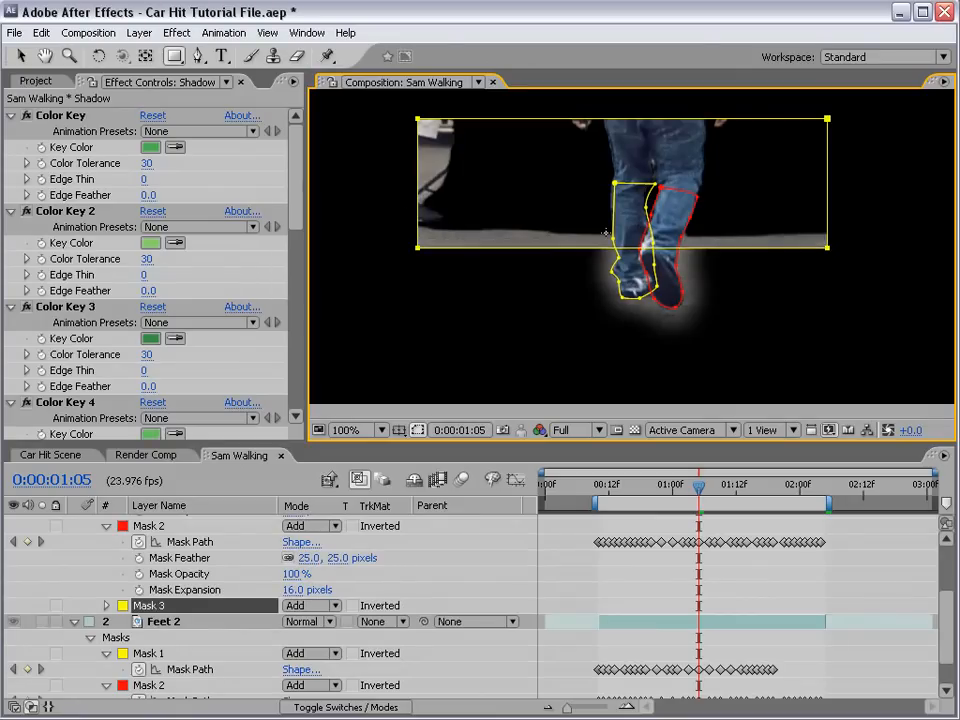
left_click(308, 605)
left_click(310, 620)
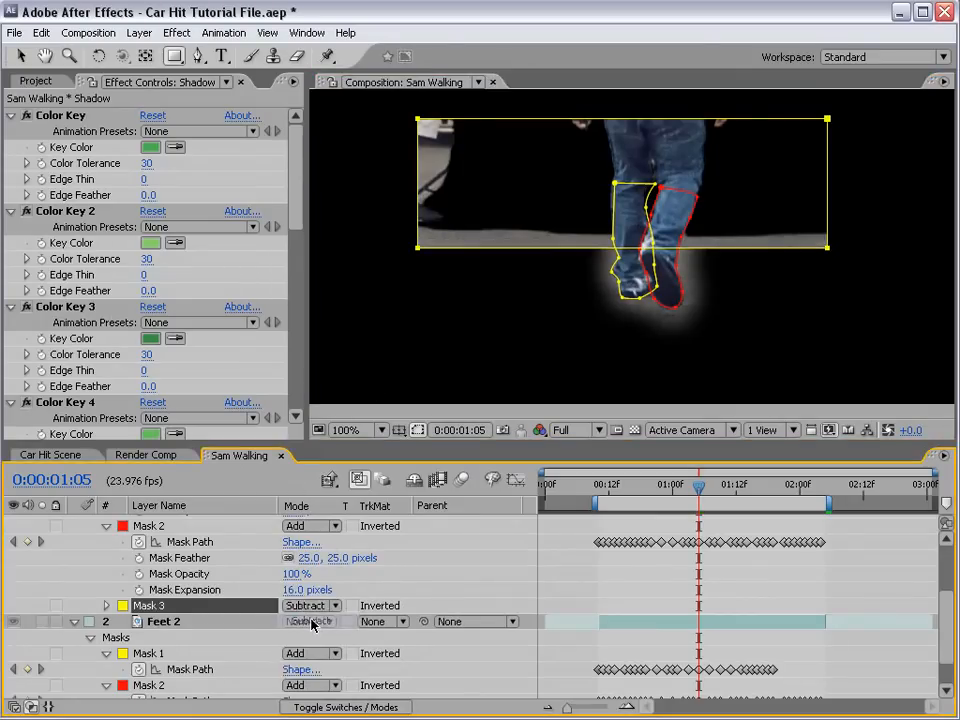
Set Mask 3's feather on the Shadow layer to 38 pixels and pull the rectangle's lower-right corner slightly downward
key("f")
key("f")
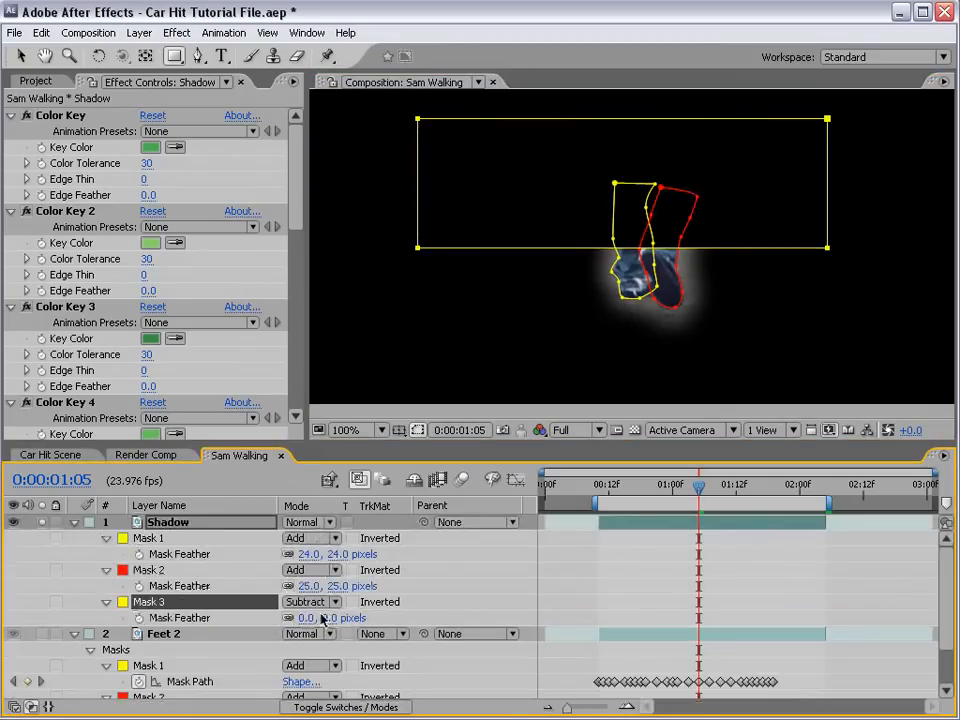
left_click_drag(322, 619, 345, 610)
key("v")
left_click_drag(828, 249, 838, 269)
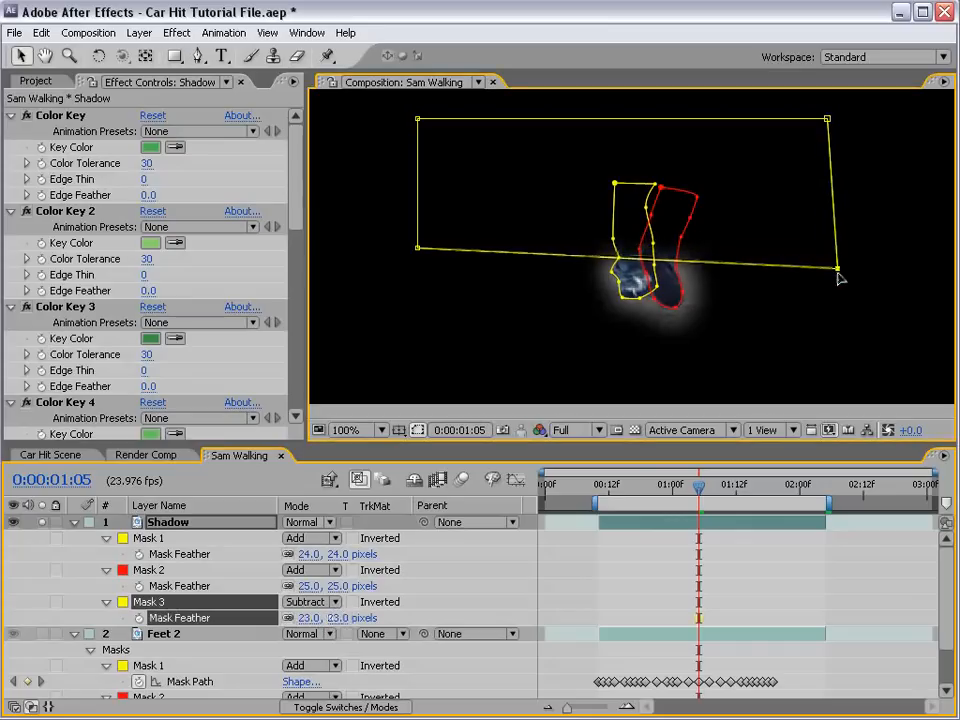
left_click_drag(330, 618, 348, 610)
left_click(669, 549)
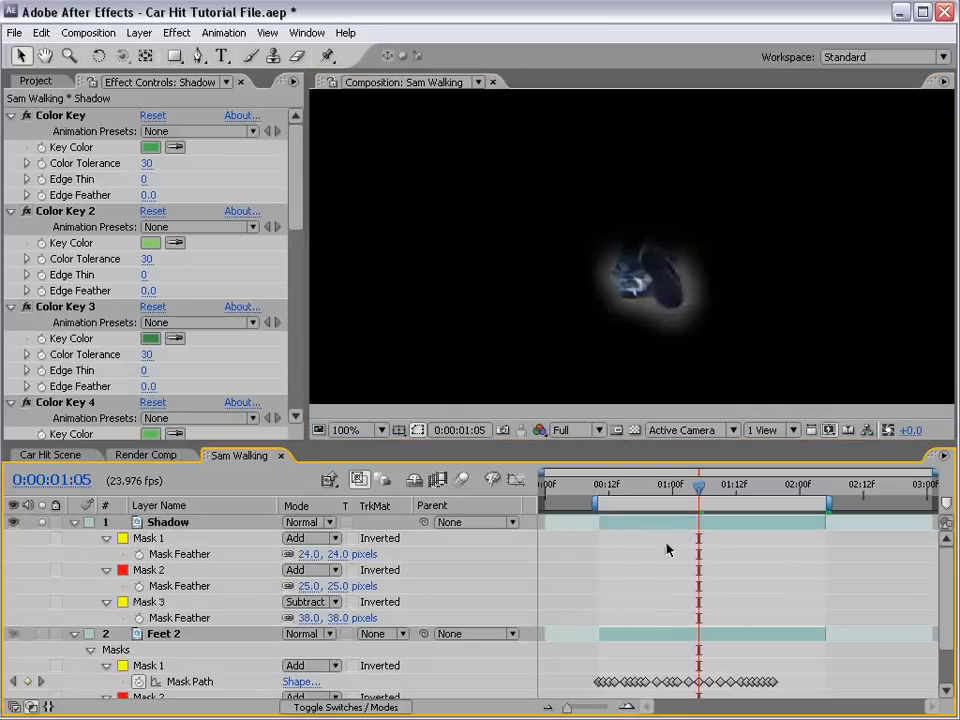
Move the Shadow layer directly below Feet 2 and collapse the properties of both layers
left_click(73, 523)
left_click_drag(150, 522, 178, 595)
left_click(220, 675)
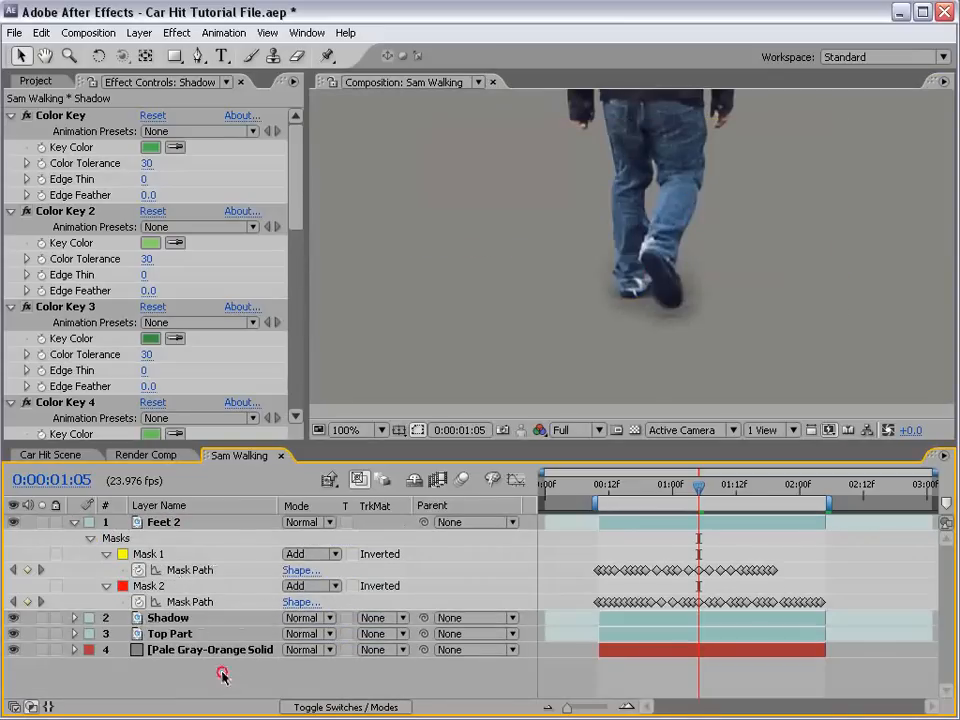
left_click(73, 522)
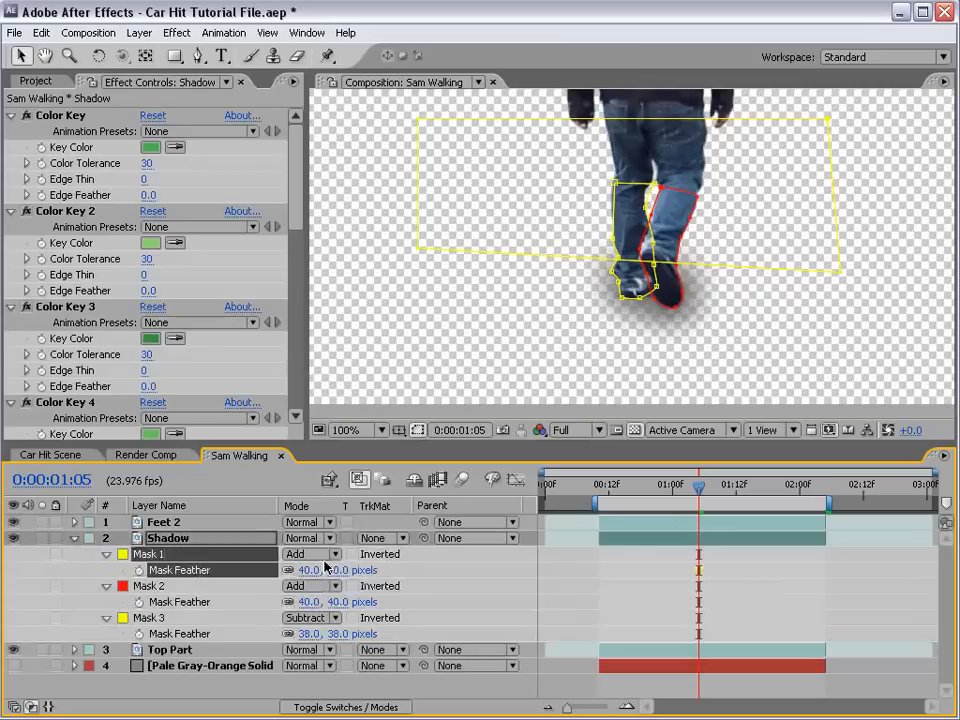
Collapse the Shadow layer's mask properties, duplicate the layer, and check the doubled foot shadow at 0:00:01:04
left_click(80, 539)
key("ctrl+d")
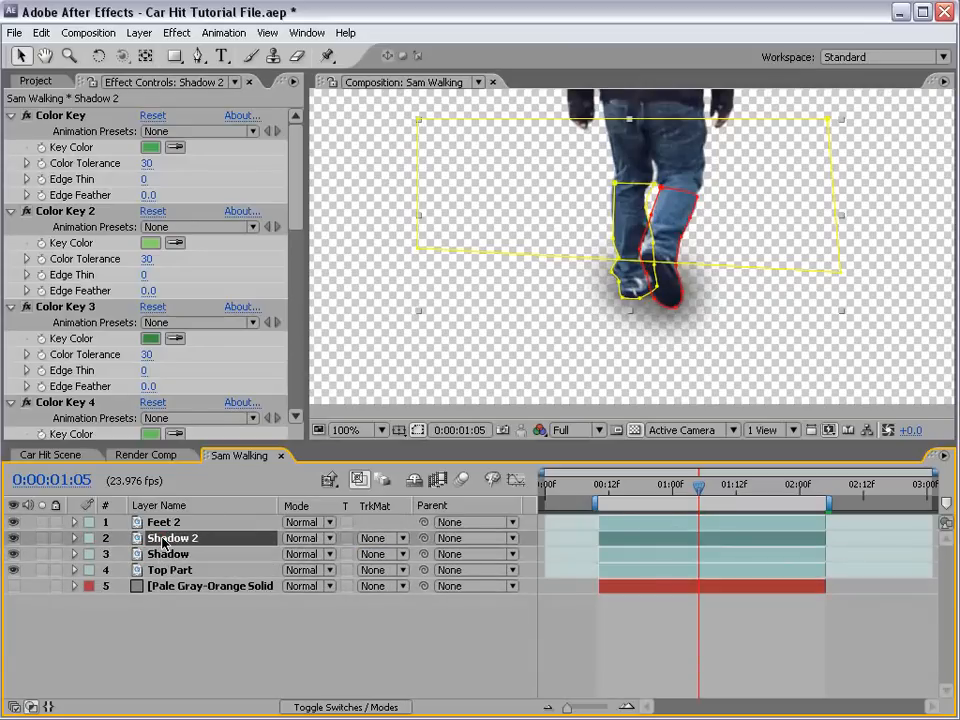
left_click(638, 630)
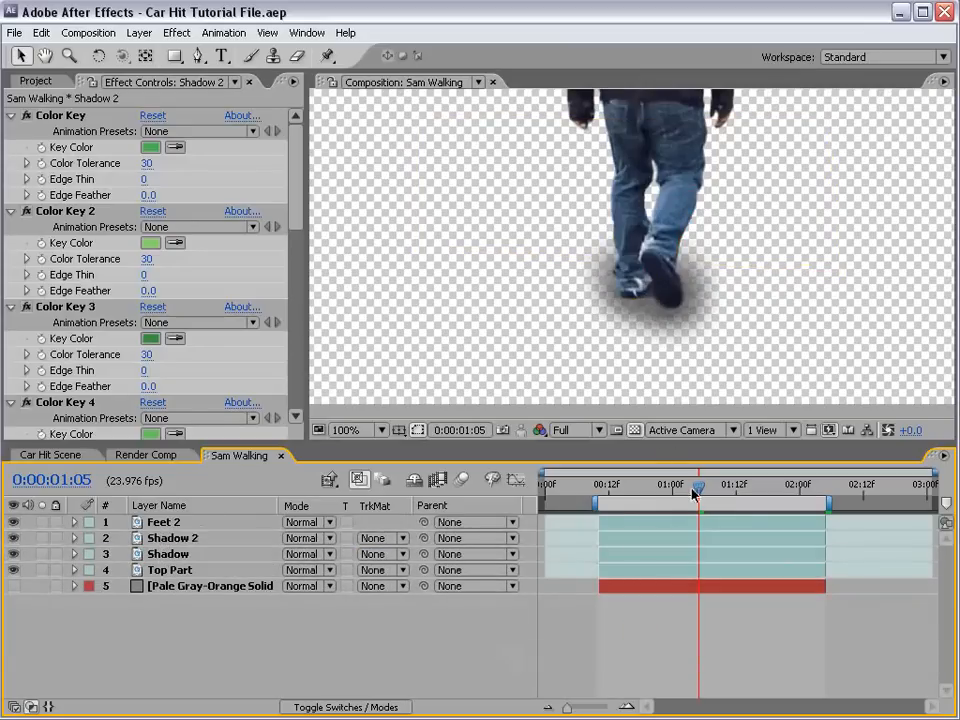
mouse_move(697, 492)
left_mouse_down()
mouse_move(627, 512)
mouse_move(742, 508)
mouse_move(693, 514)
left_mouse_up()
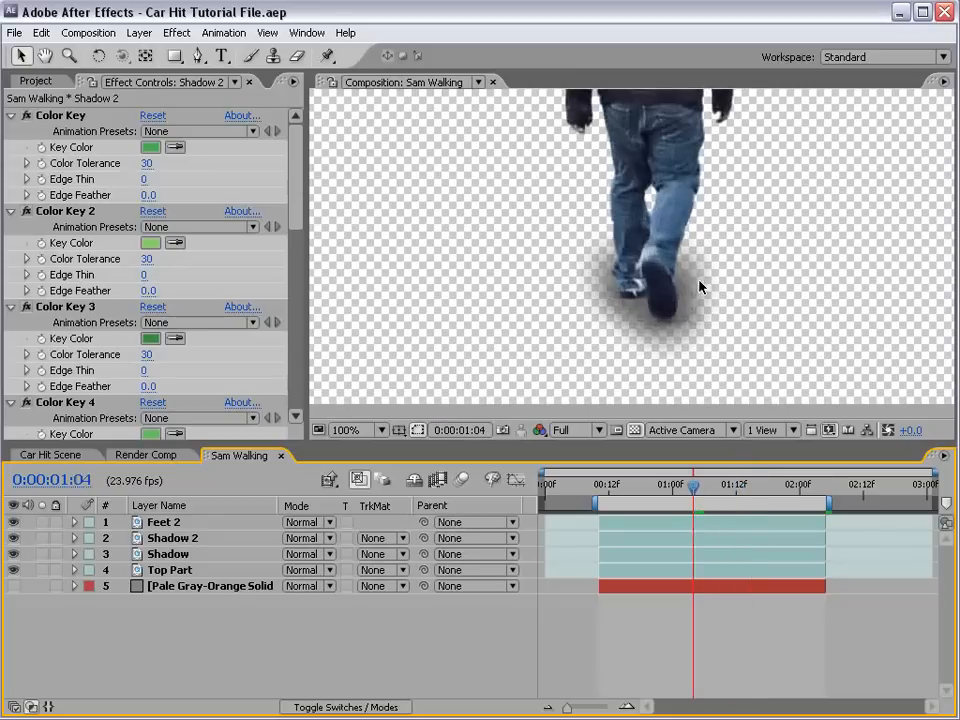
Open Render Comp and set the Sam Walking layer's opacity to 100%
left_click(148, 456)
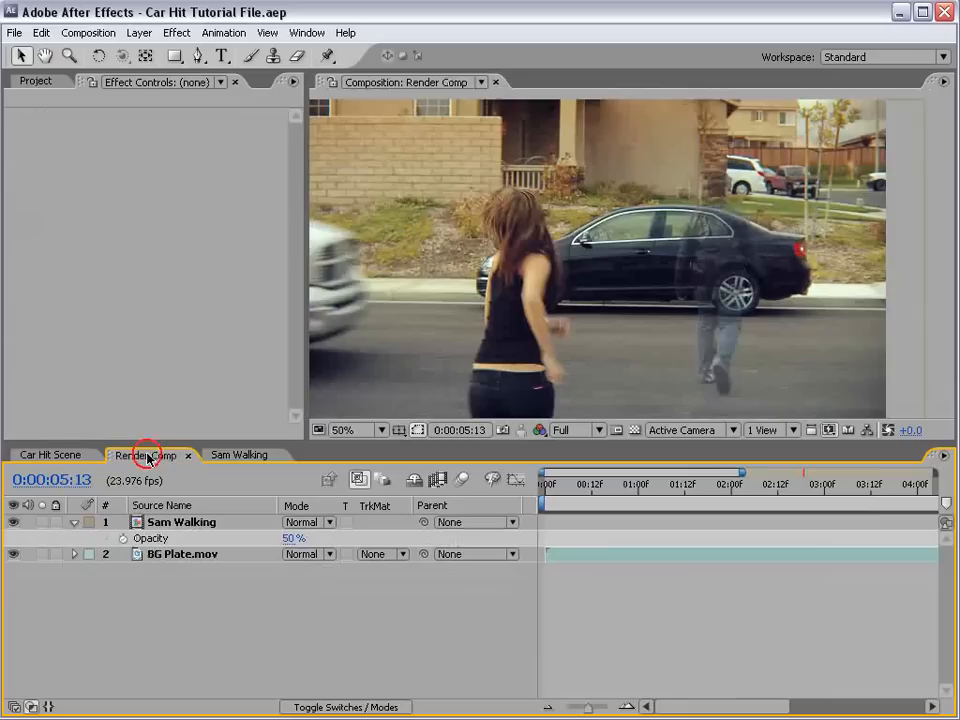
key("h")
left_click_drag(722, 373, 664, 373)
left_click_drag(753, 614, 656, 638)
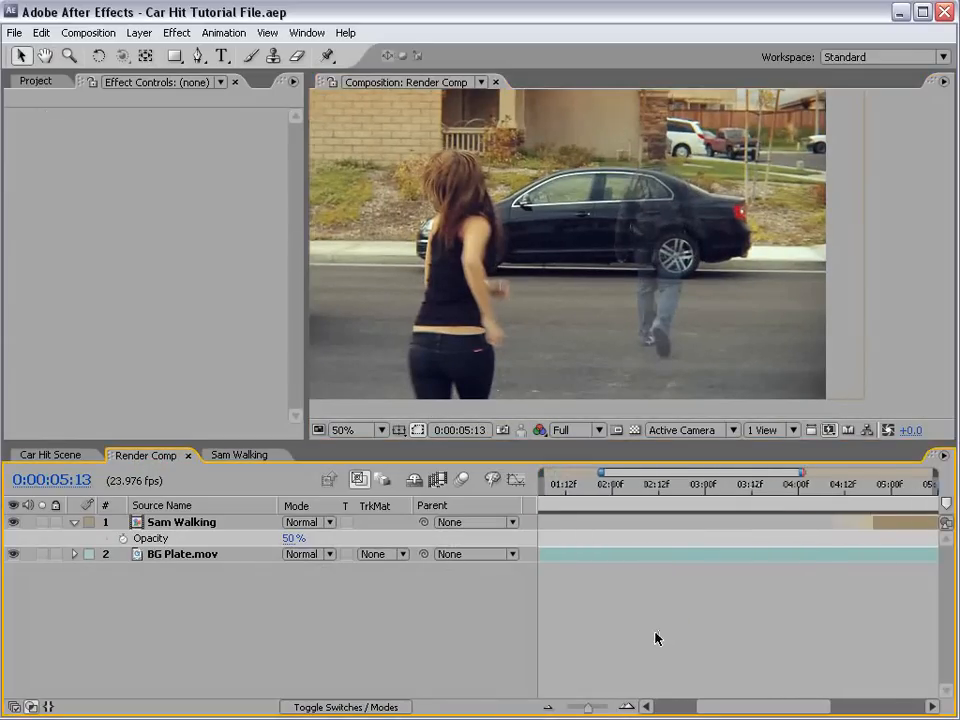
key("minus")
key("space")
left_click_drag(739, 617, 700, 616)
left_click_drag(288, 541, 380, 541)
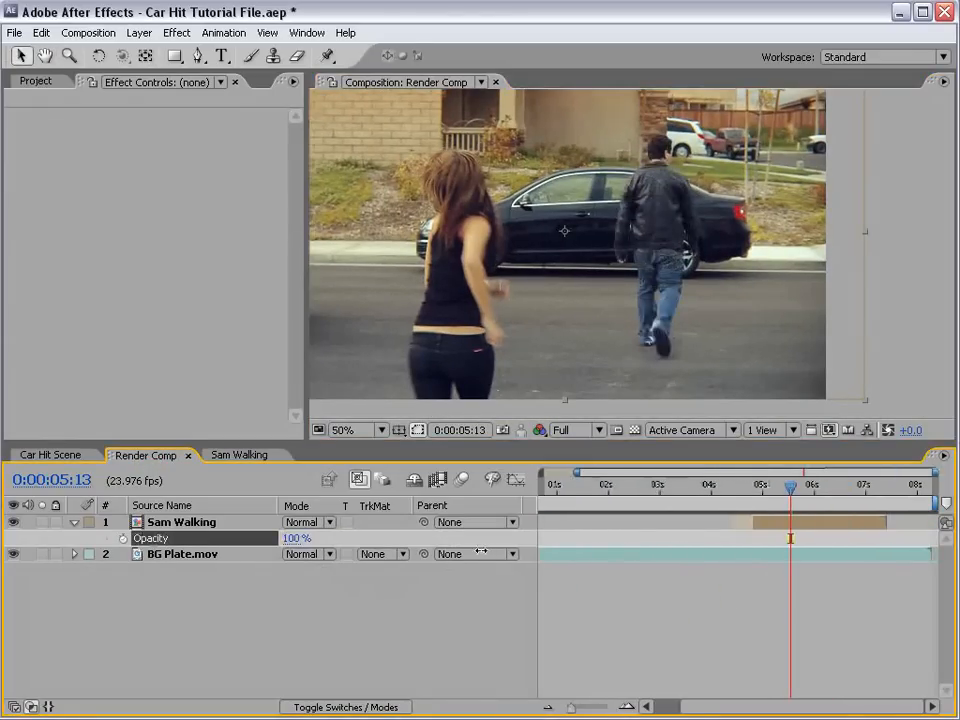
Examine the man's feet and shadow against the plate, then review the truck's approach up to the impact at 0:00:06:01
scroll(651, 343, "up", 3)
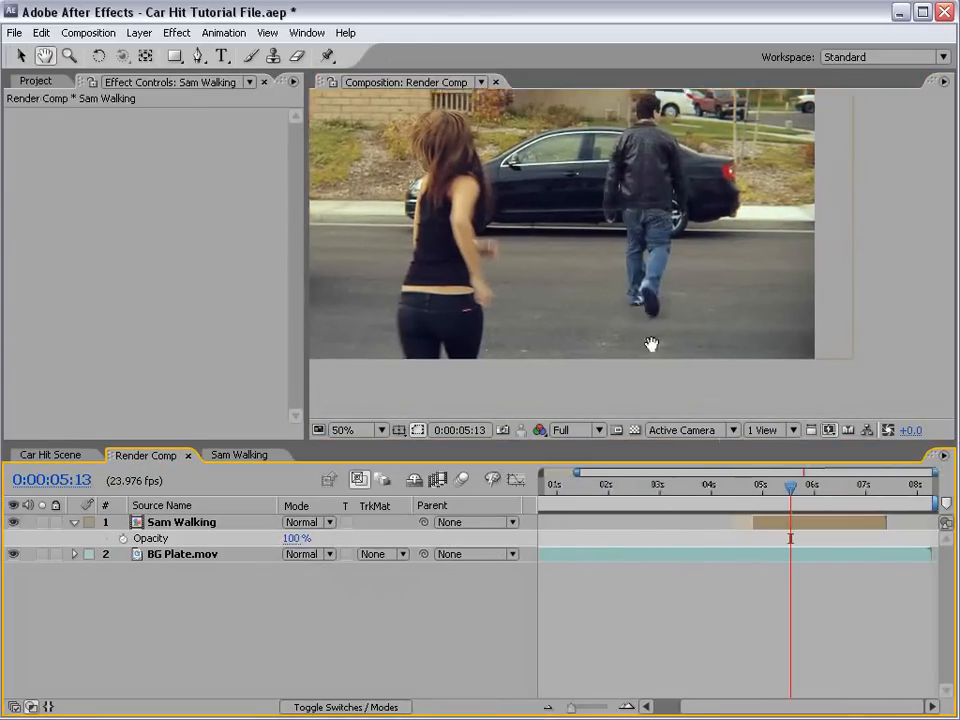
left_click_drag(811, 487, 767, 488)
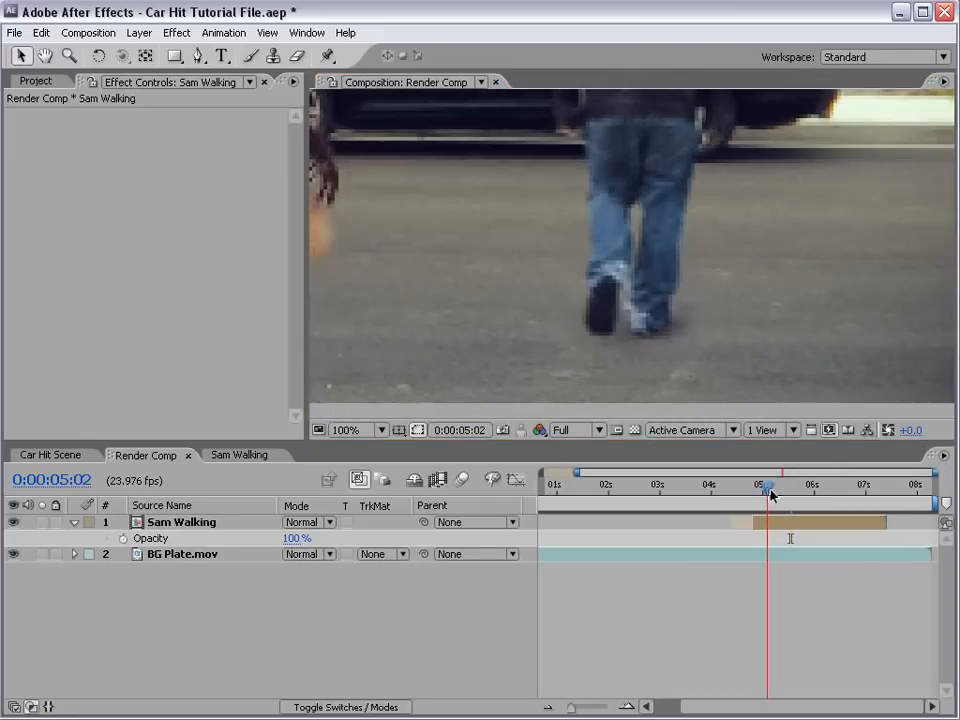
scroll(708, 310, "down", 2)
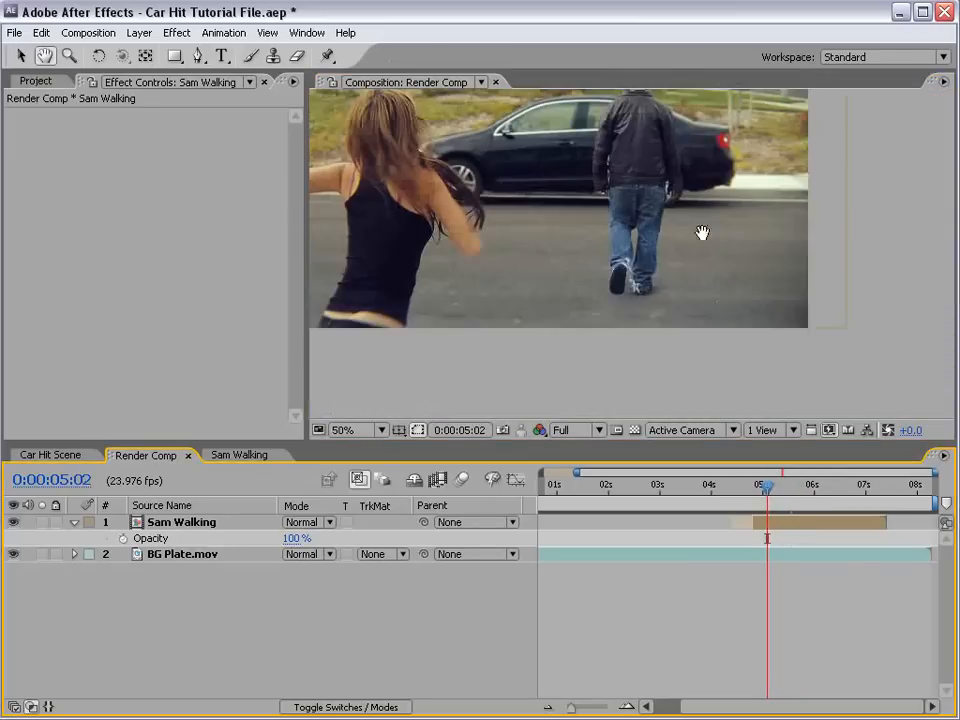
left_click(771, 489)
left_click_drag(772, 492, 796, 492)
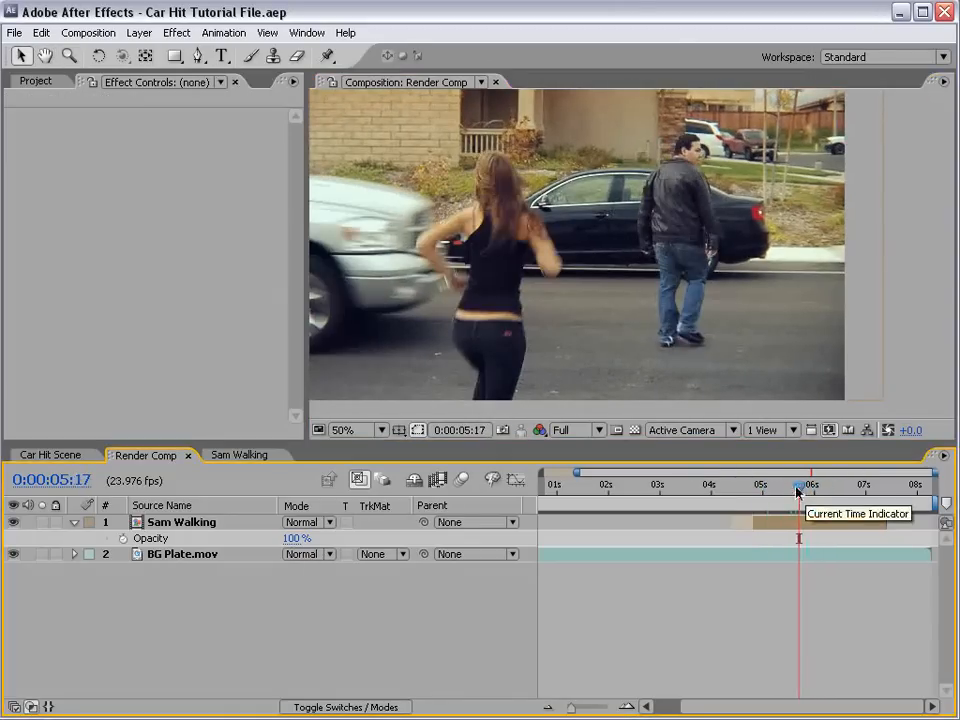
left_click_drag(797, 490, 813, 487)
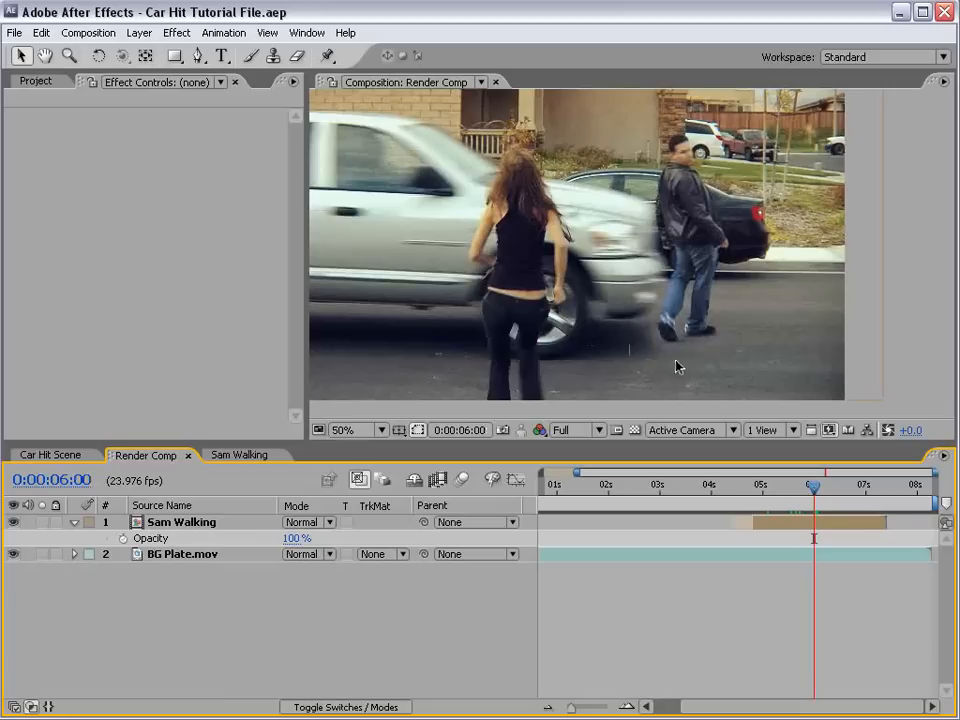
key("Page_Down")
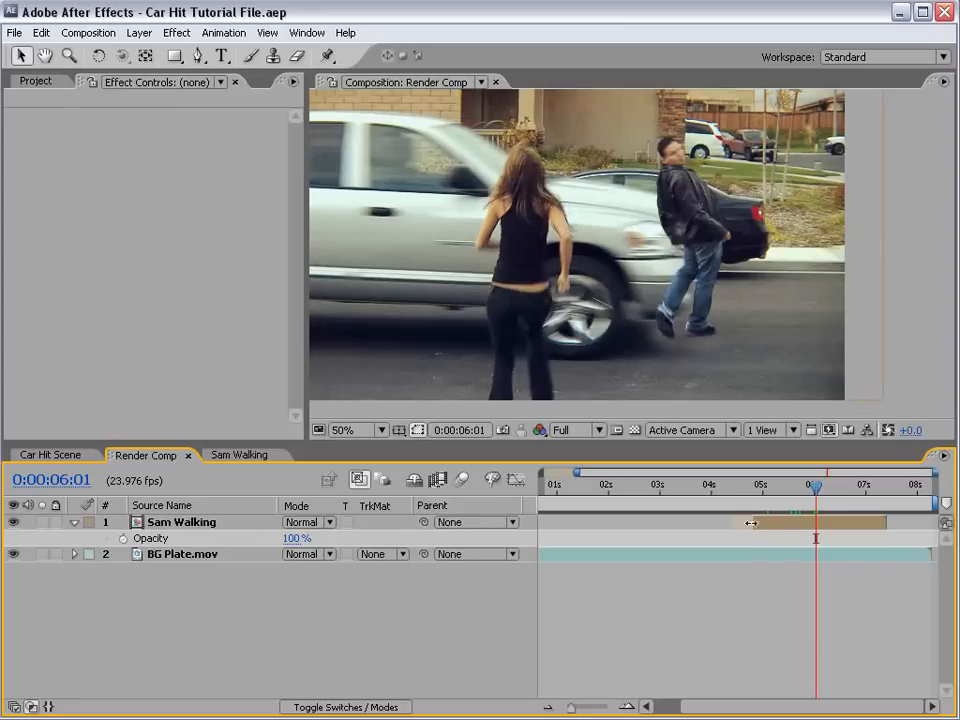
Pre-compose the Sam Walking layer as Sam Composite, moving all attributes into the new composition
left_click(784, 523)
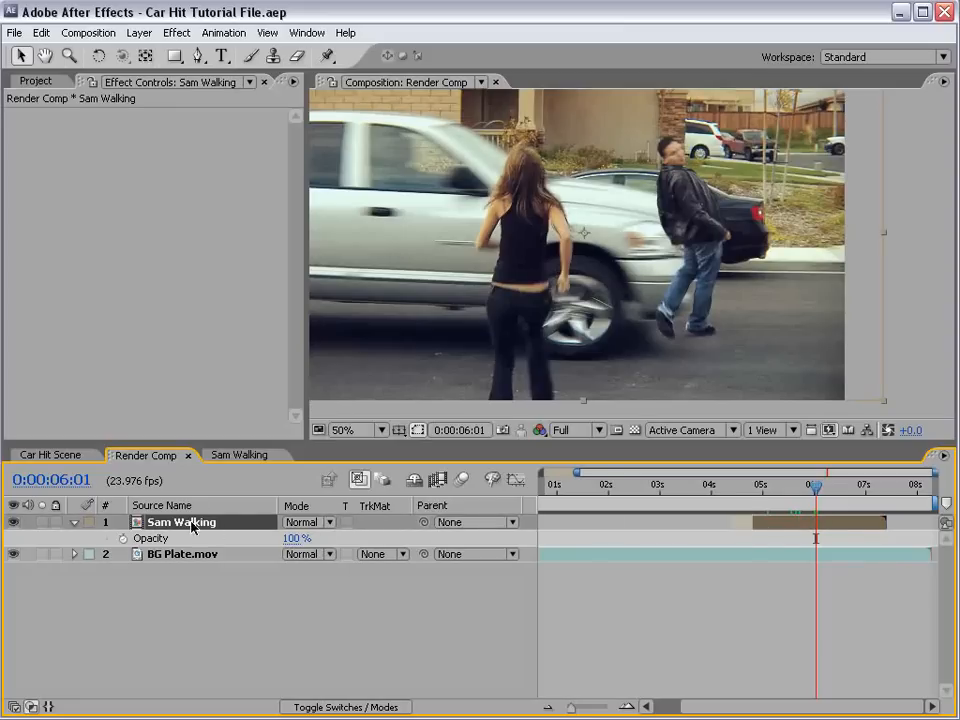
left_click(139, 32)
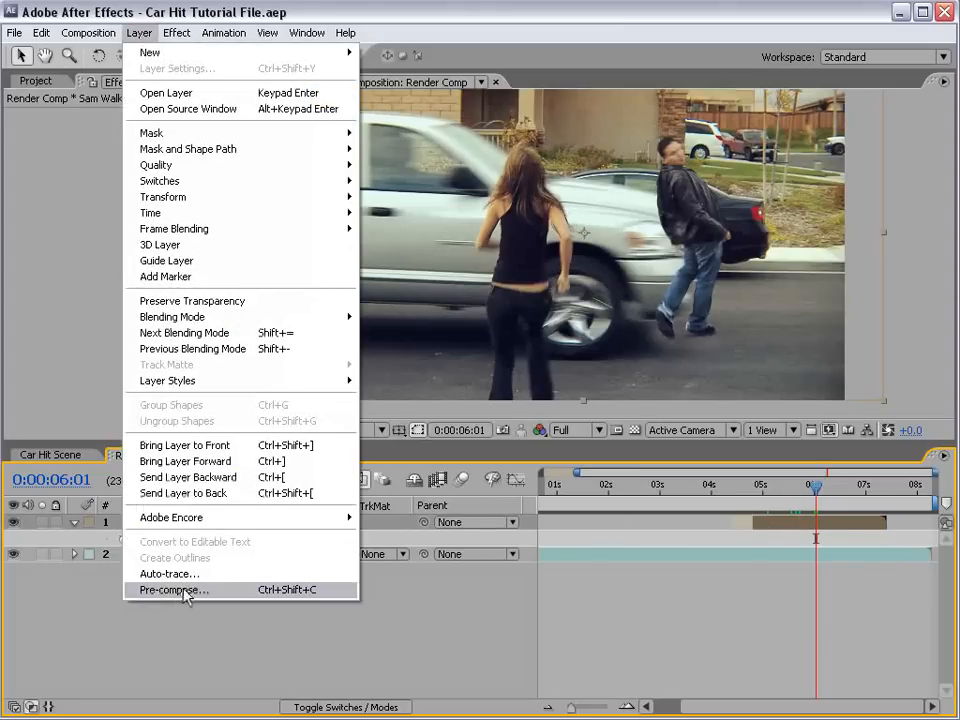
left_click(189, 594)
left_click(424, 505)
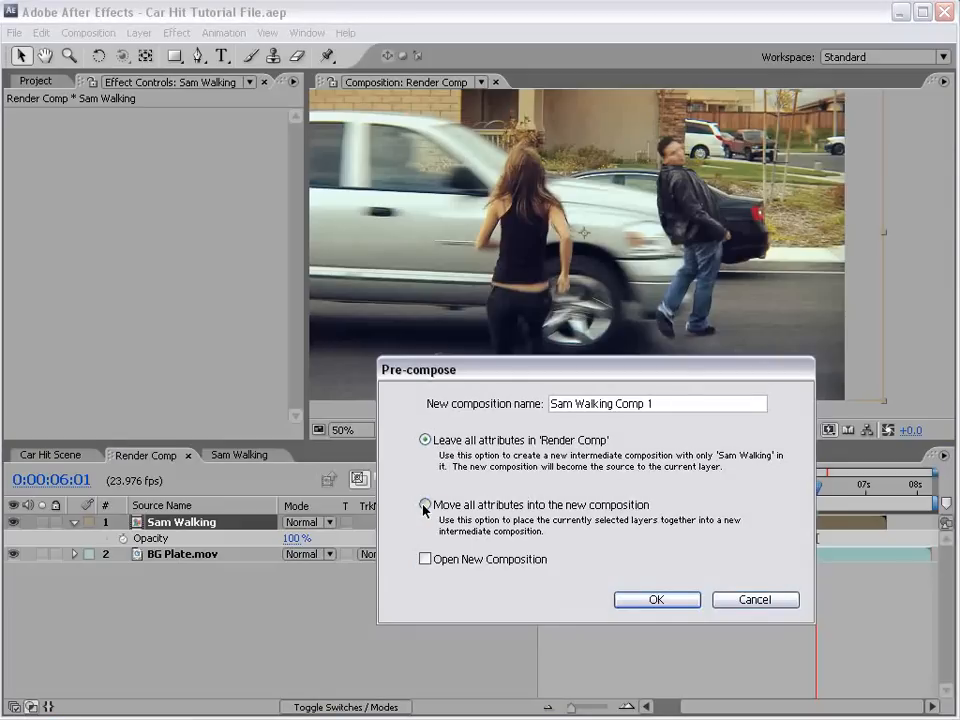
left_click(688, 404)
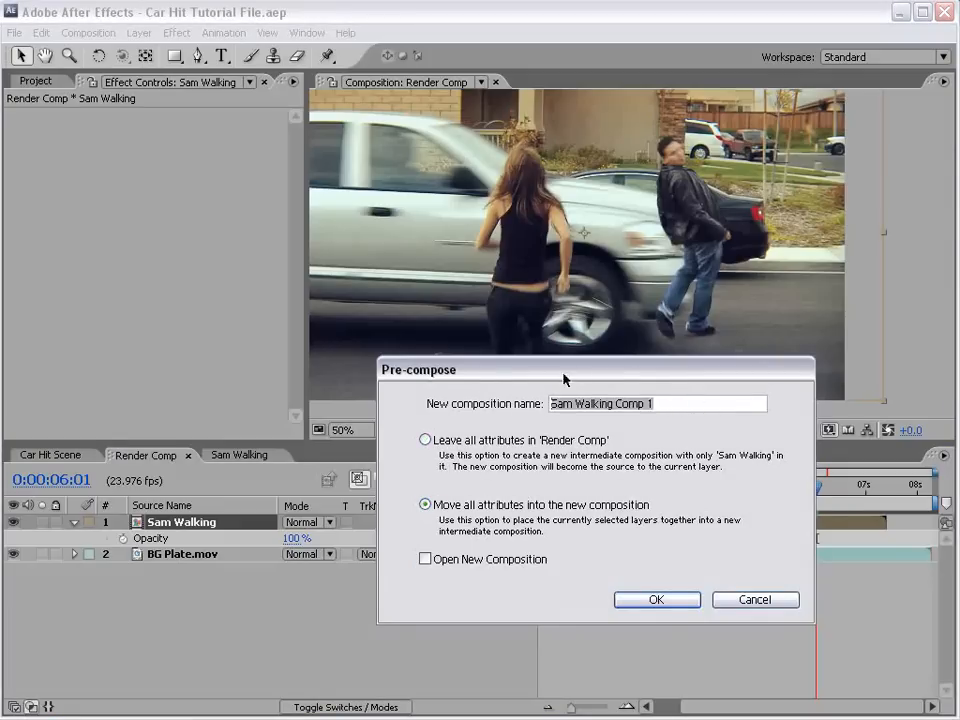
left_click_drag(580, 375, 430, 441)
type("Sa")
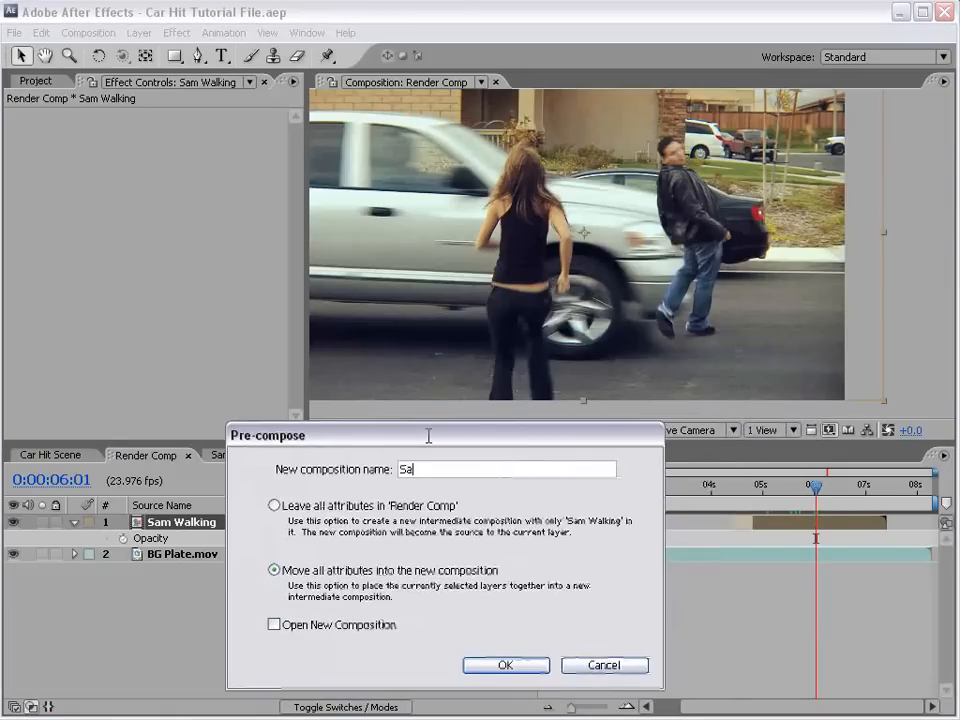
type("m Composite")
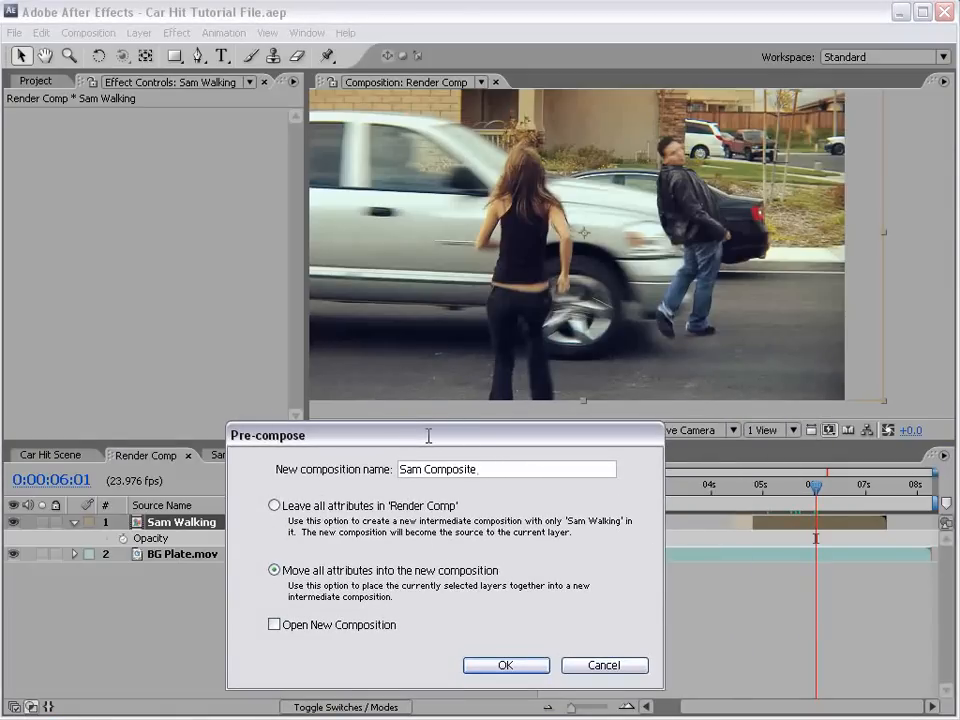
left_click(502, 665)
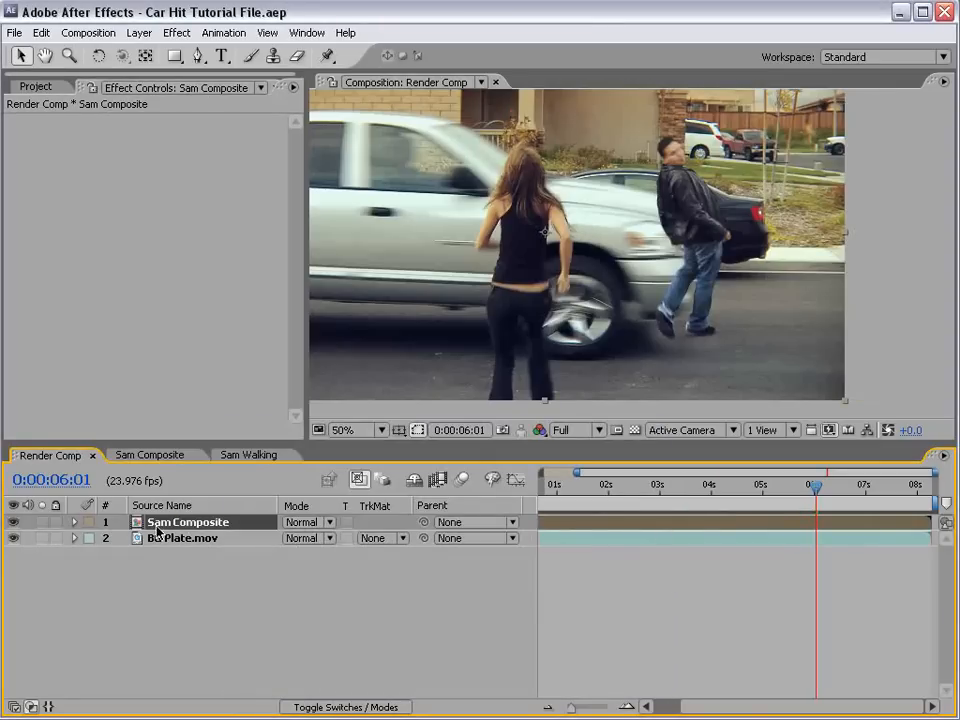
Open the Sam Composite and Sam Walking compositions and review the walking man's motion in each
left_click(145, 455)
left_click_drag(787, 497, 812, 497)
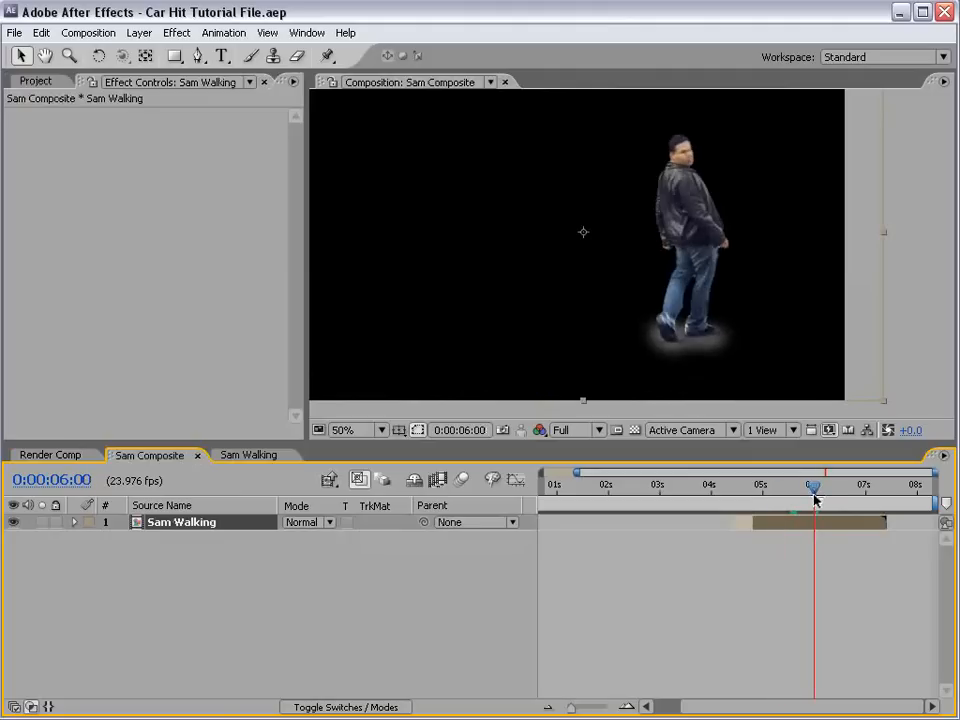
left_click(244, 456)
left_click_drag(729, 497, 660, 501)
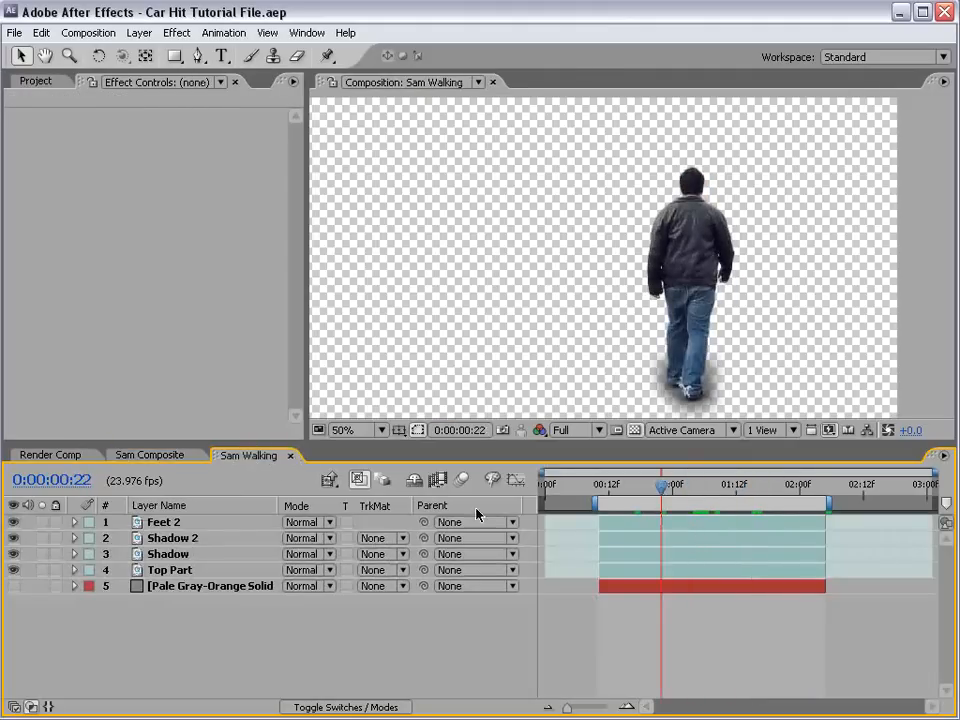
Split the Sam Walking layer in Sam Composite at 0:00:05:23, just before the truck impact
left_click(152, 457)
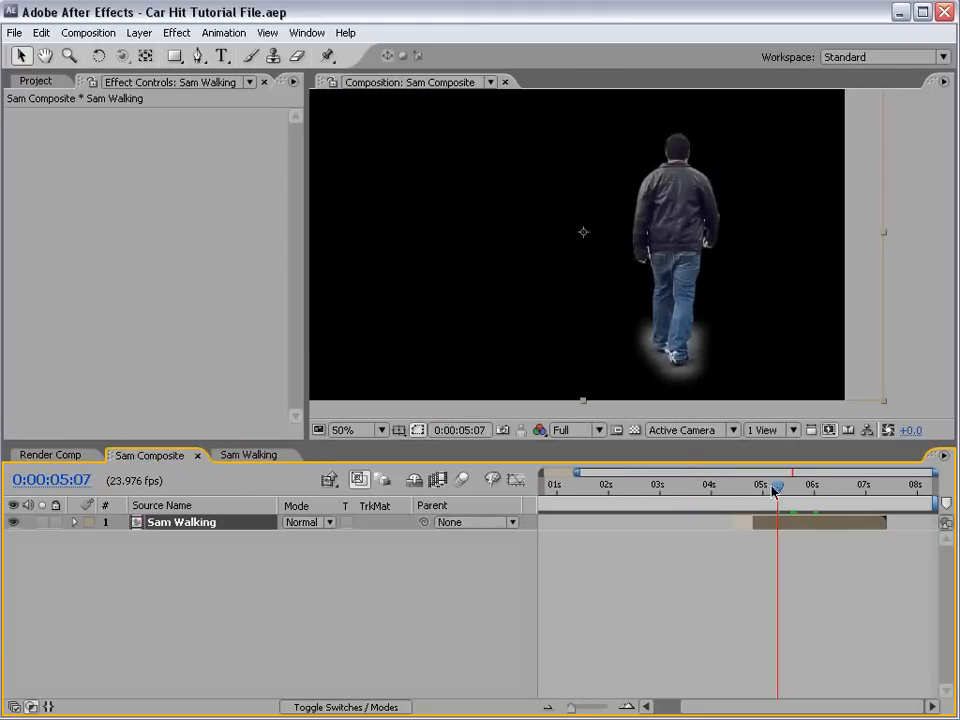
left_click_drag(776, 490, 812, 480)
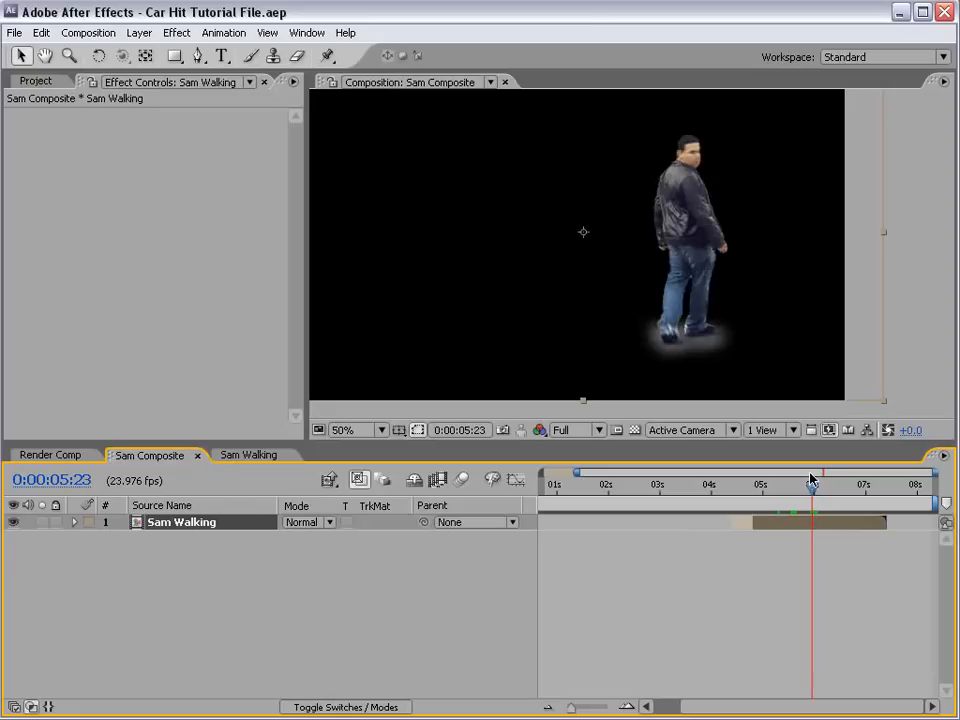
key("=")
key("space")
left_click_drag(887, 568, 768, 588)
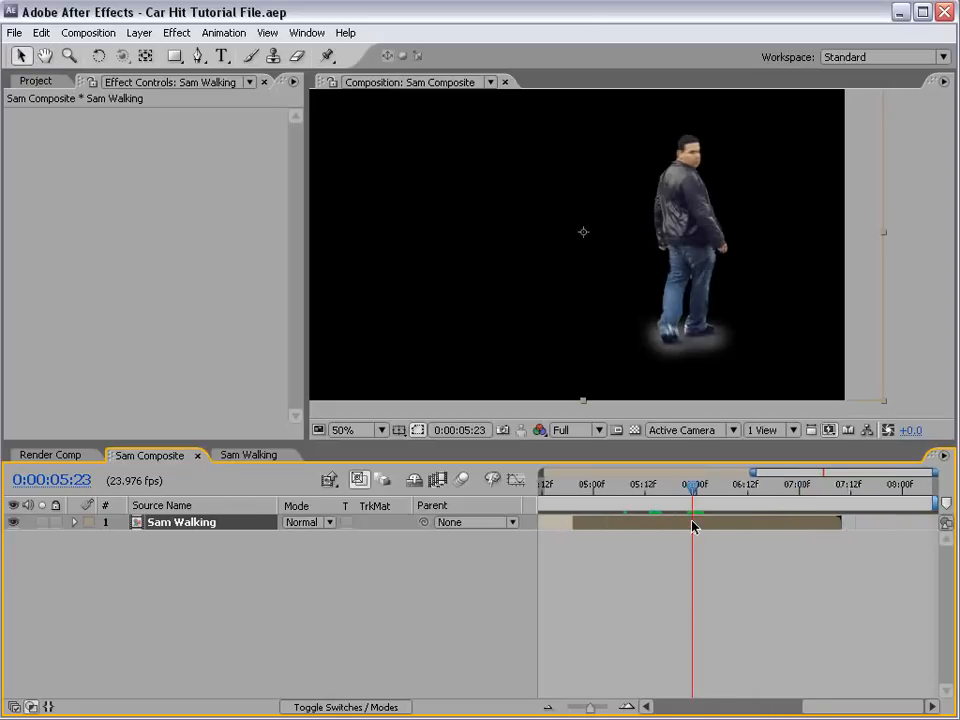
key("ctrl+shift+d")
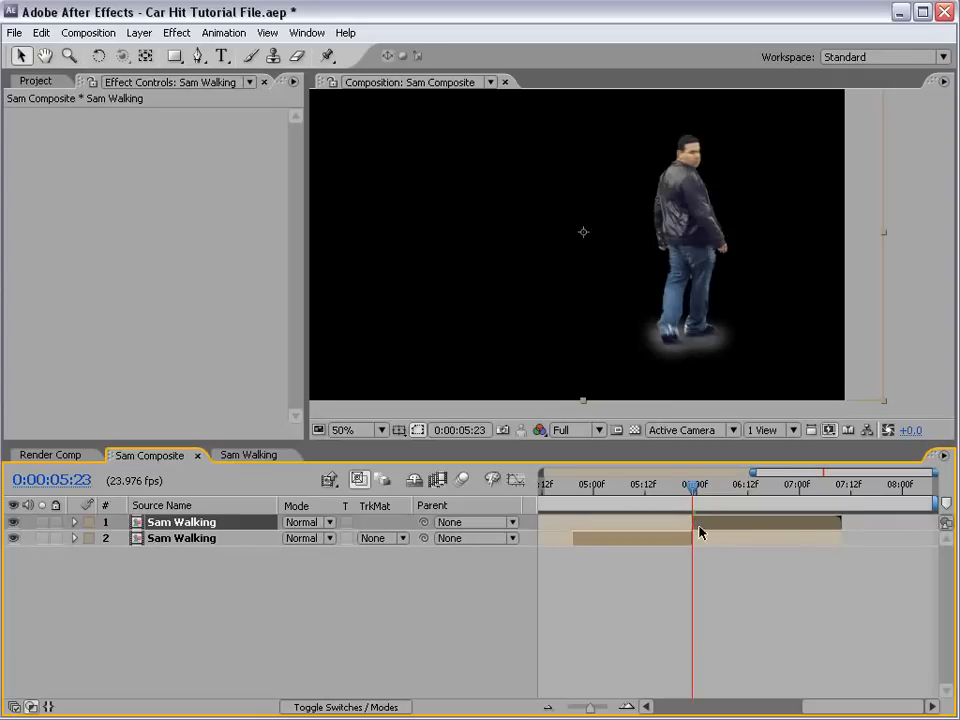
key("equal")
key("equal")
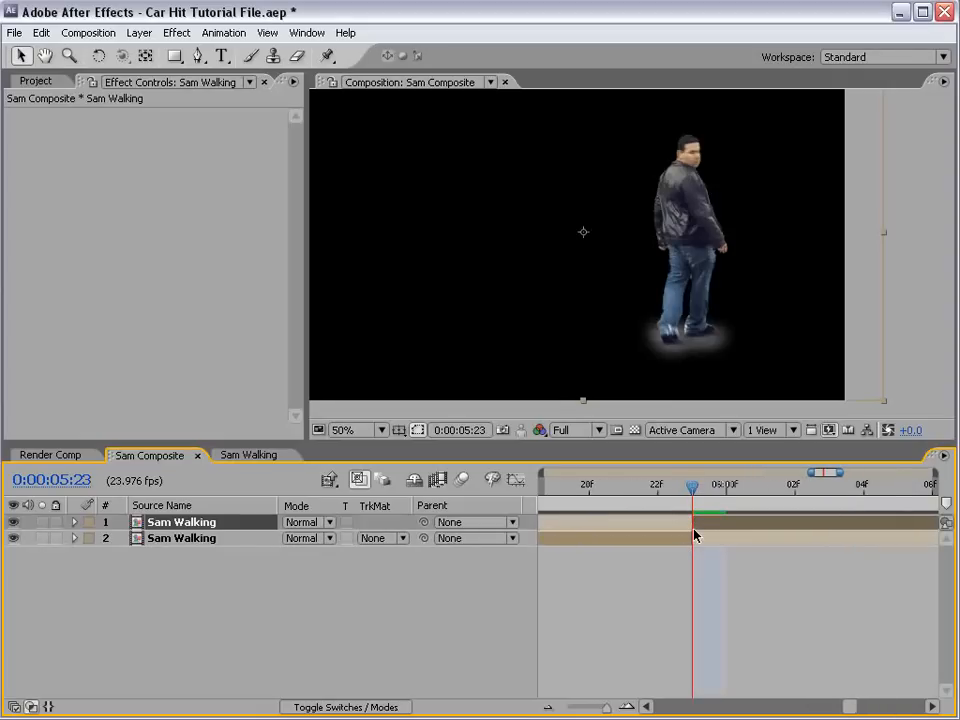
Review the split at 0:00:05:23 in Sam Composite and examine the man's feet and shadow against the approaching truck in Render Comp
mouse_move(694, 522)
left_mouse_down()
mouse_move(712, 526)
mouse_move(707, 532)
left_mouse_up()
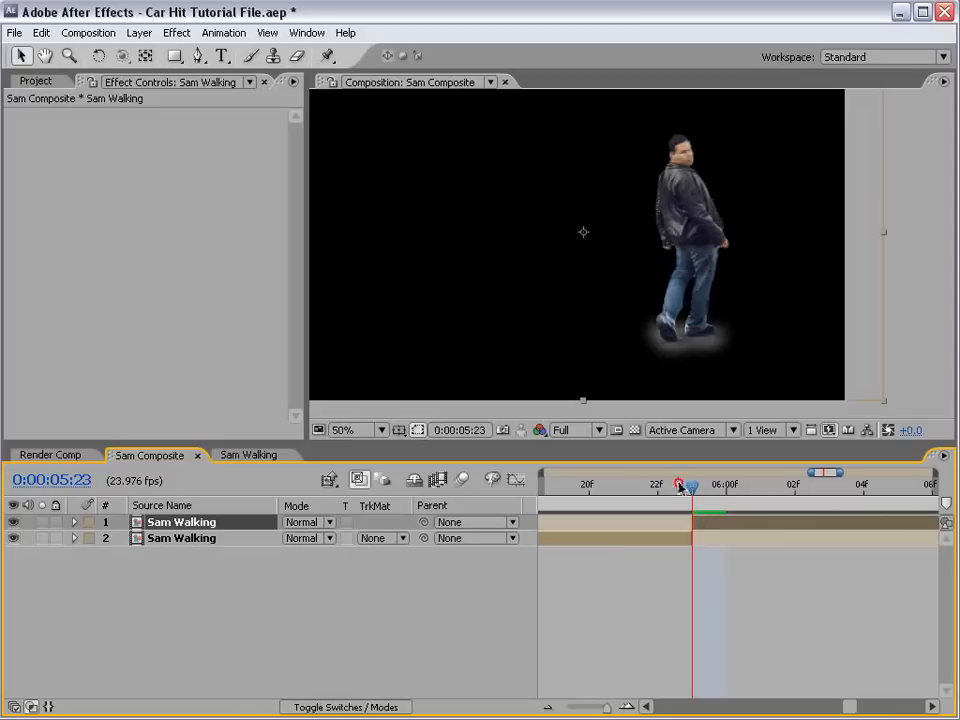
mouse_move(679, 486)
left_mouse_down()
mouse_move(649, 491)
mouse_move(686, 491)
left_mouse_up()
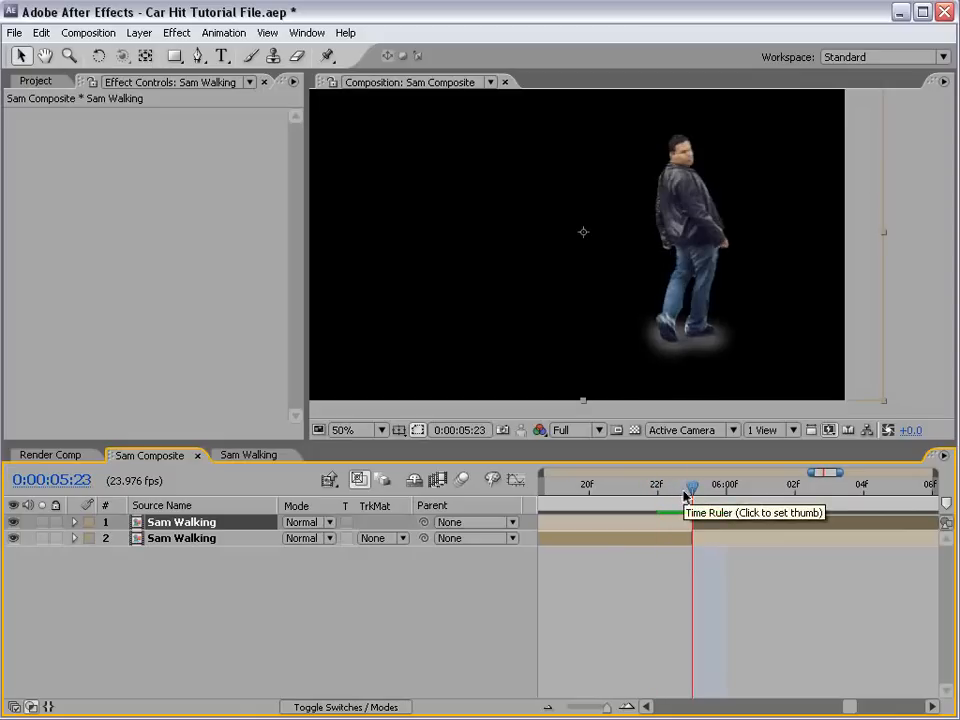
key("minus")
key("minus")
key("minus")
mouse_move(758, 493)
left_mouse_down()
mouse_move(741, 498)
mouse_move(756, 499)
left_mouse_up()
left_click(45, 459)
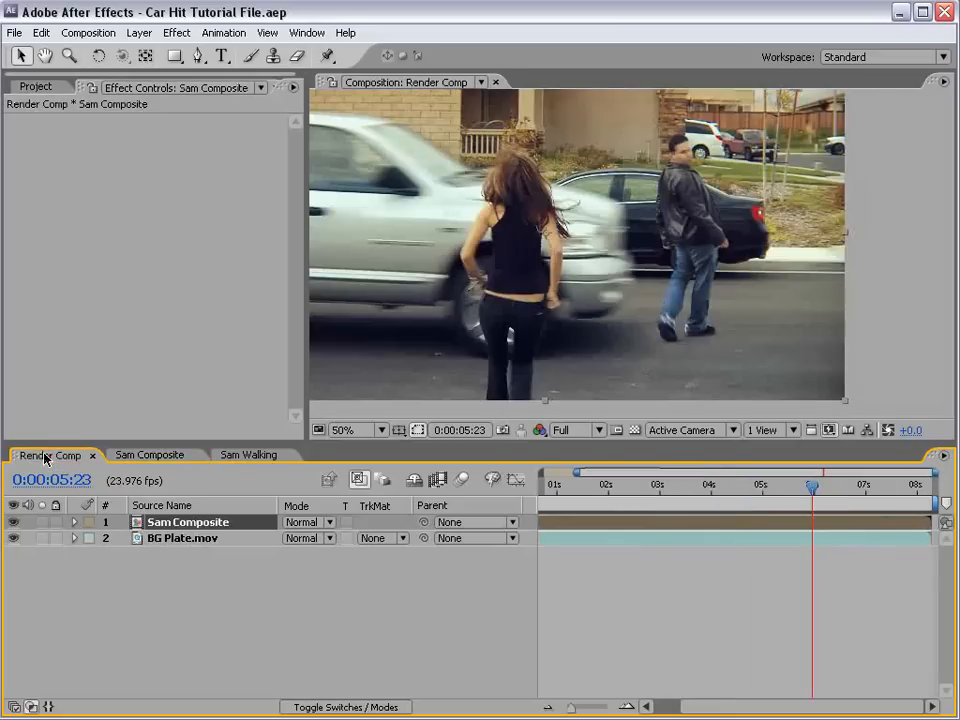
mouse_move(812, 490)
left_mouse_down()
mouse_move(767, 499)
mouse_move(771, 490)
mouse_move(812, 488)
left_mouse_up()
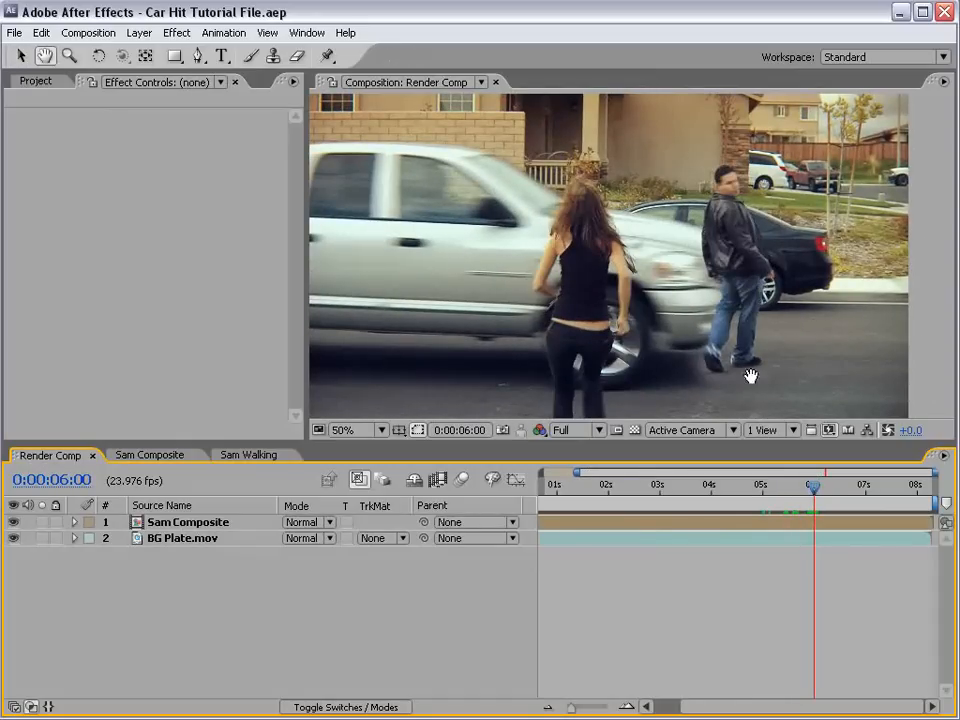
left_click_drag(748, 377, 686, 305)
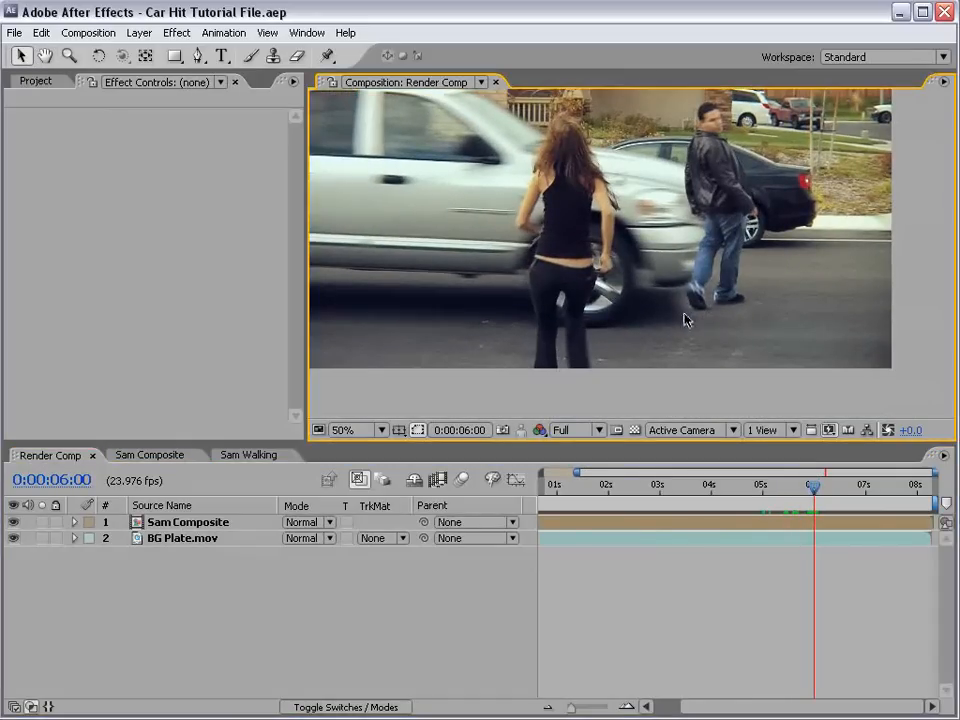
Add a blue 1280 x 720 solid layer above the other layers in the Sam Walking composition
left_click(242, 456)
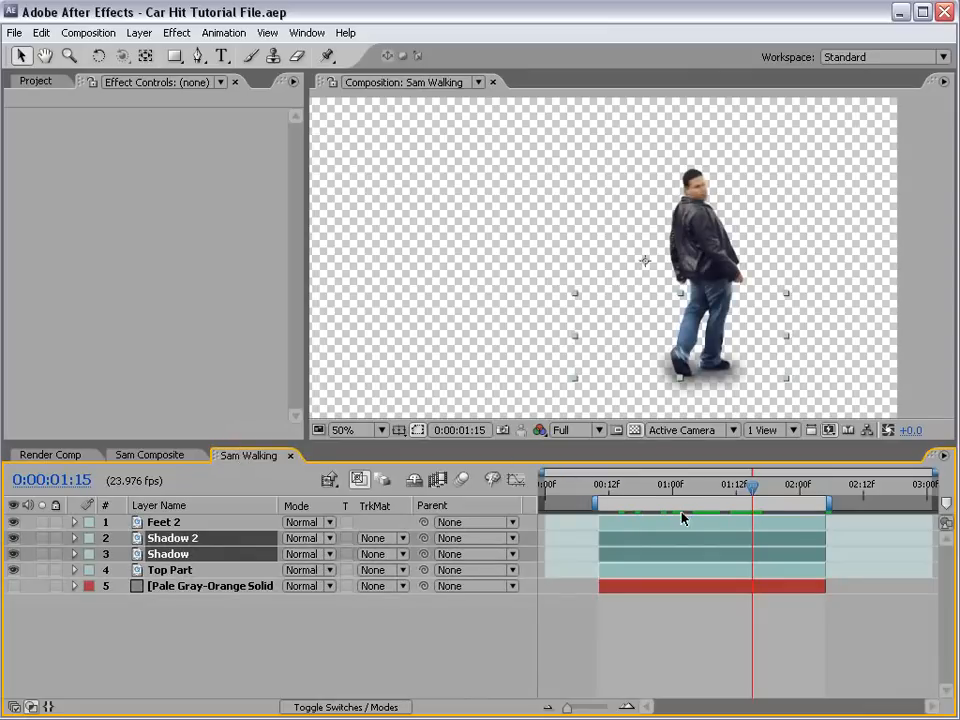
scroll(700, 345, "up", 2)
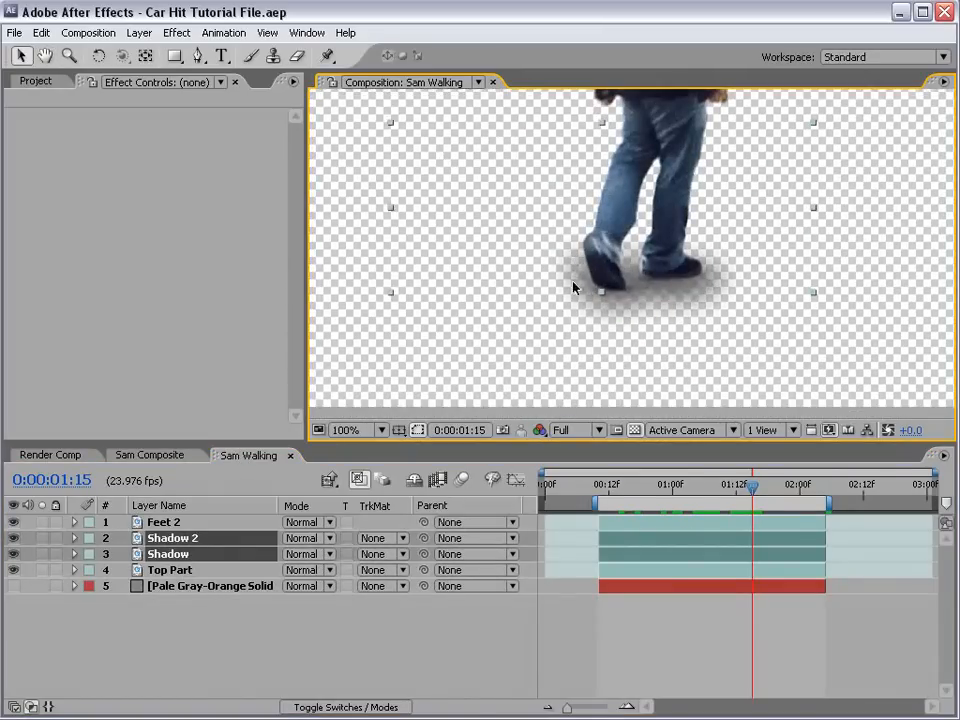
left_click(664, 630)
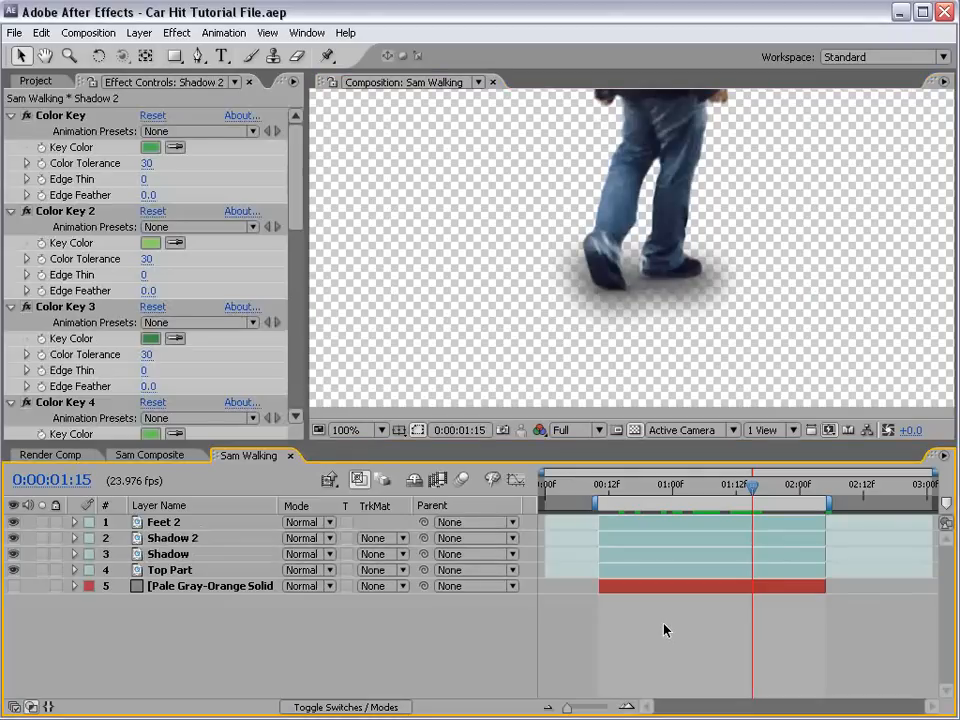
left_click(139, 32)
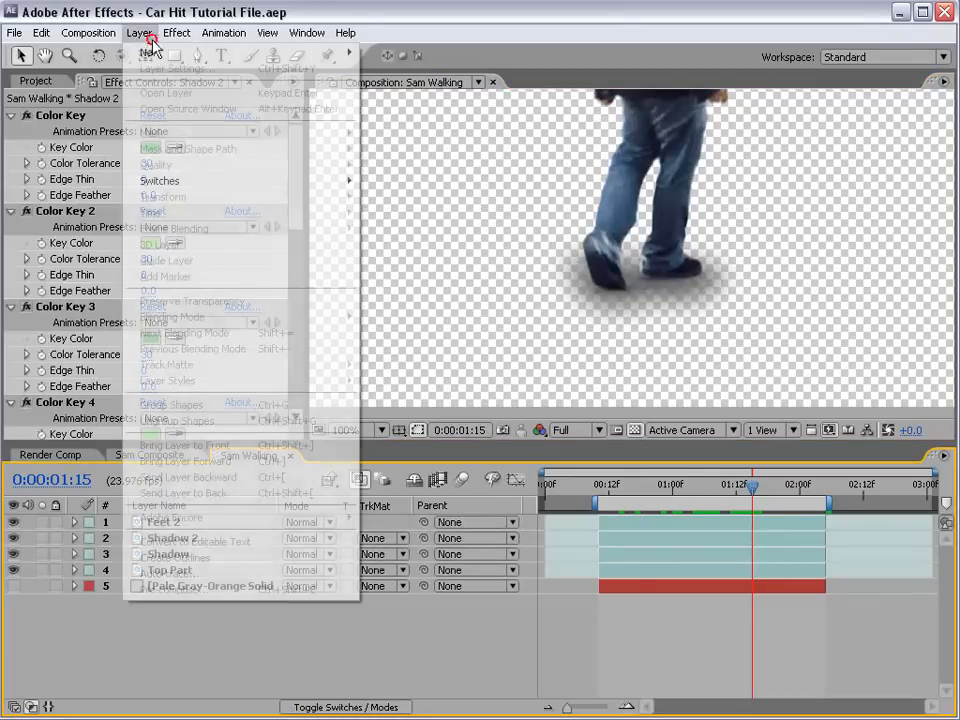
mouse_move(148, 54)
left_click(418, 67)
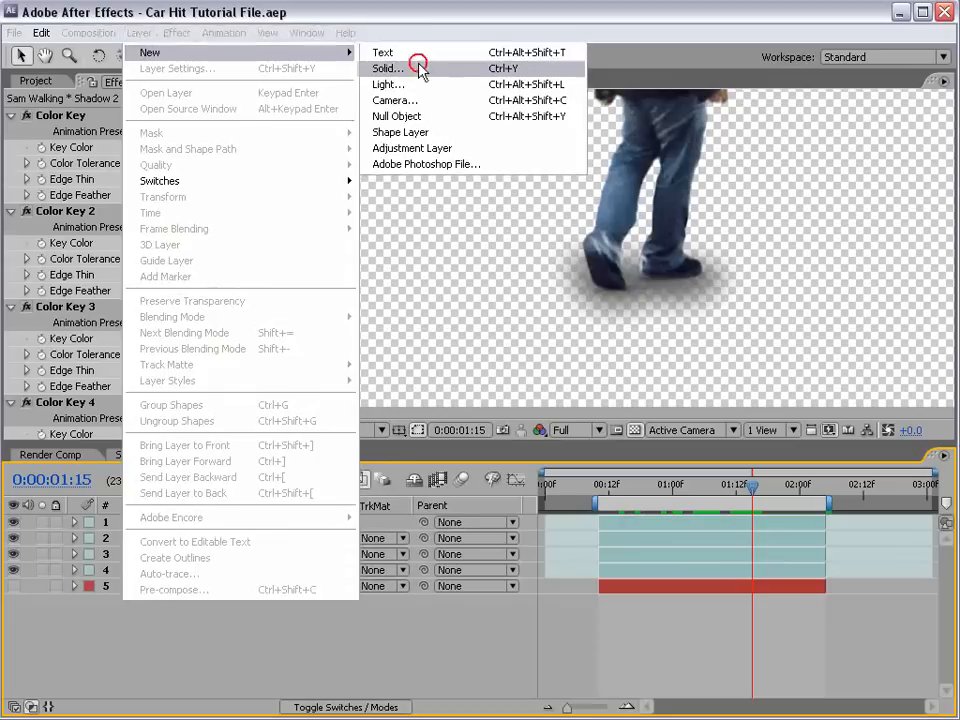
left_click_drag(860, 654, 525, 171)
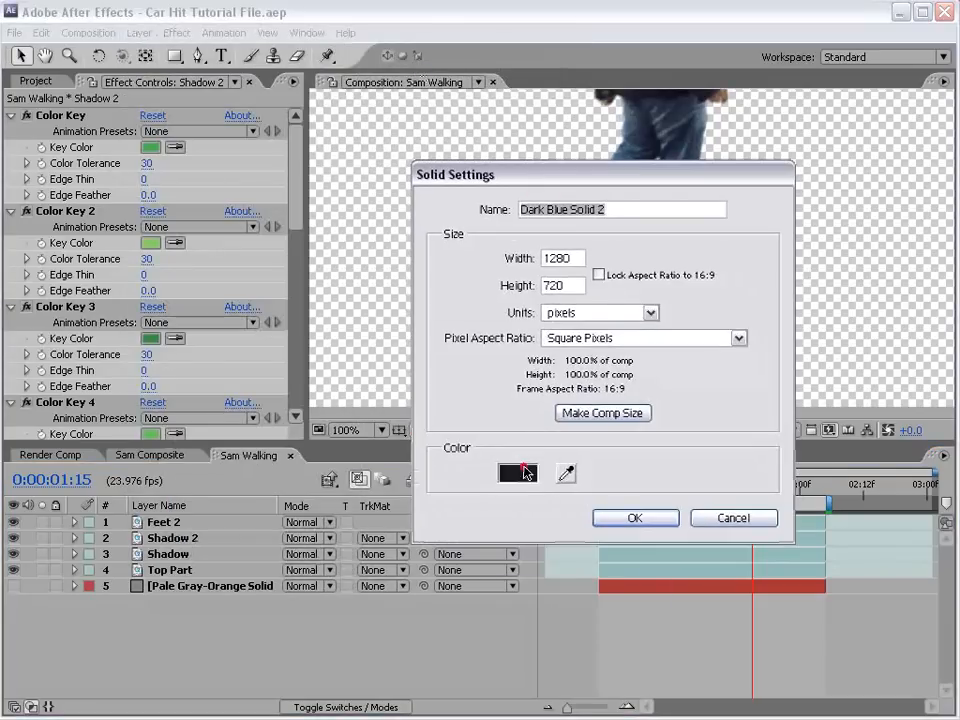
left_click(518, 473)
left_click(331, 546)
left_click(514, 549)
left_click(634, 517)
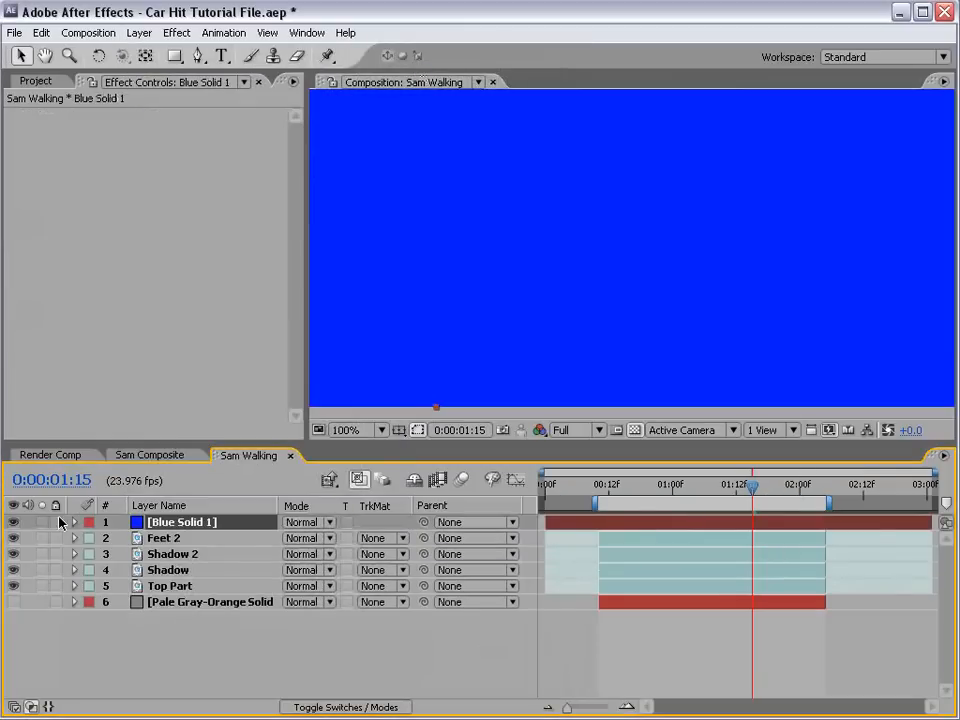
With the blue solid hidden, draw a closed Pen mask on it along the edge of the man's raised foot, and show the solid again
left_click(13, 522)
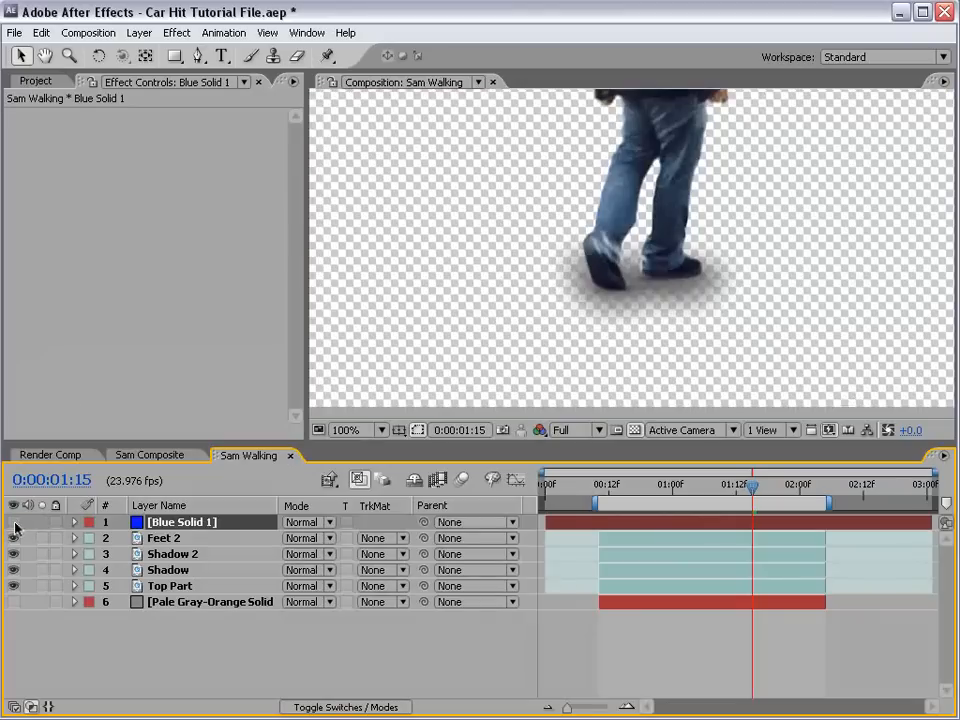
left_click(198, 56)
left_click(549, 134)
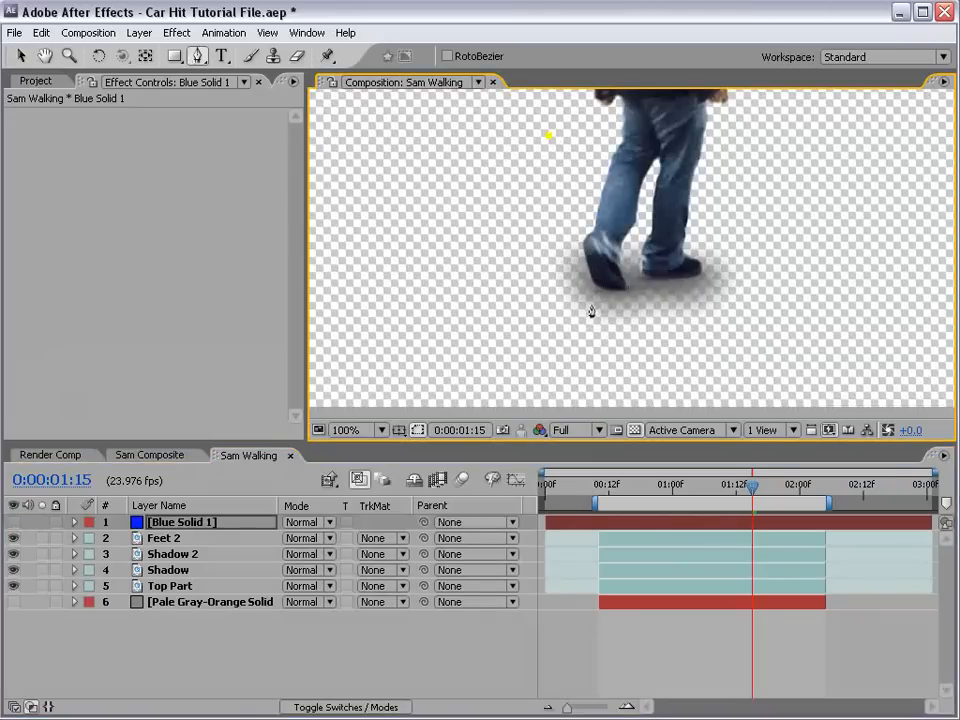
left_click_drag(598, 302, 644, 369)
left_click(578, 387)
left_click(448, 360)
left_click(416, 293)
left_click(430, 178)
left_click(549, 136)
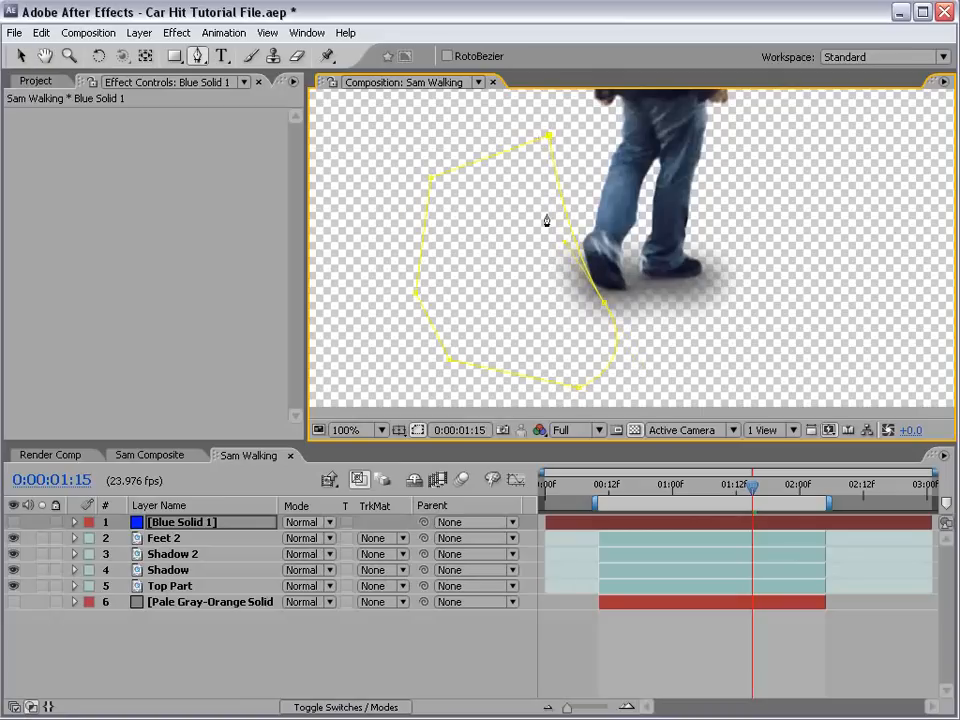
left_click(12, 522)
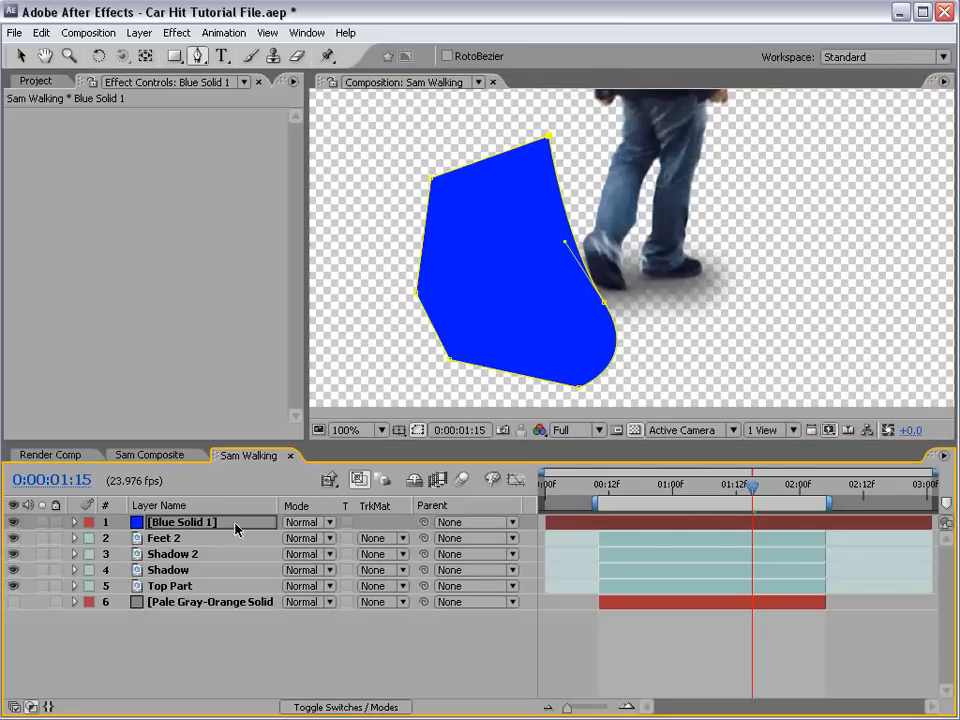
Feather the blue solid's mask by 8 pixels and set the layer's blending mode to Silhouette so it cuts away the shadow
key("f")
mouse_move(330, 556)
left_mouse_down()
mouse_move(340, 554)
mouse_move(328, 554)
left_mouse_up()
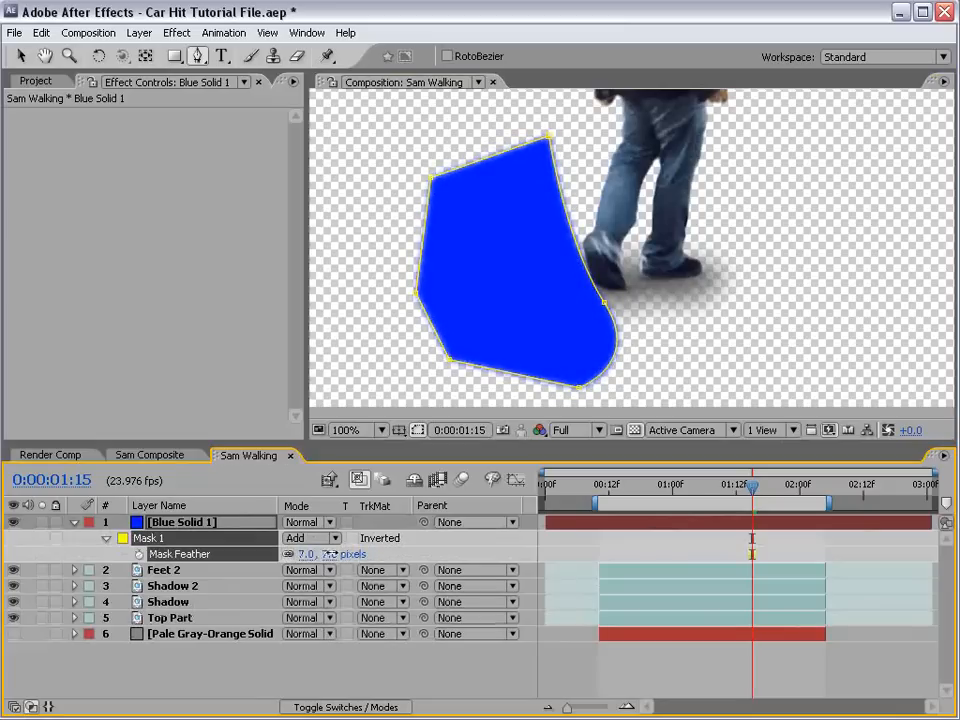
left_click(303, 522)
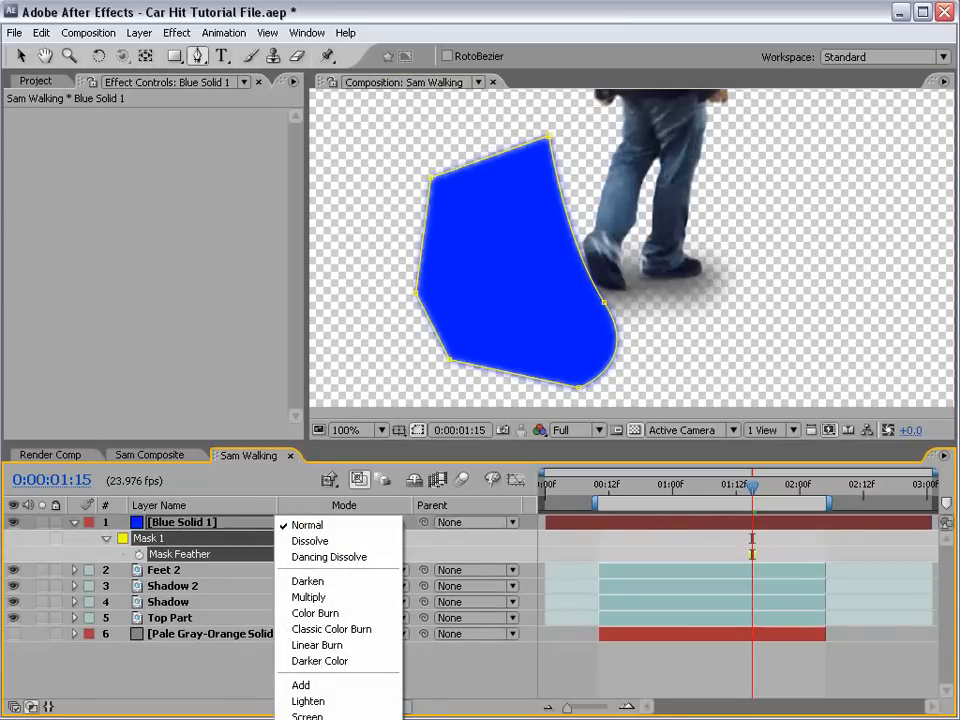
left_click(334, 719)
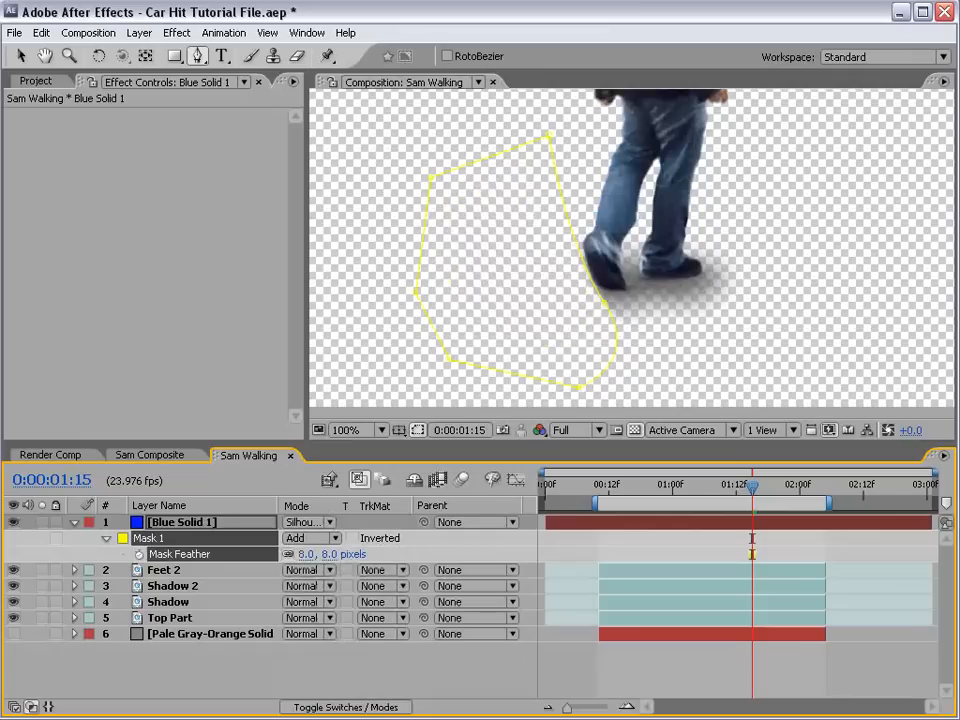
Compare the shadow cut-out by switching the blue solid's blending mode to Normal and back to Silhouette
left_click(641, 535)
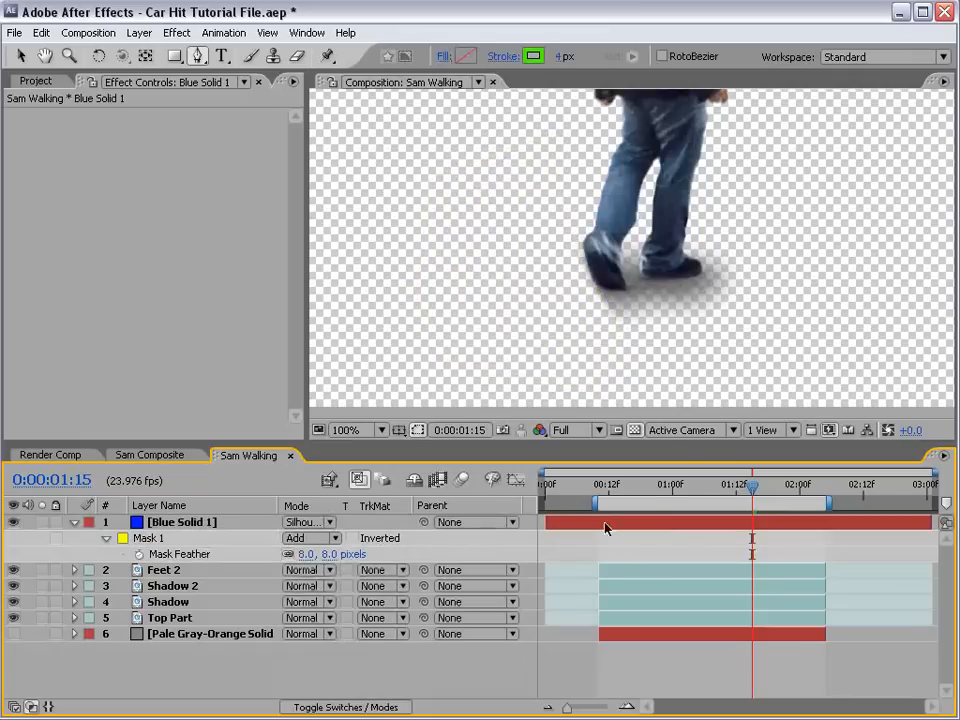
left_click(311, 522)
left_click(344, 577)
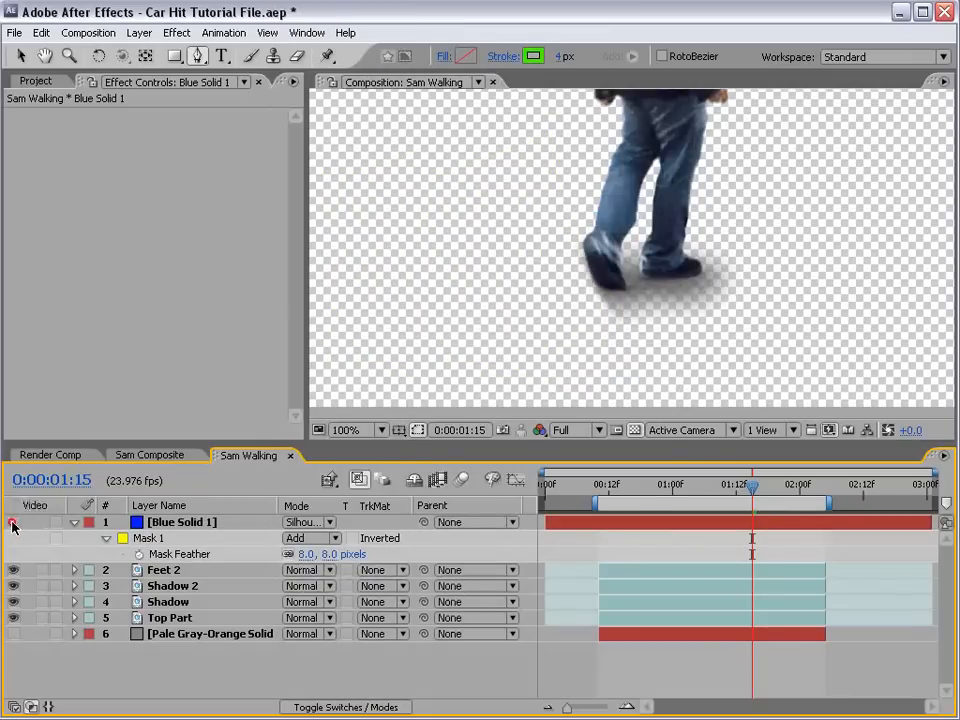
left_click(171, 527)
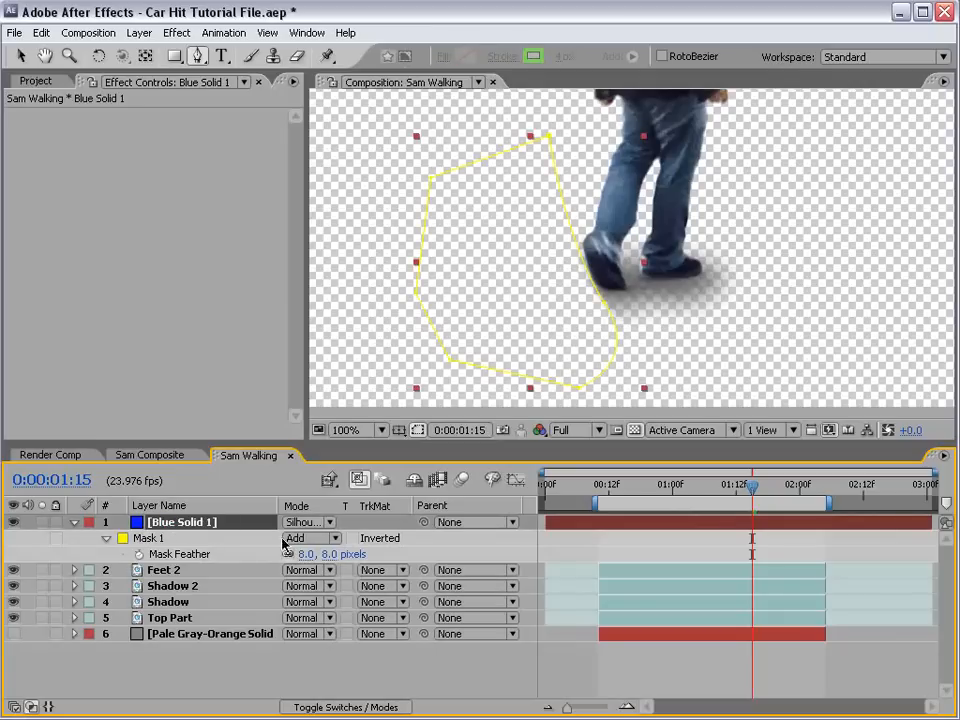
left_click(312, 521)
left_click(300, 11)
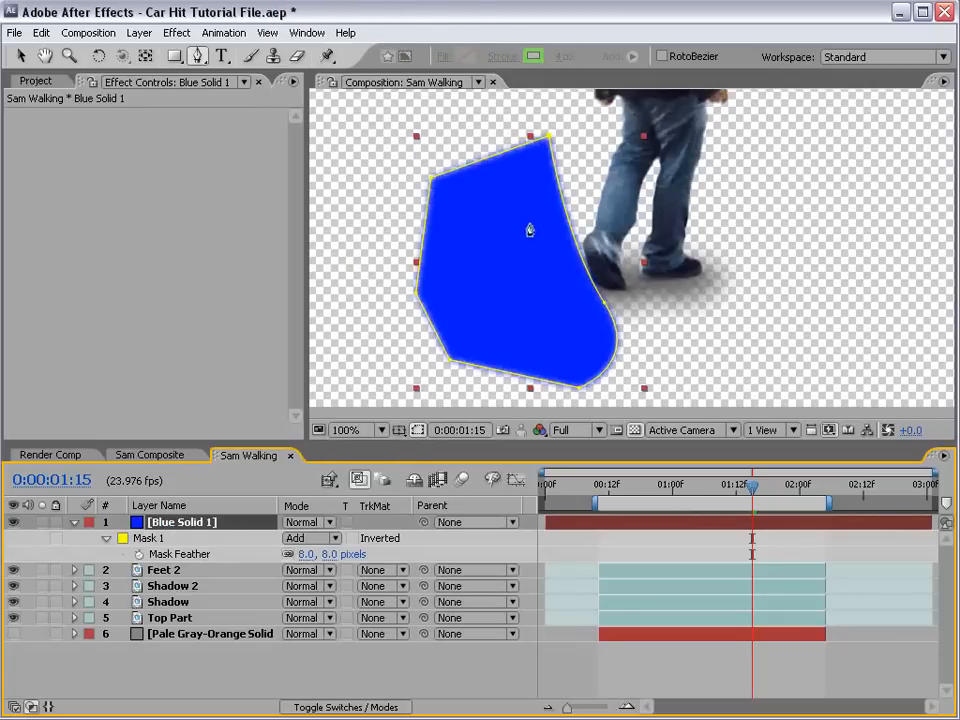
left_click(300, 524)
left_click(318, 717)
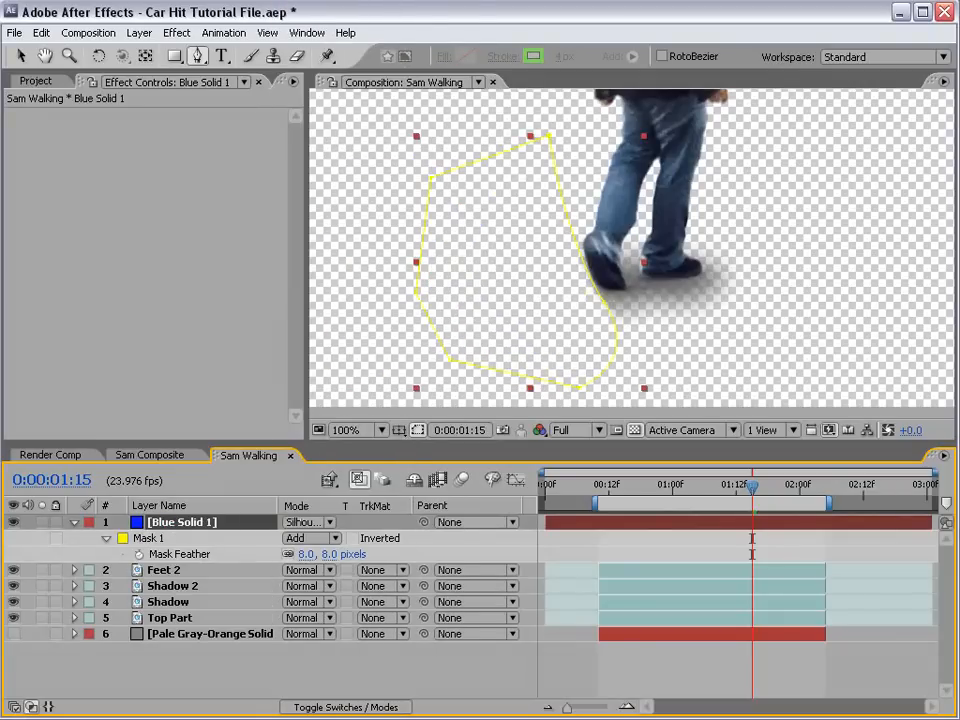
Fine-tune the mask point beneath the raised foot and enable Mask Path keyframing at 0:00:01:15
left_click(649, 526)
key("v")
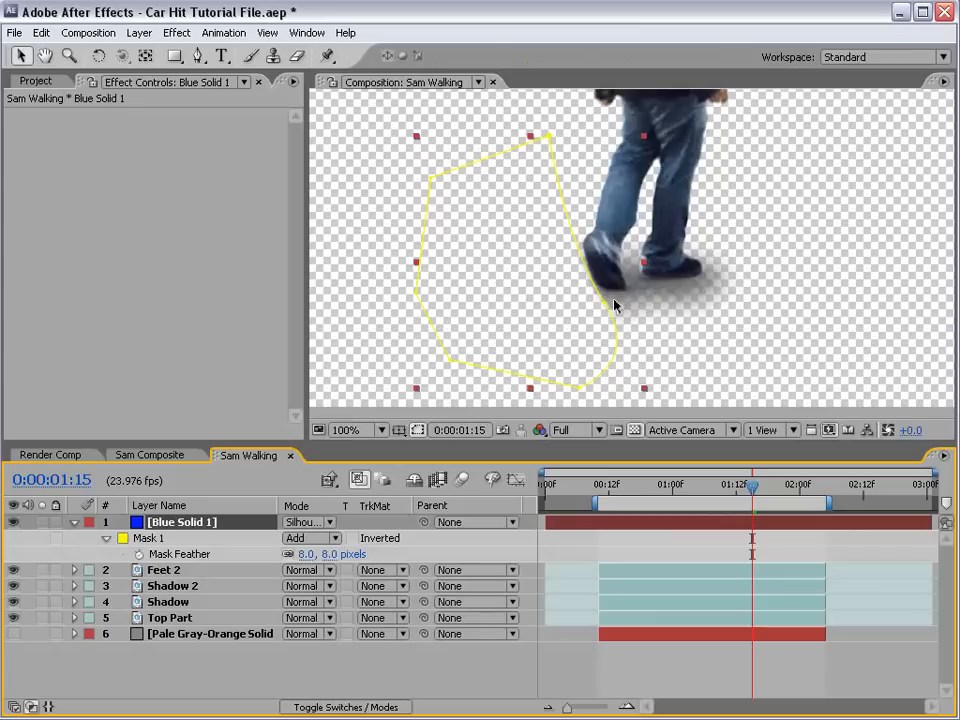
left_click(605, 307)
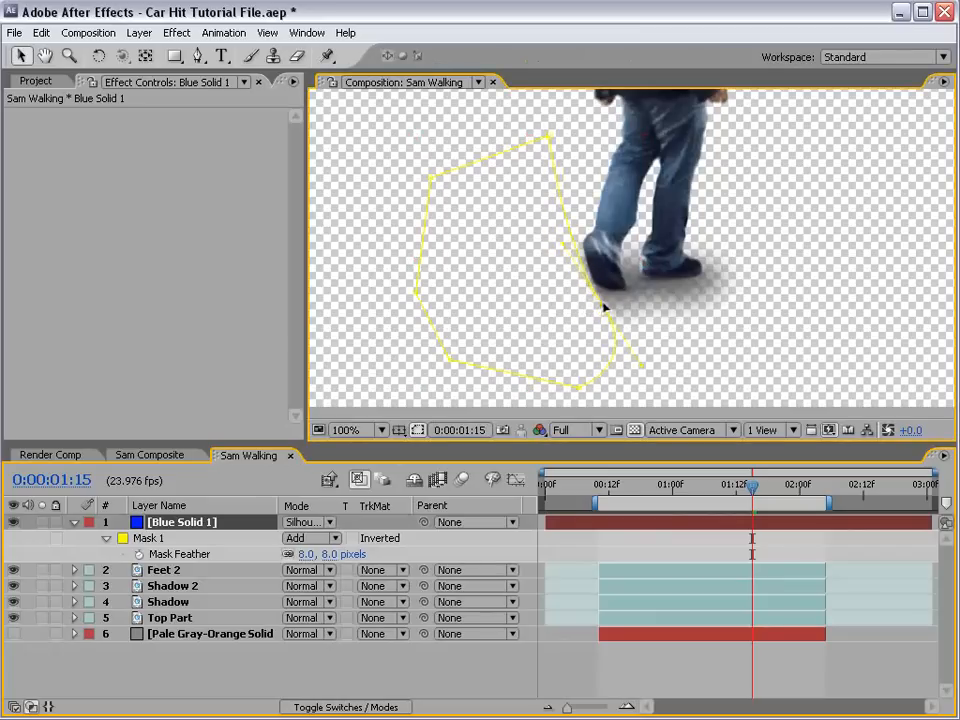
left_click(602, 310)
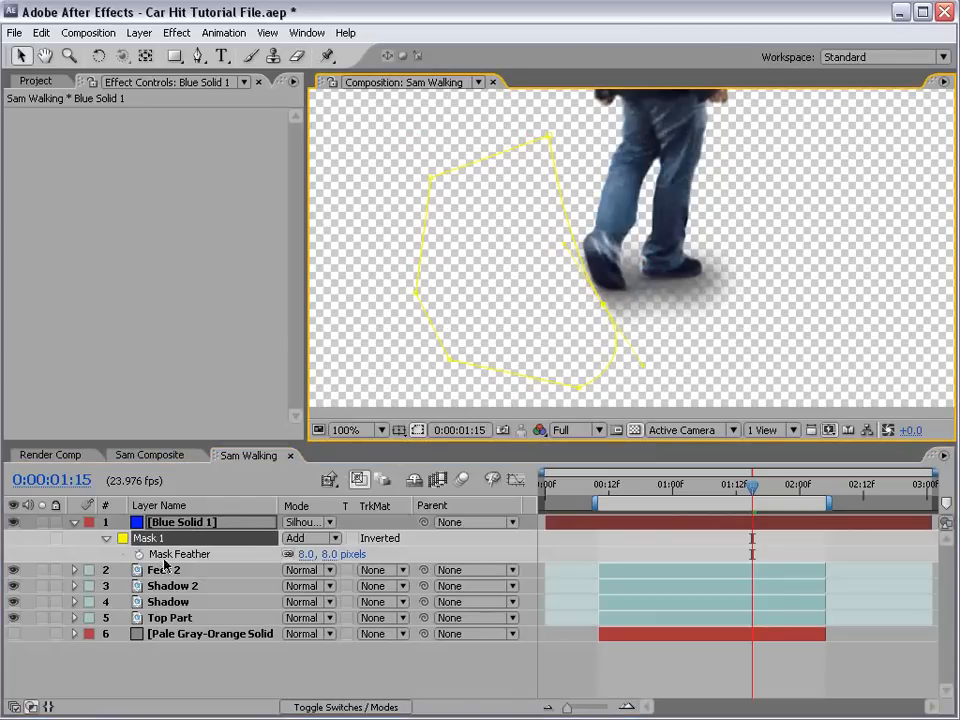
key("m")
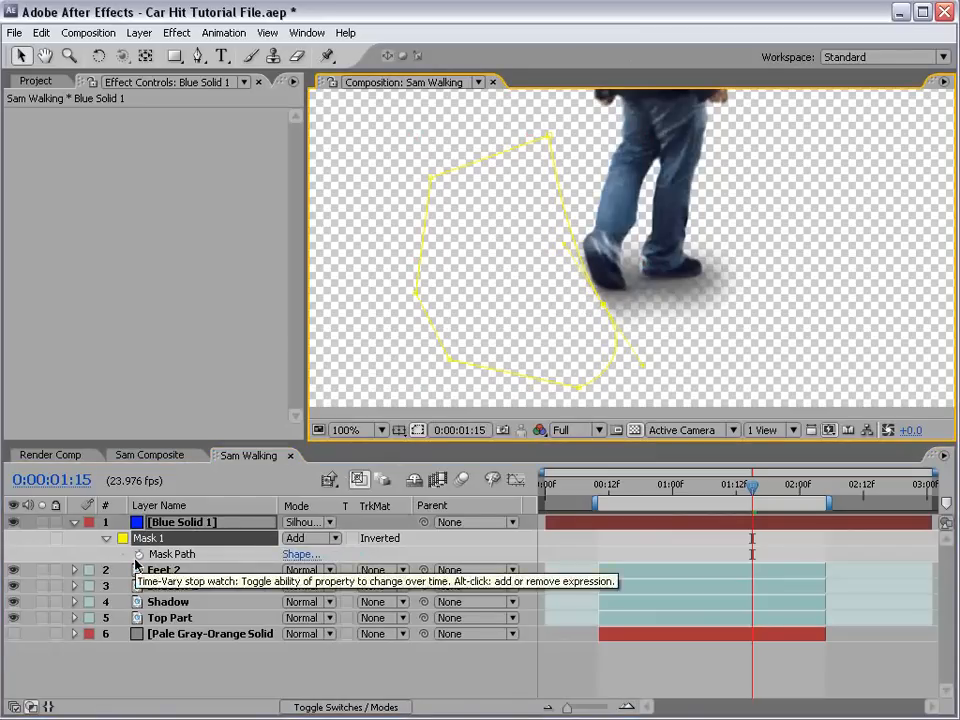
key("m")
key("m")
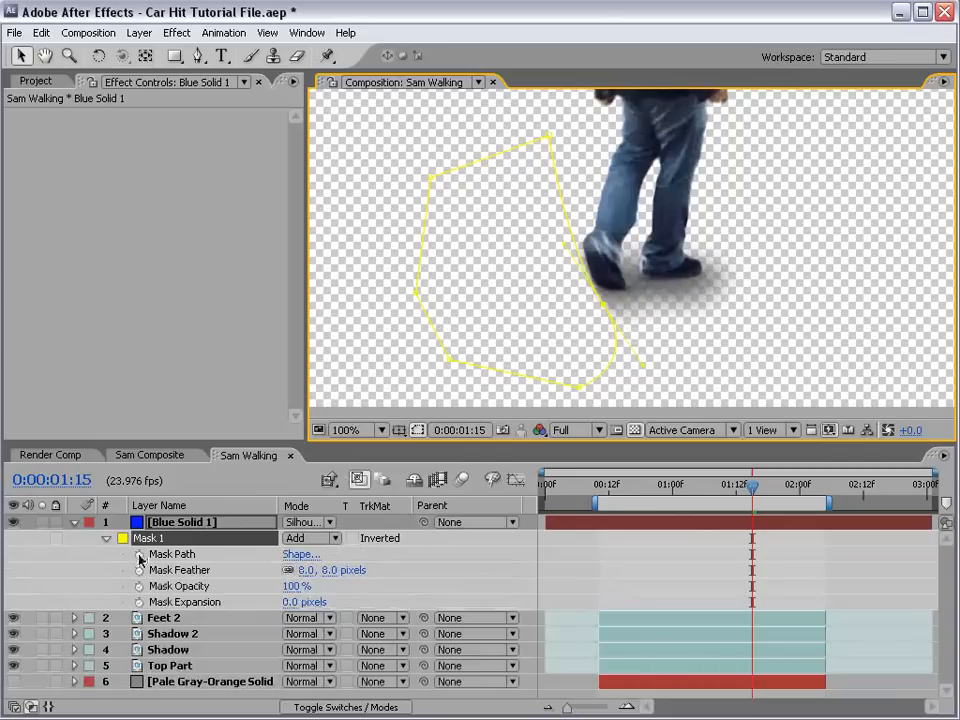
left_click(139, 557)
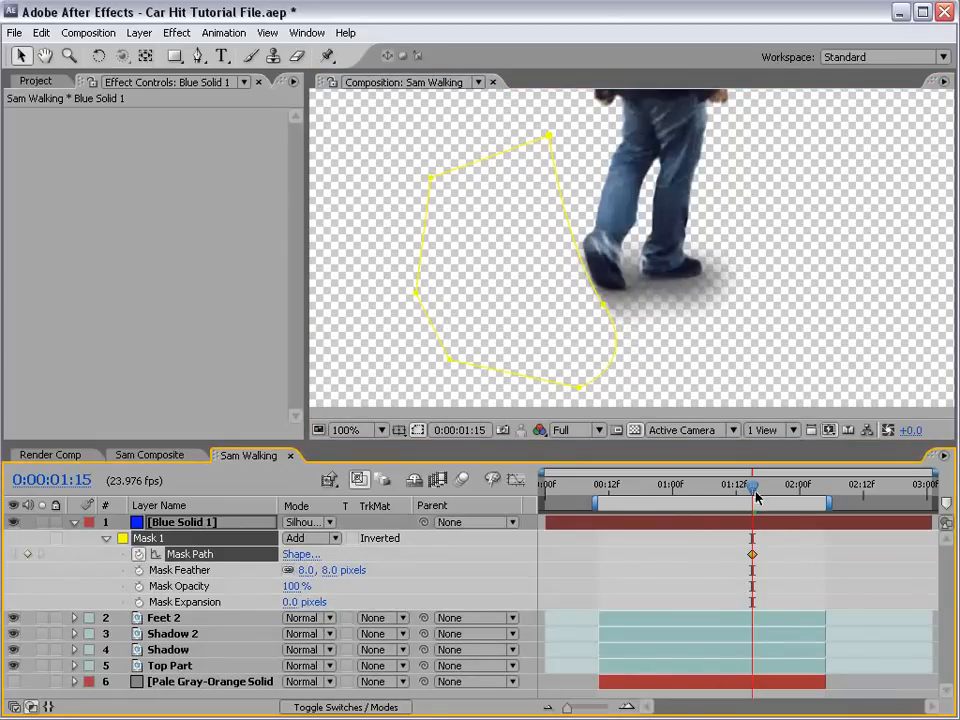
Keyframe the whole mask moved clear of the shadow at 0:00:01:14, and check the composite in Render Comp at the impact
left_click_drag(750, 492, 745, 490)
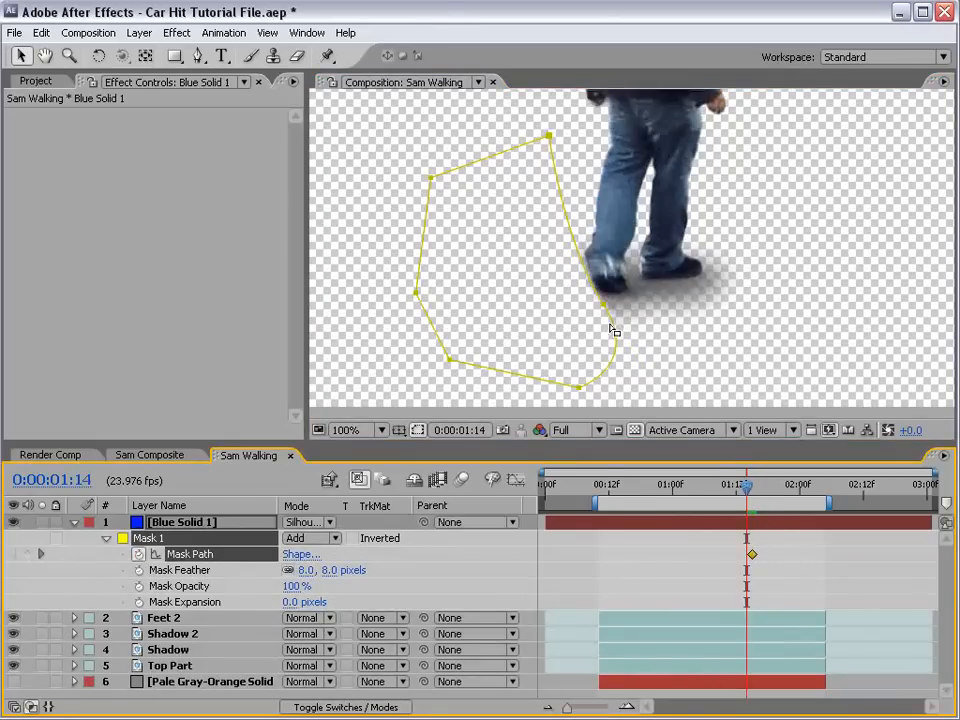
left_click_drag(600, 306, 561, 319)
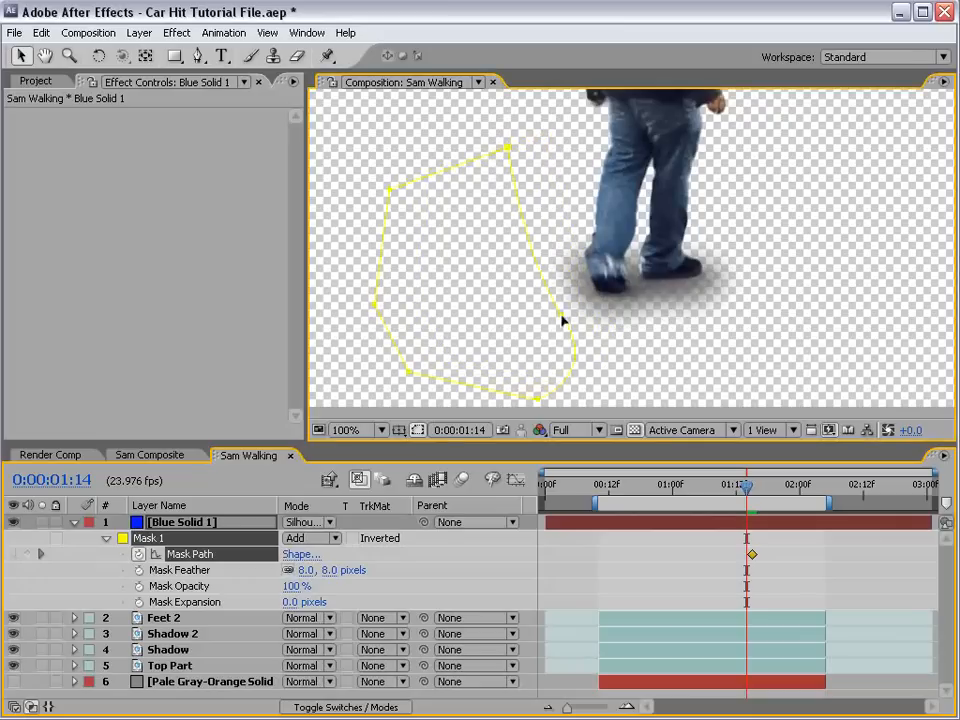
left_click(328, 570)
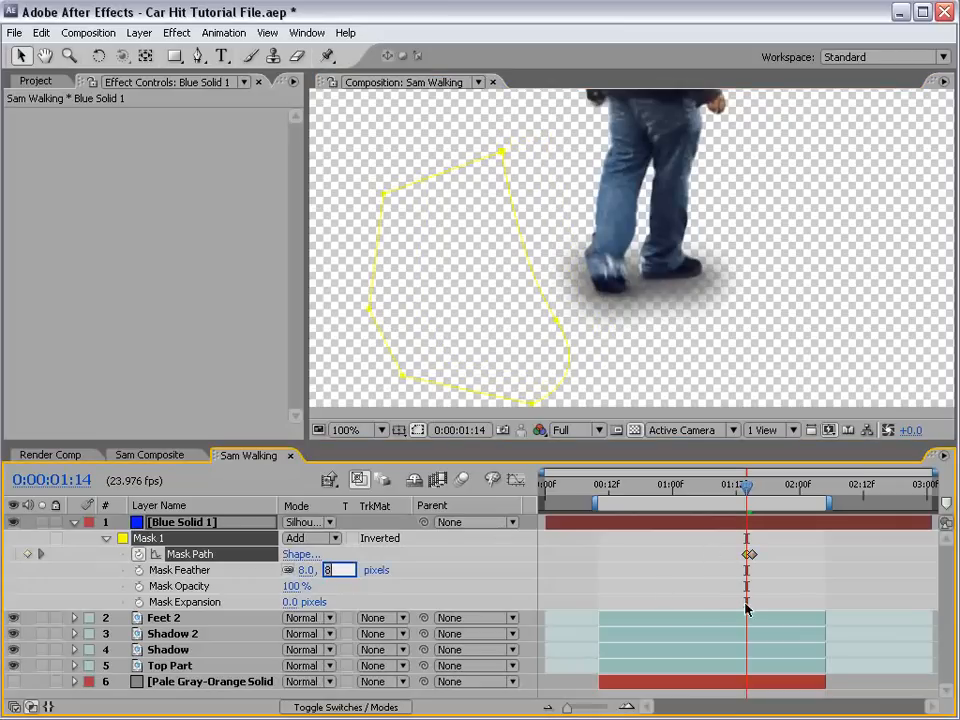
left_click(692, 578)
key("Page_Down")
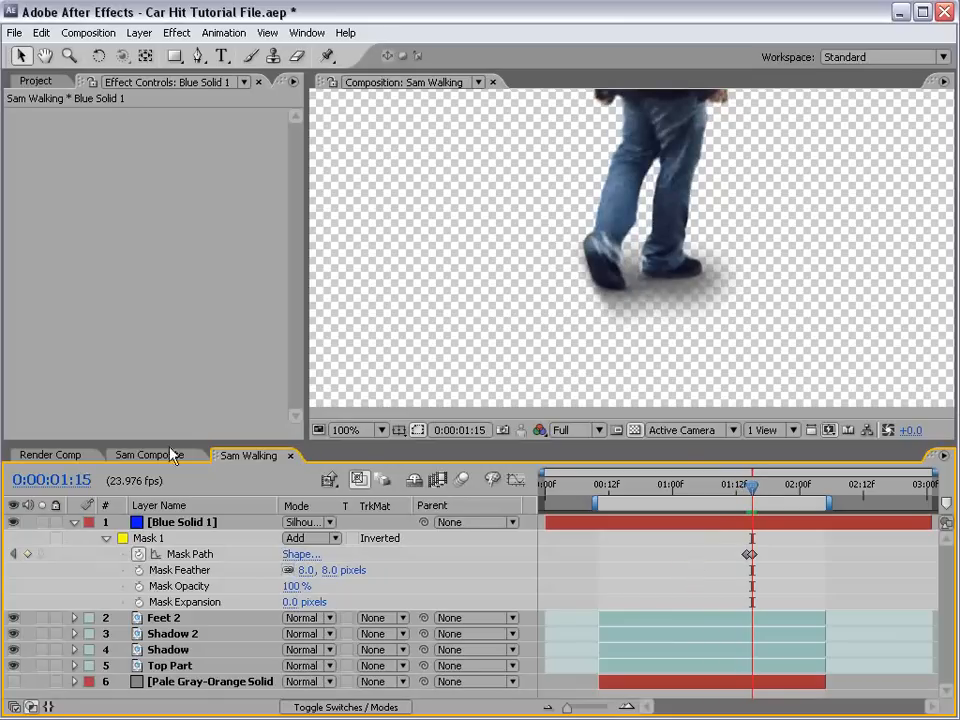
left_click(64, 457)
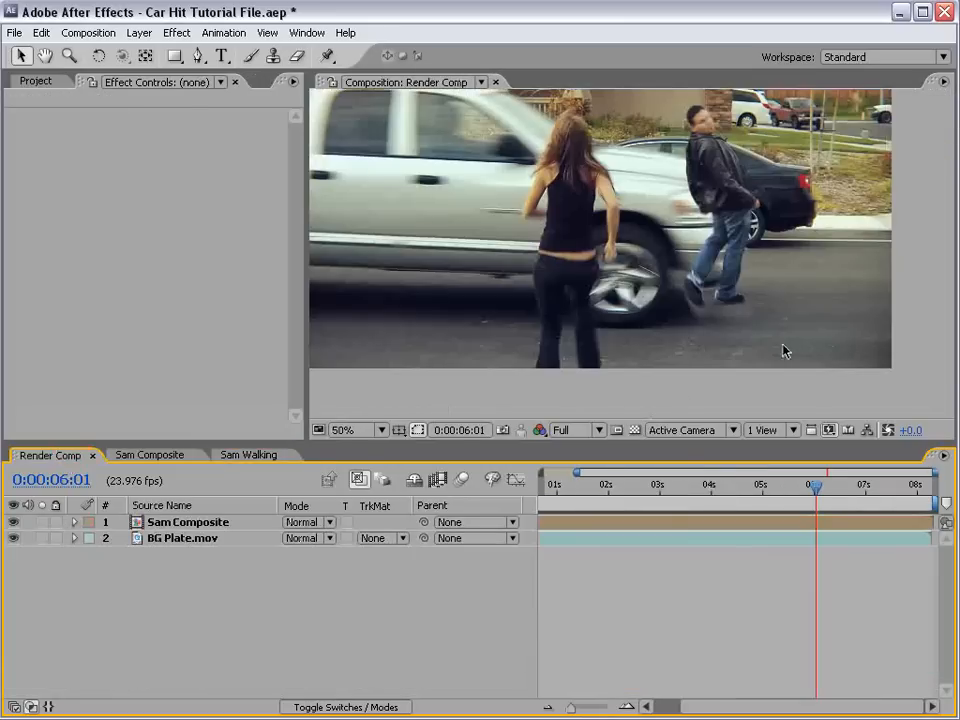
Check the man's feet and cut-out shadow in Render Comp frame by frame around the impact, from 0:00:05:23 to 0:00:06:00
key("Page_Up")
key("Page_Up")
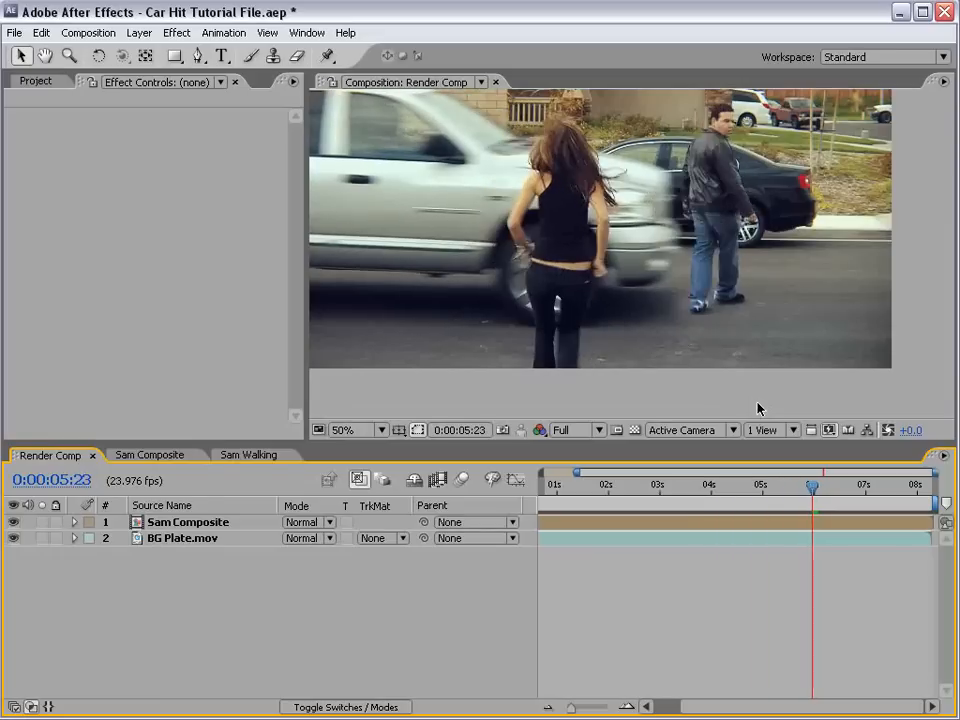
key("Page_Down")
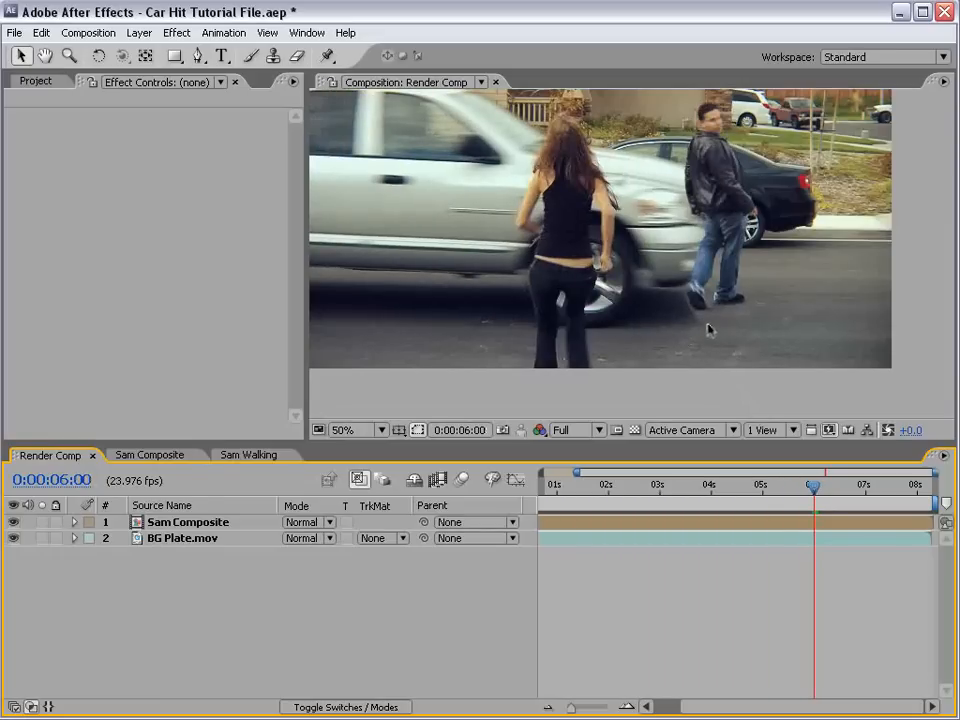
key("period")
left_click_drag(707, 336, 626, 321)
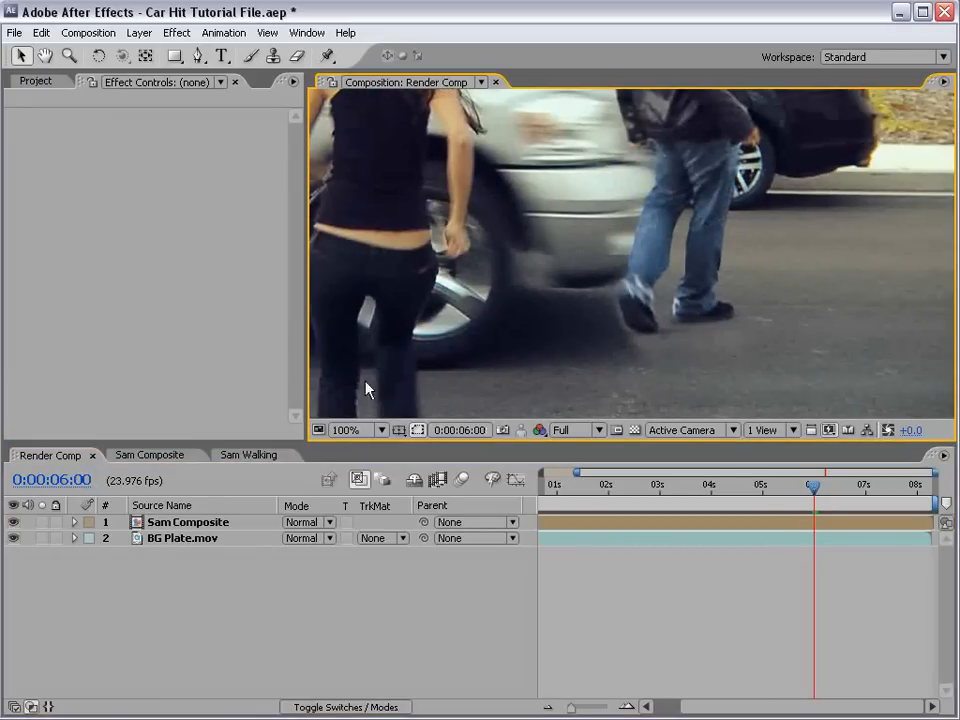
left_click(242, 456)
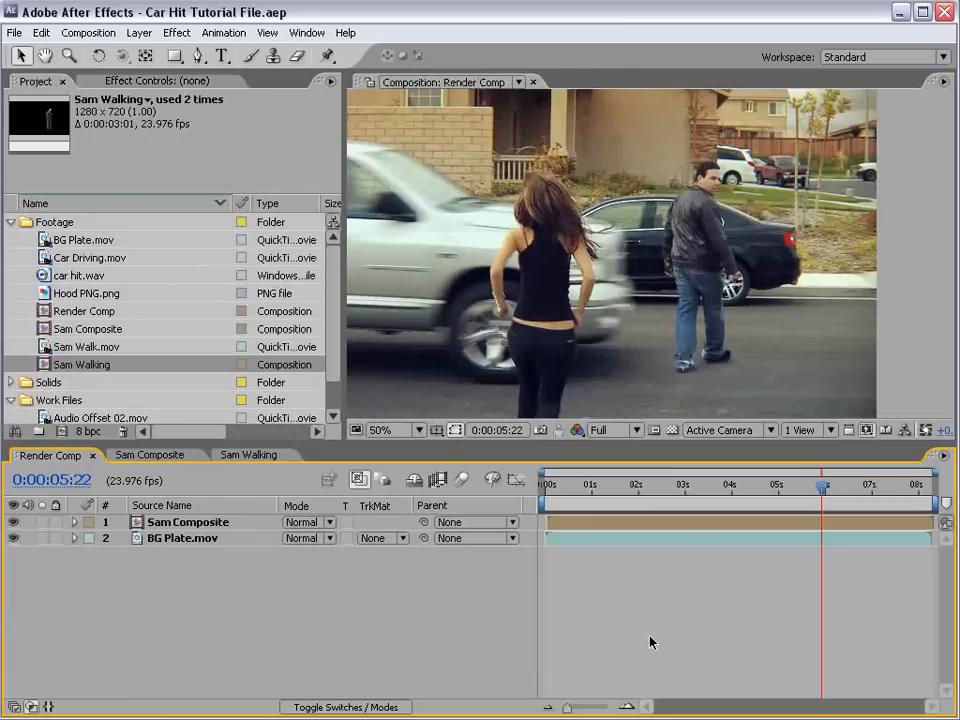
Move the Sam Composite layer's anchor point onto the man's lower torso with the Pan Behind tool
left_click(188, 522)
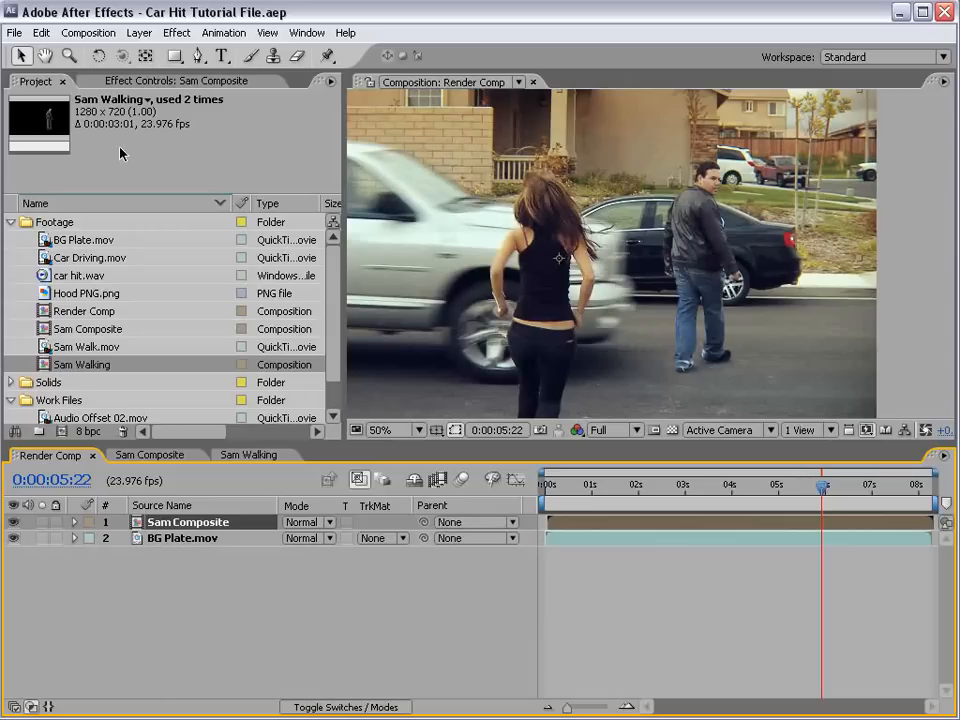
left_click(147, 60)
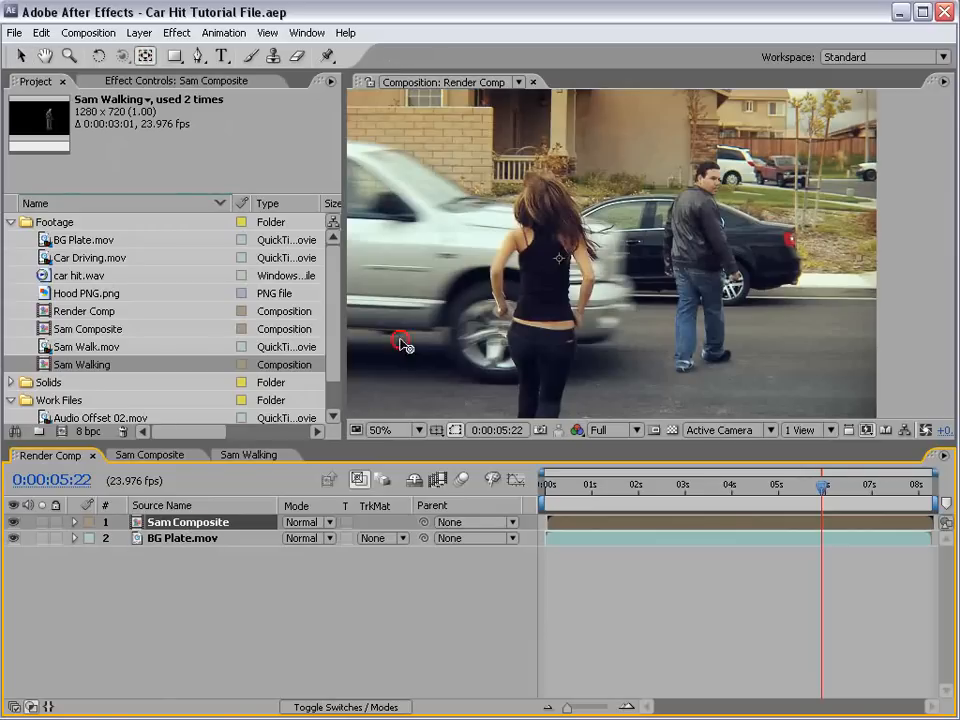
left_click(563, 263)
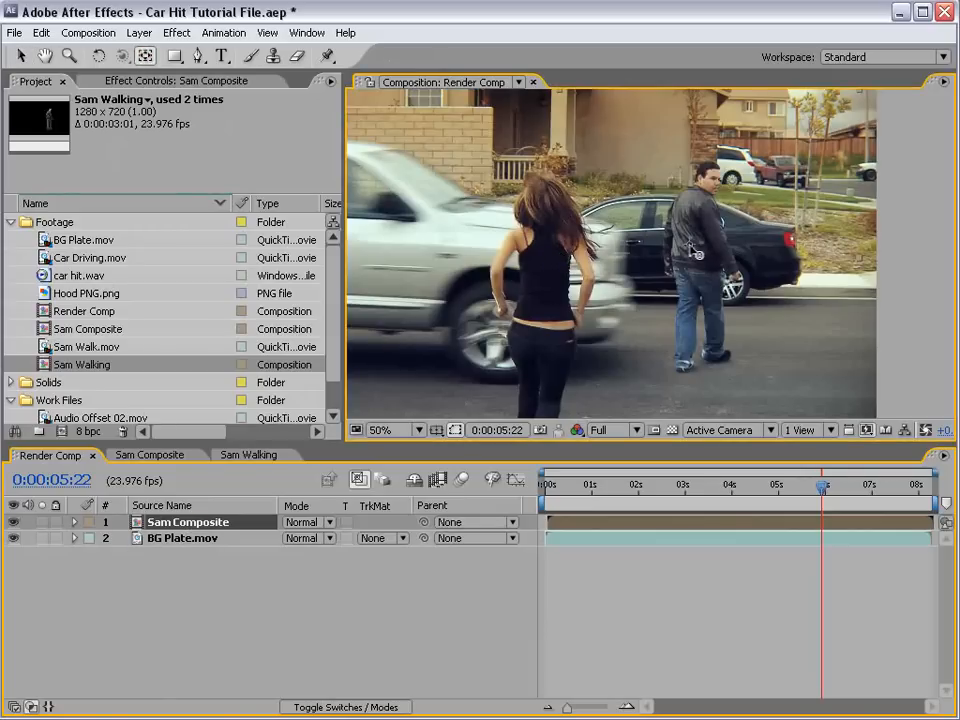
left_click_drag(692, 244, 692, 243)
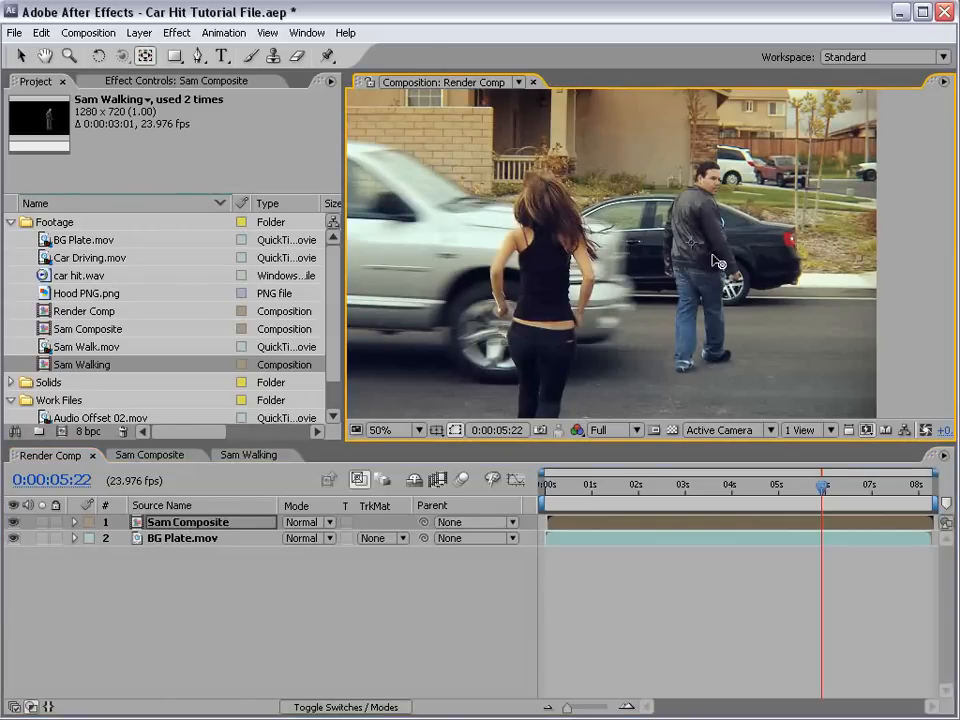
key("v")
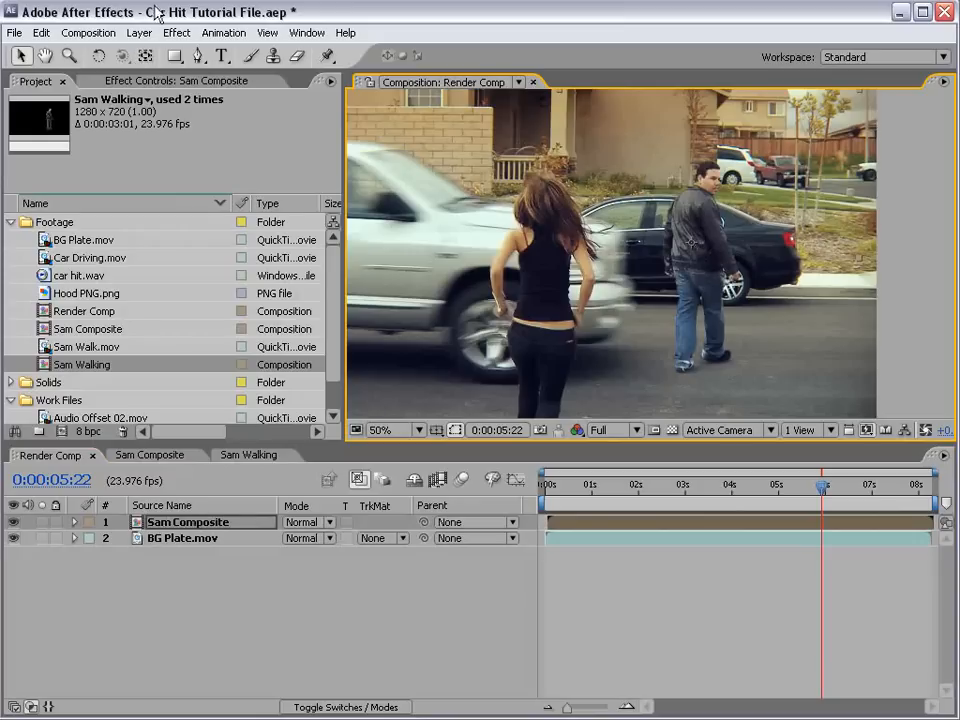
Add a null object and keyframe its Position at 0:00:05:22 over the truck's front fender, at 378, 266
left_click(139, 32)
mouse_move(152, 52)
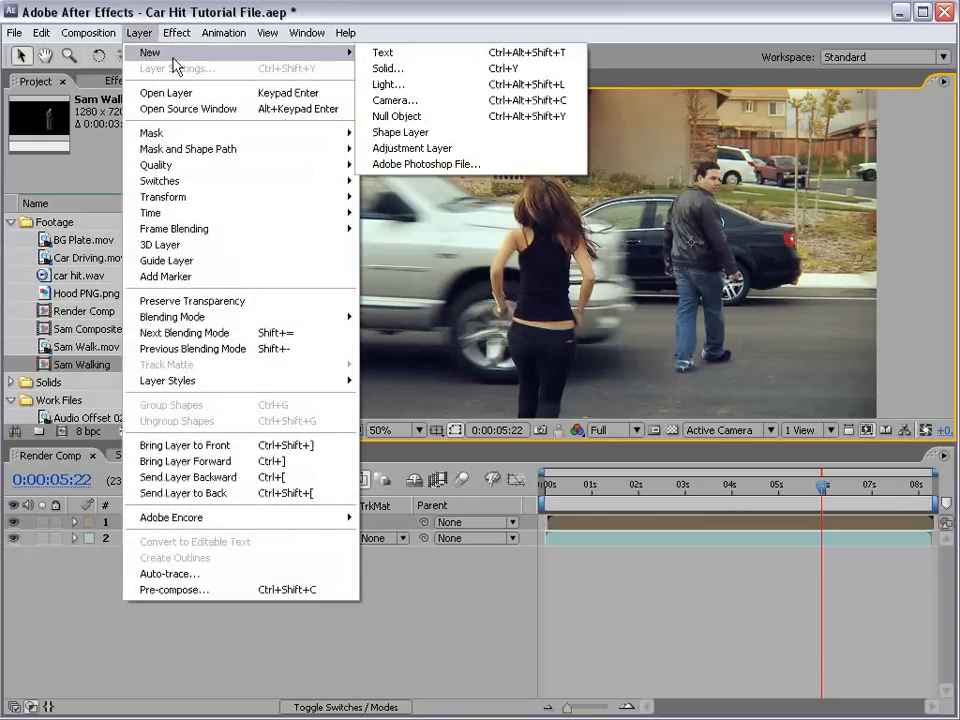
left_click(400, 115)
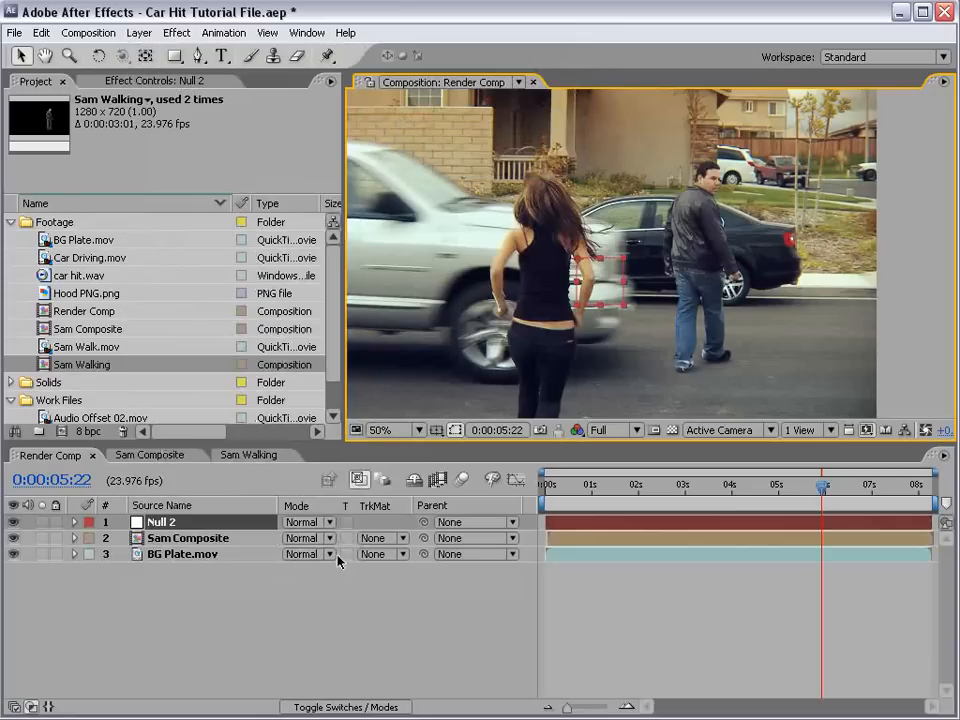
key("p")
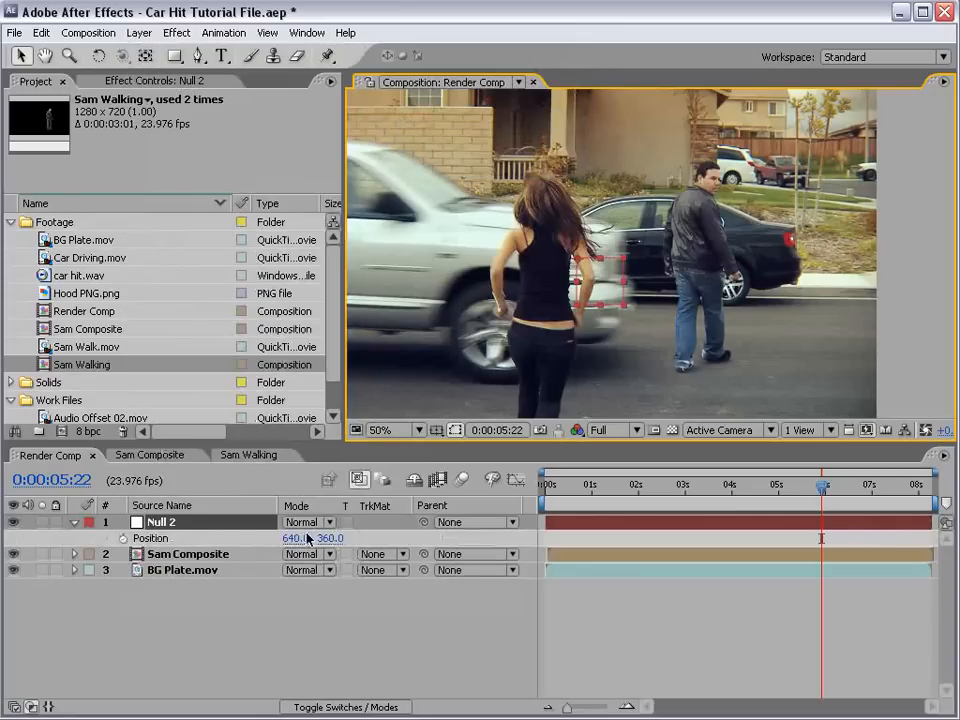
left_click(122, 538)
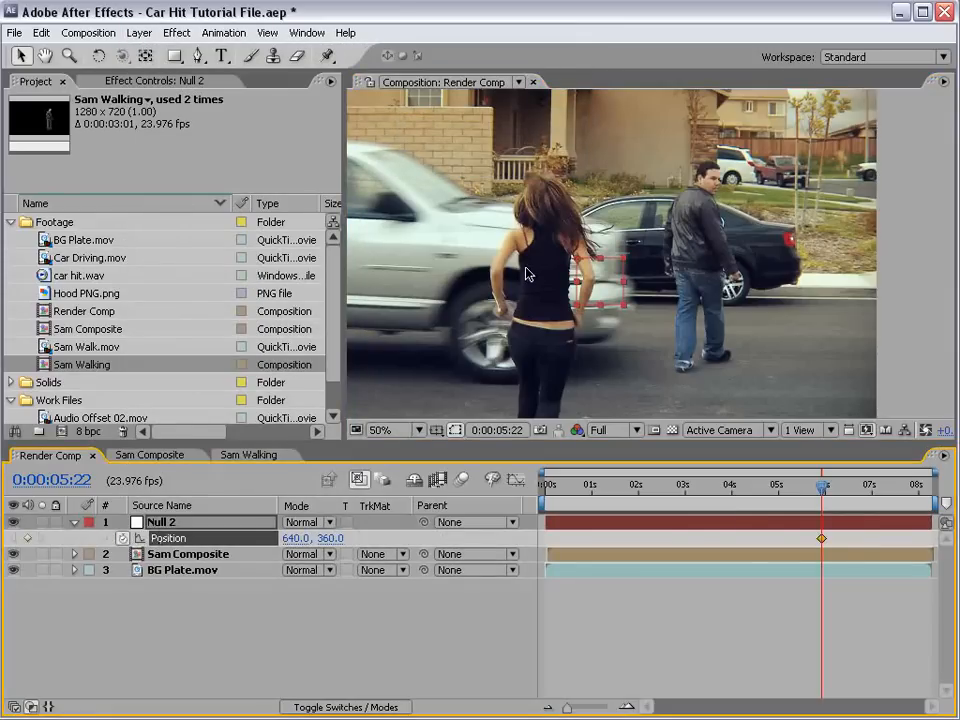
left_click_drag(603, 281, 472, 230)
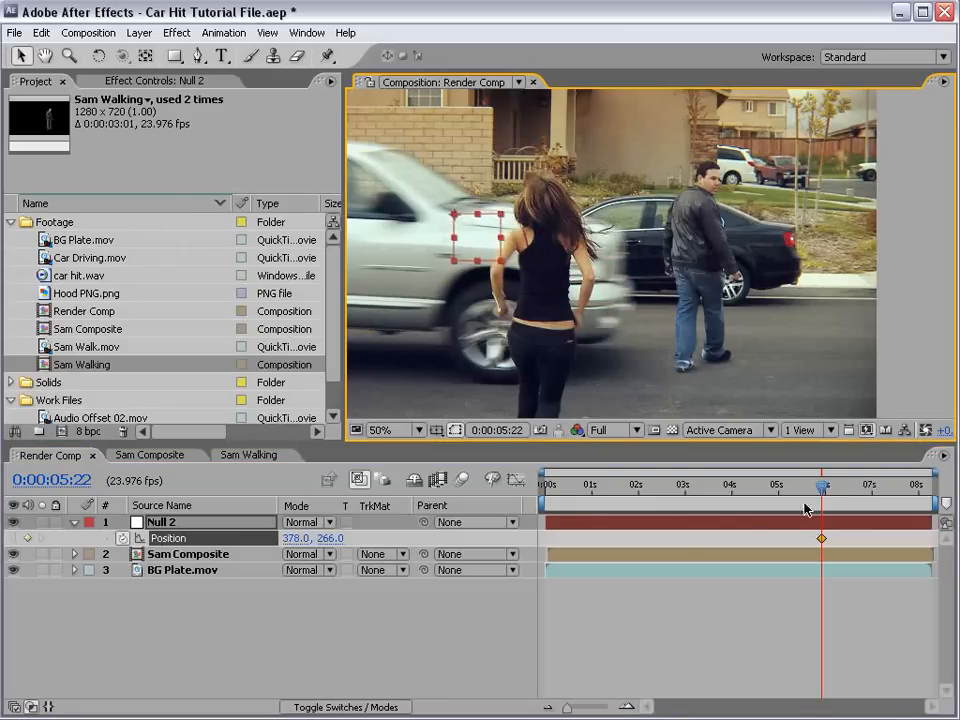
key("space")
left_click(786, 615)
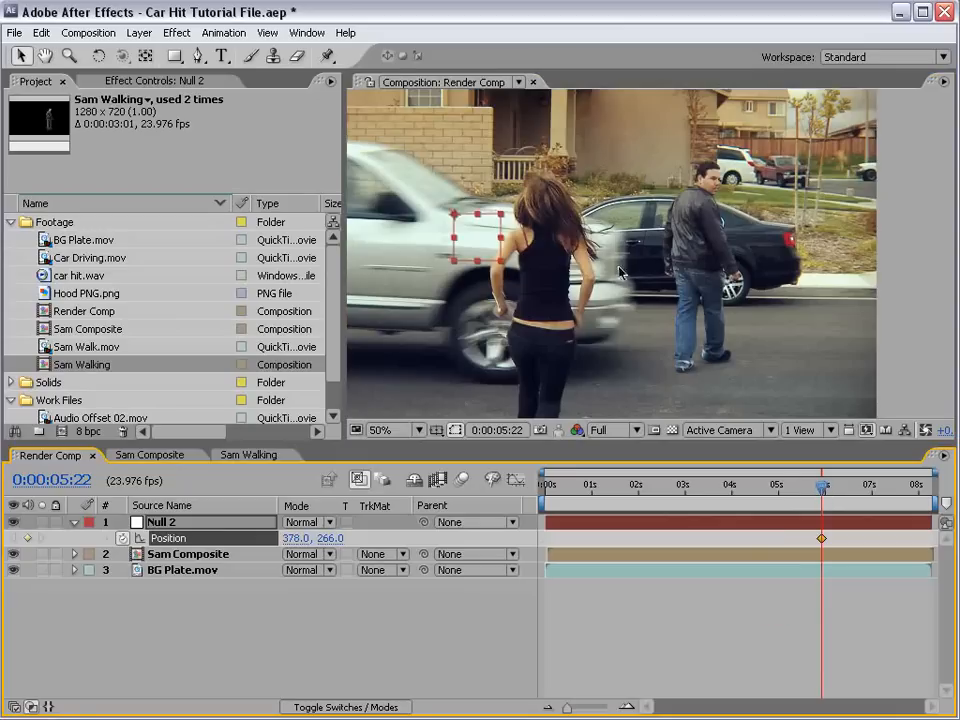
Keyframe the null at 0:00:06:10 moved along with the truck to 1288, 270, and check how it follows on the frames between
left_click_drag(824, 488, 847, 488)
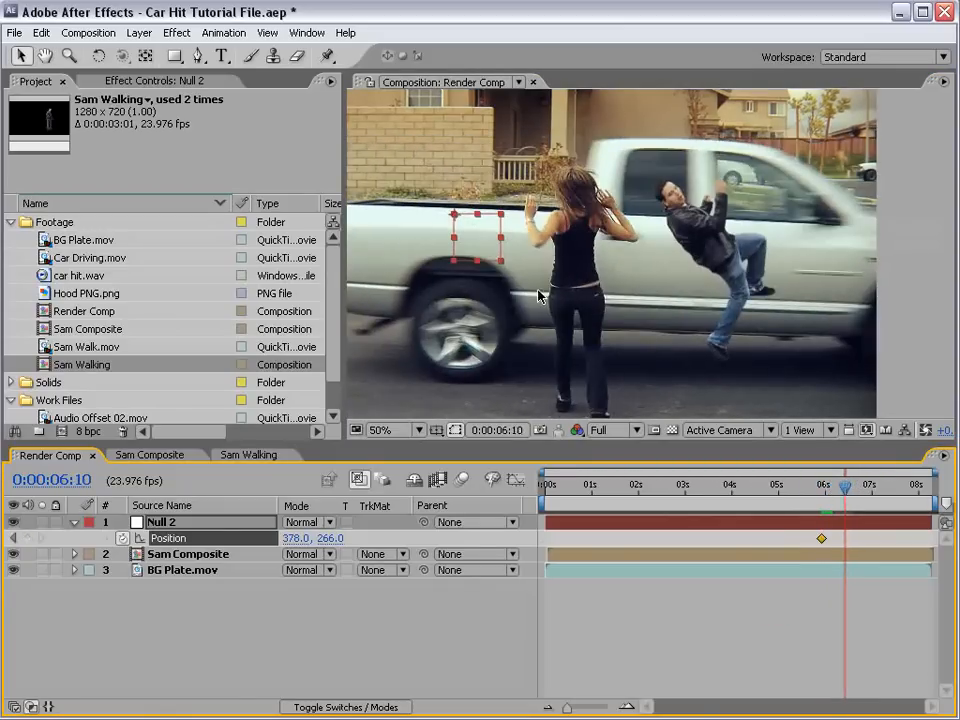
left_click_drag(466, 241, 892, 243)
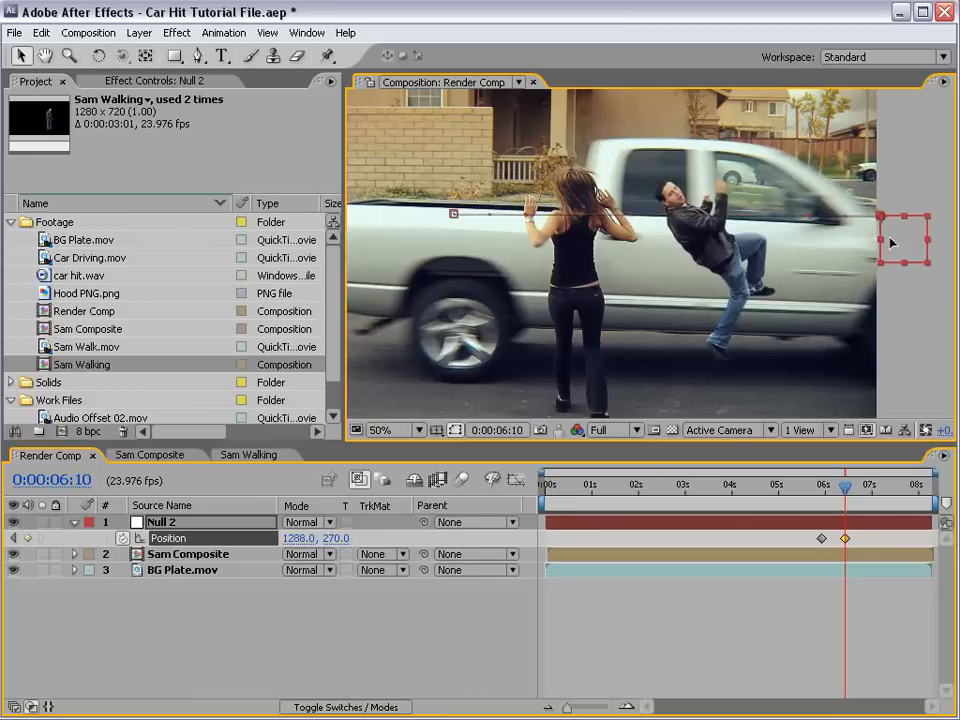
left_click_drag(845, 487, 836, 491)
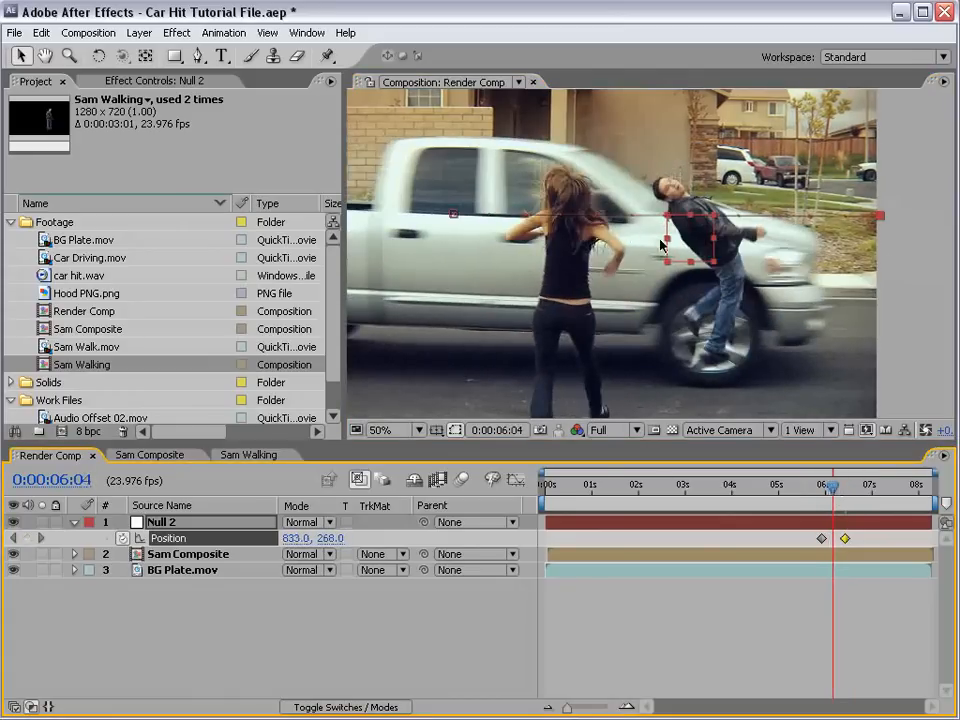
key("Page_Down")
key("Page_Down")
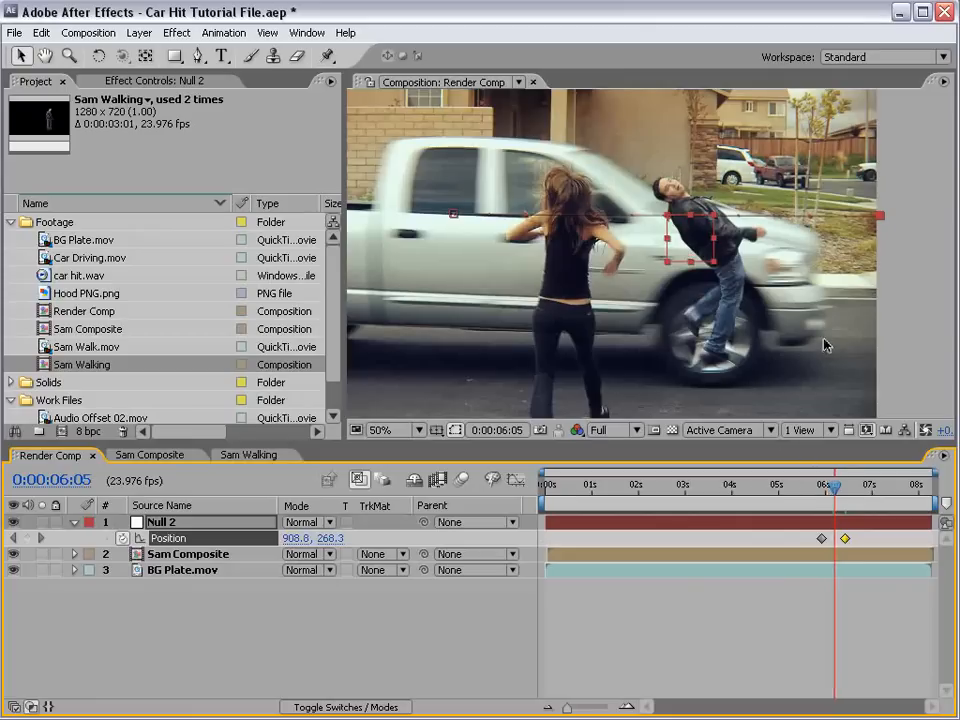
key("Page_Down")
Hide the Sam Composite layer and nudge the null's 0:00:06:10 position to 1292, 270 to match the truck
left_click(13, 554)
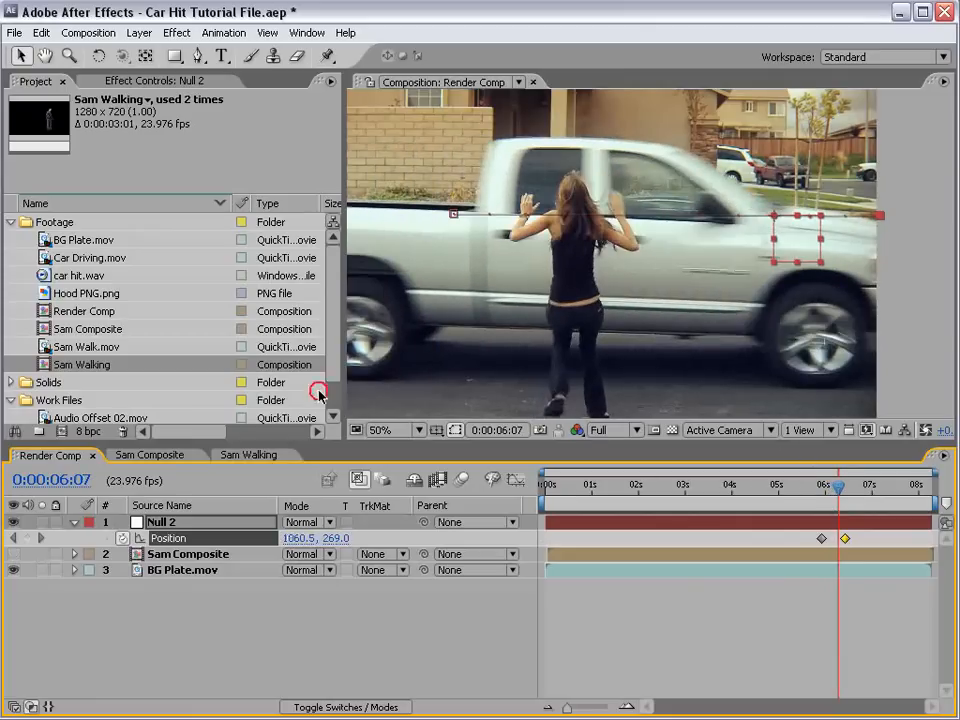
key("Page_Down")
key("Page_Down")
key("Page_Down")
key("Page_Down")
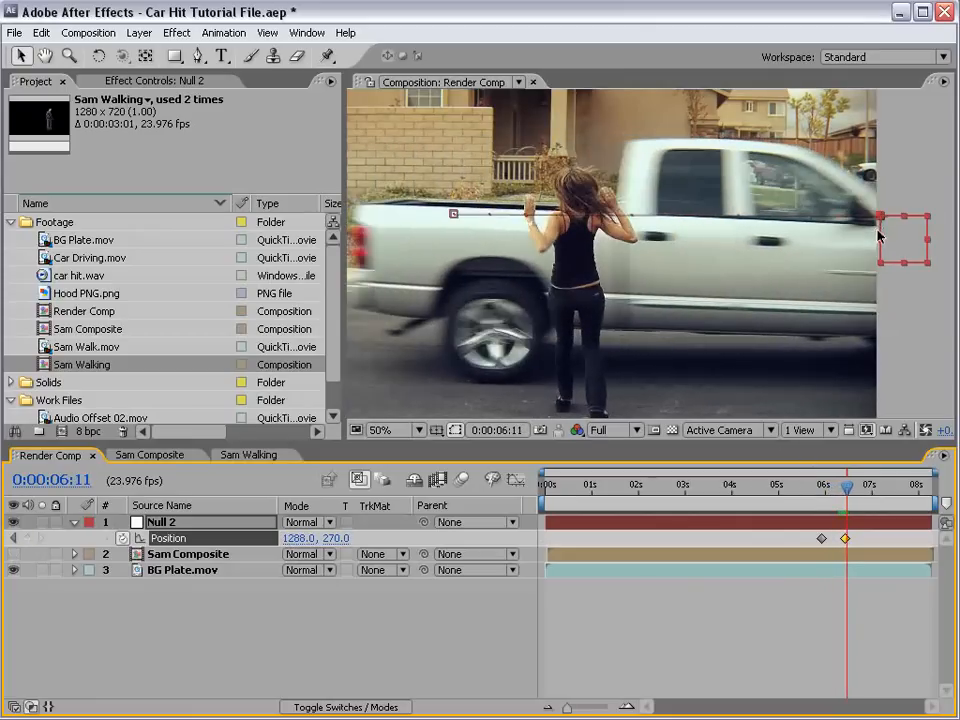
key("Page_Up")
key("Page_Down")
key("Page_Up")
left_click_drag(886, 232, 888, 232)
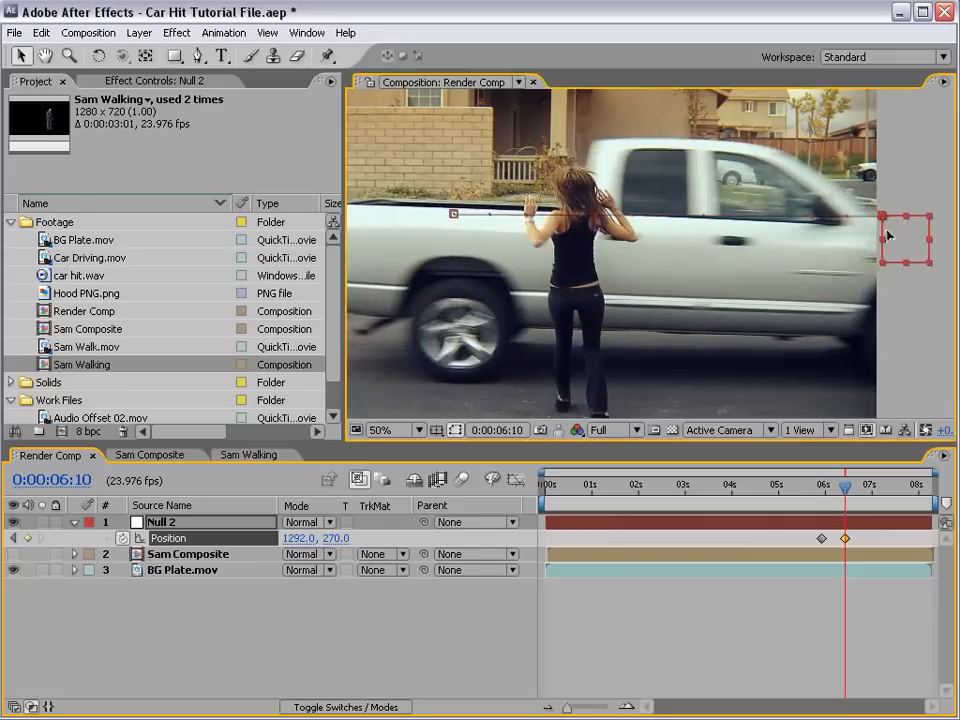
Keyframe the null farther along the truck's path at 0:00:06:12 and remove its keyframe at 0:00:06:10
key("Page_Down")
key("Page_Down")
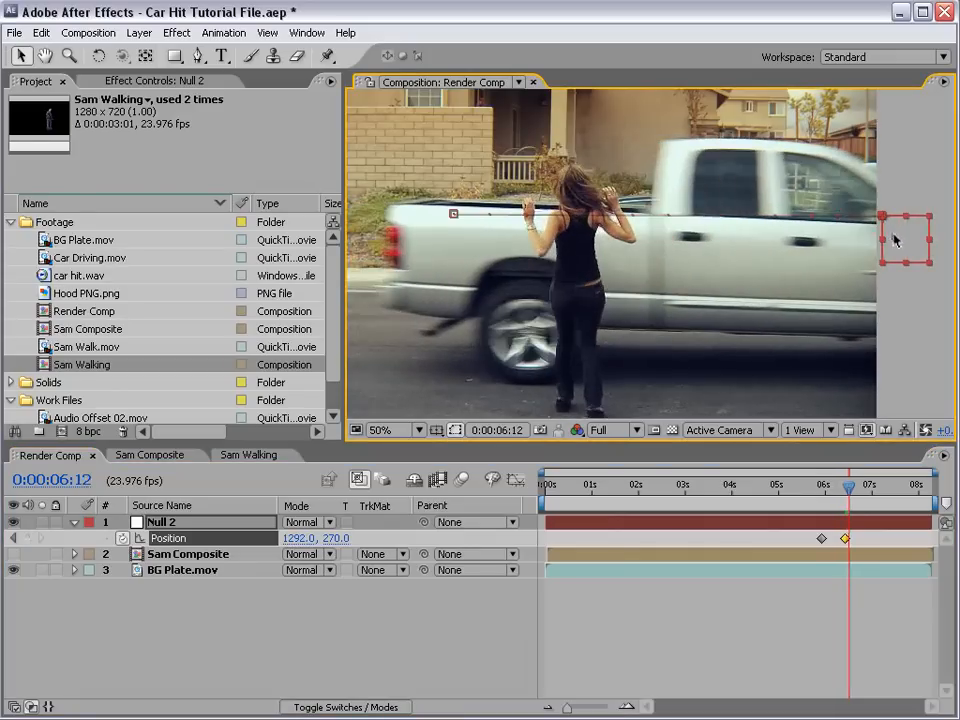
key("space")
left_click_drag(897, 259, 652, 334)
scroll(762, 300, "up", 1)
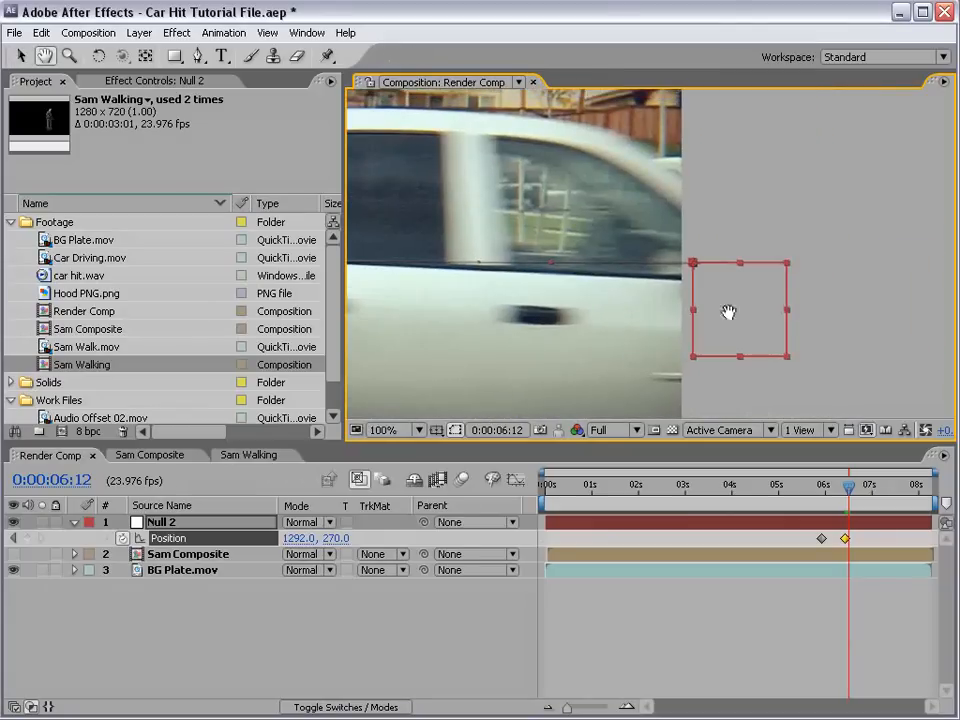
left_click_drag(748, 317, 870, 321)
key("comma")
left_click(843, 490)
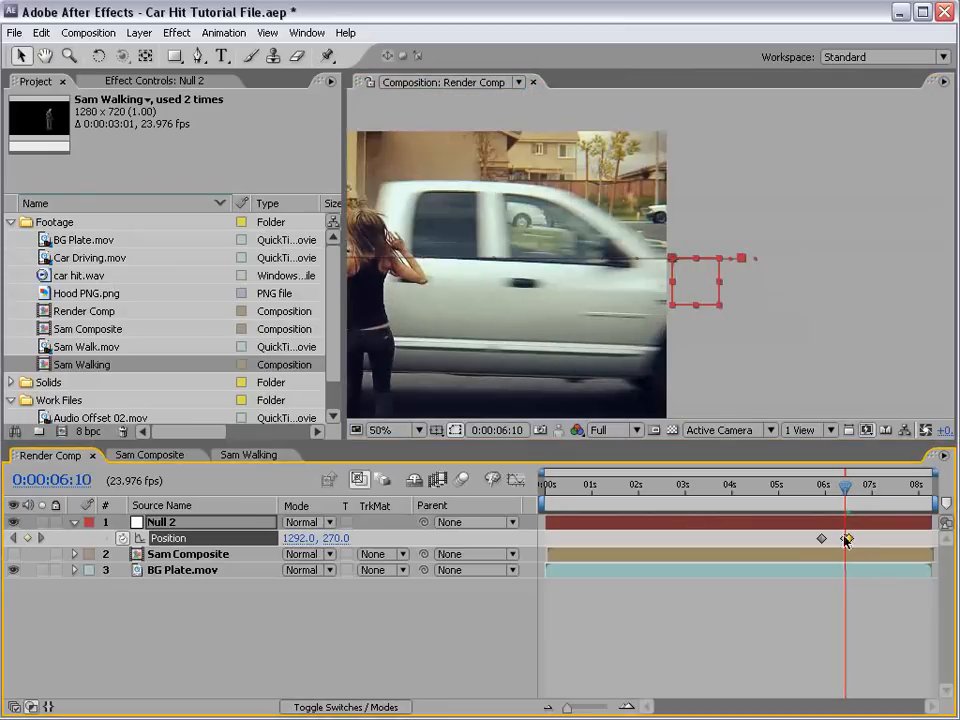
Check the null against the moving truck at 0:00:06:05 and 0:00:05:22, and save the project
left_click_drag(843, 490, 835, 492)
key("F2")
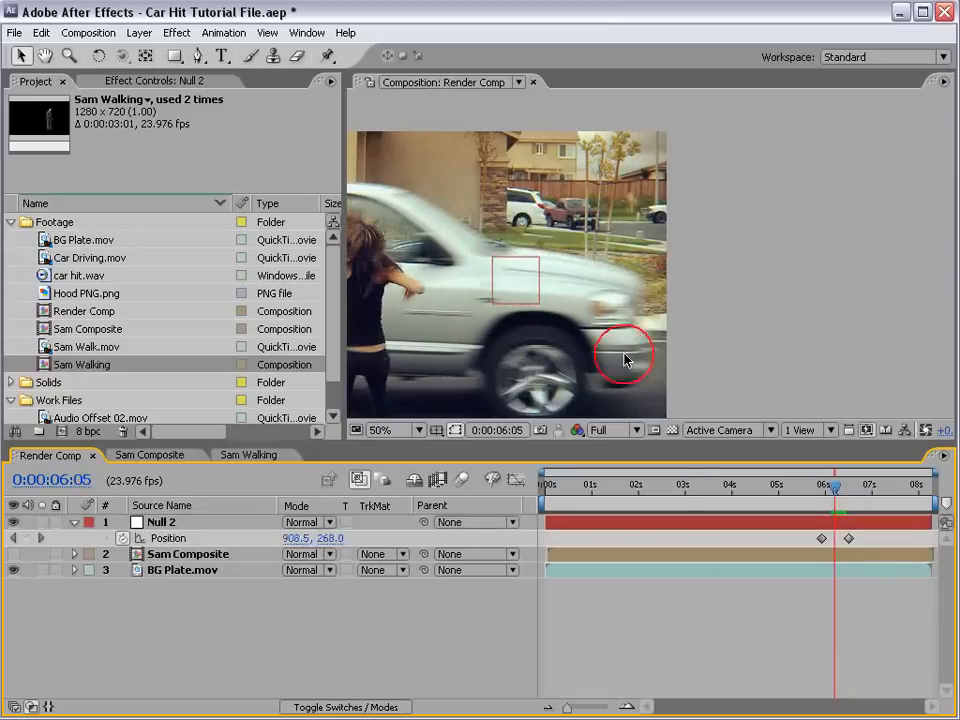
key("ctrl+s")
left_click_drag(615, 333, 719, 327)
left_click_drag(838, 494, 824, 496)
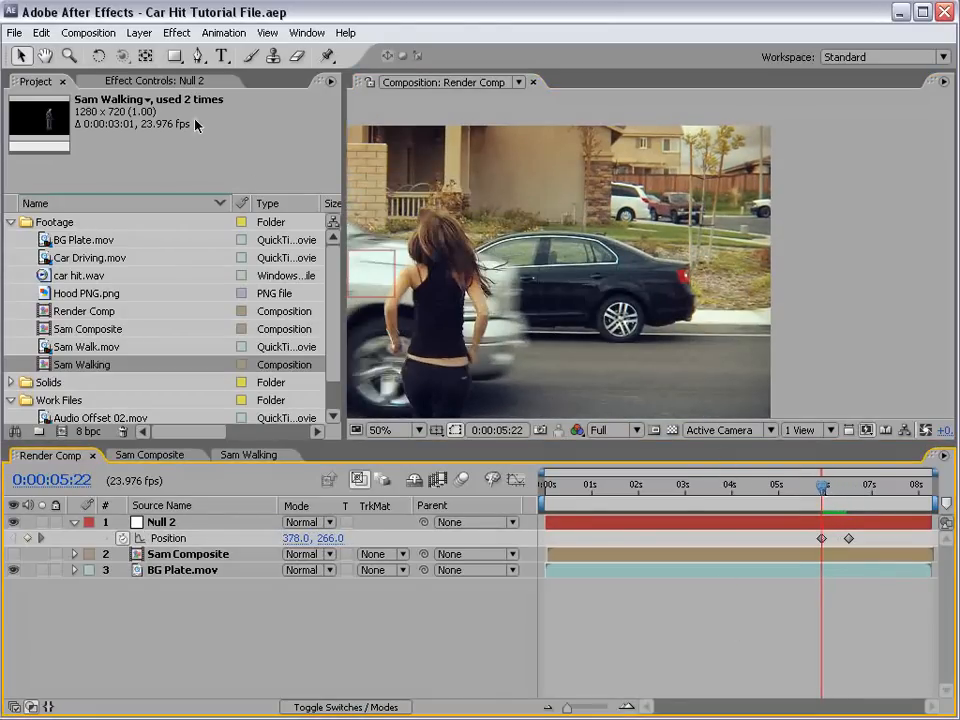
left_click_drag(535, 372, 666, 377)
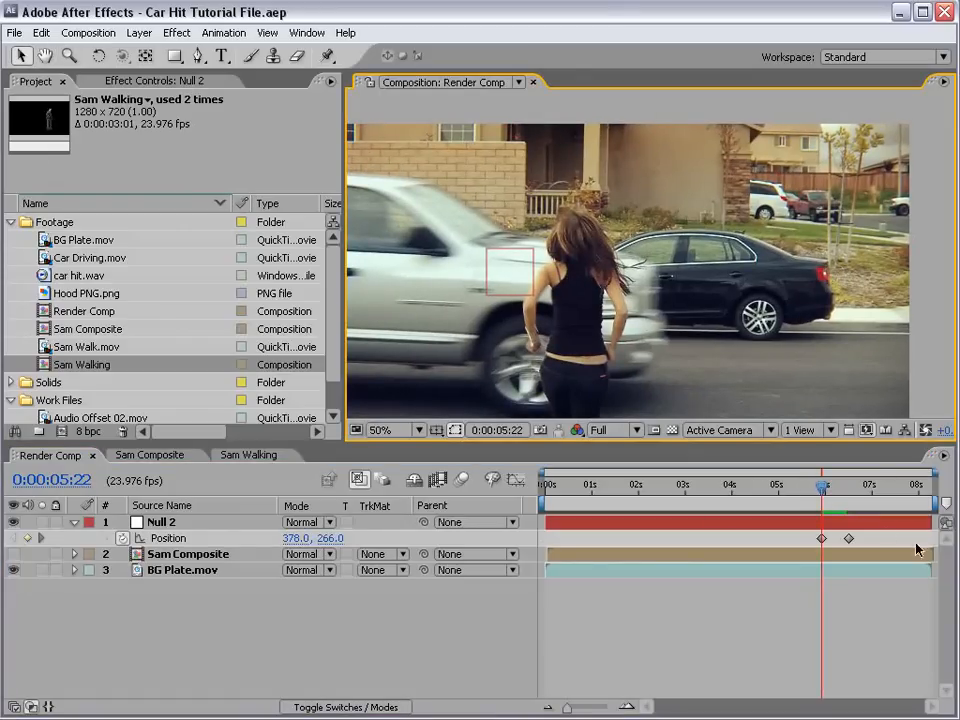
Create a 1280 x 720 bright orange solid at the top of Render Comp at 0:00:06:02
left_click(830, 494)
left_click(139, 33)
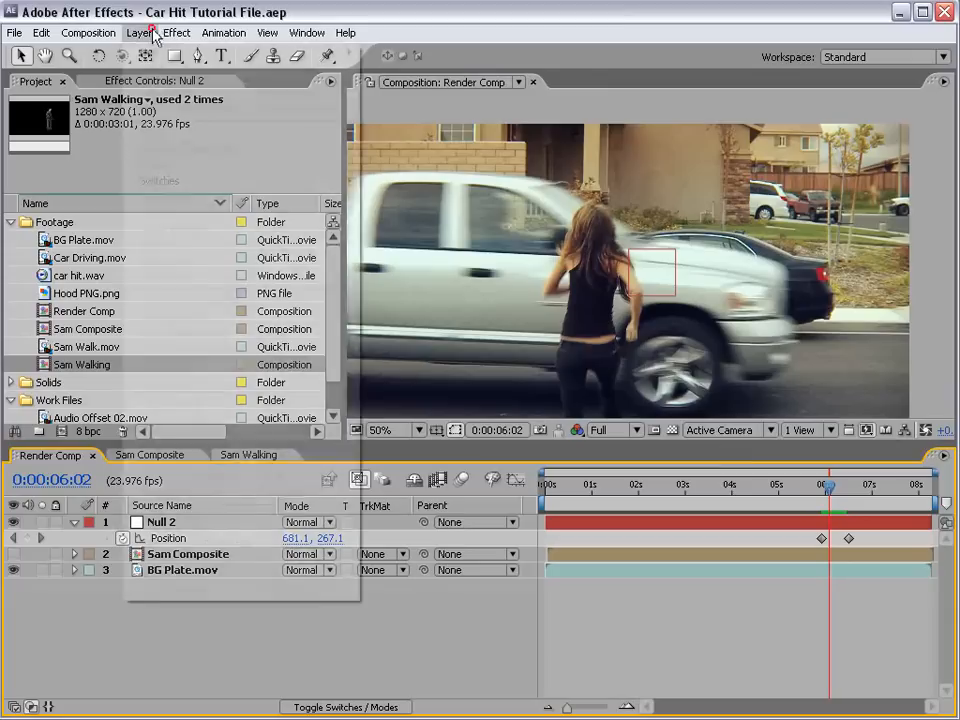
mouse_move(203, 58)
left_click(400, 69)
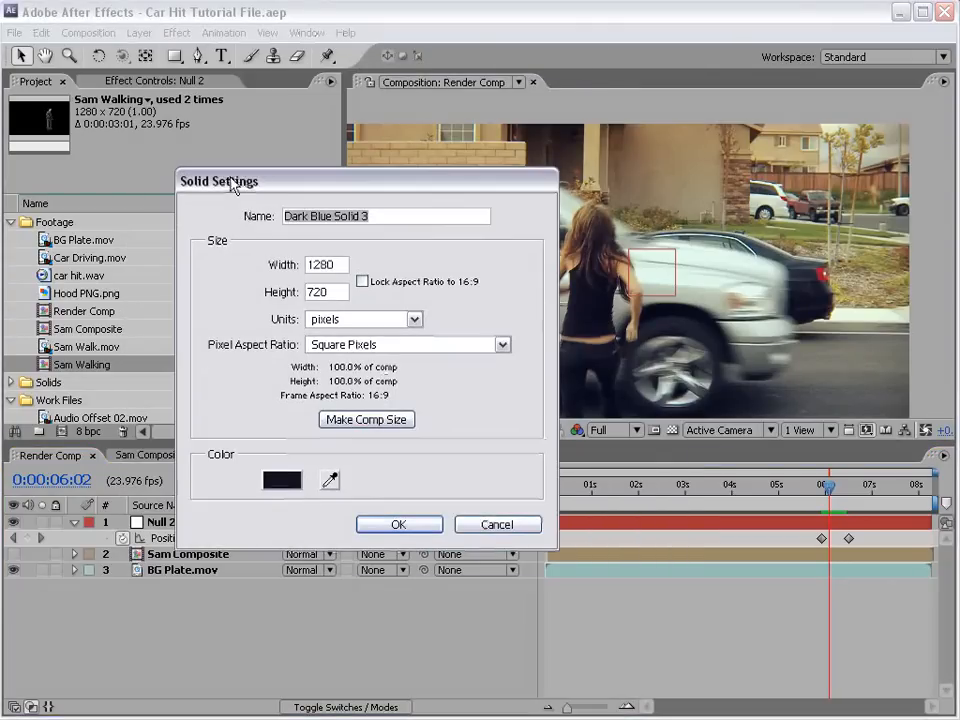
left_click(290, 486)
left_click_drag(323, 515, 398, 217)
left_click(428, 471)
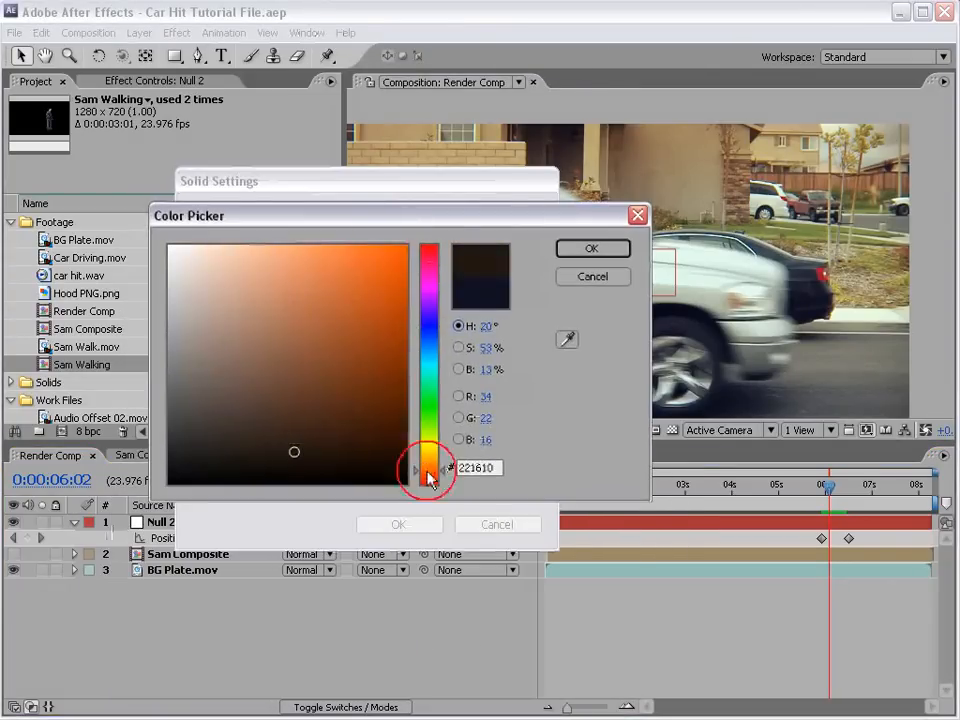
left_click_drag(388, 290, 454, 245)
left_click(591, 248)
left_click(399, 524)
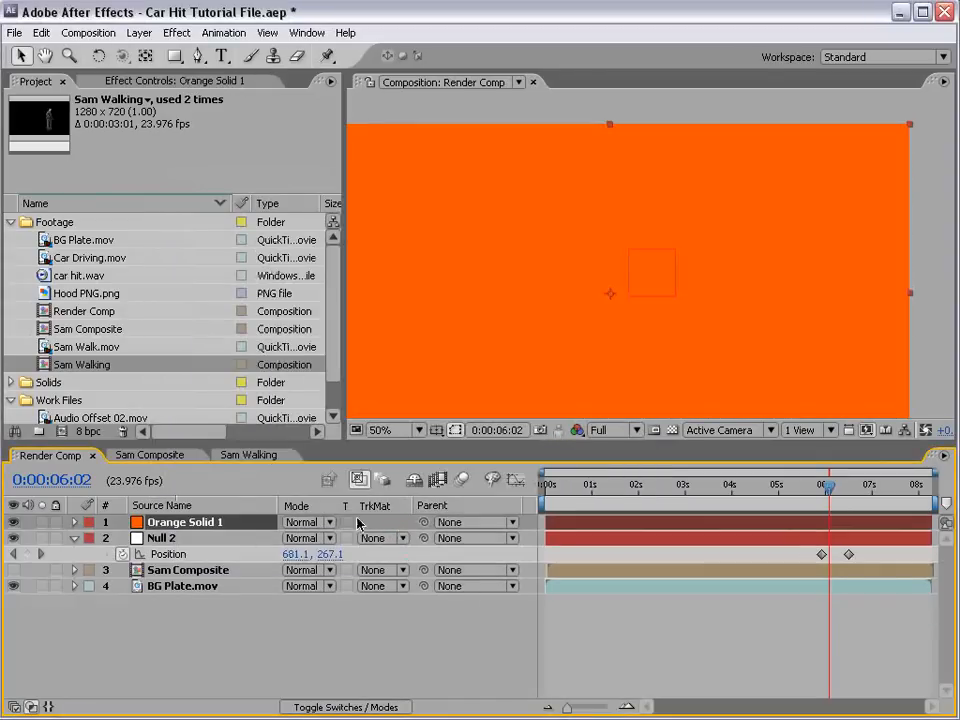
Hide the orange solid and go to 0:00:06:04, where the truck's front end is fully exposed
left_click(13, 522)
key("g")
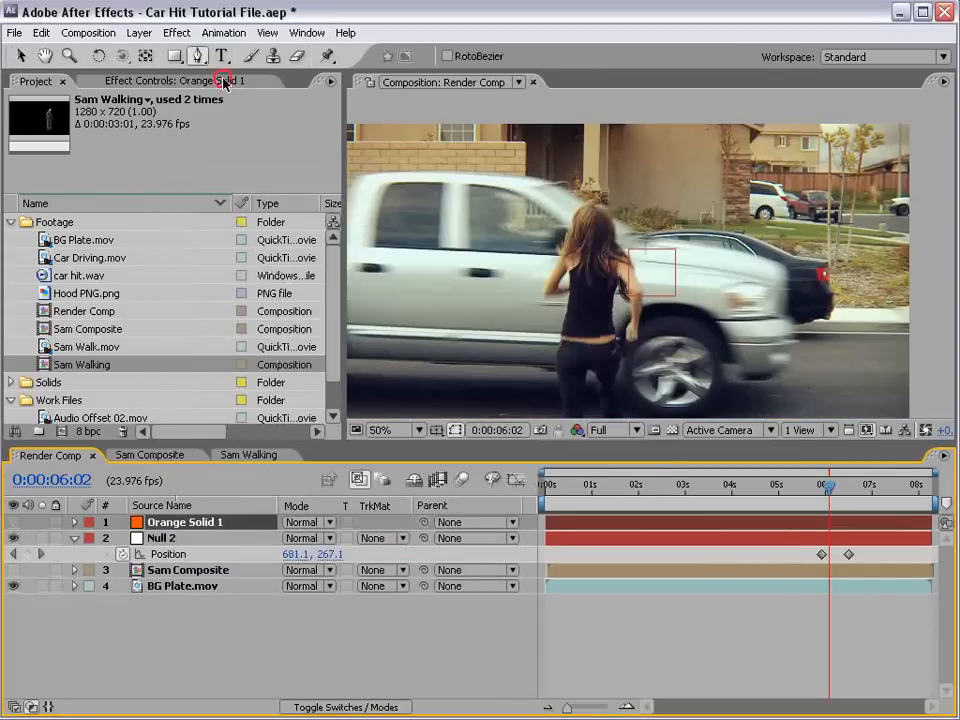
left_click_drag(831, 488, 835, 487)
Start a Pen tool mask on the orange solid, tracing the truck's hood edge and front end down to the bumper
key("h")
left_click_drag(781, 334, 647, 289)
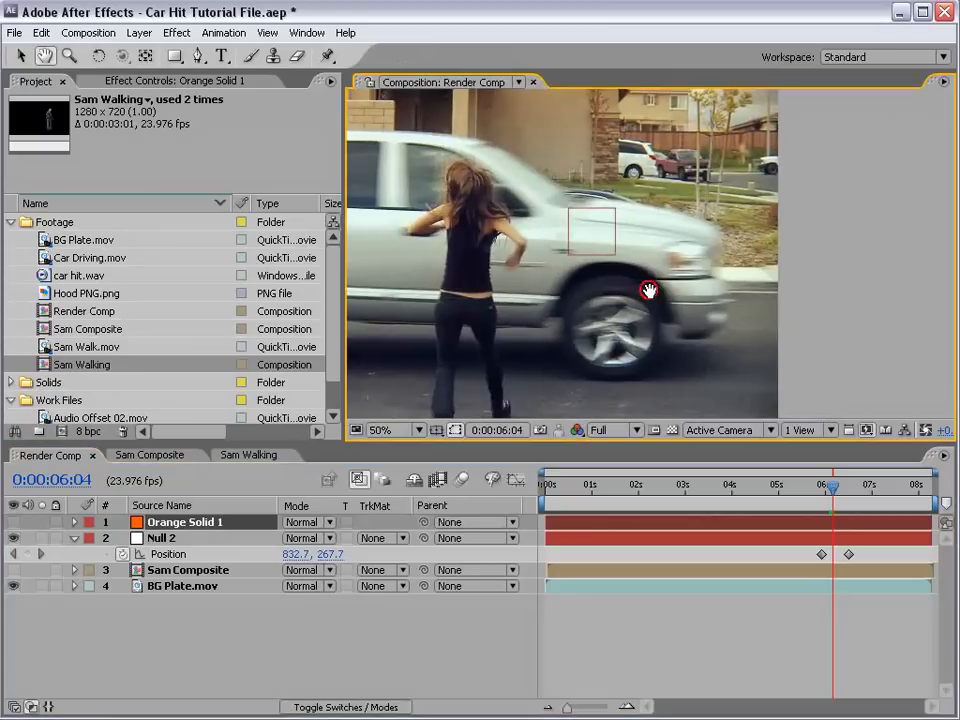
scroll(690, 318, "up", 1)
left_click_drag(690, 318, 712, 352)
left_click_drag(583, 201, 489, 139)
key("g")
left_click_drag(581, 169, 699, 214)
left_click(481, 176)
key("space")
left_click_drag(751, 244, 741, 306)
left_click(741, 331)
key("space")
left_click_drag(757, 366, 720, 258)
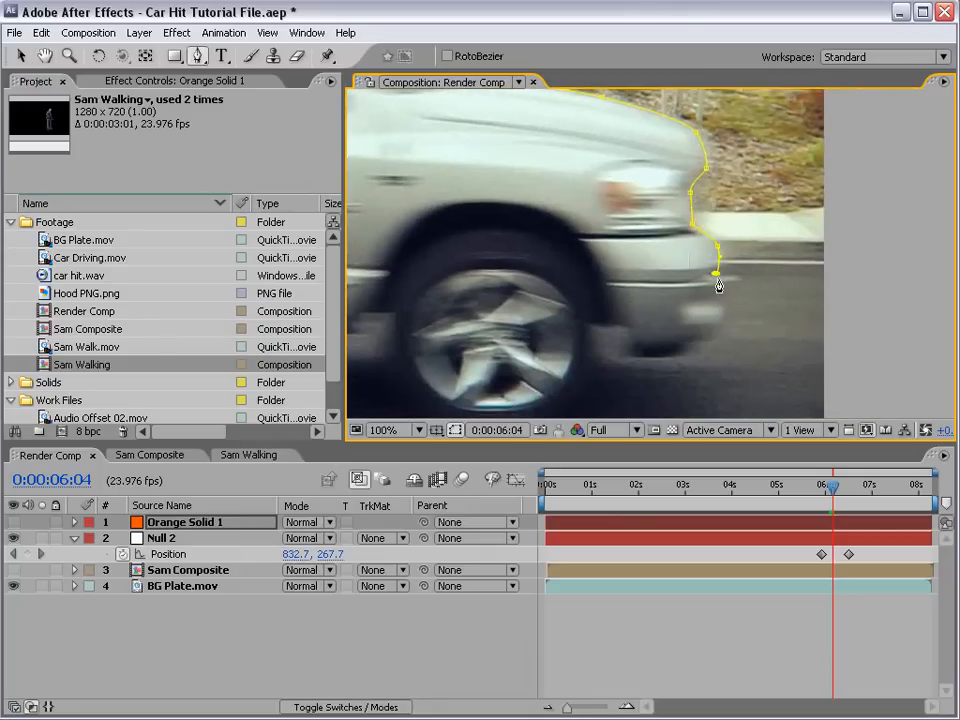
Continue the mask around the lower bumper and wheel arch, and close it across the front fender
left_click_drag(720, 316, 682, 354)
left_click_drag(672, 357, 656, 362)
left_click(628, 356)
left_click(614, 320)
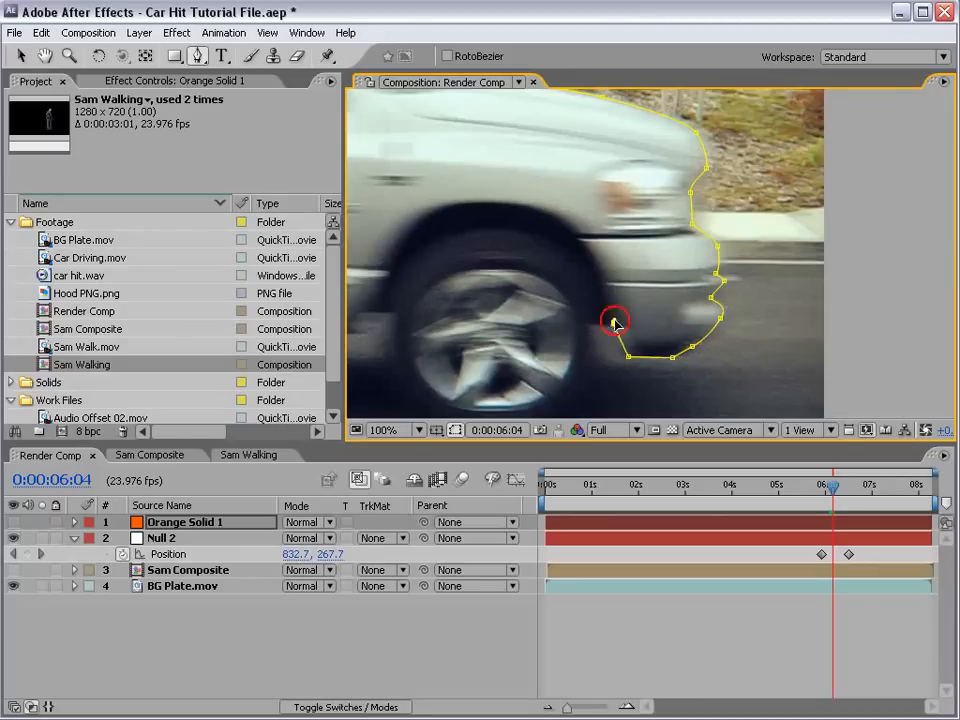
left_click_drag(563, 226, 632, 282)
key("space")
left_click(480, 281)
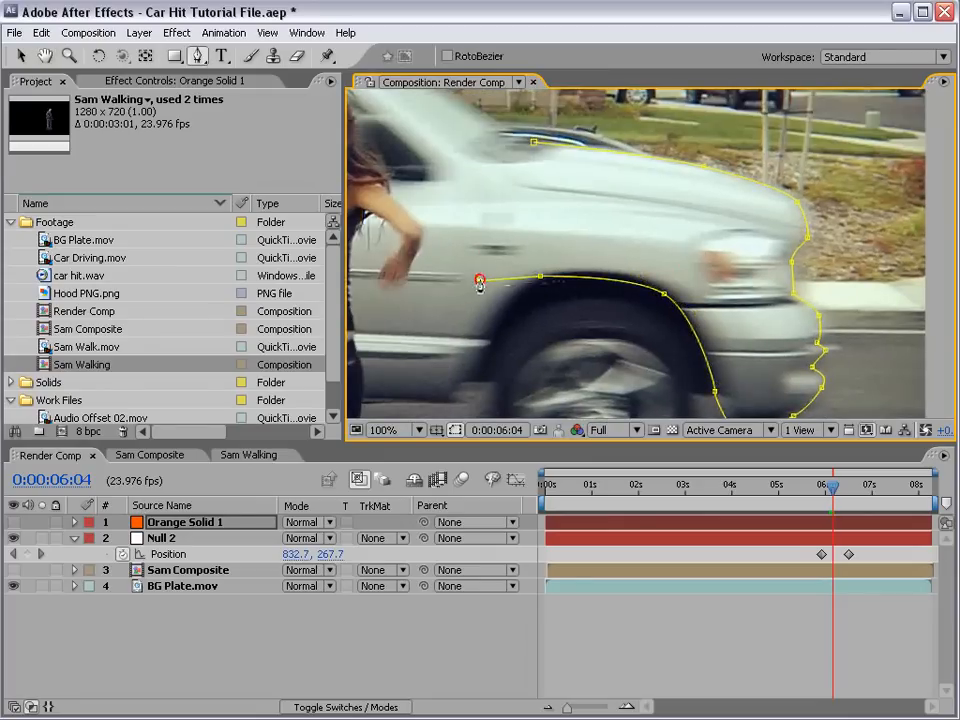
left_click(534, 146)
Make the orange solid visible again to check its masked shape over the truck's front end
key("space")
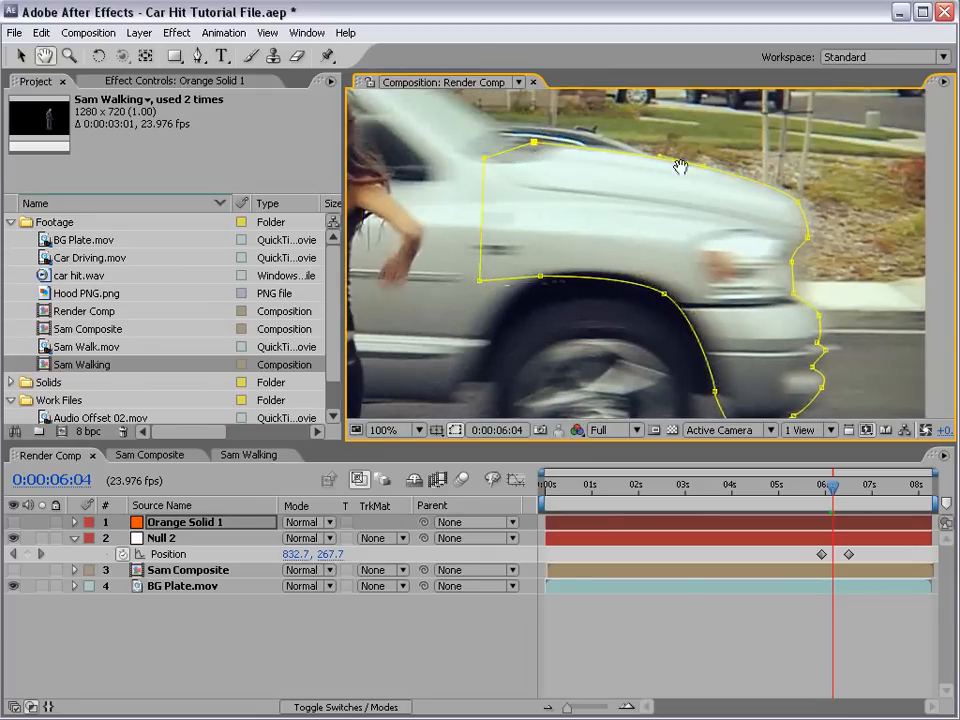
left_click_drag(815, 263, 719, 230)
scroll(718, 248, "down", 1)
left_click_drag(668, 195, 734, 249)
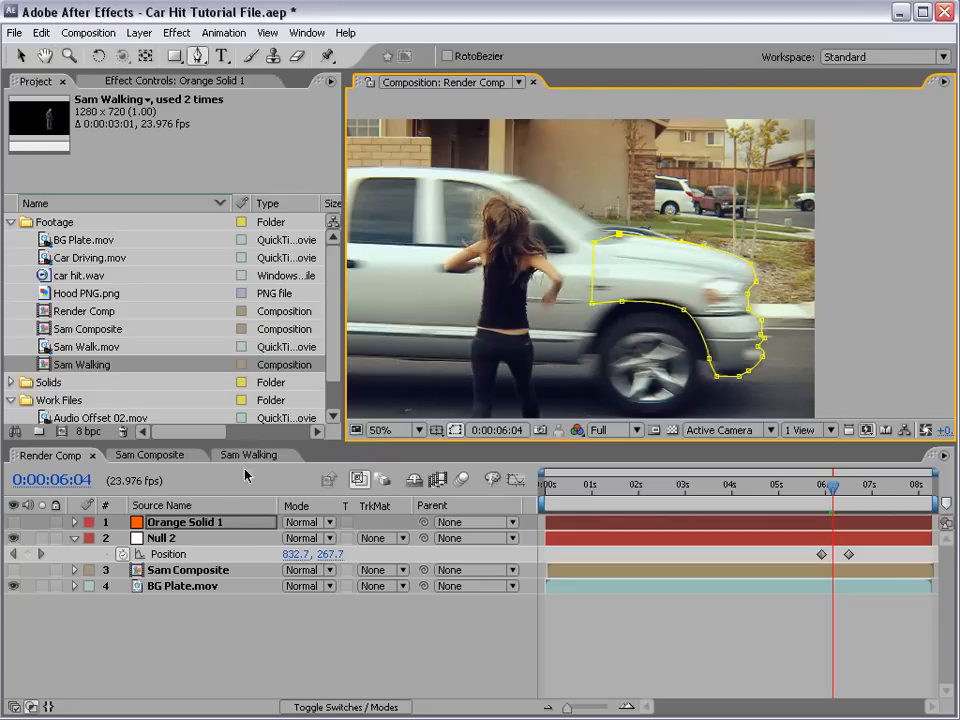
left_click(14, 522)
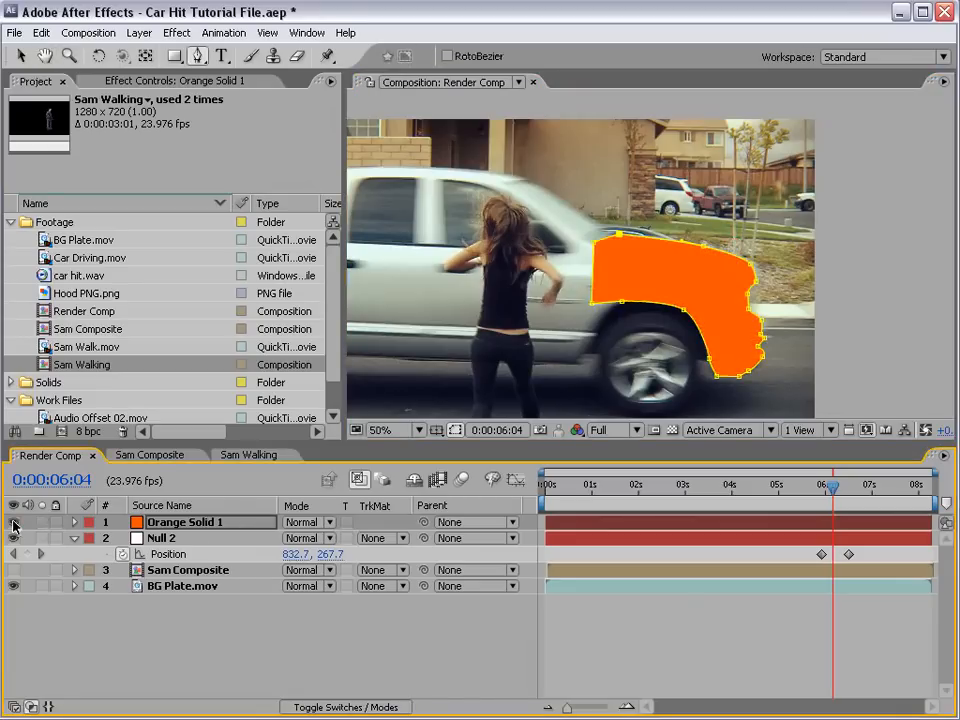
Duplicate BG Plate.mov and place the copy directly below Orange Solid 1
left_click(172, 588)
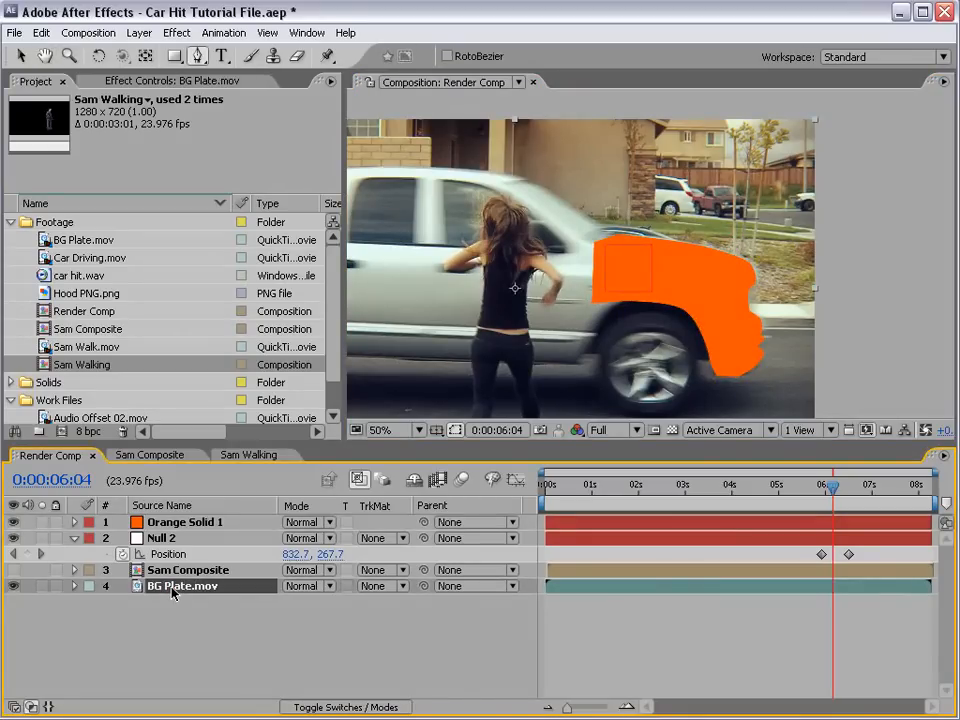
key("ctrl+d")
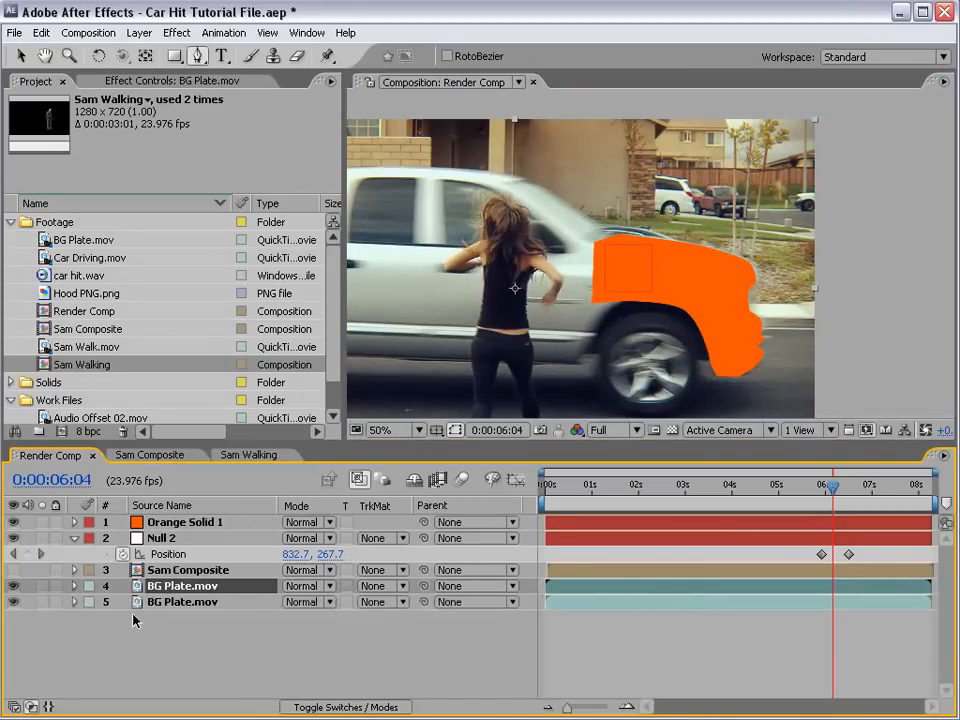
key("v")
left_click_drag(141, 587, 160, 527)
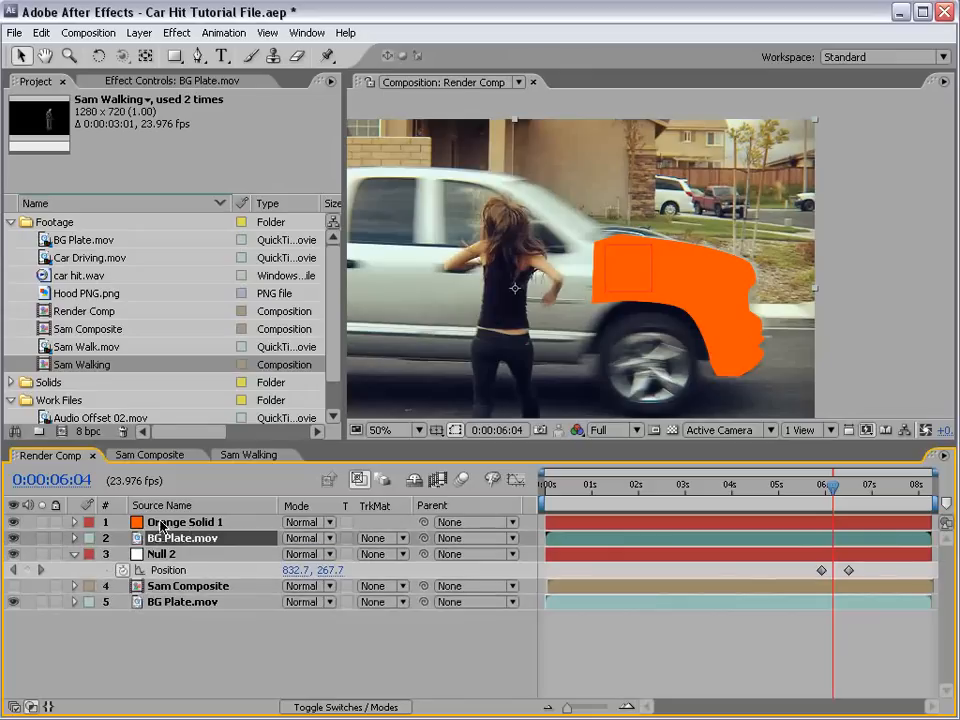
Set the upper BG Plate.mov's track matte to Alpha Matte "Orange Solid 1" and hide the bottom BG Plate.mov
left_click(165, 523)
left_click(189, 538)
left_click(380, 538)
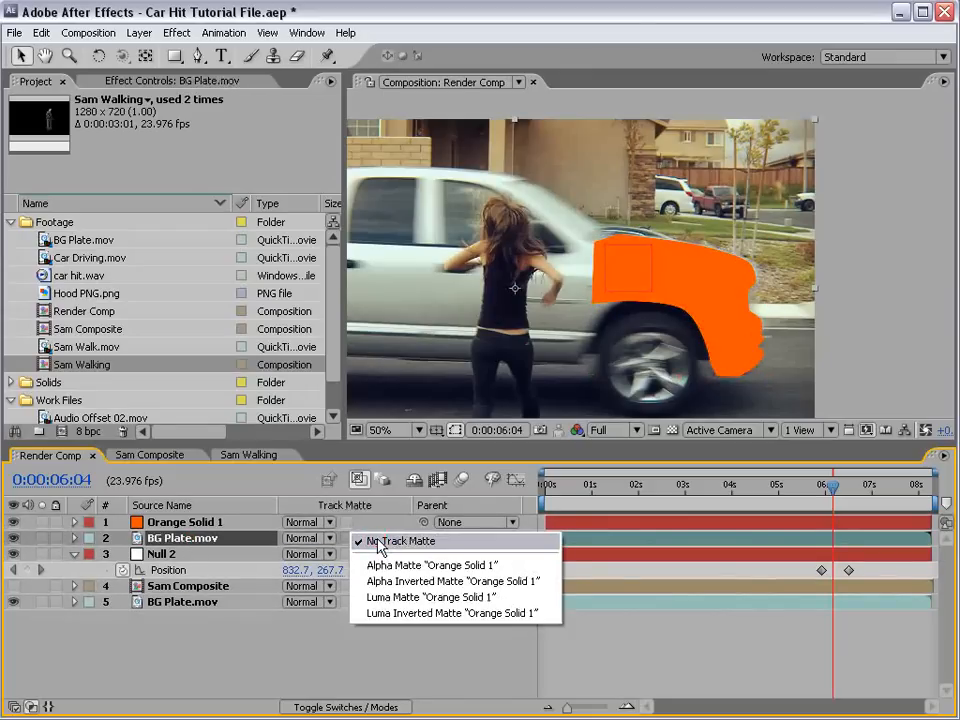
left_click(420, 566)
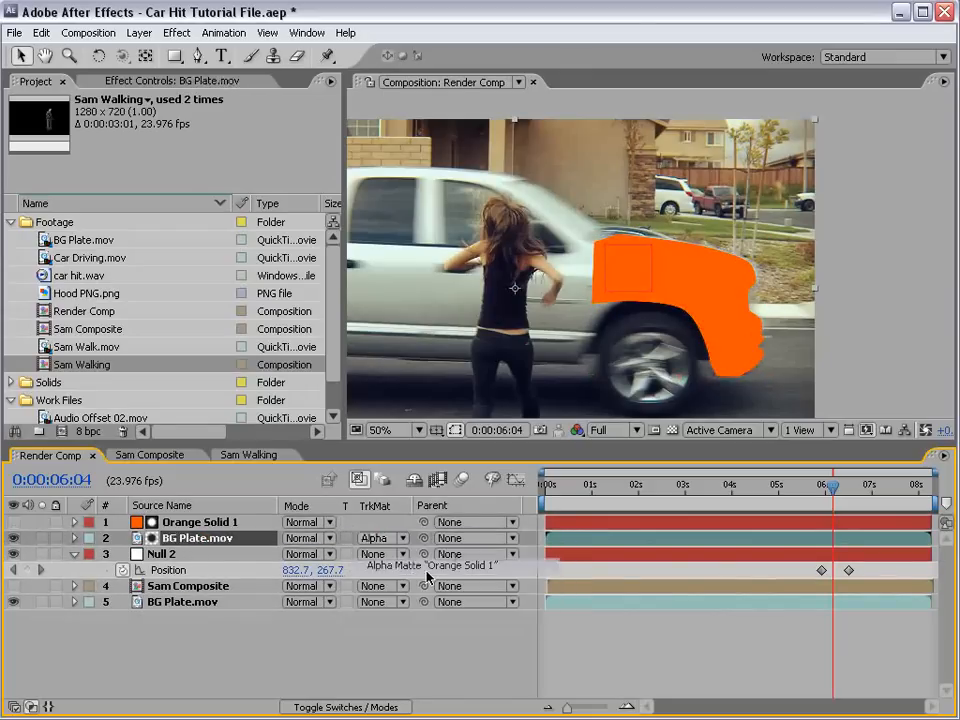
left_click(13, 602)
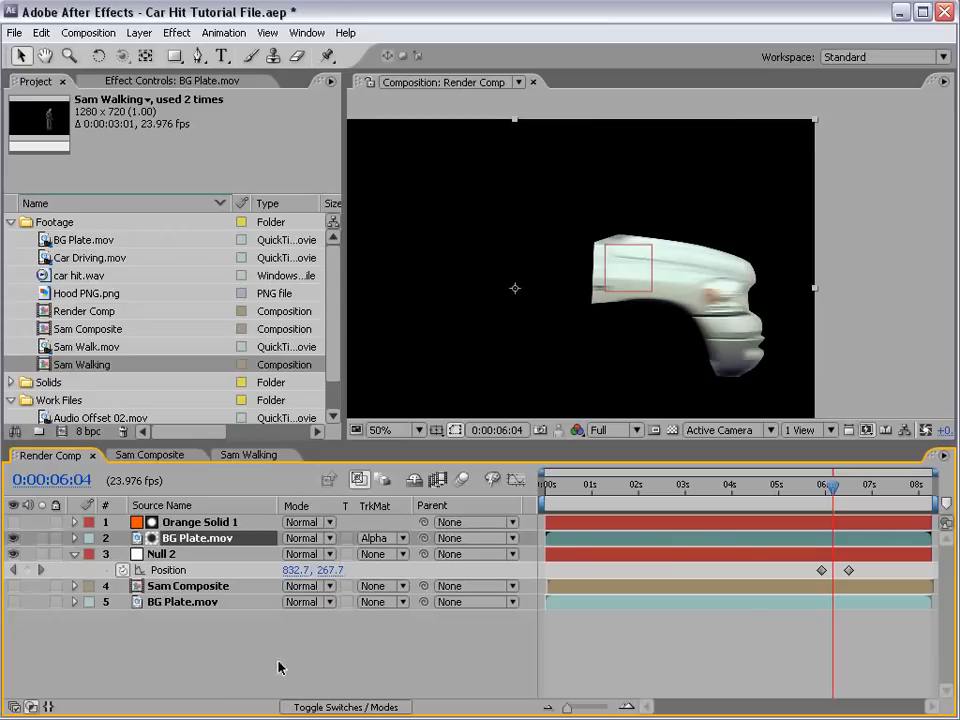
Unlink the Mask Feather values on Orange Solid 1, set them to 12.0, 5.0 pixels, and save the project
left_click(174, 523)
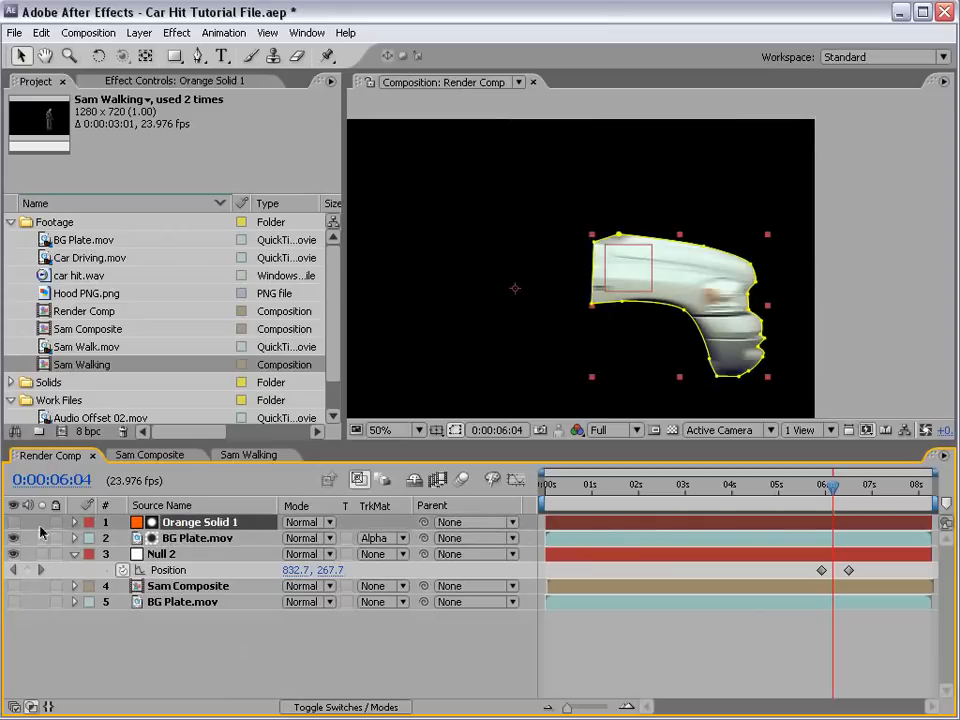
key("f")
left_click(328, 554)
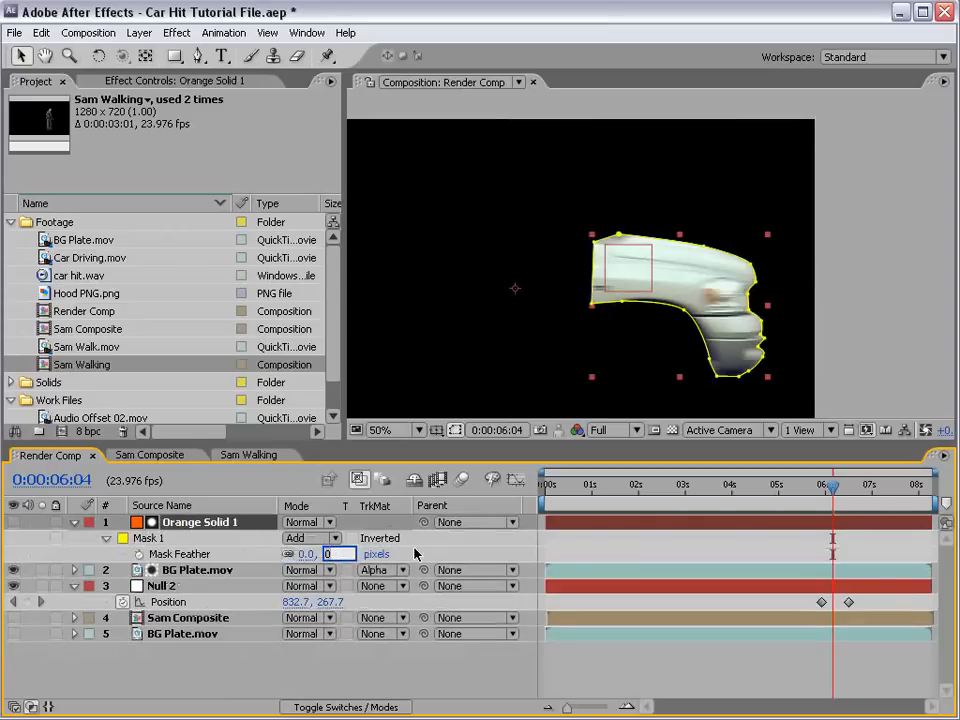
left_click(392, 668)
key("space")
scroll(790, 342, "up", 1)
left_click_drag(812, 346, 722, 286)
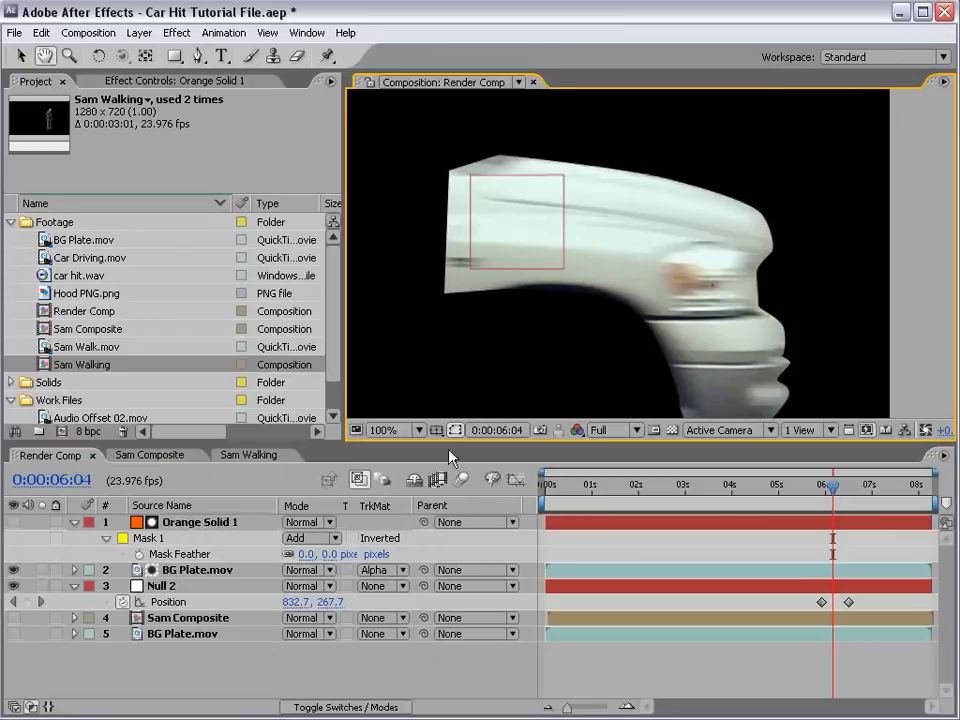
left_click_drag(303, 561, 282, 568)
left_click(333, 554)
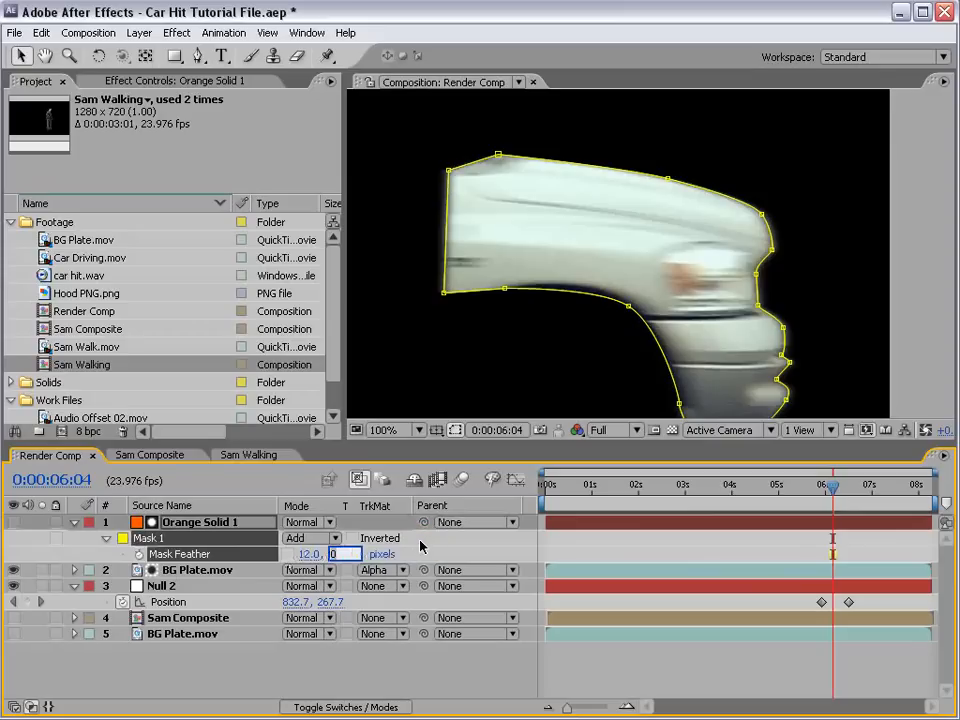
type("5")
key("Return")
left_click(580, 670)
key("ctrl+s")
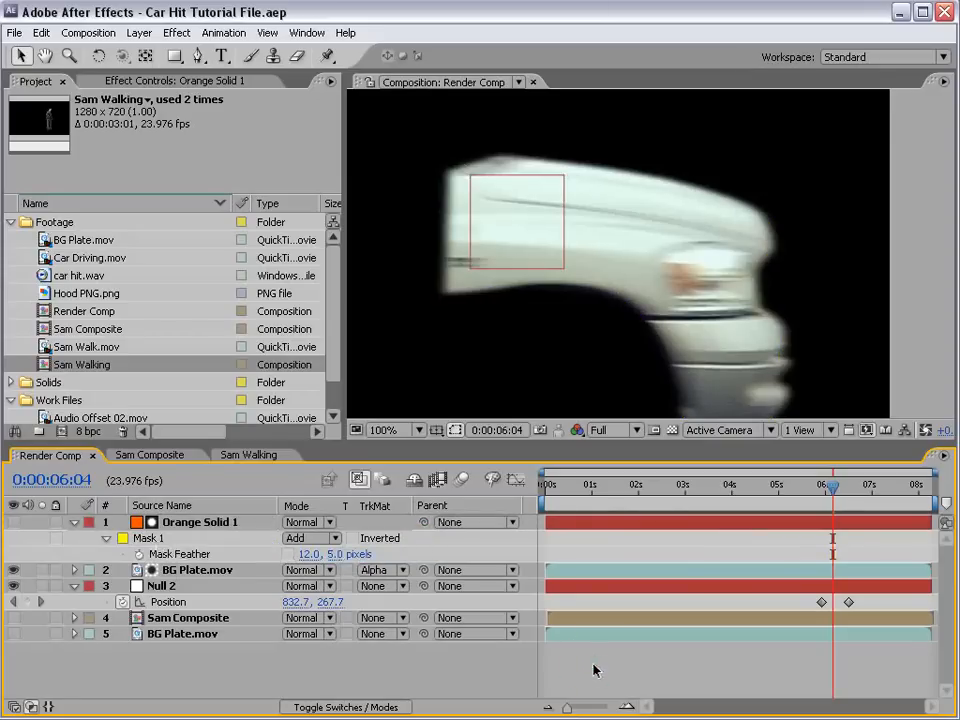
Show the bottom BG Plate.mov and parent Orange Solid 1 to Null 2
left_click(73, 522)
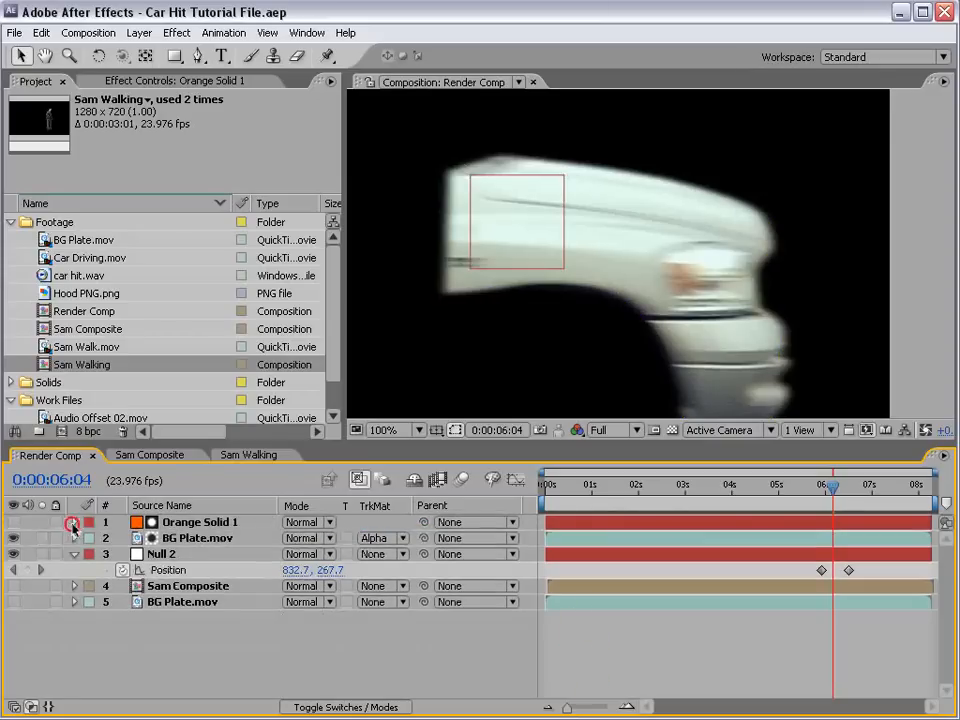
left_click(13, 602)
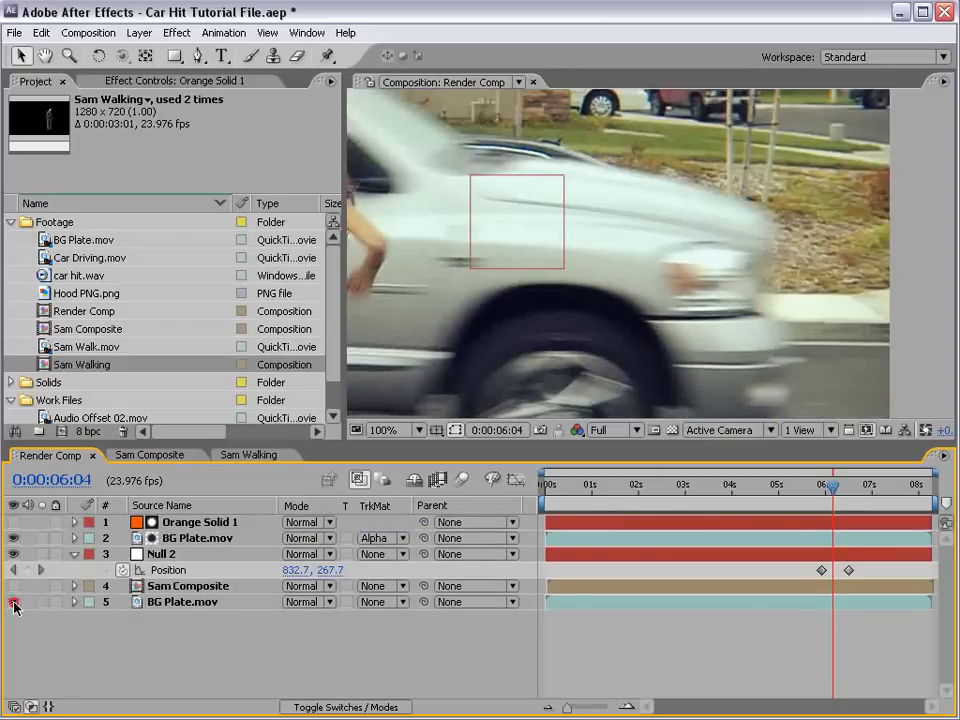
left_click(178, 524)
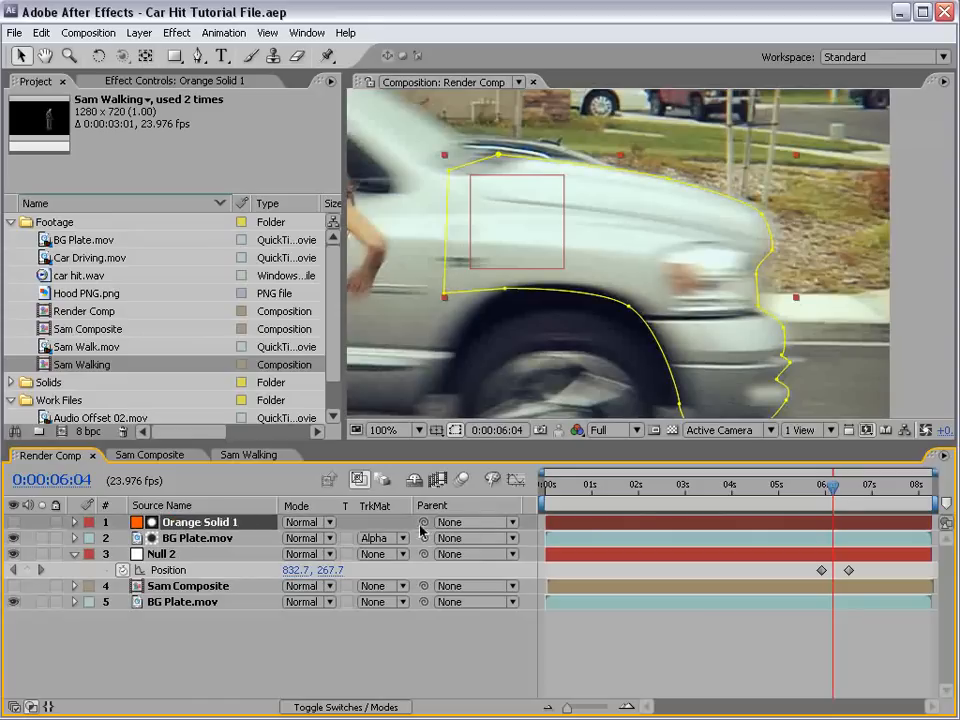
left_click_drag(424, 522, 165, 554)
Hide the bottom BG Plate.mov and check how the truck cutout follows the null at 0:00:06:02
left_click(13, 602)
left_click(640, 620)
key("space")
scroll(581, 287, "down", 1)
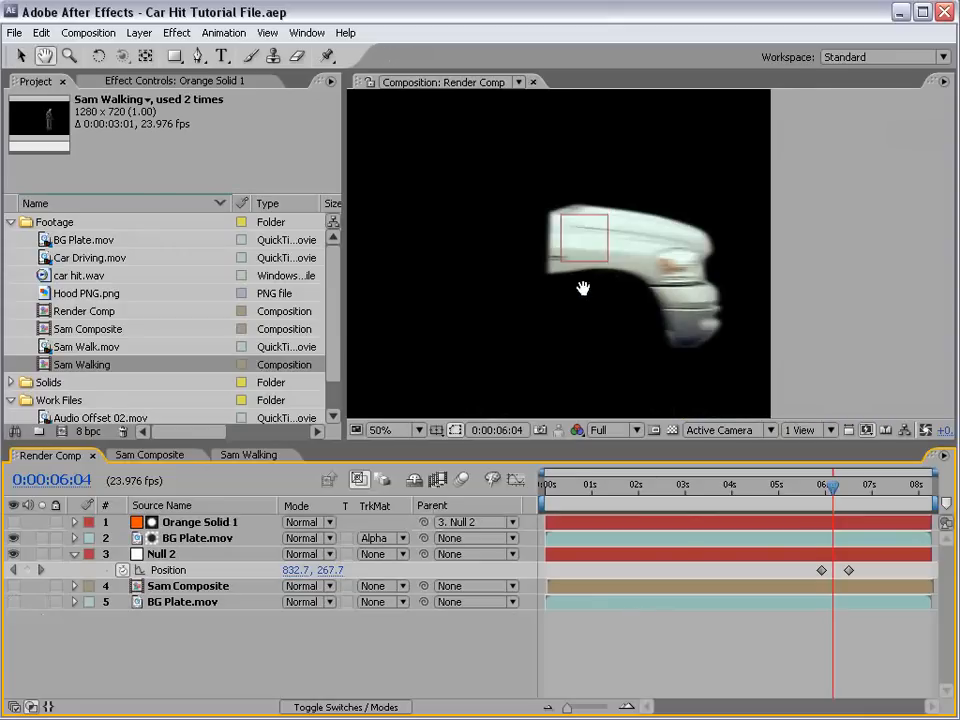
left_click_drag(581, 287, 578, 303)
left_click_drag(833, 487, 829, 487)
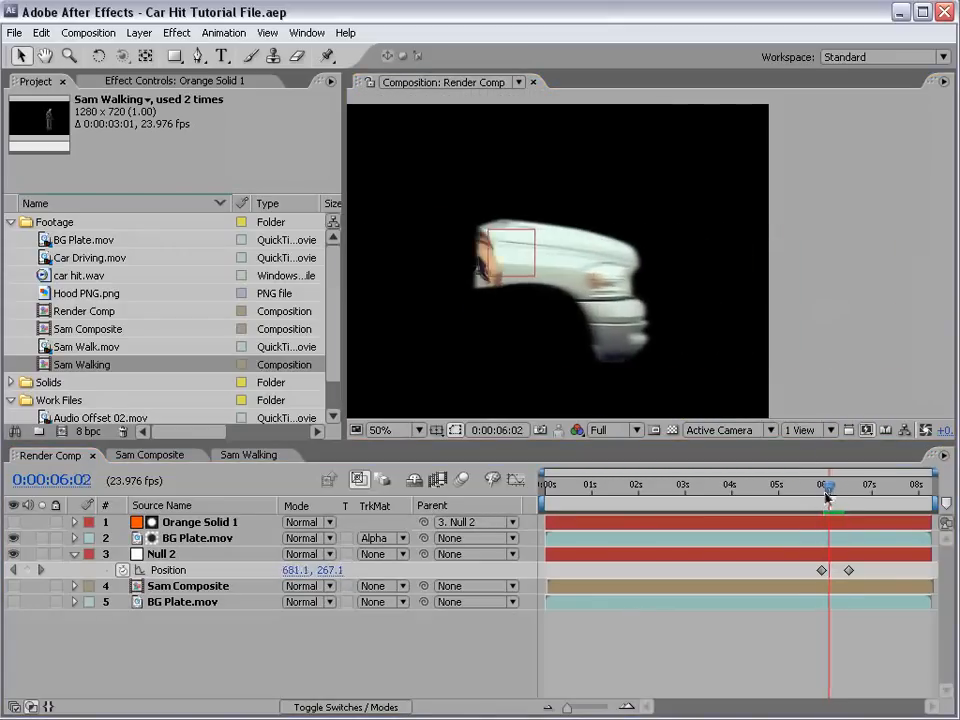
Show the bottom BG Plate.mov at 0:00:06:03, lower its opacity to 63%, and save the project
left_click(13, 602)
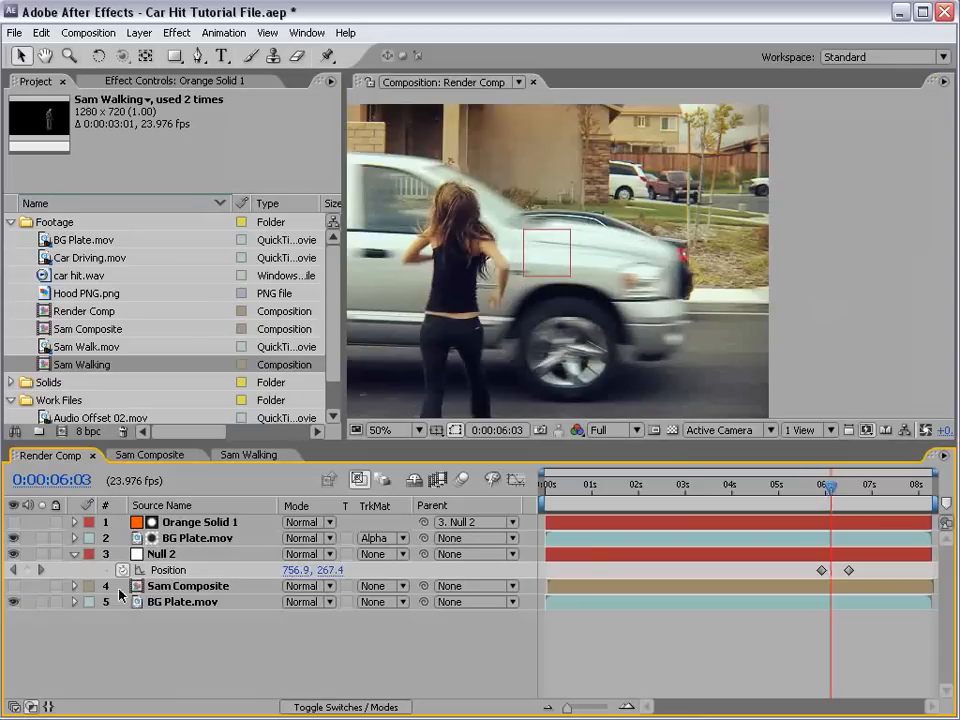
left_click(214, 604)
key("t")
left_click_drag(285, 620, 262, 624)
left_click(705, 647)
key("ctrl+s")
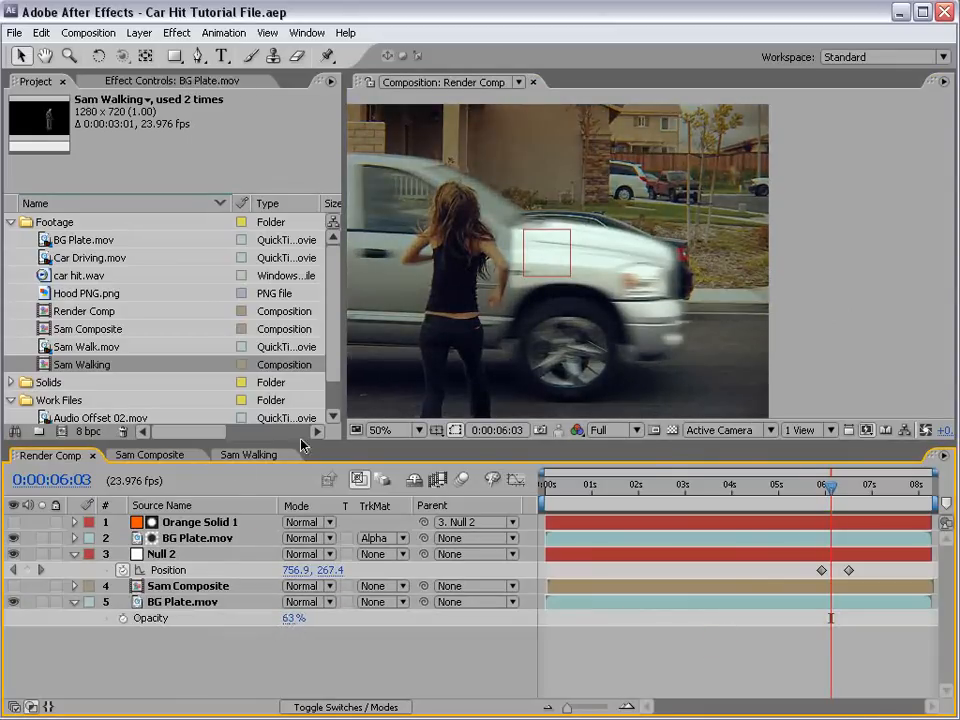
Select Orange Solid 1 and examine its mask against the truck's front end at 0:00:06:03
left_click(180, 525)
key("space")
scroll(720, 322, "up", 1)
left_click_drag(720, 322, 701, 240)
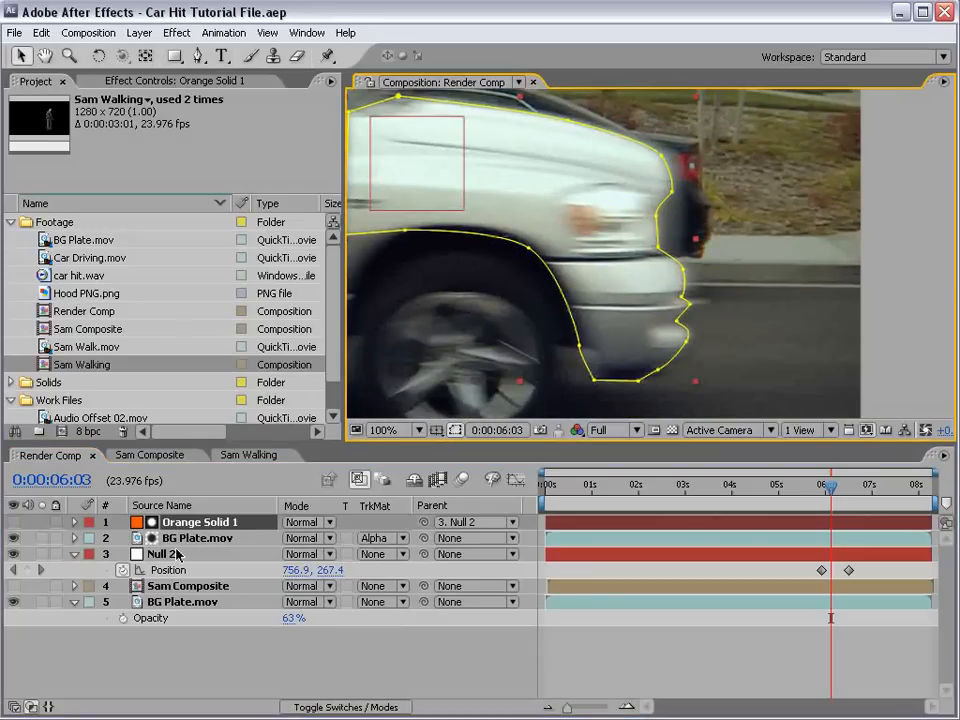
Start keyframing the Orange Solid 1 mask path at 0:00:06:03 and set layer 5 BG Plate.mov's opacity to 100%
key("m")
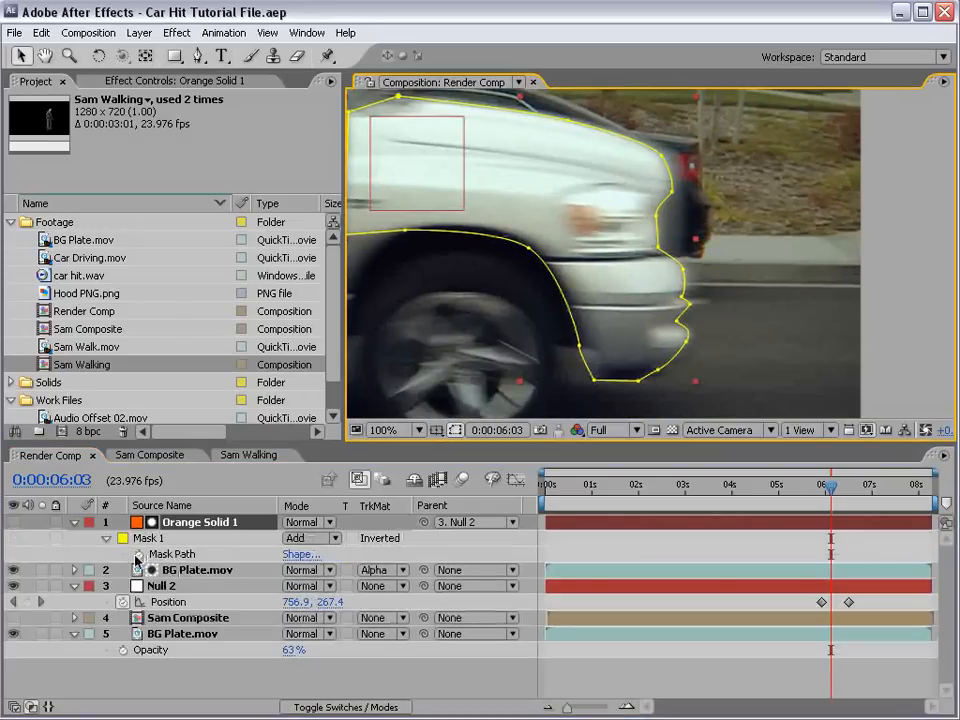
left_click(138, 554)
left_click_drag(291, 650, 679, 297)
left_click(744, 527)
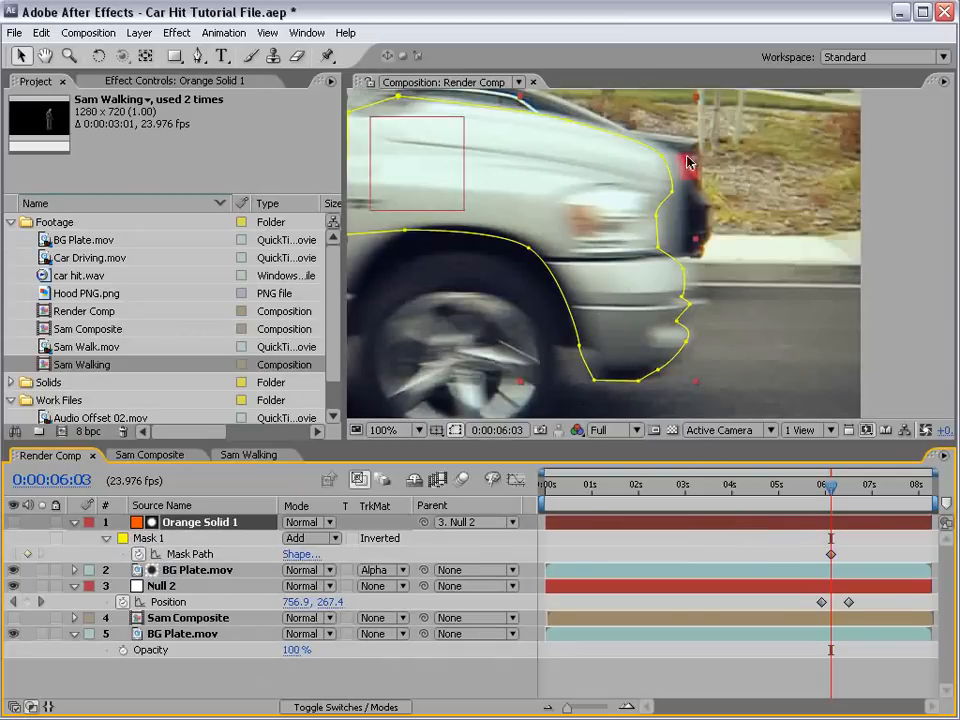
Reshape the front edge of Orange Solid 1's mask around the truck's hood and grille at 0:00:06:03
left_click_drag(688, 162, 648, 271)
left_click(647, 199)
key("ctrl+z")
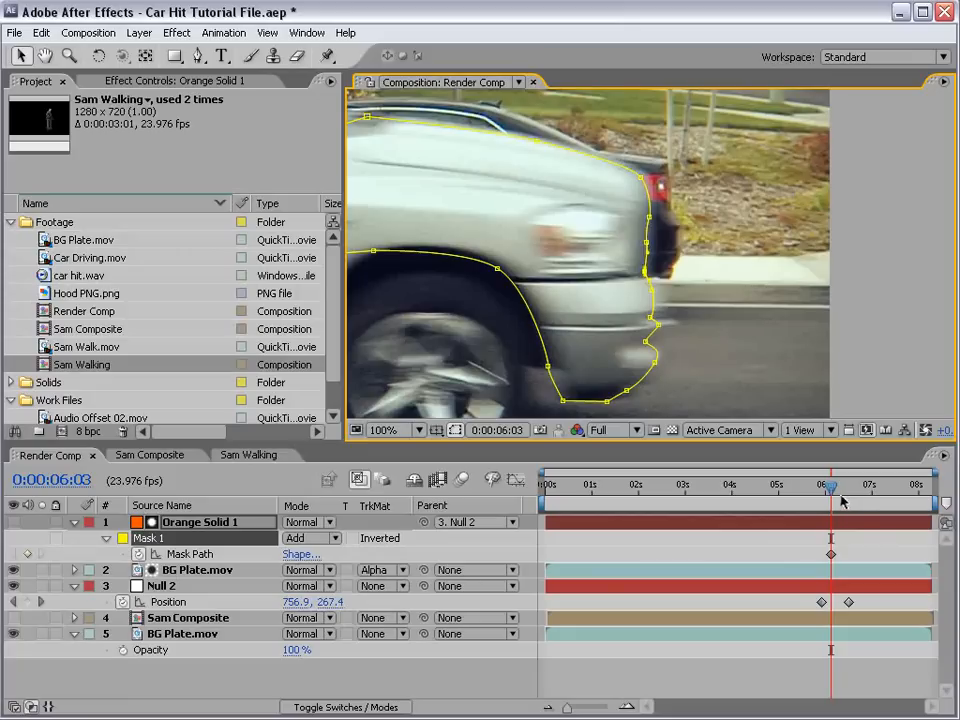
At 0:00:05:23, shift the whole Mask 1 forward so it lines up with the blurred front of the truck
key("Page_Up")
key("Page_Up")
key("Page_Up")
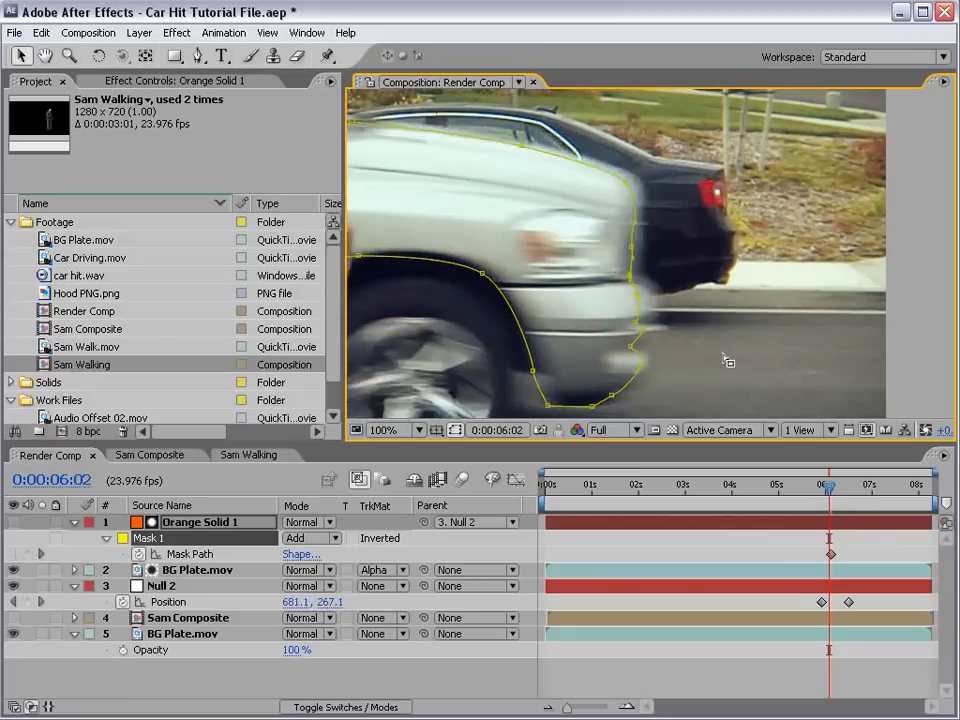
key("Page_Up")
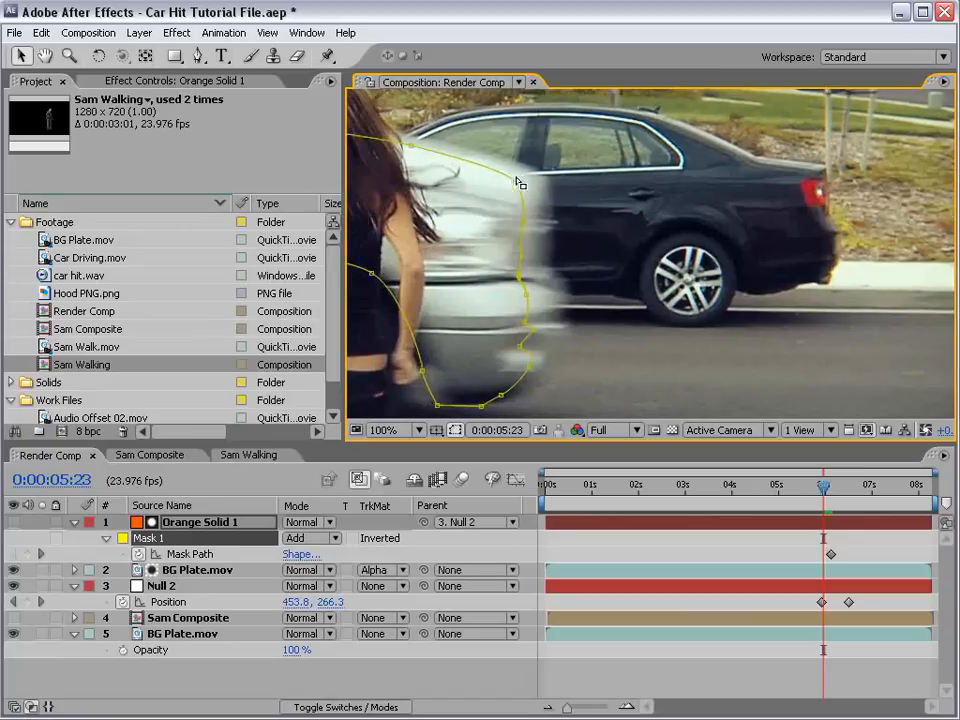
double_click(515, 185)
left_click_drag(515, 182, 539, 179)
left_click(814, 524)
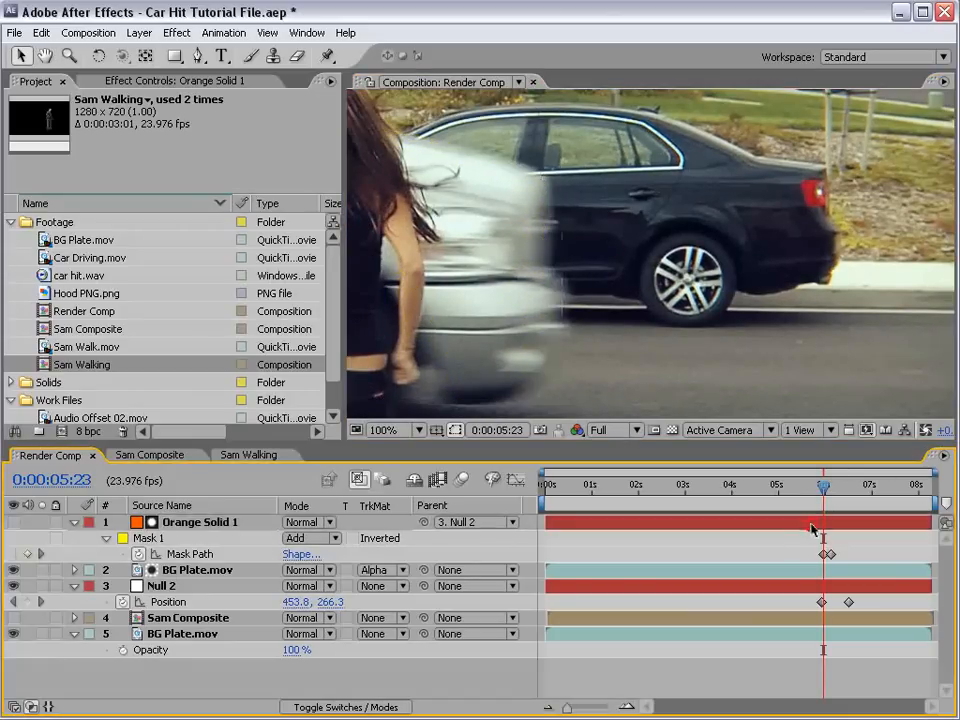
Examine frame by frame from 0:00:05:23 to 0:00:06:05 how well Mask 1 follows the front of the truck
key("Page_Down")
key("Page_Down")
key("Page_Down")
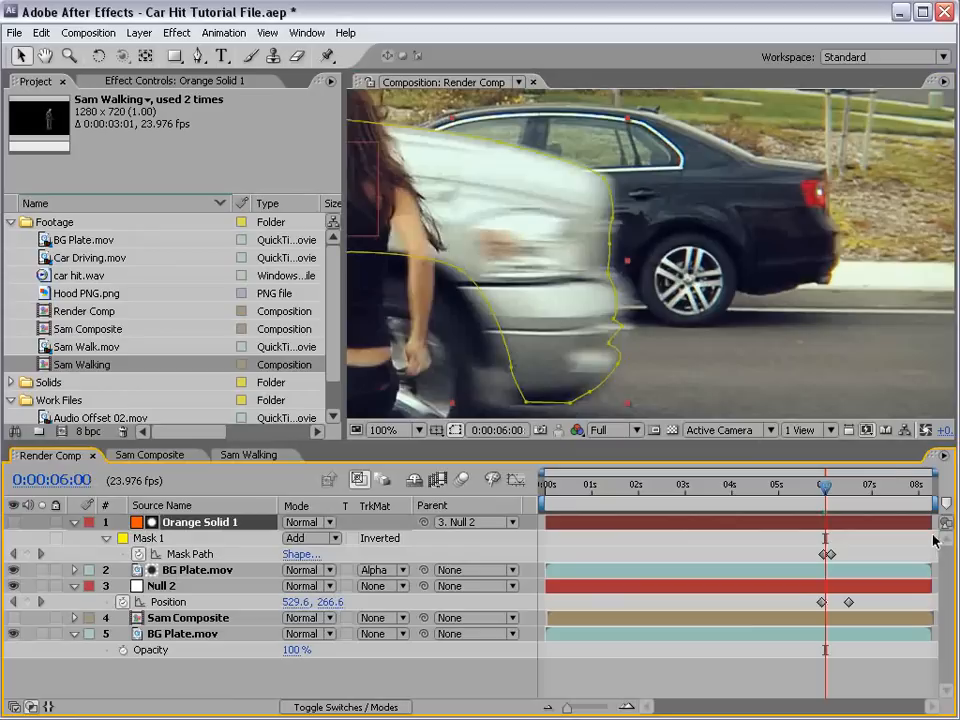
key("Page_Down")
key("Page_Down")
key("Page_Down")
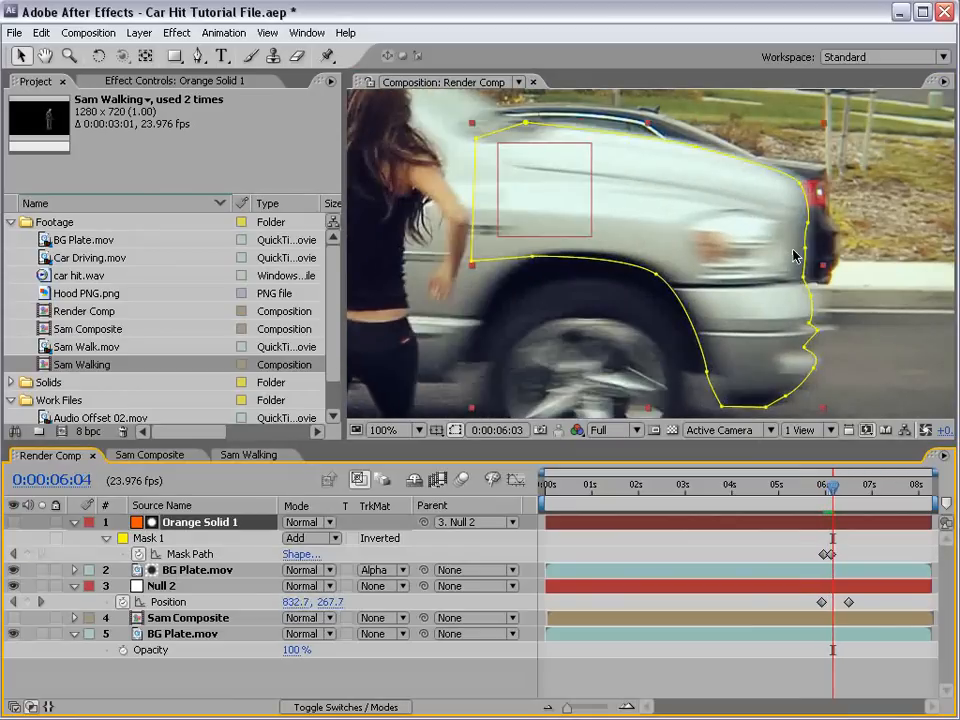
left_click_drag(831, 279, 650, 295)
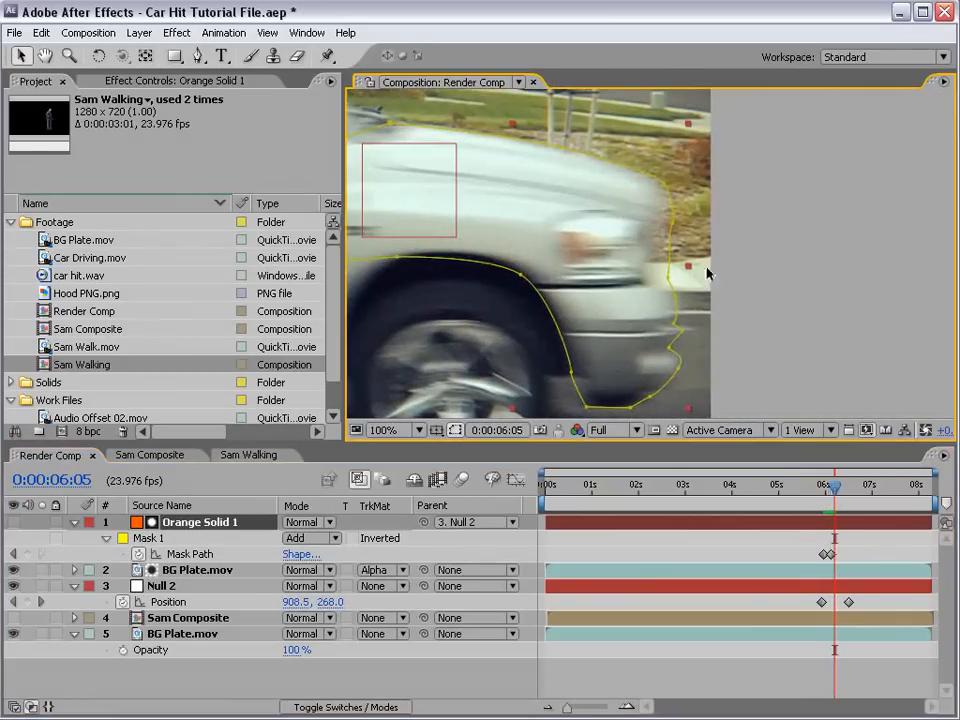
key("Page_Up")
key("Page_Down")
key("Page_Up")
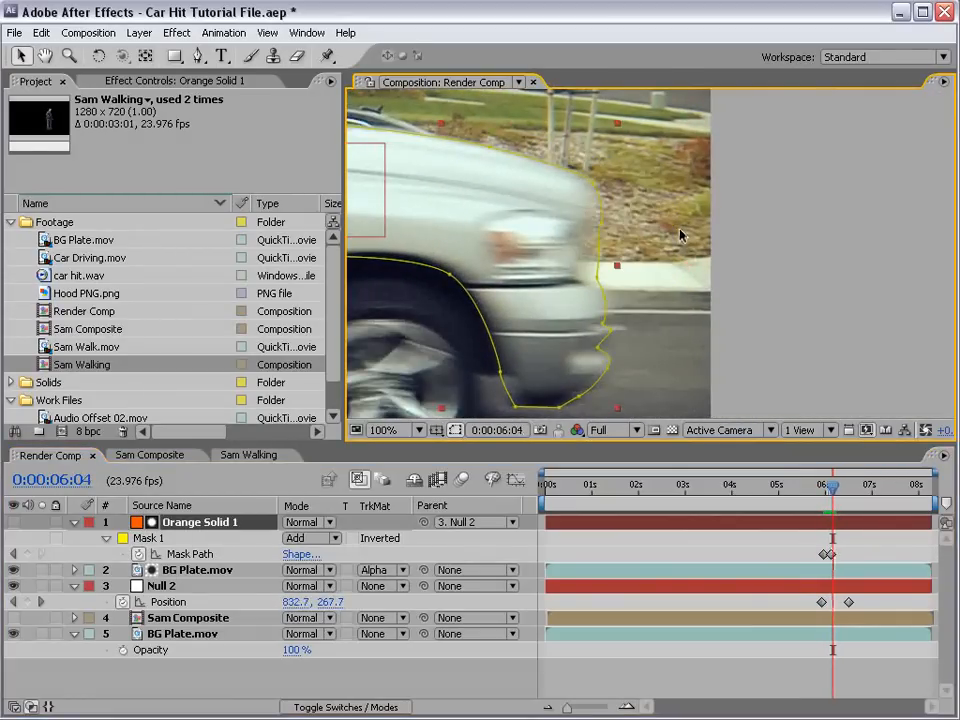
At 0:00:06:04, pull Mask 1's front points inward to fit the truck's hood edge and grille
left_click(598, 282)
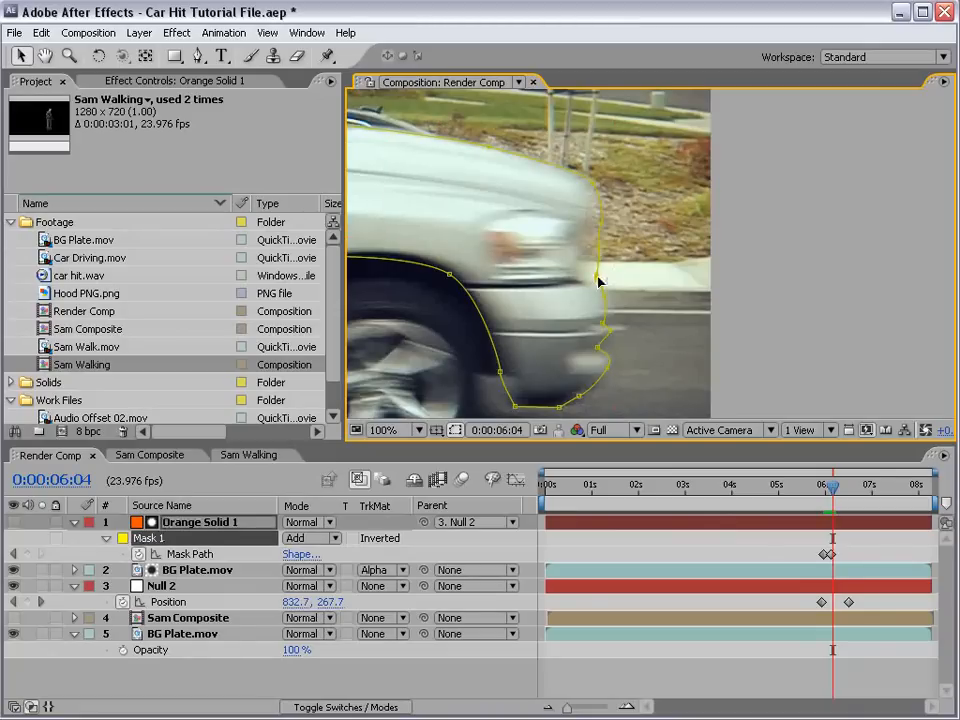
left_click_drag(598, 281, 592, 222)
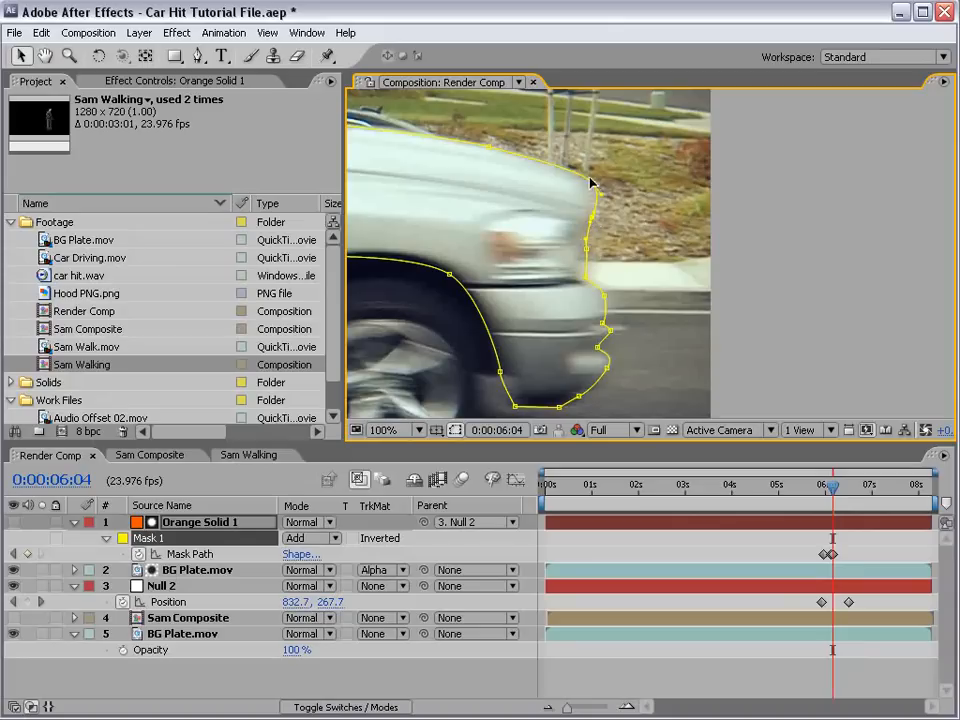
left_click(585, 183)
left_click_drag(585, 276, 580, 242)
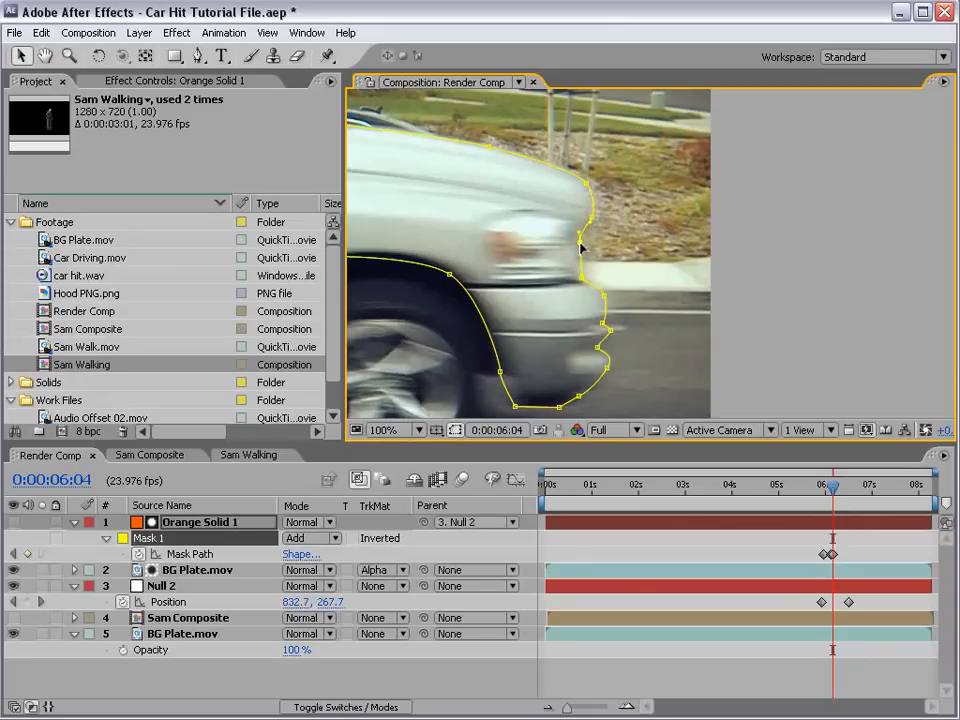
Check Mask 1 against the truck frame by frame up to 0:00:06:09
key("Page_Up")
key("Page_Down")
key("Page_Down")
key("Page_Down")
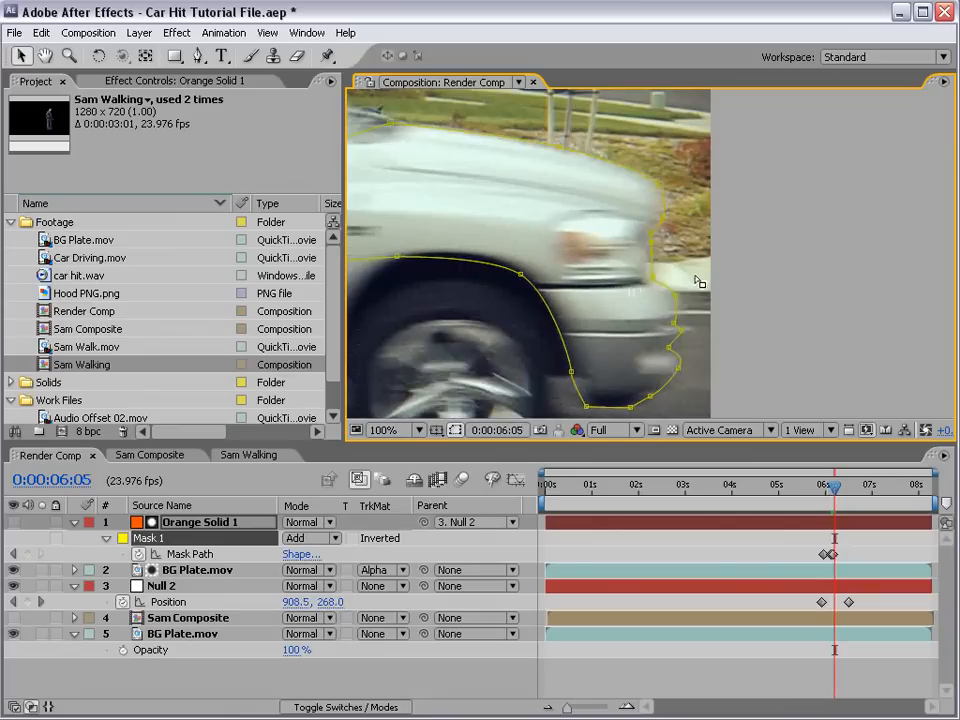
key("Page_Down")
key("Page_Down")
key("Page_Down")
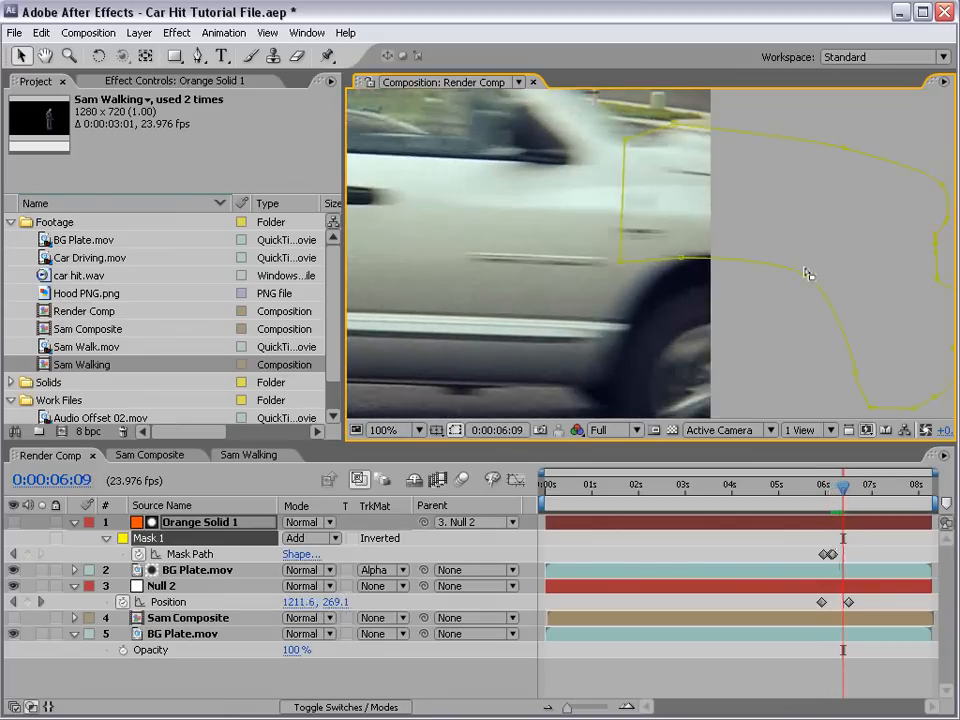
Return to 0:00:06:03 and save the project
key("comma")
mouse_move(839, 492)
left_mouse_down()
mouse_move(821, 492)
mouse_move(831, 490)
left_mouse_up()
key("space")
left_click_drag(593, 315, 768, 322)
key("ctrl+s")
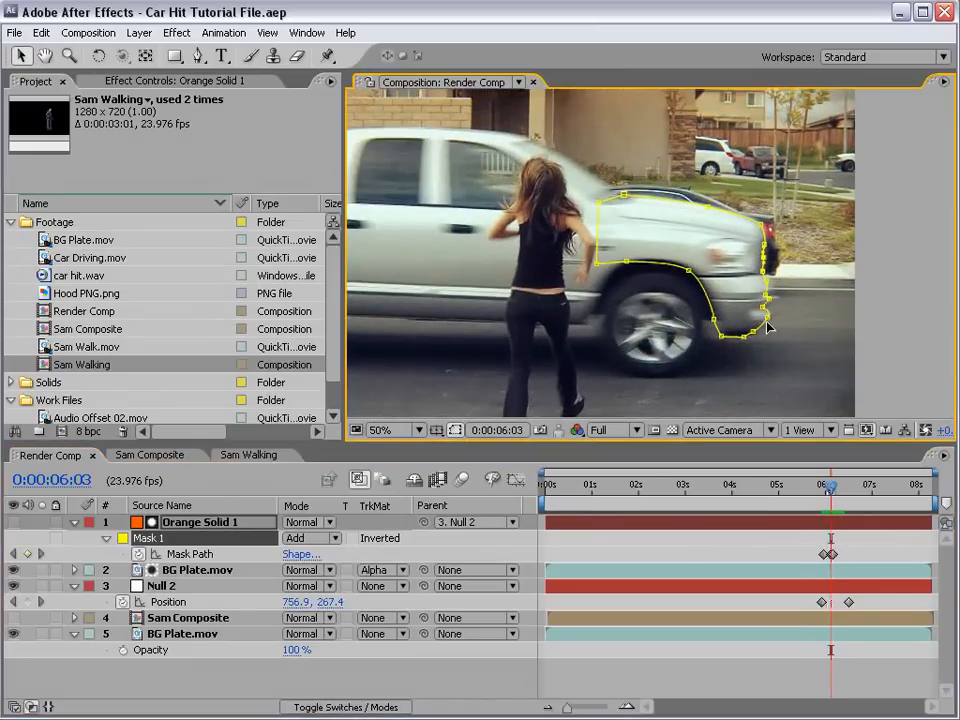
Collapse the Orange Solid 1 and Null 2 layers and make the Sam Composite layer visible
left_click(74, 522)
left_click(74, 554)
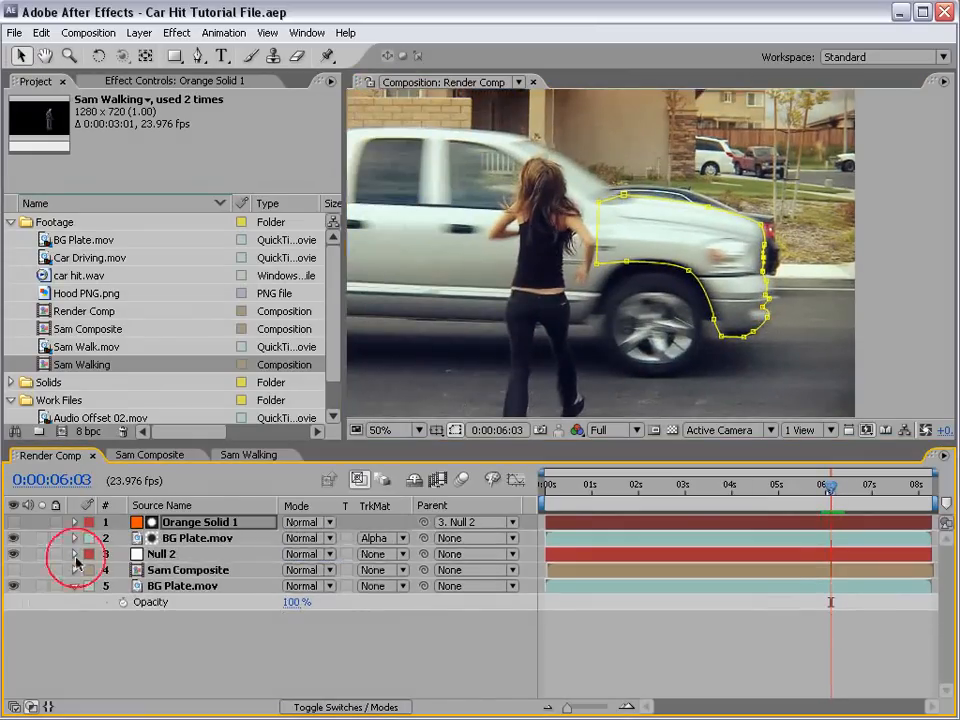
left_click(13, 570)
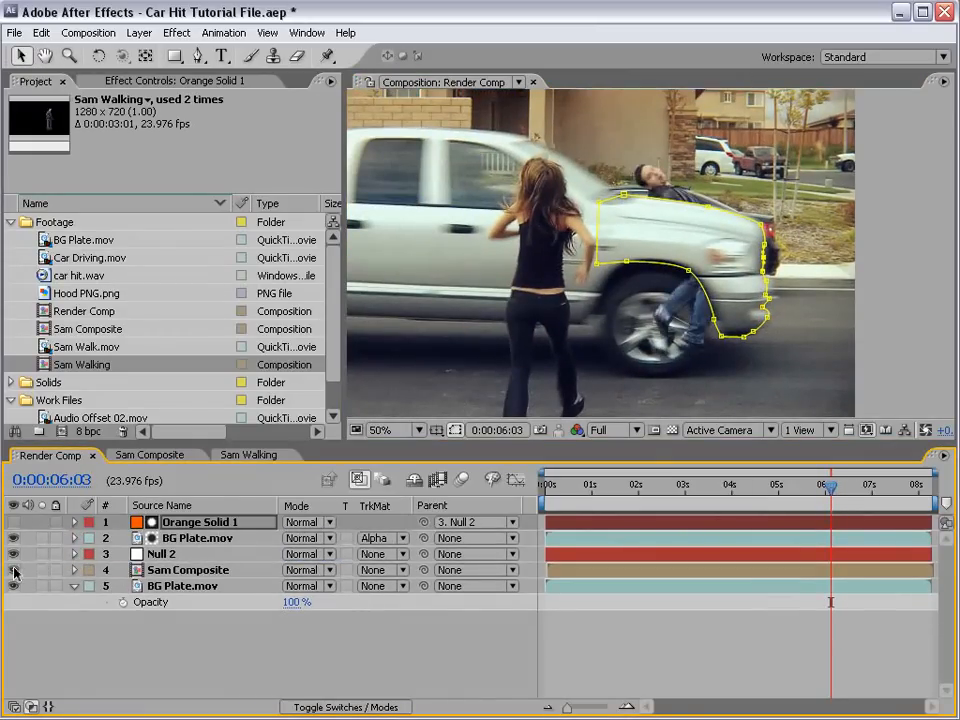
Find the impact frame and split the Sam Composite layer at 0:00:06:00
left_click(168, 575)
mouse_move(830, 486)
left_mouse_down()
mouse_move(806, 486)
mouse_move(826, 488)
left_mouse_up()
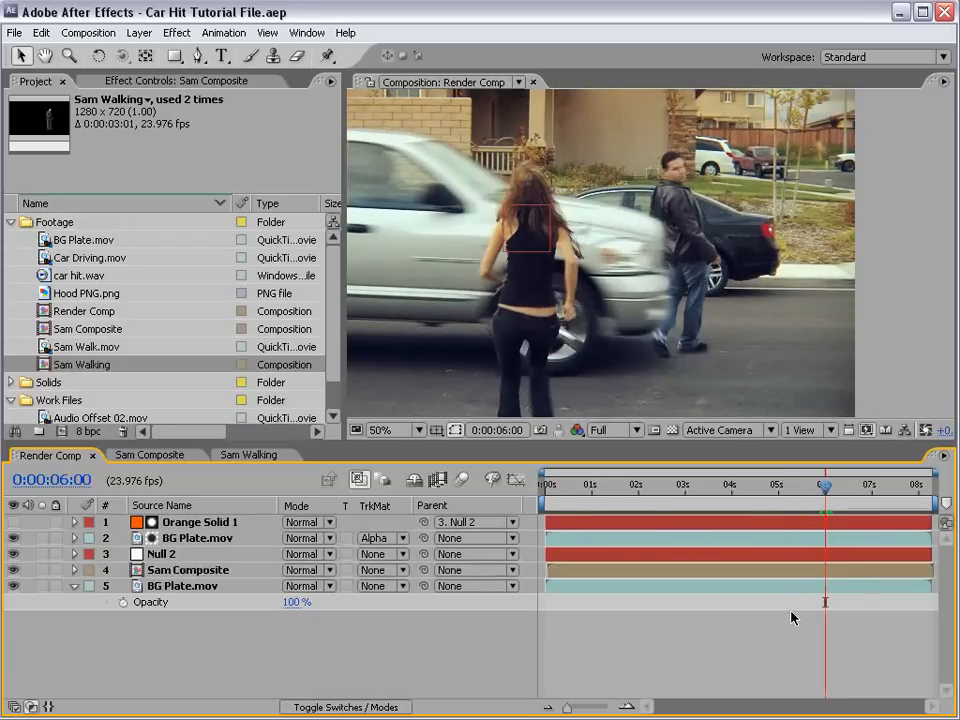
key("Page_Down")
key("Page_Up")
key("equal")
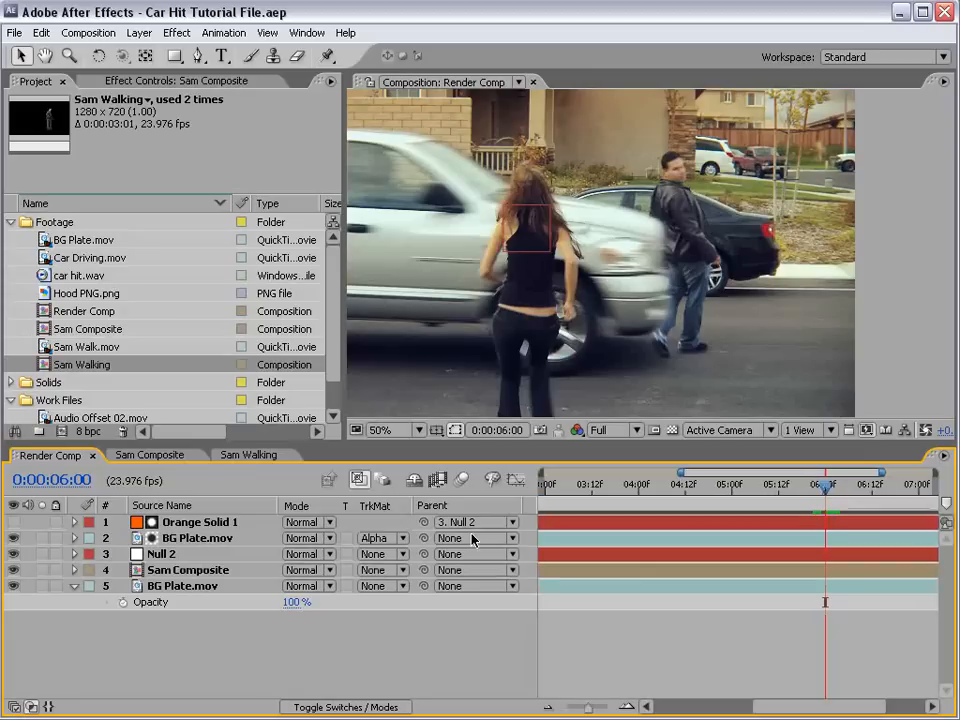
left_click(203, 572)
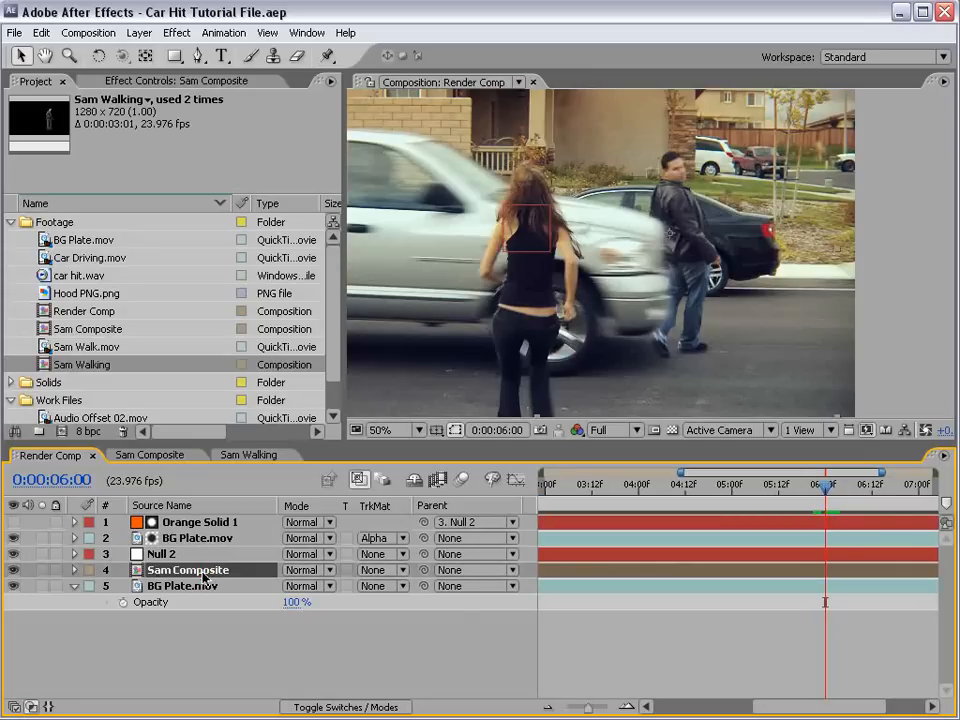
key("Page_Up")
key("Page_Down")
key("Page_Up")
key("Page_Down")
key("ctrl+shift+d")
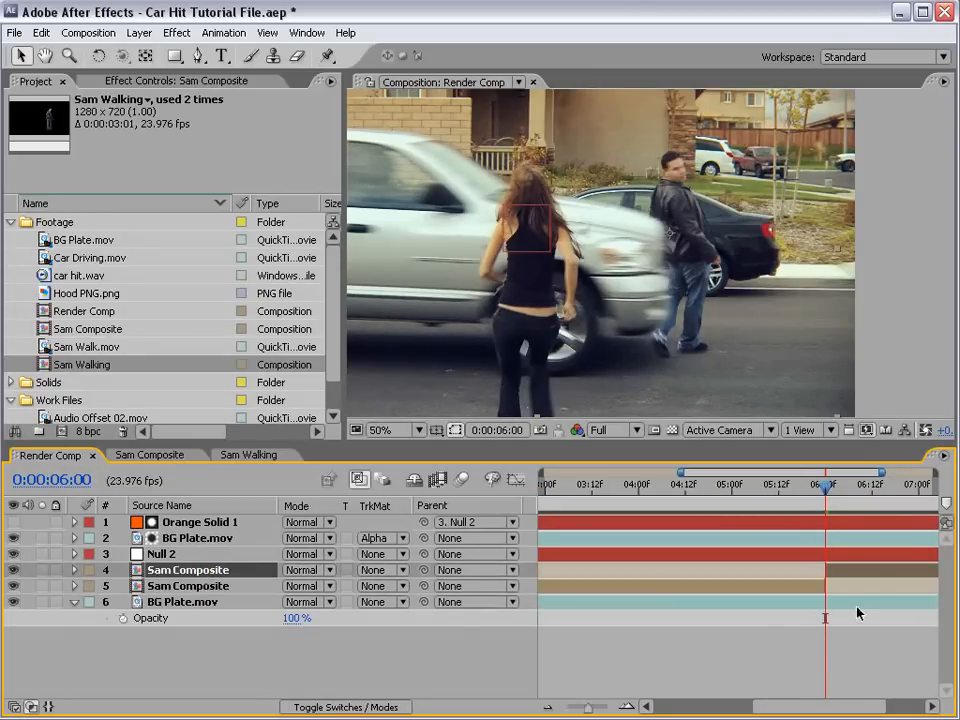
Parent the Sam Composite layer that starts at 0:00:06:00 to Null 2
left_click_drag(825, 620, 720, 632)
key("minus")
left_click_drag(768, 605, 698, 601)
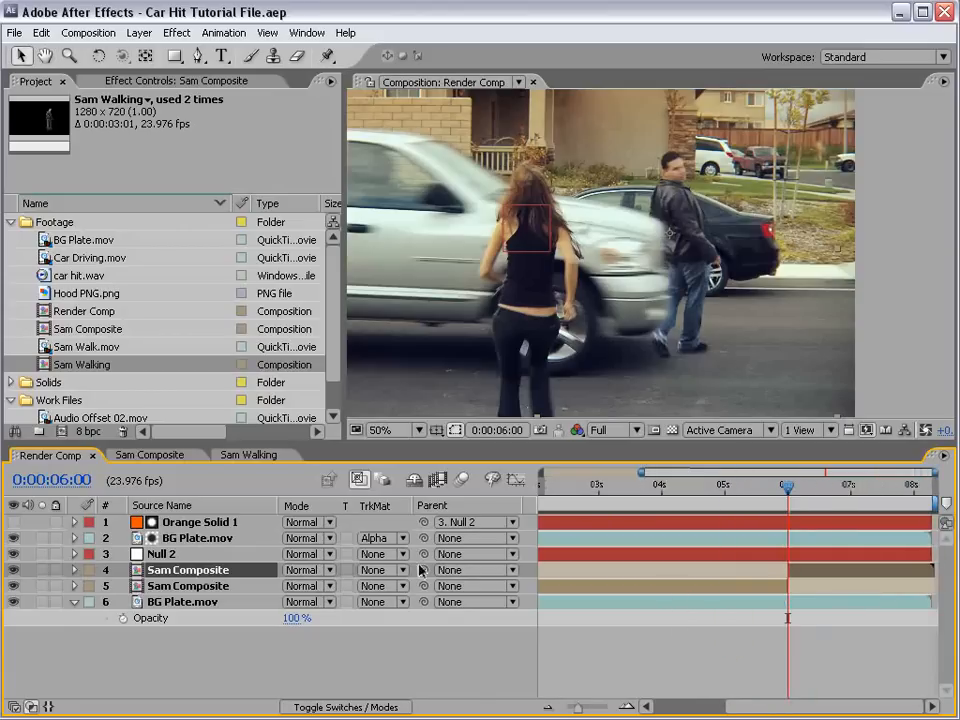
left_click_drag(422, 570, 165, 557)
mouse_move(787, 490)
left_mouse_down()
mouse_move(810, 492)
mouse_move(785, 508)
left_mouse_up()
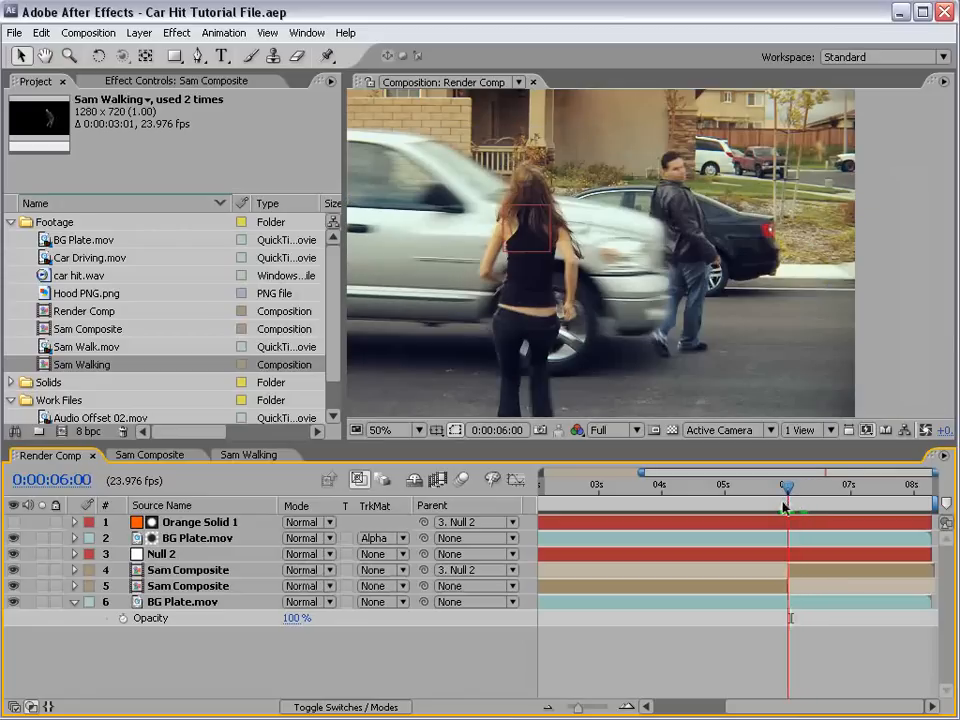
key("space")
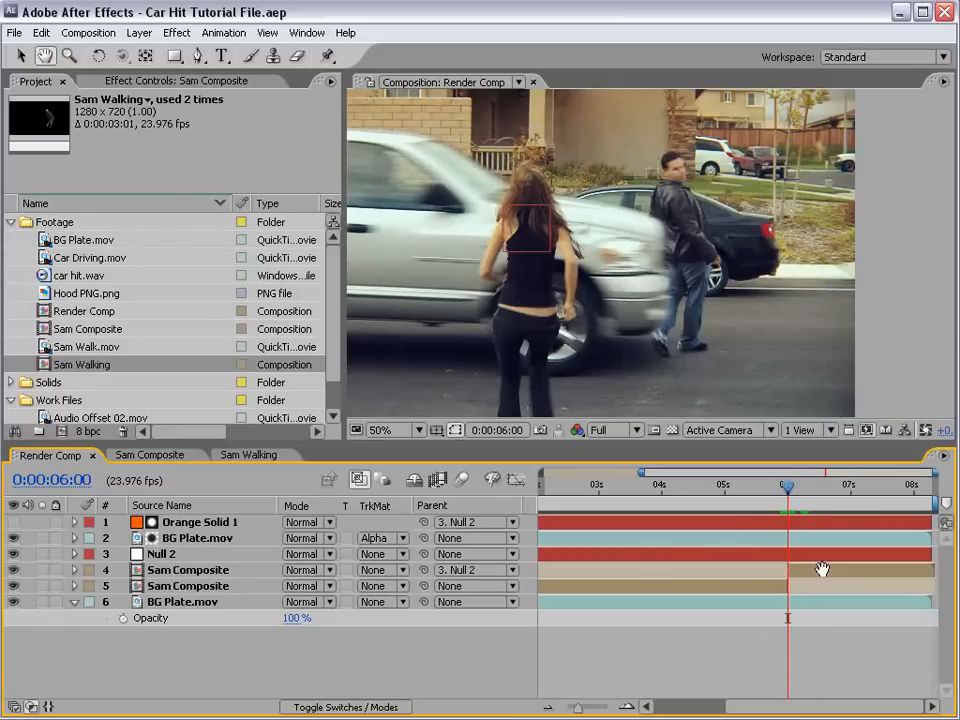
Set initial Position and Rotation keyframes on the parented Sam Composite layer at 0:00:06:00
key("equal")
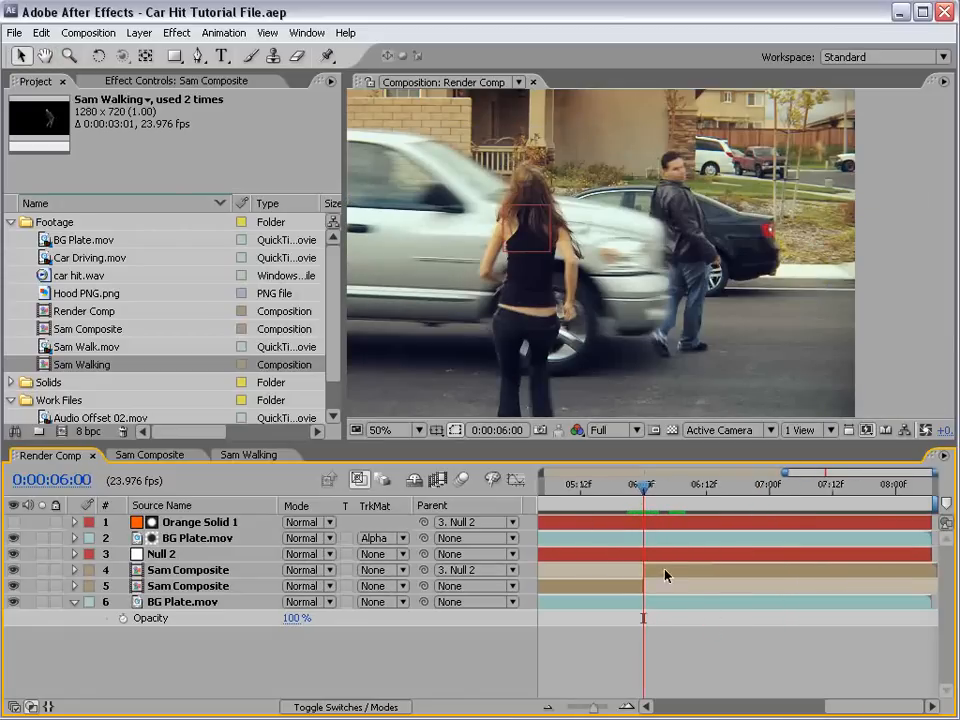
left_click(666, 574)
key("p")
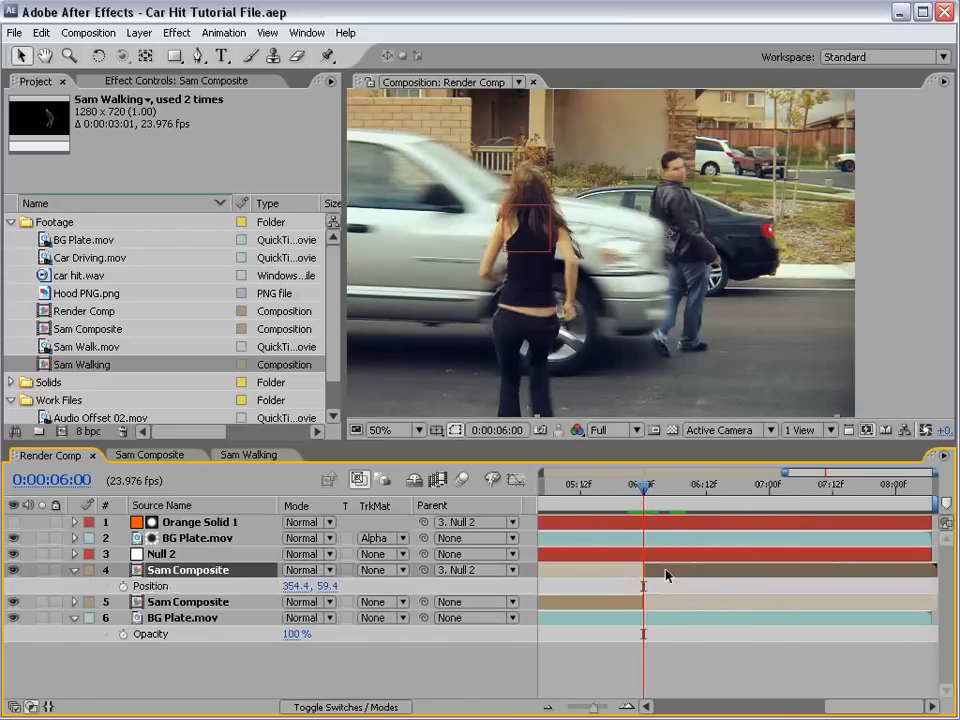
key("shift+r")
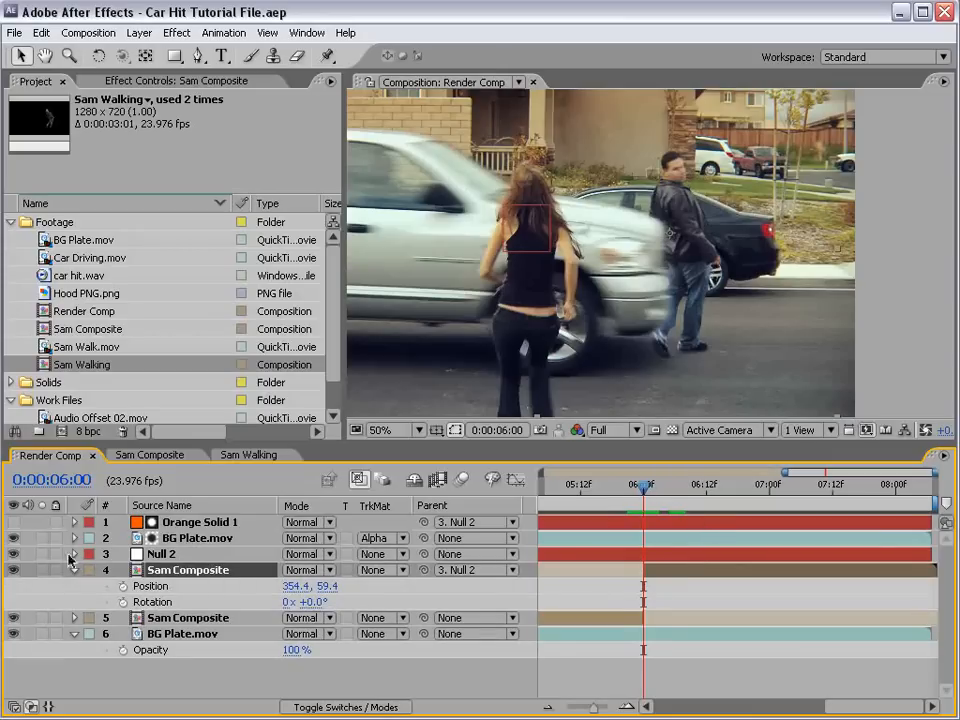
left_click(122, 587)
left_click(122, 602)
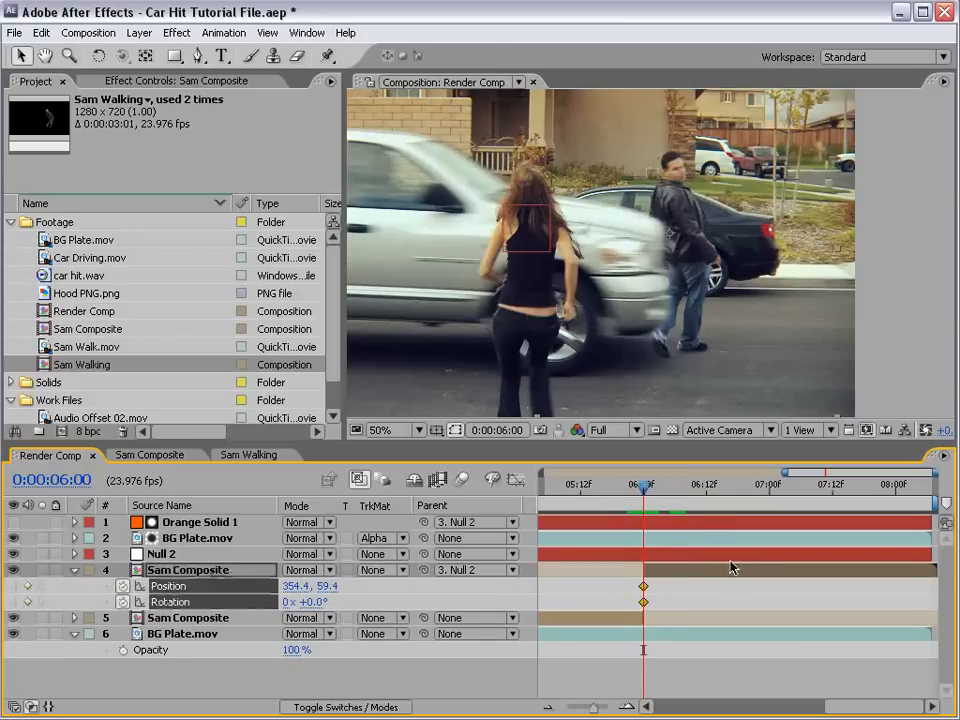
At 0:00:06:09, move the parented Sam Composite layer back over the truck to a position of about 190, 67
left_click_drag(643, 485, 692, 488)
key("space")
left_click_drag(850, 290, 695, 285)
left_click_drag(876, 262, 658, 272)
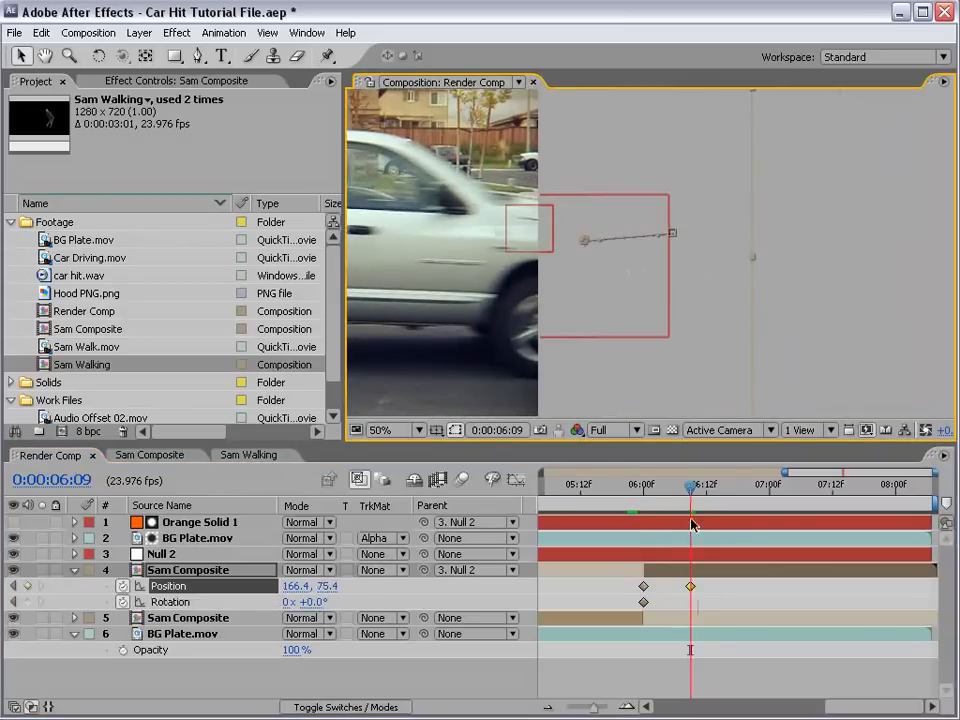
mouse_move(690, 486)
left_mouse_down()
mouse_move(654, 490)
mouse_move(688, 488)
left_mouse_up()
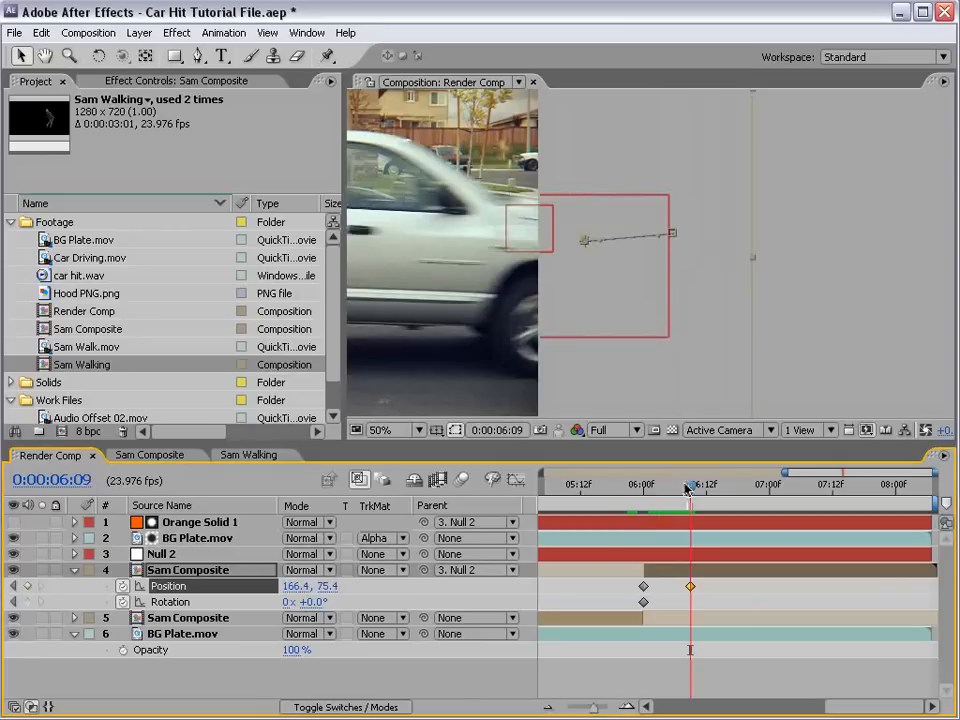
left_click_drag(694, 305, 757, 303)
key("space")
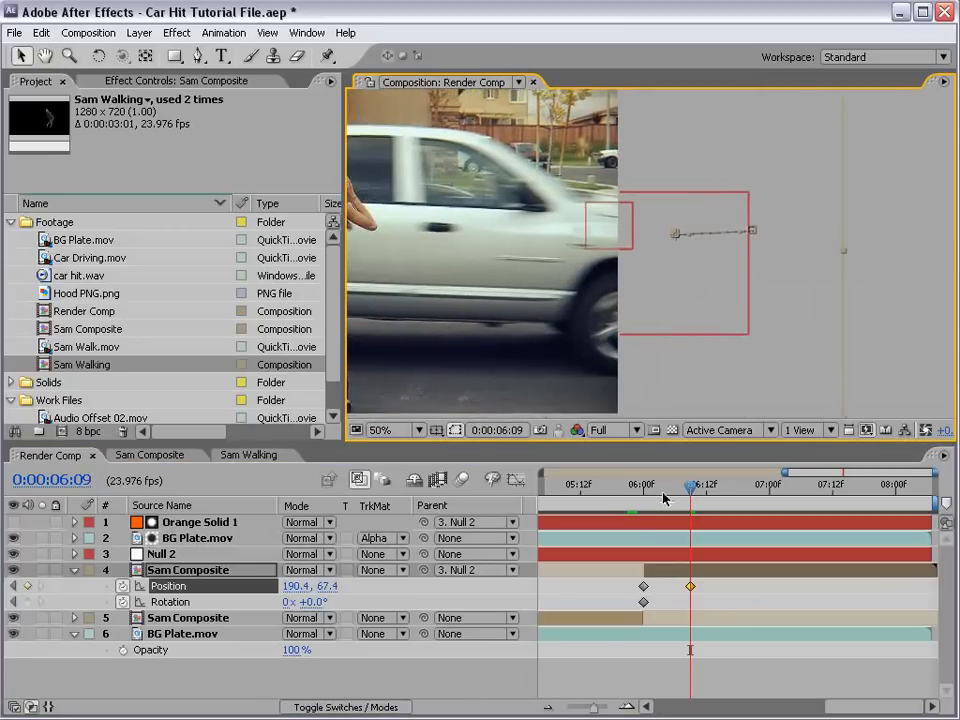
At 0:00:06:03, rotate the parented Sam Composite layer to about -20.6° so the man tips onto the hood
left_click_drag(684, 487, 657, 500)
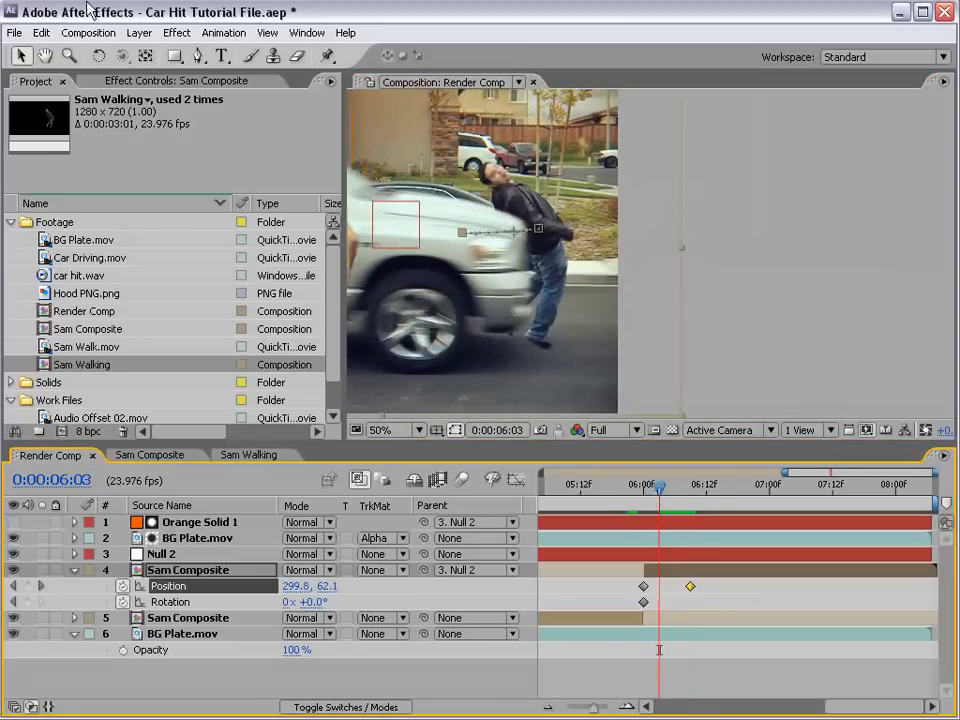
left_click(98, 56)
left_click_drag(603, 380, 618, 311)
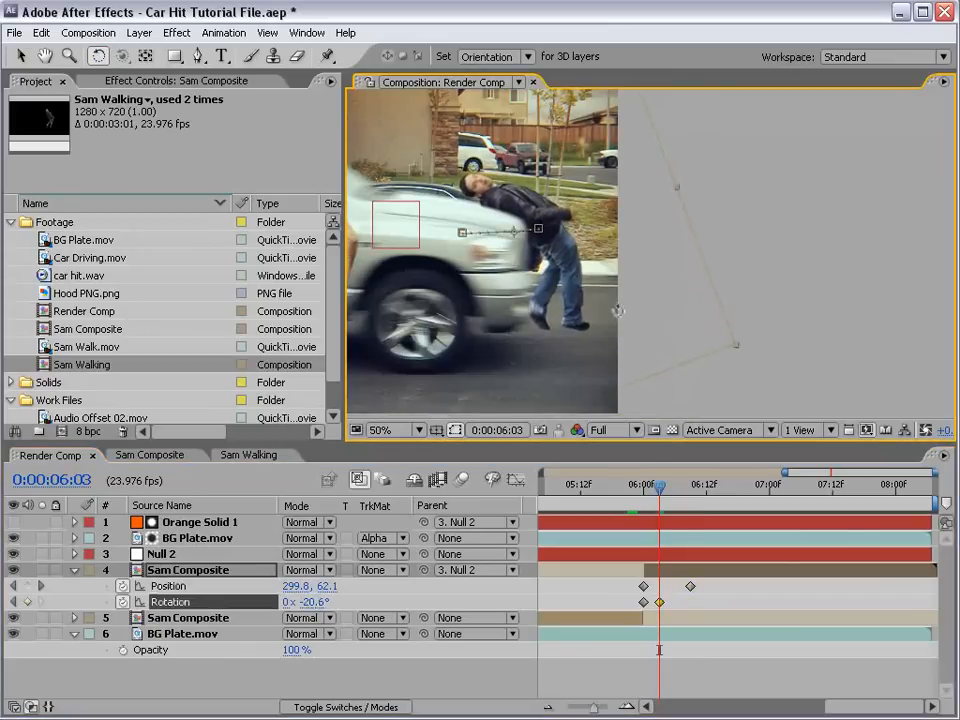
At 0:00:06:09, shift the parented Sam Composite layer's position slightly up and further back over the truck
left_click(690, 488)
key("v")
mouse_move(790, 339)
left_mouse_down()
mouse_move(771, 337)
mouse_move(778, 333)
left_mouse_up()
left_click(681, 488)
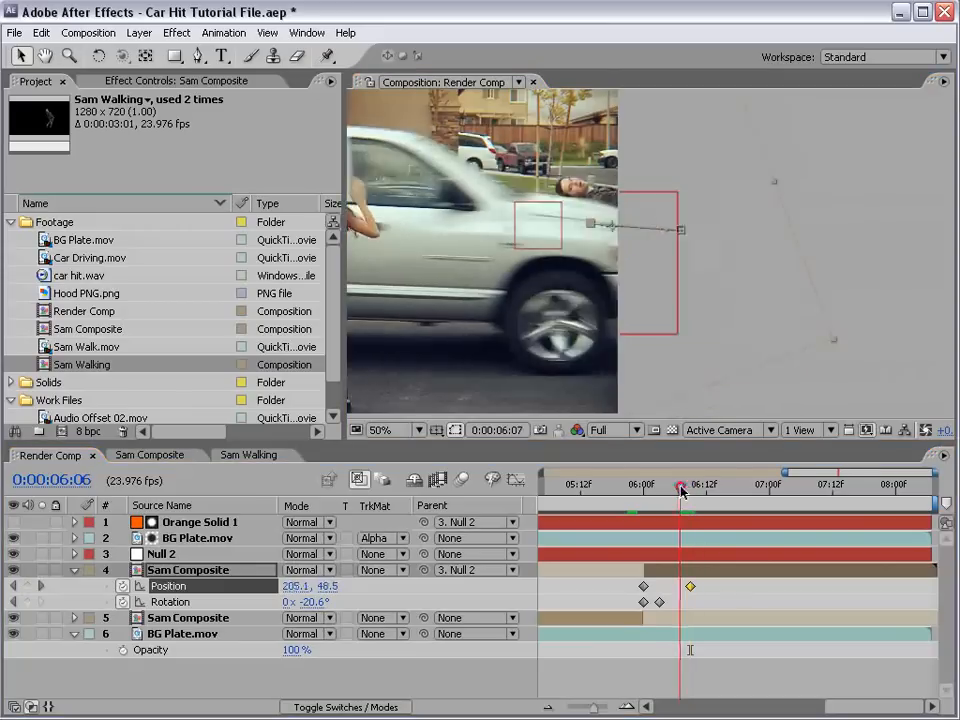
At 0:00:06:04, move the parented Sam Composite layer further back over the hood to a position of about 237, 51
mouse_move(681, 490)
left_mouse_down()
mouse_move(632, 494)
mouse_move(669, 491)
left_mouse_up()
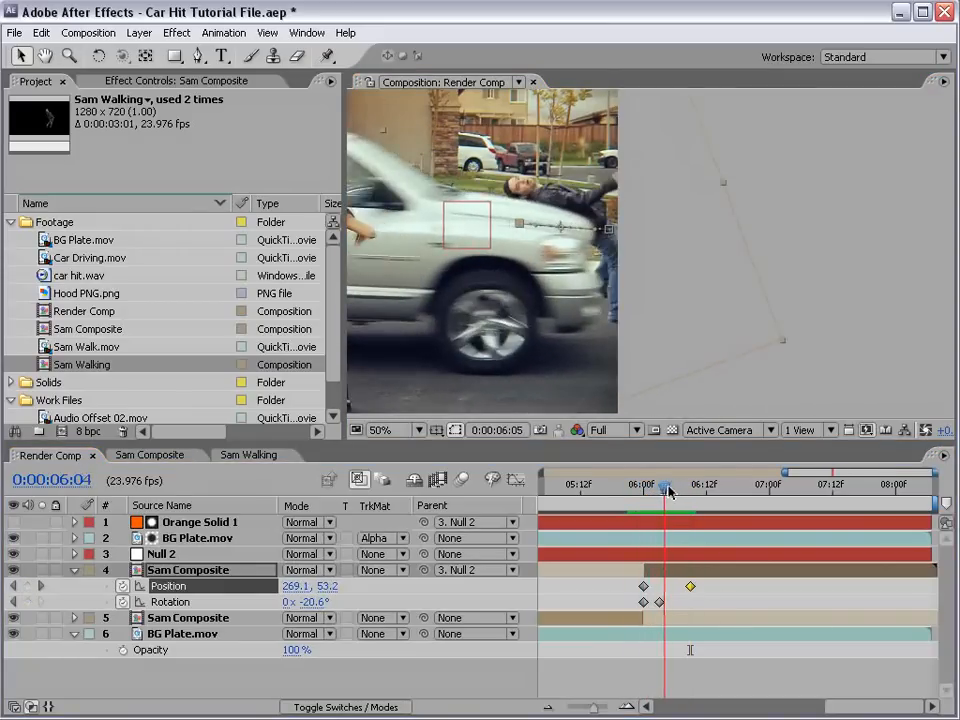
left_click_drag(720, 278, 645, 291)
key("space")
left_click_drag(566, 264, 619, 298)
scroll(619, 298, "up", 1)
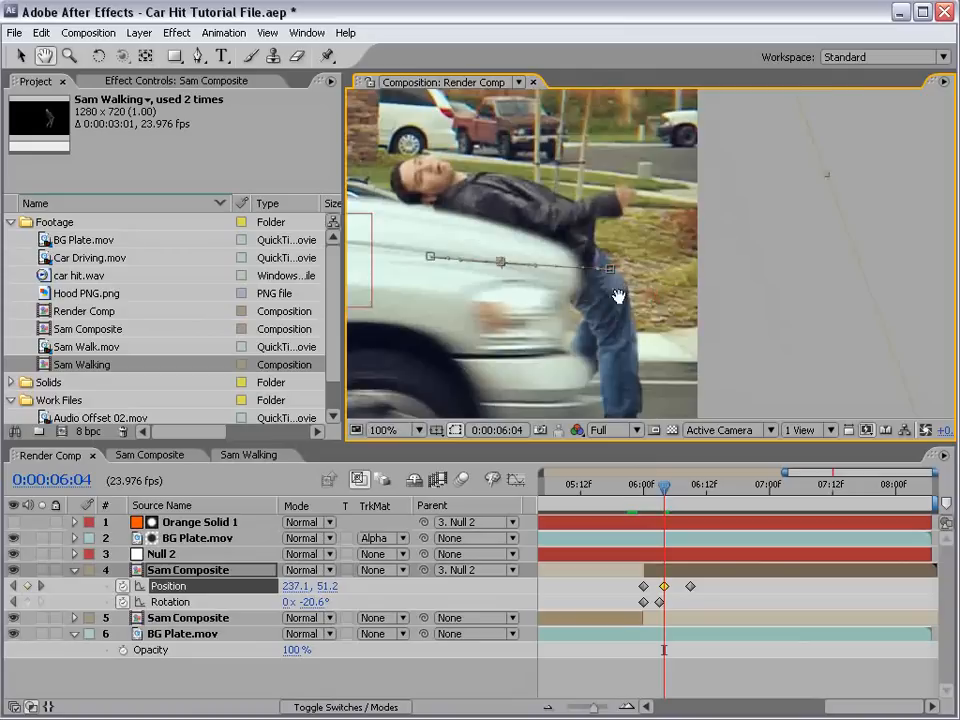
left_click_drag(562, 307, 727, 302)
mouse_move(665, 490)
left_mouse_down()
mouse_move(643, 497)
mouse_move(659, 494)
left_mouse_up()
key("space")
scroll(634, 300, "down", 1)
left_click_drag(634, 300, 677, 256)
Turn on motion blur for the parented Sam Composite layer and enable motion blur for the whole Render Comp
left_click_drag(690, 492, 643, 491)
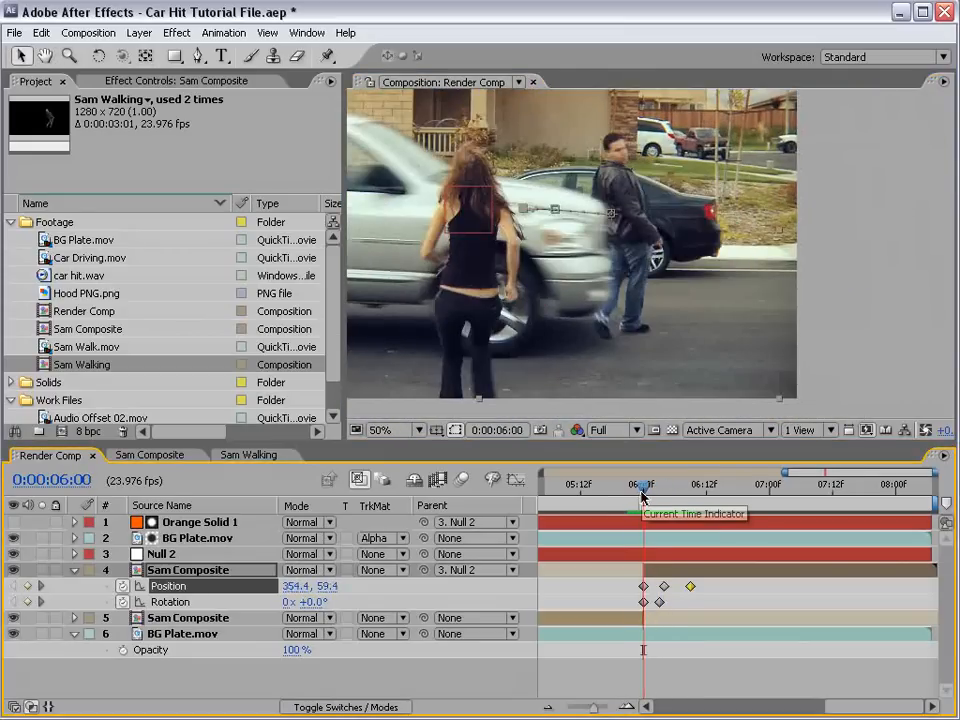
key("equal")
key("F4")
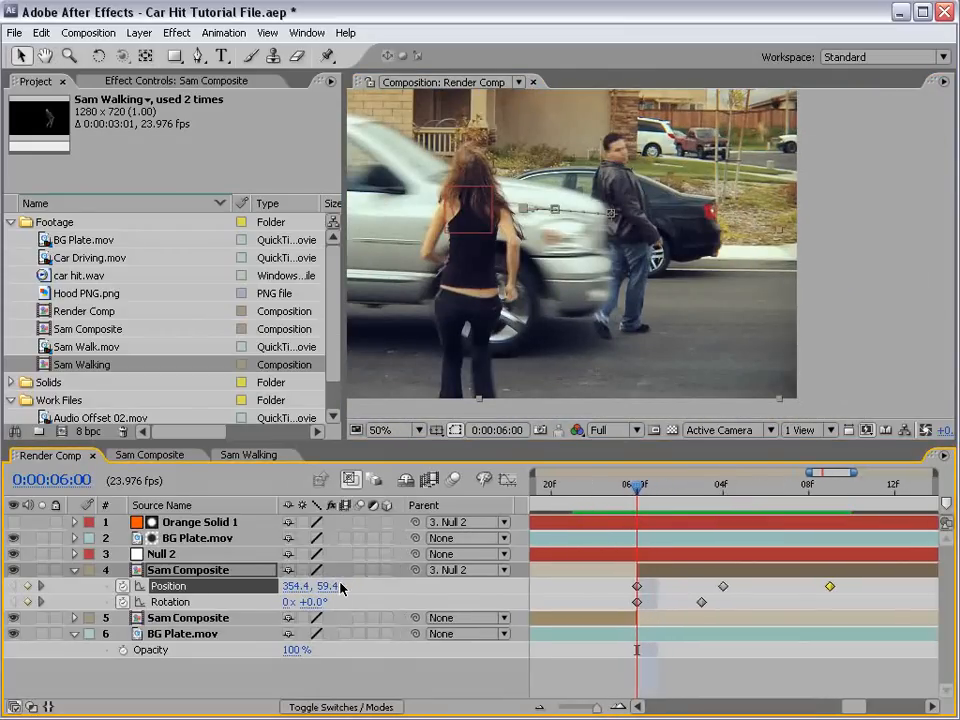
left_click(361, 569)
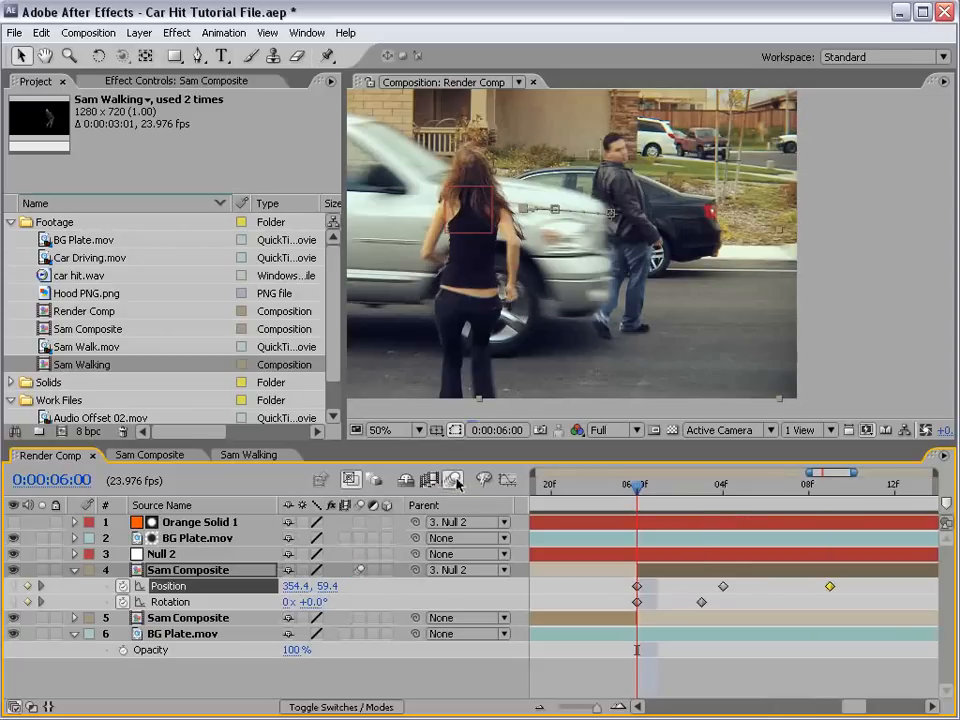
left_click(452, 451)
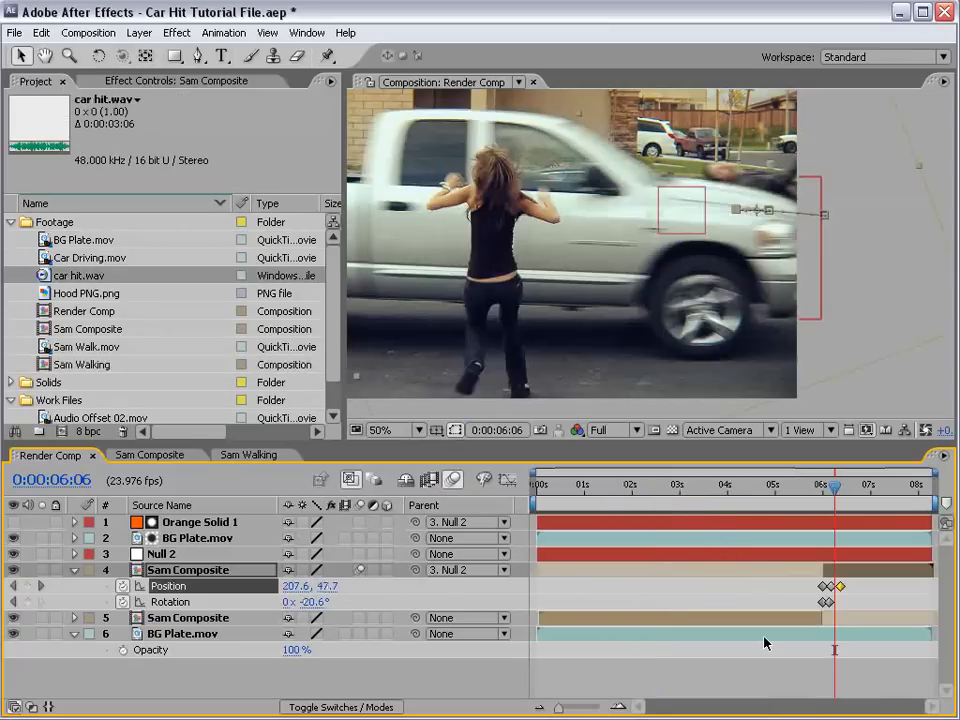
Add car hit.wav beneath BG Plate.mov and line up the loud impact in its waveform with 0:00:06:00
left_click_drag(80, 277, 786, 660)
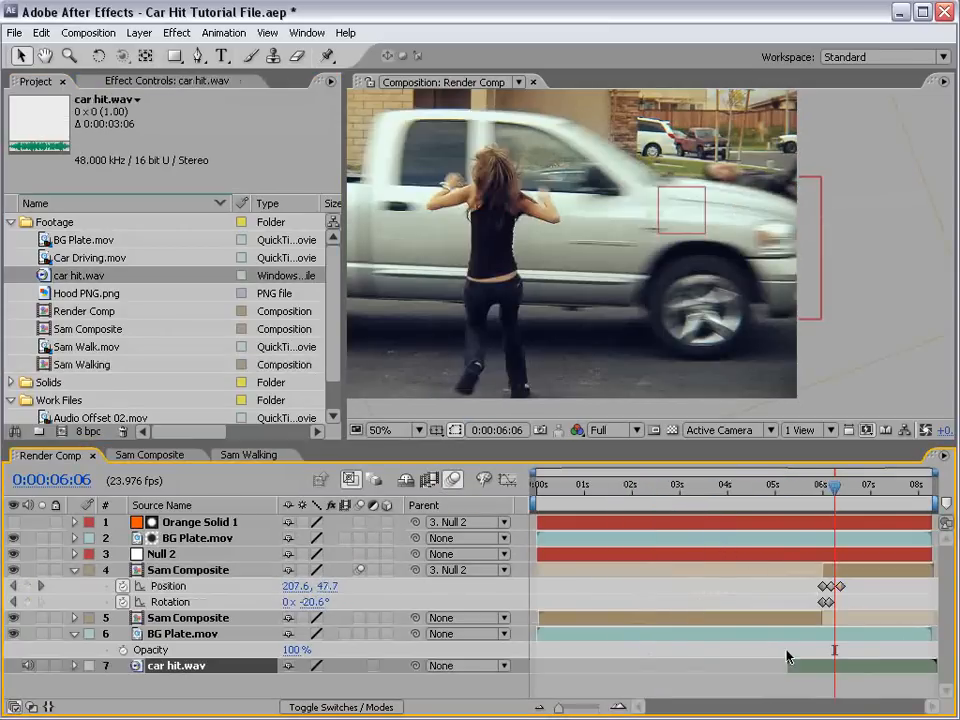
key("equal")
key("equal")
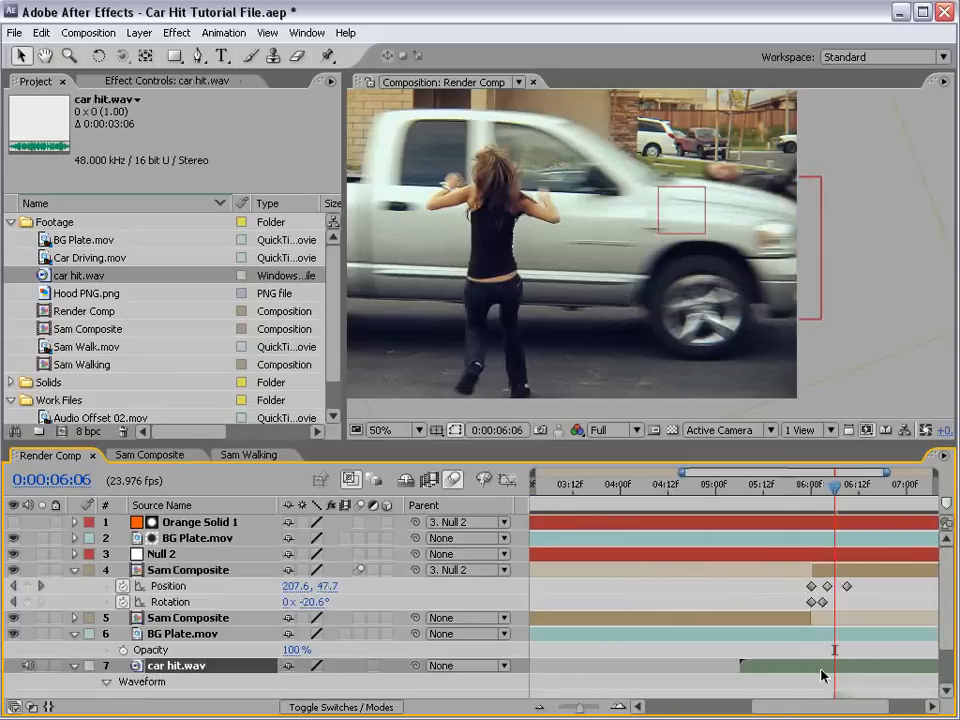
key("space")
left_click_drag(870, 671, 768, 615)
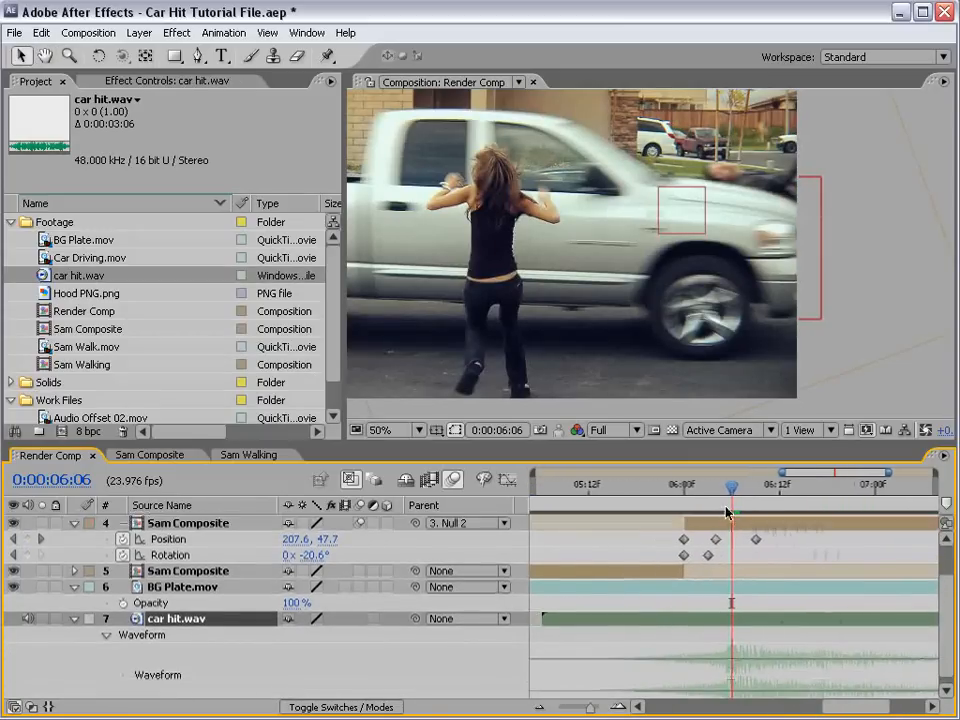
left_click_drag(727, 512, 683, 510)
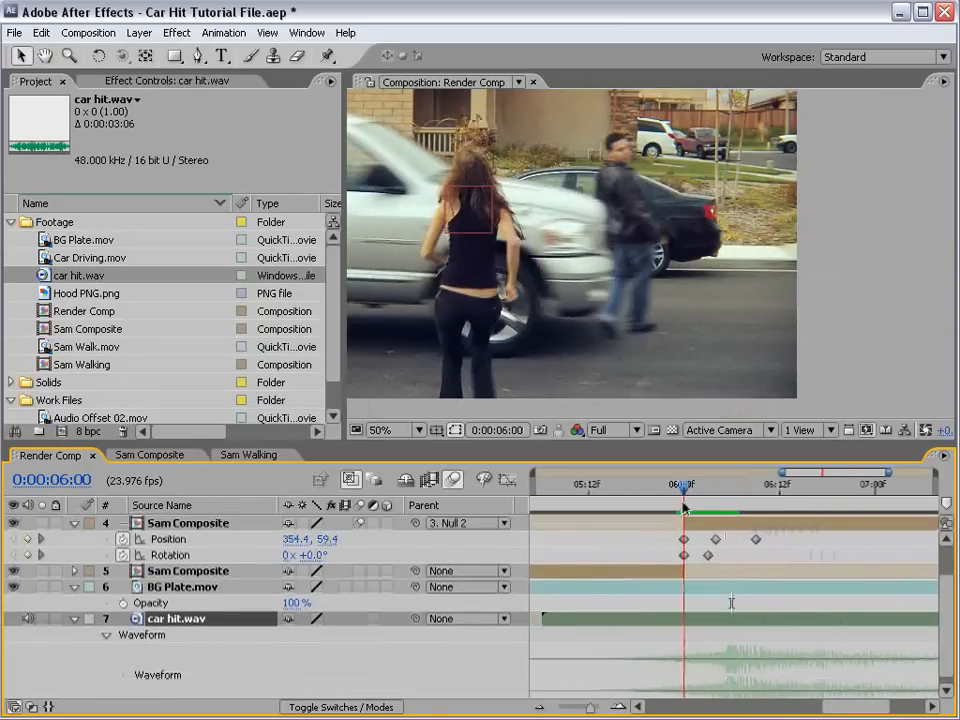
left_click_drag(708, 618, 713, 620)
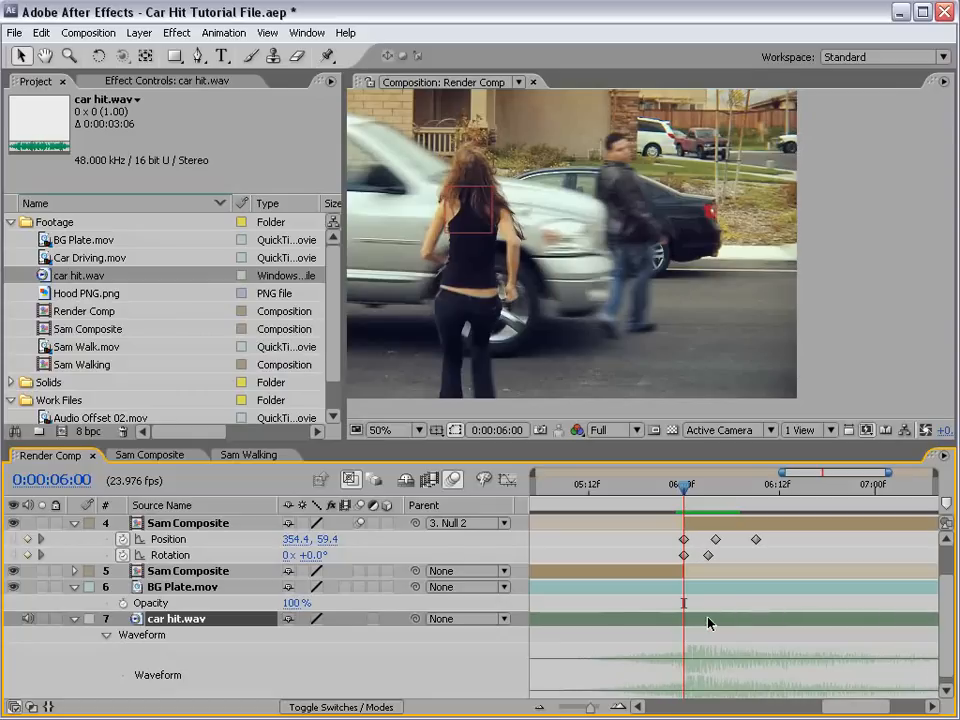
Set the Render Comp work area to run from 0:00:05:00 to about 0:00:07:12, around the impact
key("minus")
key("minus")
left_click(774, 488)
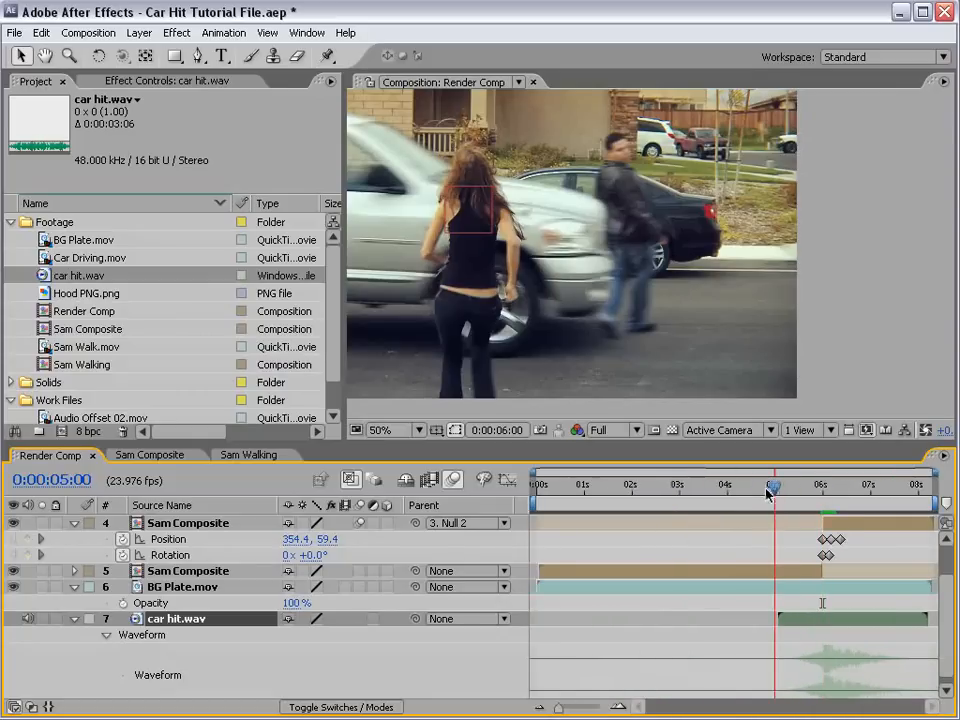
key("b")
left_click(890, 486)
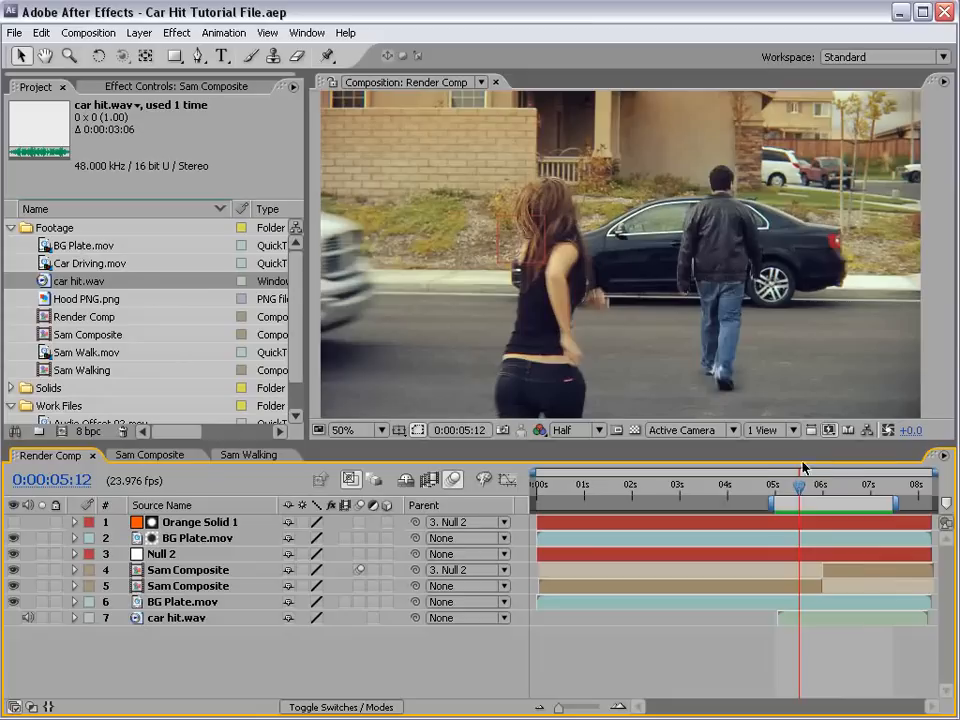
Create a 1280 x 720 solid layer named Glass in bright green (00FD18)
left_click(785, 491)
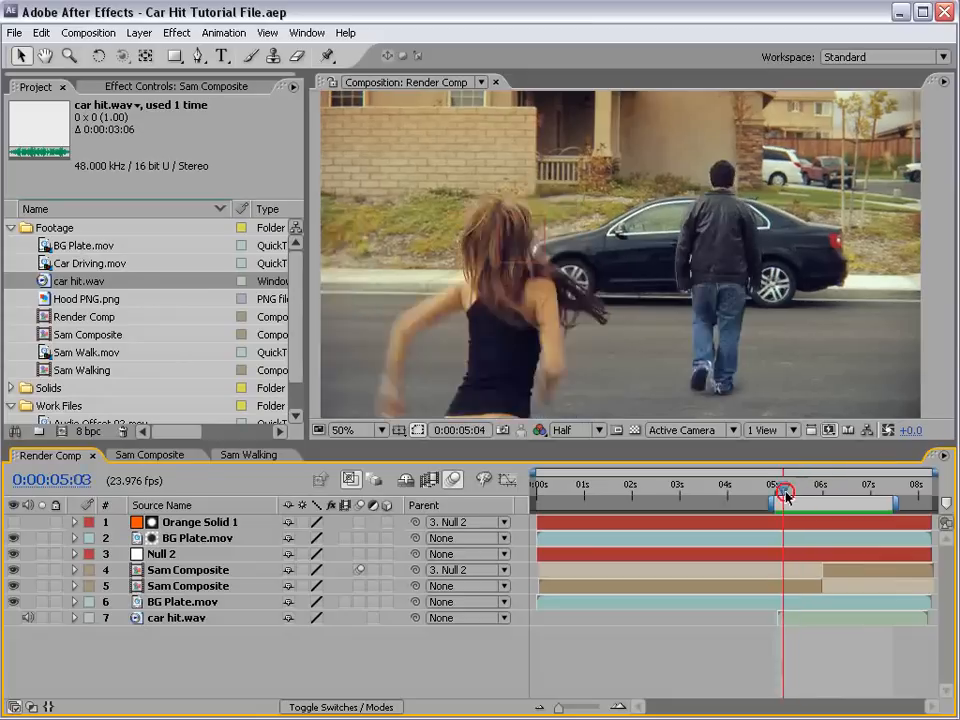
left_click_drag(785, 493, 809, 487)
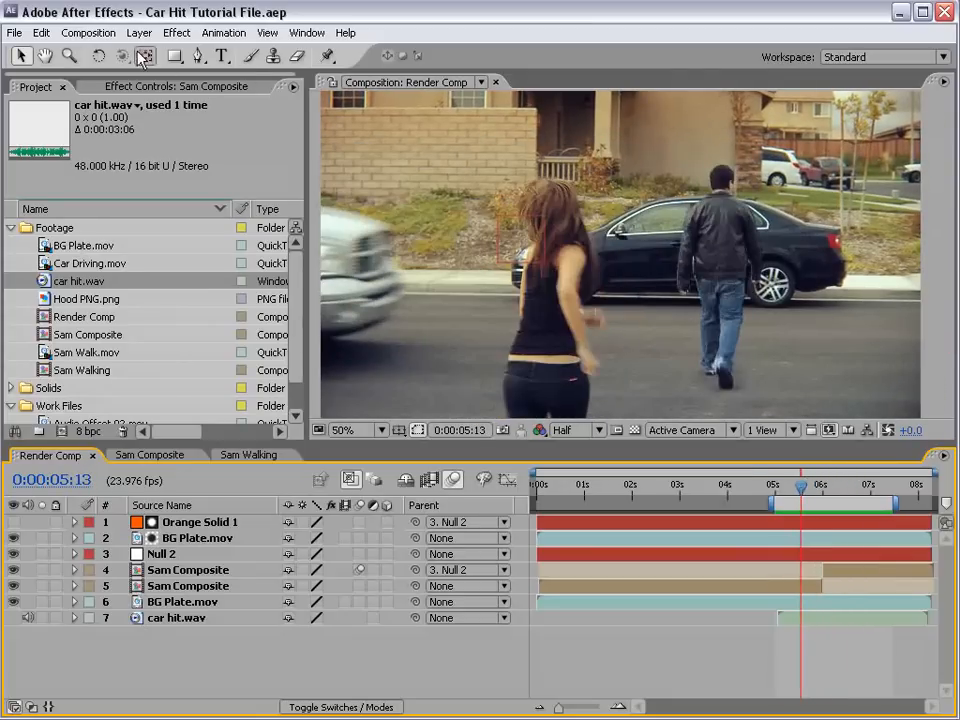
left_click(139, 33)
mouse_move(150, 52)
left_click(415, 68)
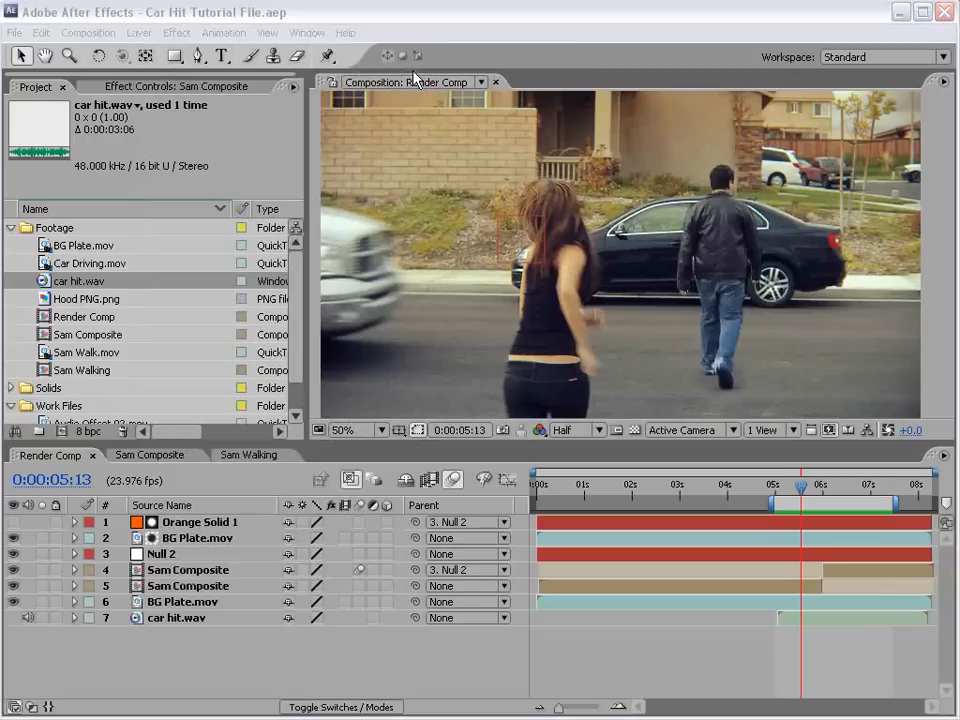
type("G")
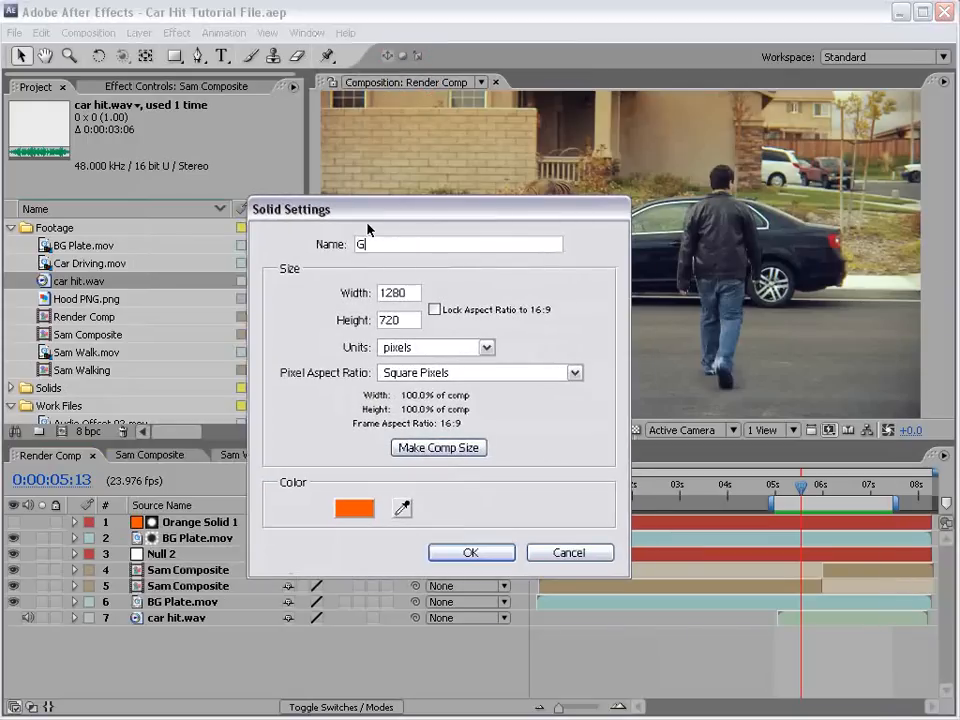
type("lass")
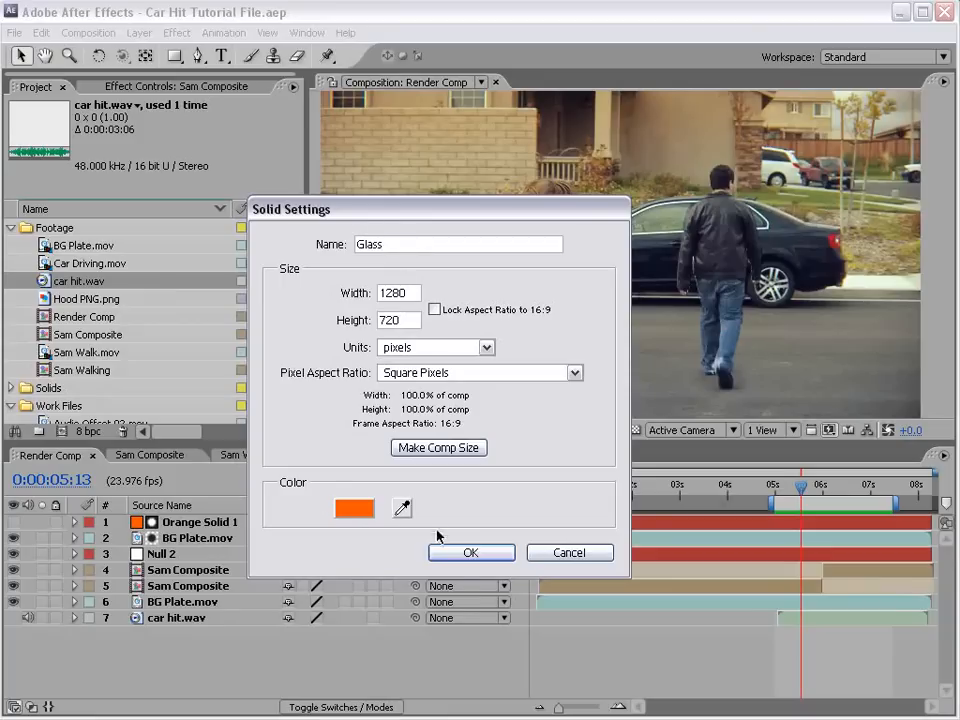
left_click(366, 507)
left_click(428, 400)
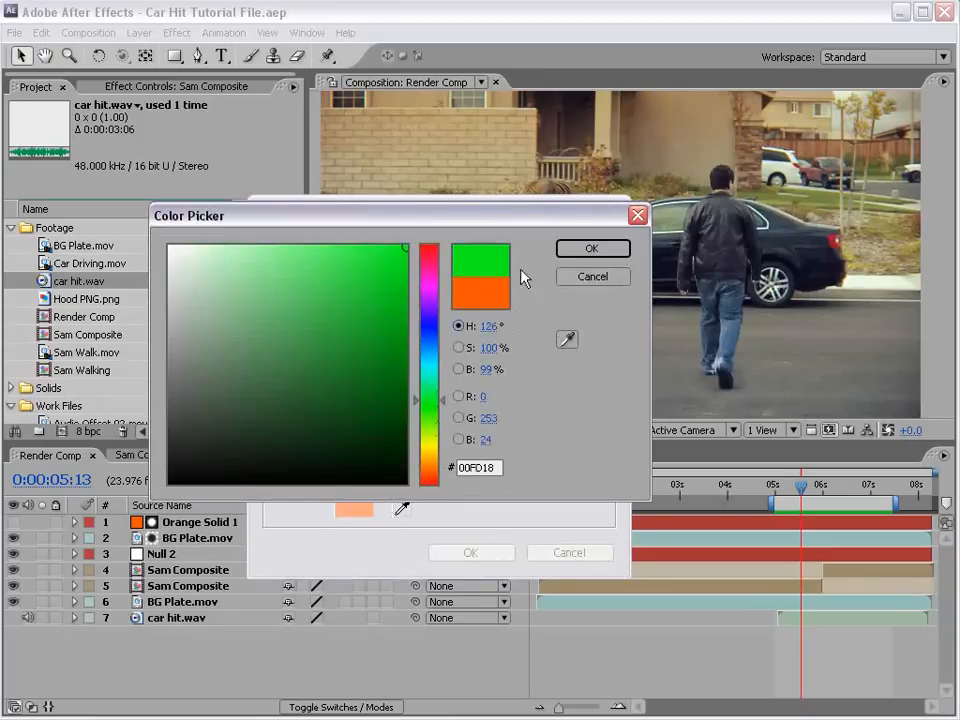
left_click(589, 249)
left_click(492, 552)
Apply CC Particle World to the Glass solid and set its Grid to Off
left_click(176, 33)
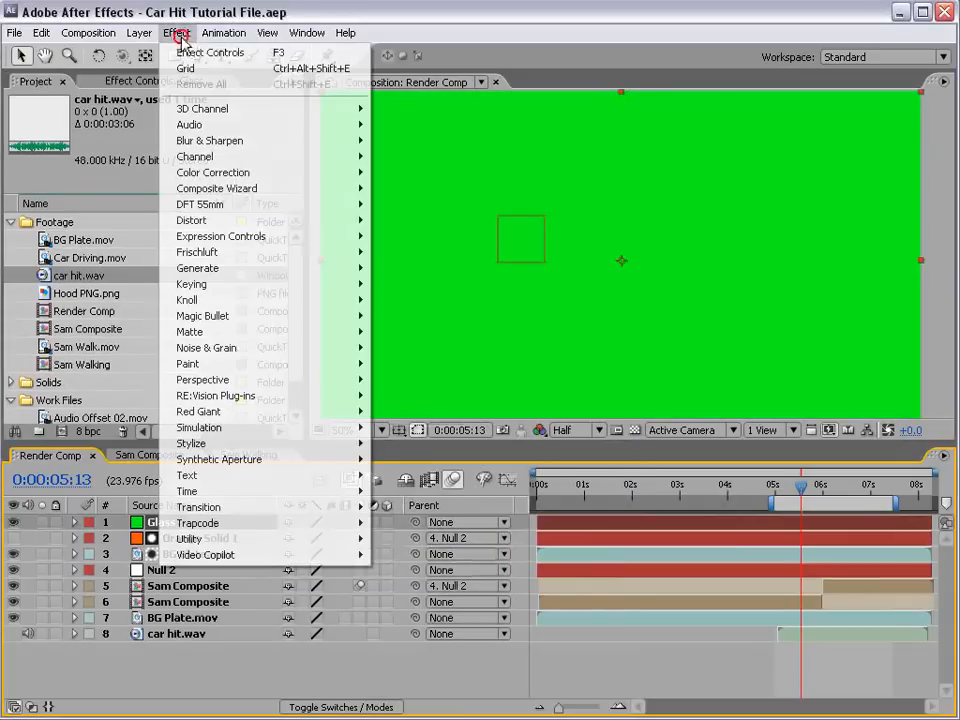
mouse_move(268, 431)
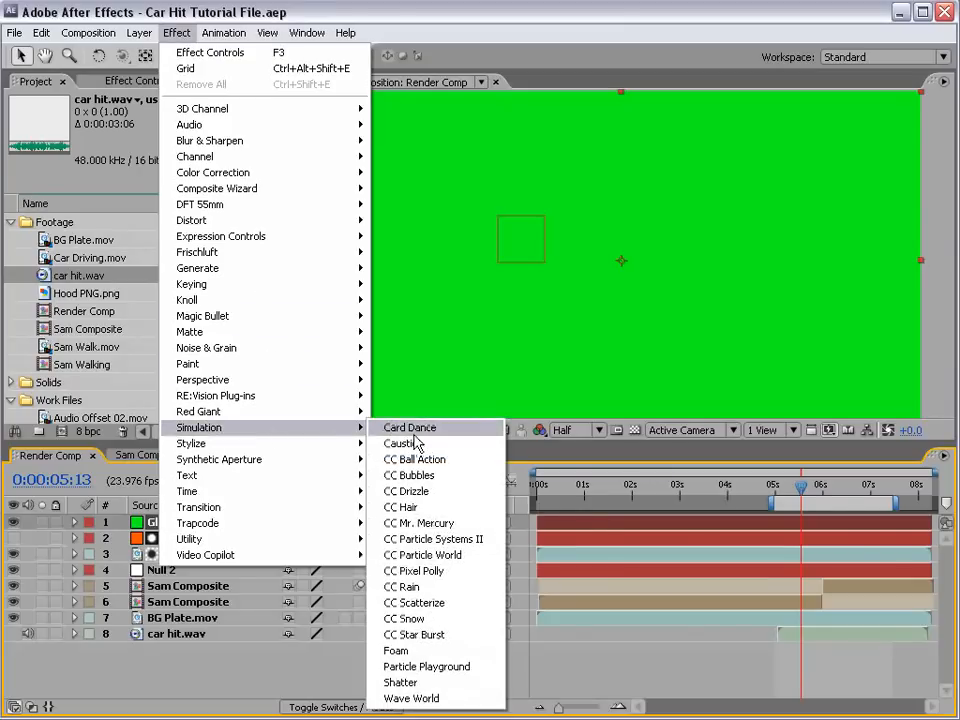
left_click(457, 555)
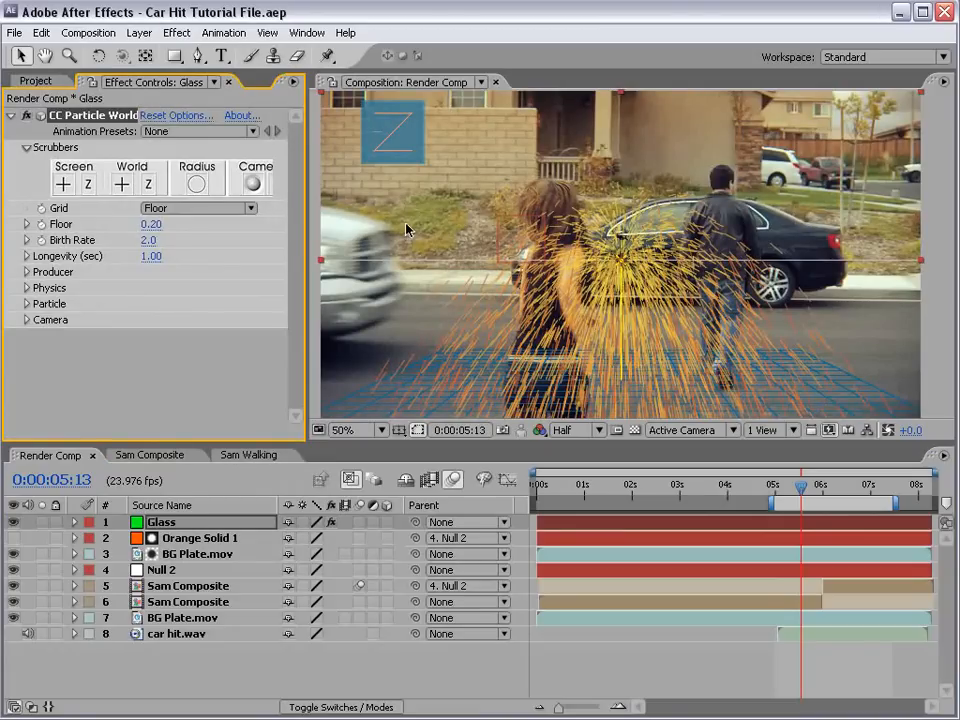
left_click(153, 209)
left_click(190, 147)
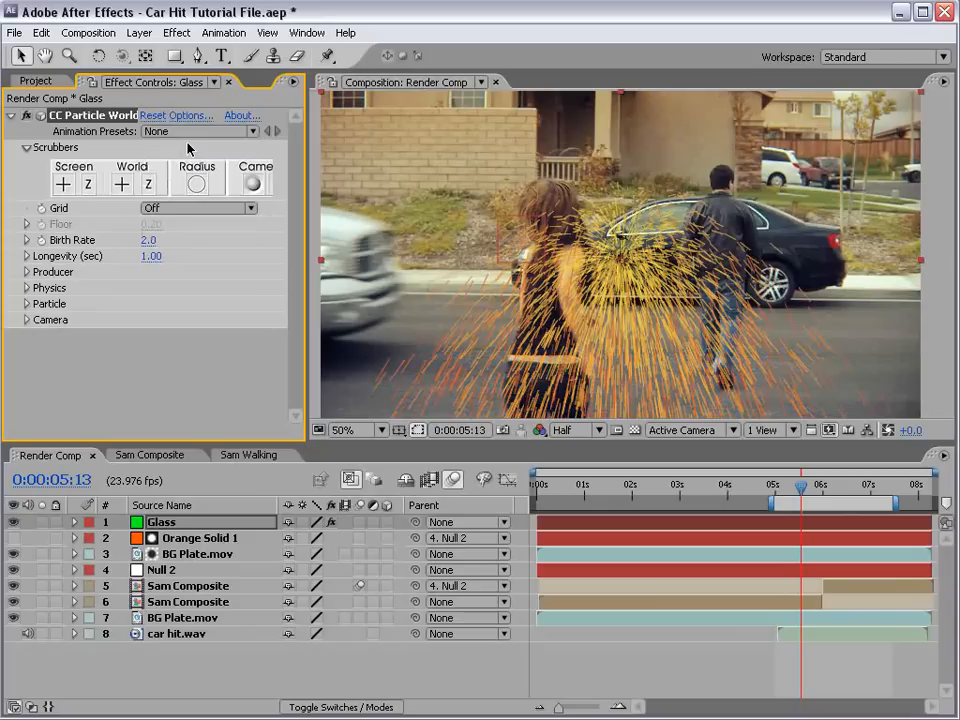
In the CC Particle World rendering options, make the floor Bounce with 20% Random and 15% Spread
left_click(178, 116)
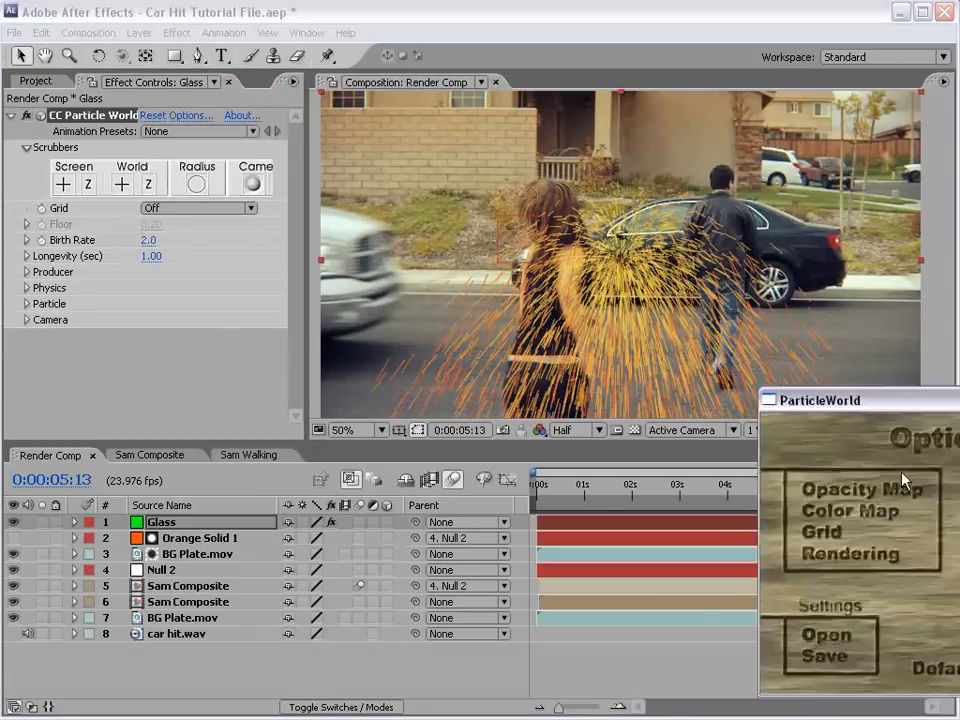
left_click_drag(796, 396, 279, 155)
left_click(349, 300)
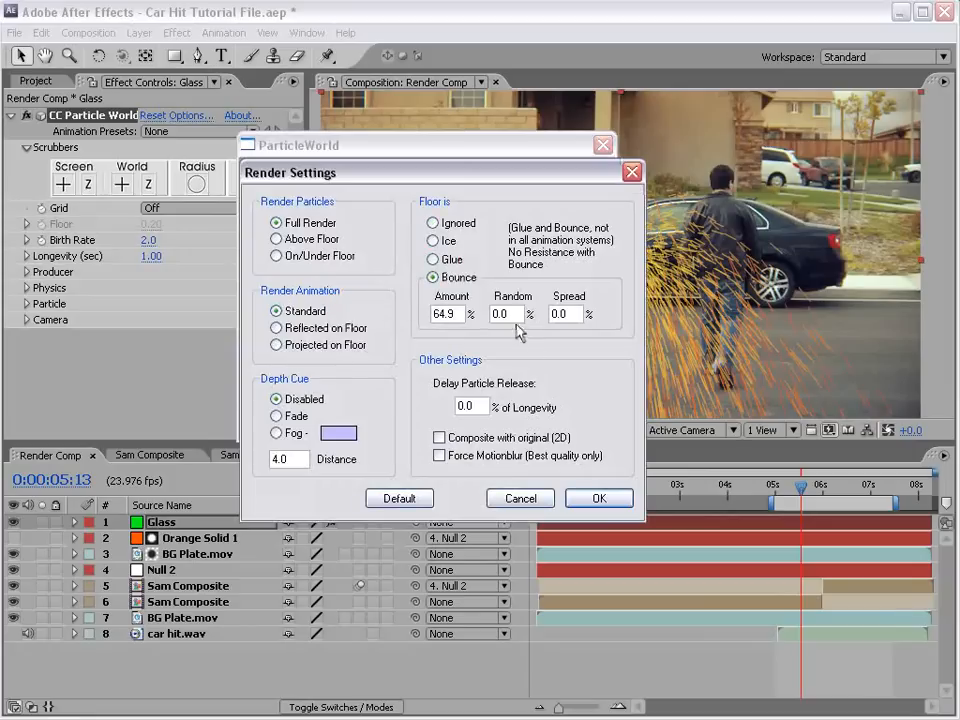
left_click_drag(511, 315, 472, 314)
type("20")
left_click_drag(569, 315, 474, 323)
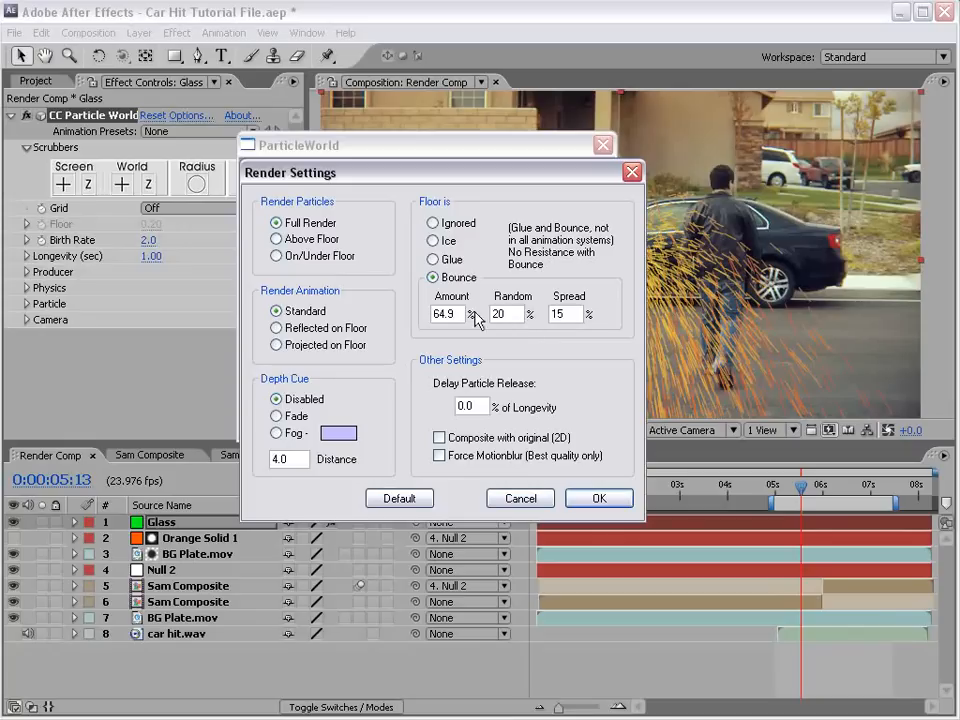
left_click(592, 505)
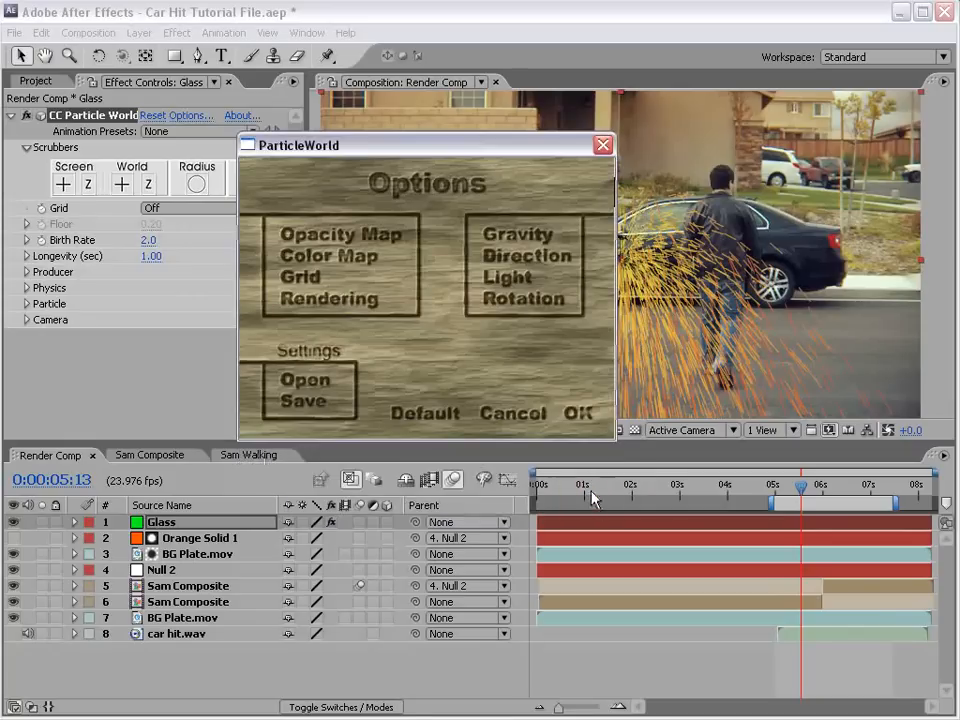
left_click(592, 422)
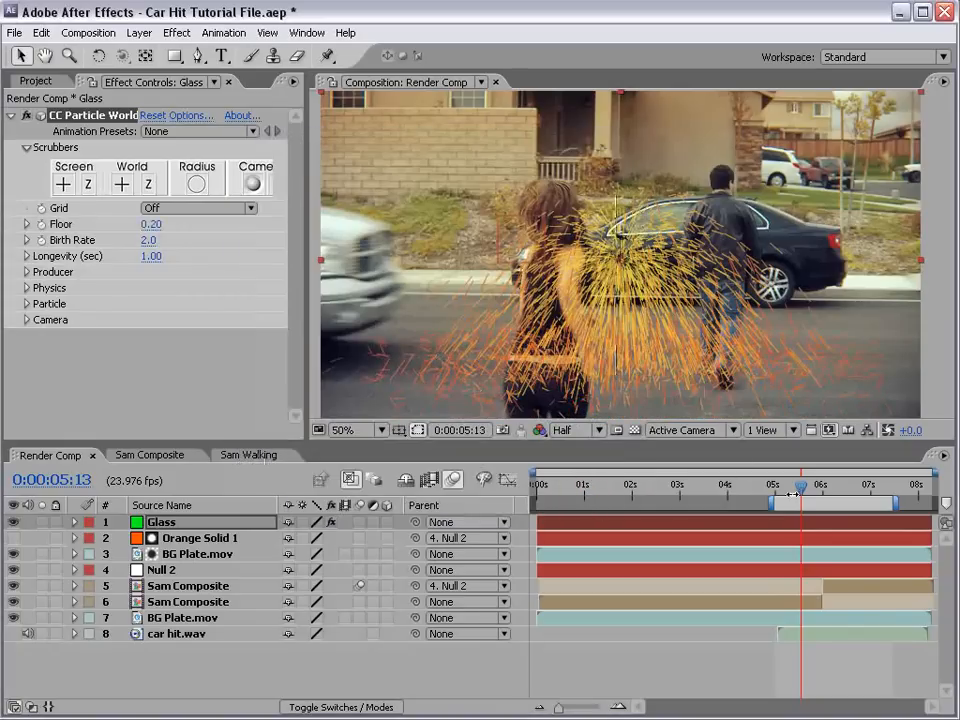
At 0:00:05:20, set the Glass layer's Particle Type to TriPolygon
mouse_move(808, 492)
left_mouse_down()
mouse_move(831, 493)
mouse_move(816, 490)
left_mouse_up()
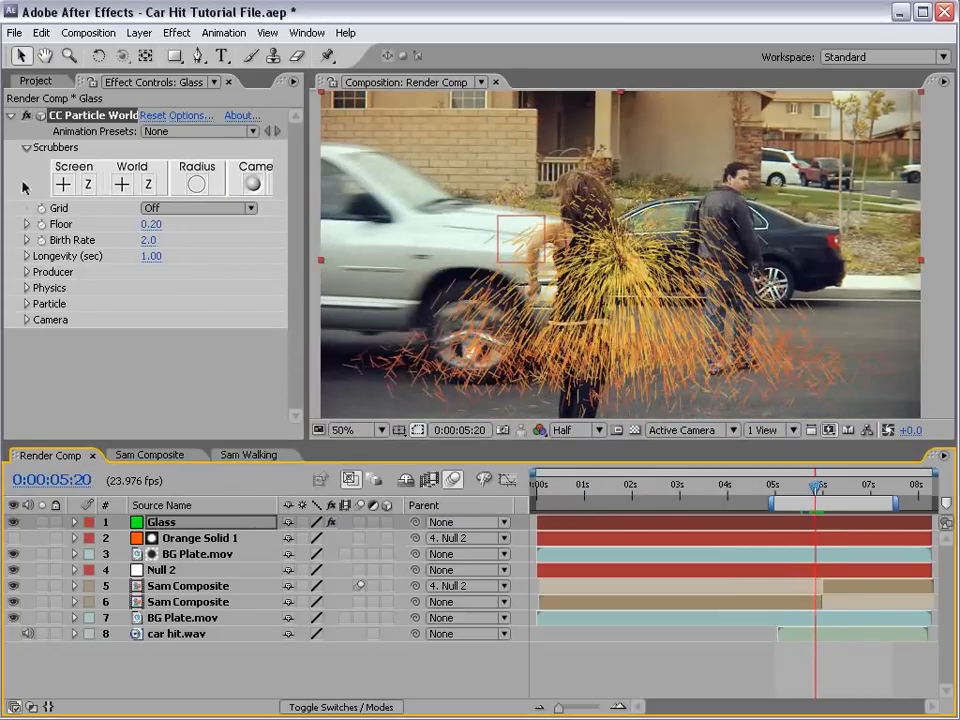
left_click(27, 272)
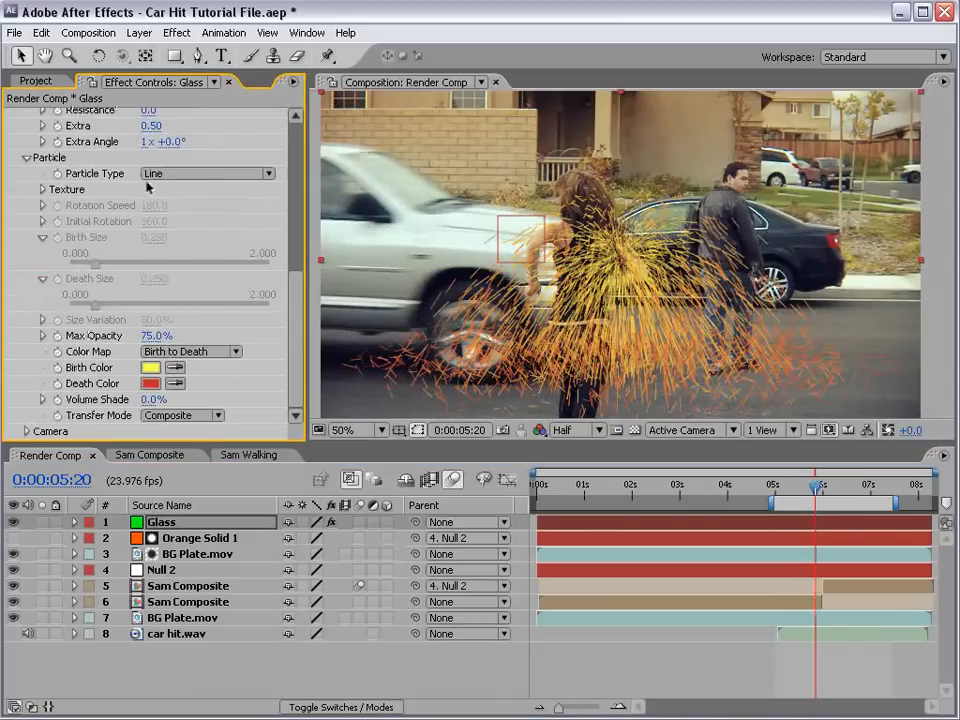
left_click(170, 174)
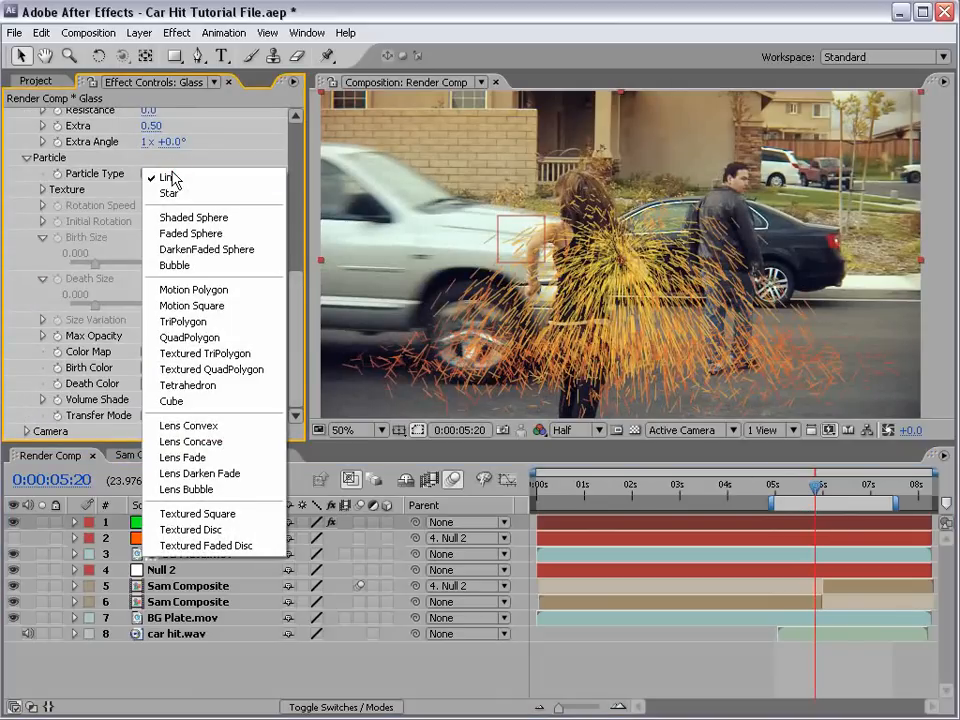
left_click(183, 321)
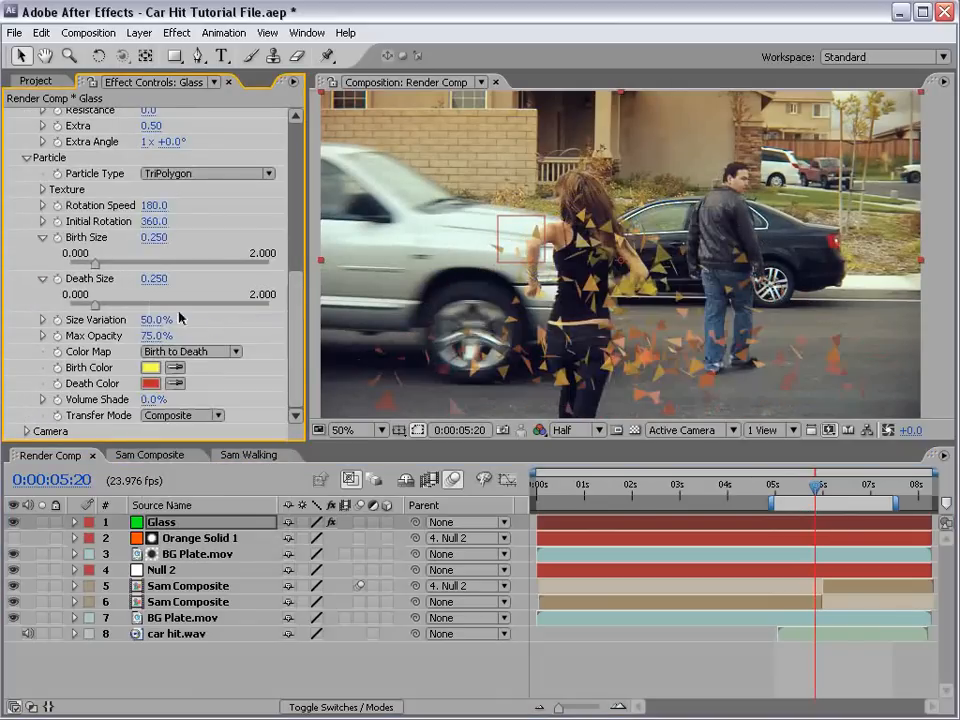
Shrink the glass particles to a Birth Size of 0.009 and a Death Size close to 0
left_click_drag(95, 262, 30, 257)
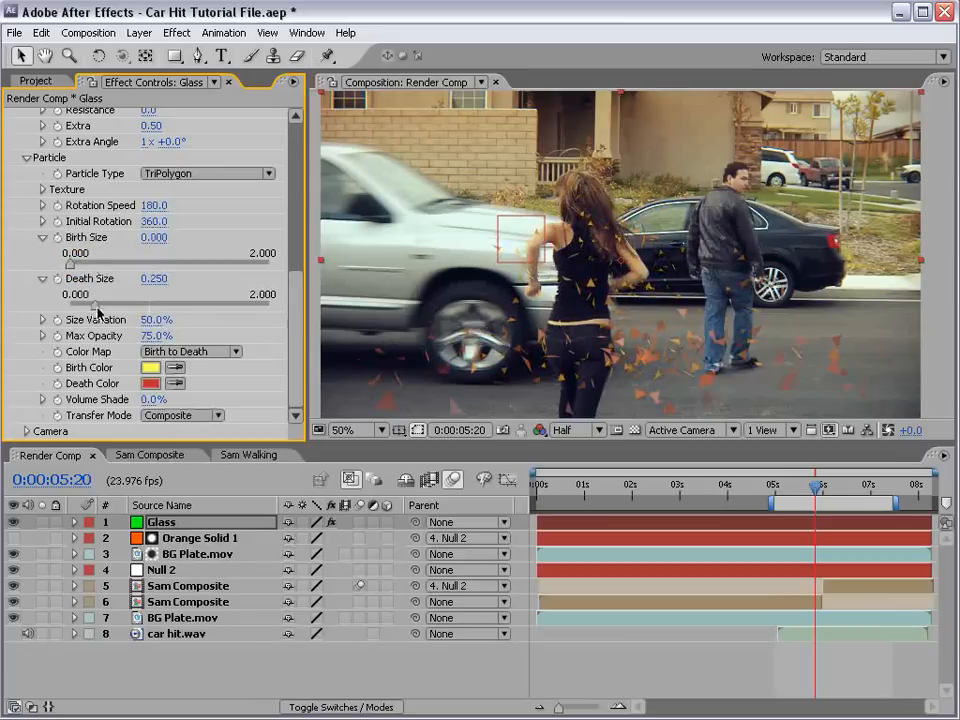
left_click_drag(95, 306, 70, 307)
left_click(73, 266)
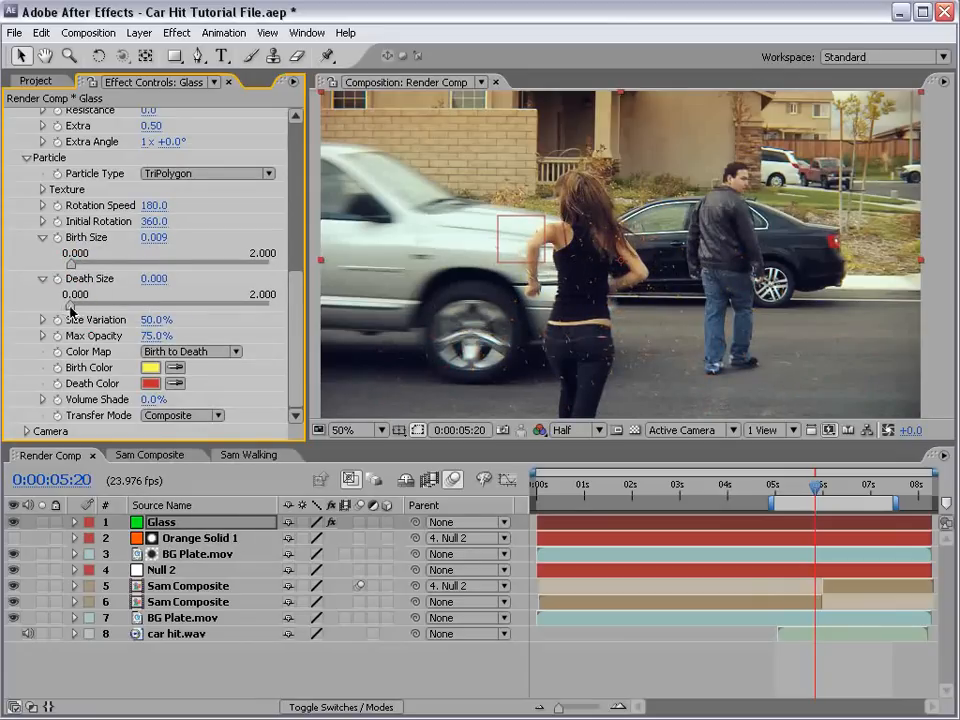
Recolour the glass particles with a muted bluish-grey Birth Color and a pale bluish-grey Death Color
left_click(149, 370)
left_click(194, 314)
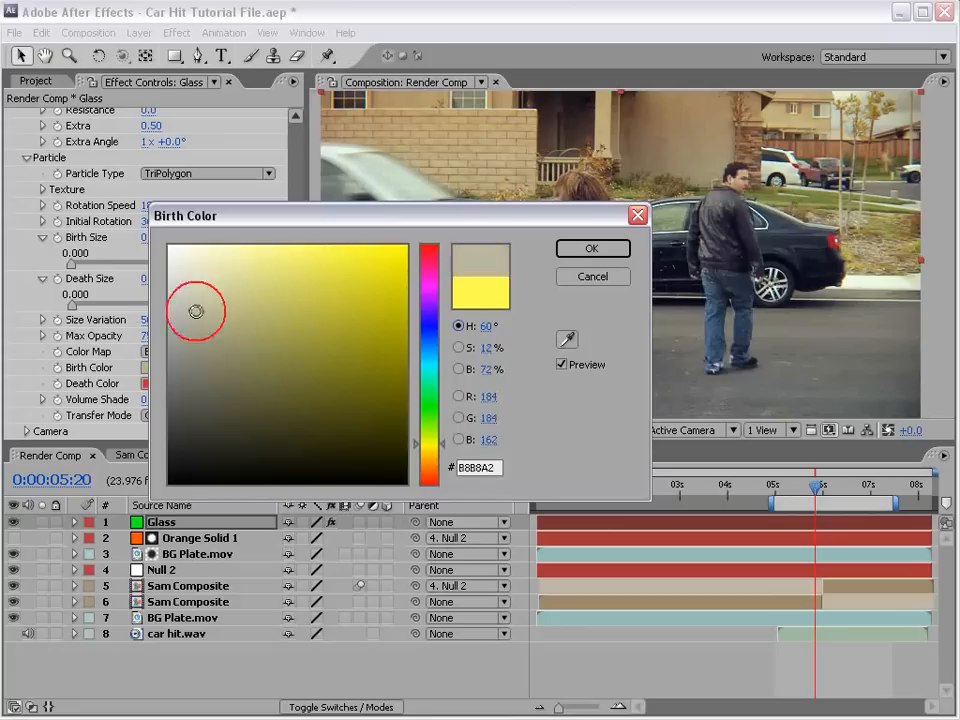
left_click(430, 356)
left_click(582, 250)
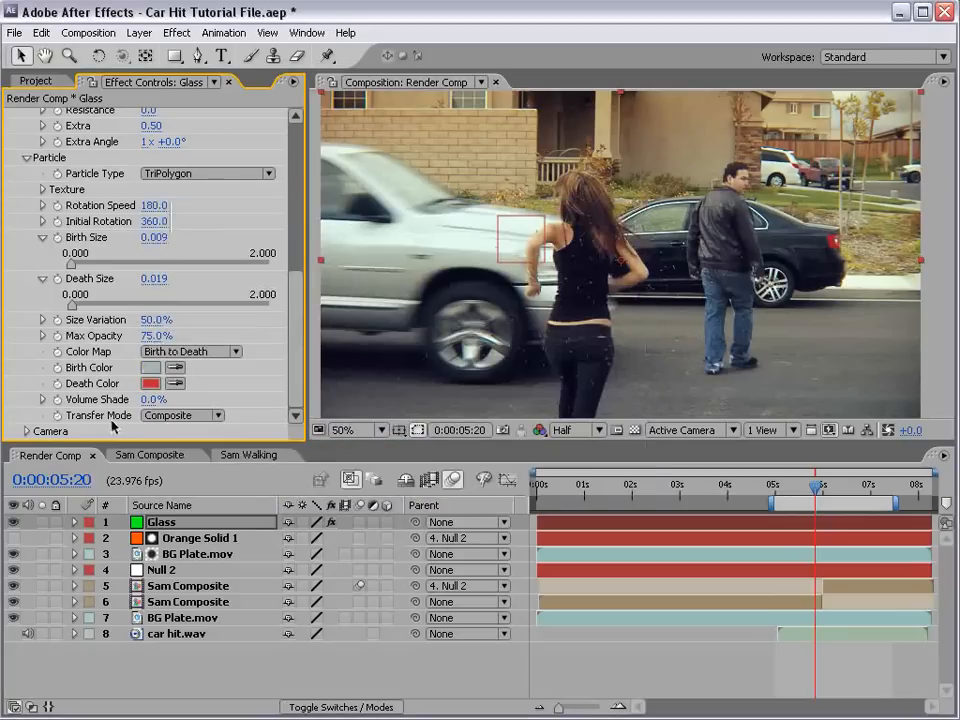
left_click(150, 383)
left_click(178, 276)
left_click(437, 358)
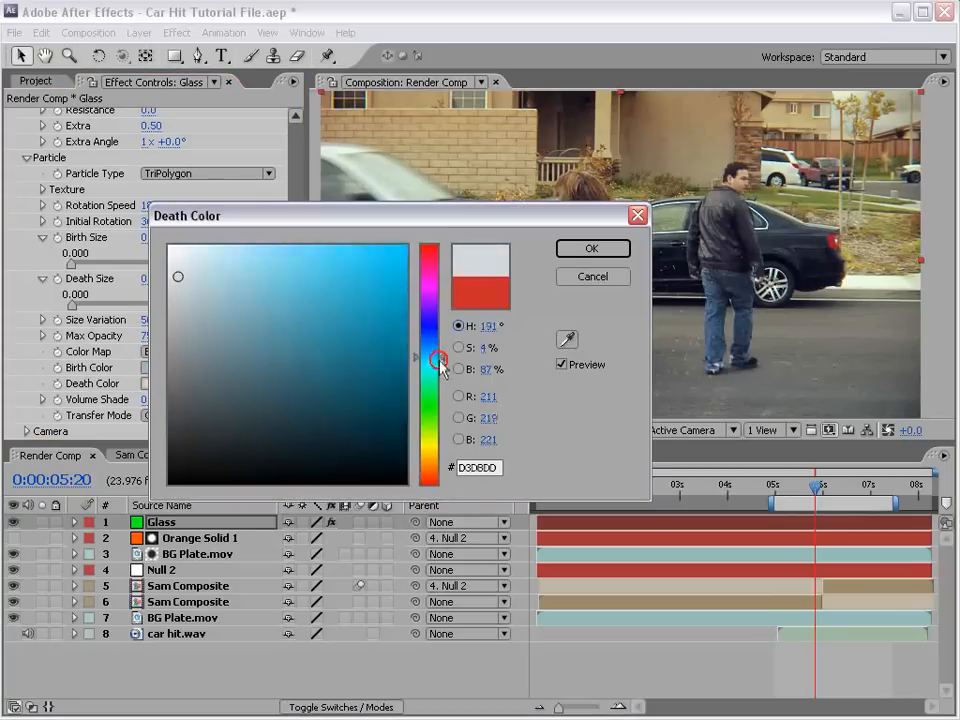
left_click(592, 249)
Examine the glass particles around the woman up close at Full preview resolution
key("period")
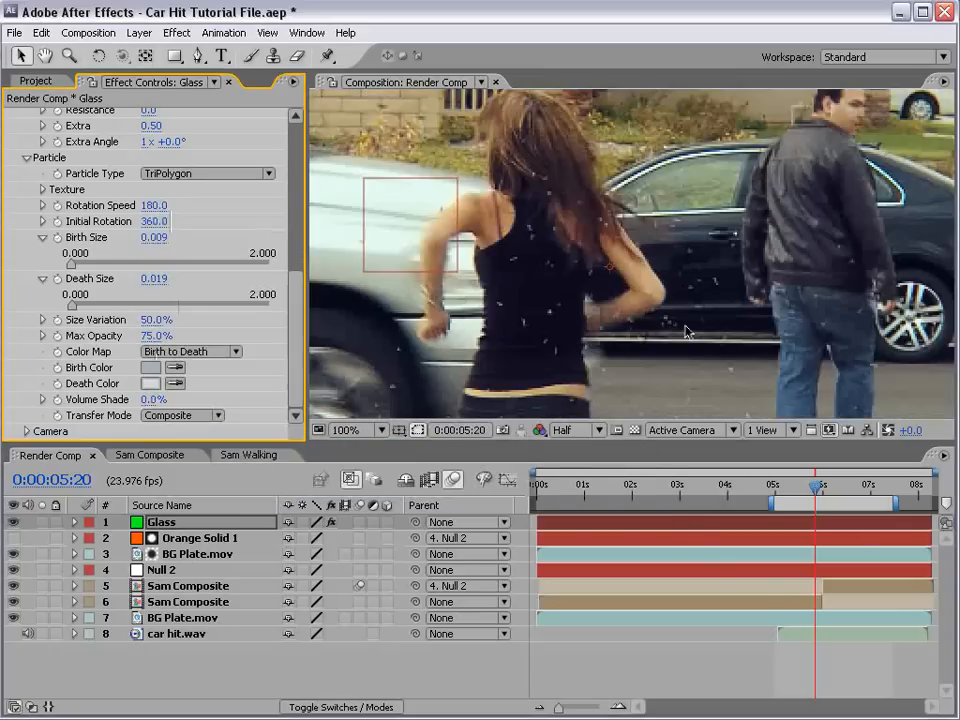
left_click(564, 432)
left_click(570, 450)
key("space")
left_click_drag(542, 376, 594, 244)
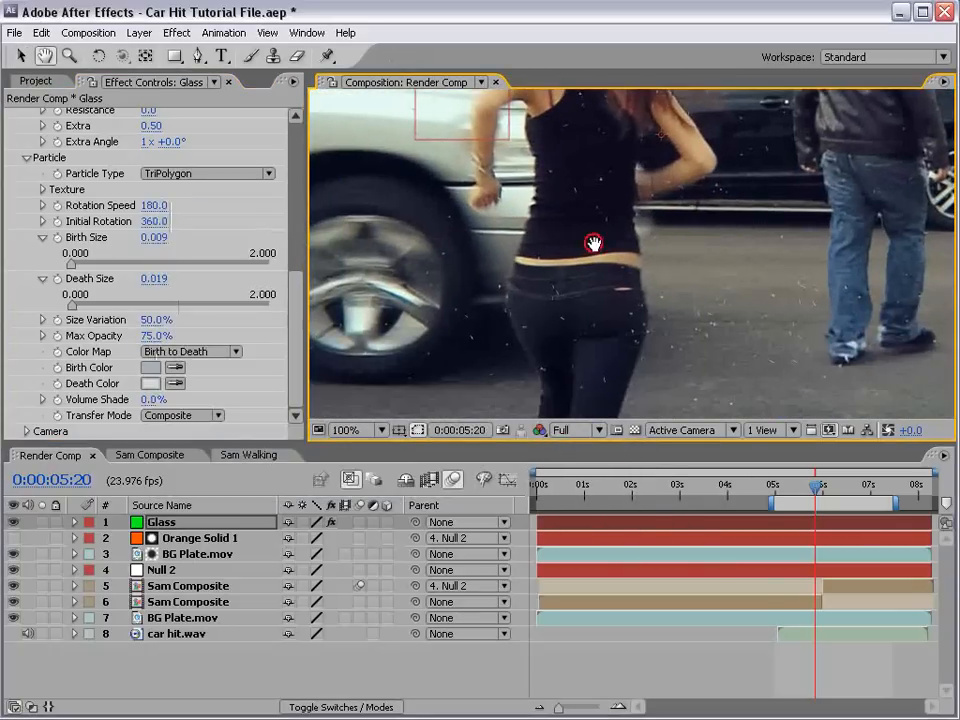
left_click_drag(350, 196, 609, 408)
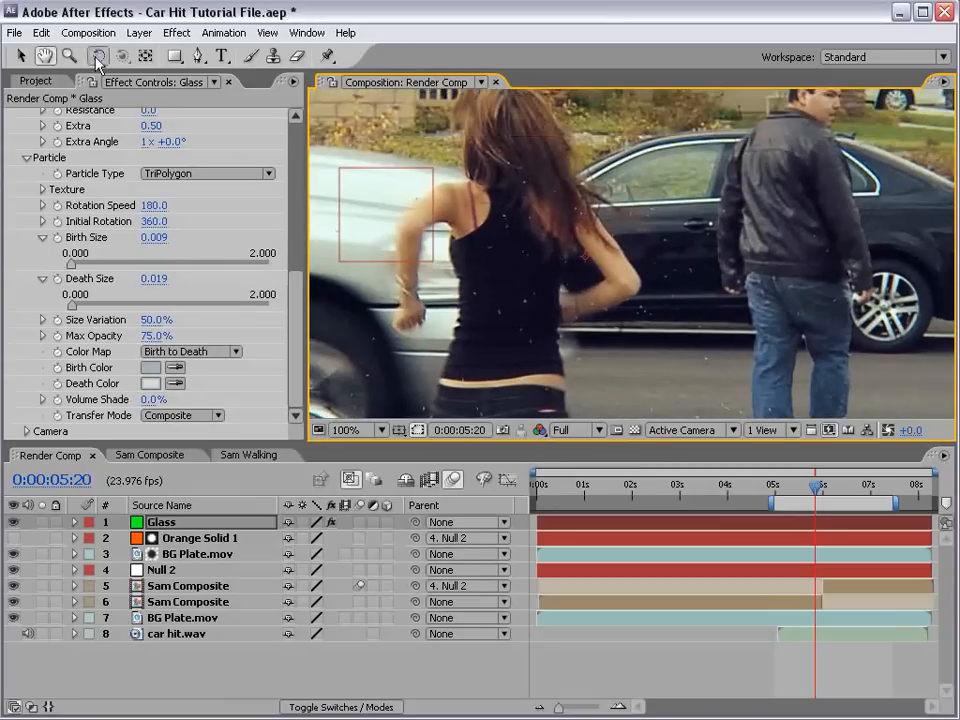
Enable Force Motionblur in the CC Particle World rendering options
left_click_drag(301, 297, 210, 120)
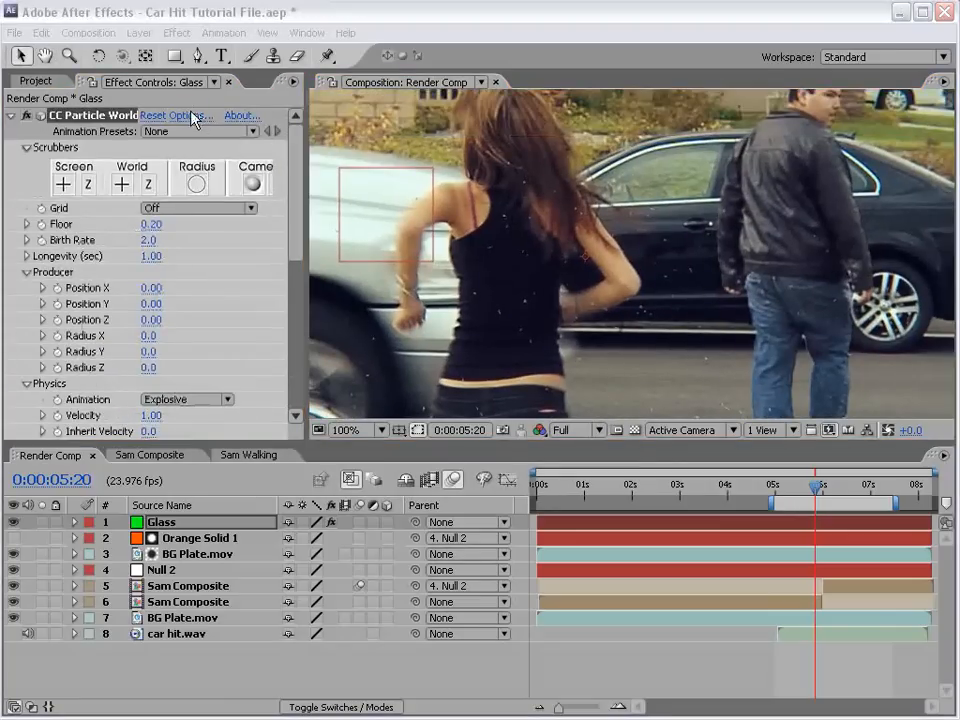
left_click(185, 115)
left_click_drag(330, 209, 316, 208)
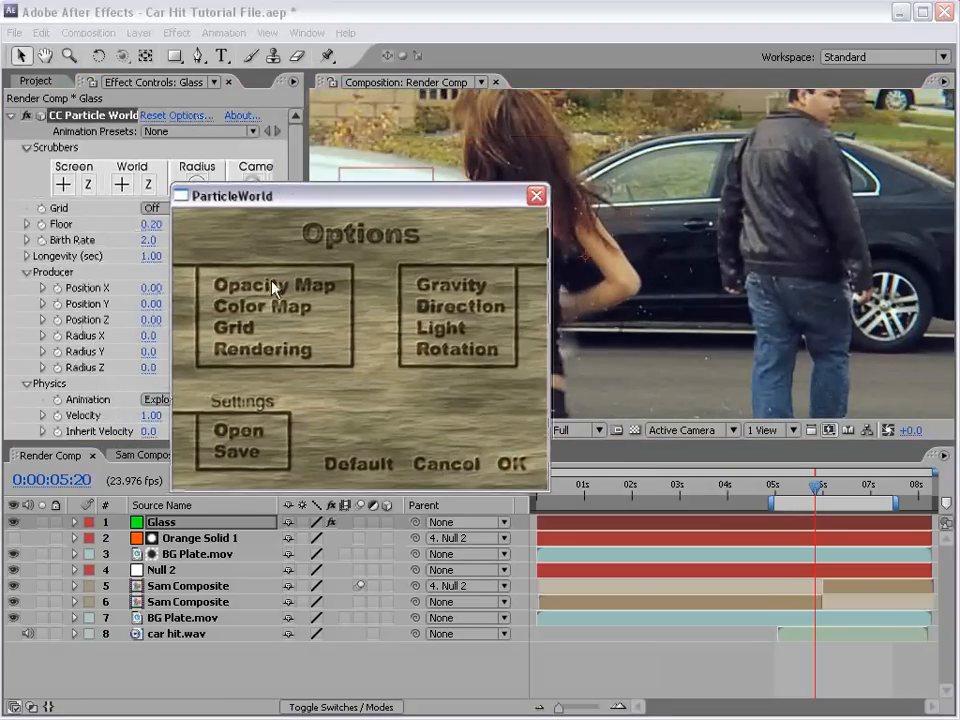
left_click(263, 349)
left_click(370, 506)
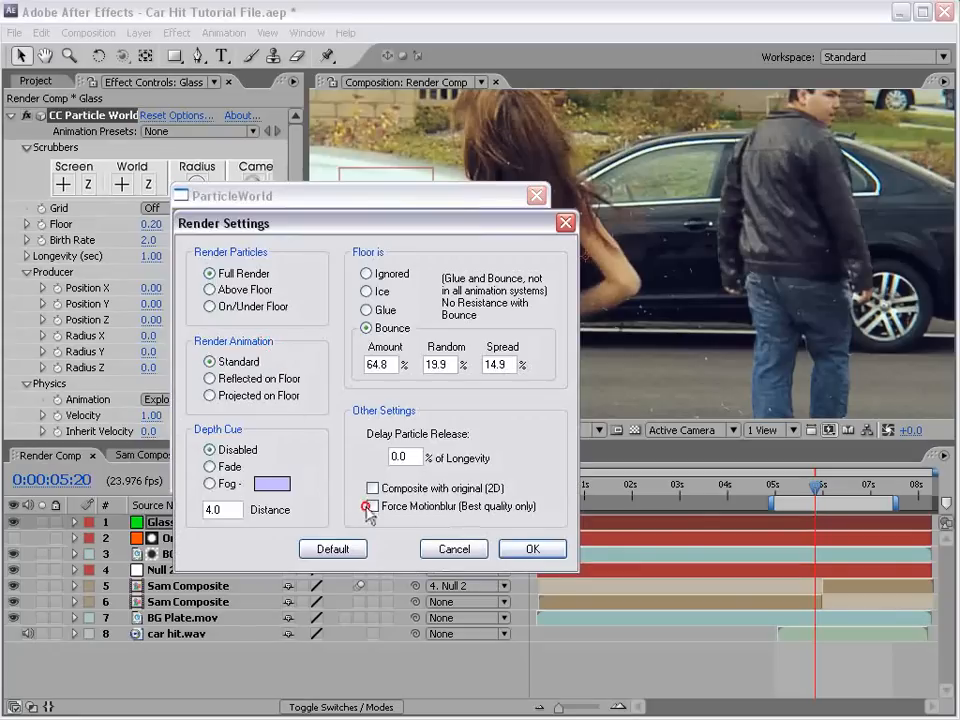
left_click(528, 550)
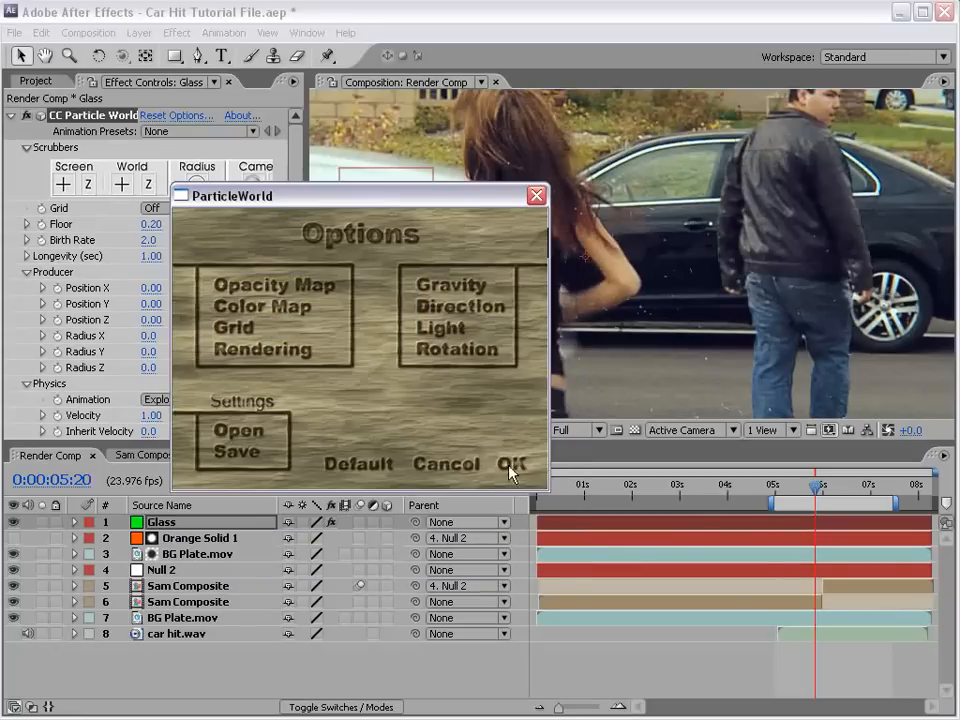
left_click(511, 466)
Inspect the motion-blurred glass particles around the woman and the truck
key("space")
left_click_drag(586, 324, 613, 265)
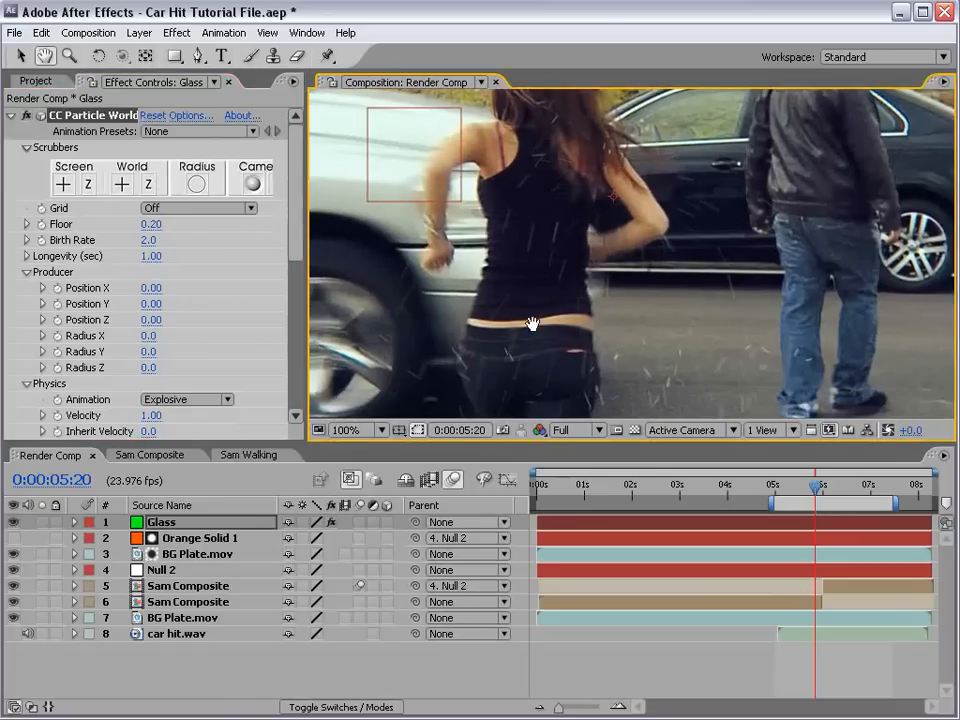
scroll(687, 296, "down", 1)
left_click_drag(664, 341, 663, 335)
scroll(643, 311, "up", 1)
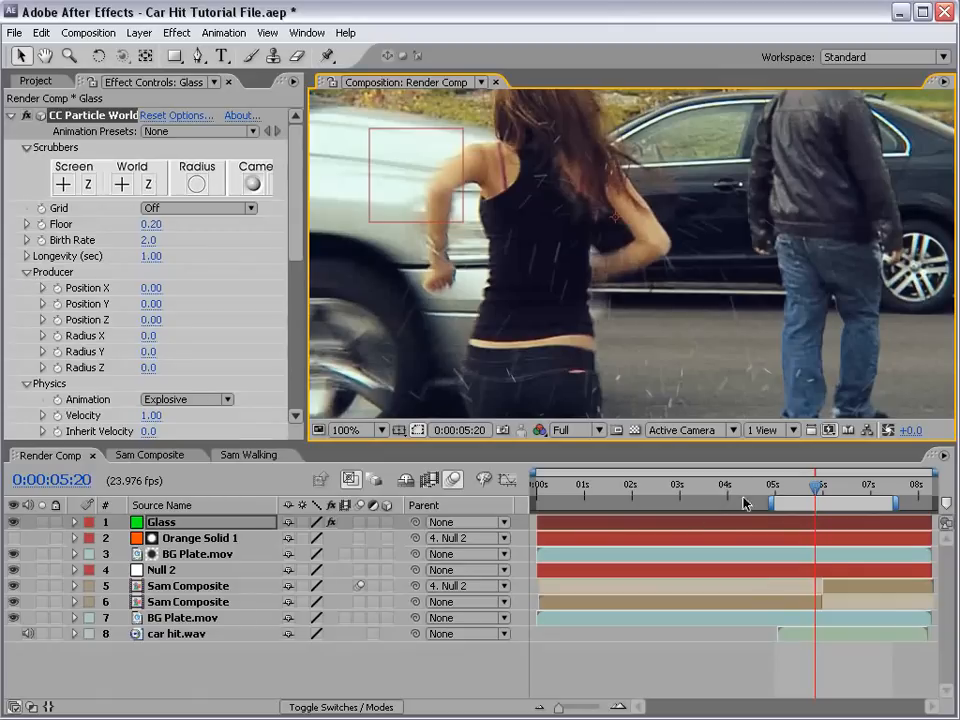
Move to 0:00:05:22 and set the composition preview back to Half resolution at 50% magnification
left_click_drag(817, 490, 821, 490)
key("Page_Up")
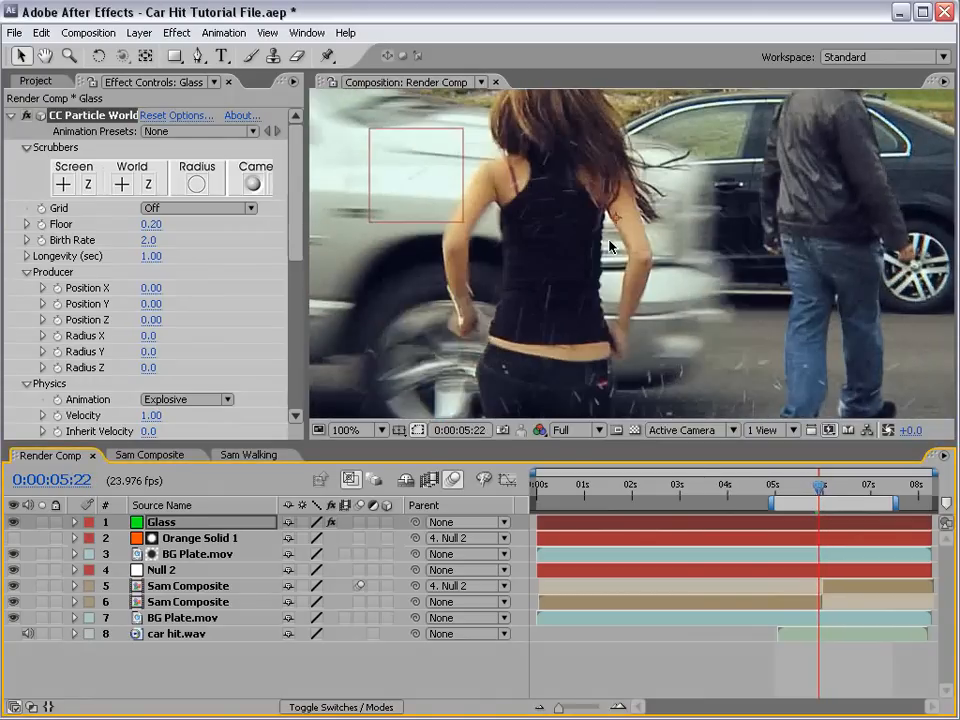
left_click(575, 431)
left_click(583, 459)
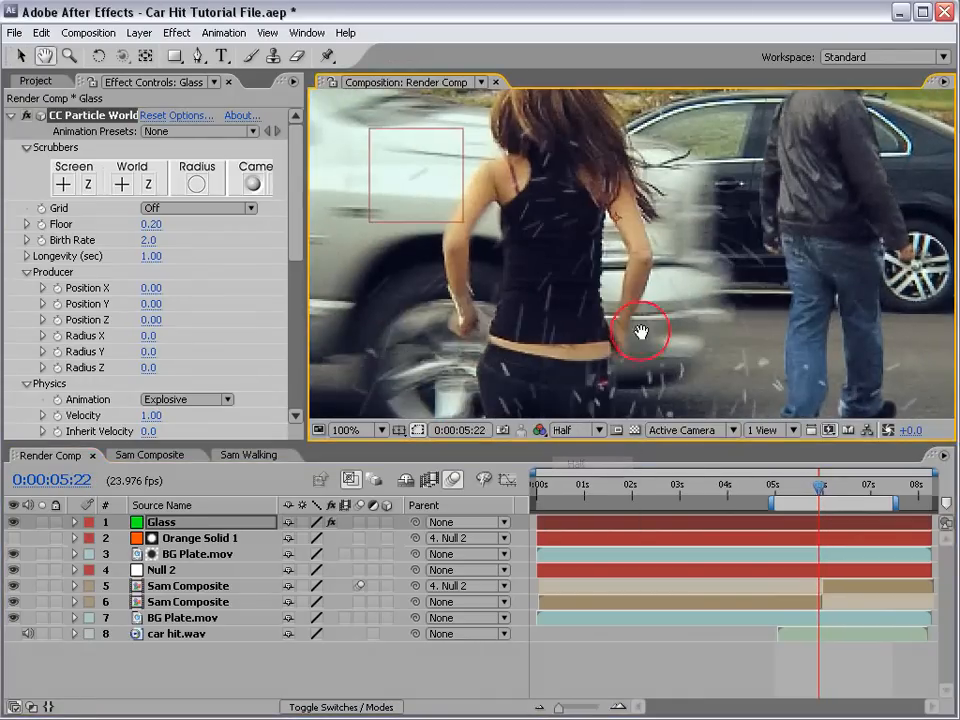
scroll(641, 332, "down", 2)
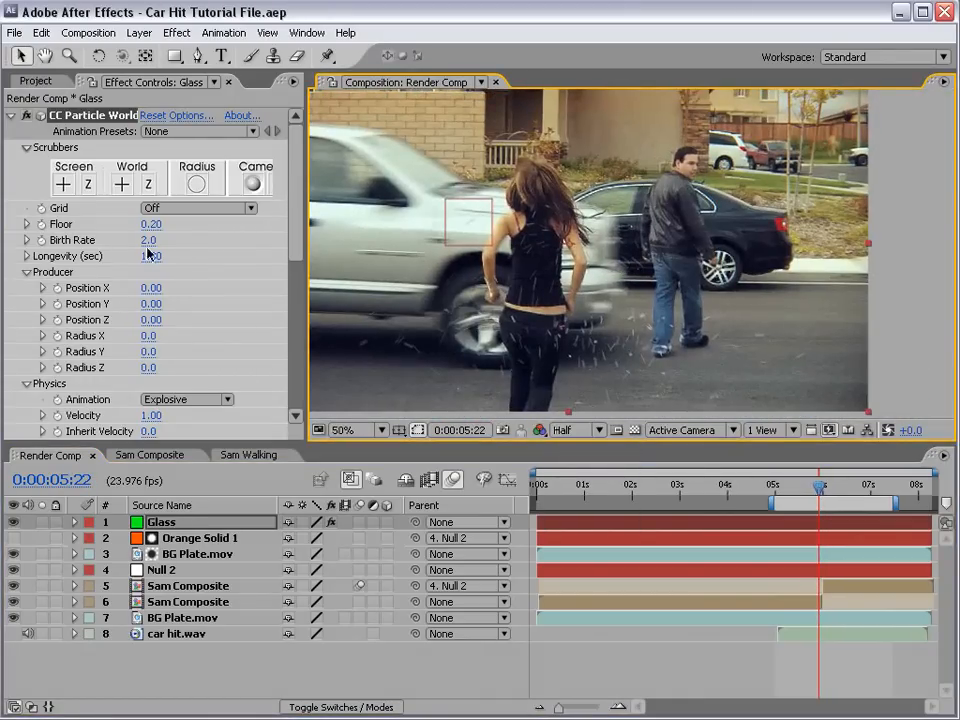
At 0:00:05:22, set Birth Rate to 0 and start keyframing Birth Rate and the Producer's Position X, Y and Z
left_click(149, 240)
type("0")
key("Return")
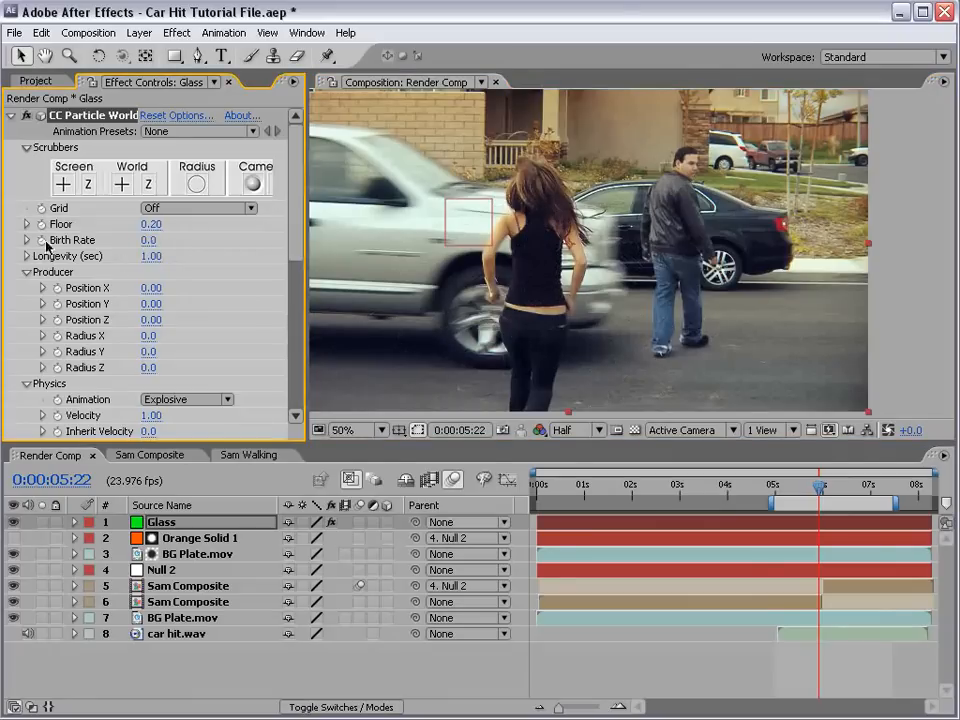
left_click(41, 240)
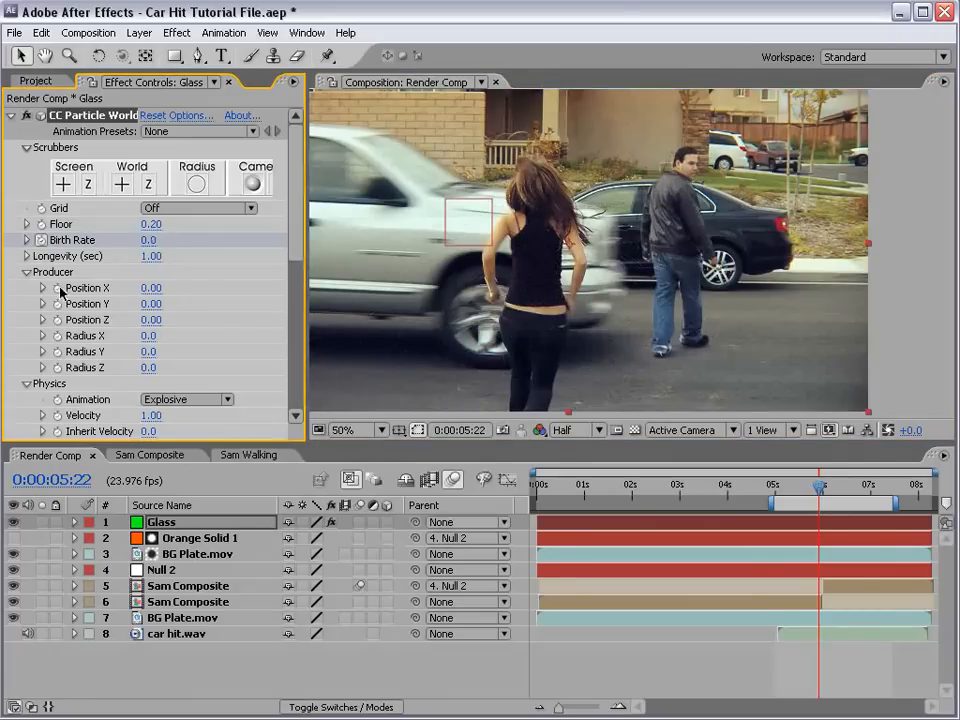
left_click(58, 288)
left_click(58, 304)
left_click(58, 320)
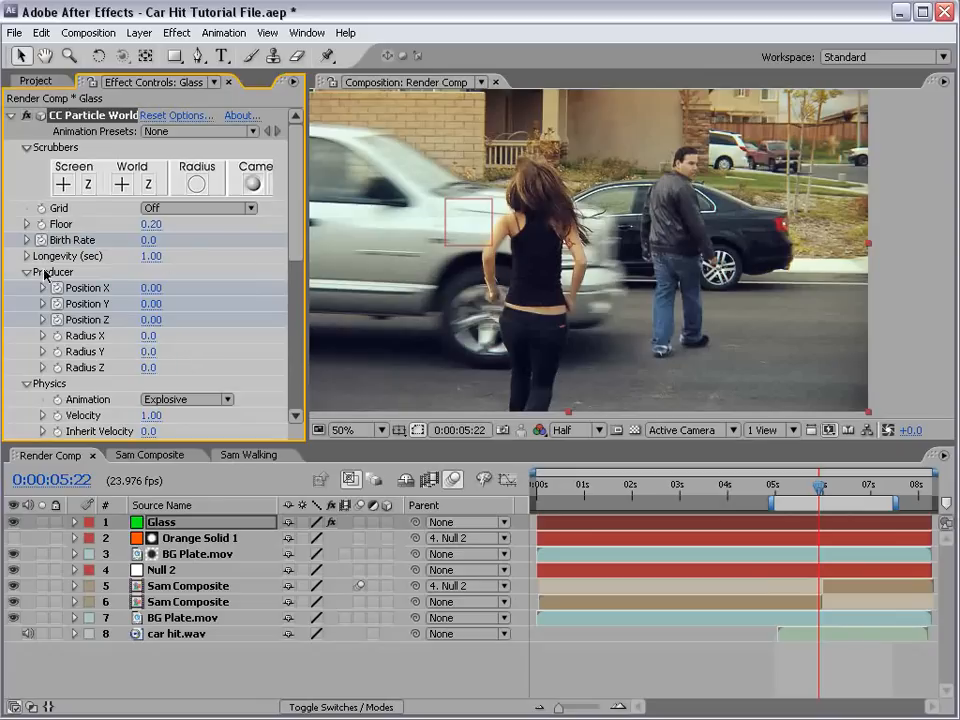
Keyframe the Birth Rate to 5 at 0:00:05:23 and back to 0 at 0:00:06:01
key("Page_Down")
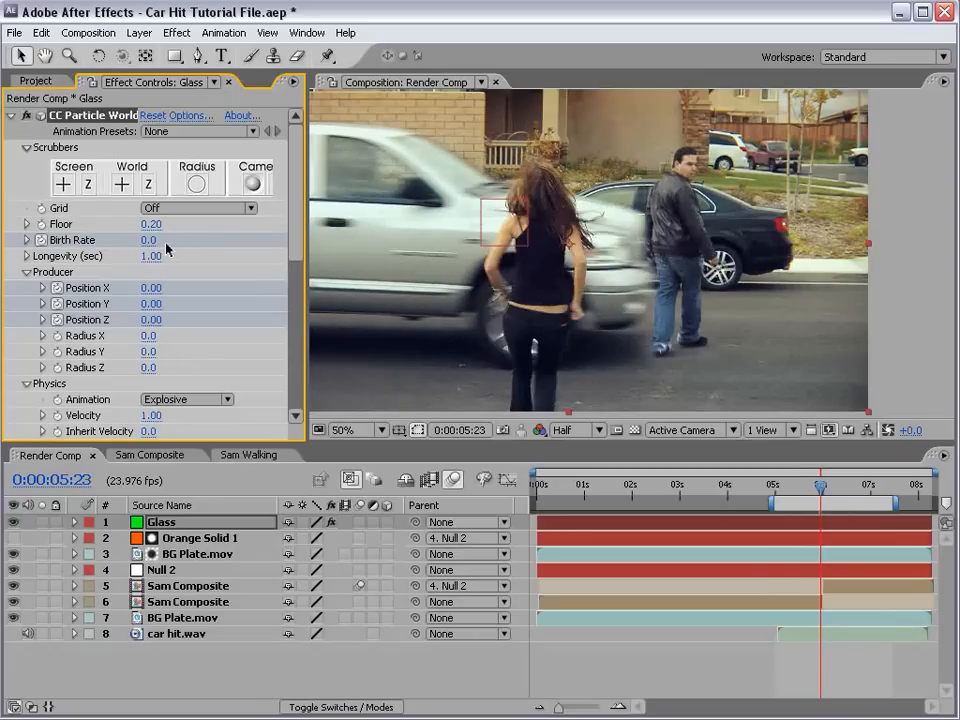
left_click_drag(148, 240, 158, 240)
key("Page_Down")
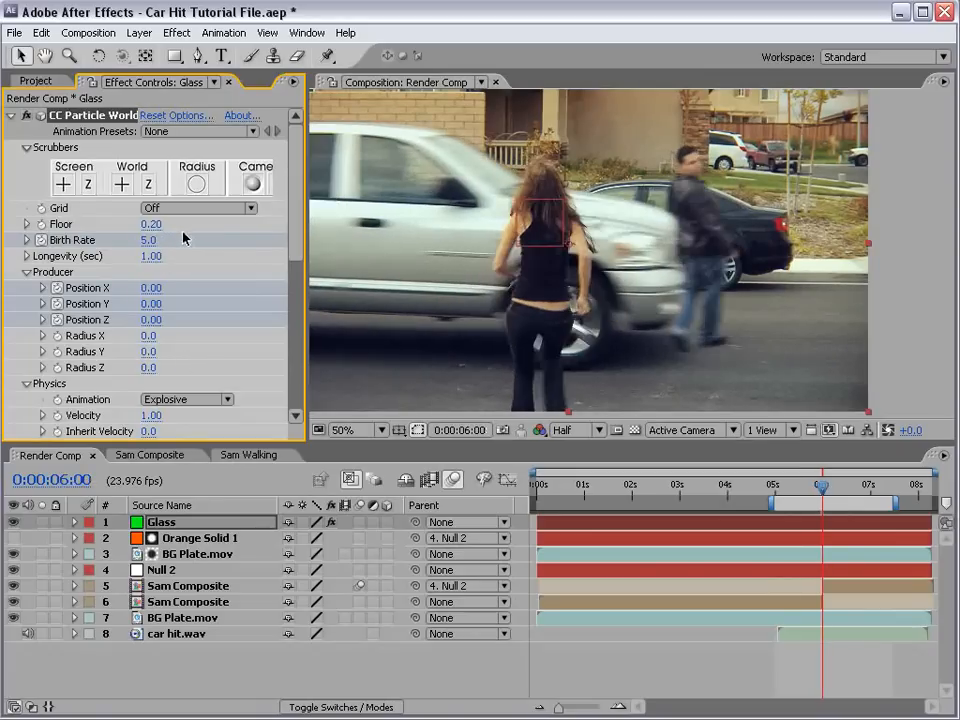
key("Page_Down")
left_click(148, 240)
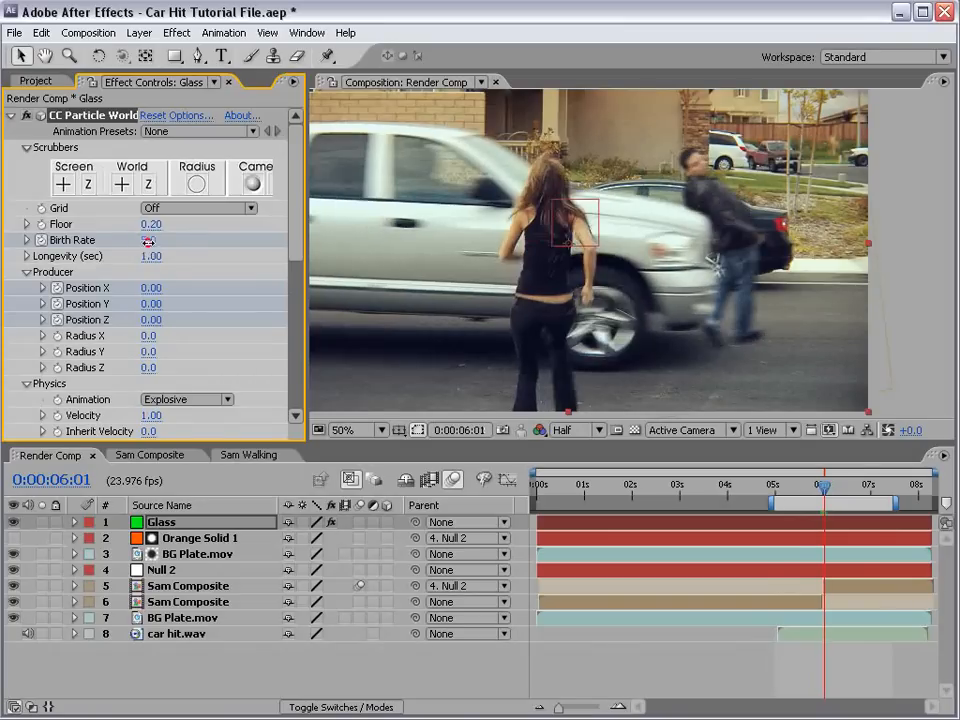
type("0")
key("Return")
Reveal the Glass layer's keyframes and raise the Birth Rate keyframe at 0:00:05:23 to 20
key("u")
key("space")
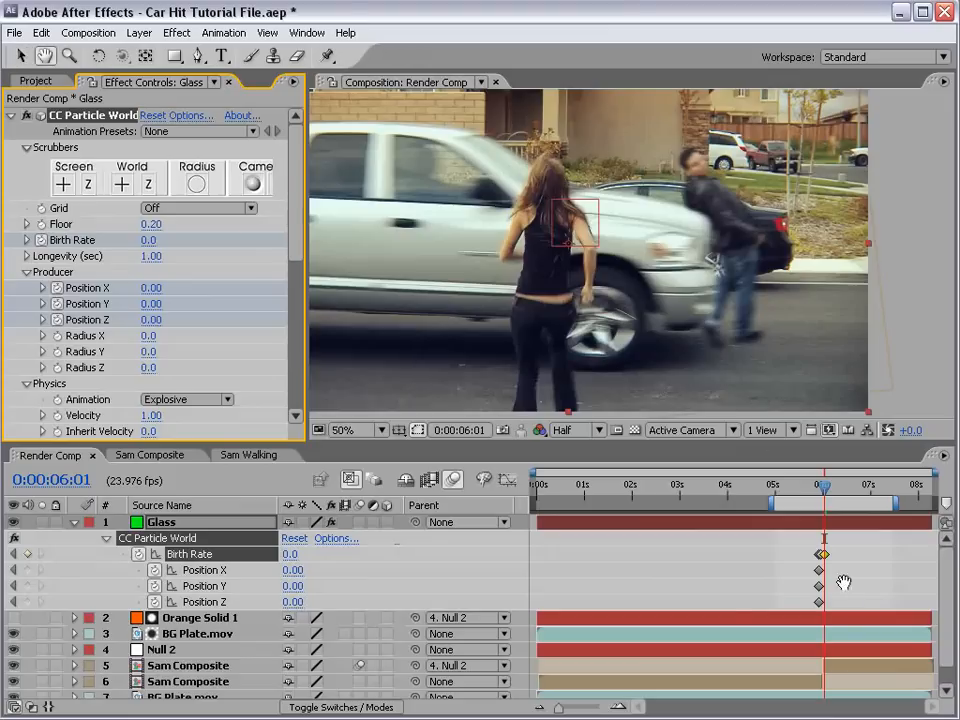
left_click_drag(844, 583, 718, 595)
key("=")
key("=")
key("space")
left_click_drag(875, 582, 706, 588)
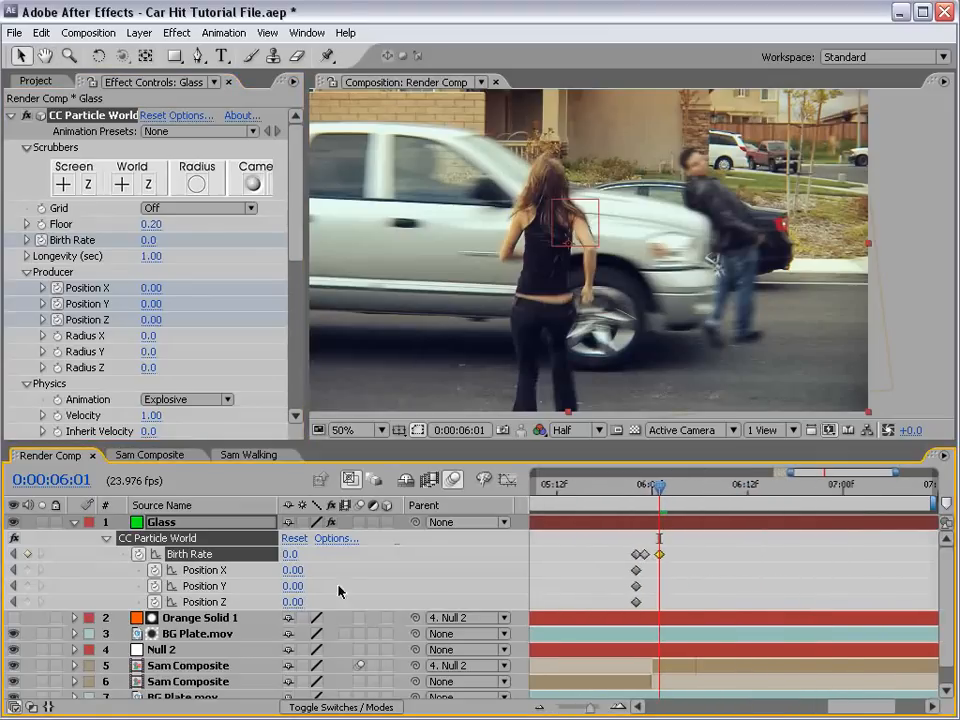
left_click_drag(566, 497, 645, 492)
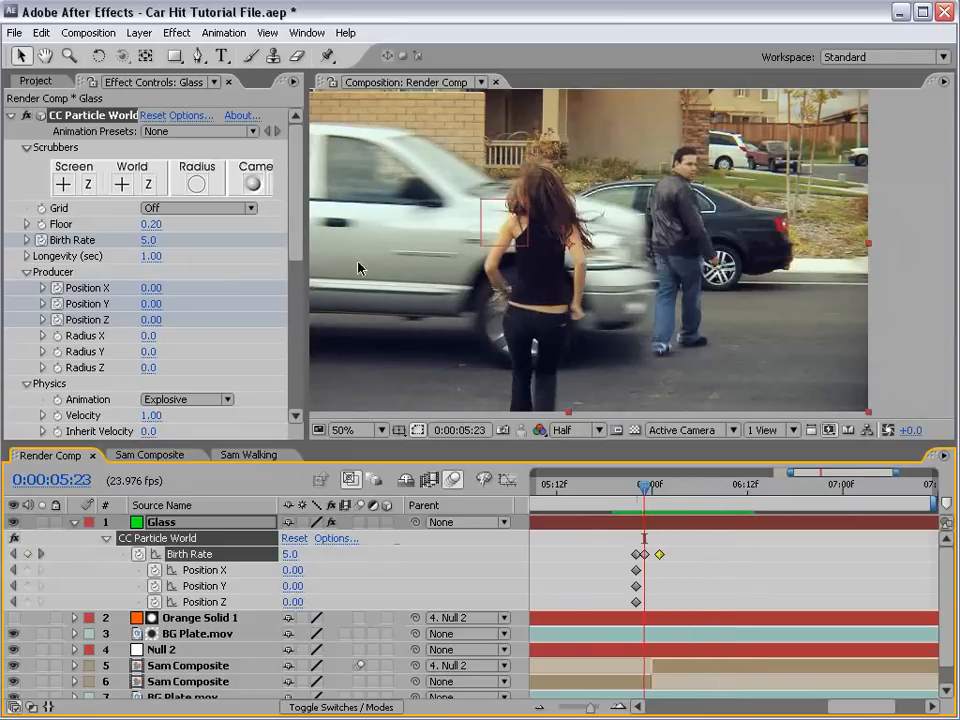
left_click(160, 240)
type("20")
key("Return")
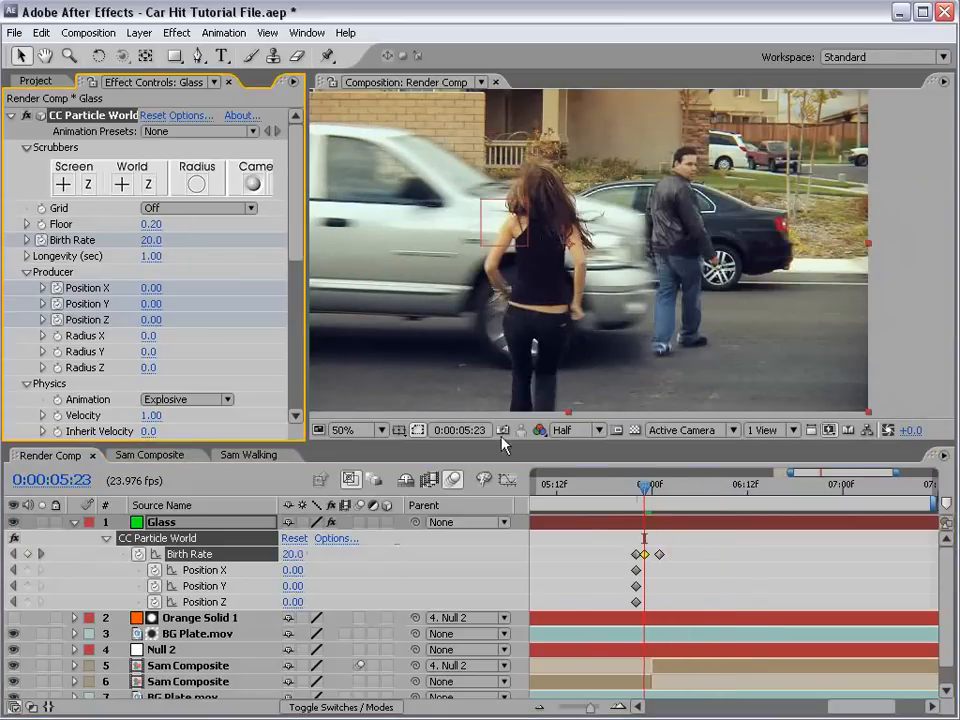
Start the work area at 0:00:05:16 and preview the glass burst through the impact
left_click_drag(634, 483, 587, 551)
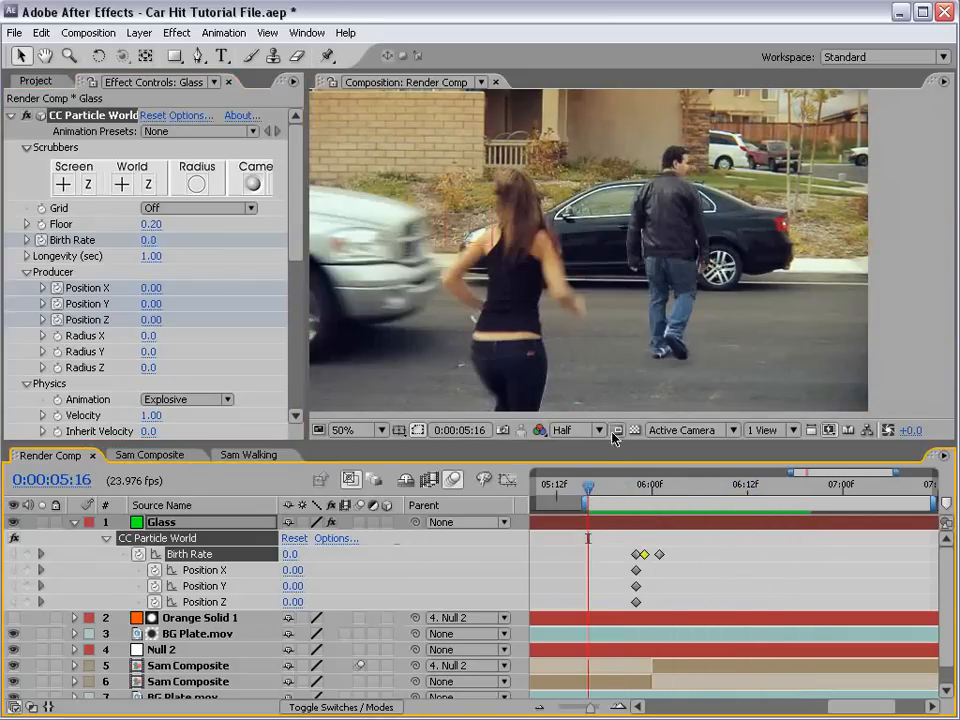
left_click_drag(582, 458, 718, 478)
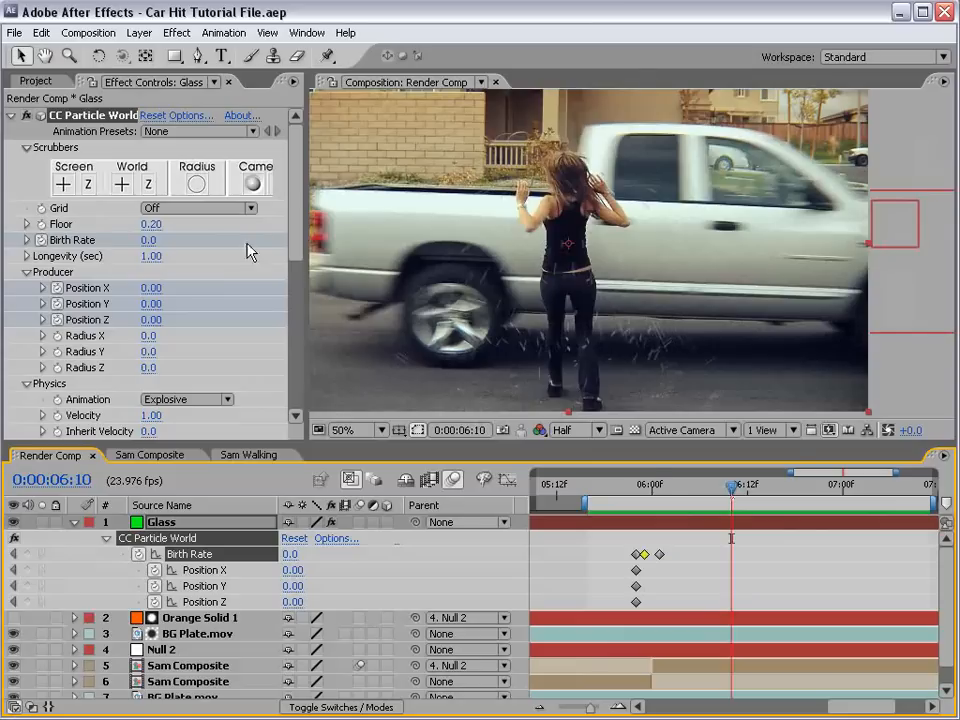
mouse_move(637, 488)
left_mouse_down()
mouse_move(651, 496)
mouse_move(636, 494)
left_mouse_up()
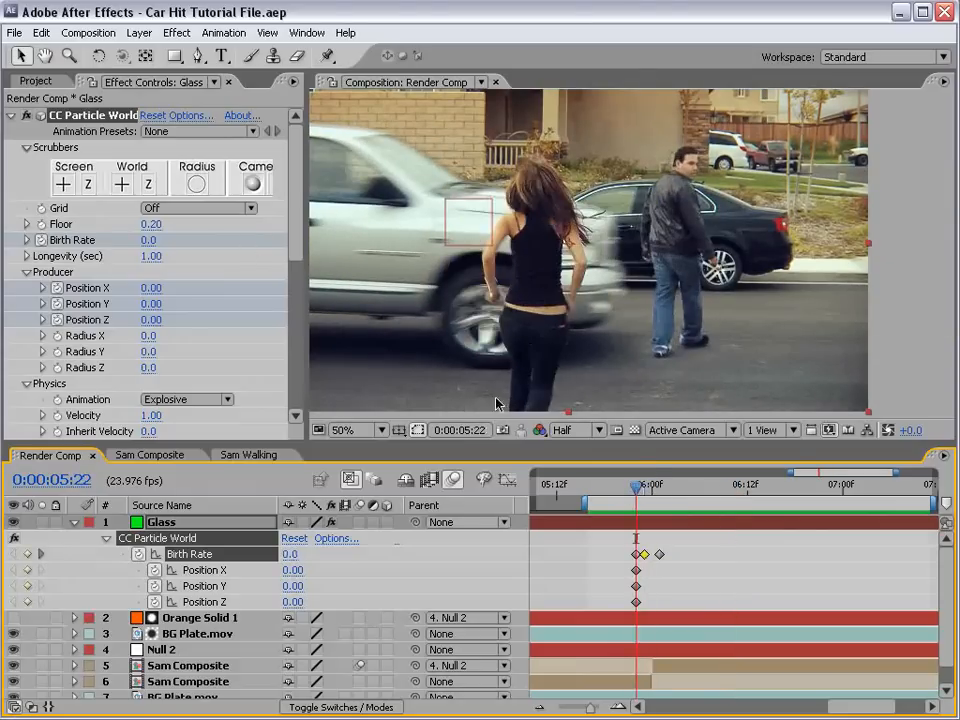
mouse_move(155, 291)
left_mouse_down()
mouse_move(186, 275)
mouse_move(162, 281)
left_mouse_up()
key("ctrl+z")
At 0:00:06:01, set the Producer's Position X to 0.40
left_click(645, 493)
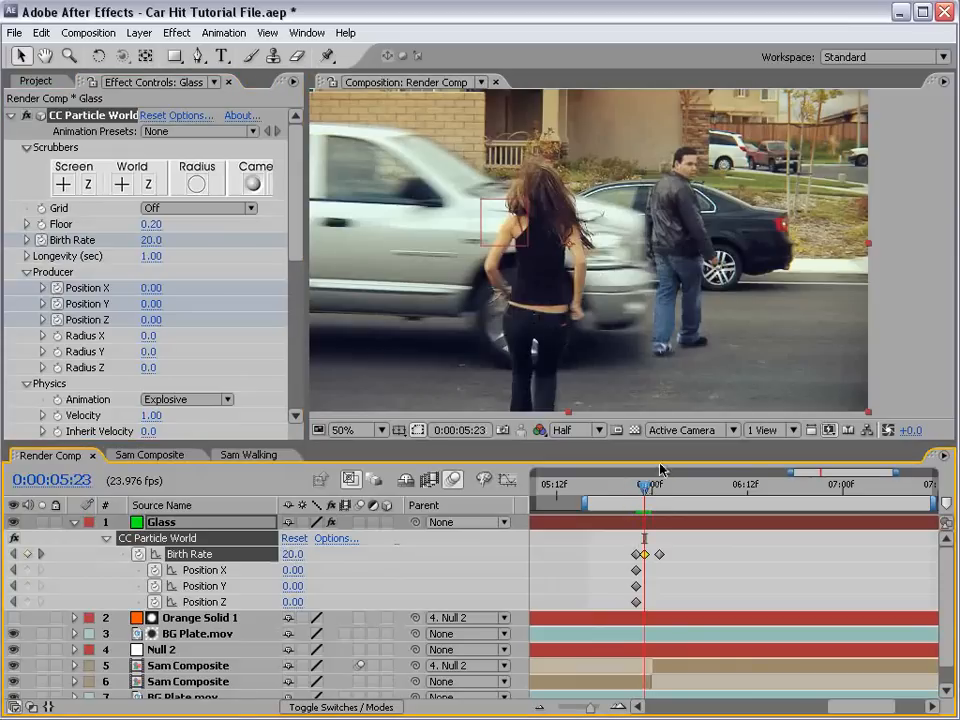
mouse_move(650, 489)
left_mouse_down()
mouse_move(667, 488)
mouse_move(659, 487)
left_mouse_up()
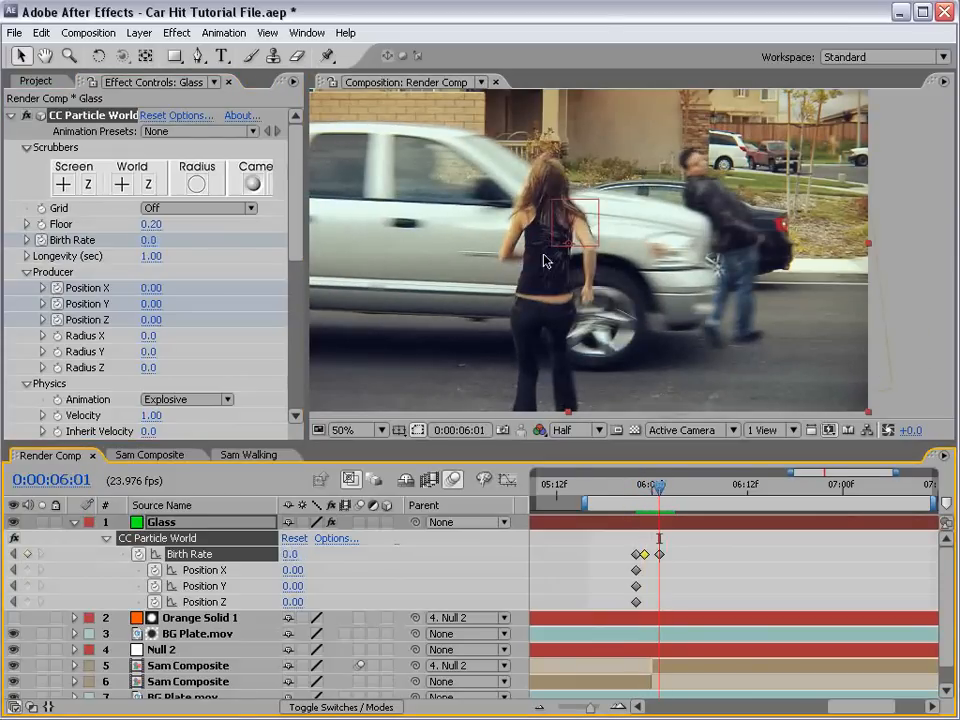
left_click_drag(151, 288, 187, 285)
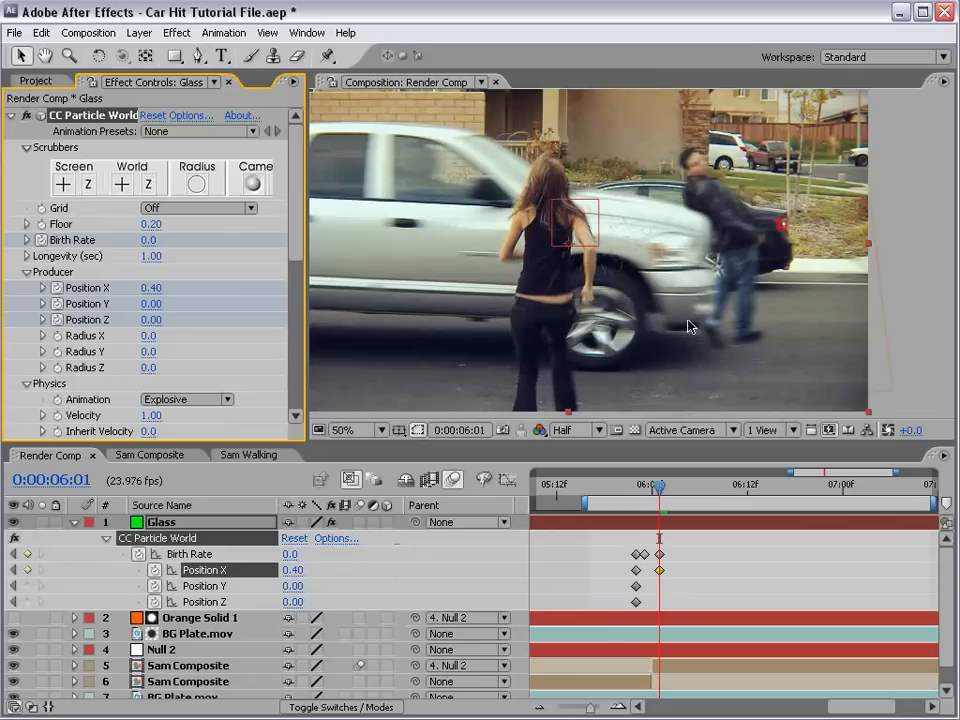
Delete the first Position X keyframe and set a new one of 0.14 at 0:00:05:22
left_click(637, 571)
key("Delete")
left_click_drag(662, 488, 643, 494)
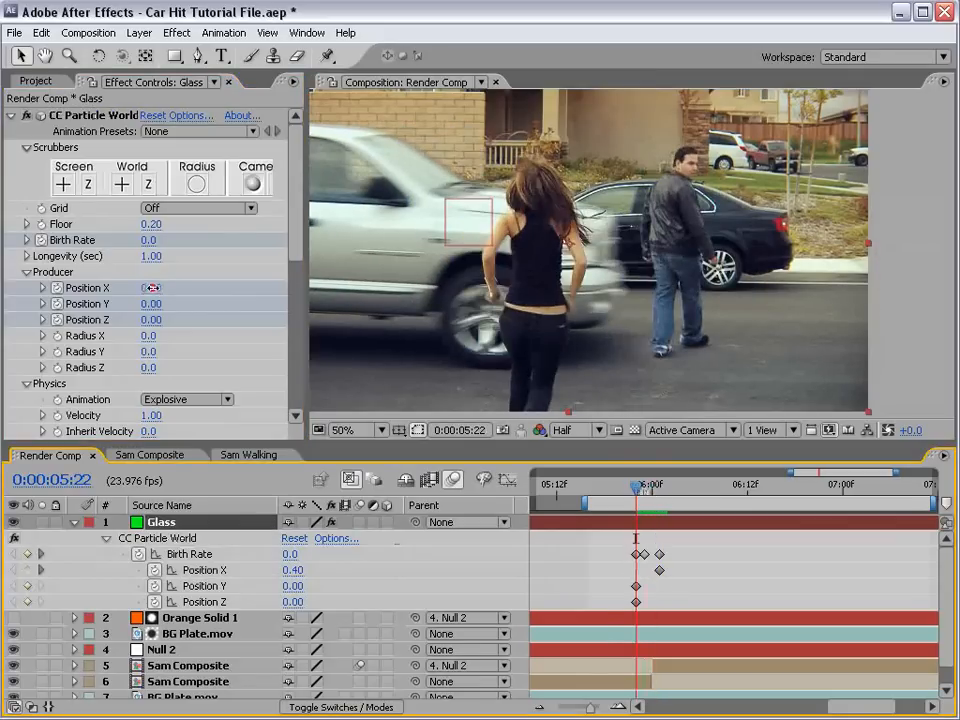
left_click_drag(152, 288, 135, 288)
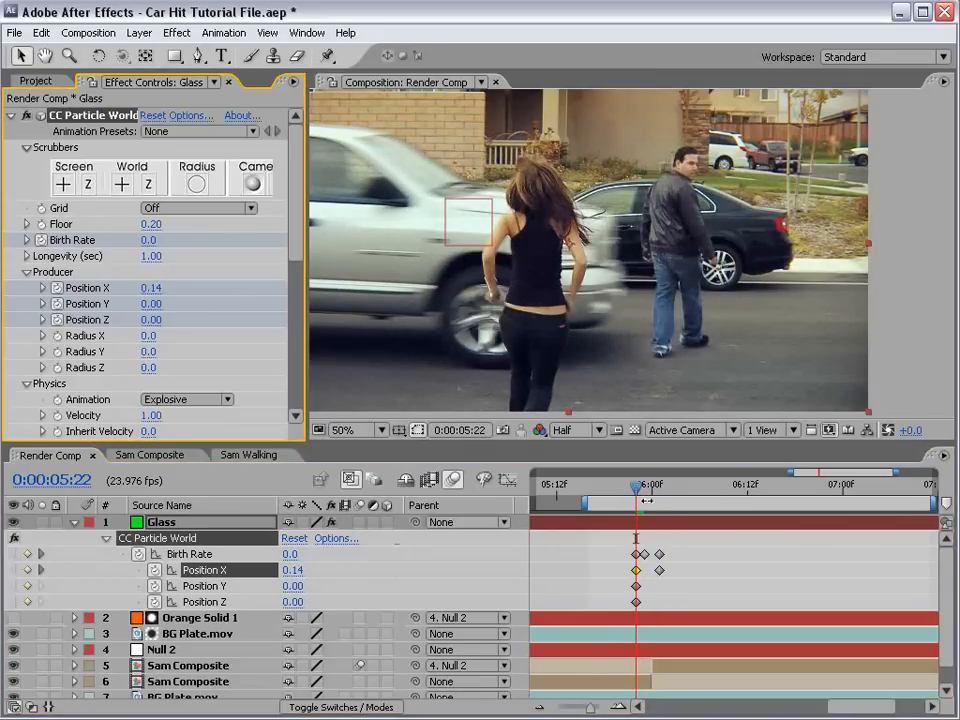
At 0:00:06:01, set the CC Particle World Grid to Producer
mouse_move(647, 500)
left_mouse_down()
mouse_move(645, 490)
mouse_move(660, 490)
left_mouse_up()
left_click(185, 209)
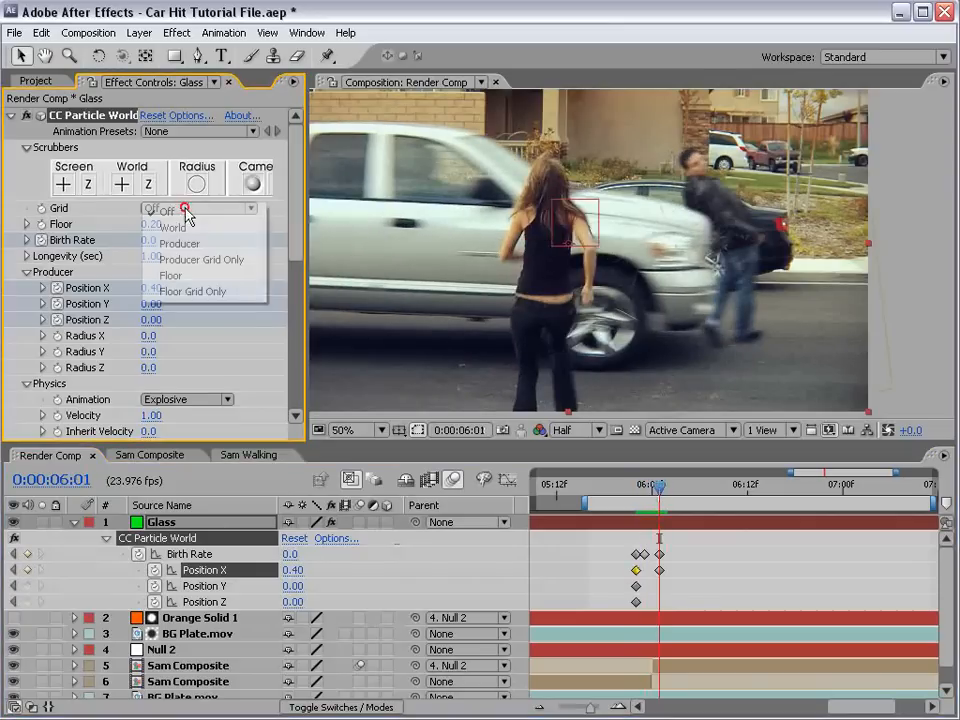
left_click(192, 243)
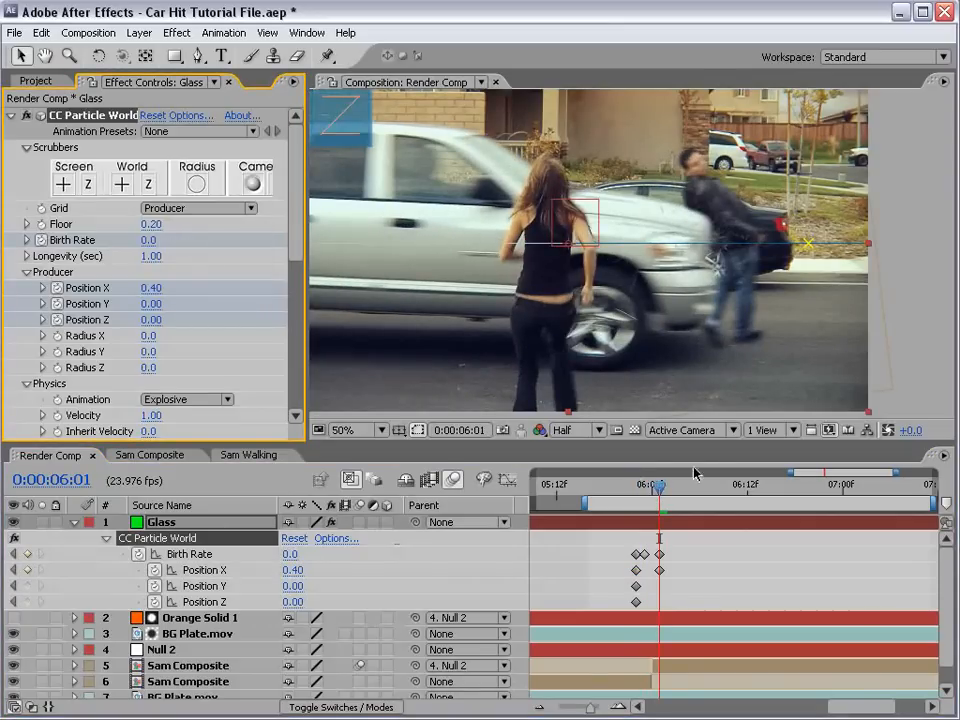
Set the Producer's Position X keyframes to 0.04 at 0:00:05:22 and 0.34 at 0:00:06:01
left_click_drag(659, 487, 636, 498)
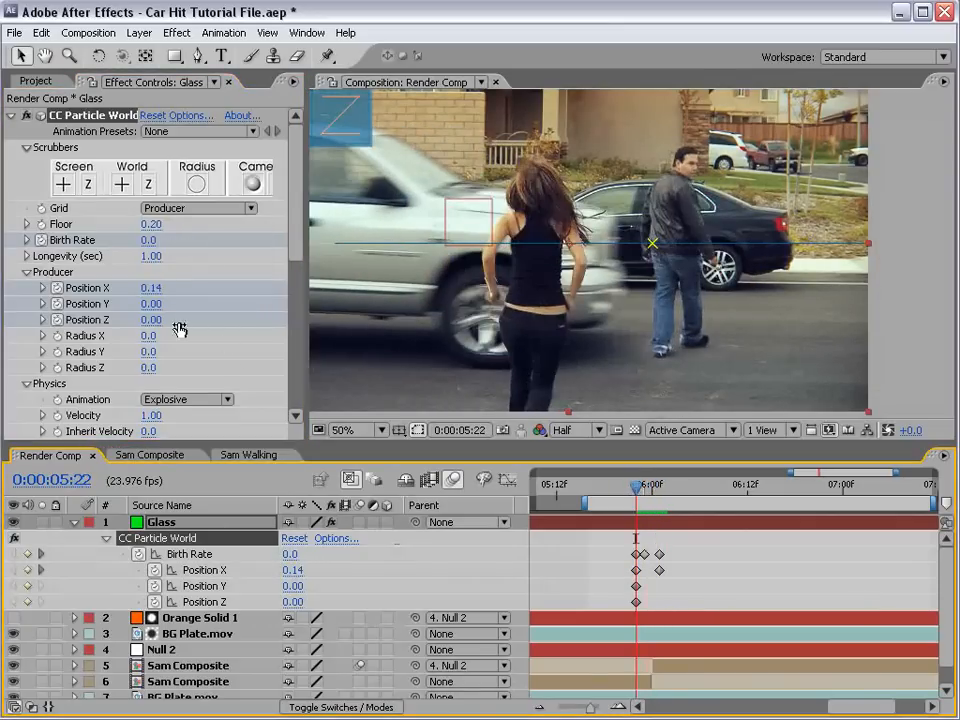
left_click_drag(157, 290, 149, 288)
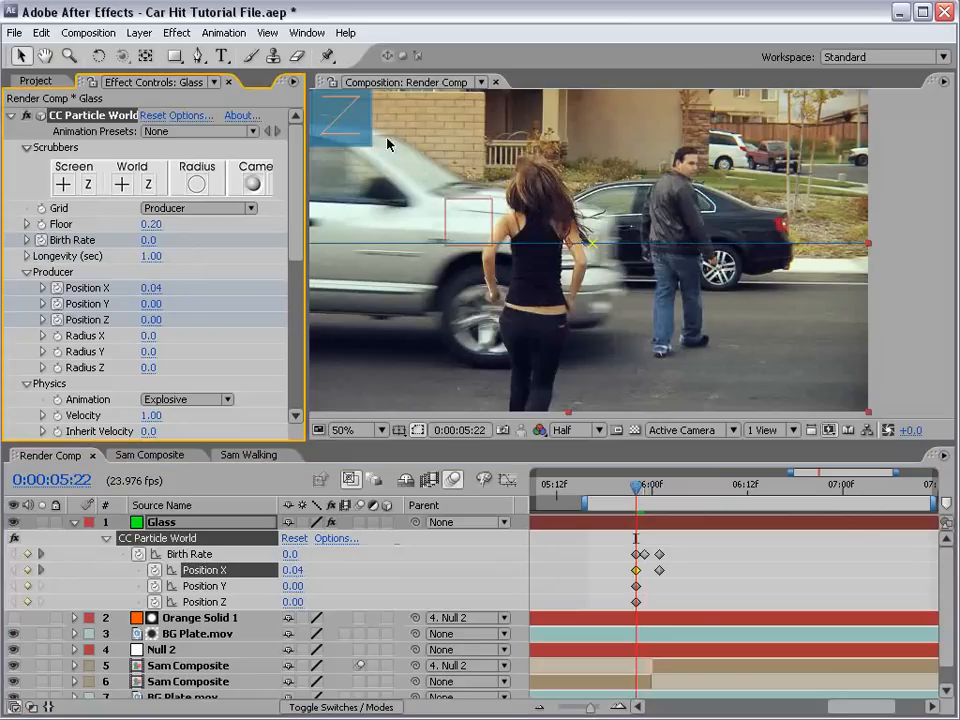
left_click(652, 487)
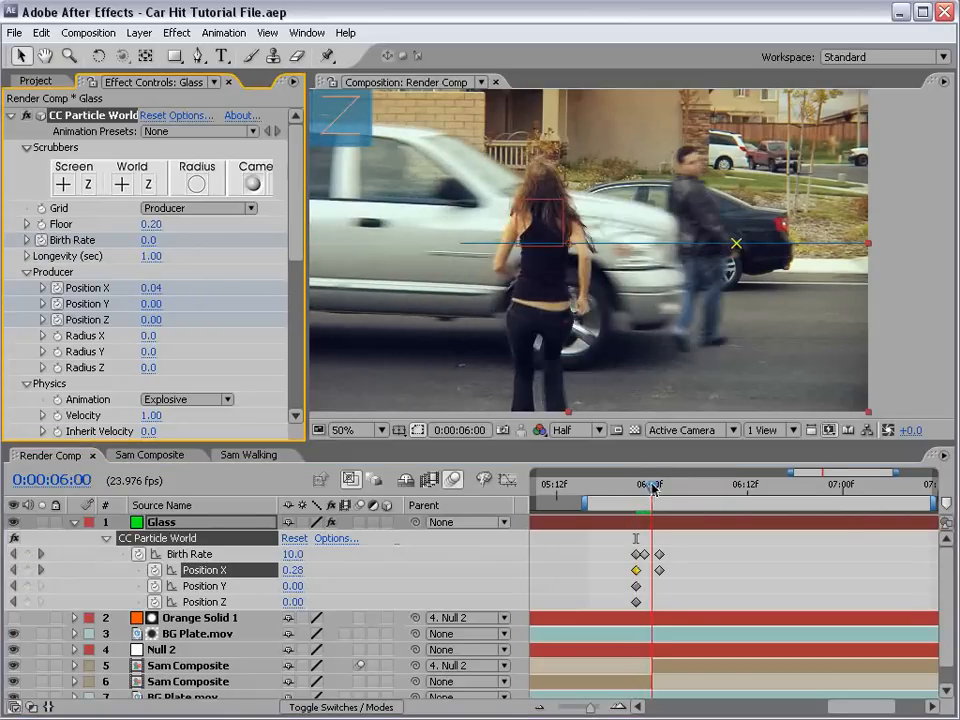
left_click(658, 487)
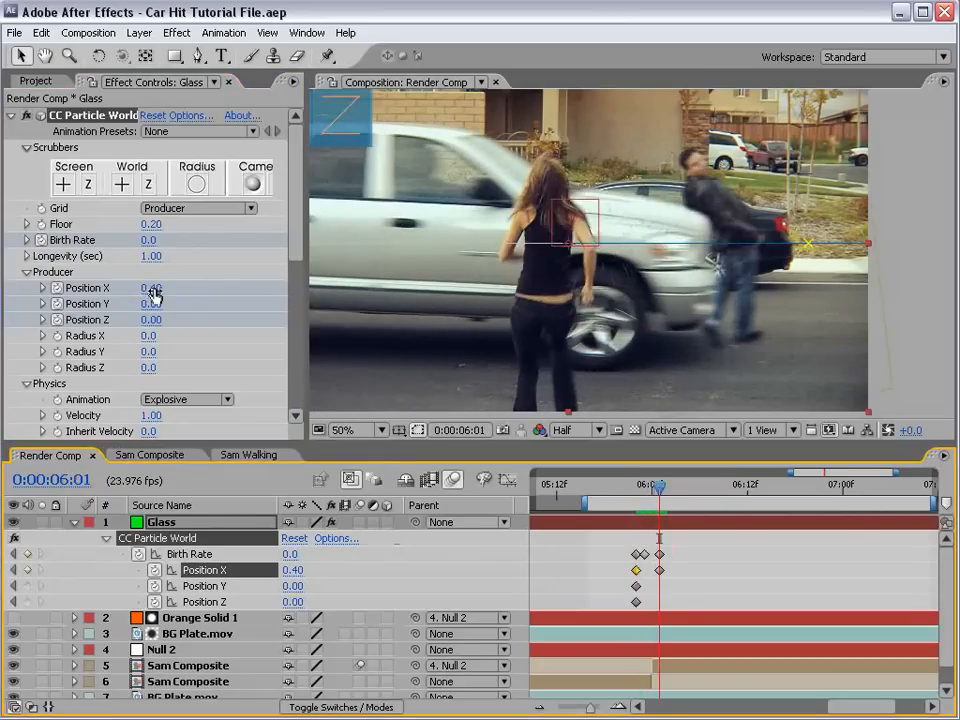
mouse_move(150, 293)
left_mouse_down()
mouse_move(140, 292)
mouse_move(153, 288)
left_mouse_up()
Set the glass particles' Inherit Velocity to 60 and check the burst around the impact
left_click_drag(650, 486, 684, 486)
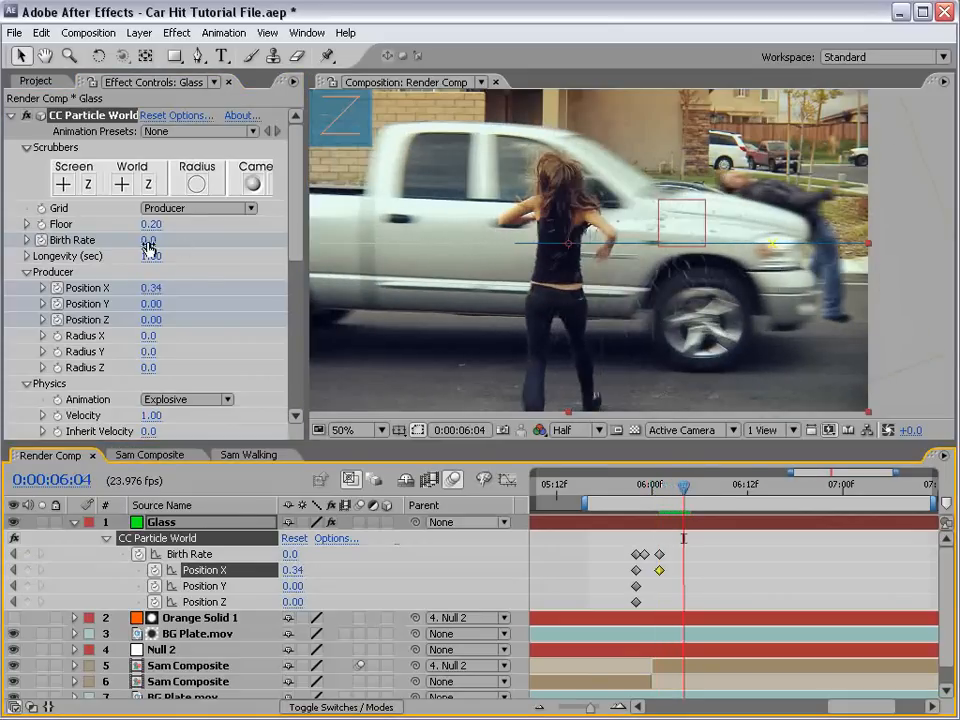
left_click_drag(296, 240, 277, 298)
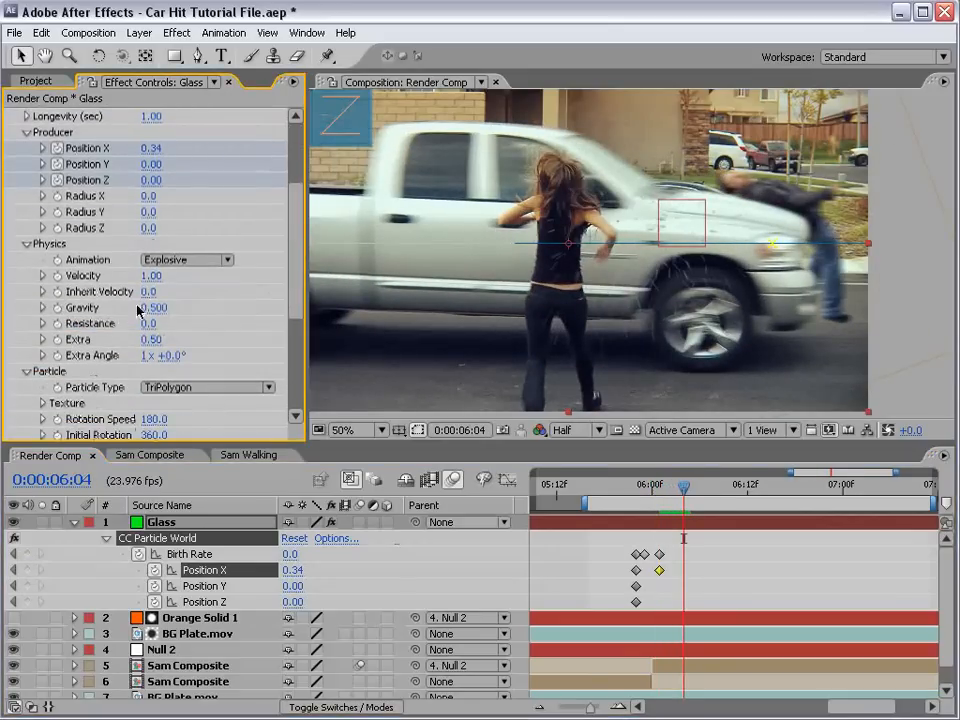
left_click_drag(153, 295, 197, 277)
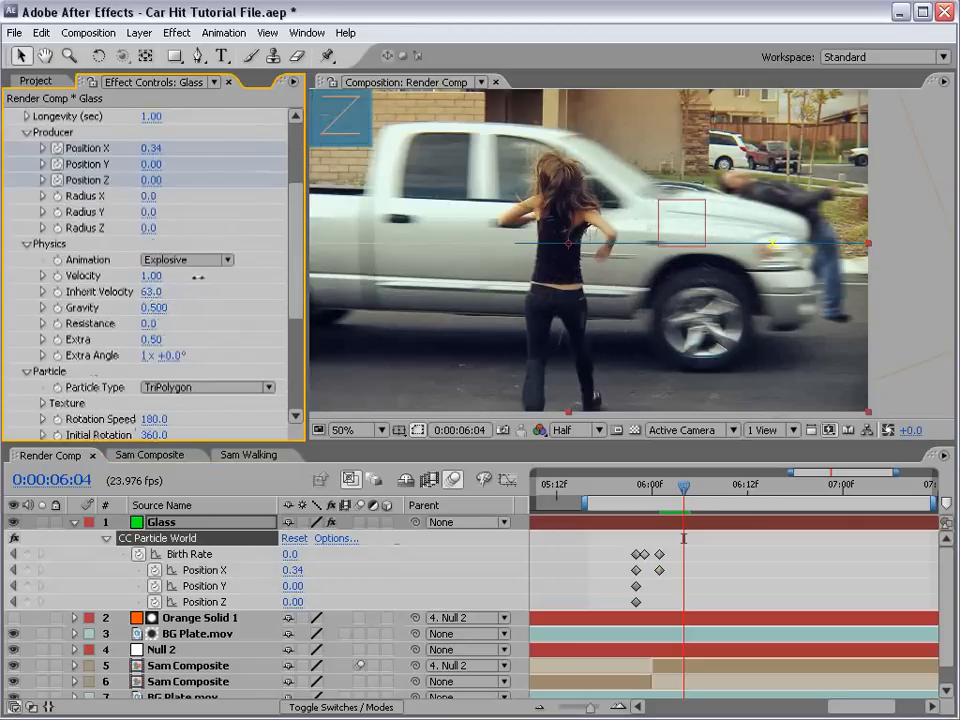
mouse_move(648, 487)
left_mouse_down()
mouse_move(634, 488)
mouse_move(674, 488)
mouse_move(639, 500)
mouse_move(637, 488)
left_mouse_up()
Turn off the CC Particle World Grid and set the composition preview resolution to Full
left_click(168, 204)
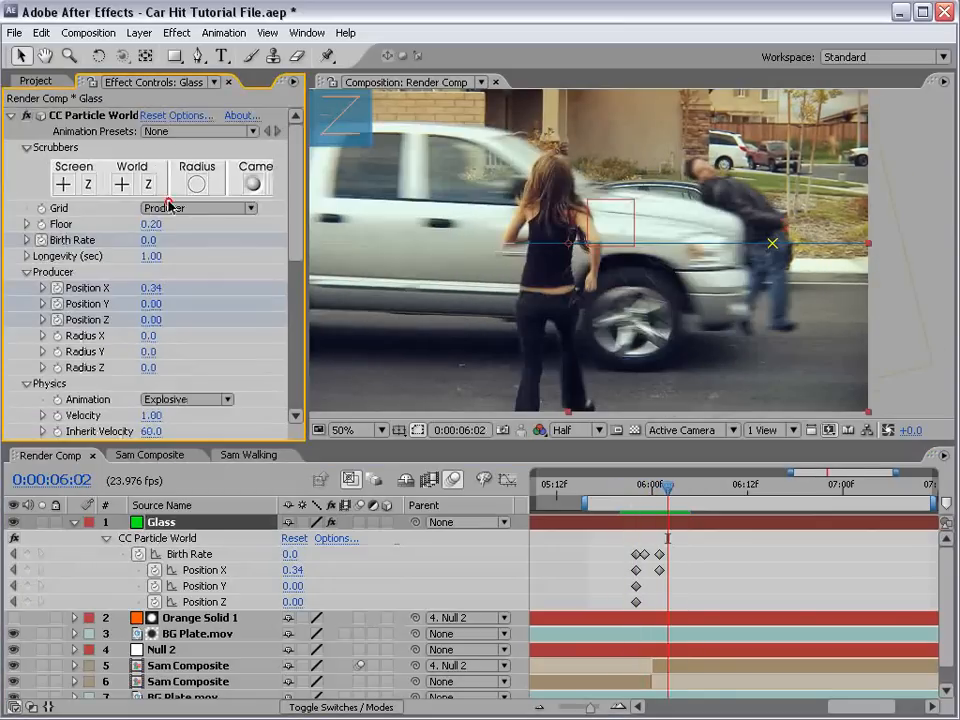
left_click(170, 177)
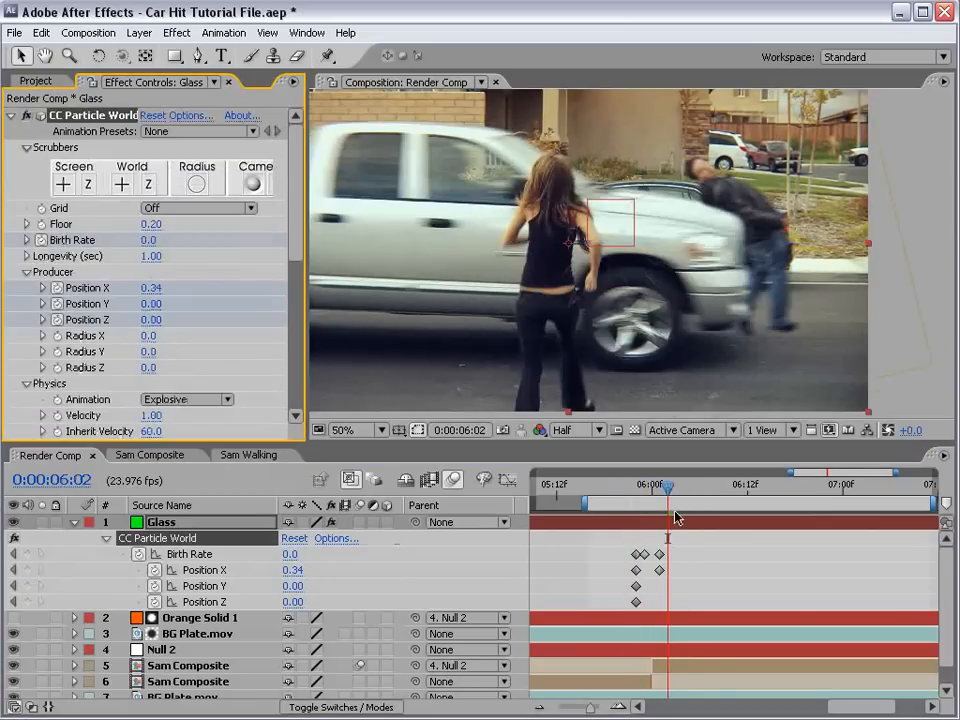
left_click(570, 430)
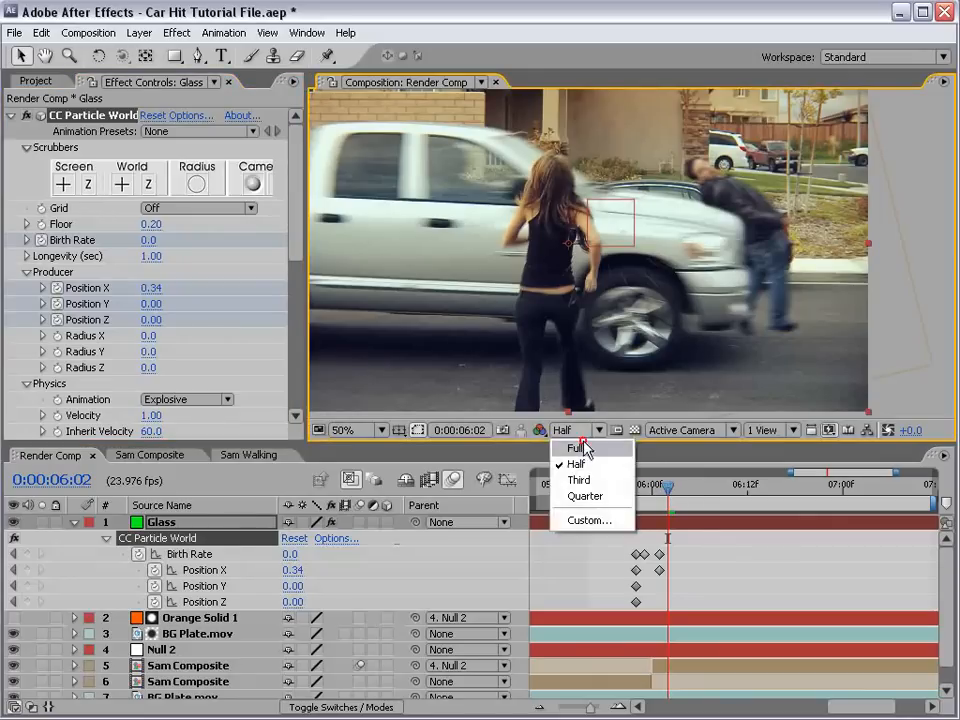
left_click(581, 446)
Review the glass burst up to 0:00:06:12 and set the Birth Rate keyframe at 0:00:05:23 to 50
left_click_drag(683, 490, 645, 530)
left_click_drag(545, 314, 595, 312)
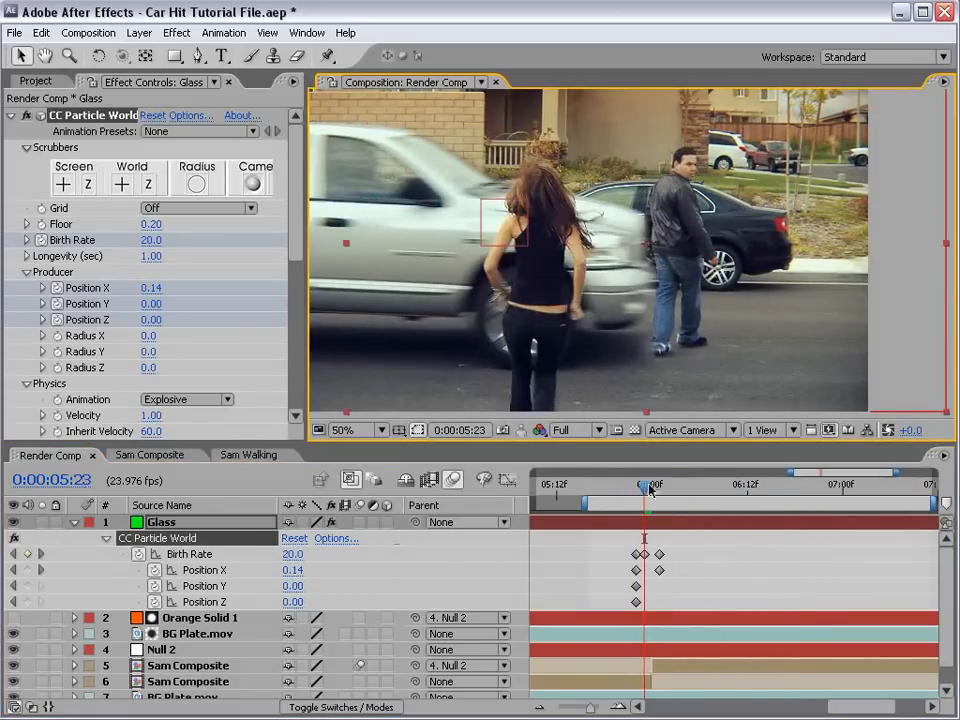
left_click_drag(650, 488, 747, 484)
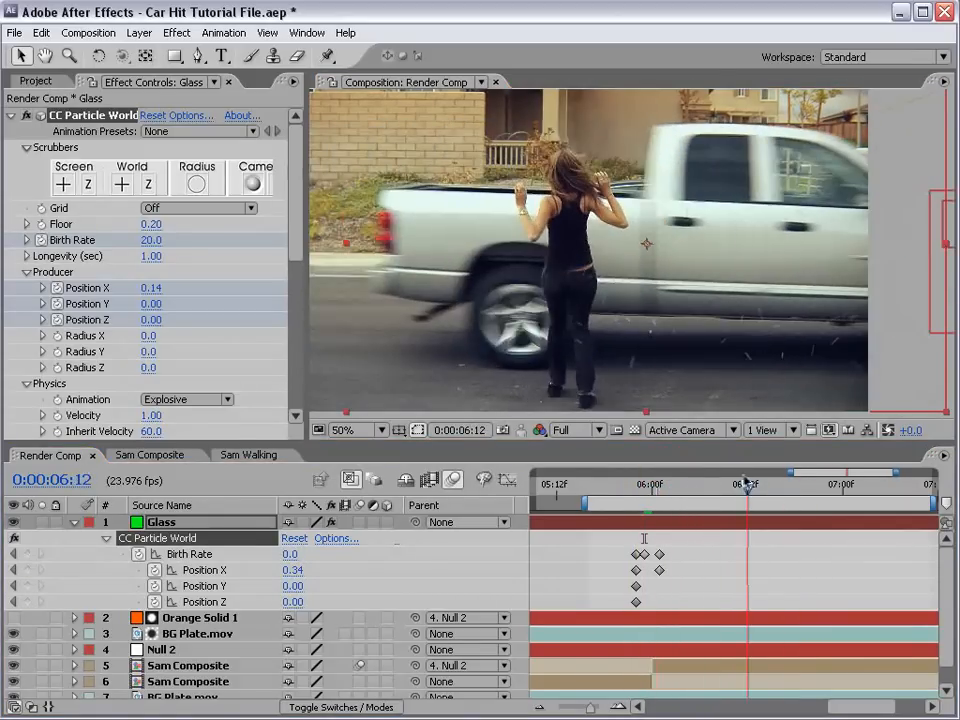
key("space")
left_click_drag(812, 292, 656, 304)
scroll(656, 304, "down", 1)
left_click_drag(744, 491, 645, 488)
key("period")
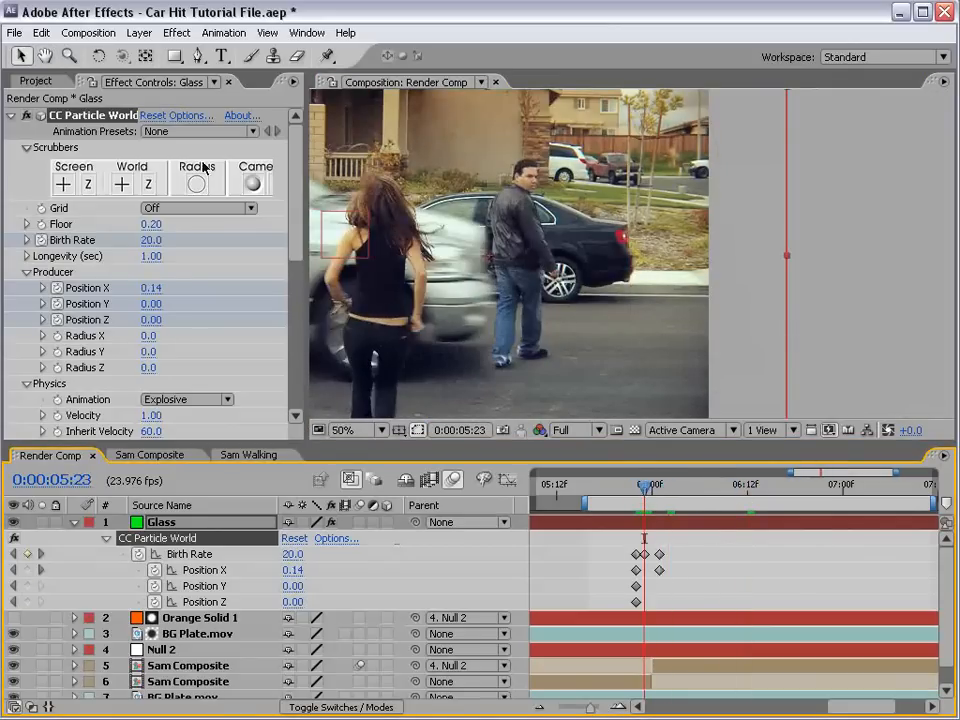
left_click(150, 240)
key("Return")
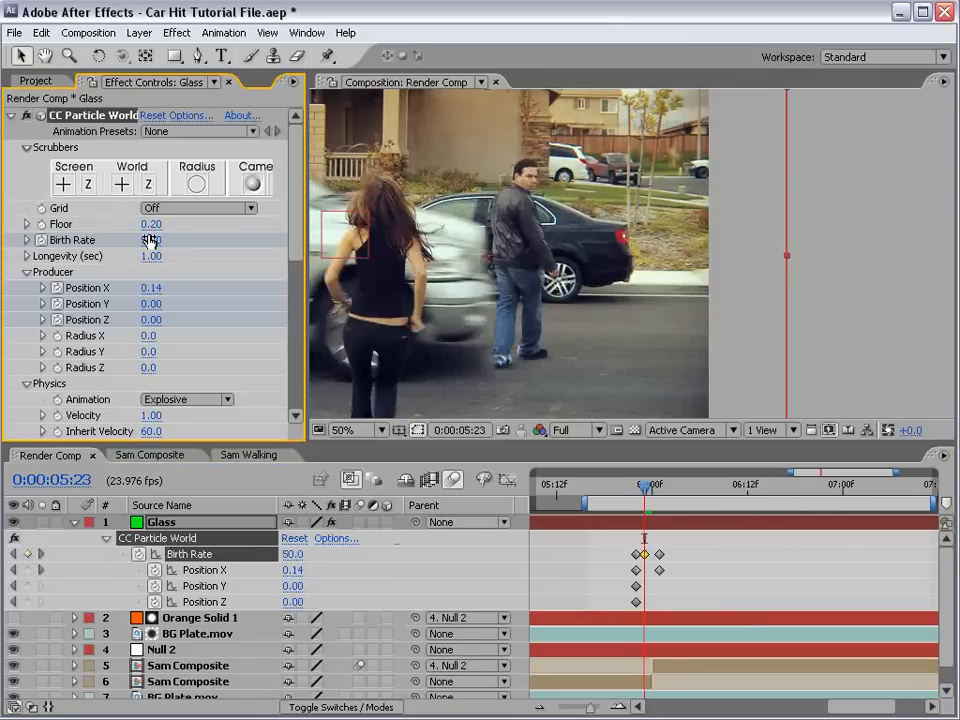
Set the particles' Inherit Velocity to 71 and inspect the flying glass at 0:00:06:09
left_click_drag(645, 488, 724, 487)
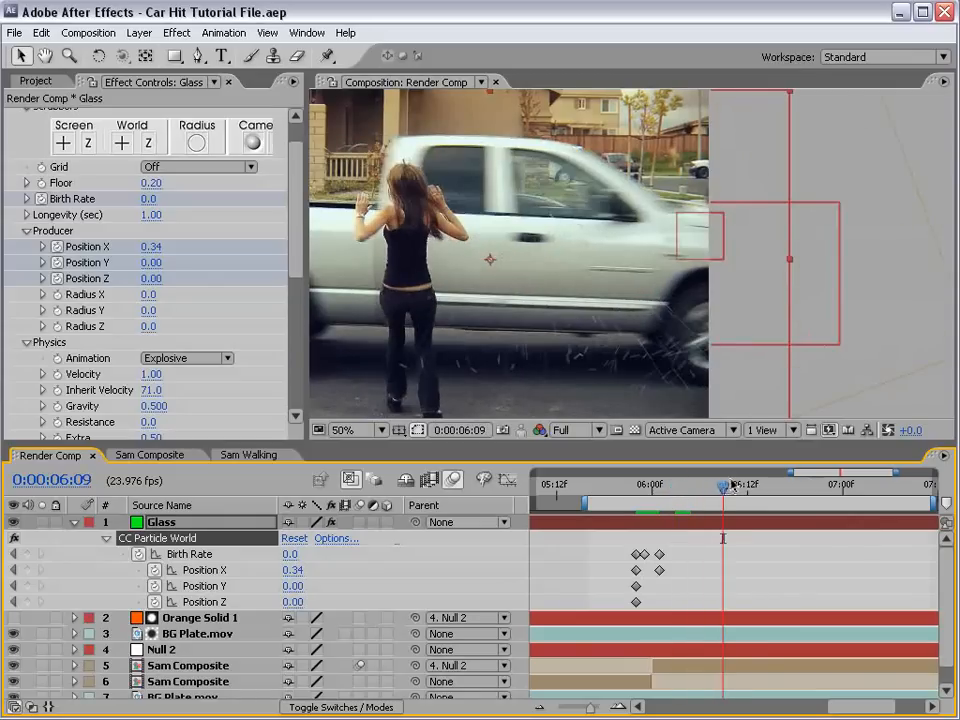
key("space")
scroll(557, 291, "down", 2)
left_click_drag(637, 381, 606, 388)
scroll(606, 388, "up", 2)
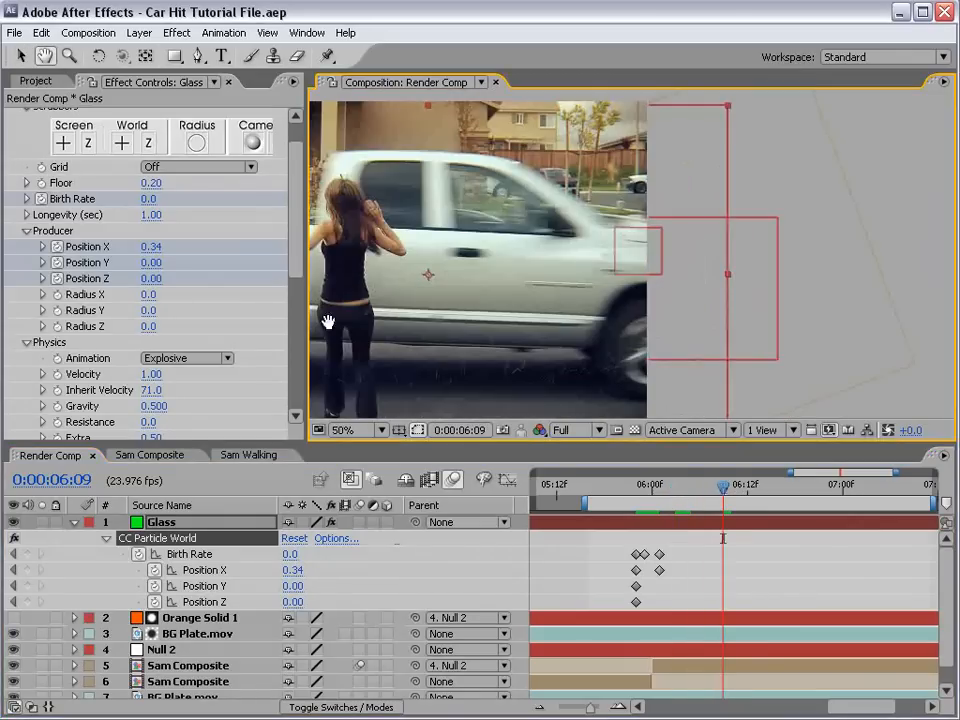
Set the glass particles' Birth Size to 0.049
left_click_drag(291, 249, 287, 373)
left_click_drag(148, 271, 151, 273)
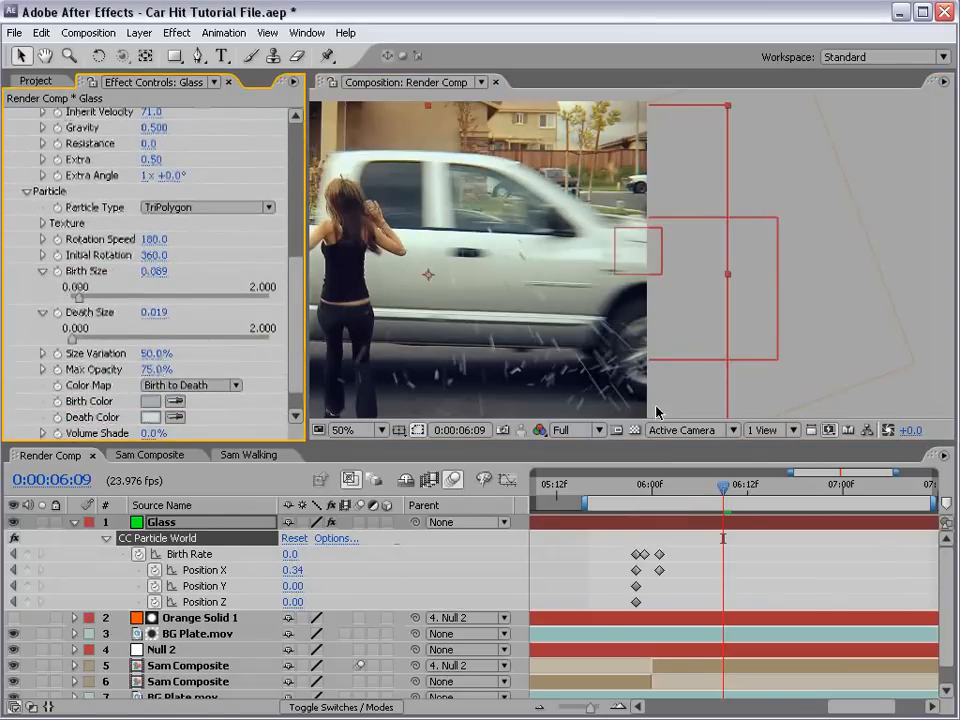
left_click_drag(496, 378, 624, 321)
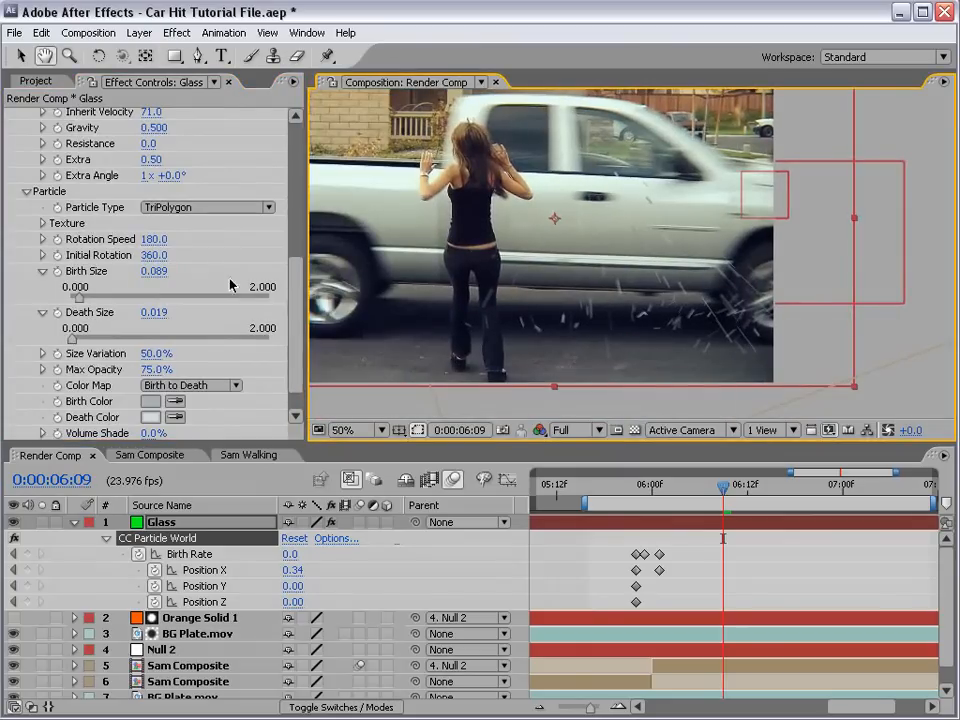
left_click(158, 272)
type("0.049")
key("Return")
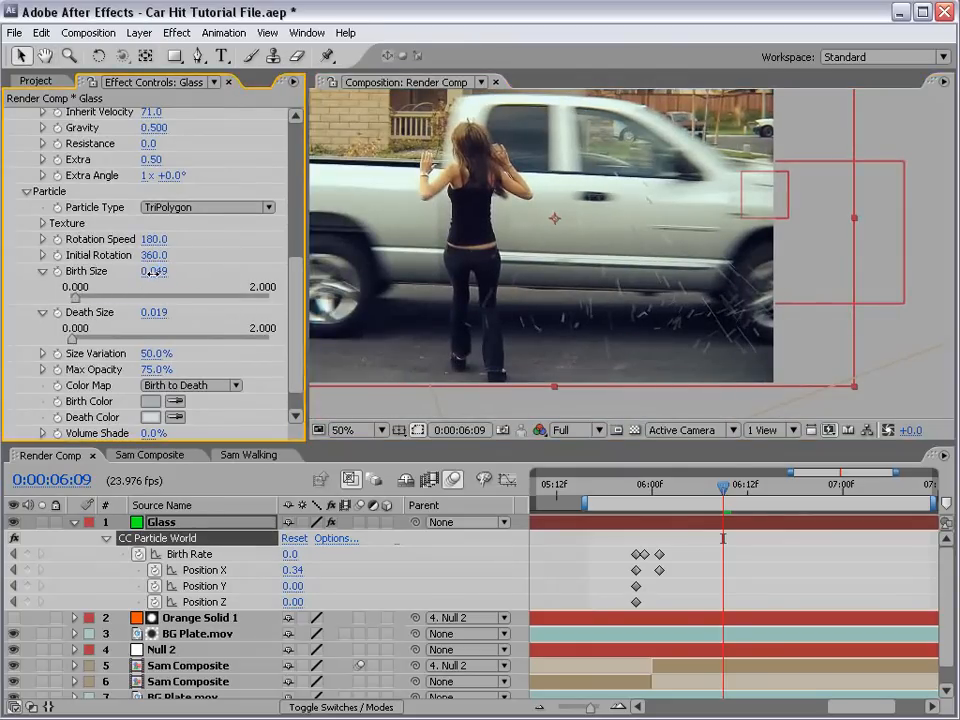
Set the particles' Gravity to 0.740 while viewing the debris at 0:00:06:12
mouse_move(741, 476)
left_mouse_down()
mouse_move(690, 491)
mouse_move(634, 491)
mouse_move(751, 495)
left_mouse_up()
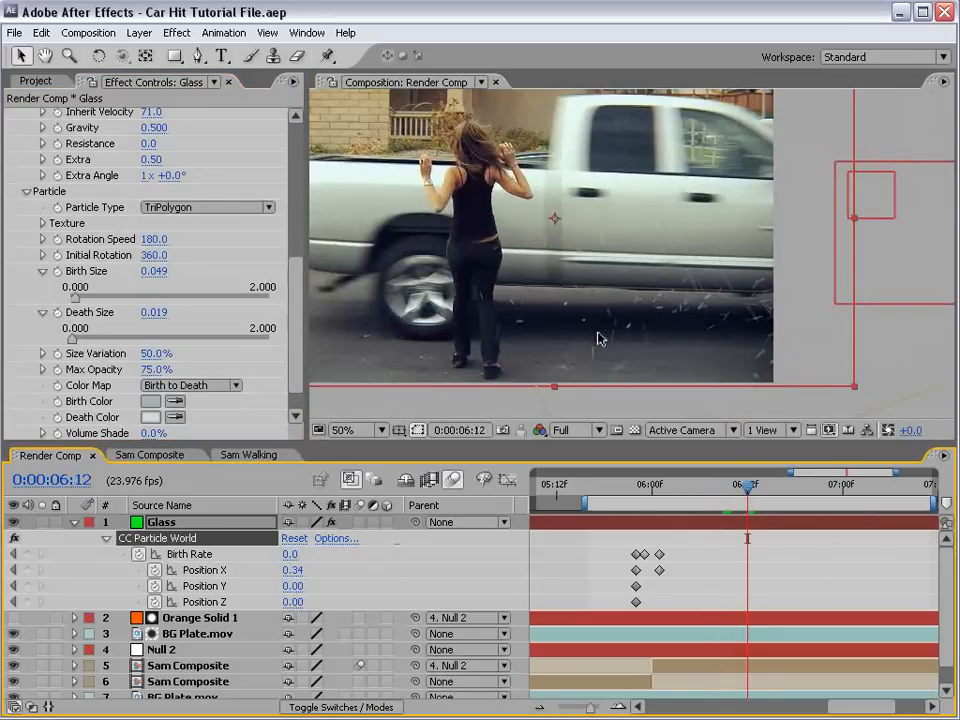
key("space")
left_click_drag(235, 180, 197, 289)
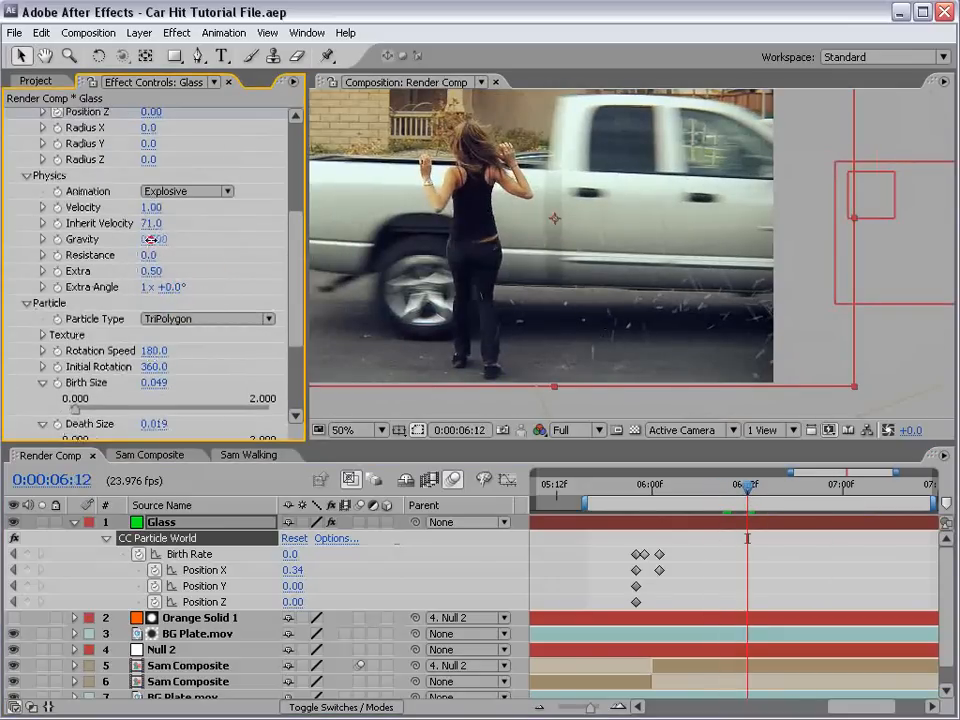
left_click_drag(152, 240, 172, 238)
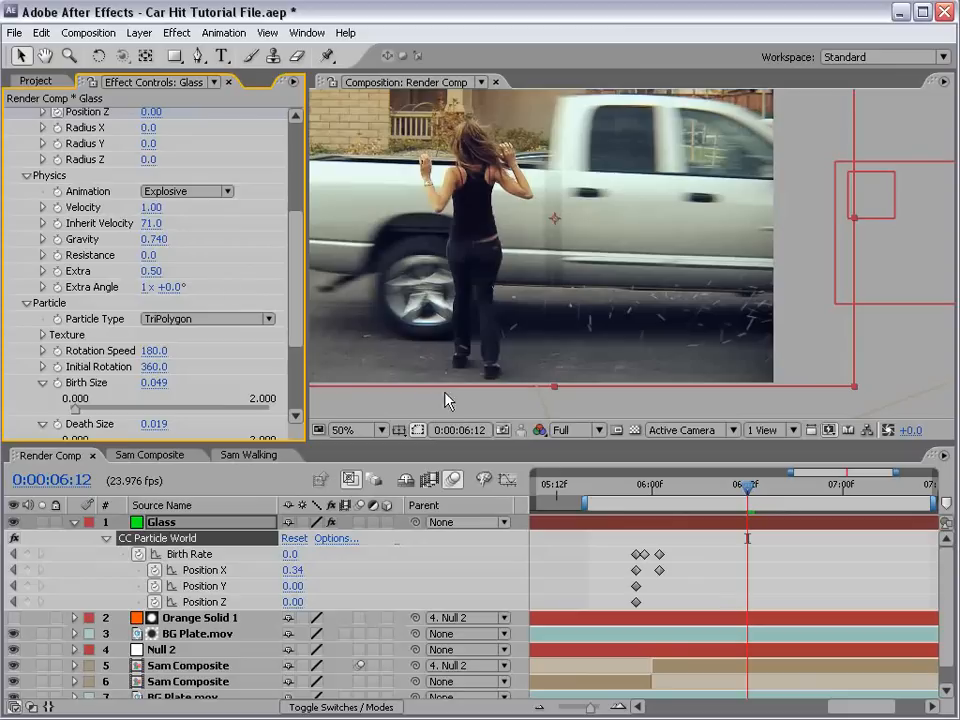
Check the falling glass, and set the Birth Rate keyframe at 0:00:05:23 to 40
left_click(645, 488)
left_click_drag(645, 488, 713, 487)
left_click(645, 488)
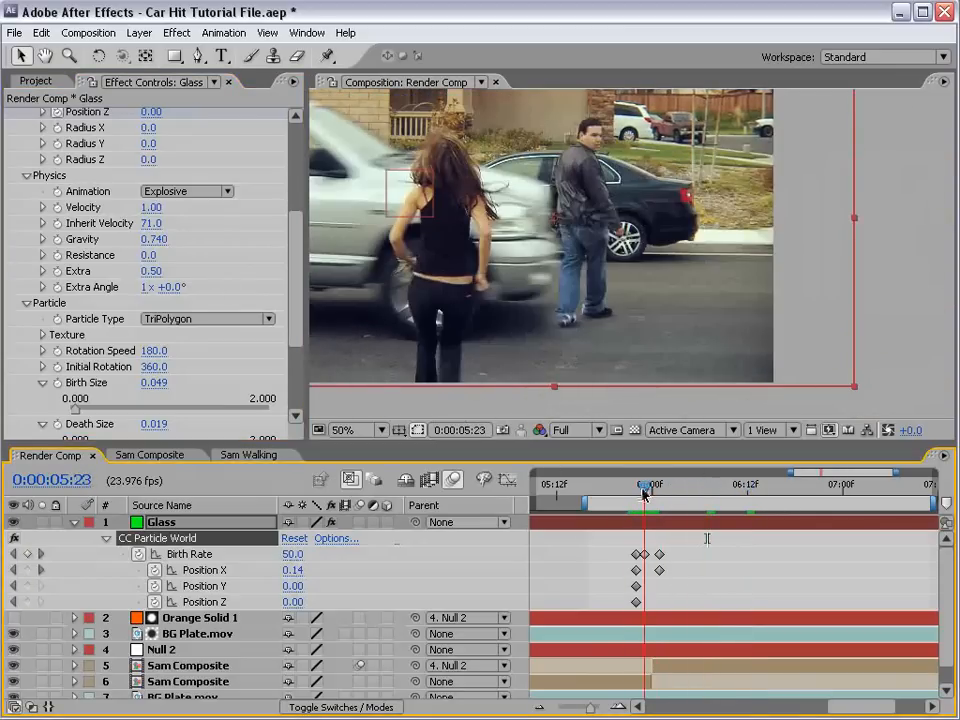
left_click(293, 555)
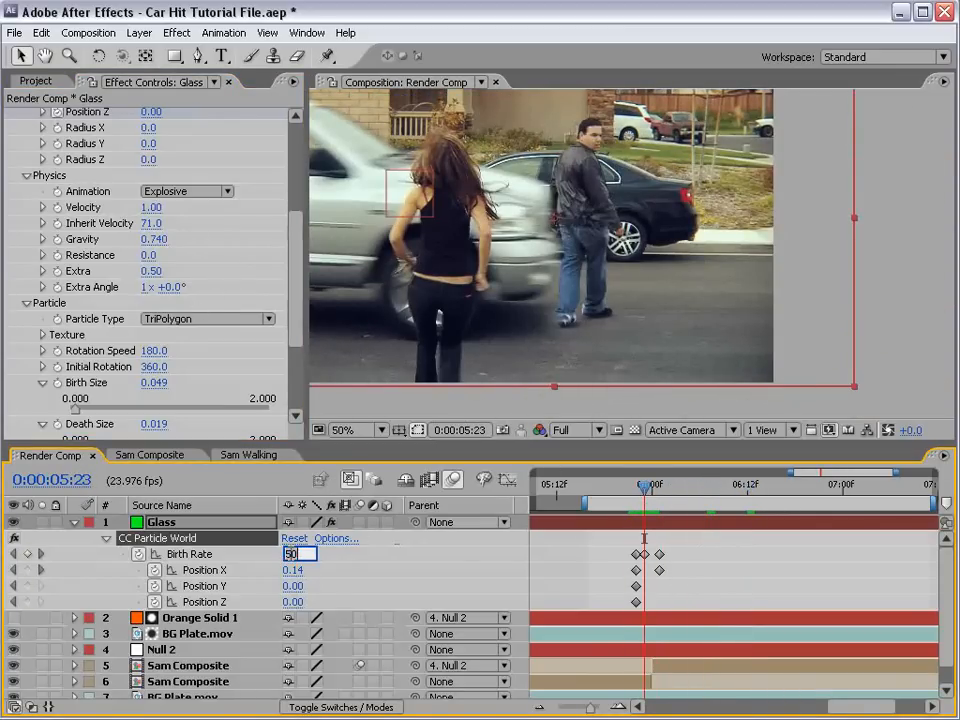
type("40")
key("Return")
Check the glass burst in a wider timeline view, and collapse the Glass layer and its CC Particle World settings
key("minus")
key("minus")
key("minus")
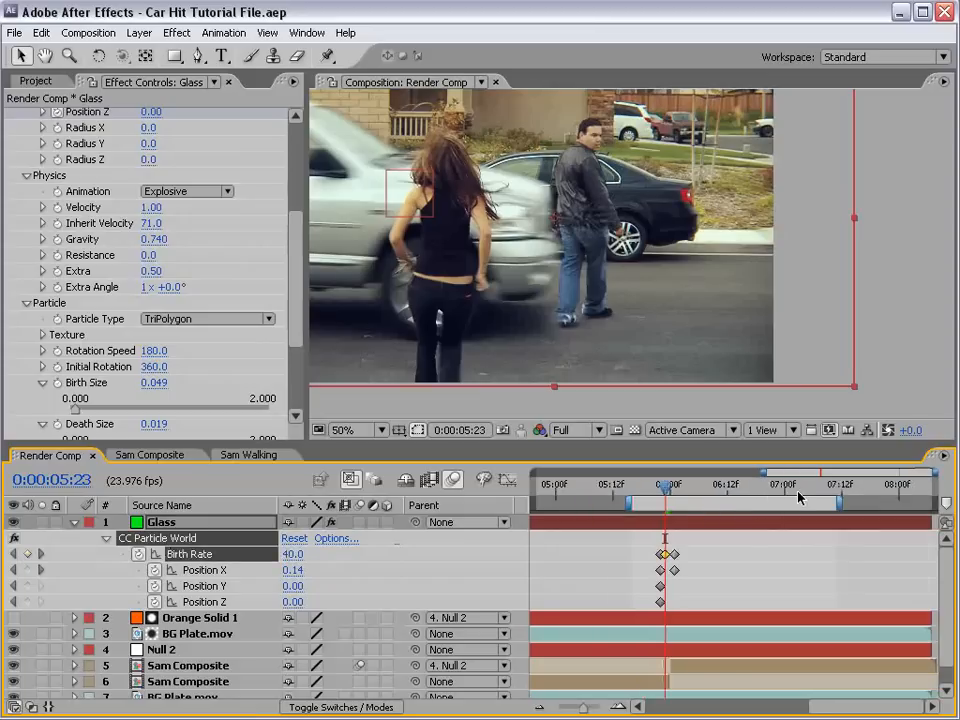
left_click_drag(799, 485, 826, 487)
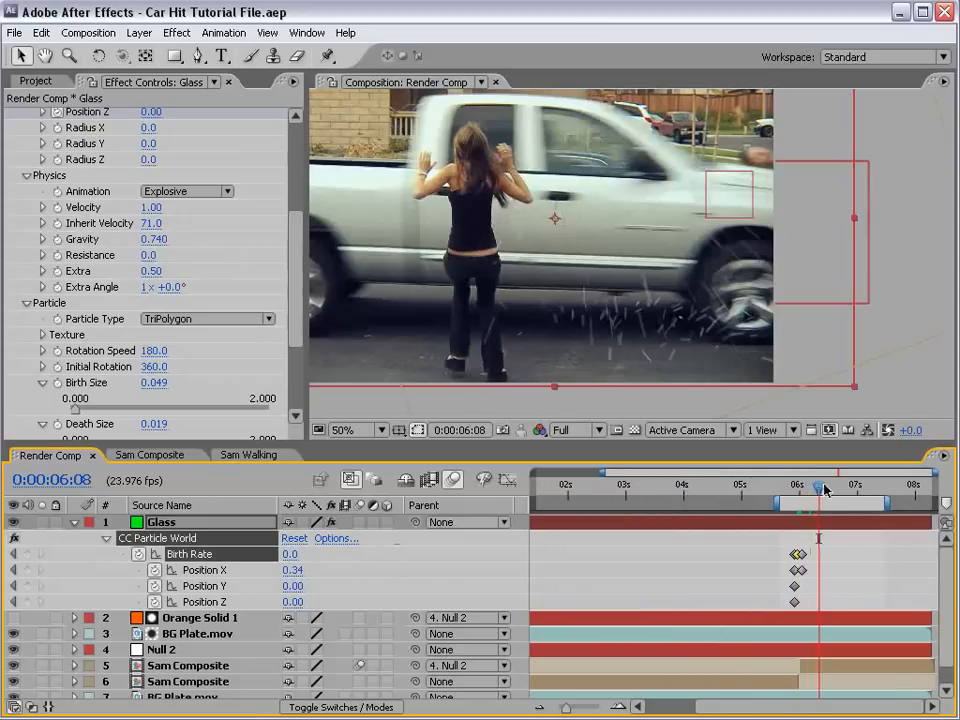
left_click(74, 522)
left_click_drag(838, 490, 816, 487)
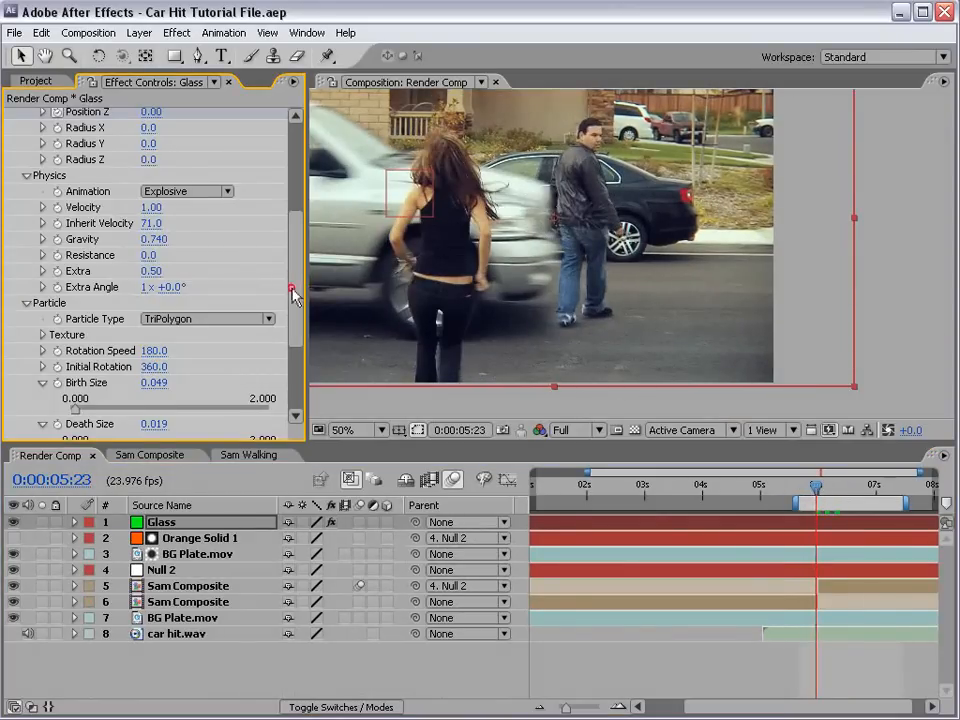
scroll(150, 250, "up", 5)
left_click(10, 117)
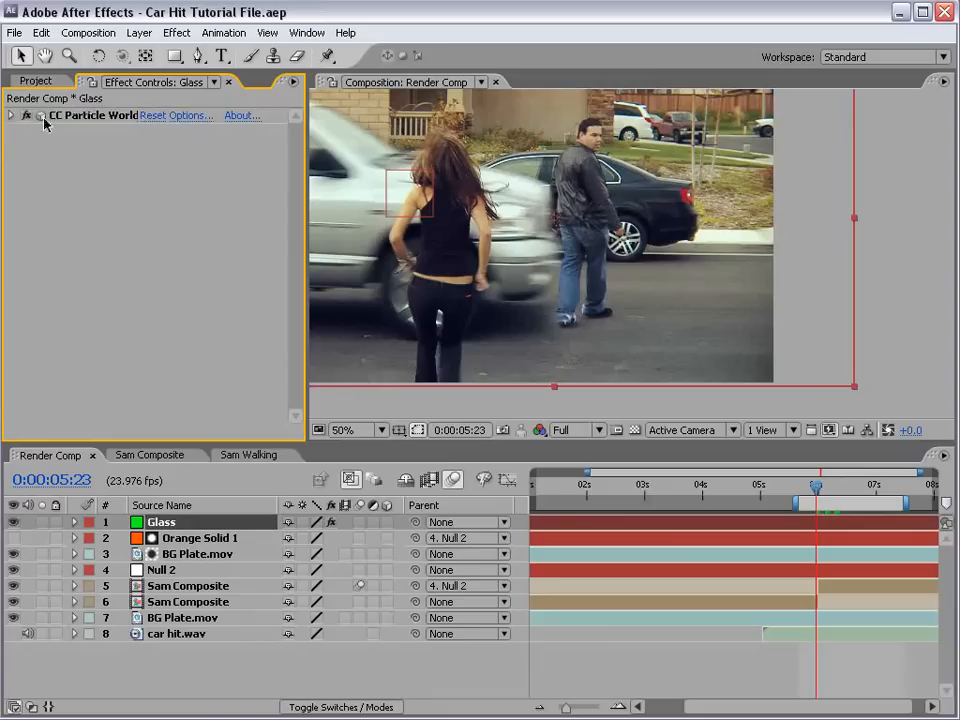
Open the Hood PNG.png footage and dock its viewer in the same frame as the Render Comp viewer
left_click(30, 81)
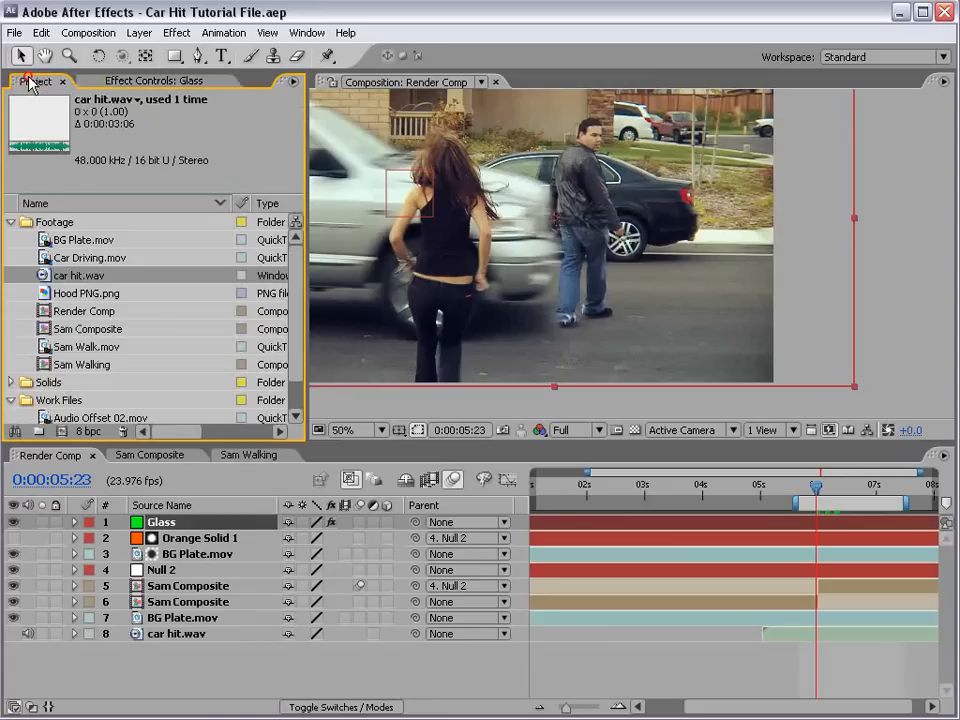
double_click(41, 294)
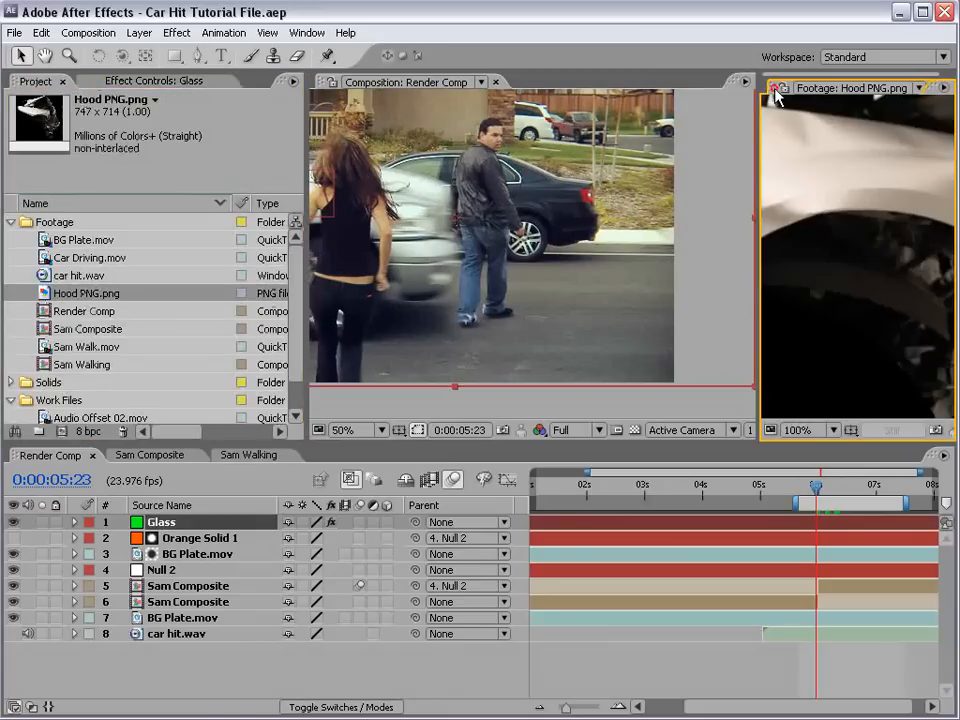
left_click_drag(775, 90, 540, 86)
scroll(614, 261, "down", 1)
key("space")
left_click_drag(559, 220, 550, 259)
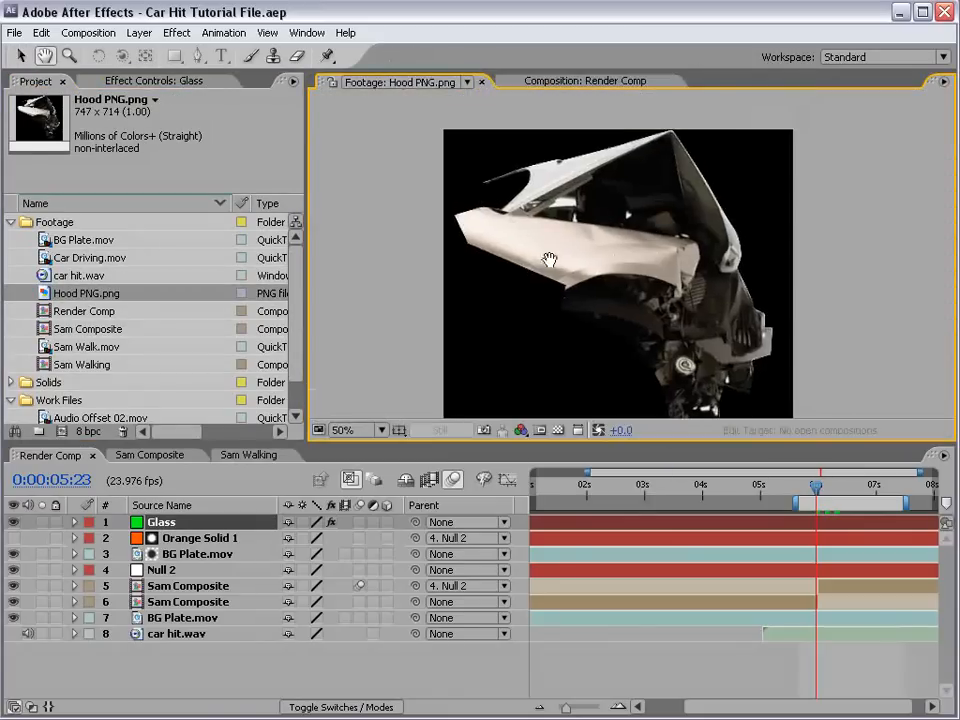
Inspect the cut-out edges of the Hood PNG.png image against the transparency grid and restore the black background
scroll(549, 260, "down", 1)
scroll(624, 297, "up", 1)
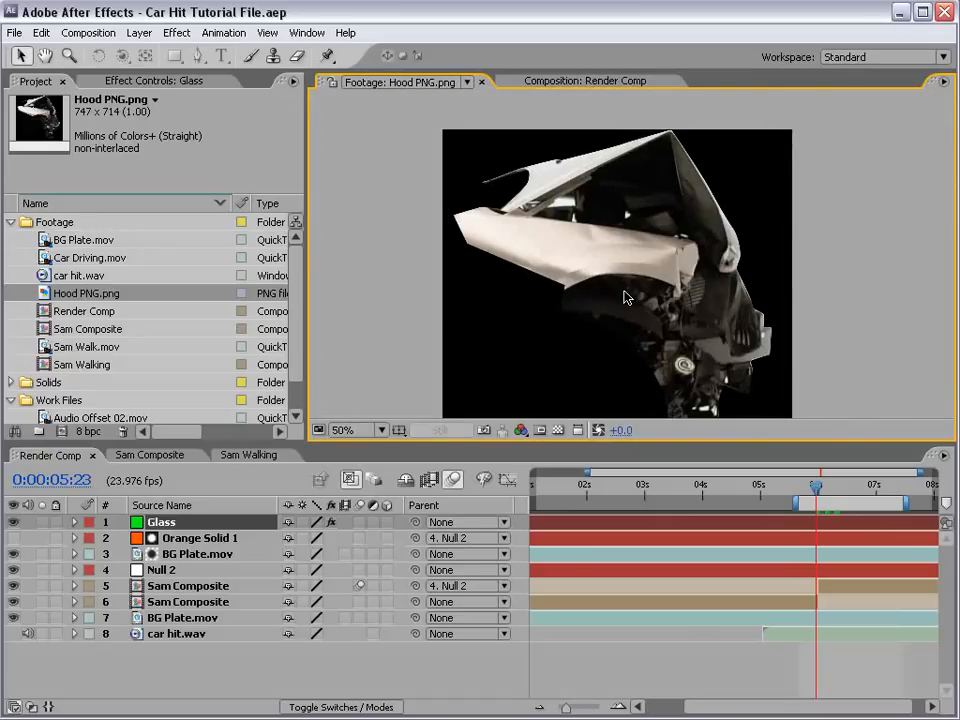
key("space")
left_click_drag(655, 316, 617, 294)
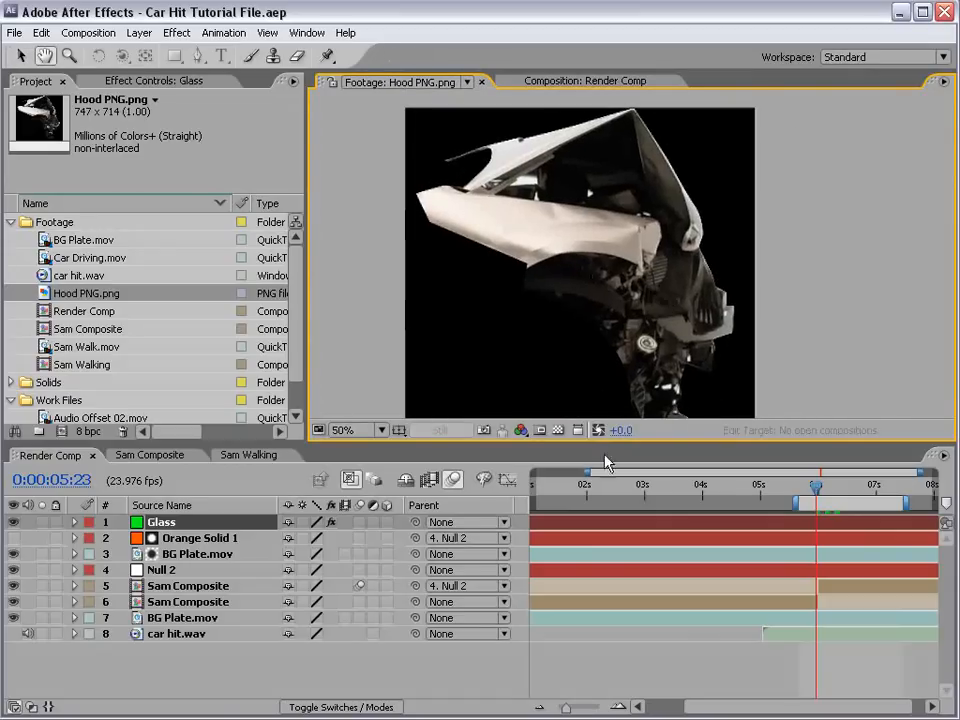
left_click(558, 430)
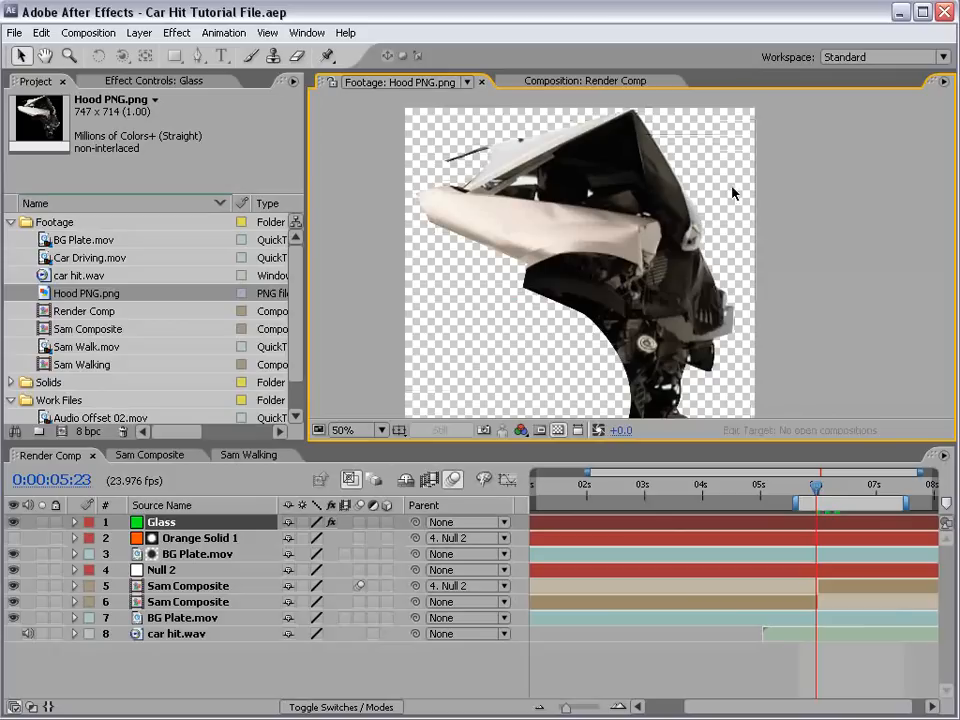
left_click(557, 431)
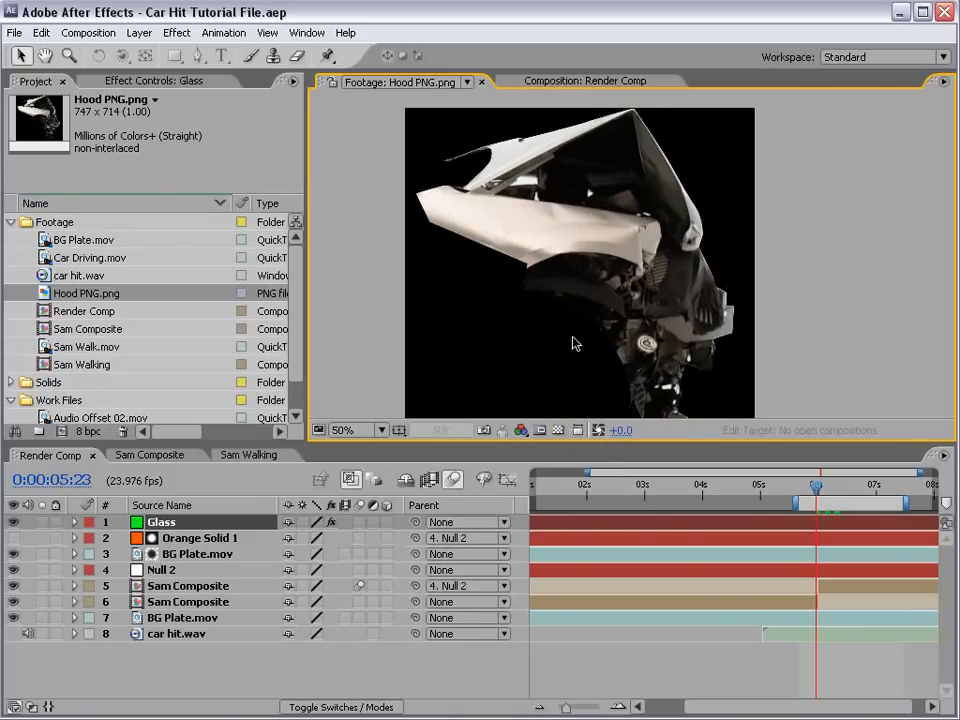
Create a new composition from Hood PNG.png and mask the layer down to the upper-left panel of the raised hood
left_click_drag(100, 294, 38, 431)
left_click_drag(649, 213, 587, 270)
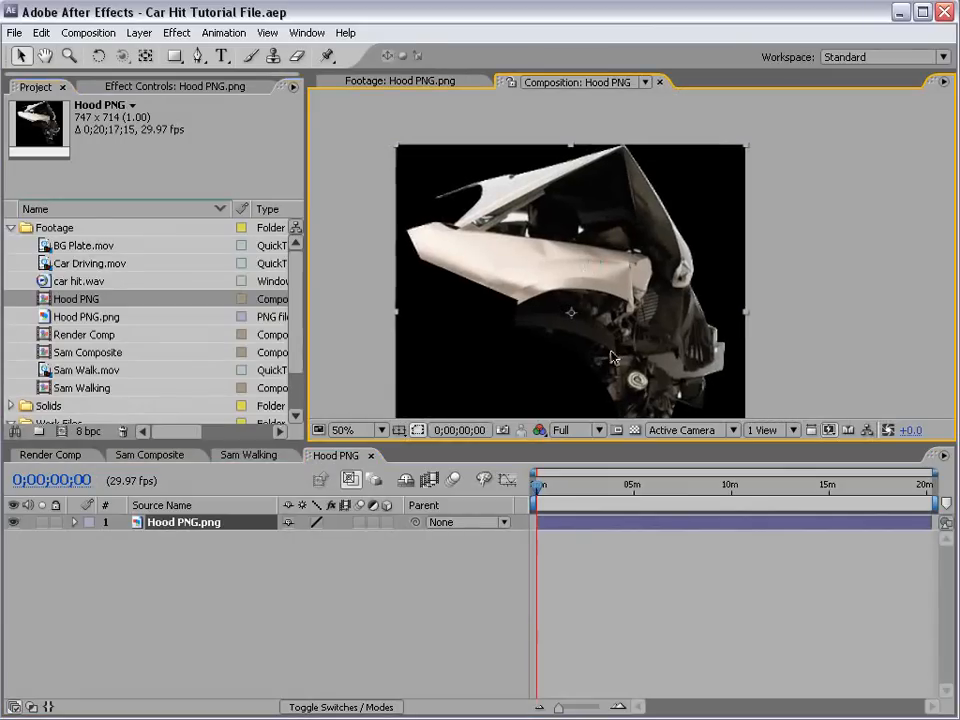
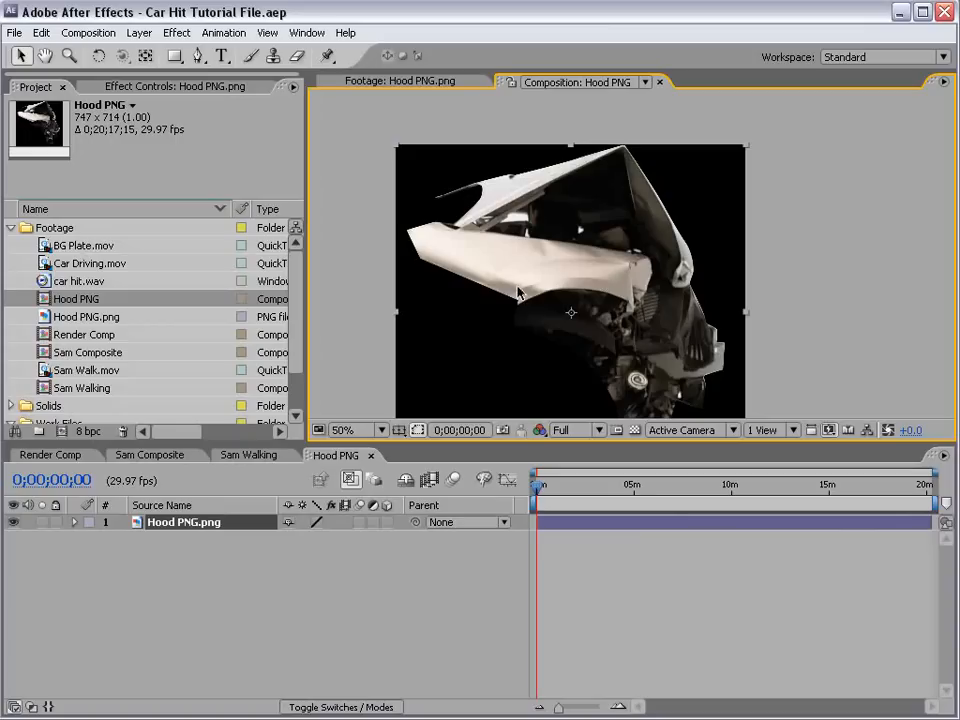
left_click(199, 56)
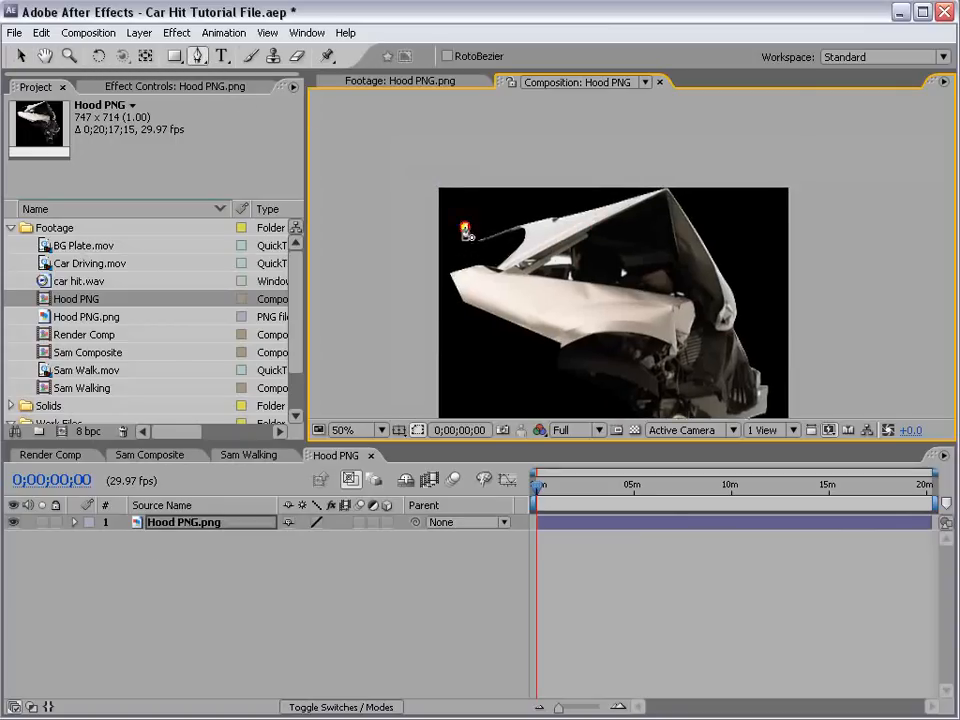
left_click(464, 227)
left_click(477, 262)
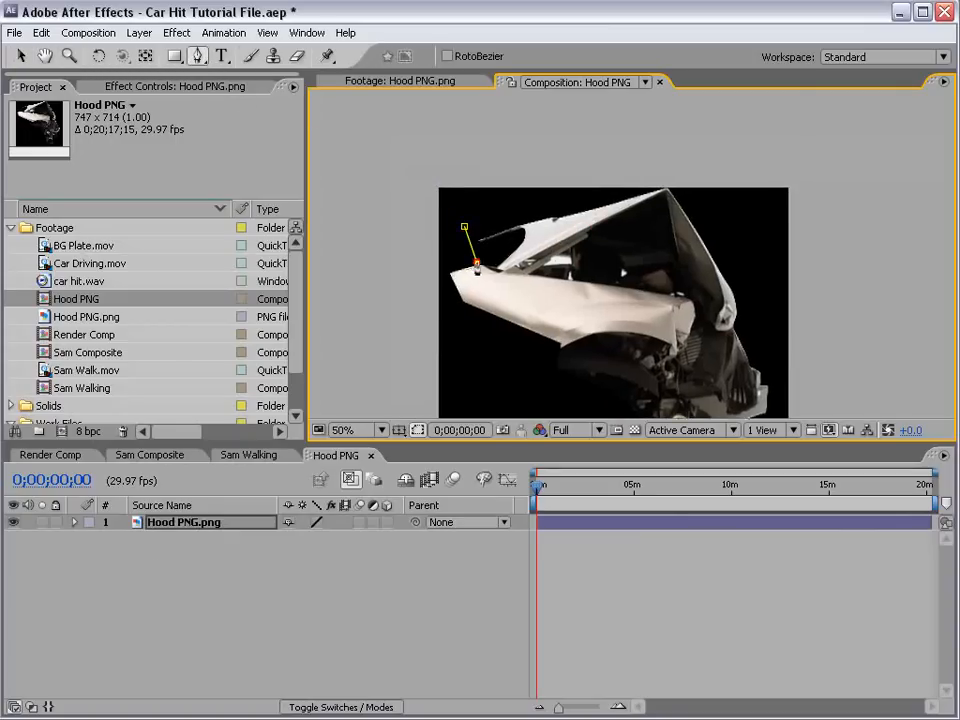
left_click(528, 275)
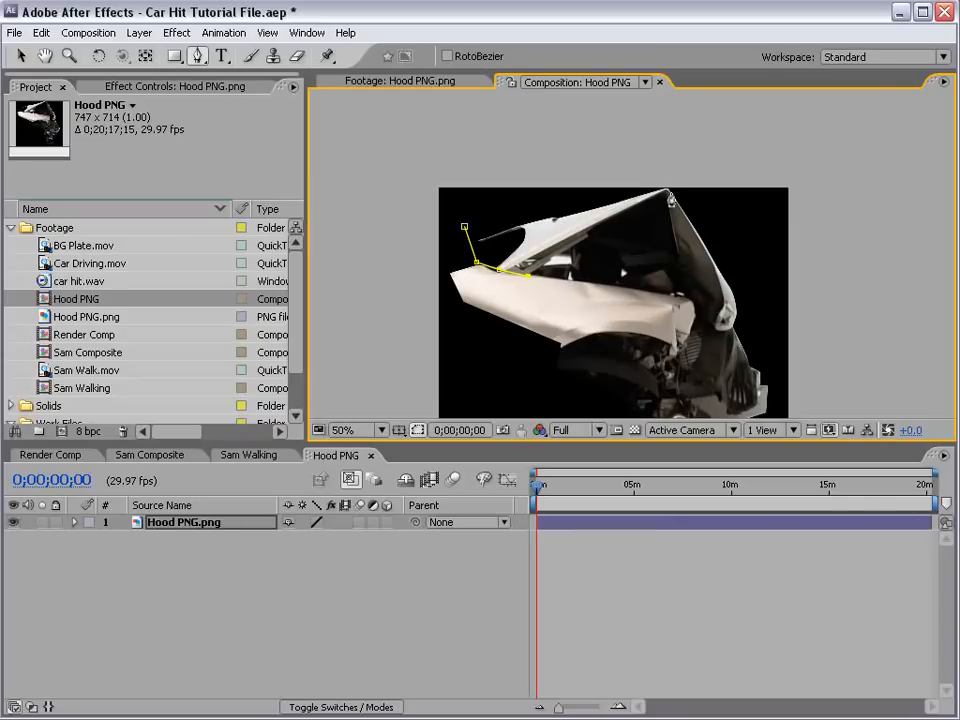
left_click(666, 189)
left_click(464, 228)
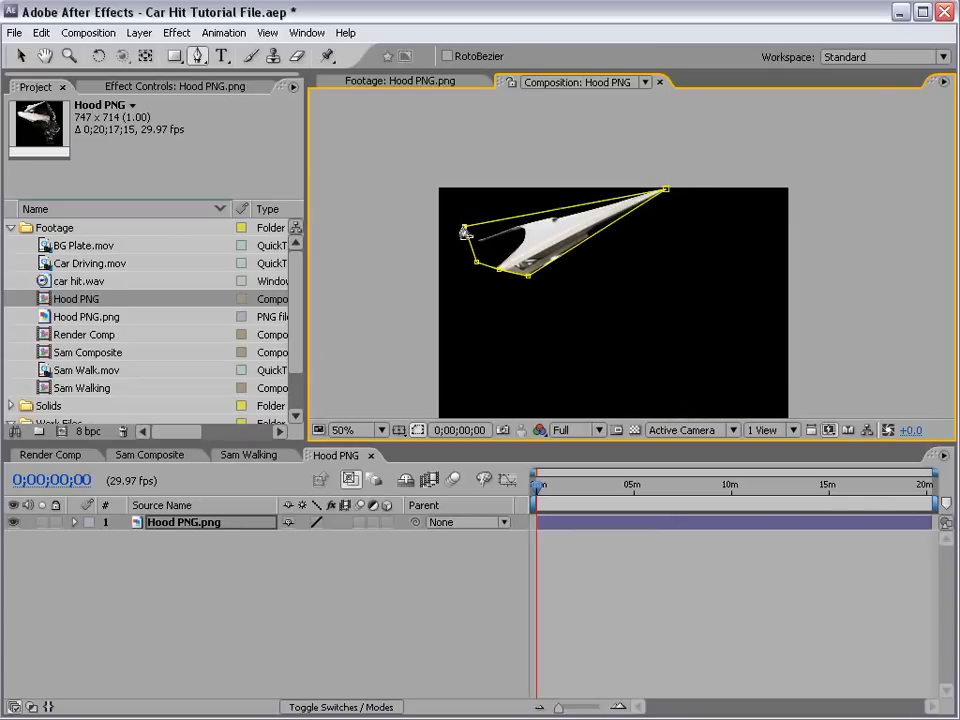
Move the masked layer's anchor point to the lower-left corner of the hood panel with the Pan Behind tool
left_click(147, 62)
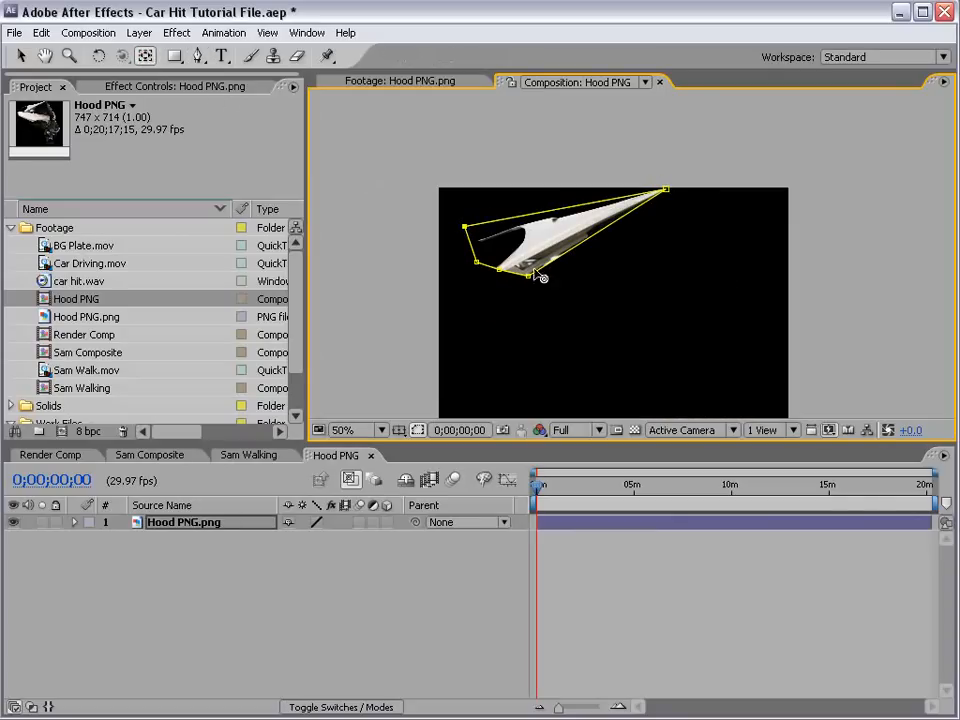
key("space")
left_click_drag(595, 334, 579, 246)
left_click(603, 518)
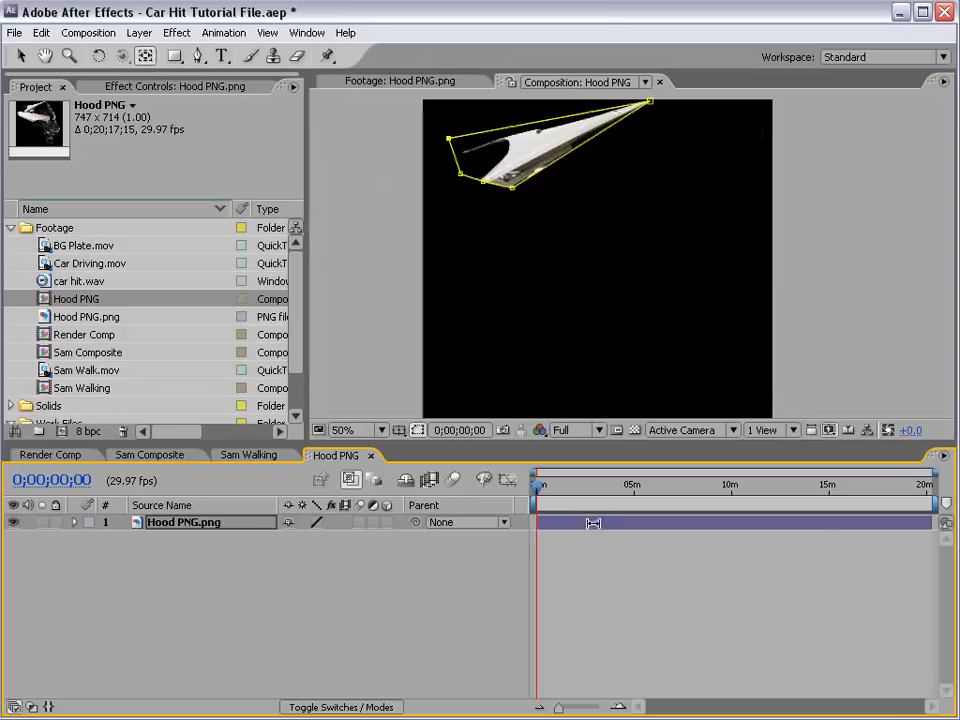
left_click(588, 541)
left_click(584, 522)
left_click(601, 271)
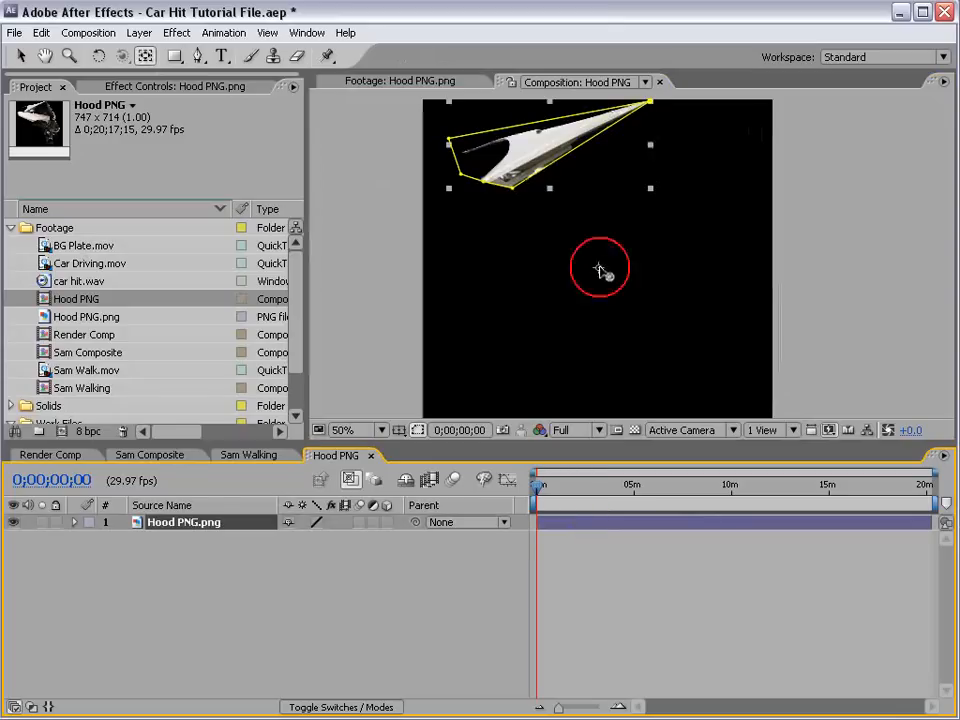
key("Return")
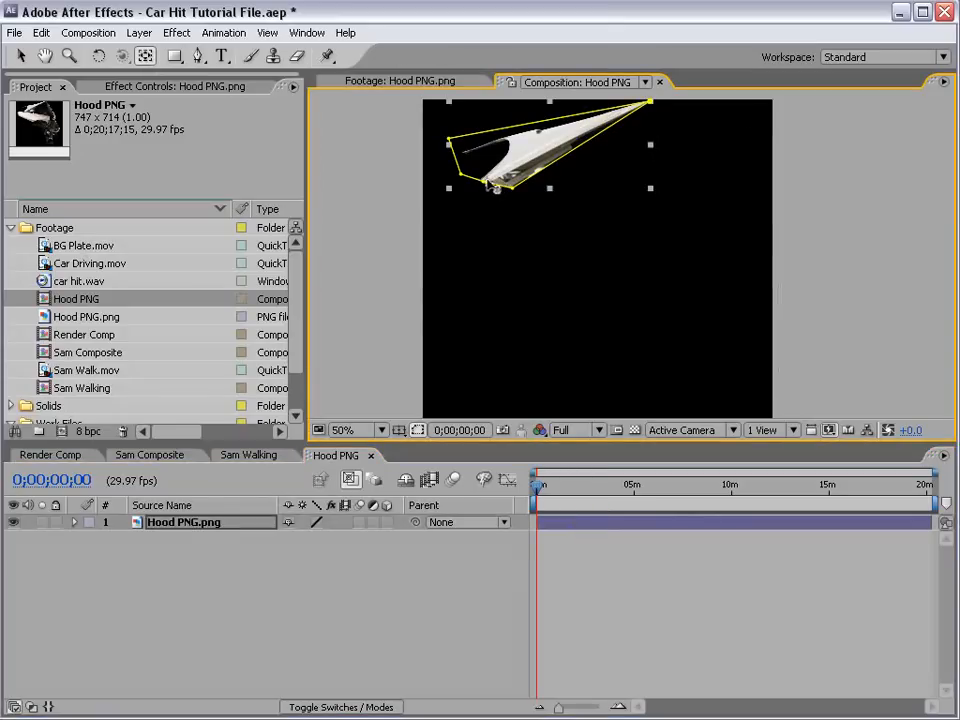
Duplicate the masked Hood PNG.png layer and delete the mask from the upper copy
left_click(171, 537)
left_click(161, 521)
key("ctrl+d")
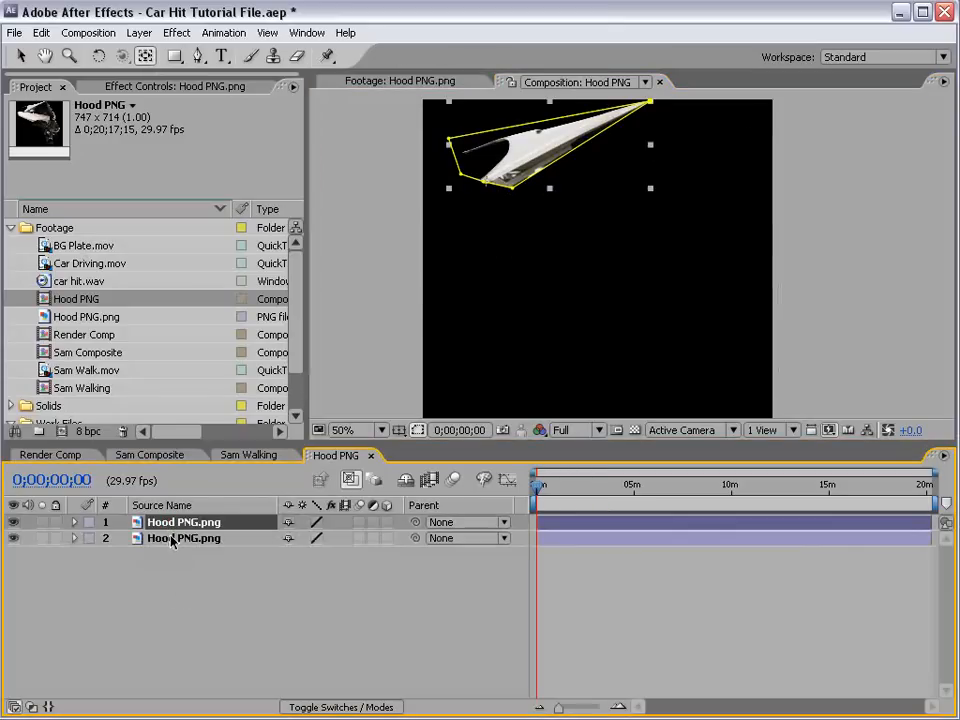
key("v")
double_click(511, 187)
key("Delete")
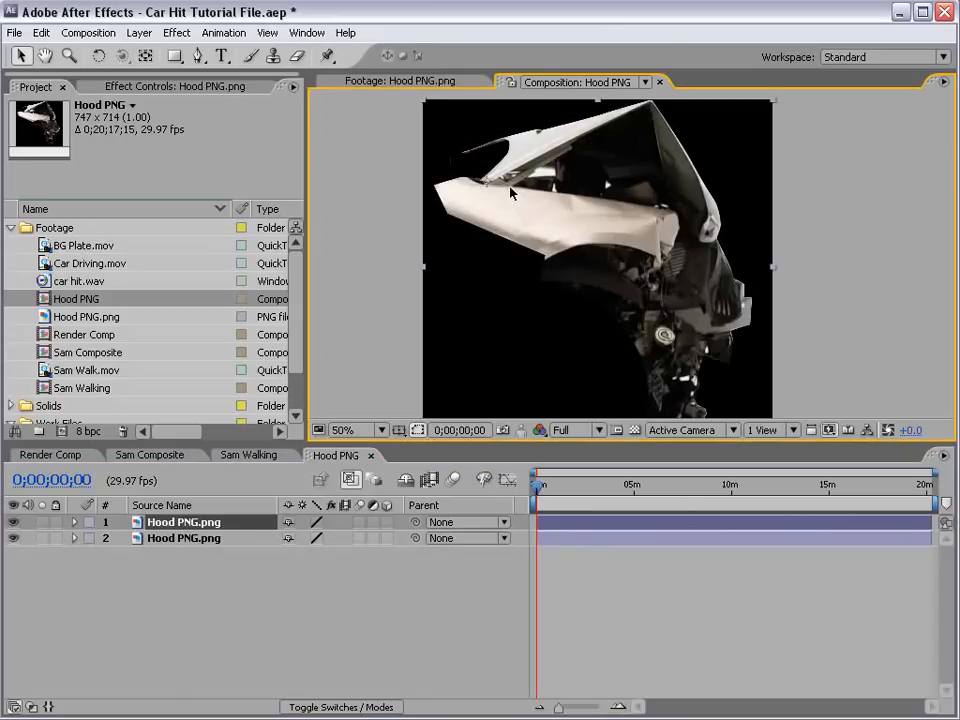
Hide the original layer and mask the duplicate down to the right-hand hood panel, from the peak to its lower hinge
left_click(198, 56)
left_click(9, 539)
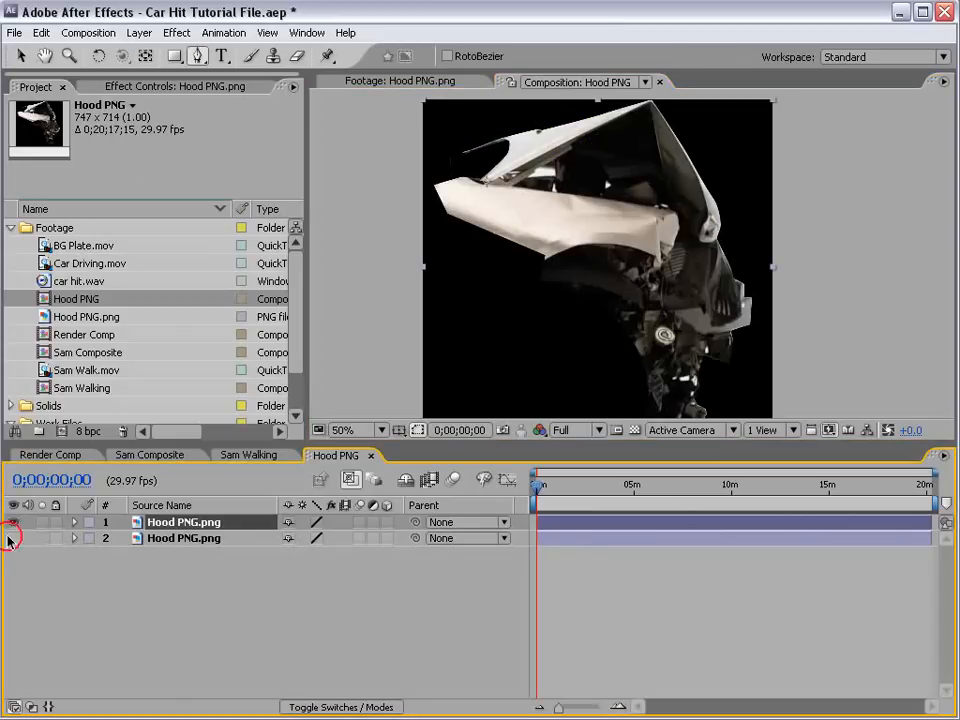
key("space")
left_click_drag(664, 128, 618, 225)
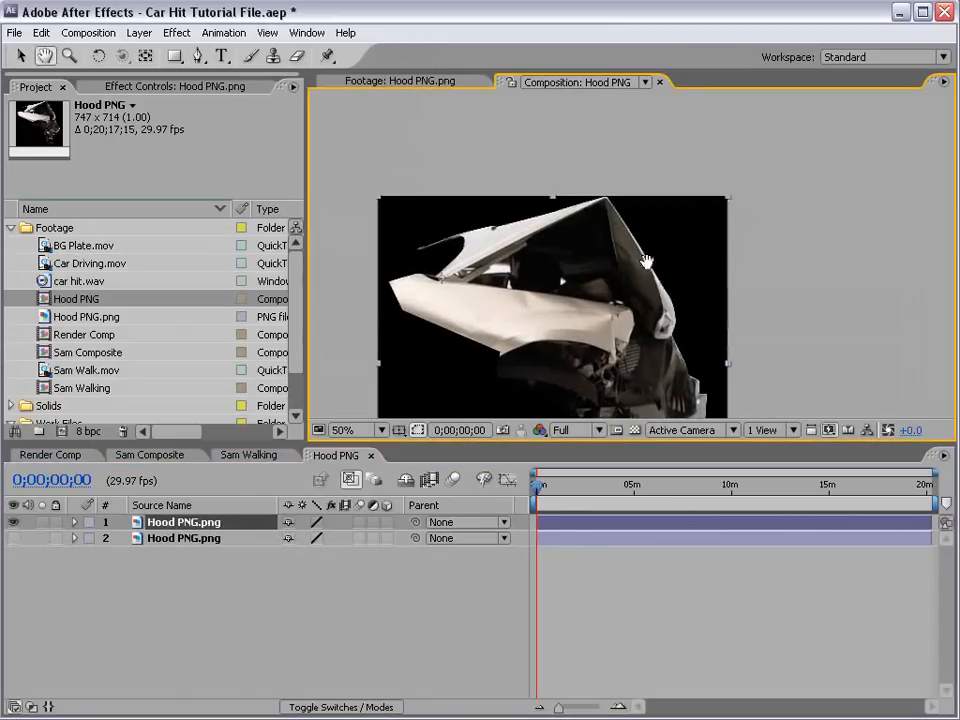
left_click(605, 199)
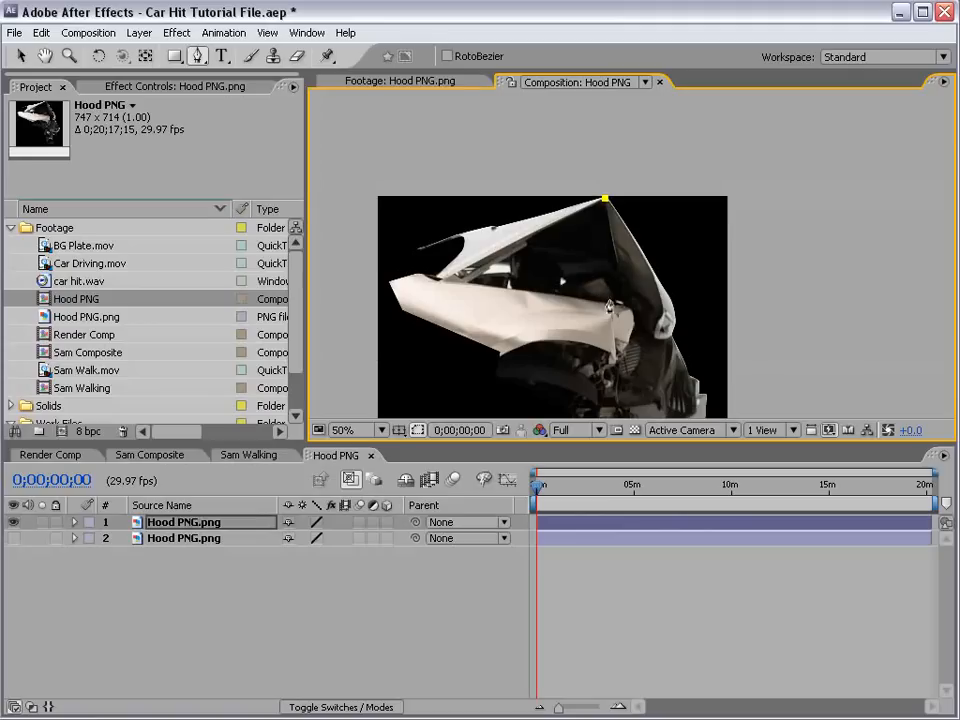
left_click(621, 303)
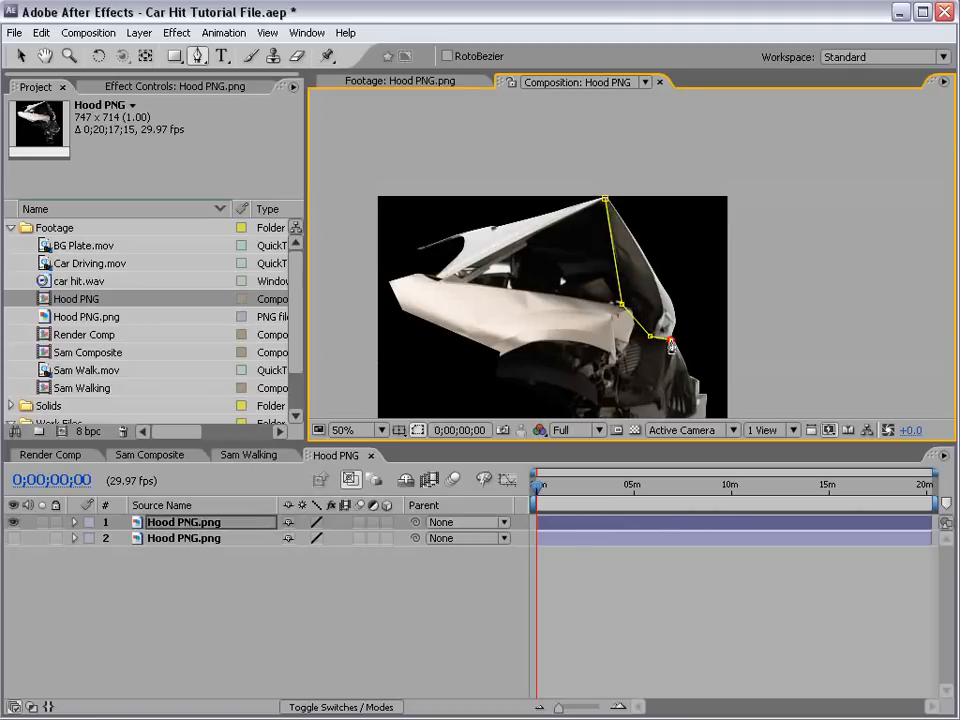
left_click(670, 340)
left_click(682, 311)
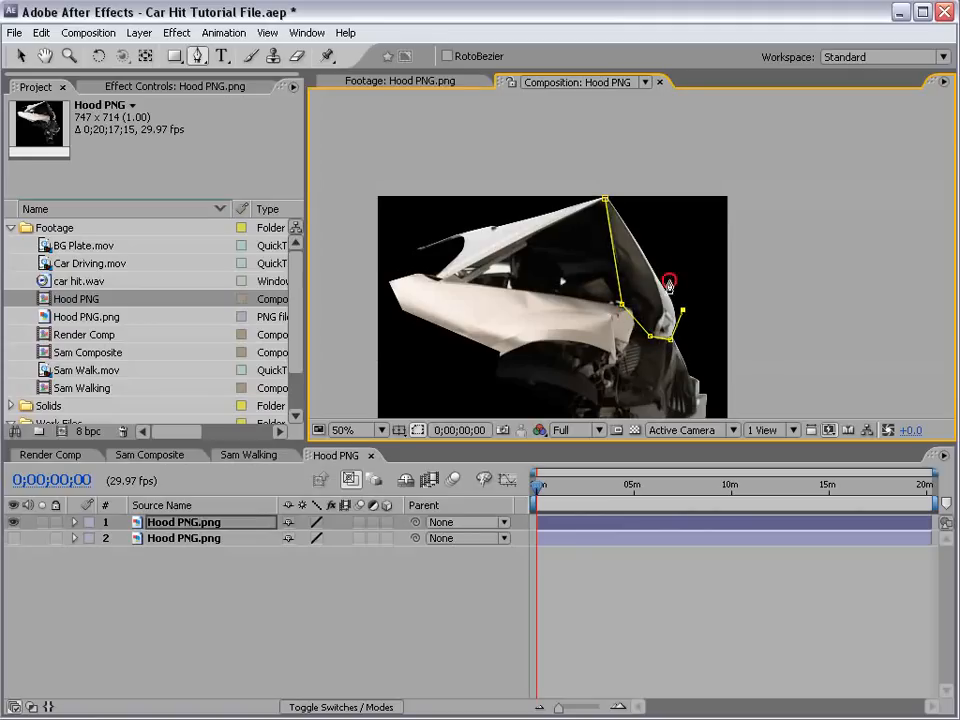
left_click(606, 199)
Move the right panel layer's anchor point to the hood's peak and show the upper-left panel layer again
key("v")
left_click(180, 524)
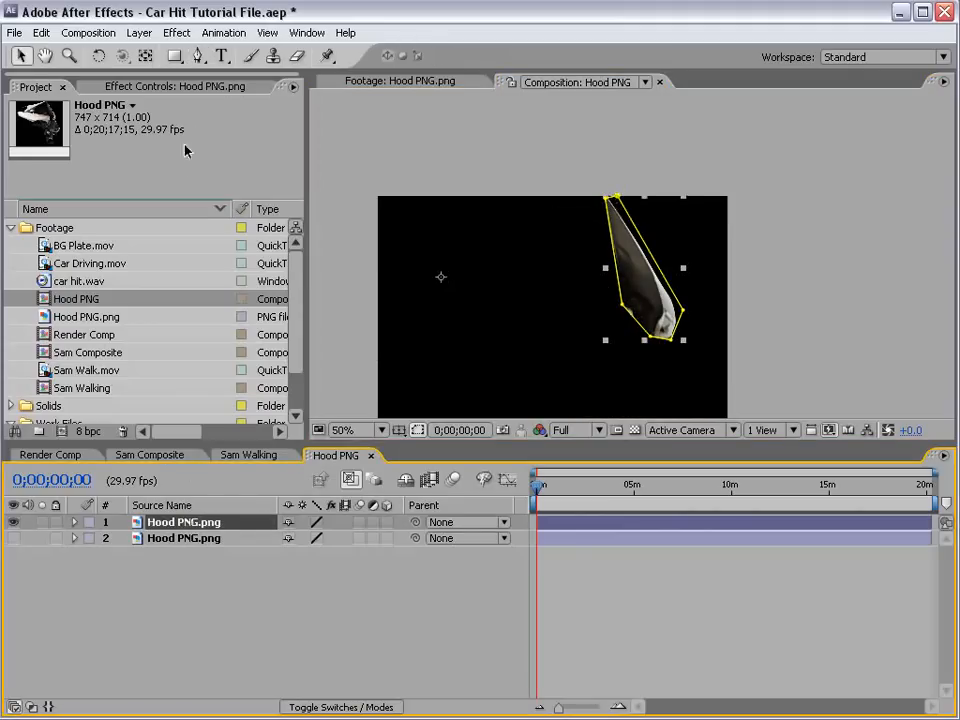
left_click(145, 56)
left_click_drag(441, 278, 617, 183)
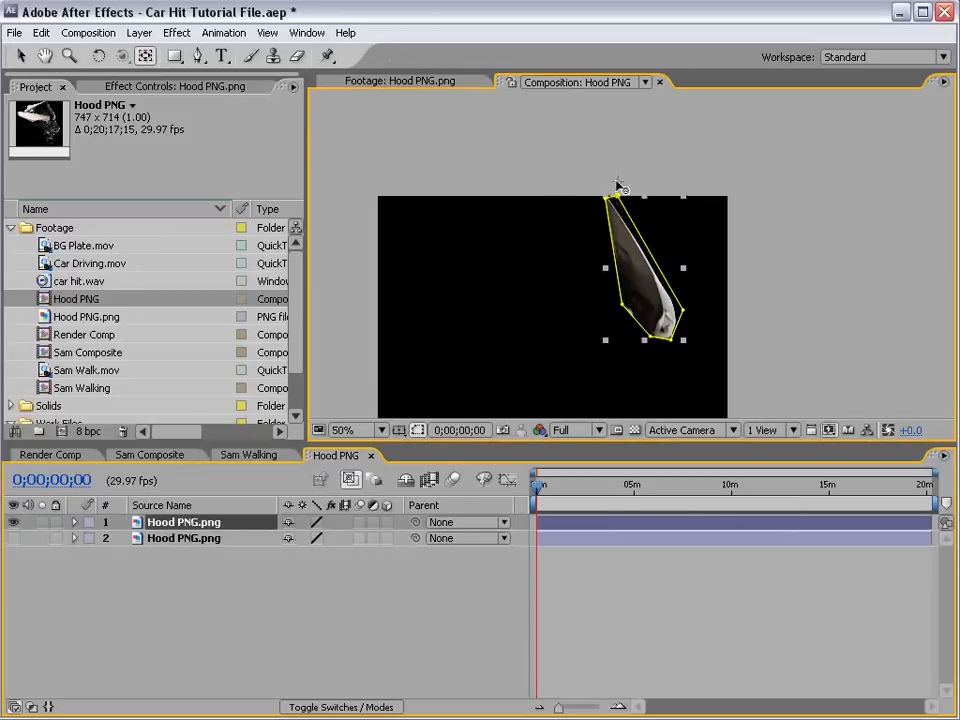
key("Return")
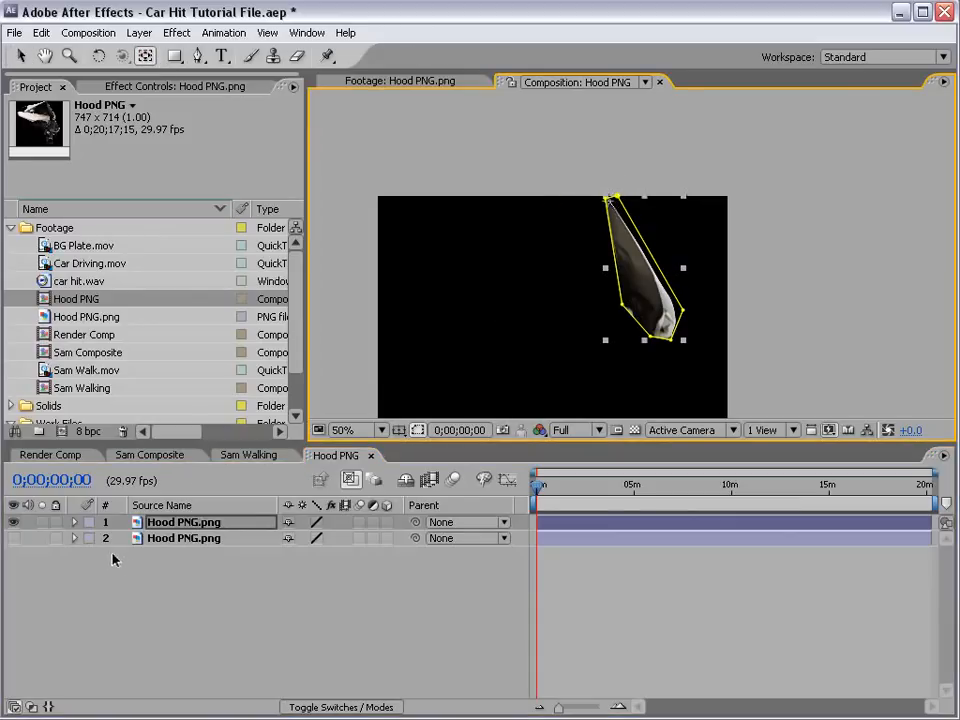
left_click(14, 538)
left_click(158, 572)
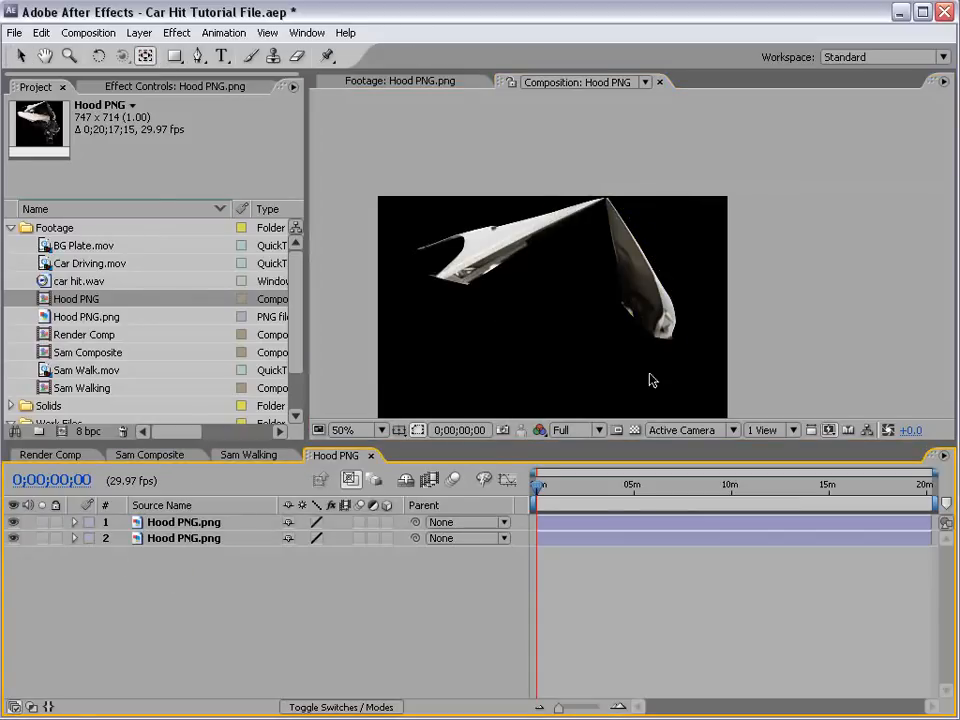
Duplicate the right panel layer, delete the copy's Mask 1 and solo the copy
left_click(180, 521)
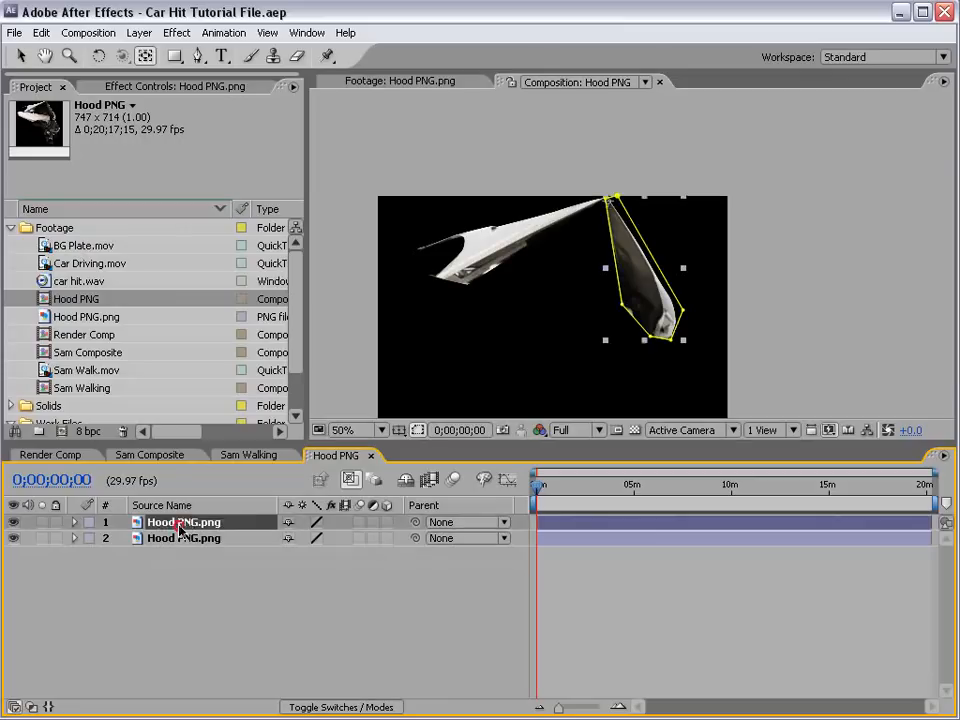
key("ctrl+d")
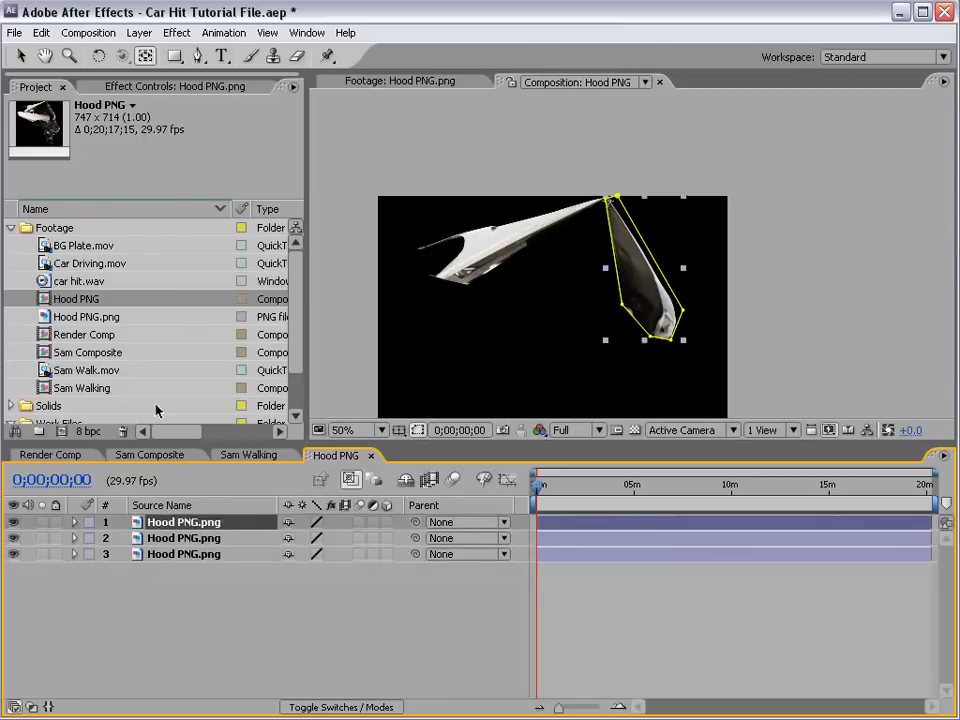
key("m")
left_click(150, 539)
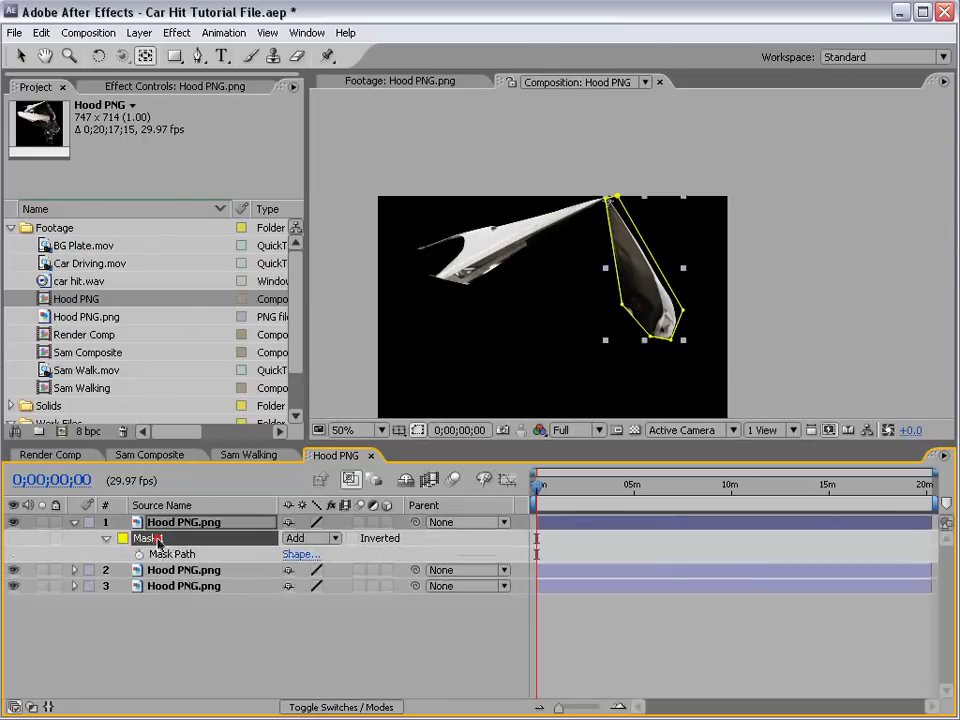
key("Delete")
left_click(42, 523)
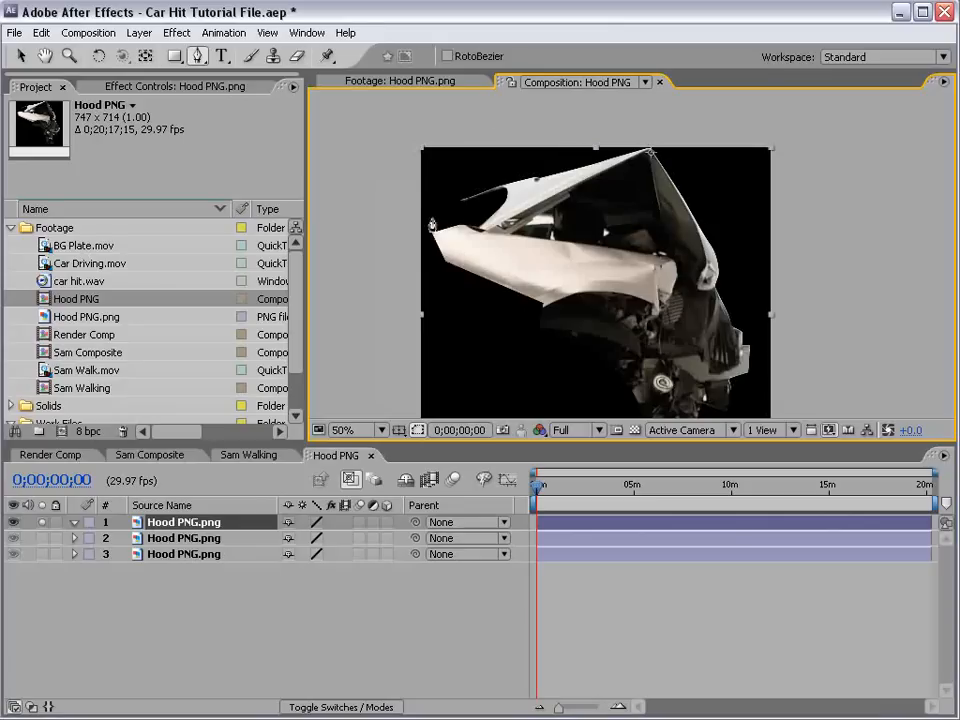
Draw a closed mask around the lower car body, enclosing the fender, front end and engine parts below the raised hood
left_click(432, 218)
left_click(508, 231)
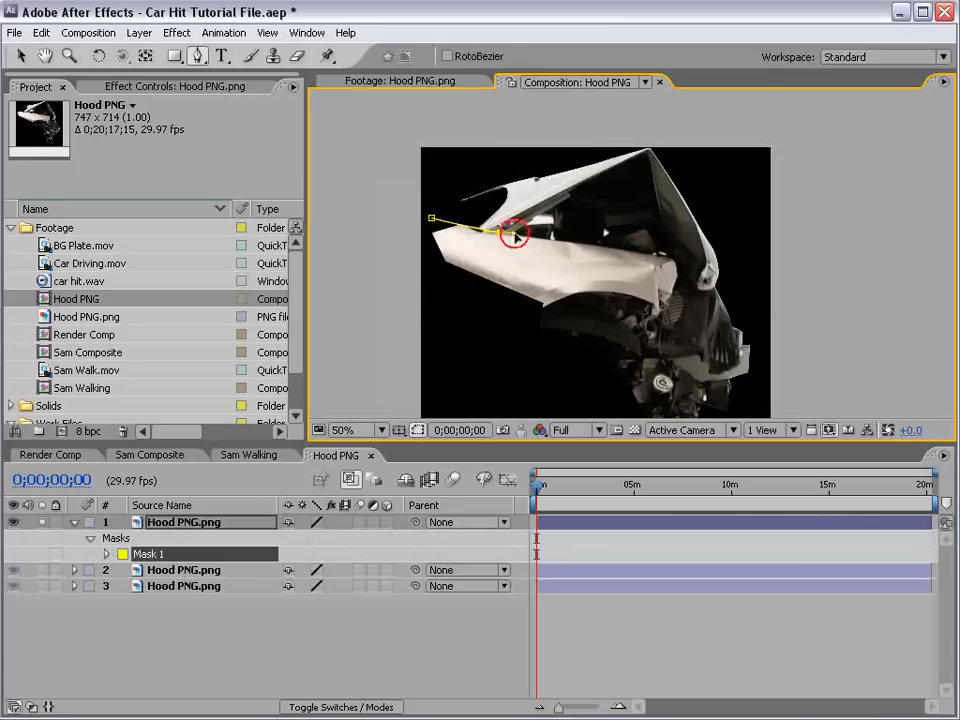
left_click(657, 256)
left_click(681, 263)
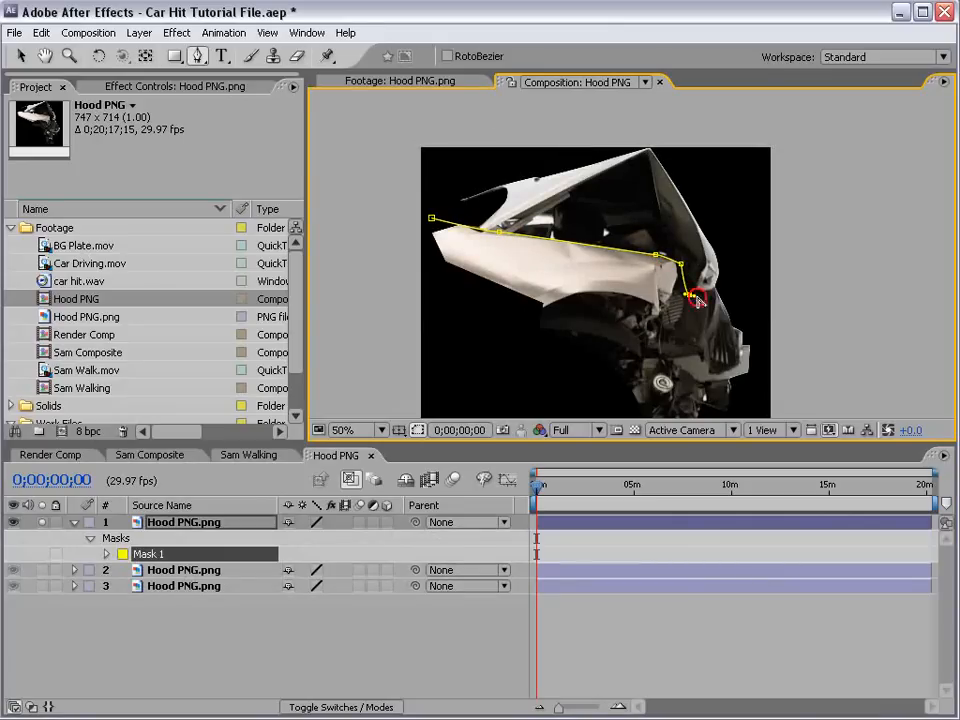
left_click(690, 295)
left_click(720, 284)
left_click_drag(739, 306, 728, 266)
left_click(756, 317)
left_click(754, 388)
left_click(714, 399)
left_click_drag(718, 416, 717, 326)
left_click(714, 349)
left_click(583, 356)
left_click(480, 245)
left_click_drag(421, 177, 485, 297)
left_click(433, 223)
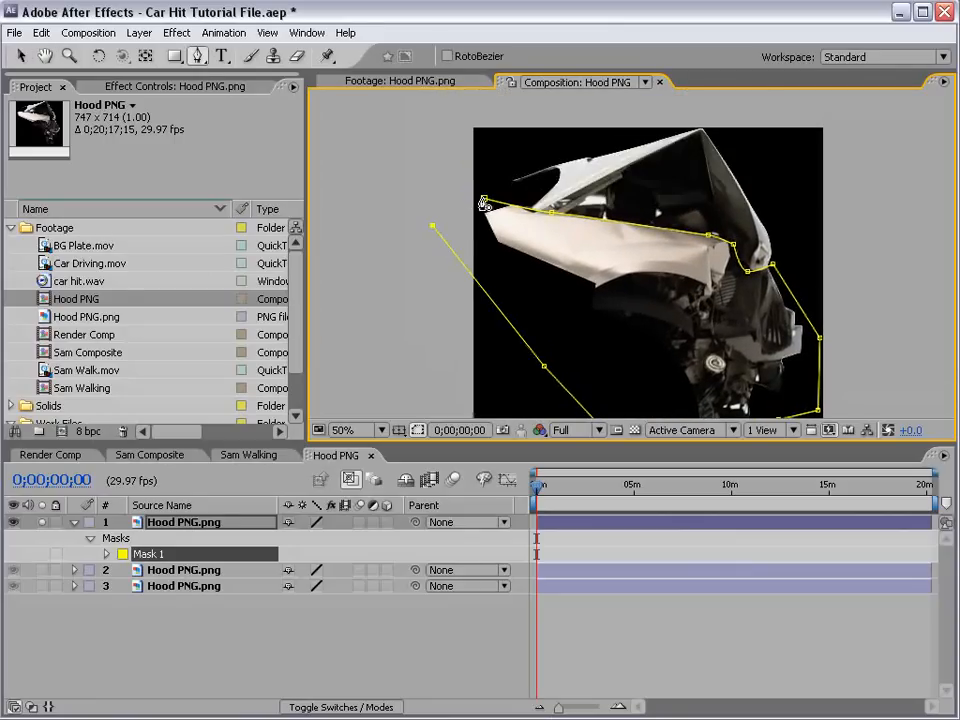
left_click(484, 200)
End the solo view of the car body layer and make both hood panel layers visible
key("v")
left_click_drag(801, 354, 667, 256)
left_click(612, 633)
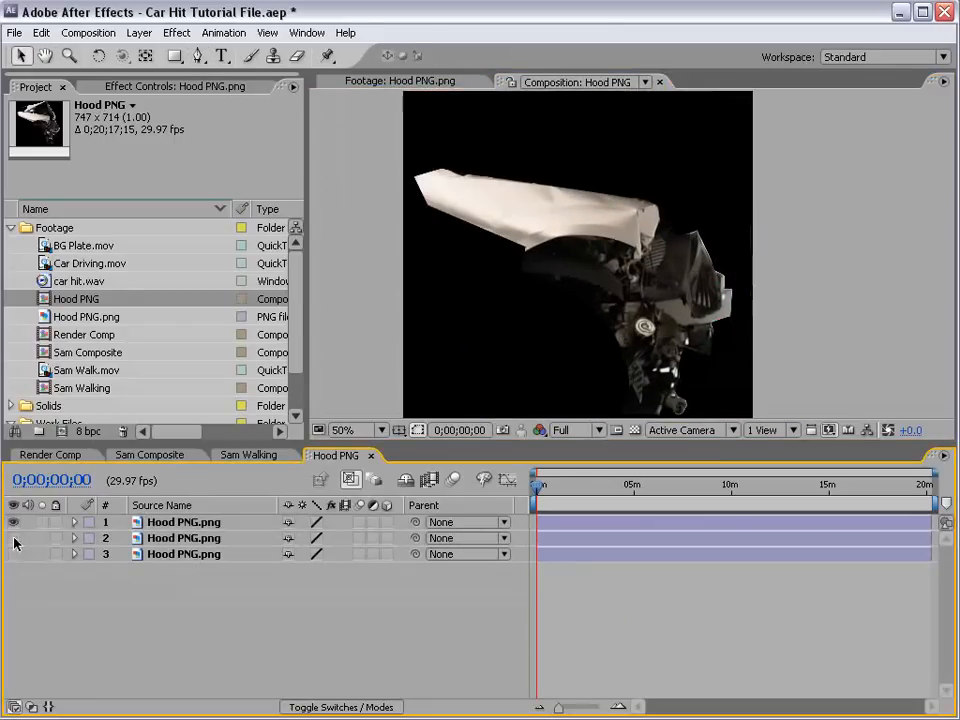
left_click_drag(14, 539, 16, 562)
Rename the car body layer Main and move it beneath the two hood panel layers
left_click(157, 520)
key("Return")
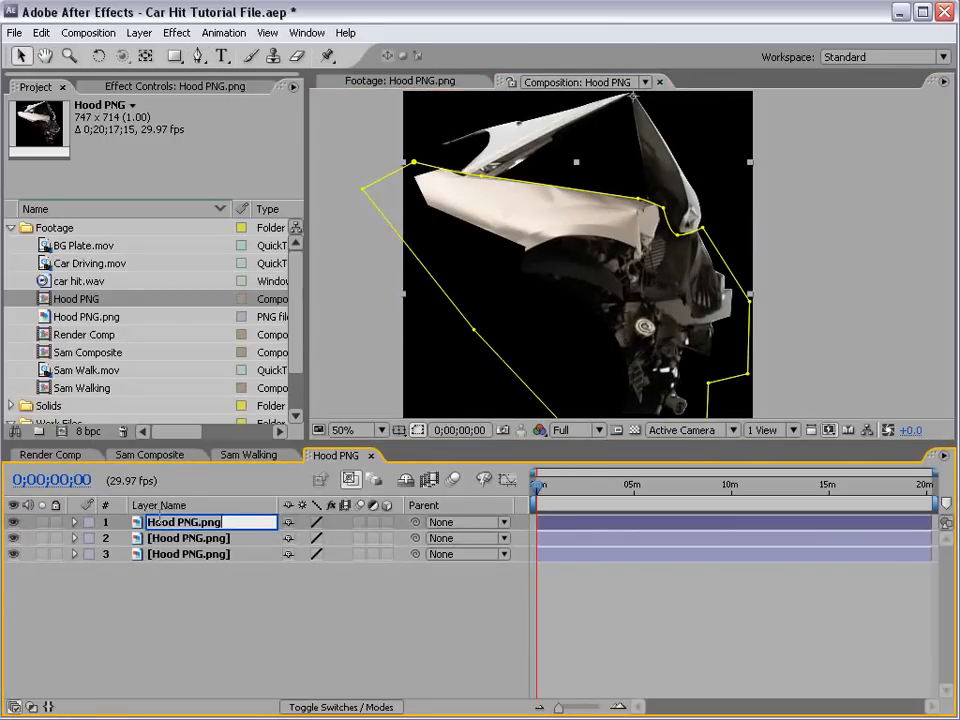
type("Main")
key("Return")
left_click_drag(157, 522, 163, 565)
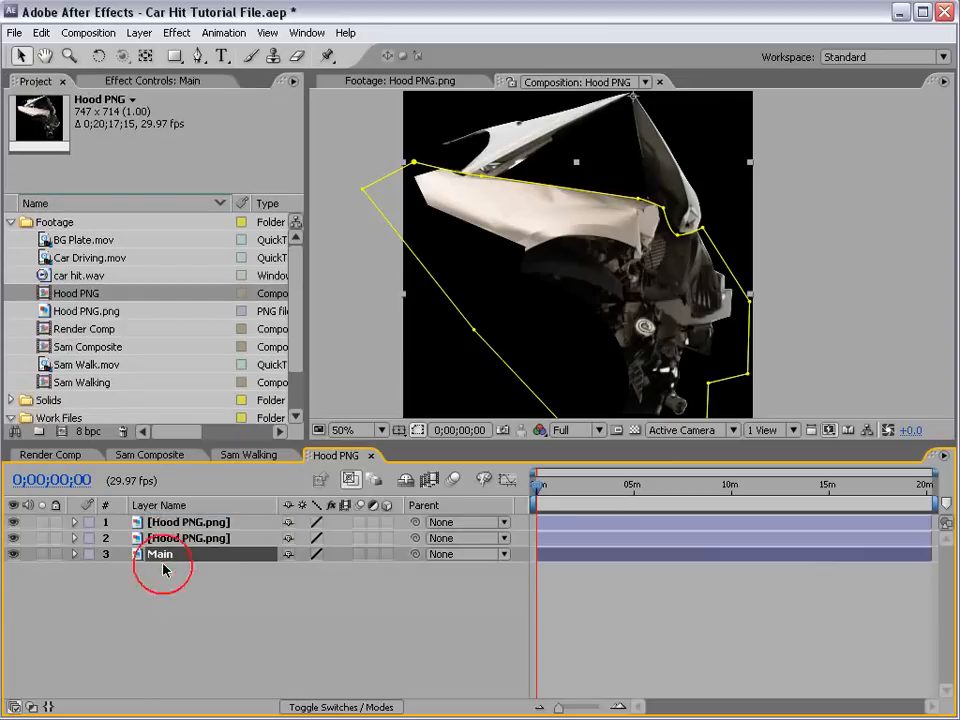
Rename the layer containing the upper-left hood panel as Top Left
left_click(167, 541)
key("Return")
type("T")
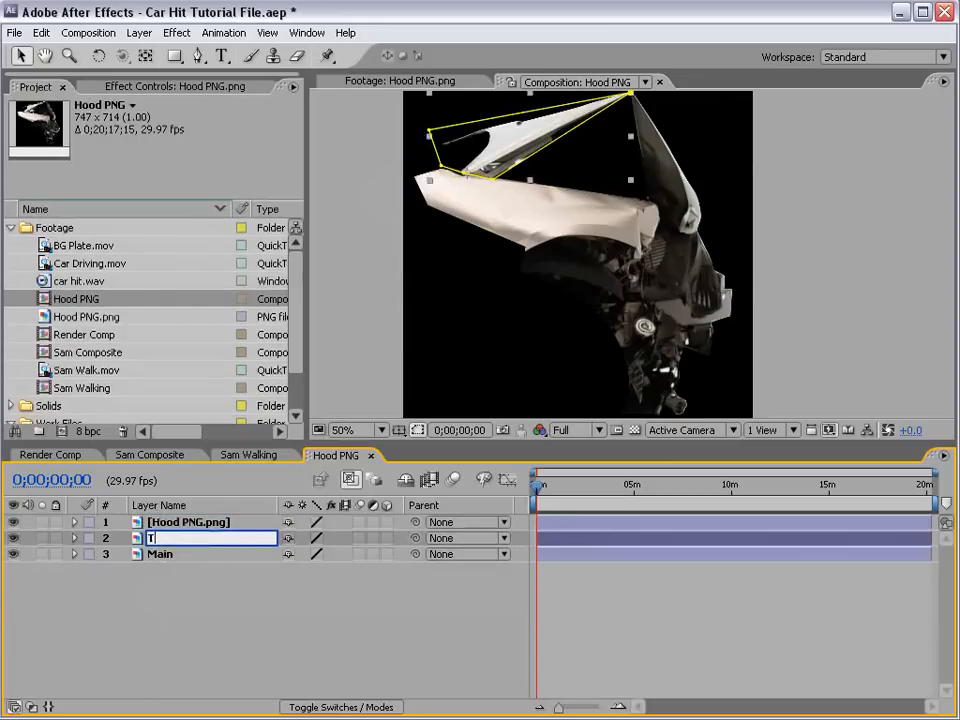
type("op Left")
key("Return")
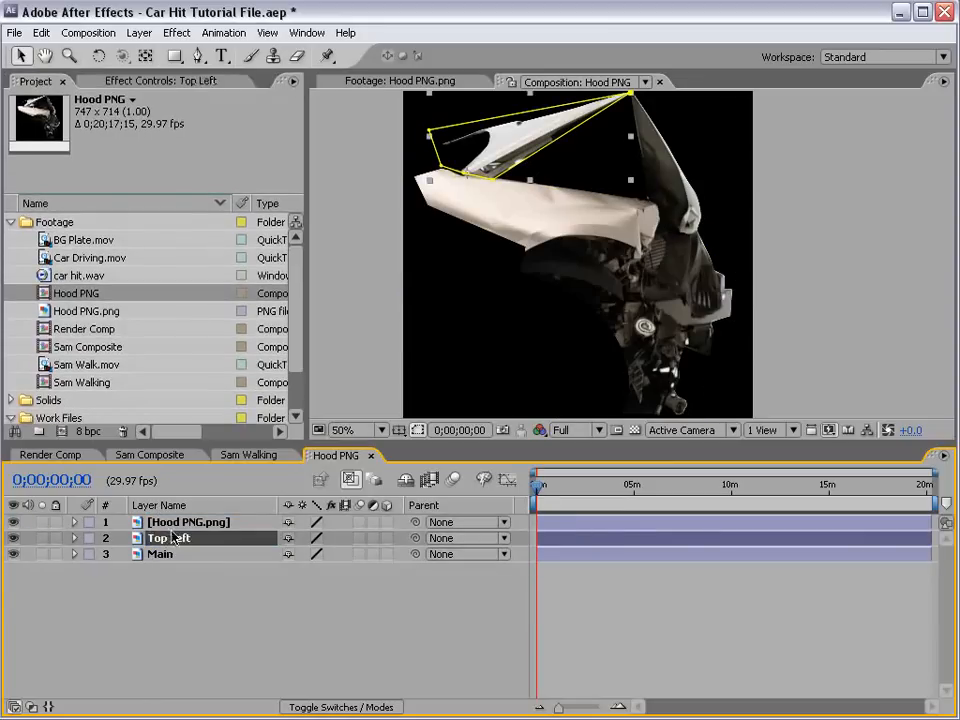
Rename the layer containing the right-hand hood panel as Right
left_click(190, 522)
key("Return")
type("Ri")
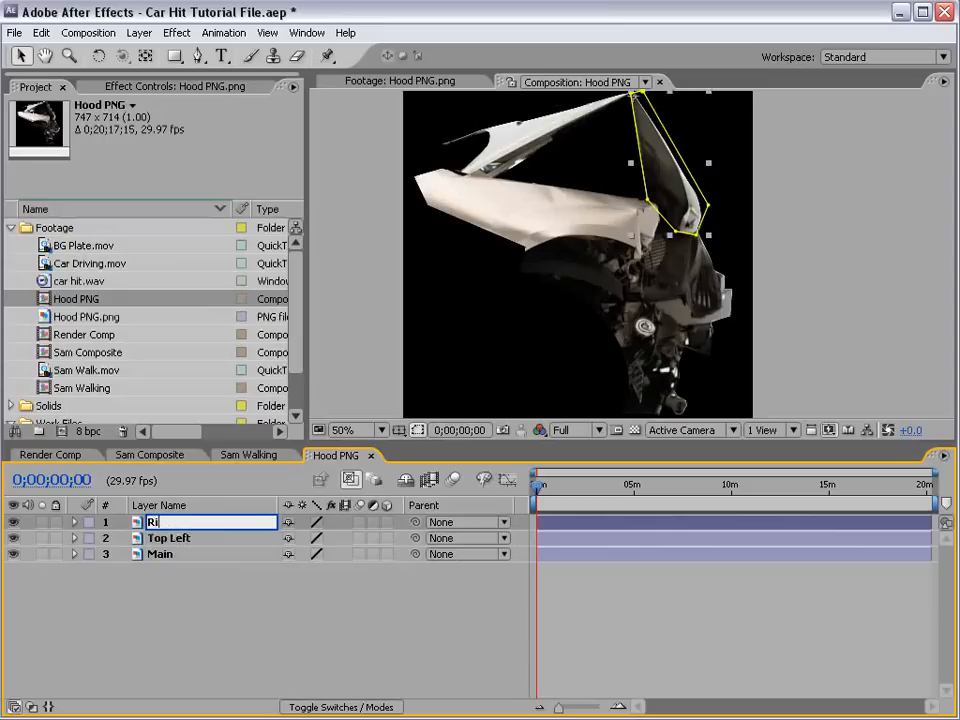
type("ght")
key("Return")
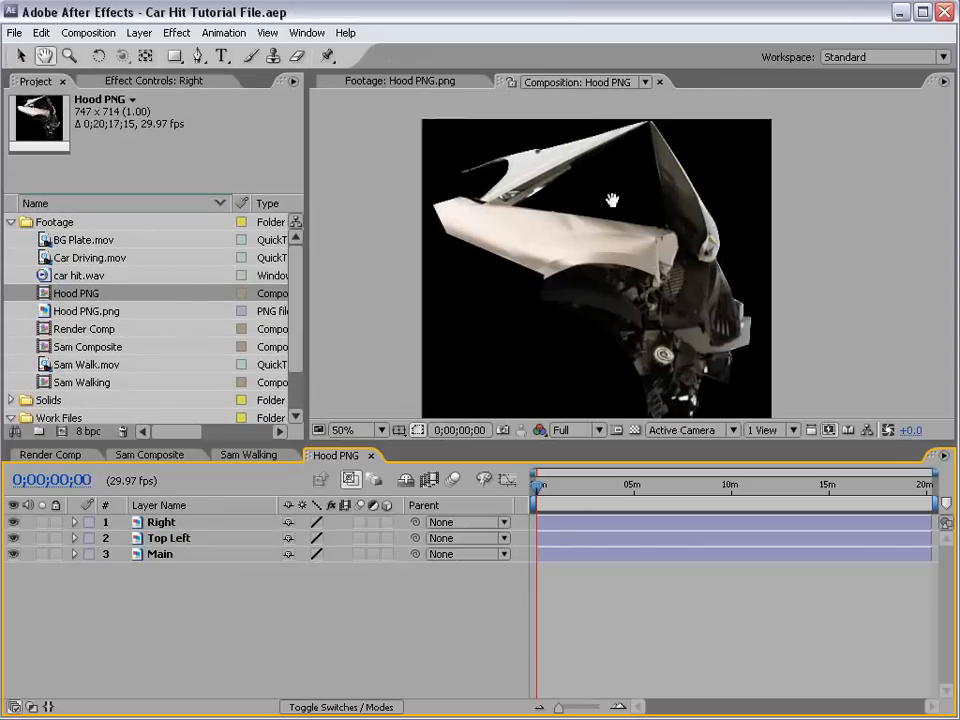
Parent the Right hood panel layer to the Top Left layer
left_click(169, 540)
left_click(160, 522)
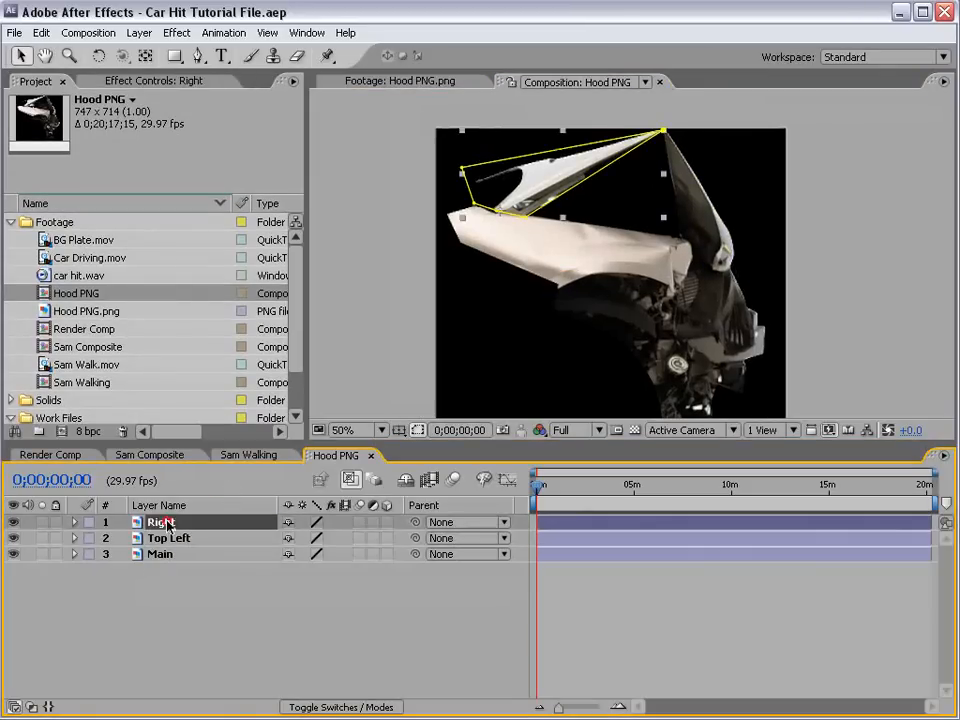
left_click_drag(416, 524, 171, 540)
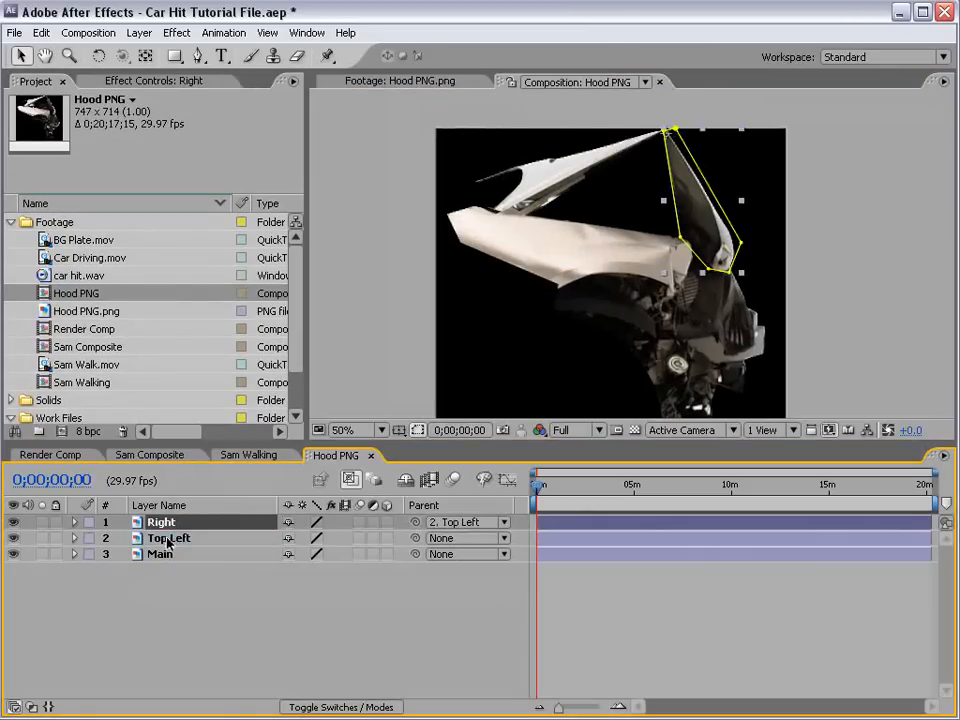
Reveal the Top Left layer's rotation and swing the hood panel closed to about 35.7°
left_click(182, 541)
key("r")
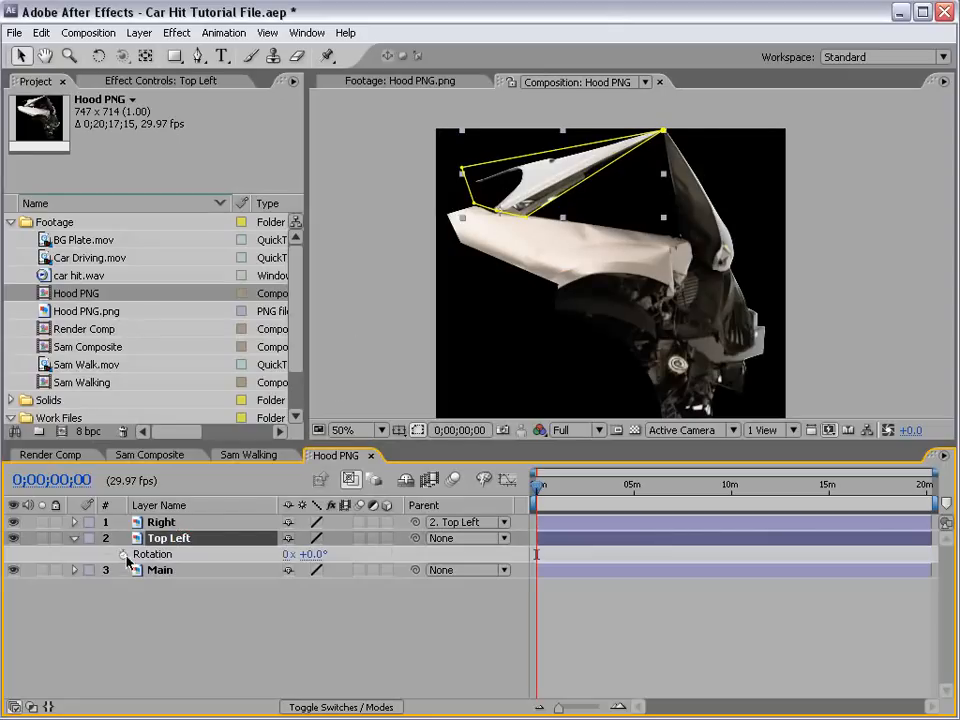
key("w")
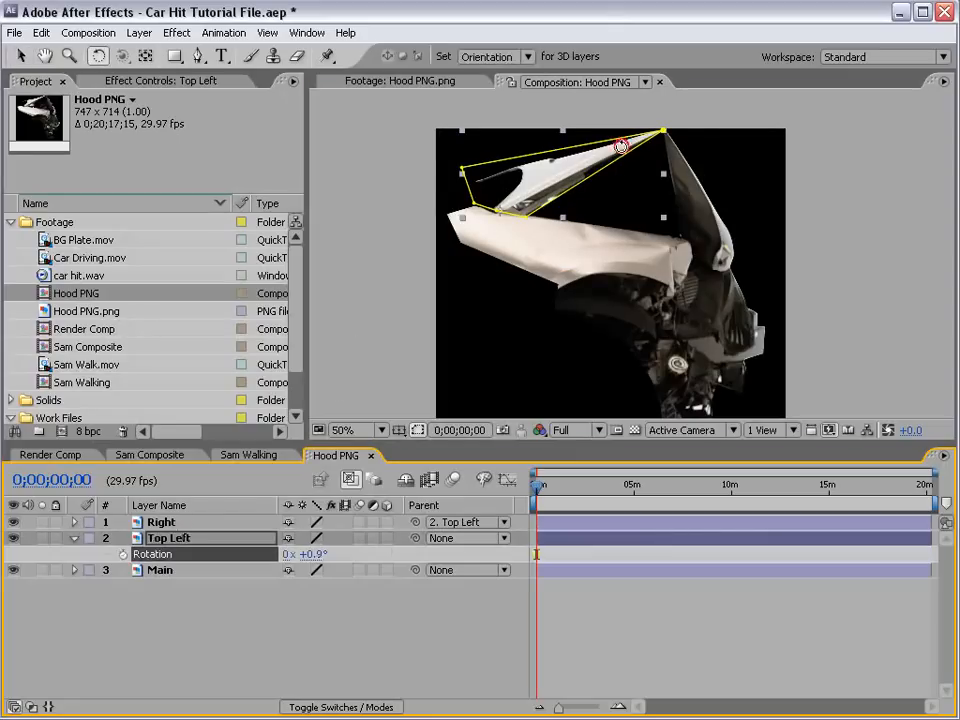
left_click_drag(621, 146, 626, 228)
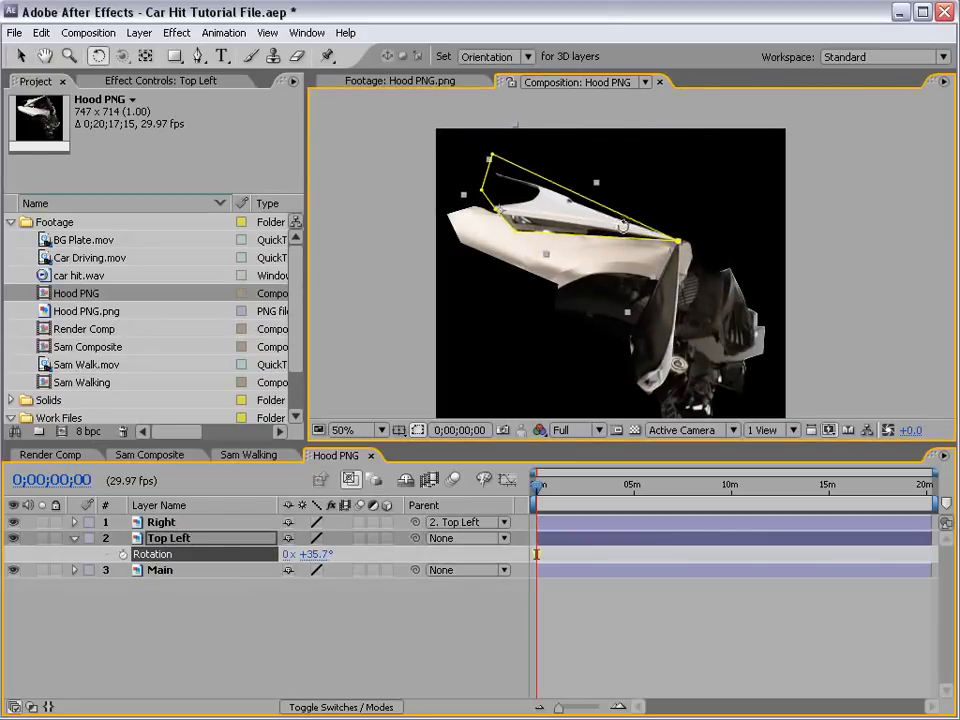
Move the Main layer to the top of the stack and adjust the Top Left panel's rotation to about 33.8°
left_click_drag(165, 570, 165, 521)
left_click(603, 618)
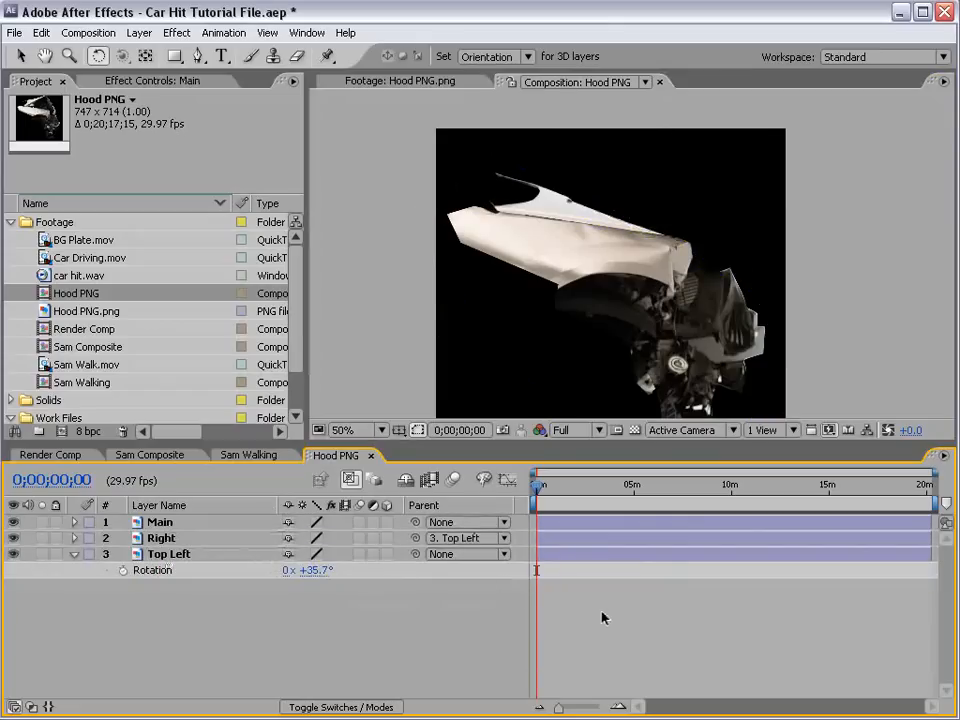
left_click(165, 538)
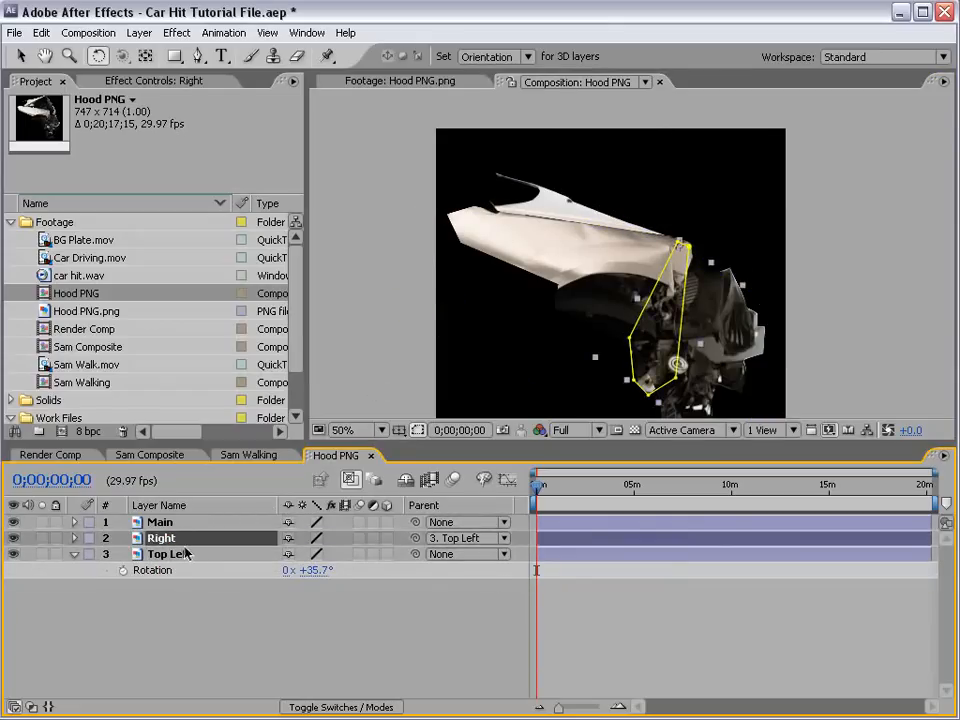
left_click(186, 553)
mouse_move(617, 226)
left_mouse_down()
mouse_move(612, 232)
mouse_move(624, 222)
left_mouse_up()
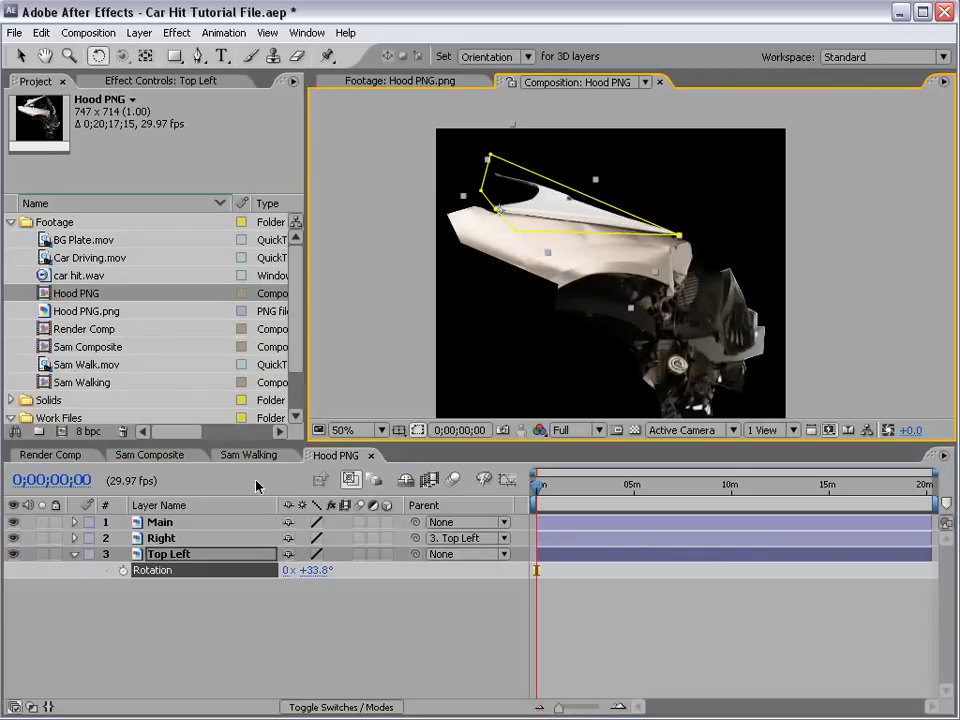
Start rotation keyframes on the Top Left and Right layers at 0;00;00;00
left_click(162, 558)
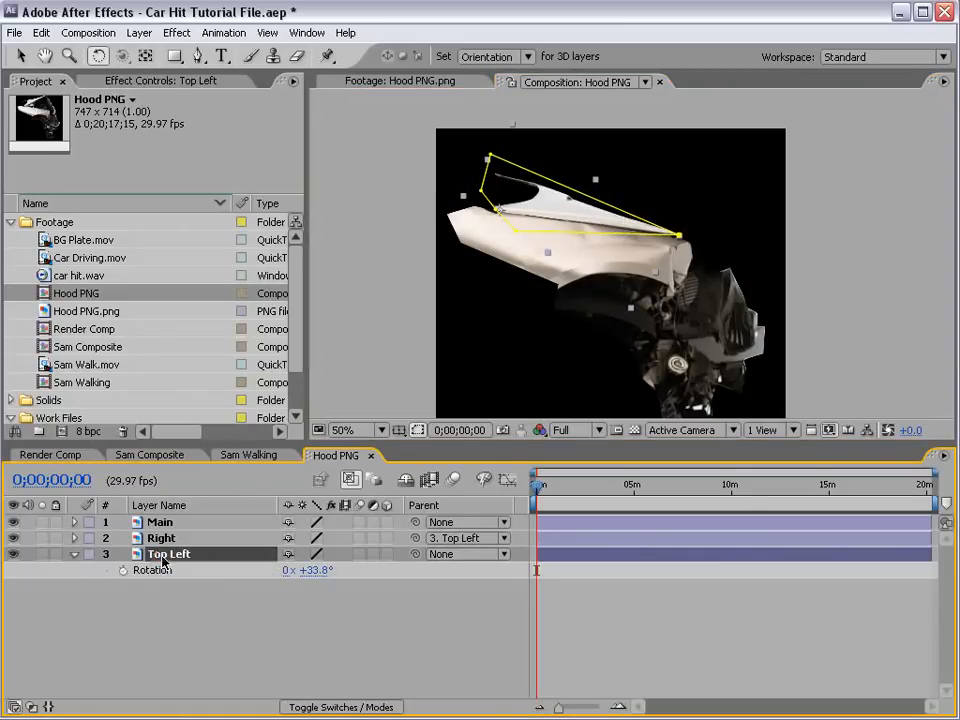
left_click(122, 570)
left_click(156, 538)
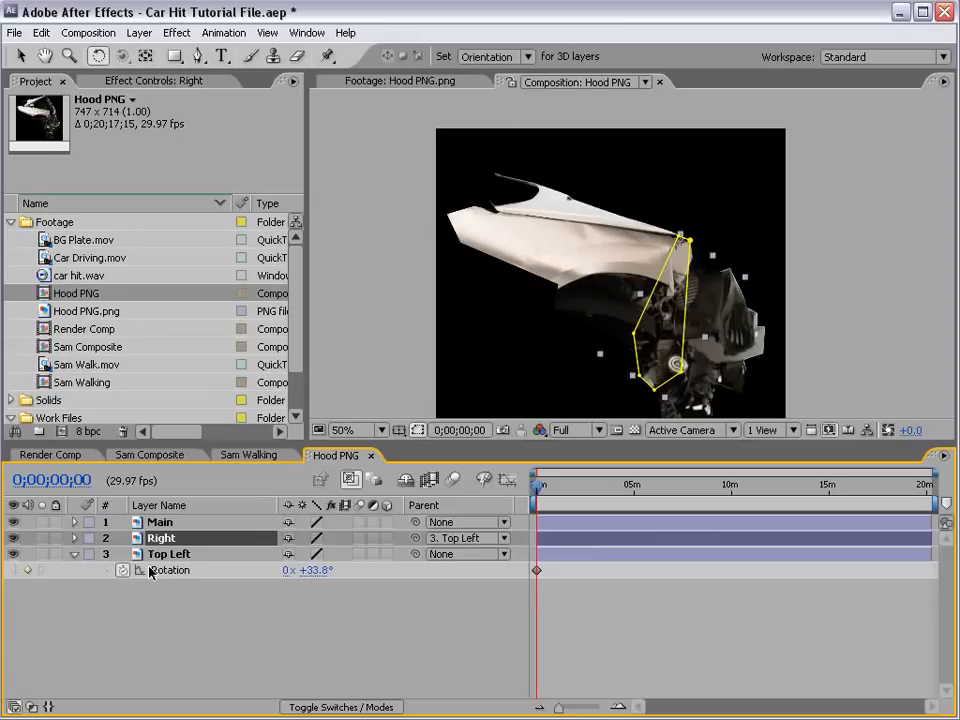
key("r")
left_click(122, 554)
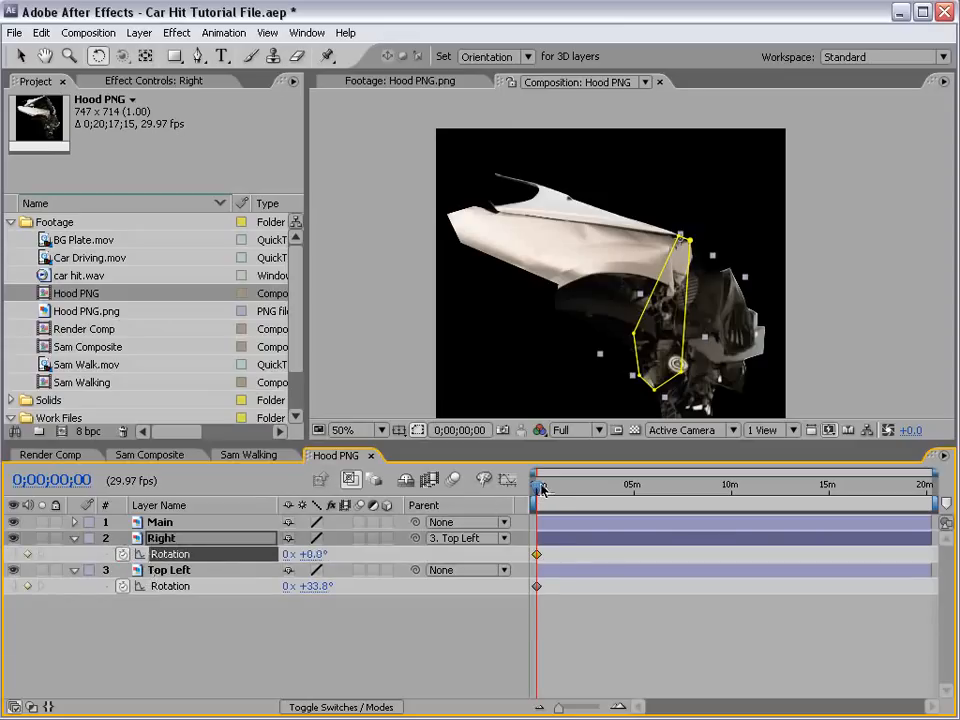
Set a Top Left rotation keyframe of 17.8° at 0;00;49;00
left_click_drag(543, 488, 551, 487)
left_click(320, 586)
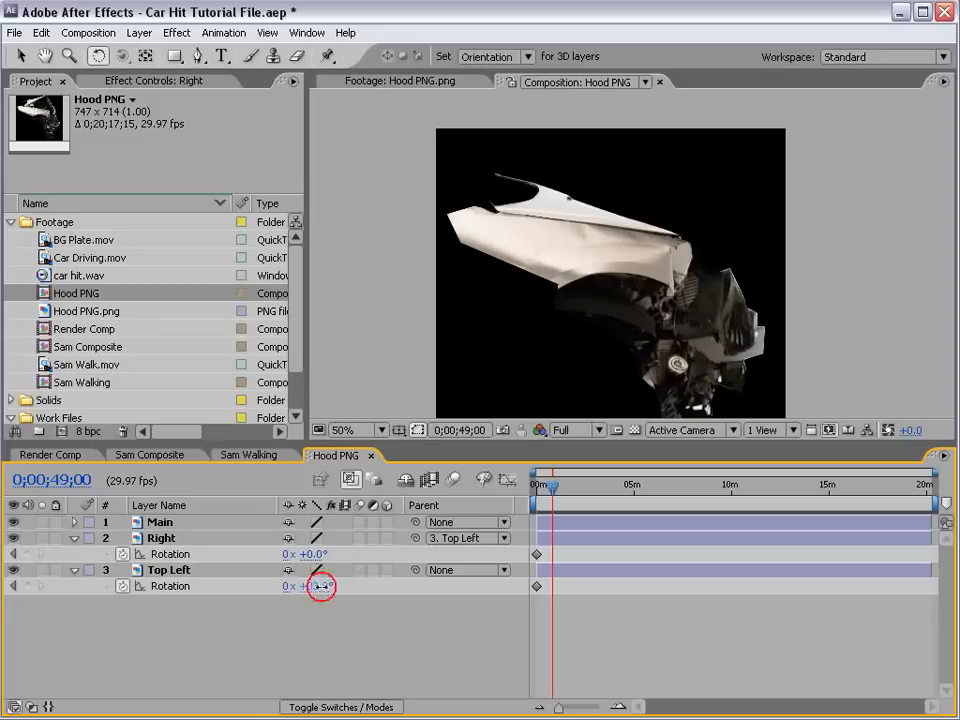
left_click_drag(320, 586, 295, 583)
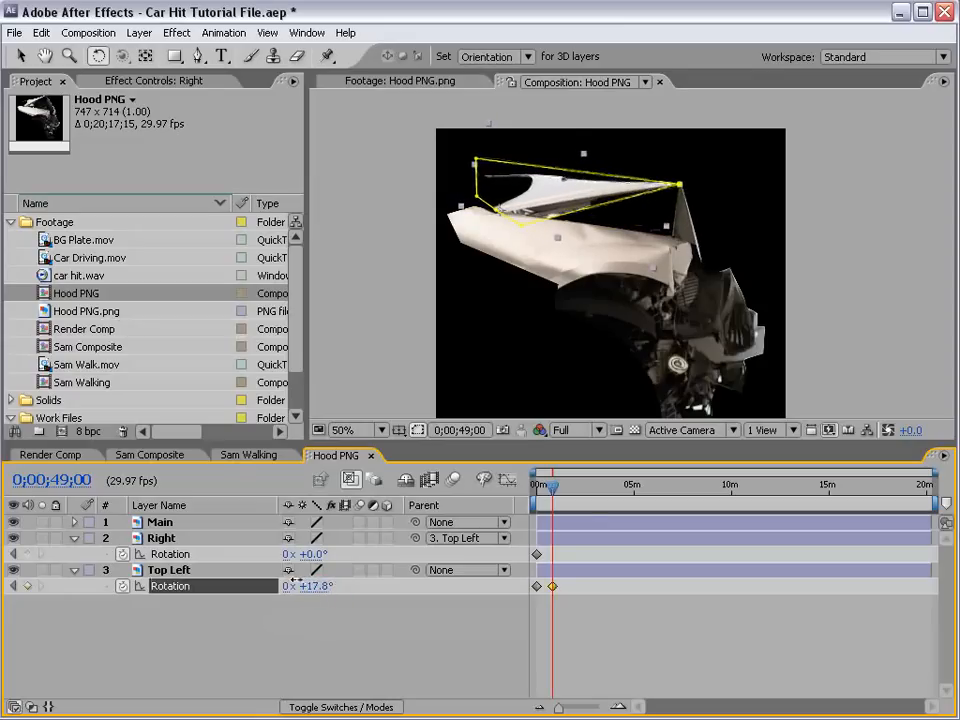
Keyframe the Right panel's rotation at about -75.2° on the first frame and about -30.9° at 0;00;43;07
left_click_drag(552, 486, 537, 487)
left_click(557, 541)
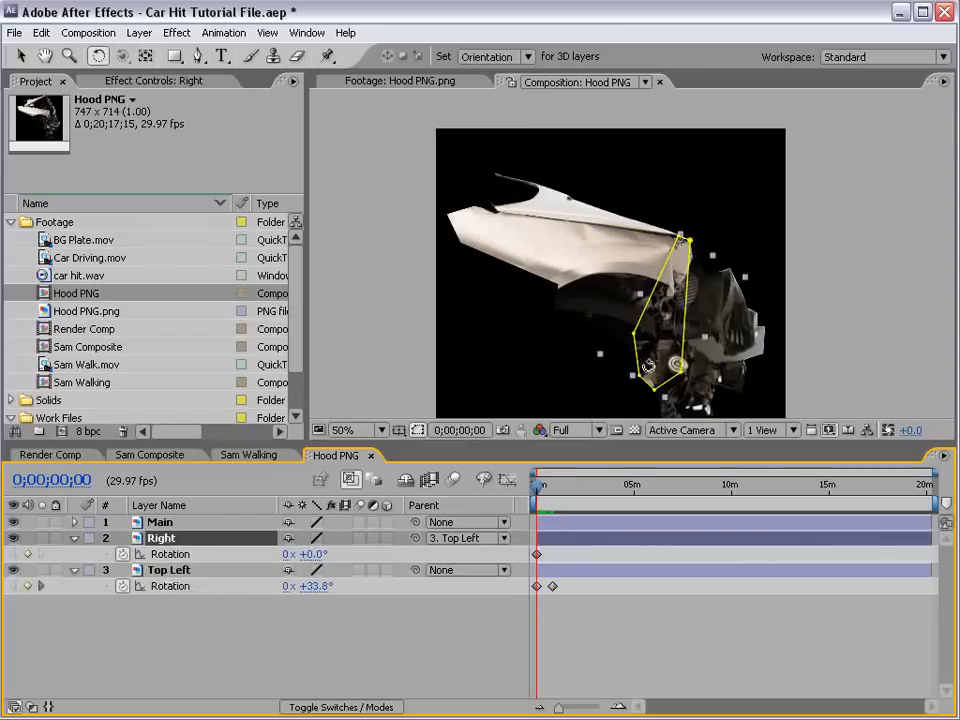
left_click_drag(648, 366, 792, 295)
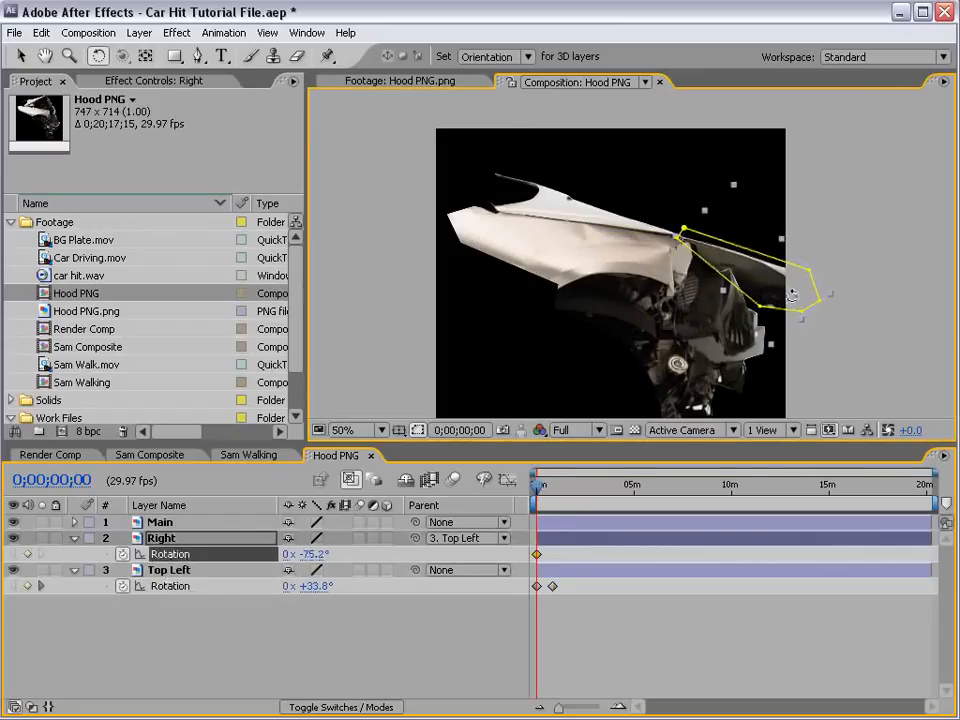
left_click_drag(538, 489, 551, 489)
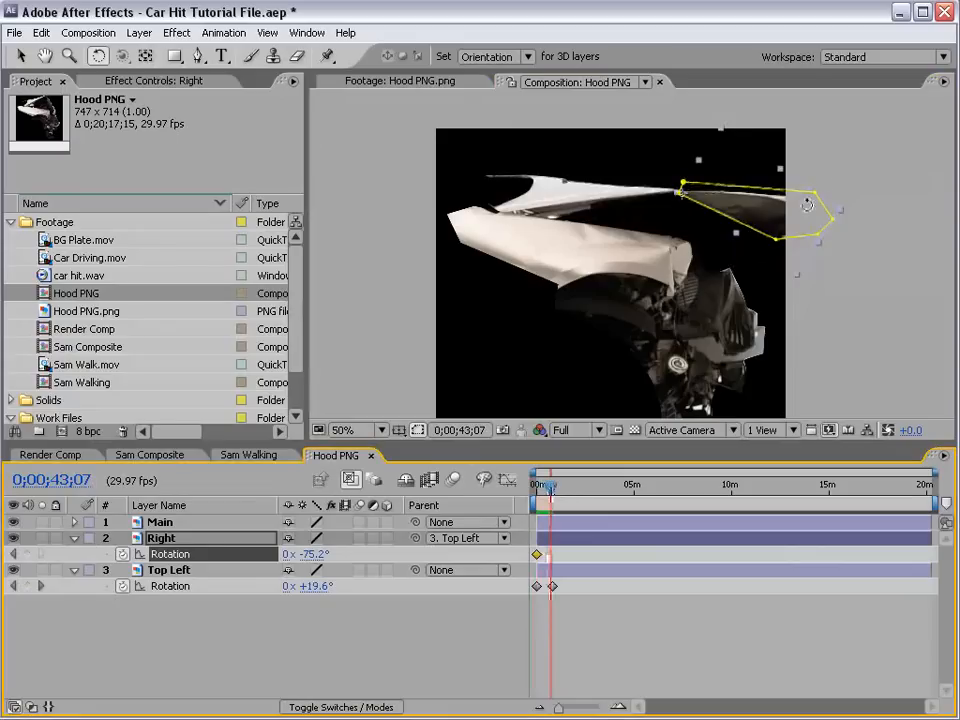
left_click_drag(800, 214, 733, 263)
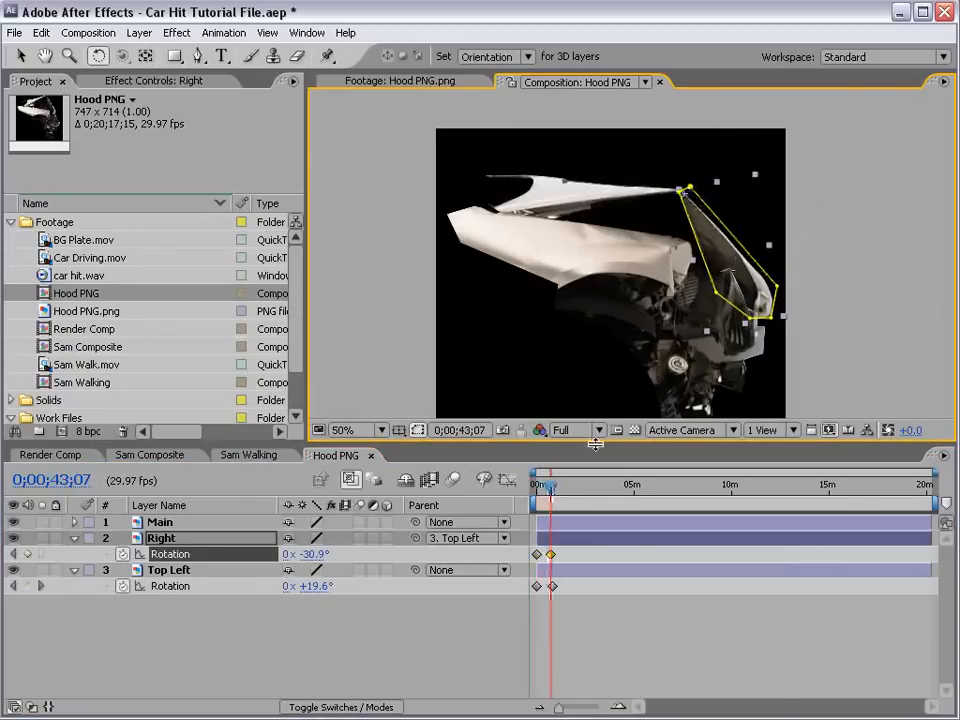
Align the Top Left layer's second rotation keyframe in time with the Right layer's second rotation keyframe
key("equal")
key("equal")
key("space")
left_click_drag(594, 588, 692, 596)
left_click_drag(556, 493, 590, 530)
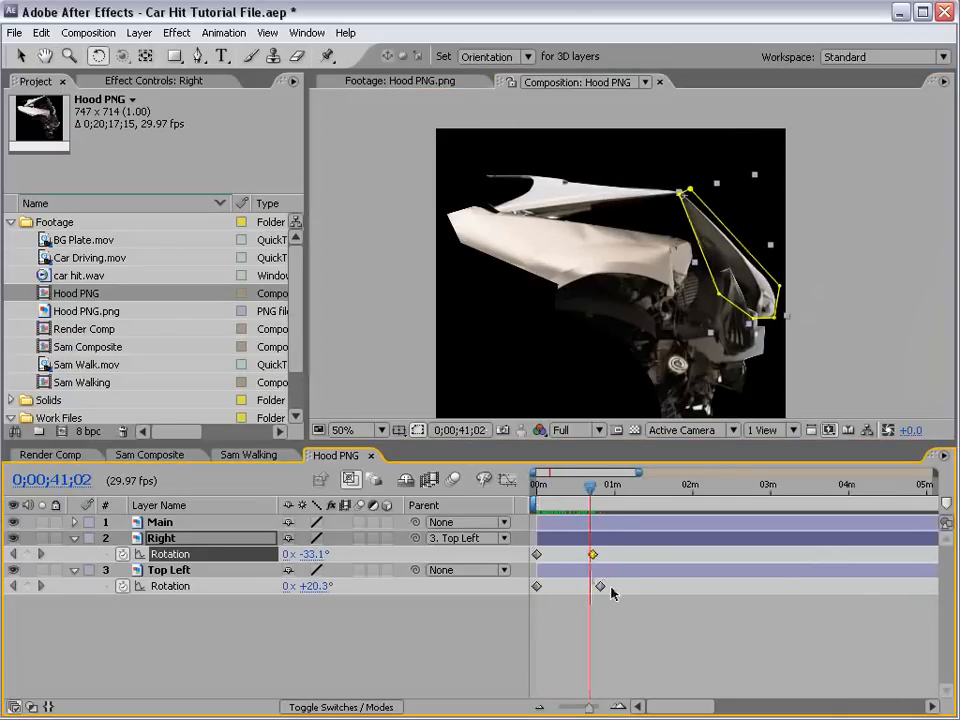
left_click_drag(601, 587, 579, 546)
left_click_drag(558, 489, 524, 493)
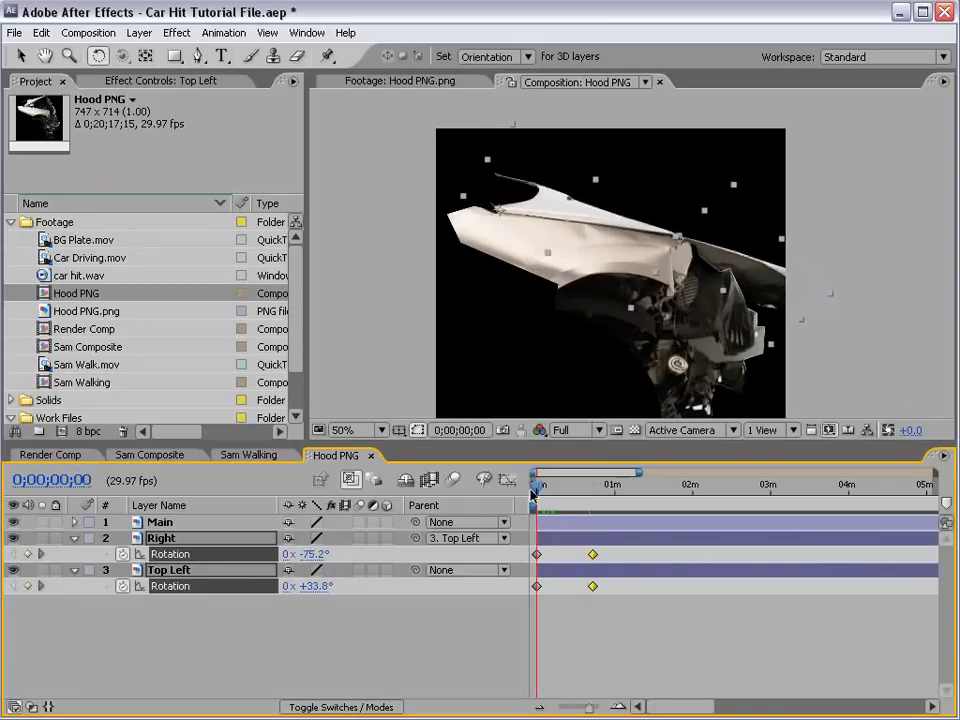
Move both hood panels' ending rotation keyframes to 0;00;00;04
key("space")
key("equal")
key("equal")
key("space")
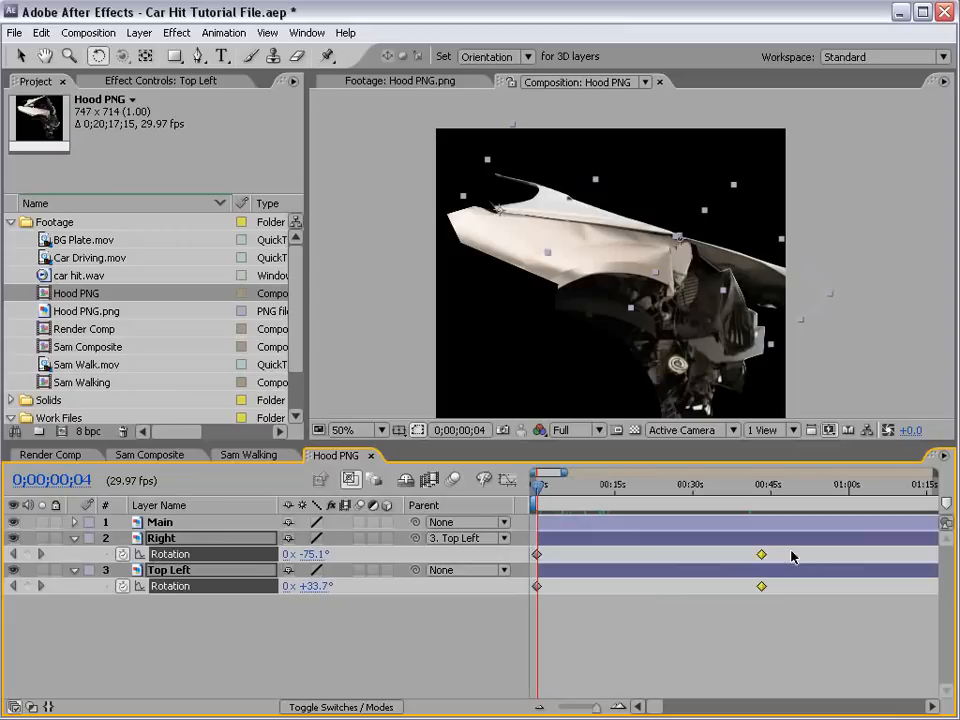
left_click_drag(758, 595, 850, 598)
key("equal")
key("equal")
key("equal")
key("equal")
key("equal")
key("space")
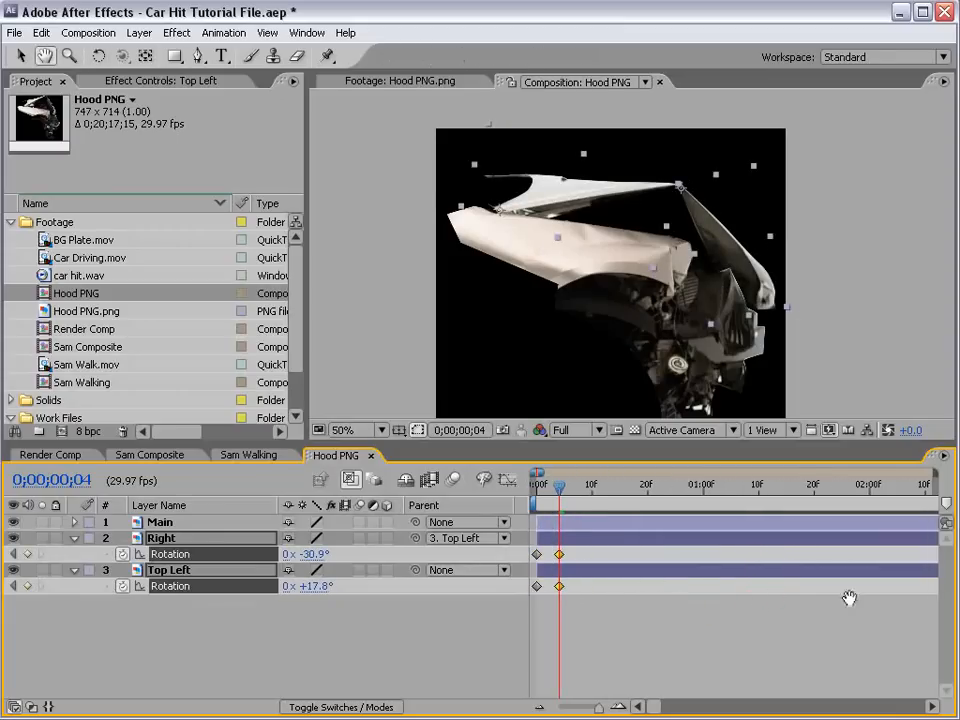
Shift both panels' rotation keyframes so the animation starts at frame 14 and ends at 0;00;00;18
mouse_move(548, 487)
left_mouse_down()
mouse_move(531, 487)
mouse_move(542, 487)
left_mouse_up()
left_click_drag(585, 551, 616, 590)
left_click_drag(611, 487, 637, 512)
Set the ending rotation at 0;00;00;18 to -11.9° for the Right panel and 9.8° for the Top Left panel
left_click(314, 601)
mouse_move(322, 586)
left_mouse_down()
mouse_move(322, 560)
mouse_move(318, 599)
mouse_move(332, 586)
left_mouse_up()
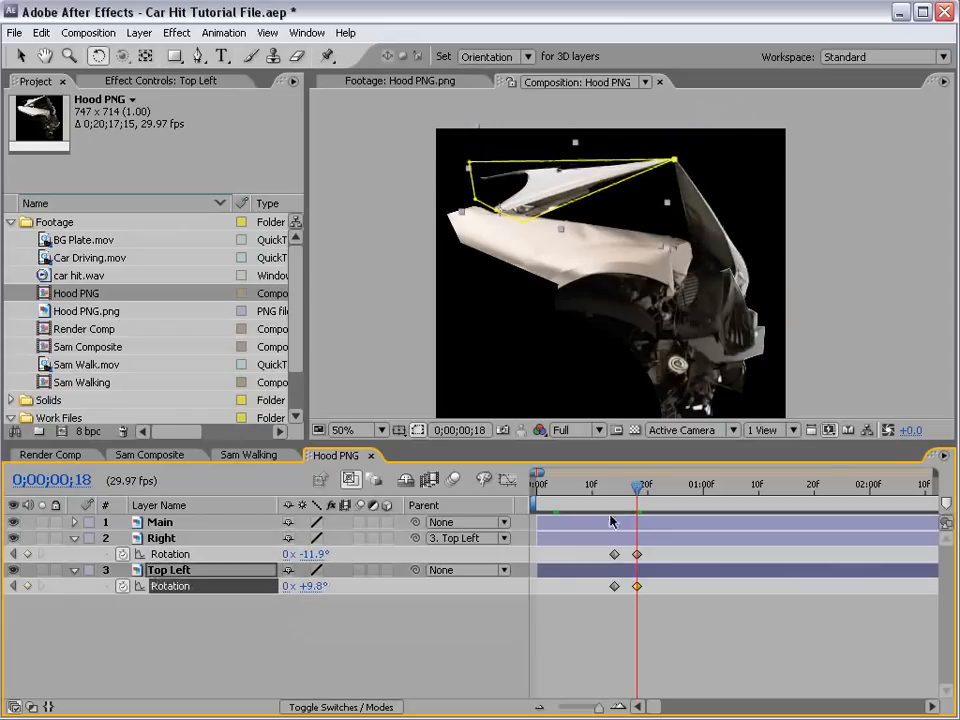
Enable motion blur on the Main, Right and Top Left layers and for the composition, viewing frame 17
left_click(628, 490)
mouse_move(628, 490)
left_mouse_down()
mouse_move(620, 490)
mouse_move(631, 500)
left_mouse_up()
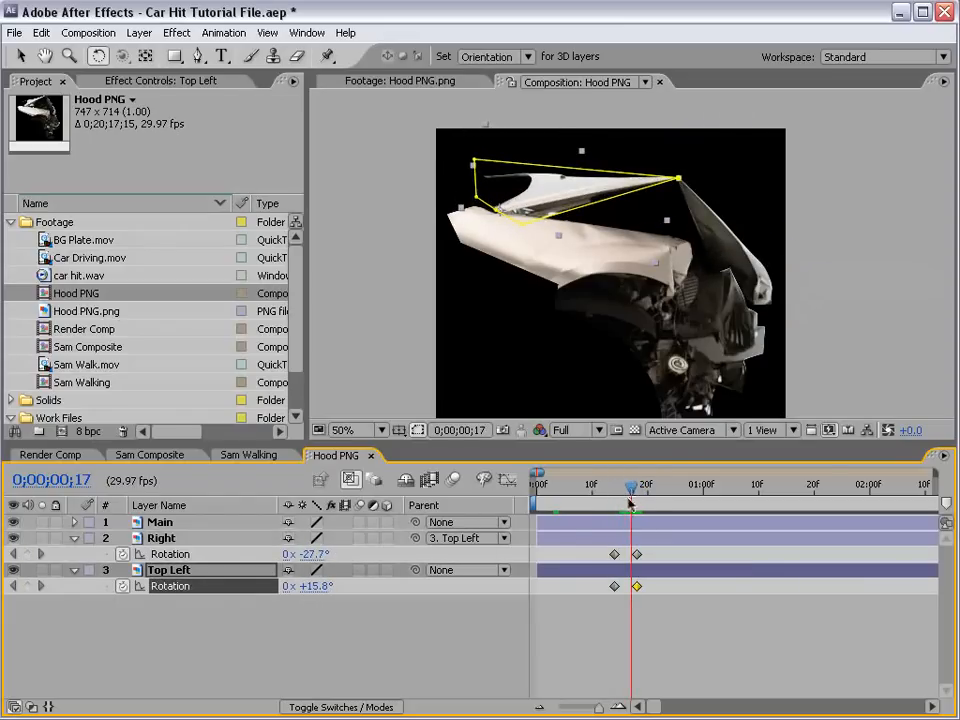
left_click_drag(360, 523, 366, 598)
left_click(453, 480)
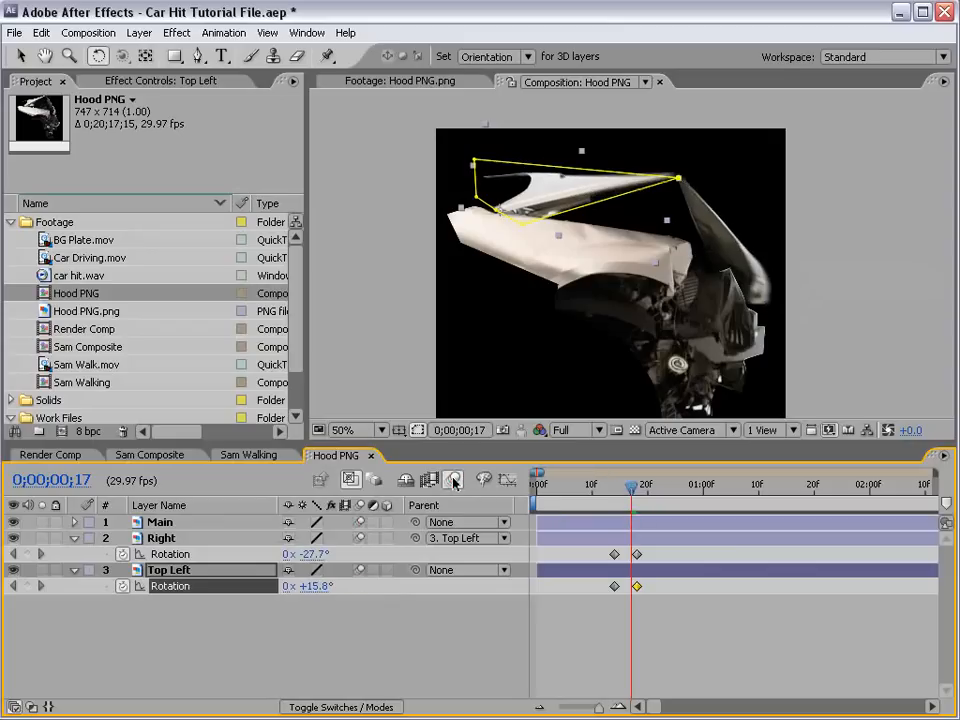
Move both ending rotation keyframes to 0;00;00;17 and show the composition's transparency grid
left_click(615, 556)
left_click_drag(628, 488, 626, 494)
left_click_drag(650, 552, 630, 587)
mouse_move(638, 494)
left_mouse_down()
mouse_move(607, 490)
mouse_move(631, 492)
left_mouse_up()
left_click(633, 430)
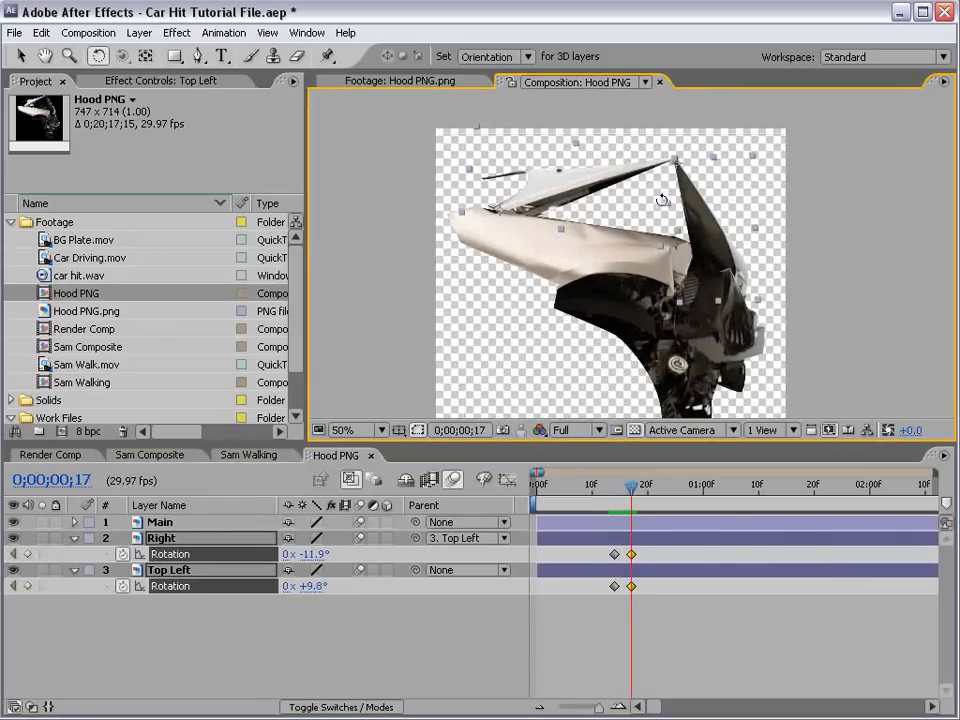
key("v")
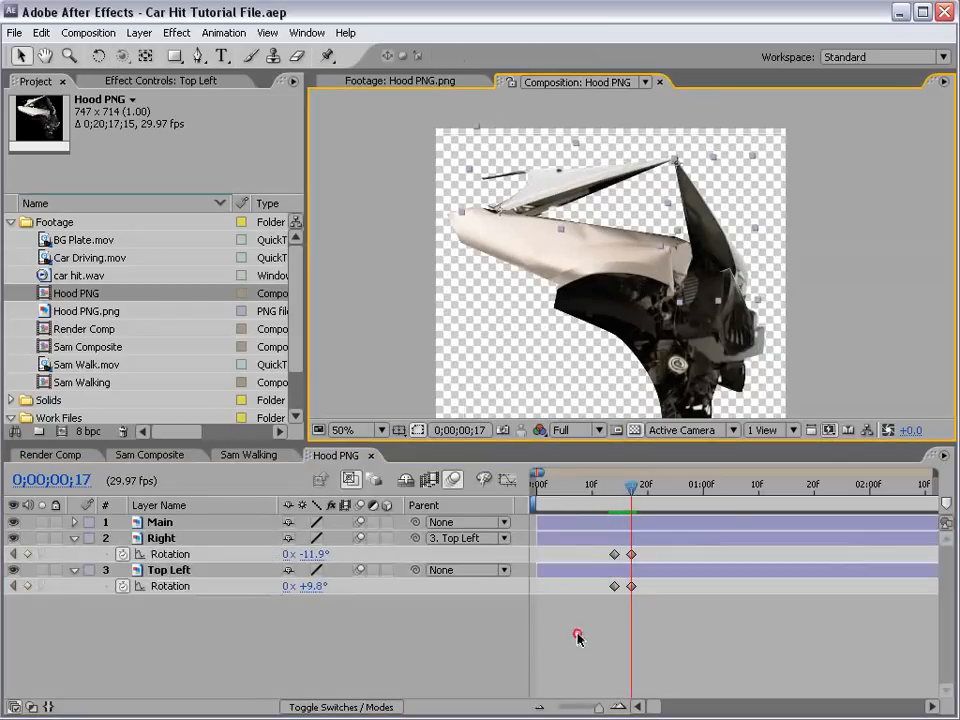
left_click(189, 578)
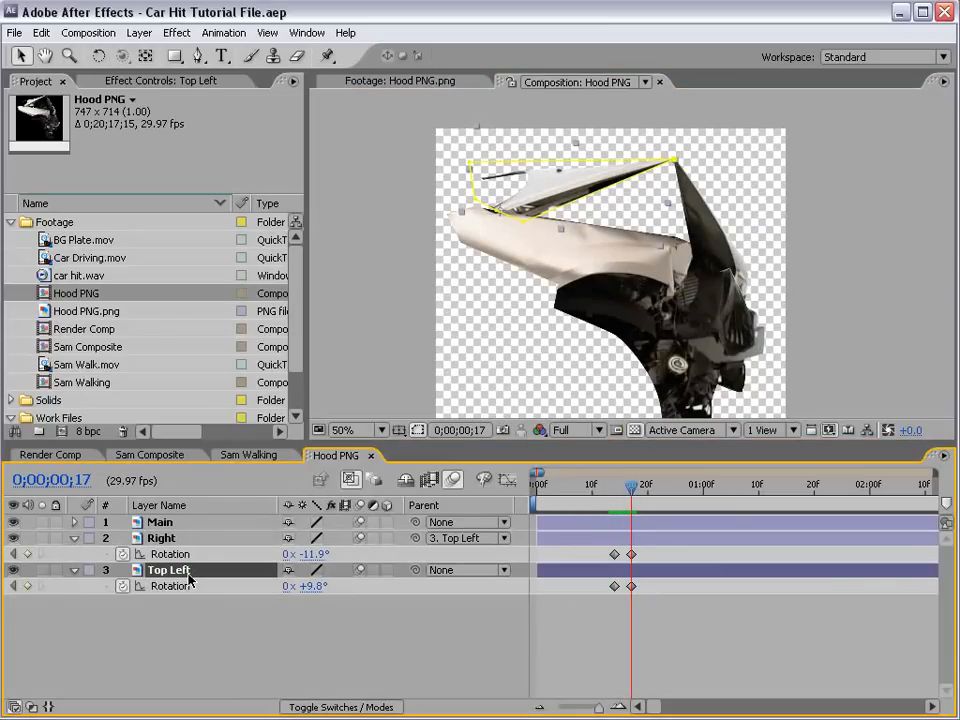
key("ctrl+d")
key("ctrl+z")
Duplicate the Main layer and delete the duplicate's mask
left_click(167, 521)
key("ctrl+d")
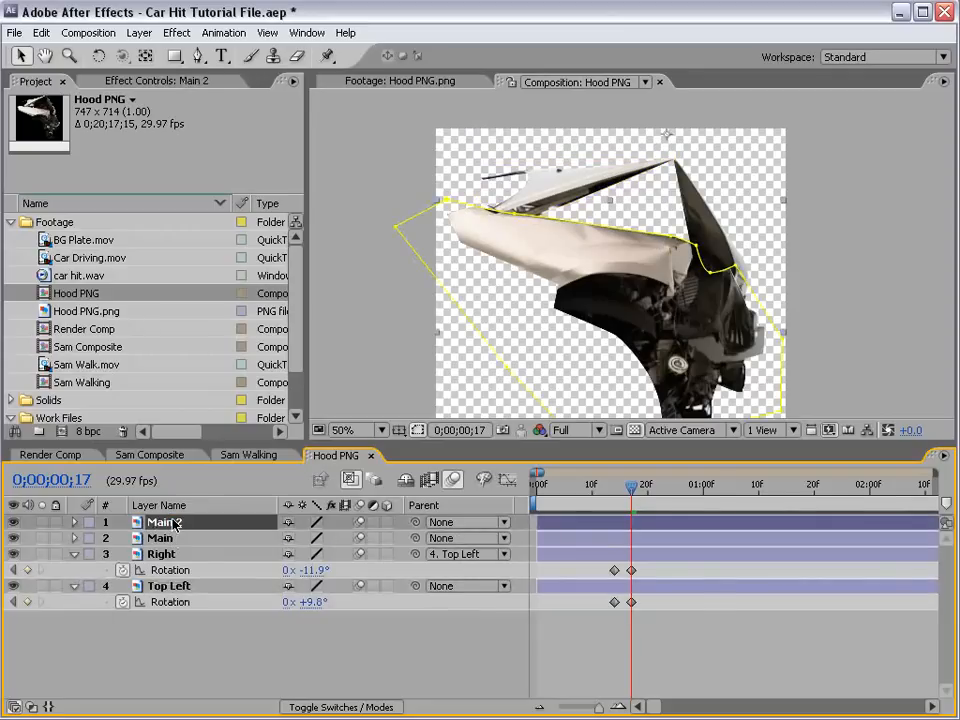
key("m")
left_click(148, 538)
key("Delete")
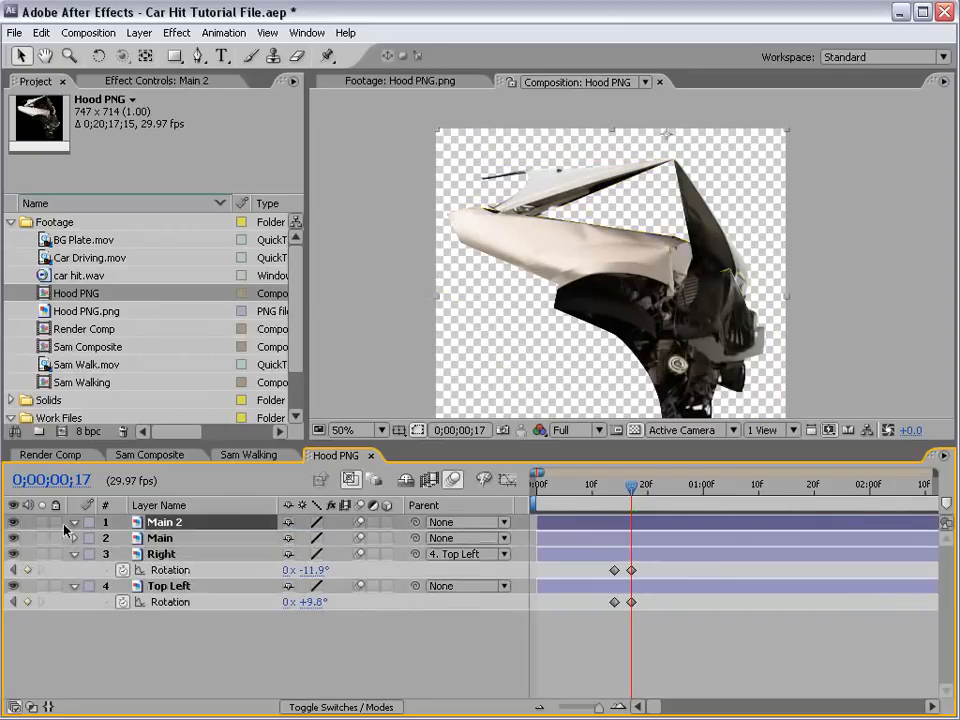
Solo the Main 2 layer and draw a closed Pen mask around the dark engine area beneath the raised hood panels
left_click(42, 522)
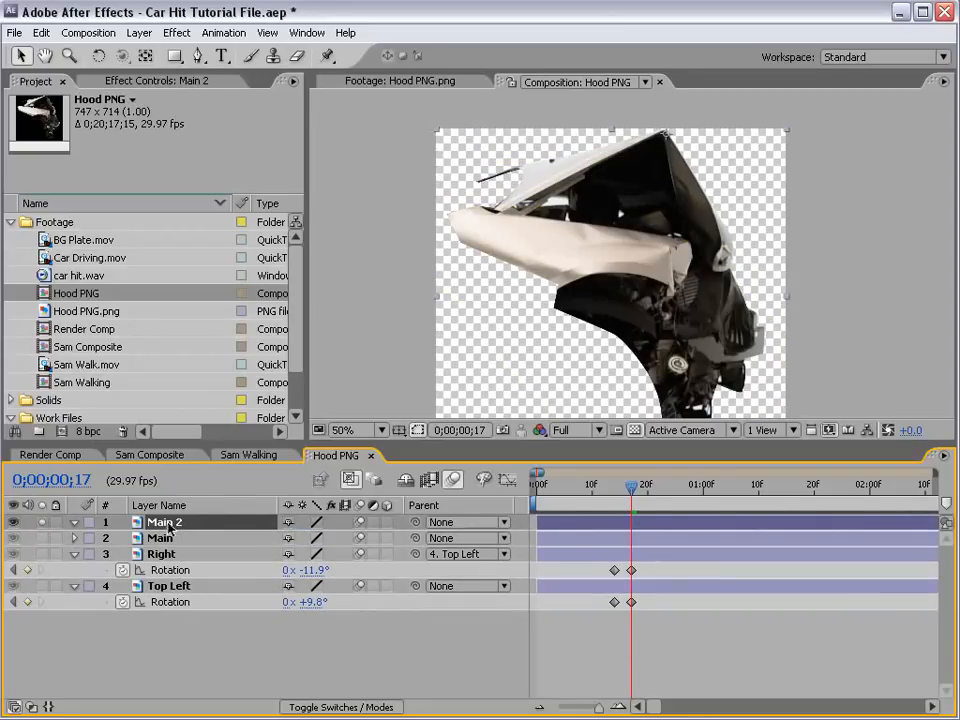
left_click(199, 57)
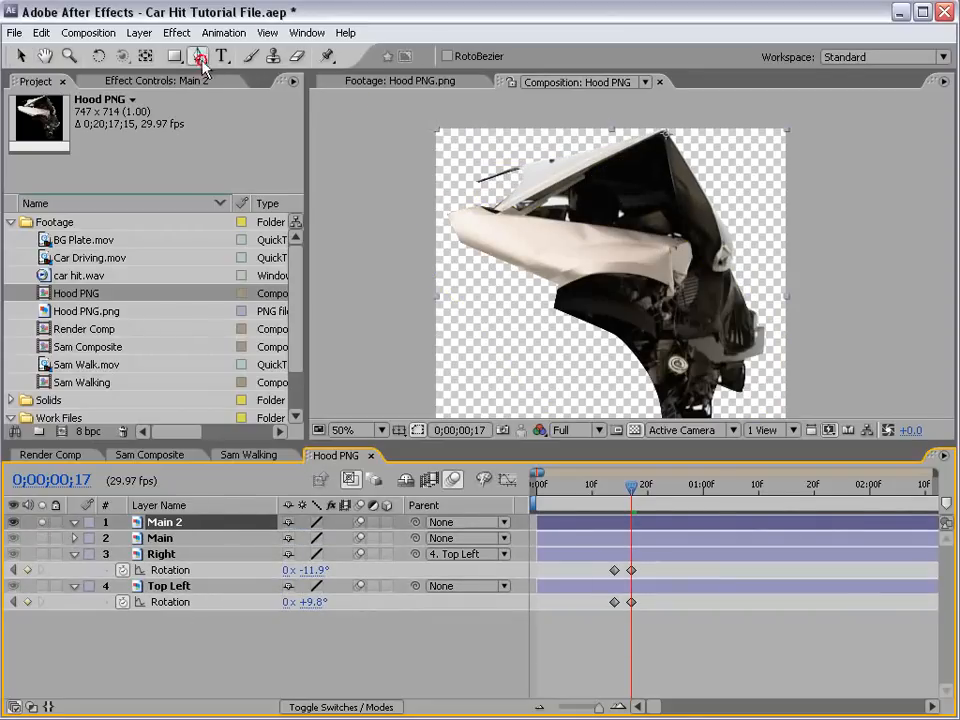
left_click(499, 217)
left_click(663, 131)
left_click(709, 244)
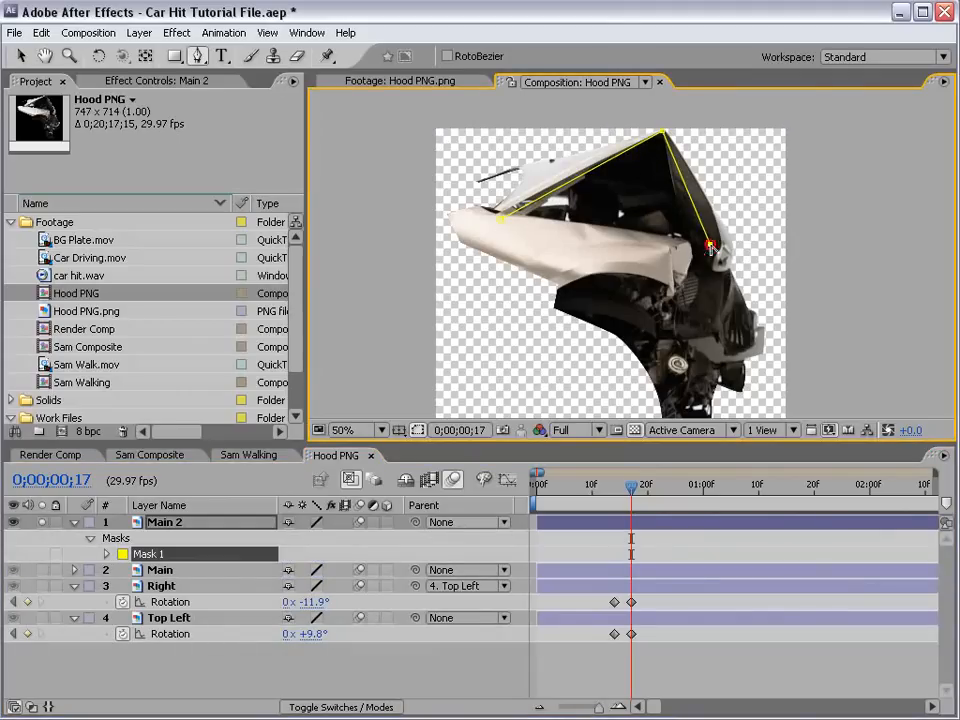
left_click(501, 219)
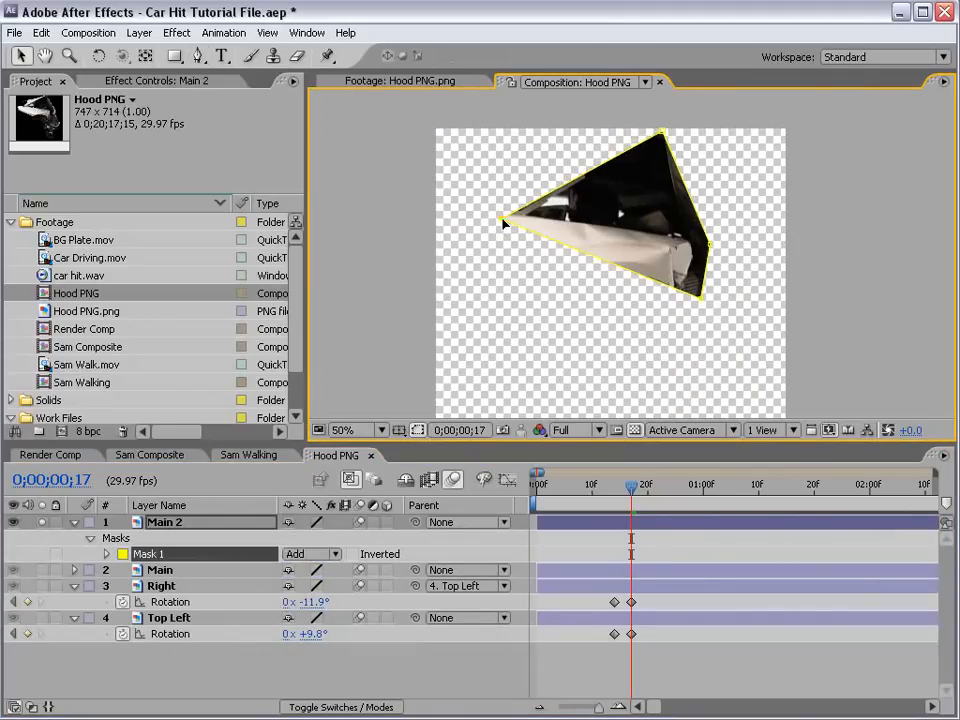
Collapse the Main 2 layer's mask properties and end its solo view, keeping the layer selected
left_click(74, 522)
left_click(41, 522)
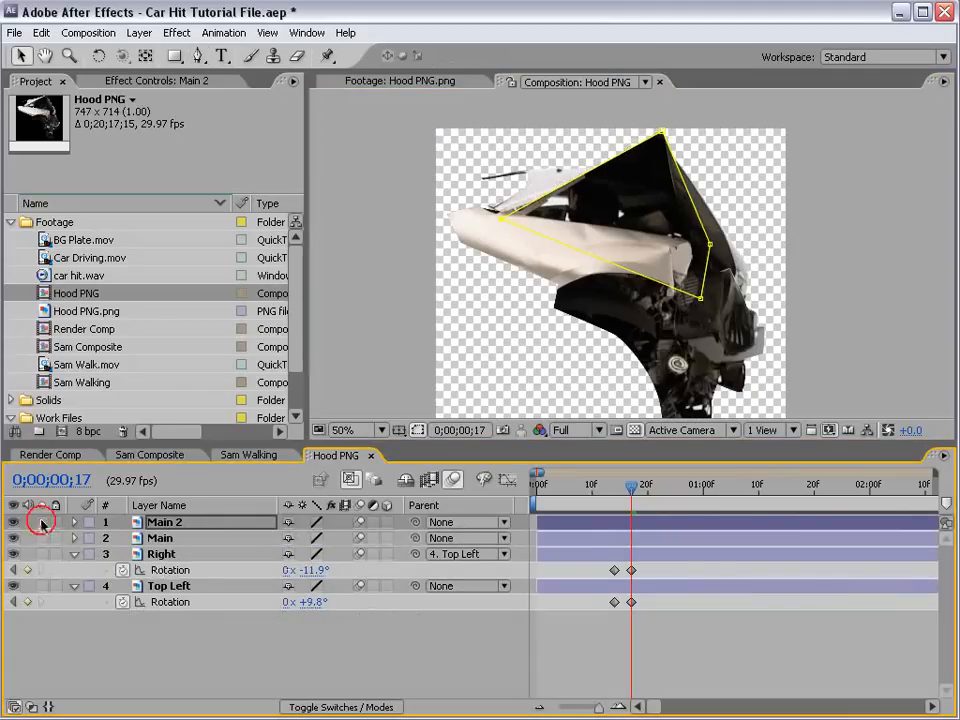
left_click(163, 522)
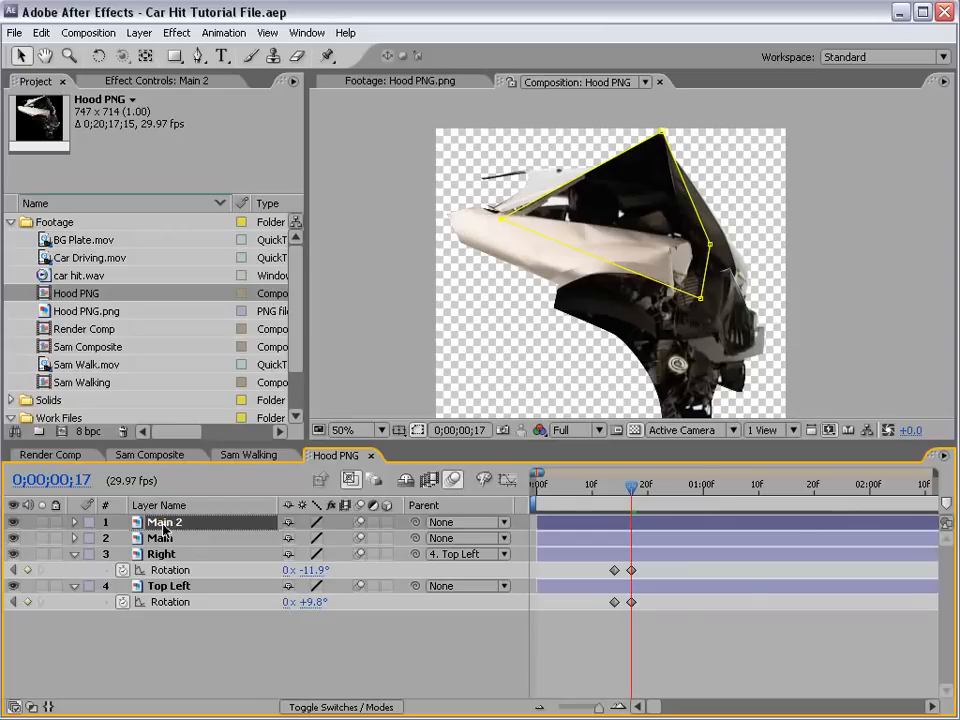
Move the Main 2 layer to the bottom of the layer stack and parent it to the Top Left layer
left_click_drag(163, 522, 180, 625)
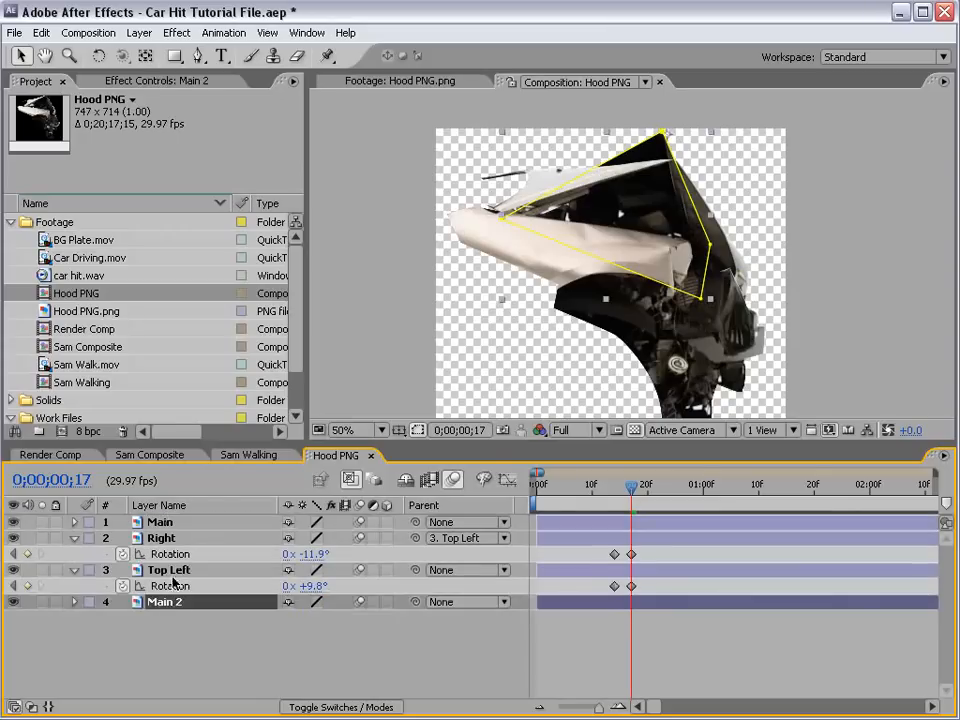
left_click(183, 584)
left_click_drag(415, 603, 175, 572)
left_click(395, 620)
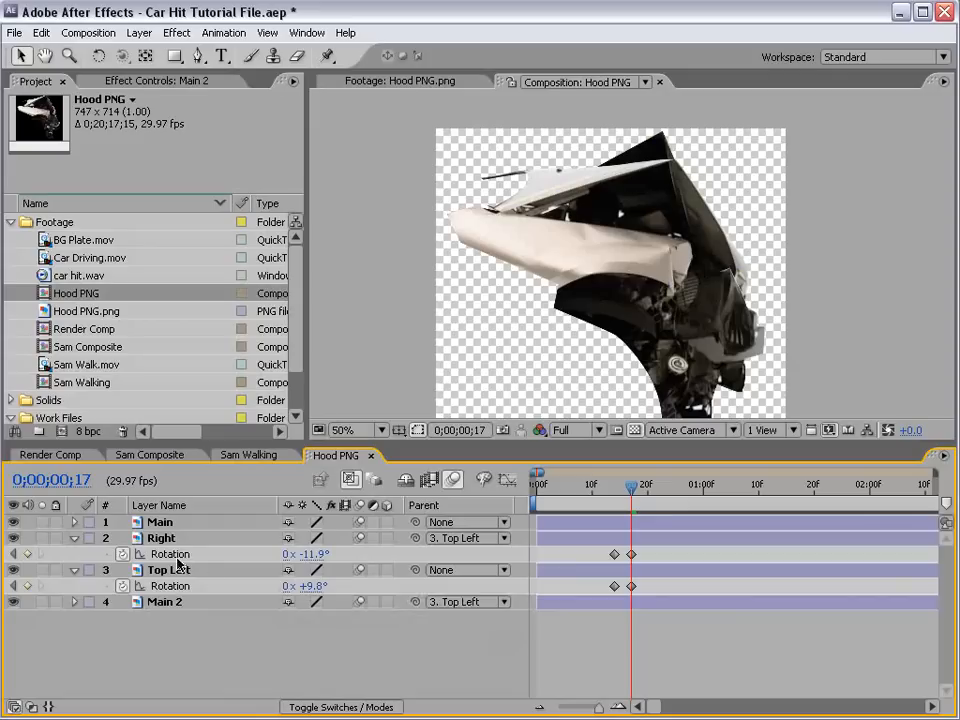
At 0;00;00;14, rotate the Main 2 layer clockwise so its upper edge tucks beneath the lowered hood panel
left_click_drag(628, 488, 613, 495)
left_click(615, 320)
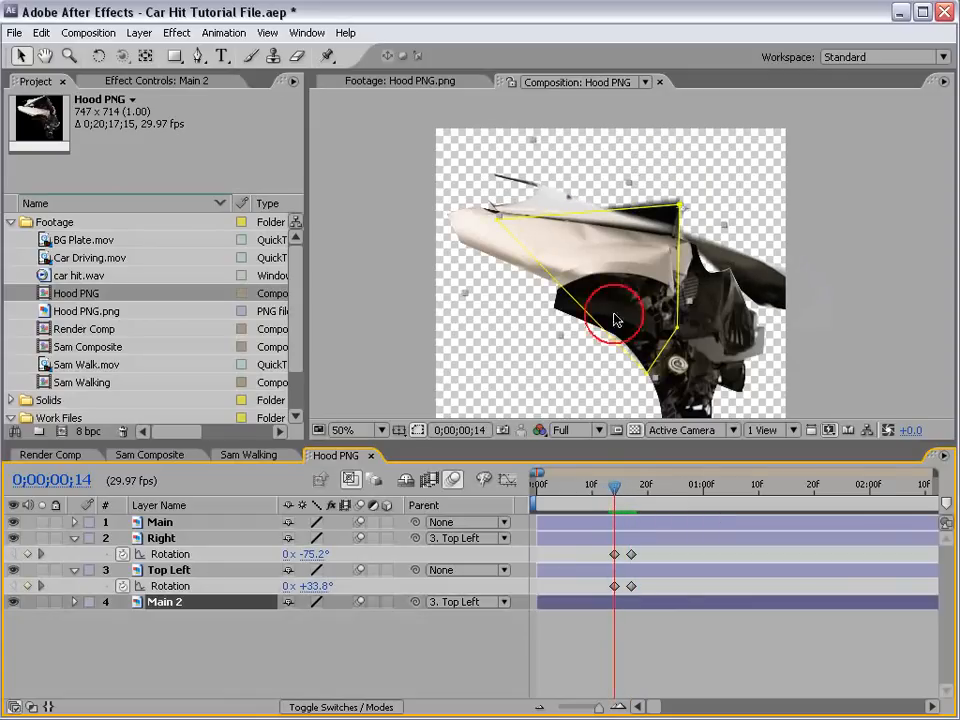
key("w")
mouse_move(664, 231)
left_mouse_down()
mouse_move(656, 221)
mouse_move(660, 241)
left_mouse_up()
key("v")
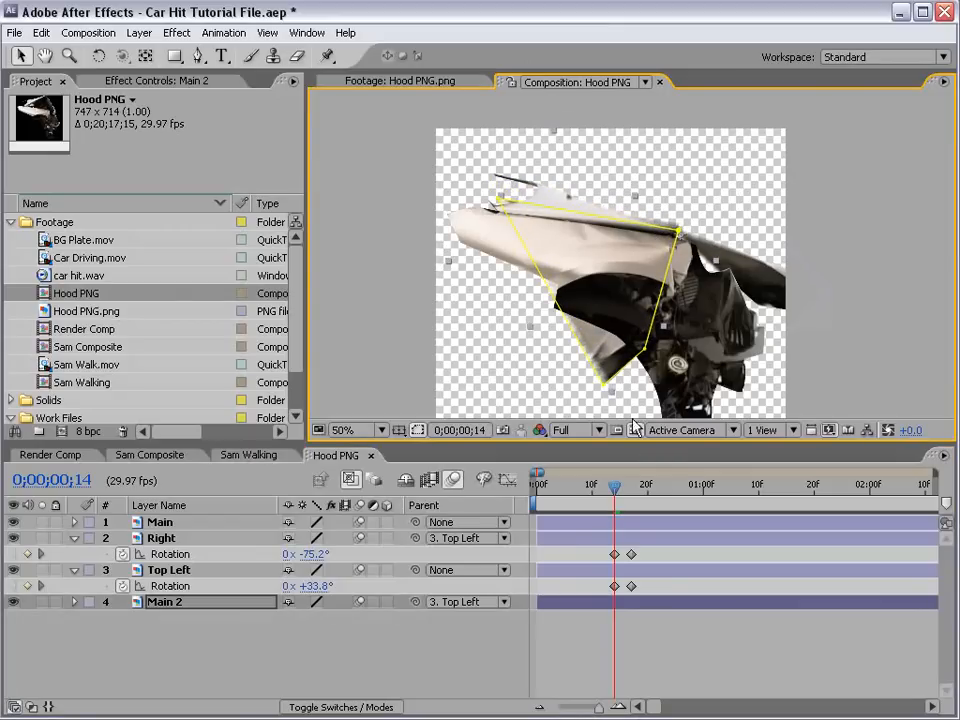
At 0;00;00;18, extend the Right layer's lower inner mask point inward to cover the gap beside the engine area
left_click_drag(615, 492, 638, 486)
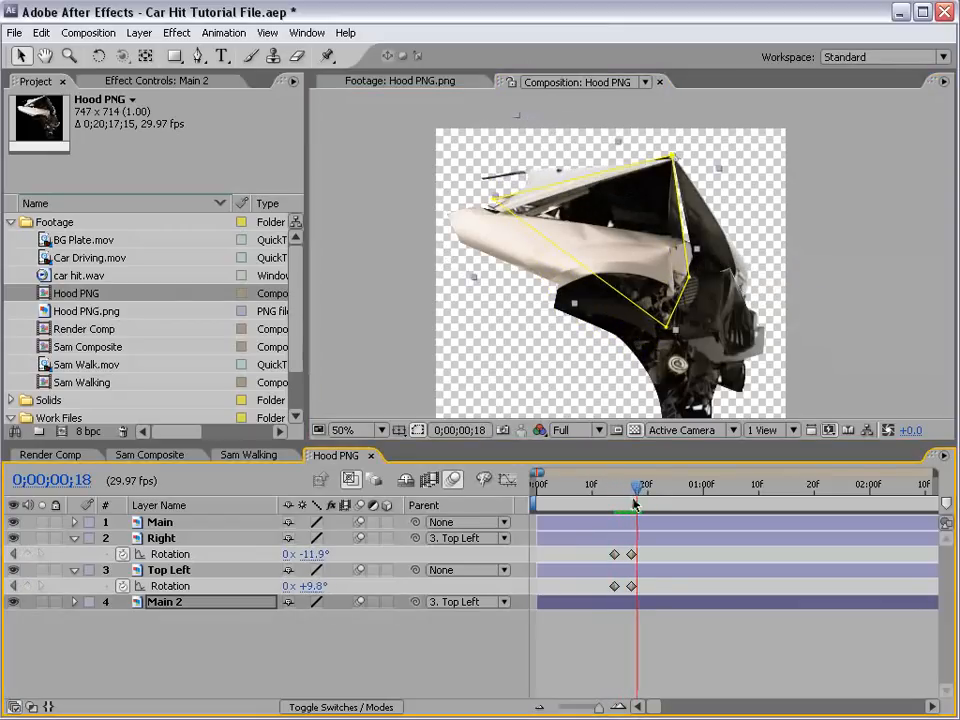
left_click(714, 242)
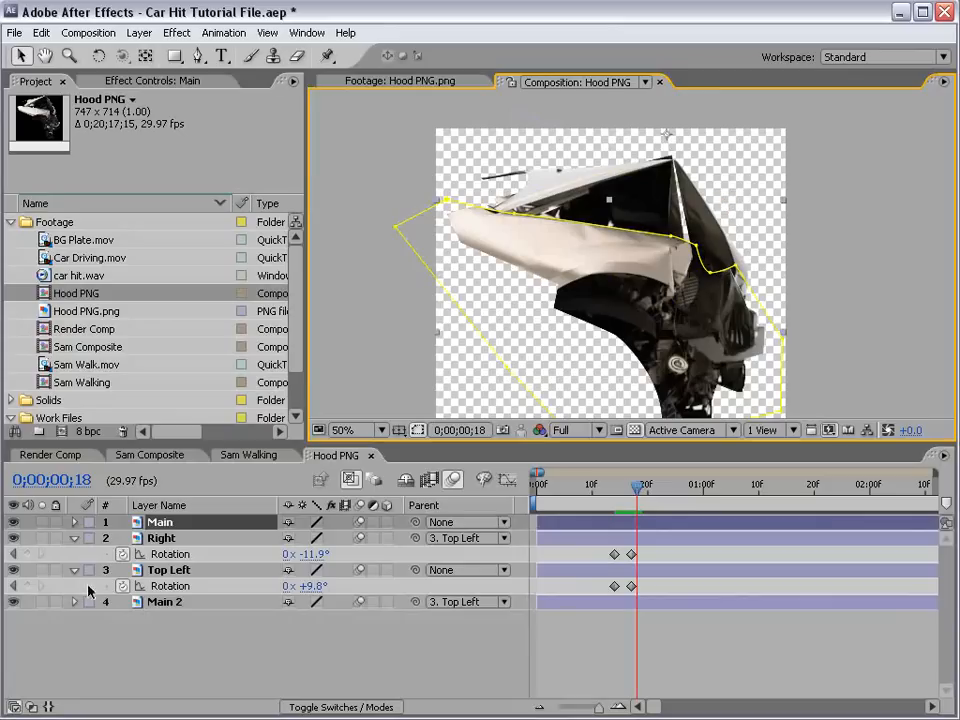
left_click(192, 538)
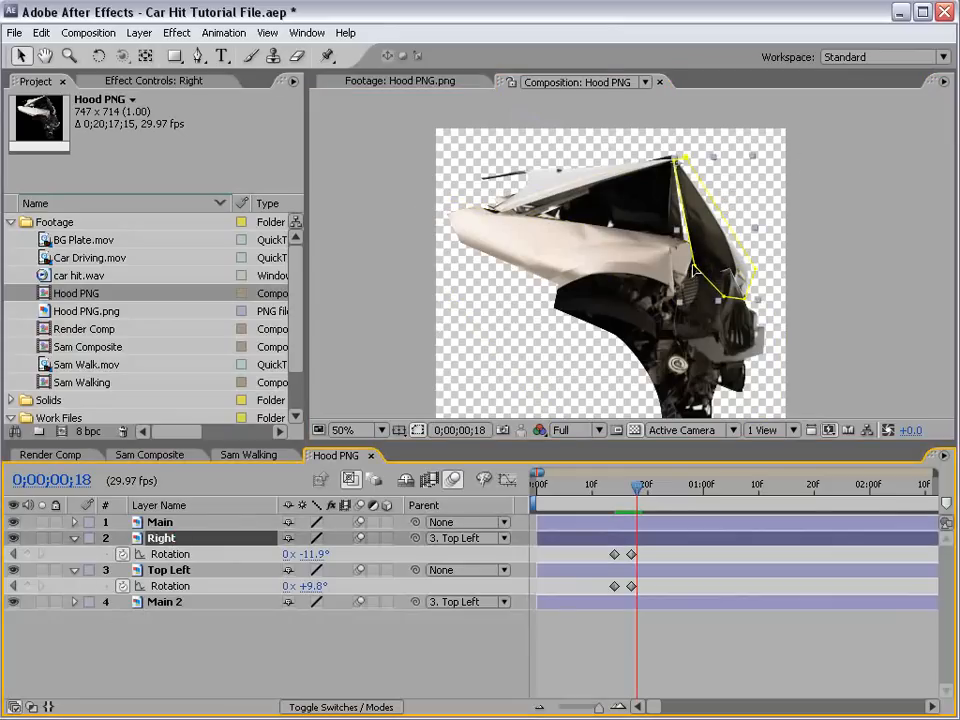
left_click_drag(694, 267, 662, 278)
mouse_move(610, 495)
left_mouse_down()
mouse_move(634, 496)
mouse_move(610, 503)
left_mouse_up()
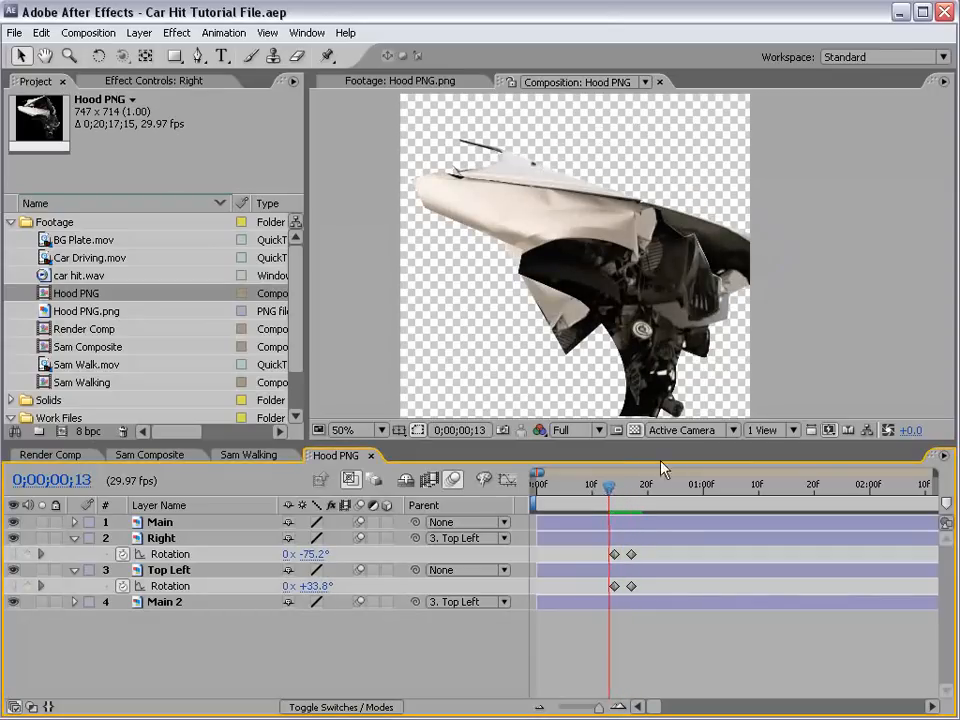
Turn off the transparency grid and review the hood's opening motion through 0;00;00;15
left_click(634, 430)
key("space")
left_click_drag(602, 317, 650, 286)
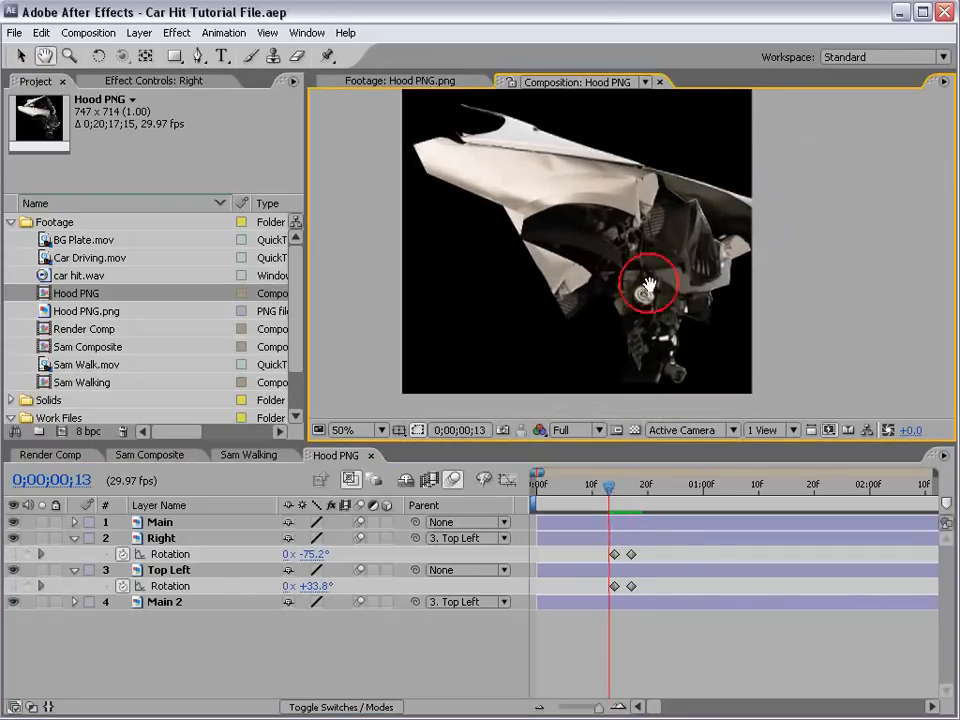
mouse_move(609, 488)
left_mouse_down()
mouse_move(634, 496)
mouse_move(615, 500)
mouse_move(636, 497)
mouse_move(600, 500)
mouse_move(598, 512)
mouse_move(620, 505)
left_mouse_up()
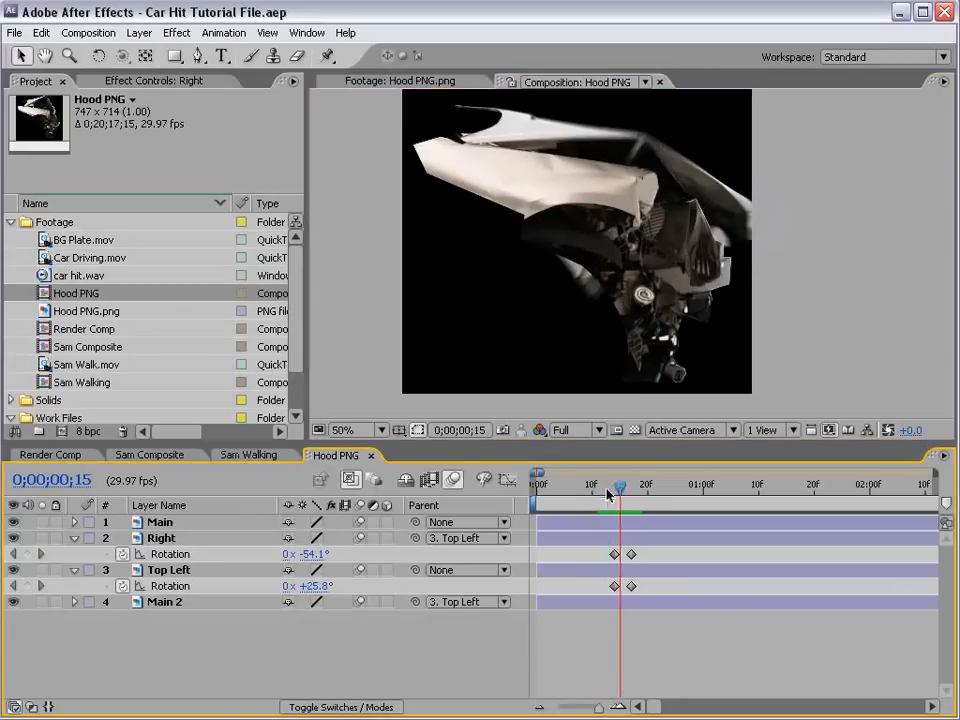
Close the Hood PNG composition, add it as the Render Comp's top layer, and scale it down to roughly match the truck's front
left_click(370, 457)
key("space")
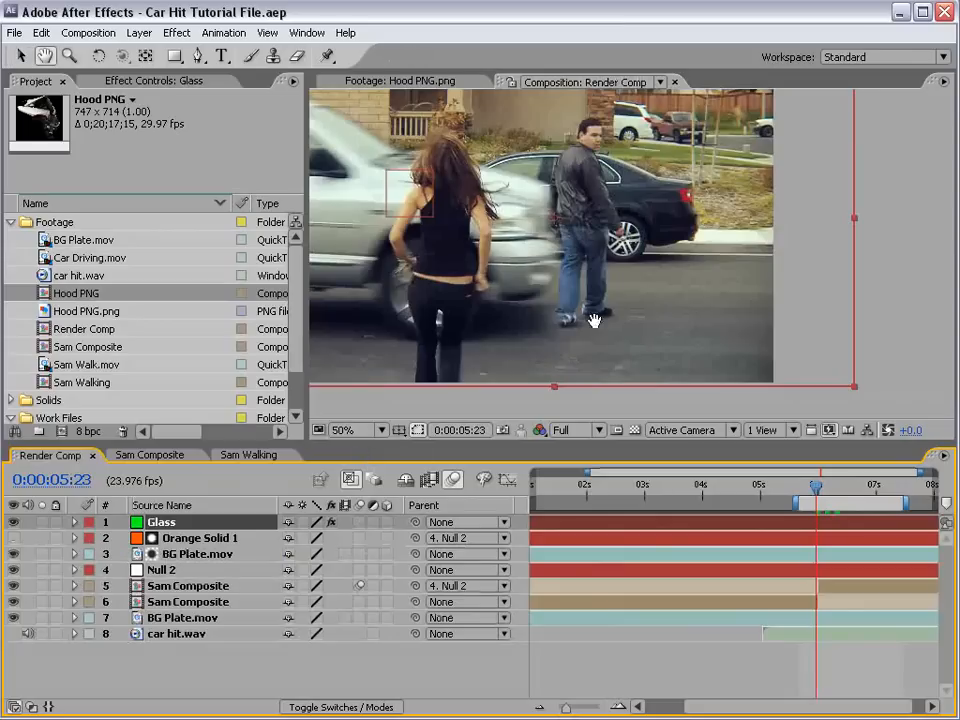
left_click_drag(594, 317, 694, 318)
left_click_drag(70, 293, 656, 205)
key("comma")
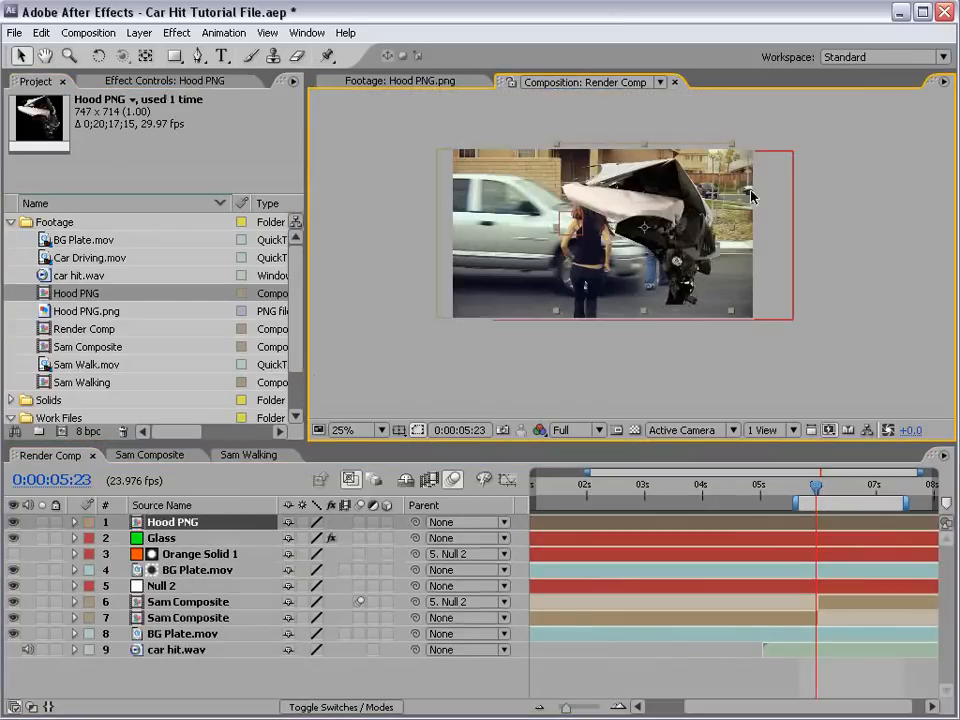
key("period")
key("period")
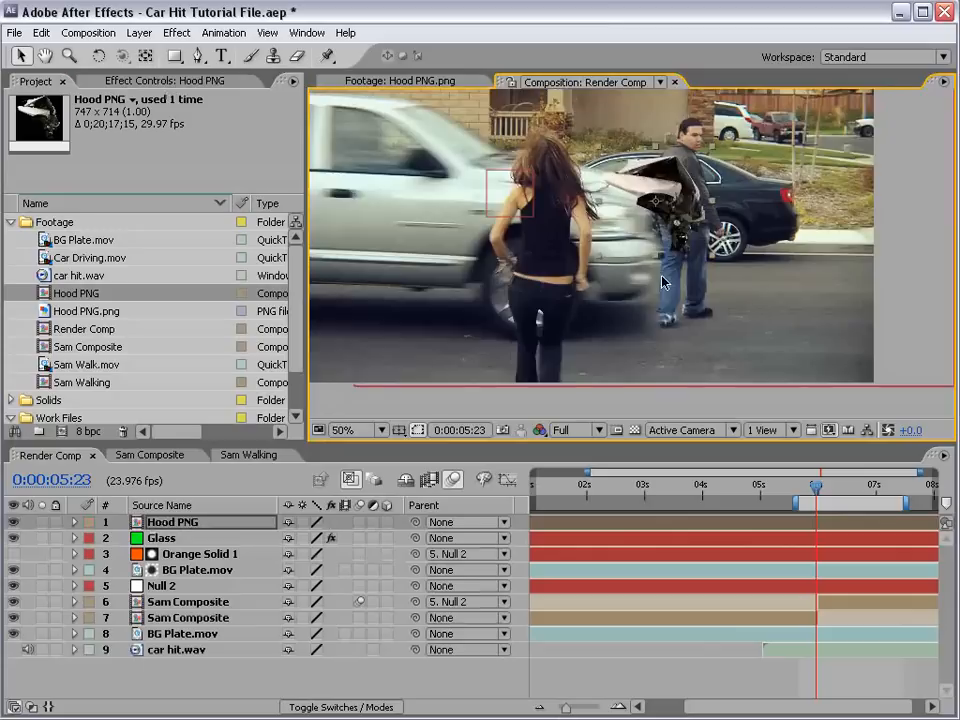
Position the Hood PNG layer over the front end of the truck at 0:00:05:23
key("space")
left_click_drag(755, 131, 765, 302)
left_click_drag(708, 283, 644, 290)
key("space")
left_click_drag(708, 308, 714, 191)
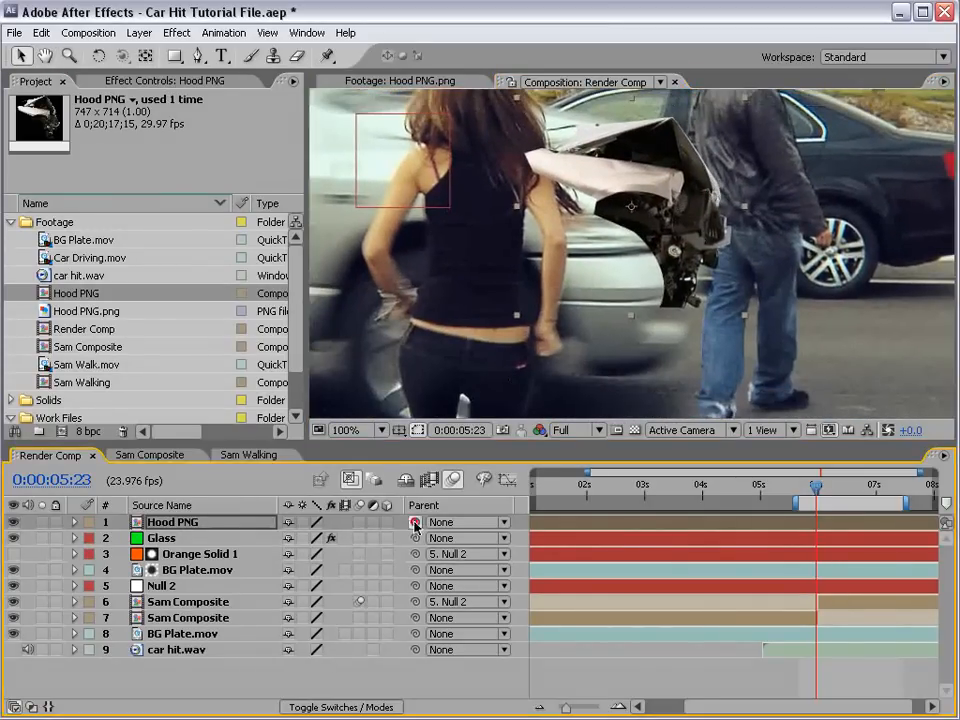
Parent the Hood PNG layer to Null 2, save the project, and enable the hood layer's motion blur
left_click_drag(414, 521, 166, 588)
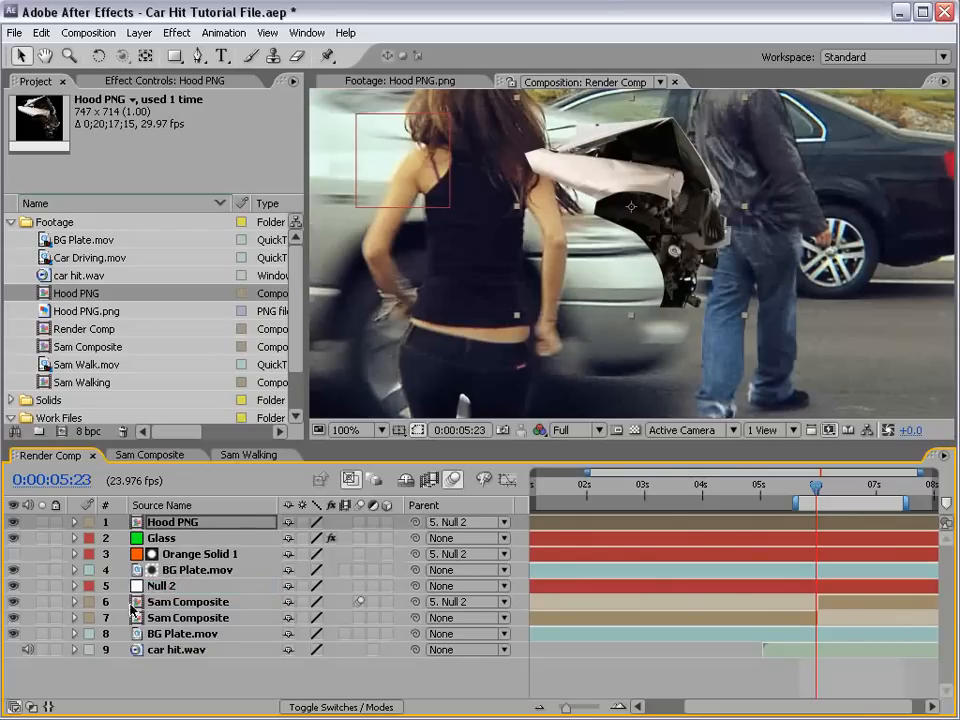
left_click(166, 588)
key("space")
left_click_drag(753, 210, 753, 236)
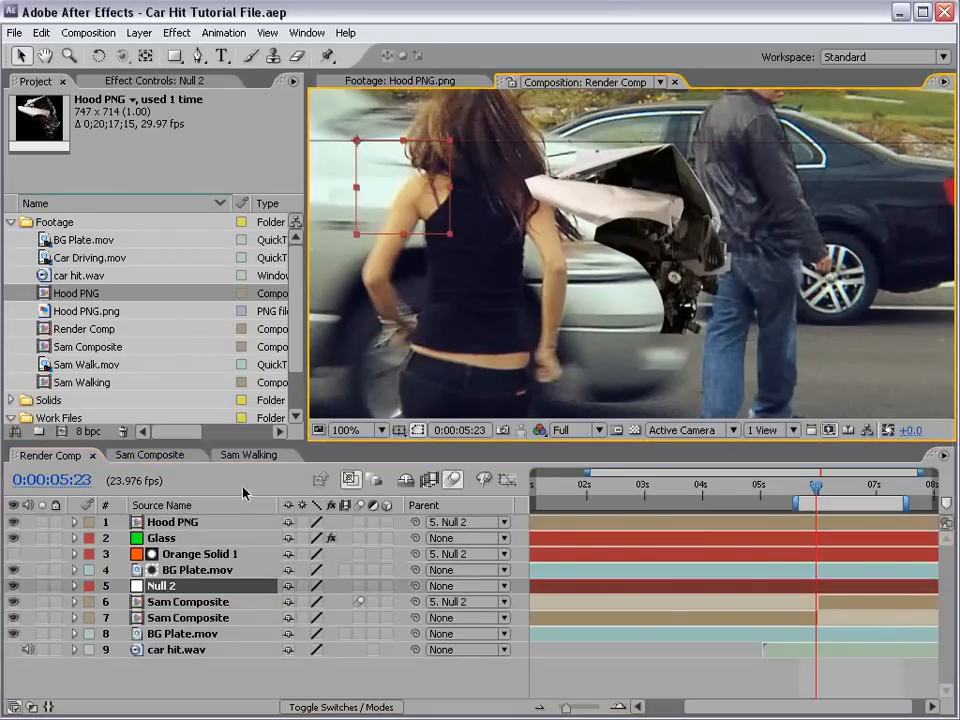
left_click(190, 521)
left_click(360, 521)
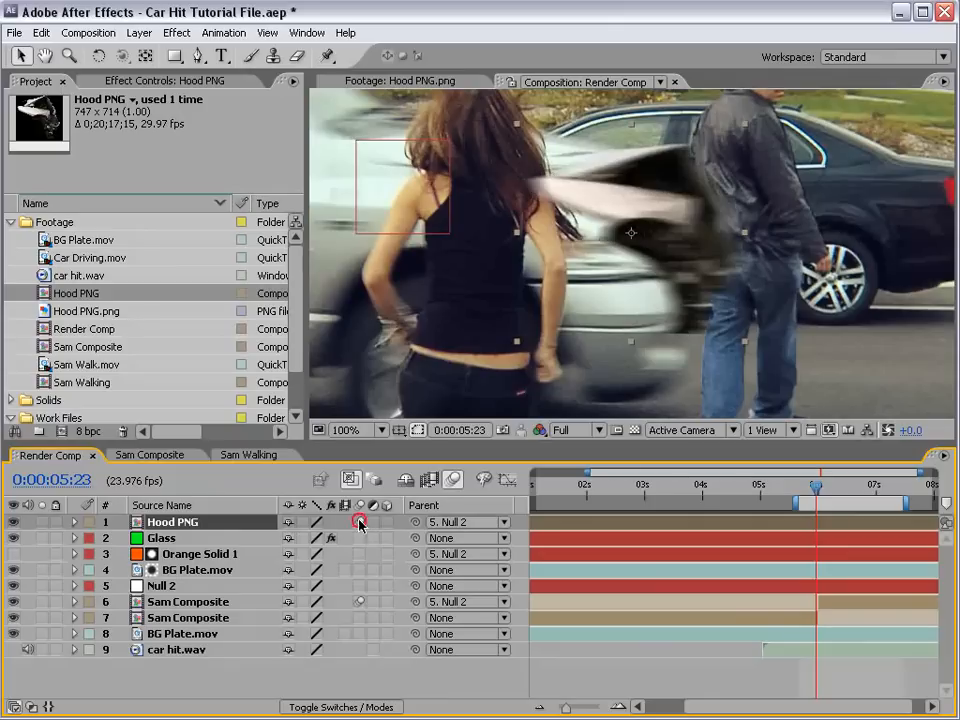
Apply the Curves effect to the Hood PNG layer and pull down the Red channel's shadows
left_click(177, 32)
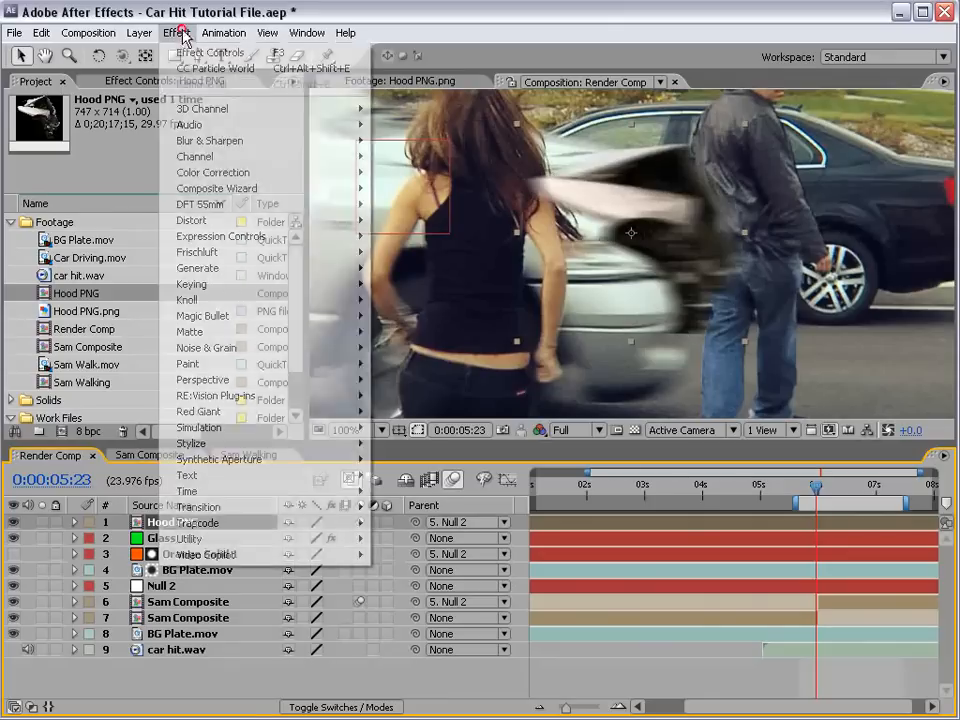
mouse_move(340, 172)
left_click(400, 411)
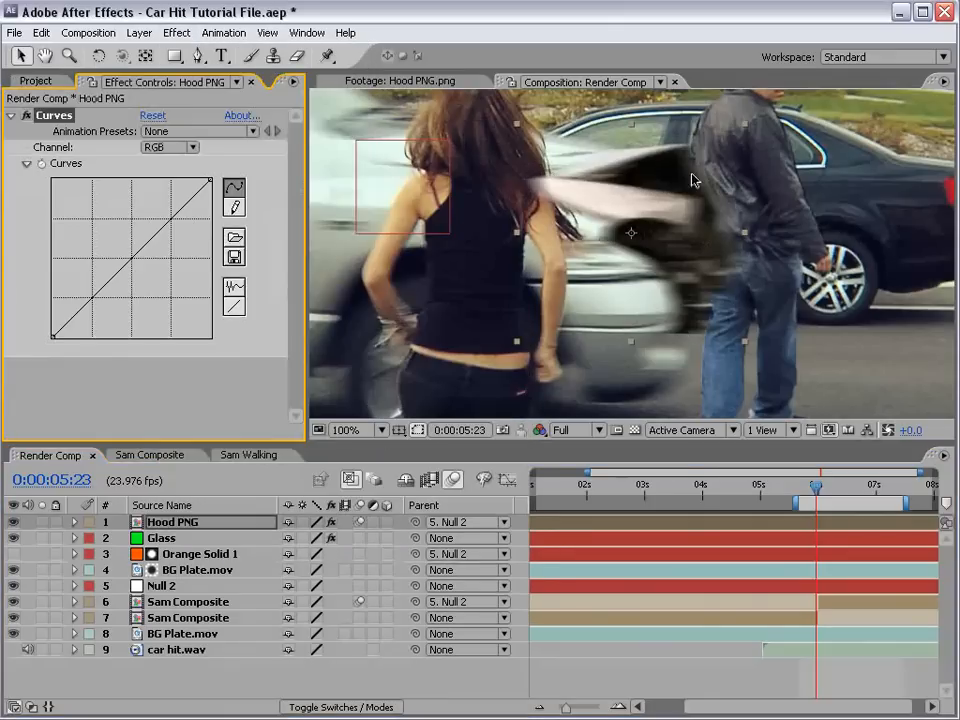
left_click(164, 151)
left_click(168, 167)
left_click_drag(57, 333, 73, 323)
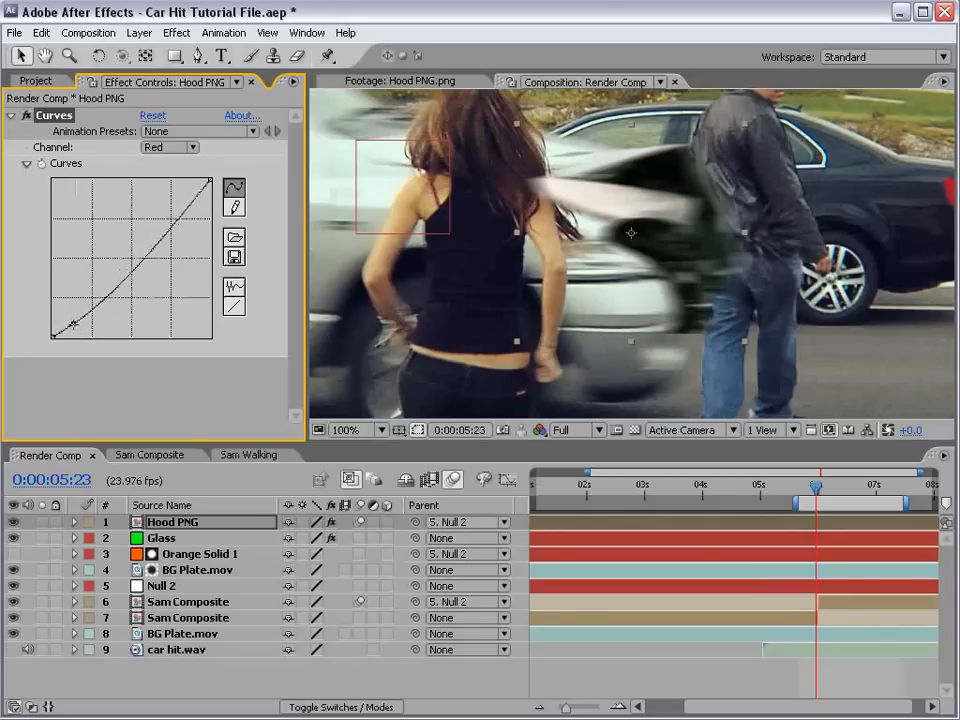
Raise the Blue curve's midtones and black point, and lift the Green curve's midtones slightly
left_click(152, 147)
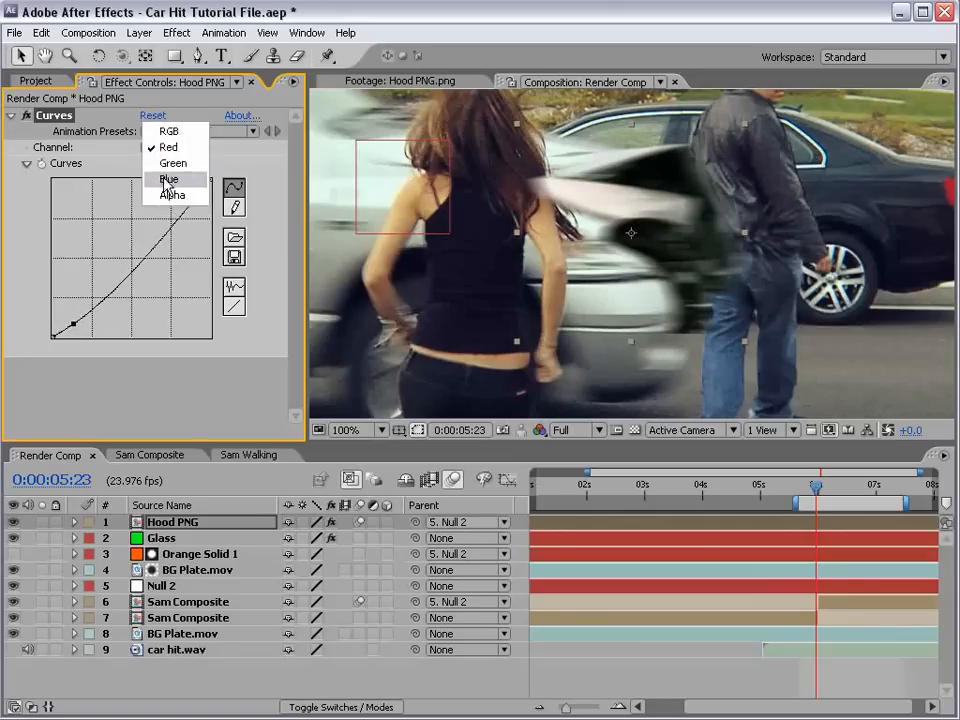
left_click(170, 179)
left_click(140, 246)
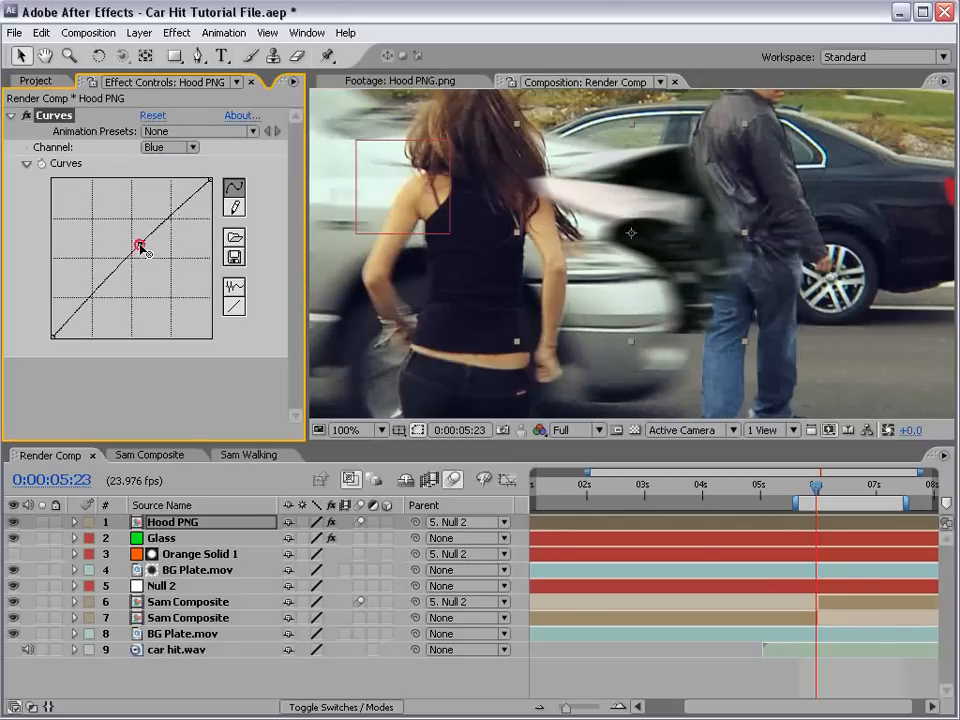
left_click(54, 333)
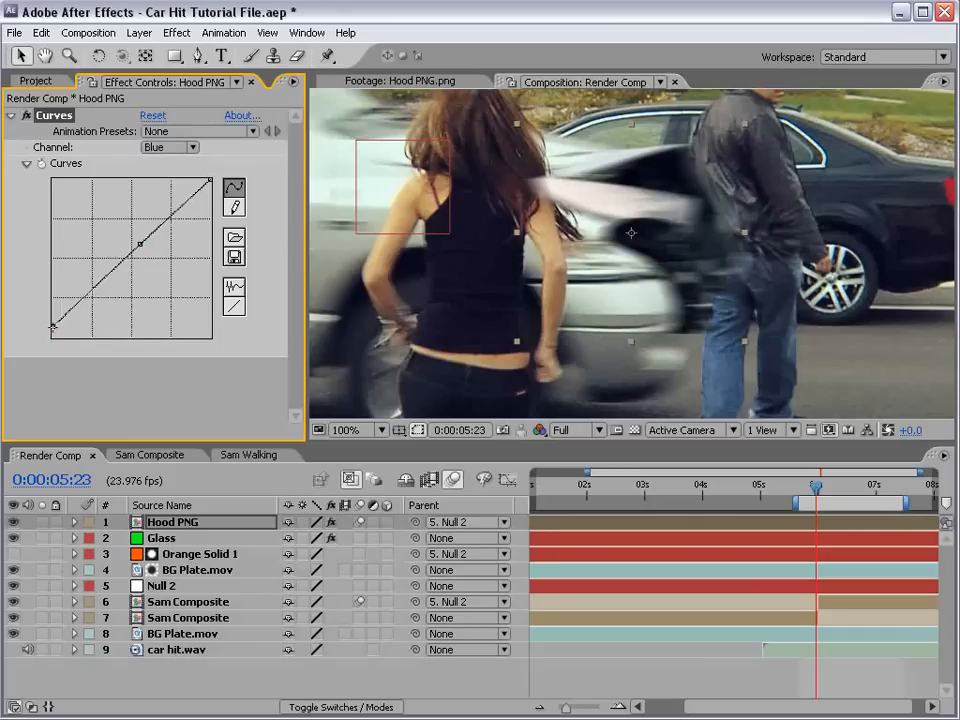
left_click(170, 147)
left_click(166, 131)
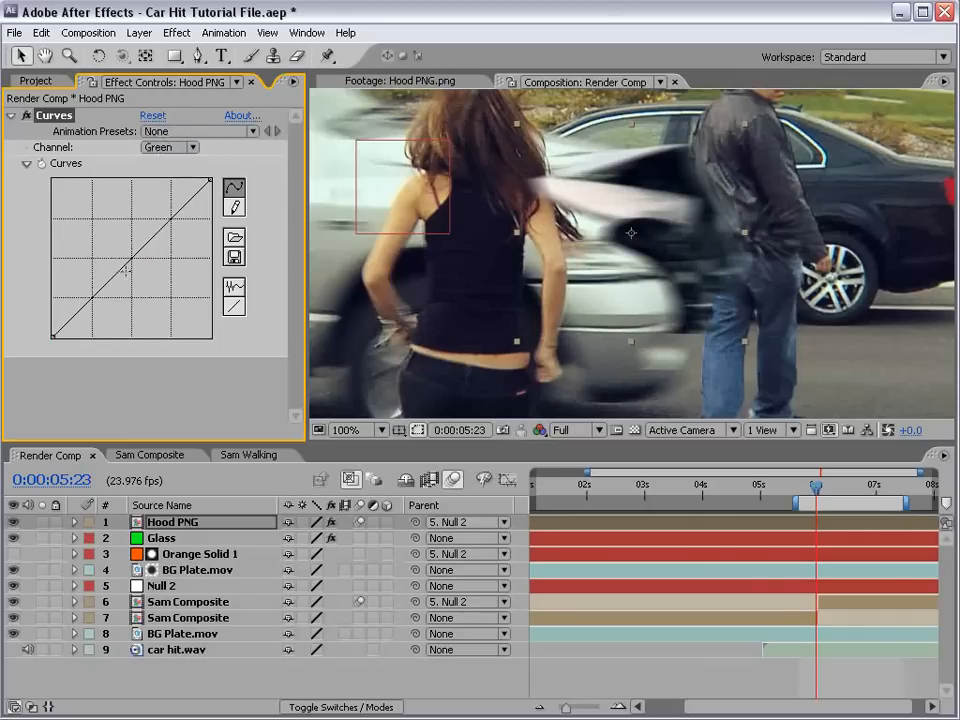
left_click_drag(122, 265, 121, 260)
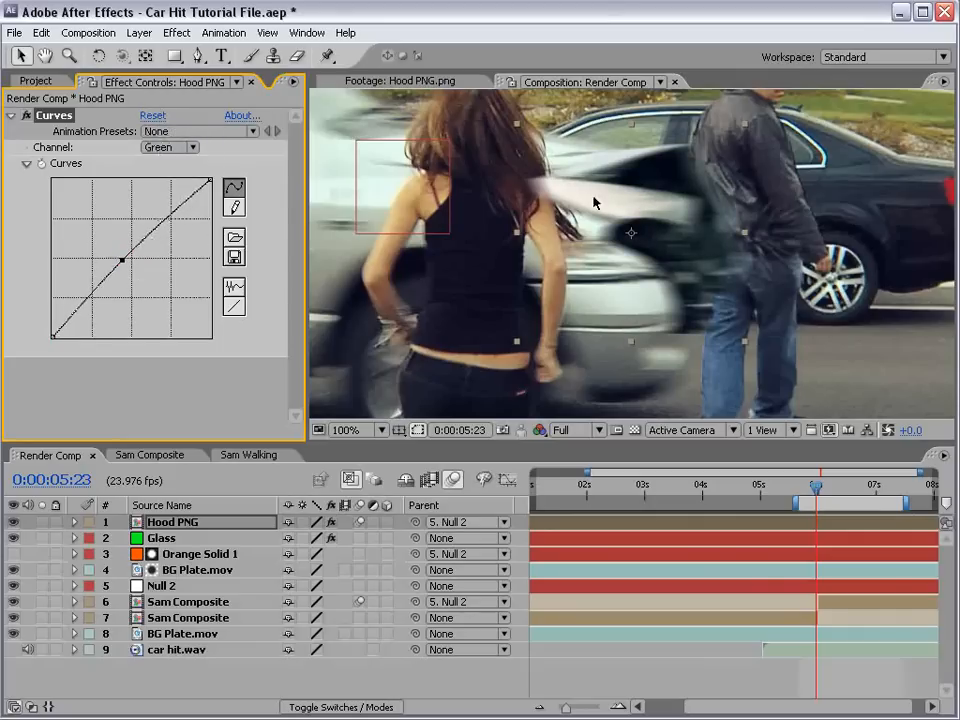
Reduce the Red curve's highlights and white point to match the truck's colour, and save the project
left_click(172, 149)
left_click(168, 134)
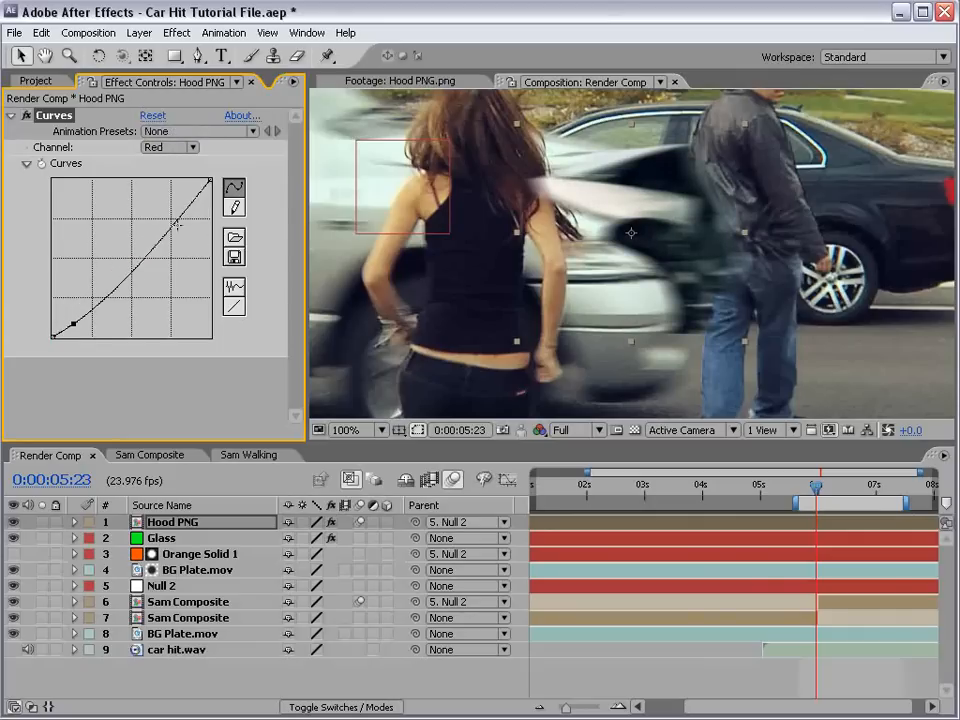
left_click_drag(180, 220, 182, 219)
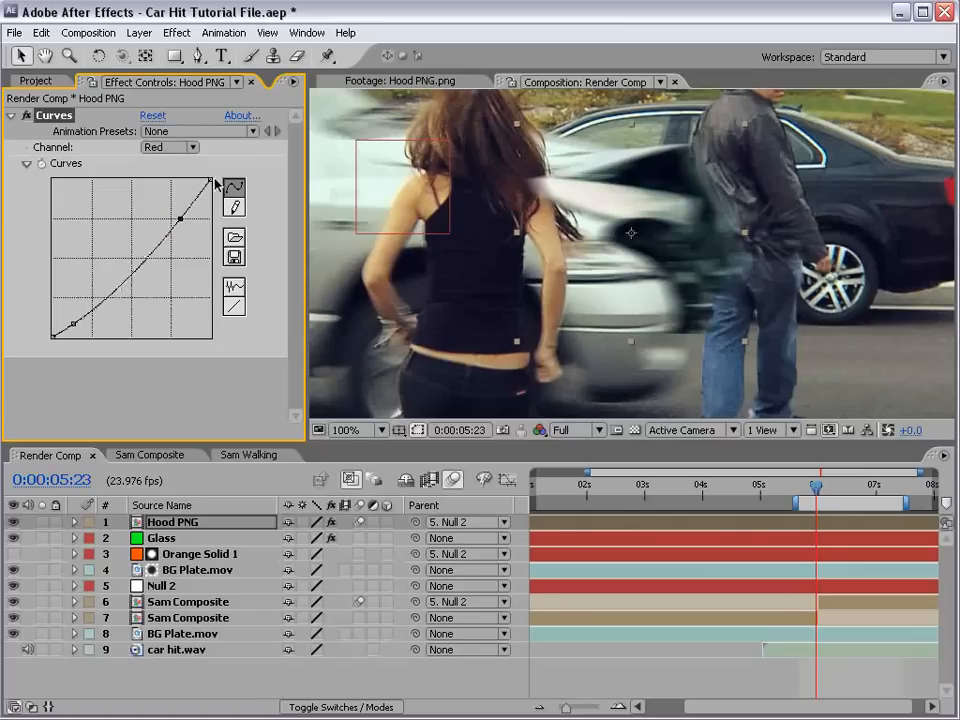
left_click_drag(210, 181, 184, 220)
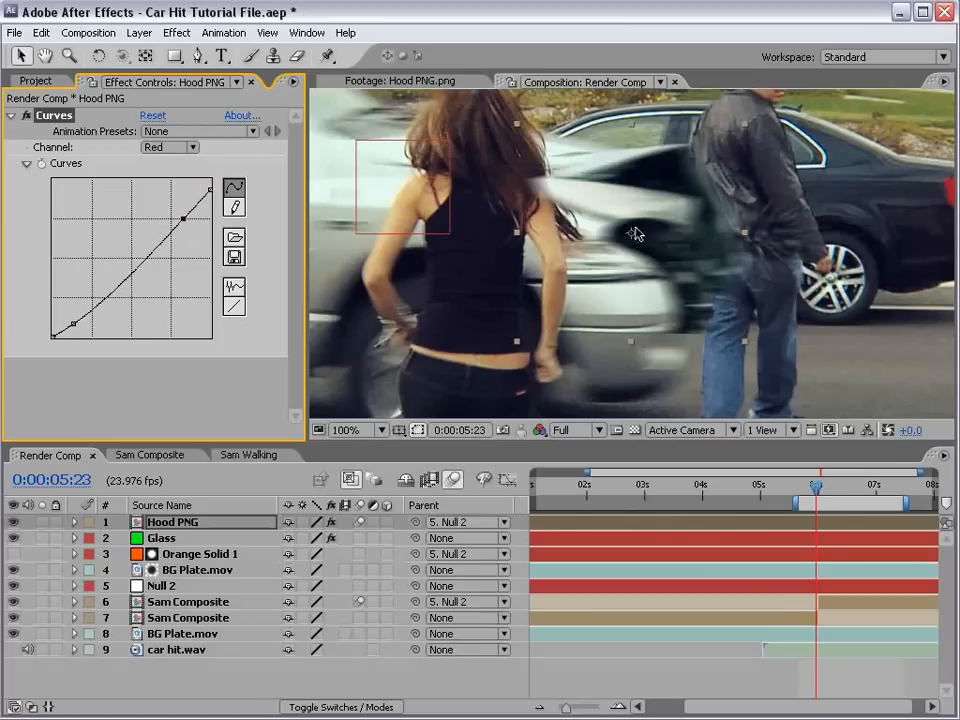
left_click_drag(634, 233, 698, 249)
key("ctrl+s")
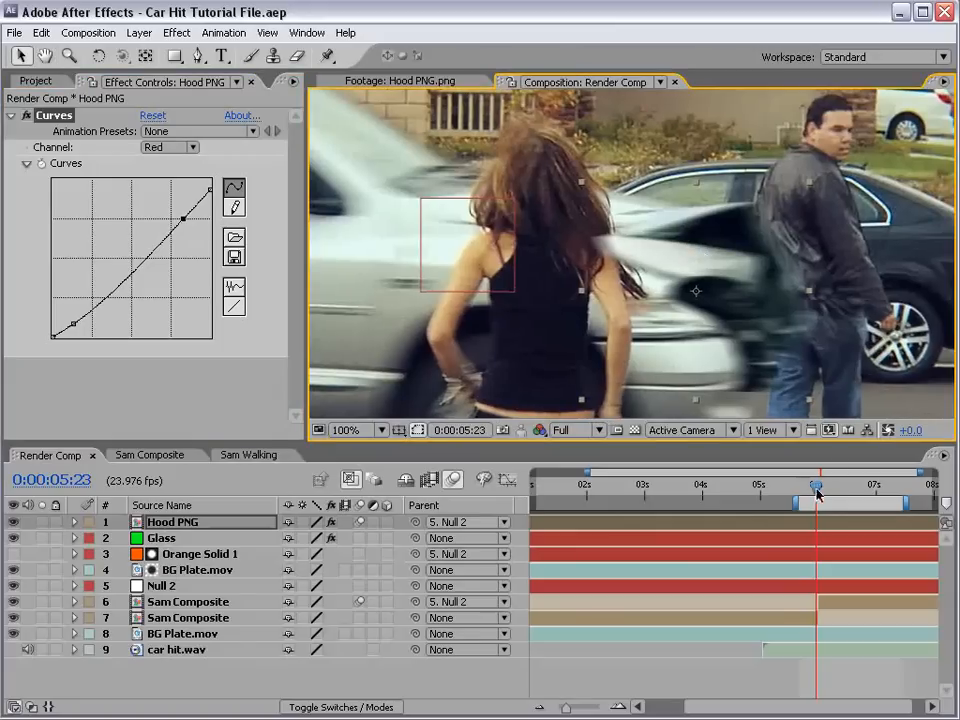
Slide the Hood PNG layer to start shortly before the impact, then shrink and reposition it with the composition's motion blur off
left_click_drag(581, 521, 812, 529)
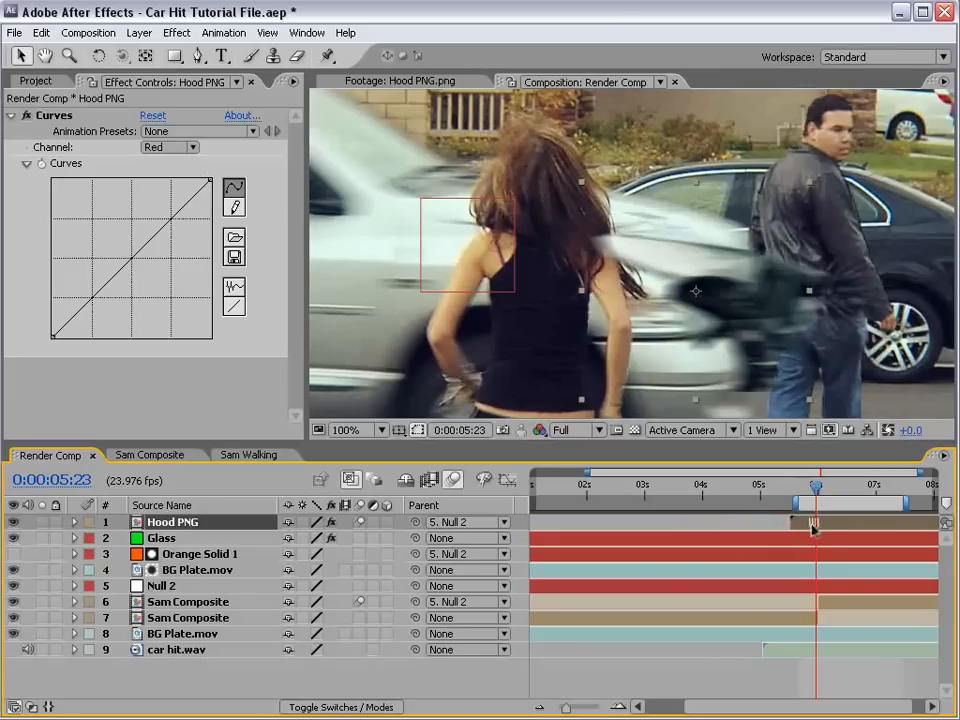
left_click(454, 479)
mouse_move(658, 248)
left_mouse_down()
mouse_move(699, 214)
mouse_move(758, 292)
mouse_move(668, 252)
left_mouse_up()
left_click_drag(817, 187, 792, 212)
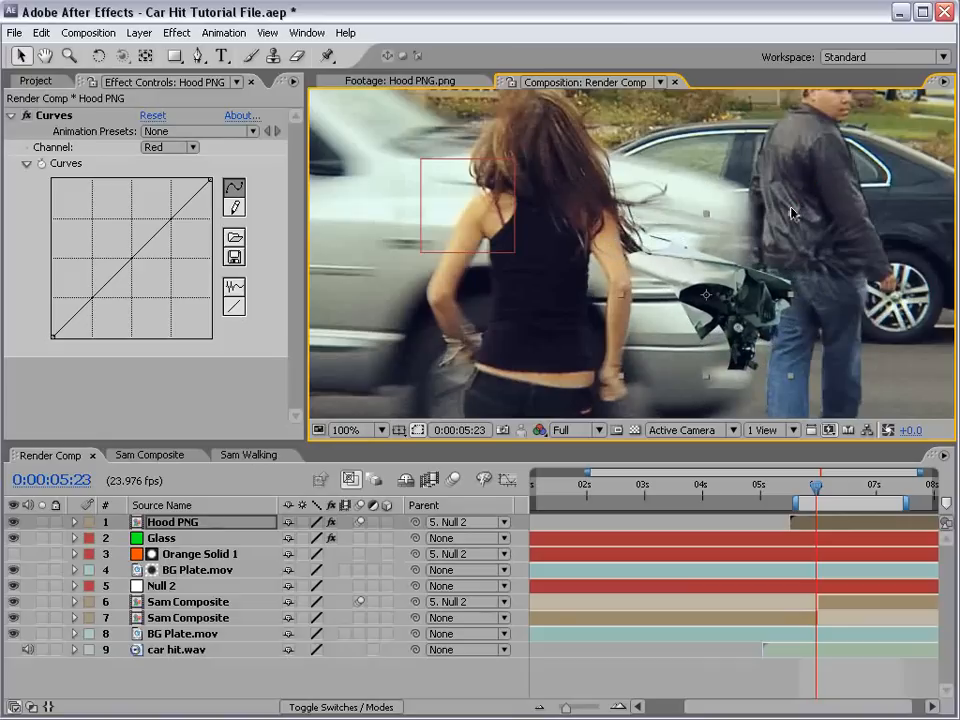
At 0:00:06:01, move the hood up onto the truck's front end and enlarge it slightly, then check it at 0:00:05:23
left_click_drag(816, 488, 820, 488)
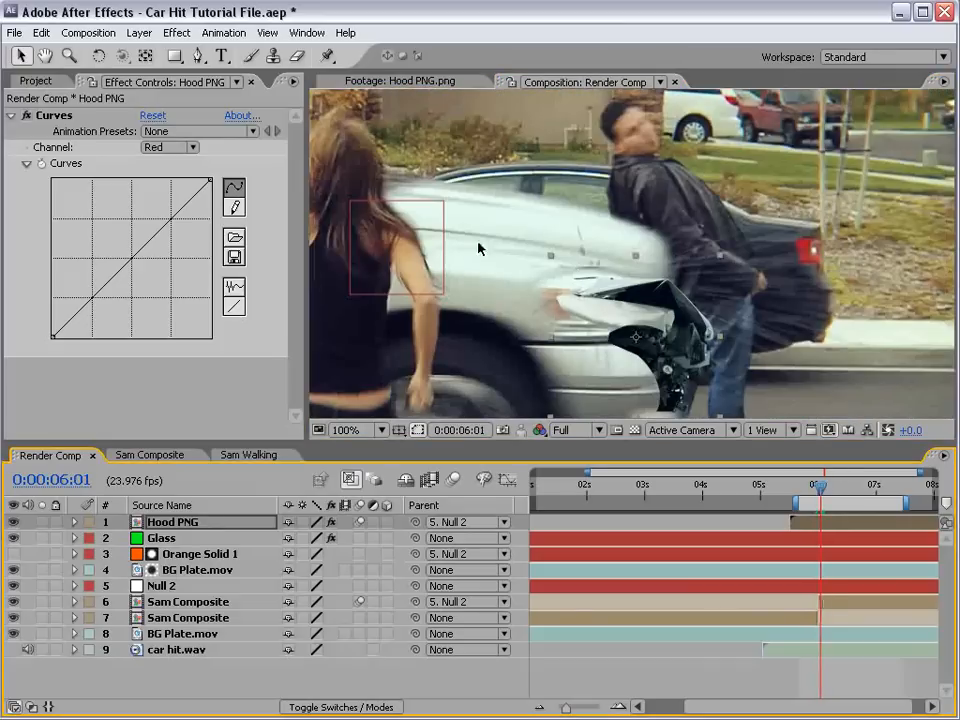
left_click_drag(646, 323, 625, 278)
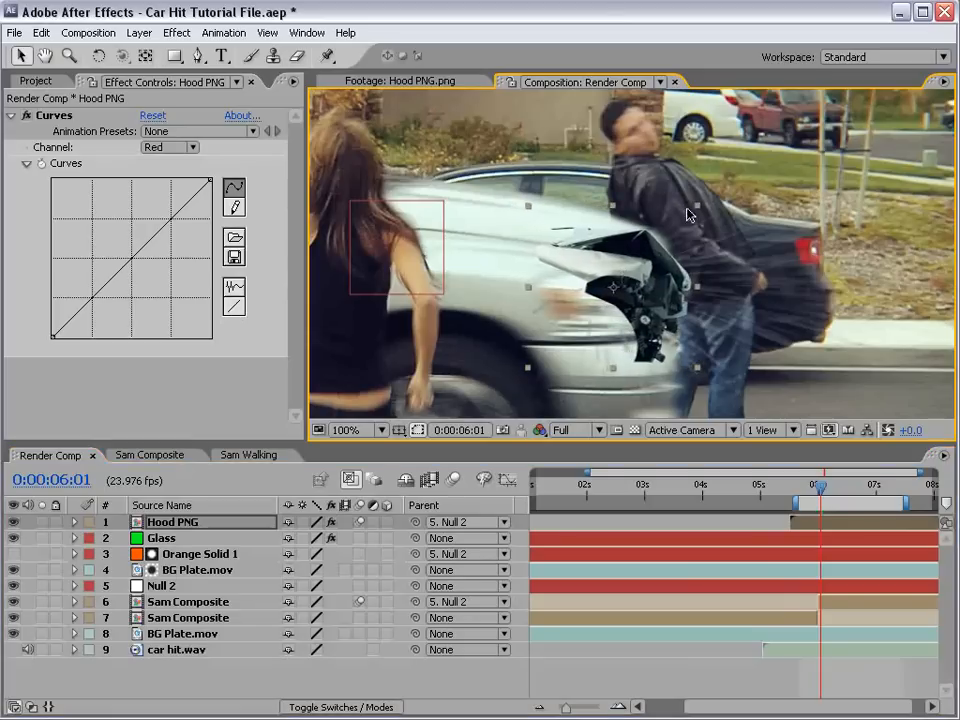
left_click_drag(698, 206, 705, 199)
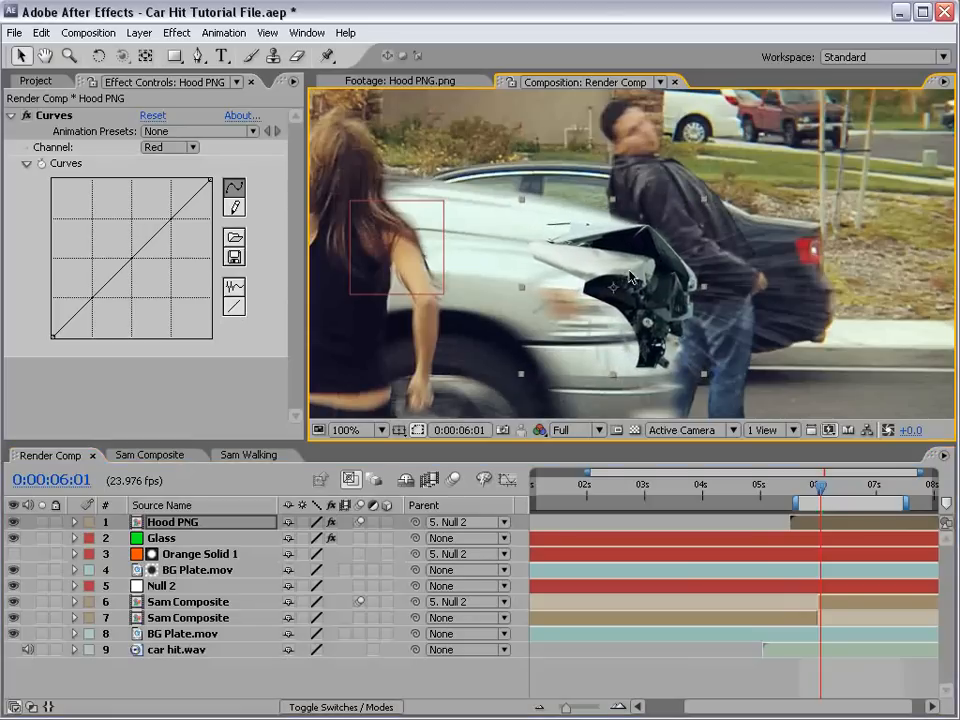
left_click_drag(623, 270, 617, 271)
mouse_move(818, 487)
left_mouse_down()
mouse_move(808, 488)
mouse_move(816, 494)
left_mouse_up()
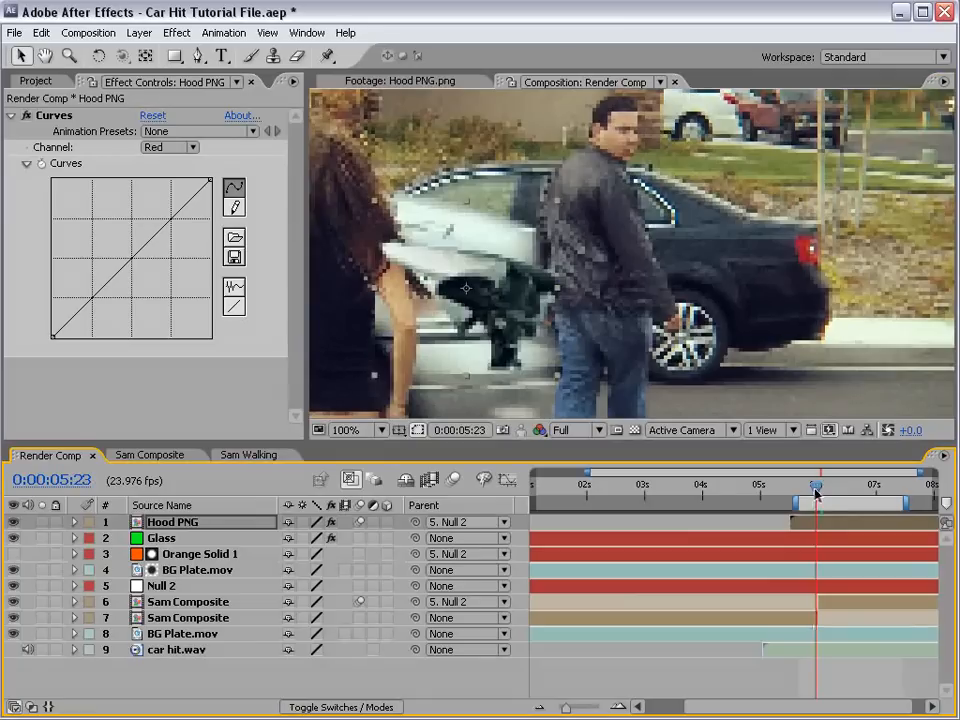
Trim the start of the Hood PNG layer to 0:00:05:23
left_click(183, 521)
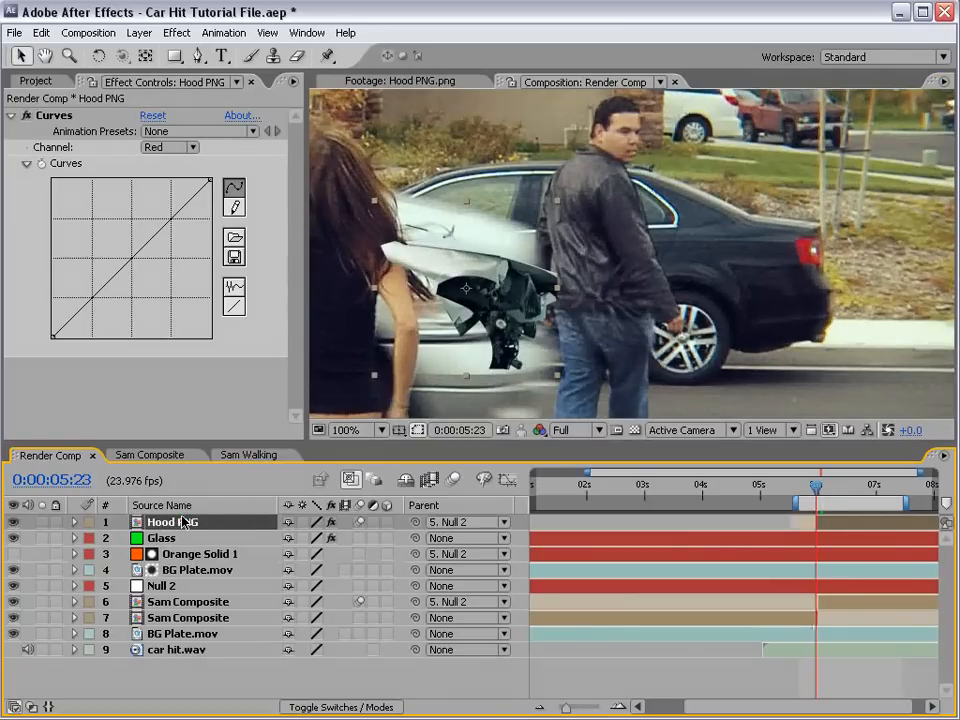
key("=")
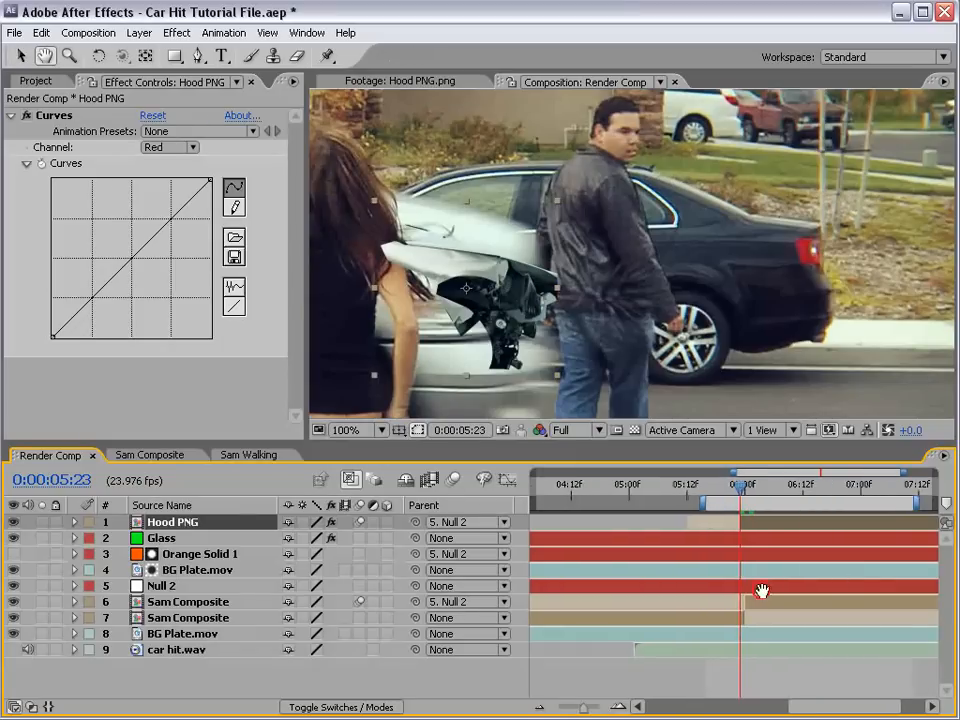
left_click(740, 488)
mouse_move(740, 488)
left_mouse_down()
mouse_move(752, 487)
mouse_move(743, 485)
left_mouse_up()
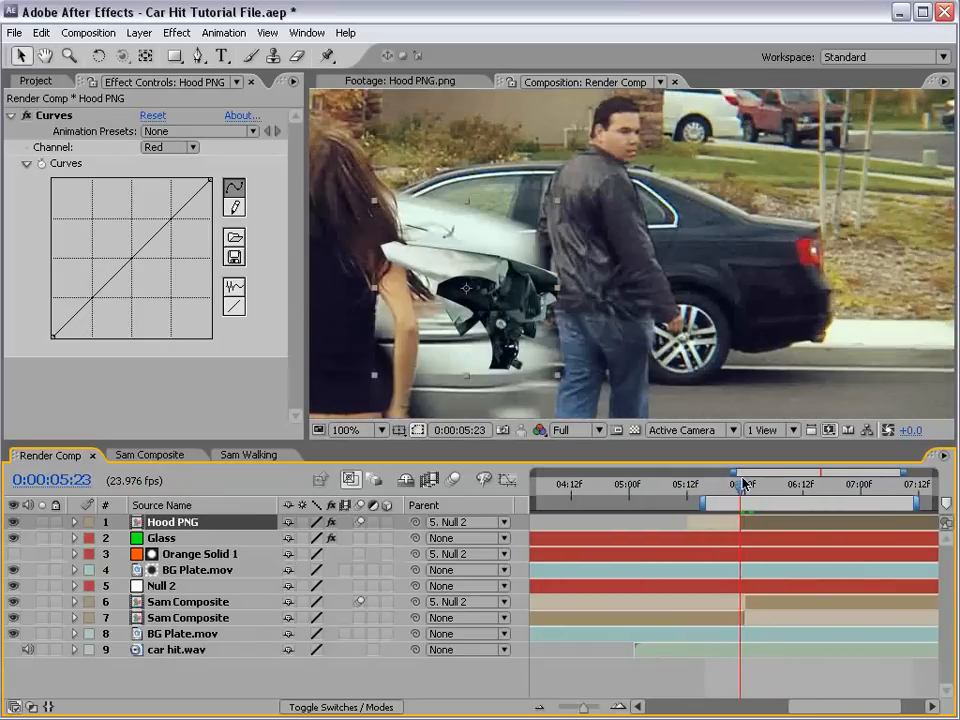
Step back and forth through the impact frames up to 0:00:06:01 to examine how the hood follows the truck
key("Page_Down")
key("Page_Down")
key("Page_Down")
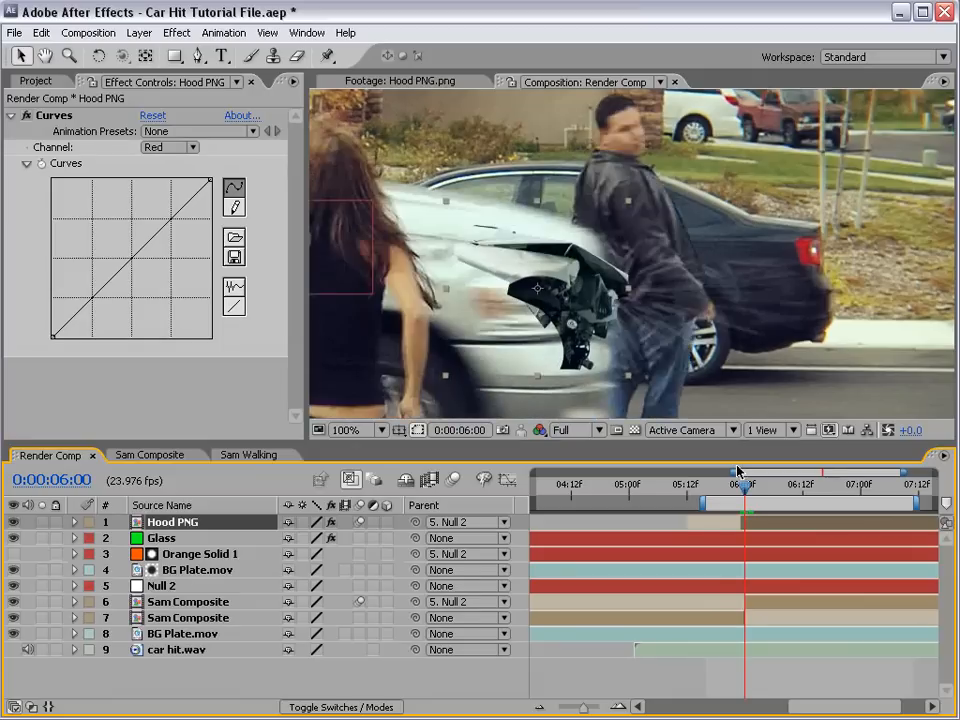
key("Page_Up")
key("Page_Up")
key("Page_Up")
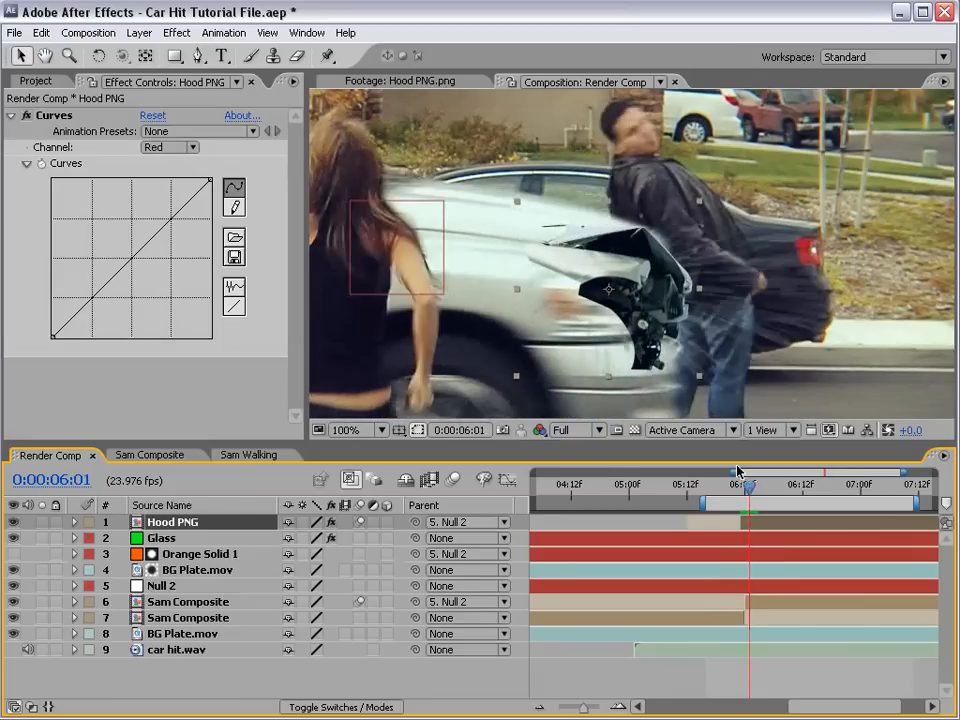
key("Page_Down")
key("Page_Down")
key("Page_Down")
key("Page_Up")
key("Page_Up")
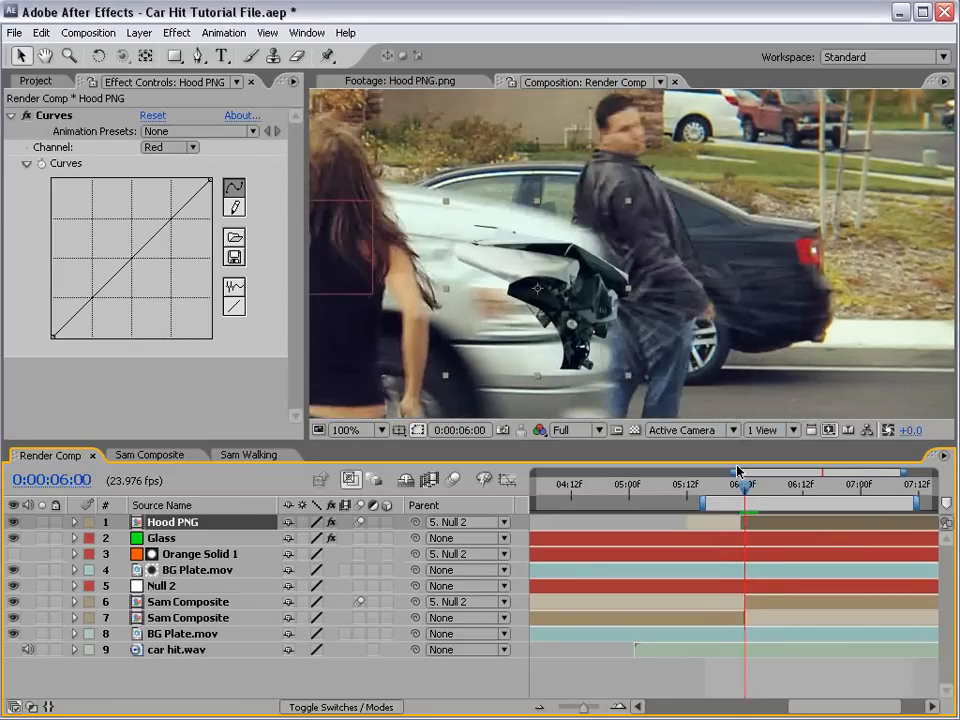
key("Page_Down")
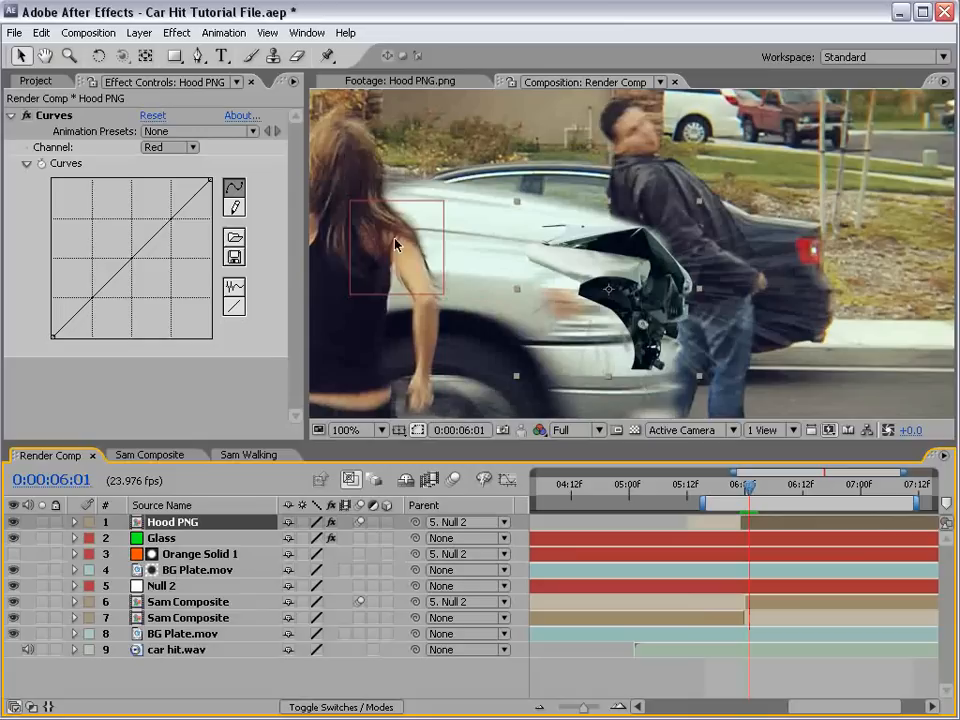
At 0:00:06:01, draw a closed Pen mask on the Hood PNG layer, curving through the crumpled hood and around the truck's front fender
left_click(196, 56)
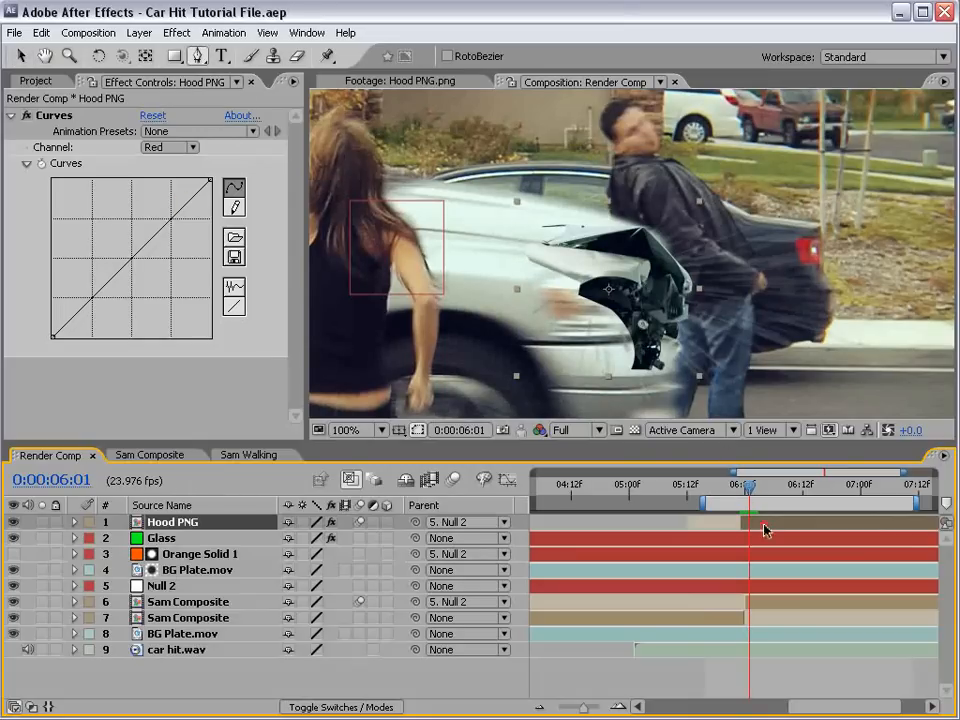
left_click(681, 357)
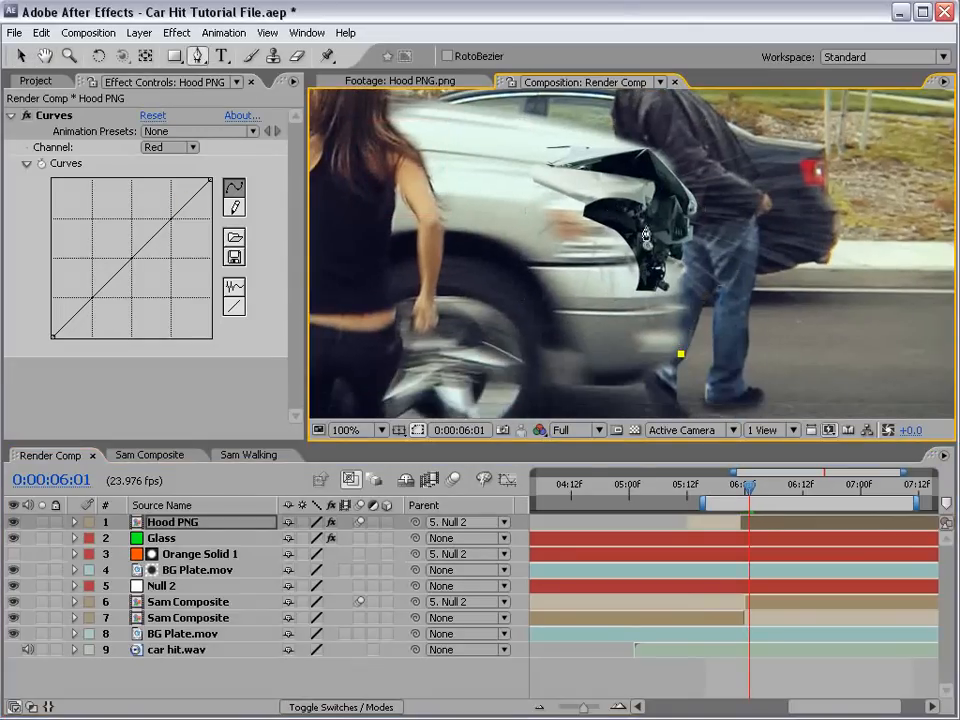
left_click_drag(645, 227, 624, 205)
left_click_drag(538, 149, 505, 143)
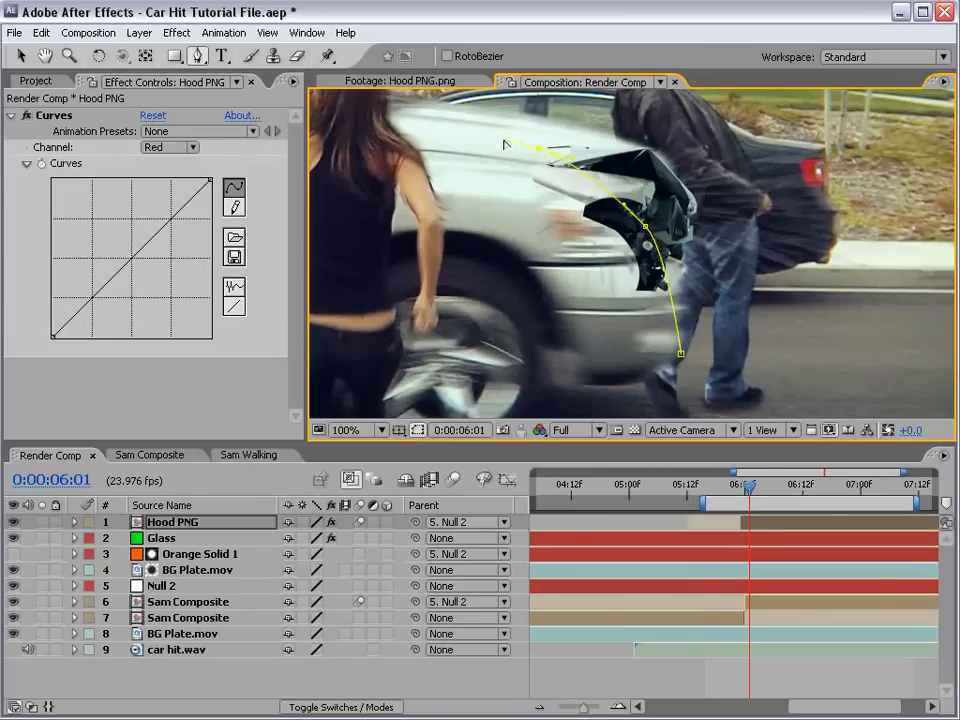
left_click(403, 158)
left_click(417, 293)
left_click(637, 391)
left_click(681, 354)
Set the hood mask to Subtract with a feather of 84 pixels
key("f")
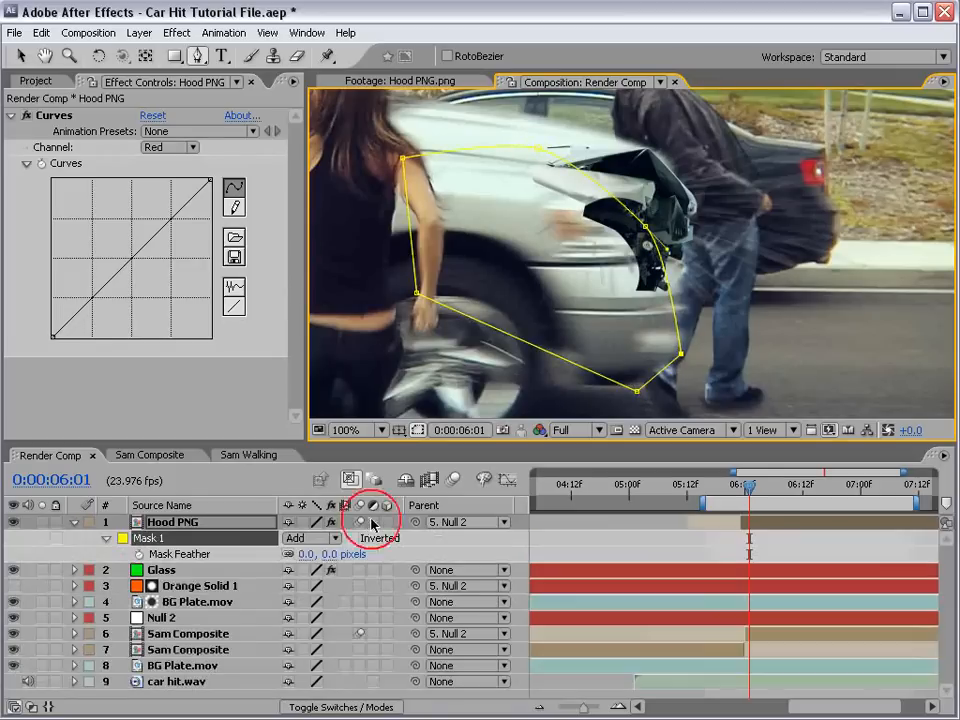
left_click_drag(330, 555, 378, 550)
left_click(328, 536)
left_click(318, 553)
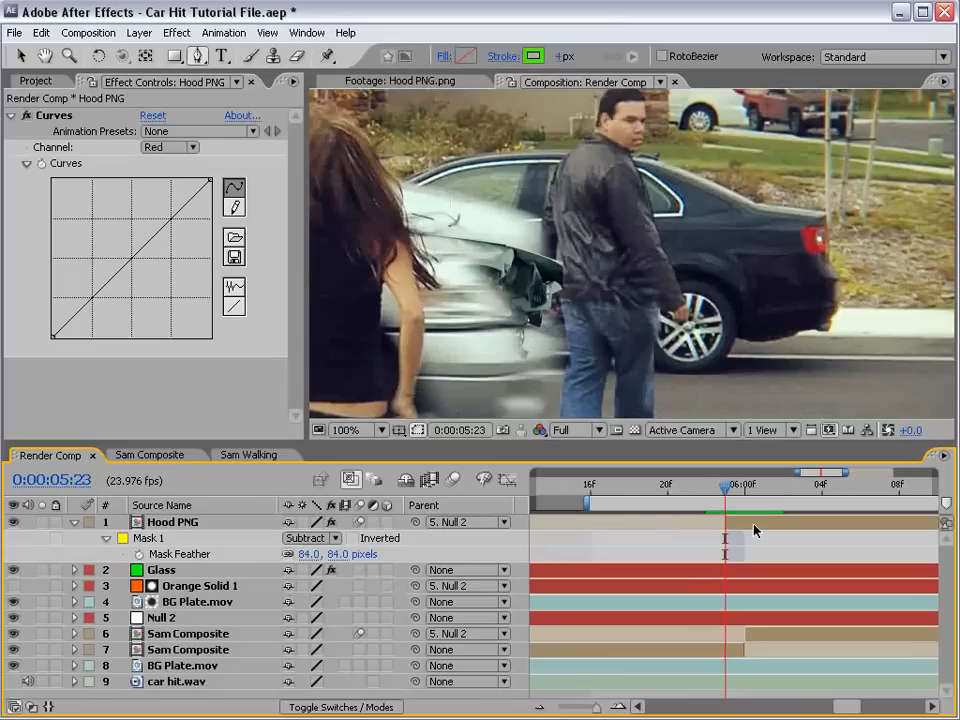
Extend the start of the Hood PNG layer one frame earlier, to 0:00:05:22
key("Page_Down")
key("Page_Up")
left_click_drag(728, 523, 712, 524)
key("Page_Up")
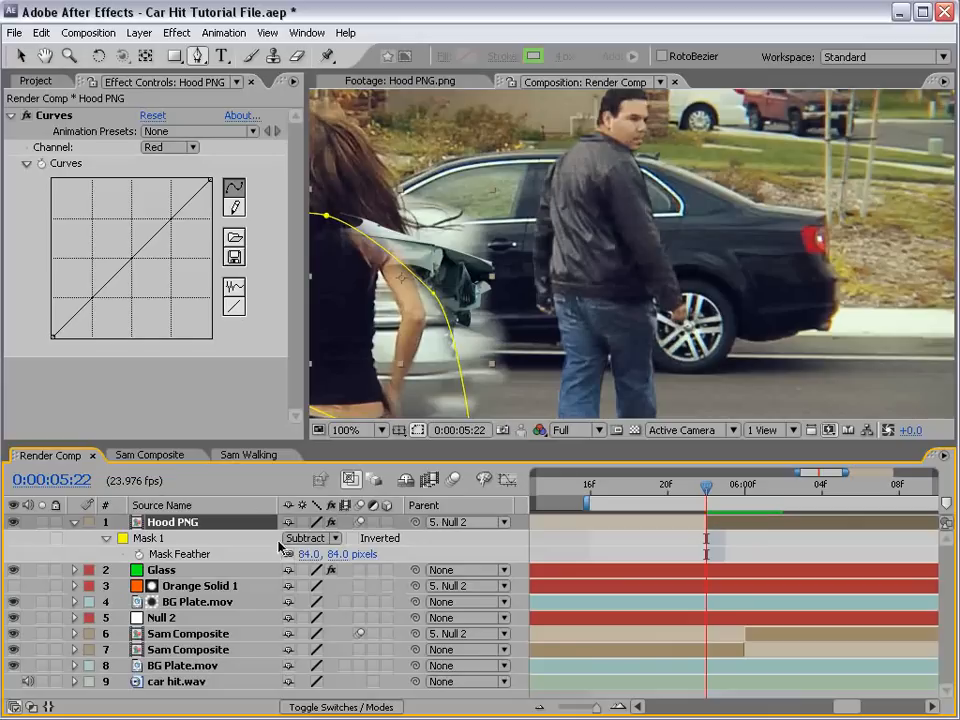
Keyframe the Hood PNG layer's opacity from 0% at 0:00:05:22 to 100% at 0:00:06:00
key("t")
left_click_drag(293, 540, 235, 540)
left_click(122, 540)
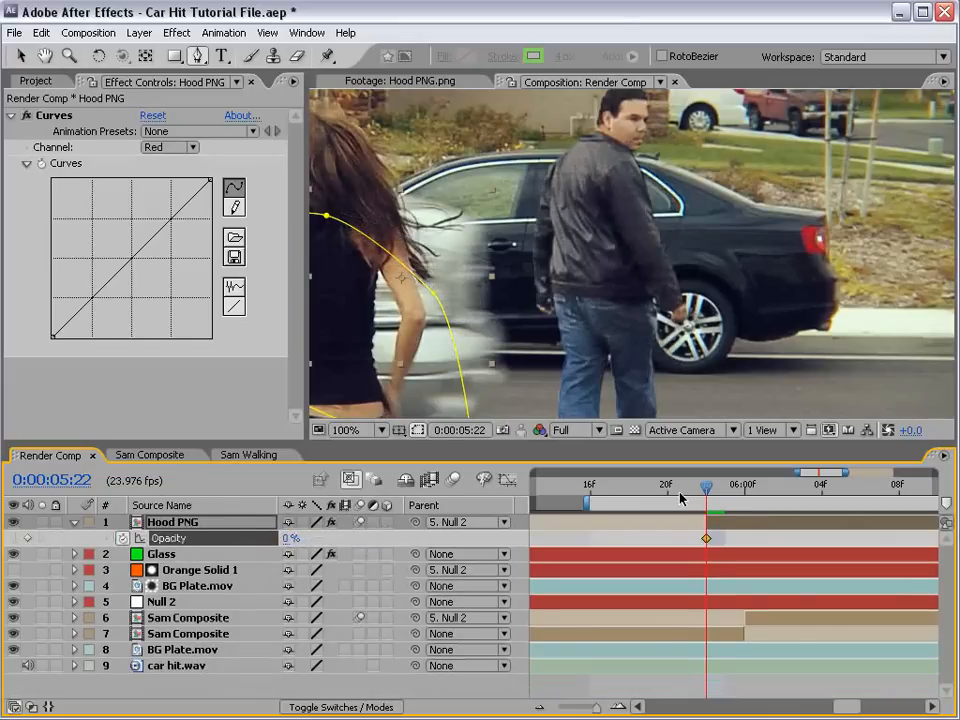
key("Page_Down")
key("Page_Down")
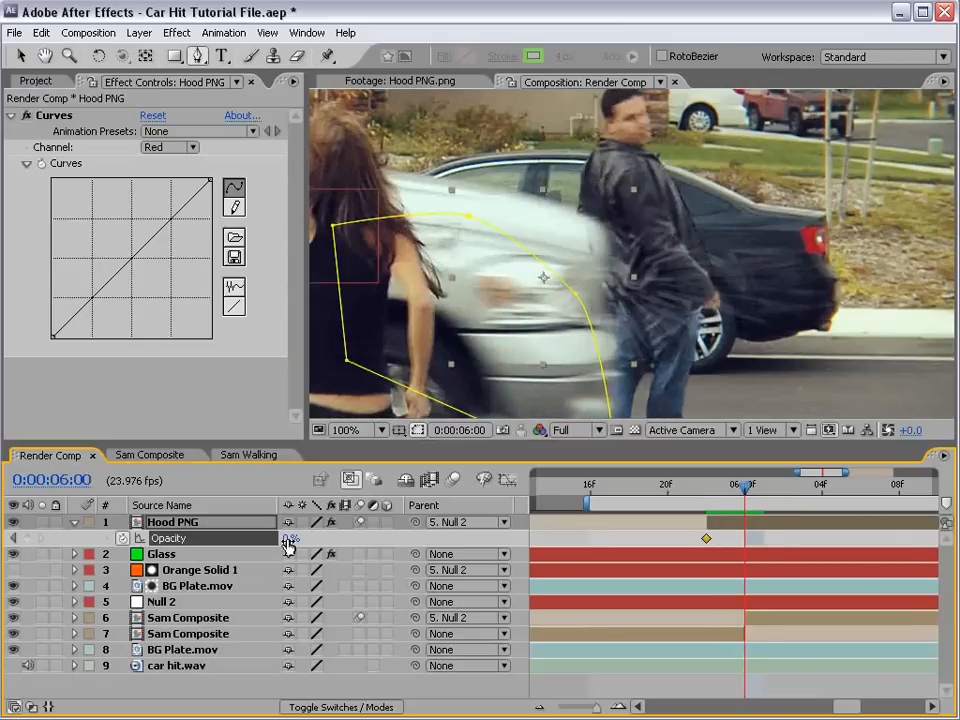
left_click(289, 540)
type("100")
key("Return")
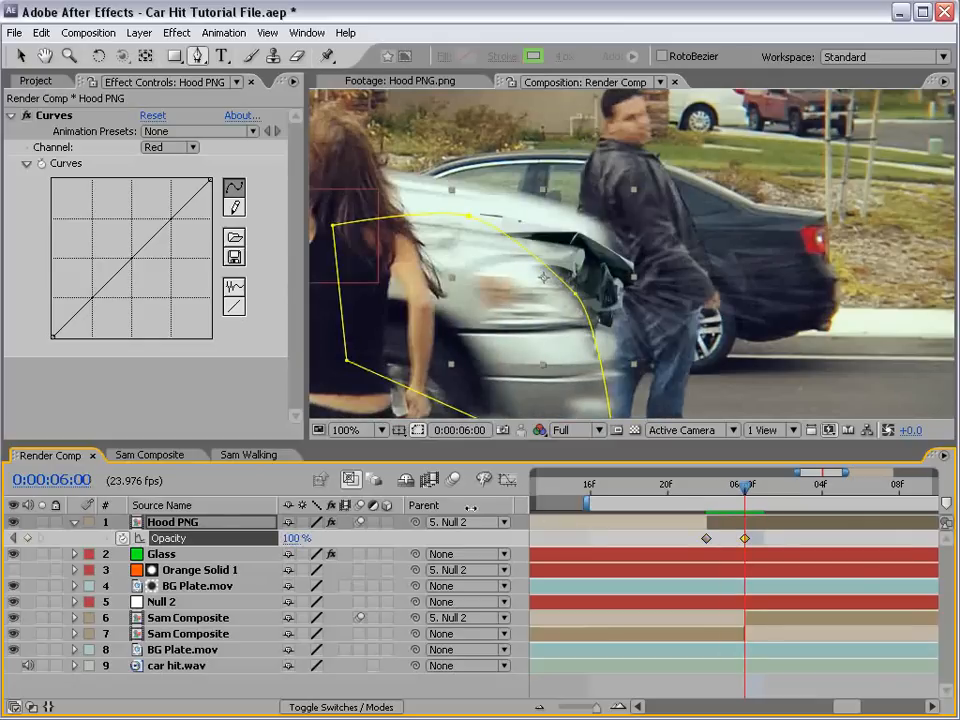
Turn the composition's motion blur back on and check the hood's fade-in at 0:00:05:23
key("Page_Up")
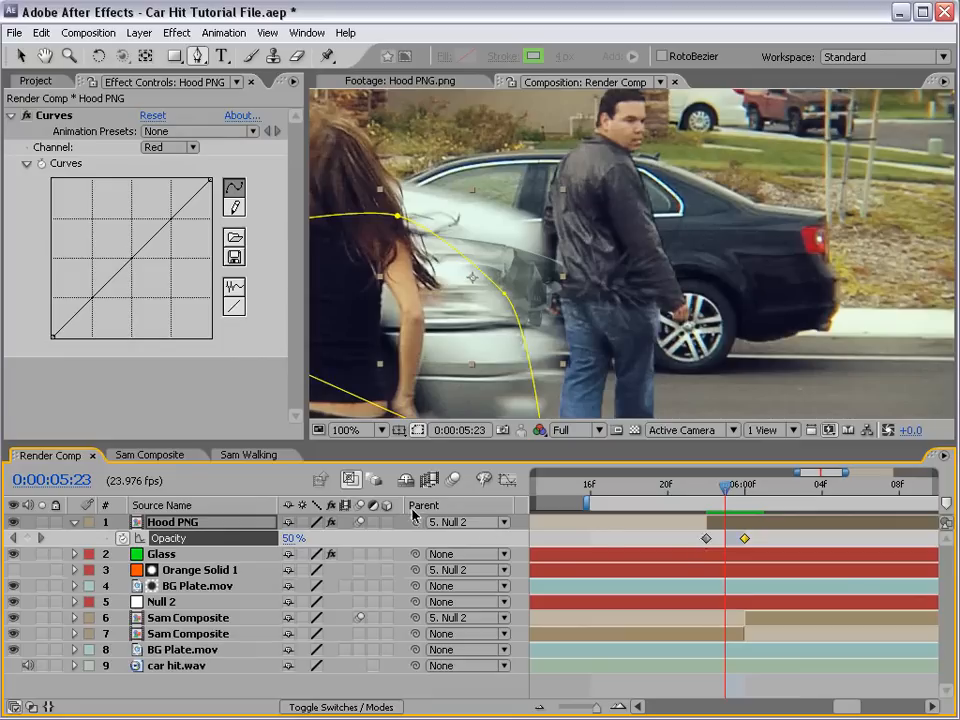
left_click(451, 484)
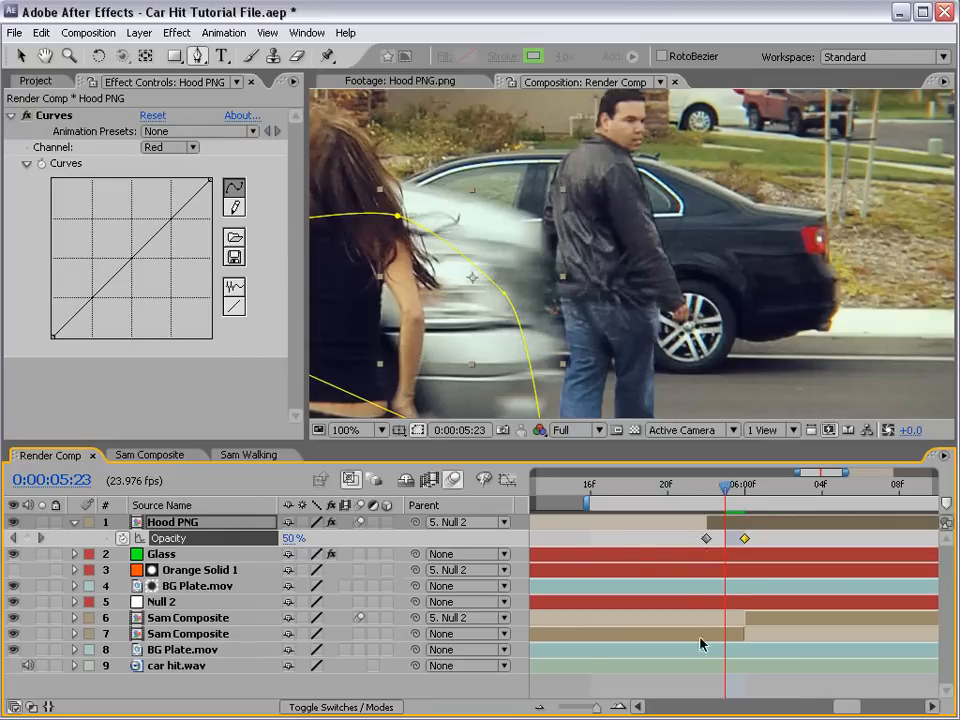
scroll(461, 332, "down", 2)
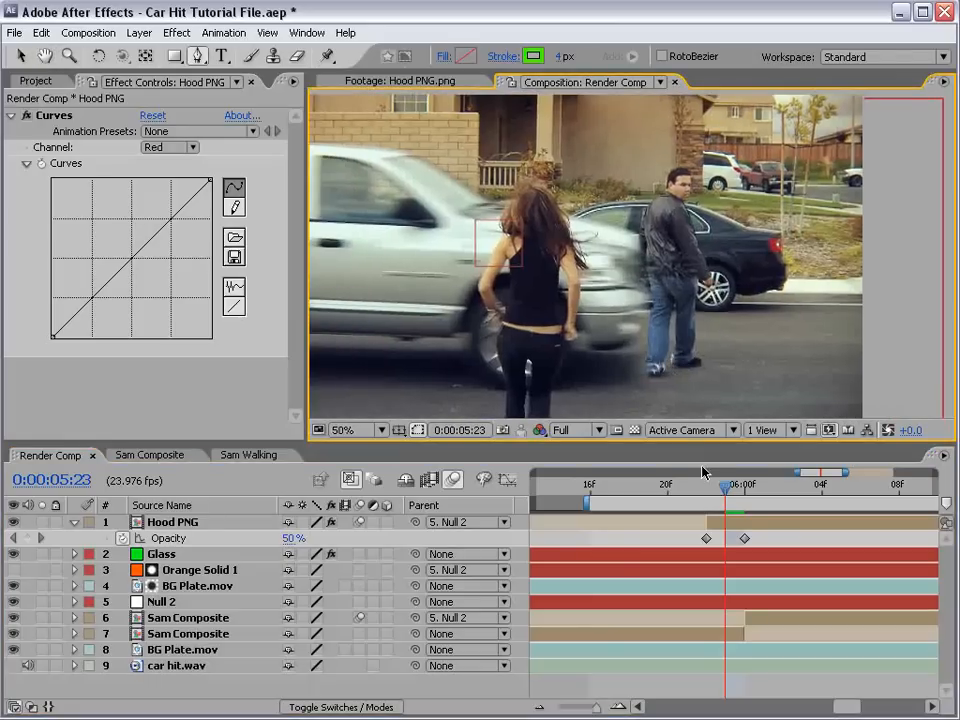
Move the hood's 0% opacity keyframe and the Hood PNG layer's start to 0:00:05:23
left_click(716, 538)
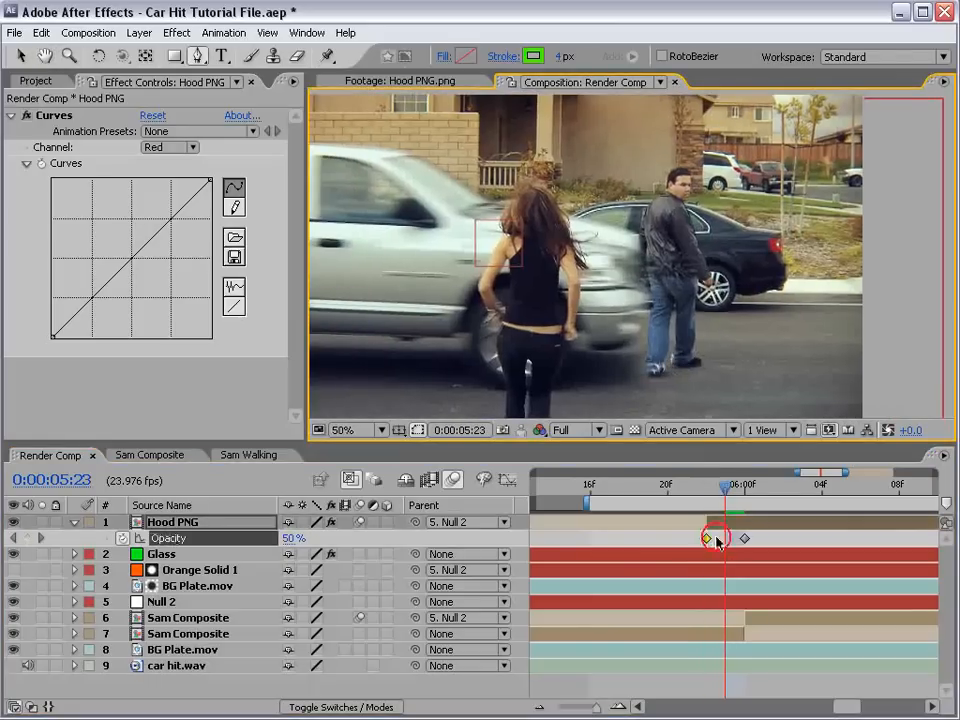
left_click_drag(716, 538, 718, 538)
left_click(700, 523)
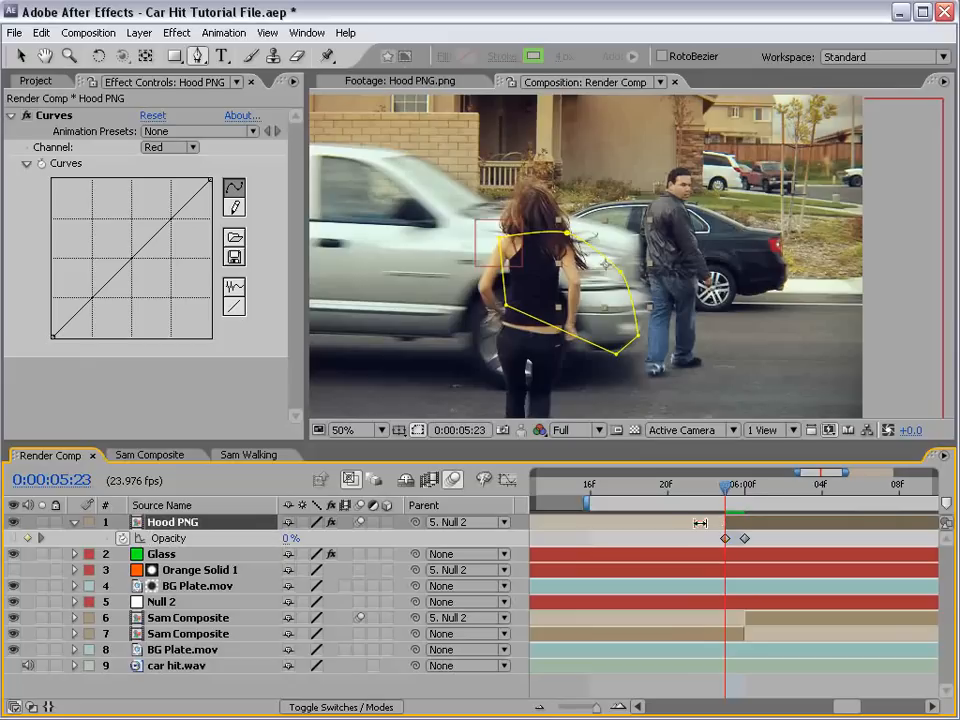
At 0:00:06:03, raise the midtones of the Hood PNG layer's RGB curve slightly
key("Page_Down")
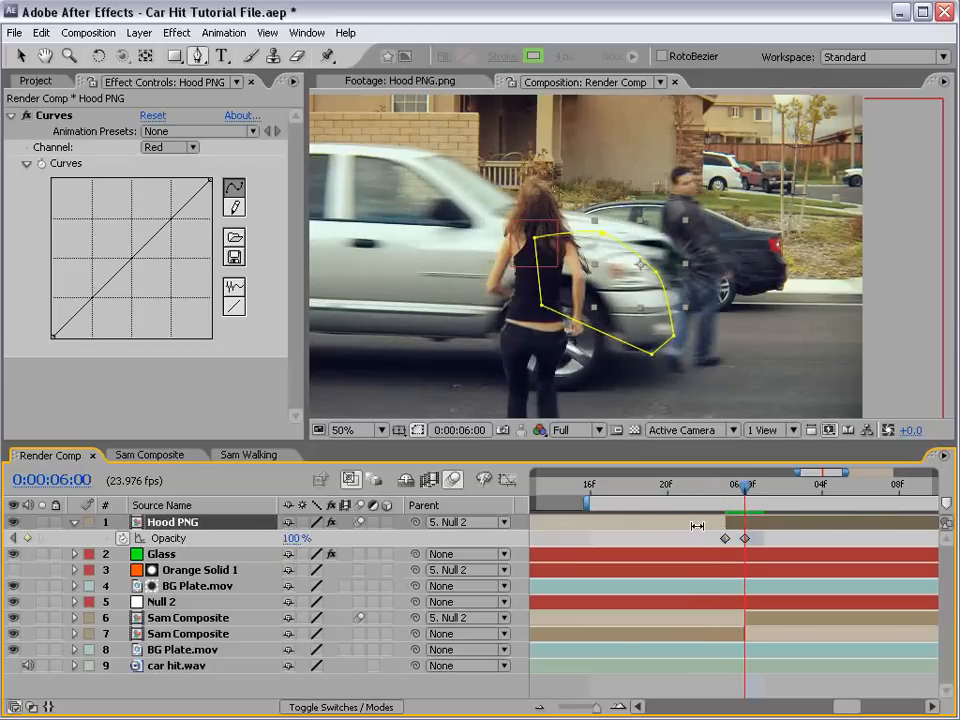
key("Page_Down")
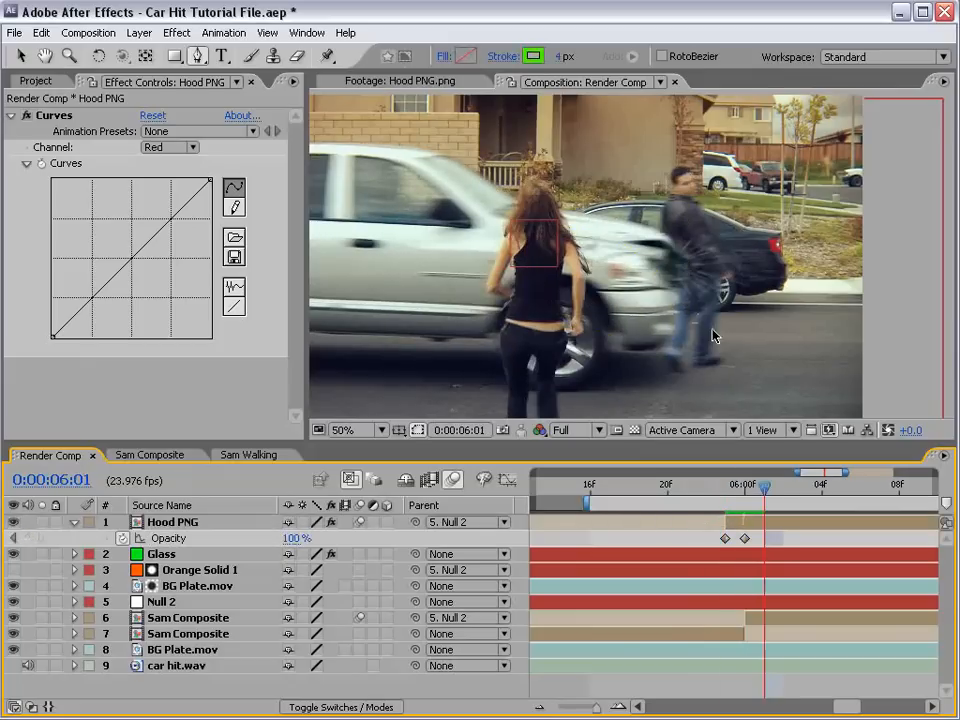
key("Page_Down")
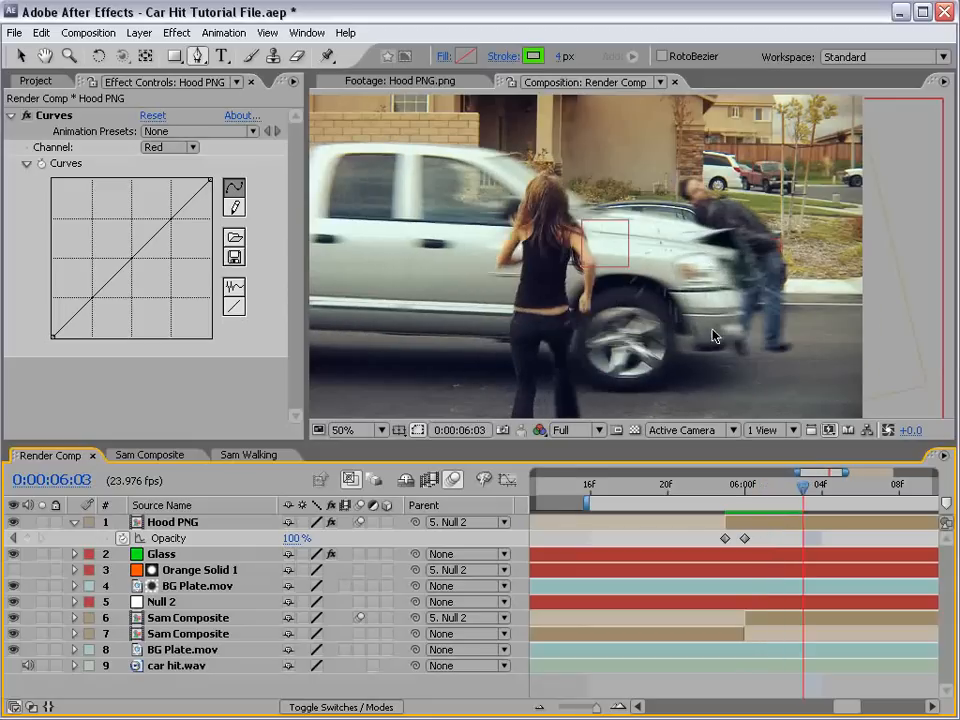
key("Page_Down")
key("period")
key("space")
left_click_drag(852, 264, 702, 287)
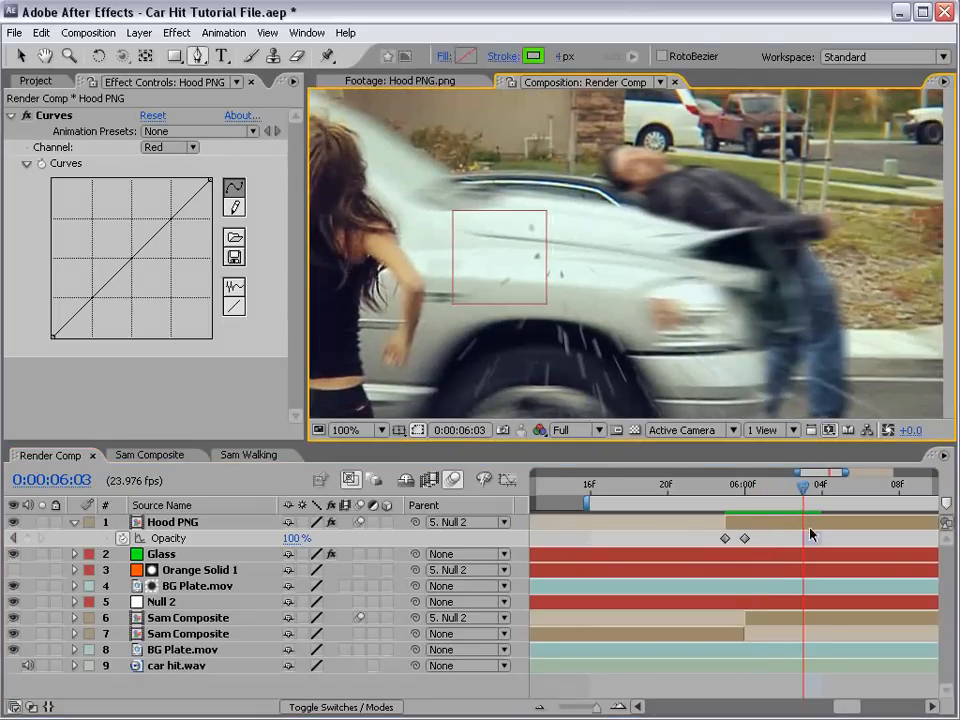
left_click(810, 525)
left_click(170, 147)
left_click(130, 81)
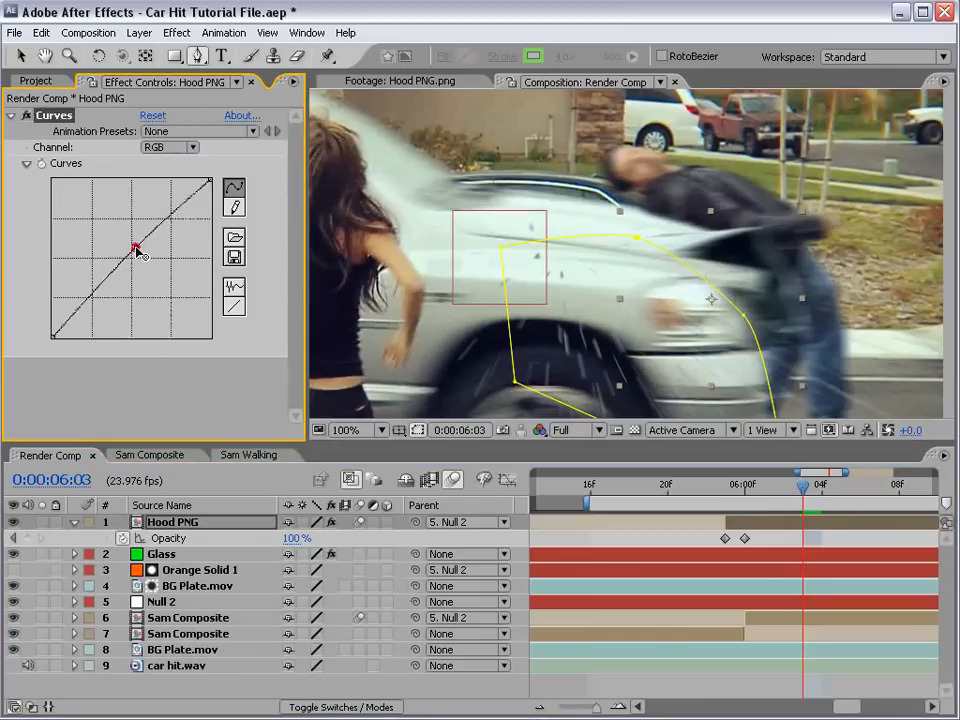
Trim the start of the Glass layer to 0:00:06:00 and save the project
left_click(756, 698)
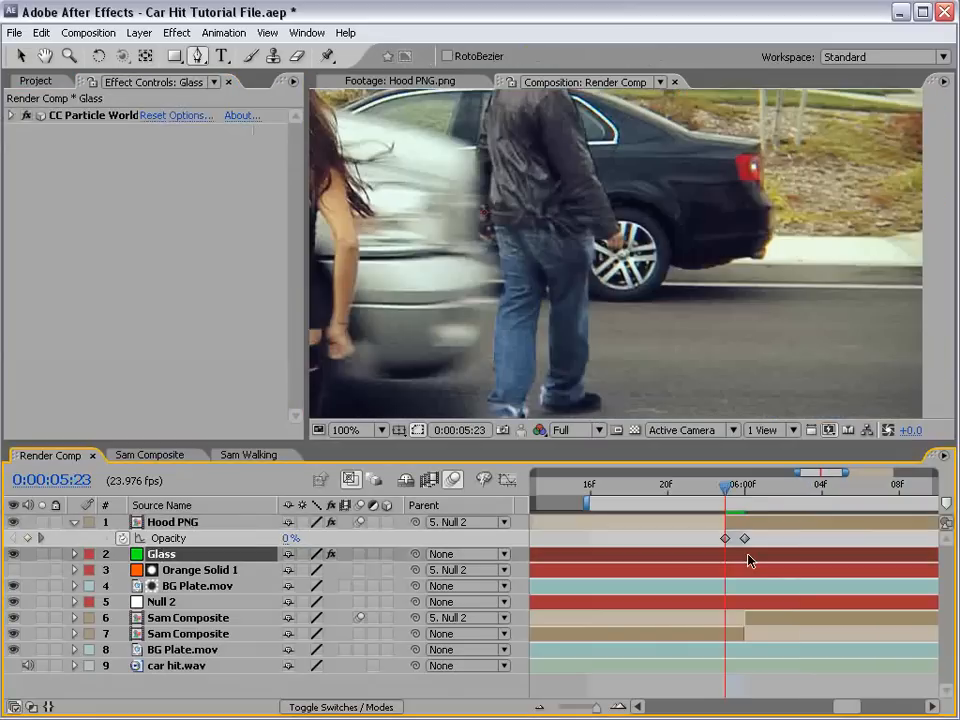
key("Page_Down")
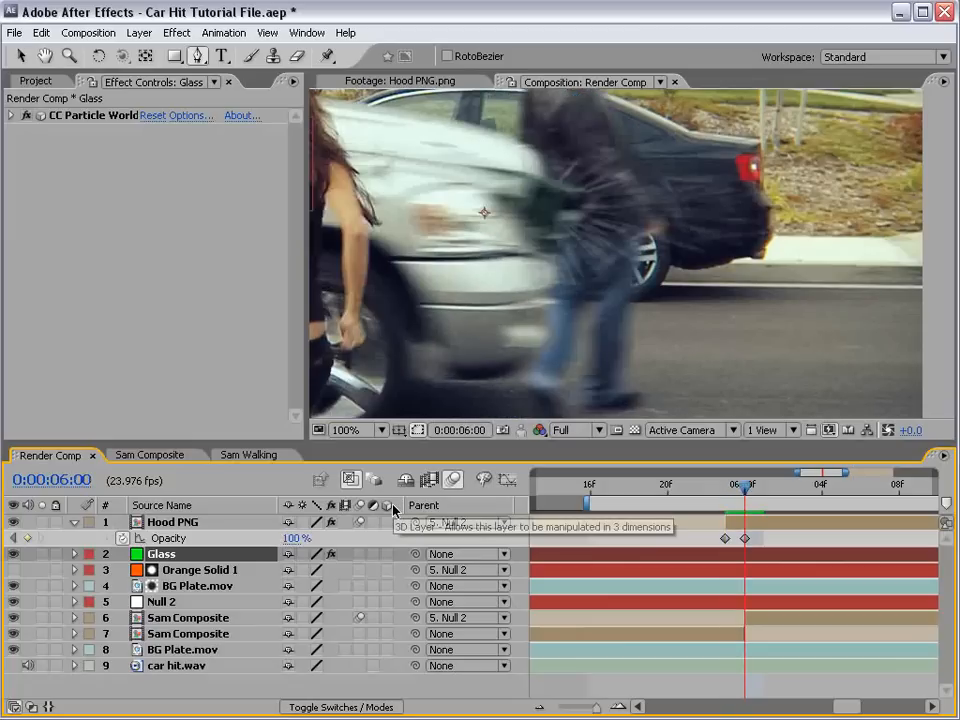
key("alt+[")
key("ctrl+s")
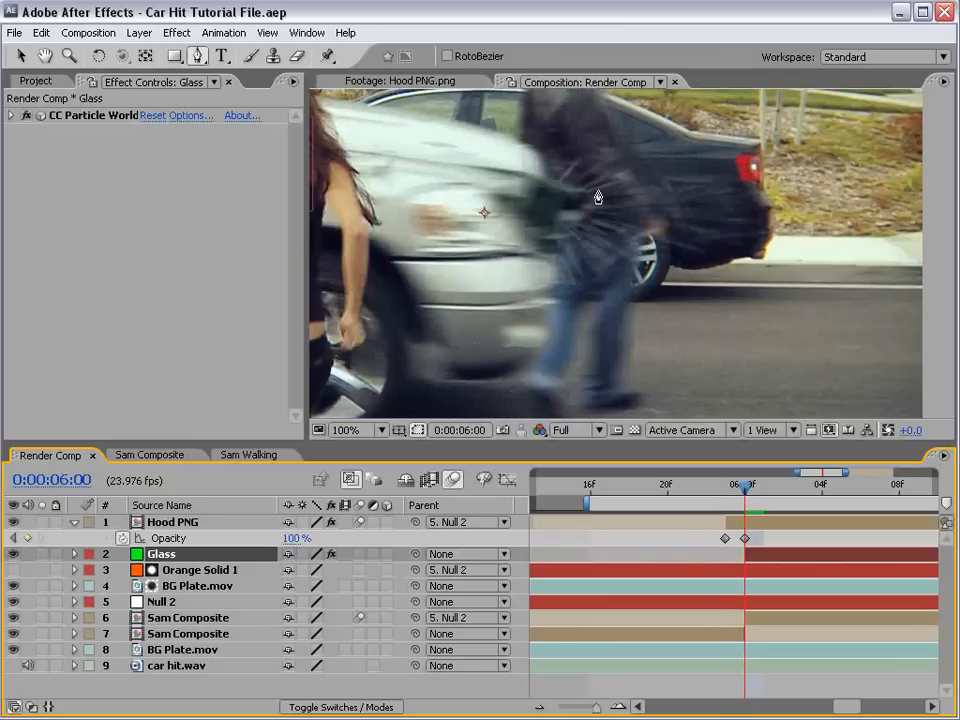
Preview the impact sequence of the Render Comp with the viewer maximized, and restore the layout
key("v")
left_click_drag(740, 487, 782, 489)
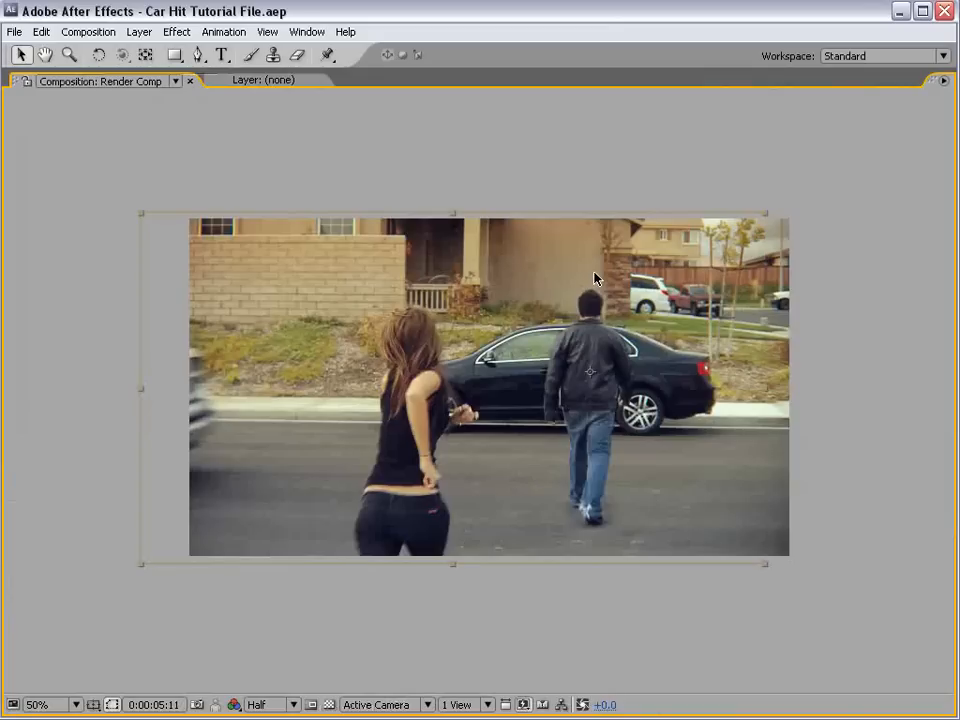
key("space")
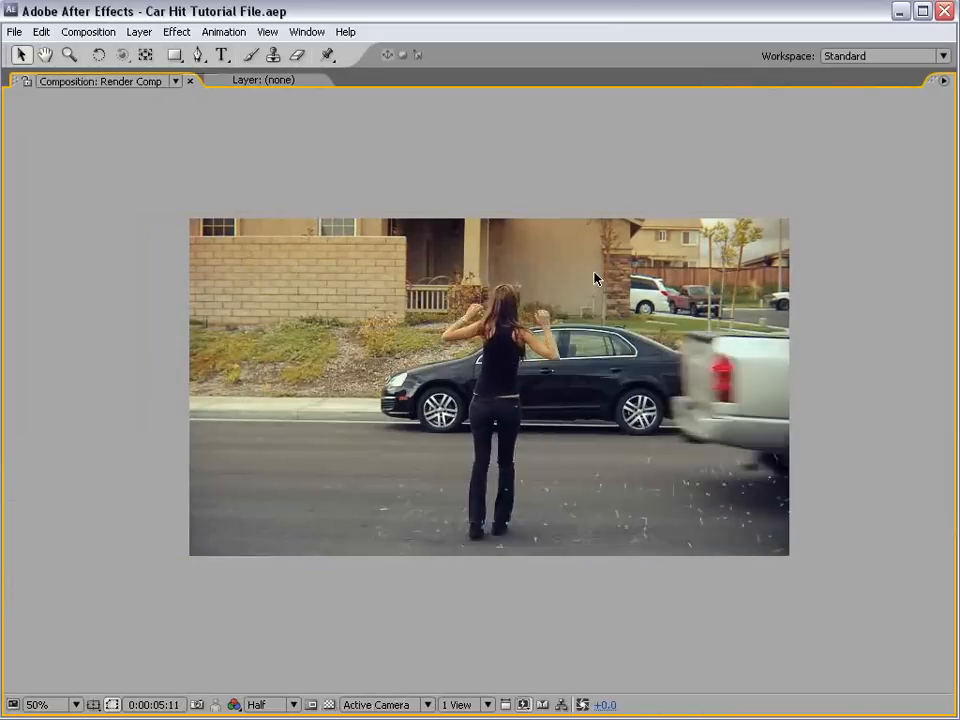
key("space")
key("grave")
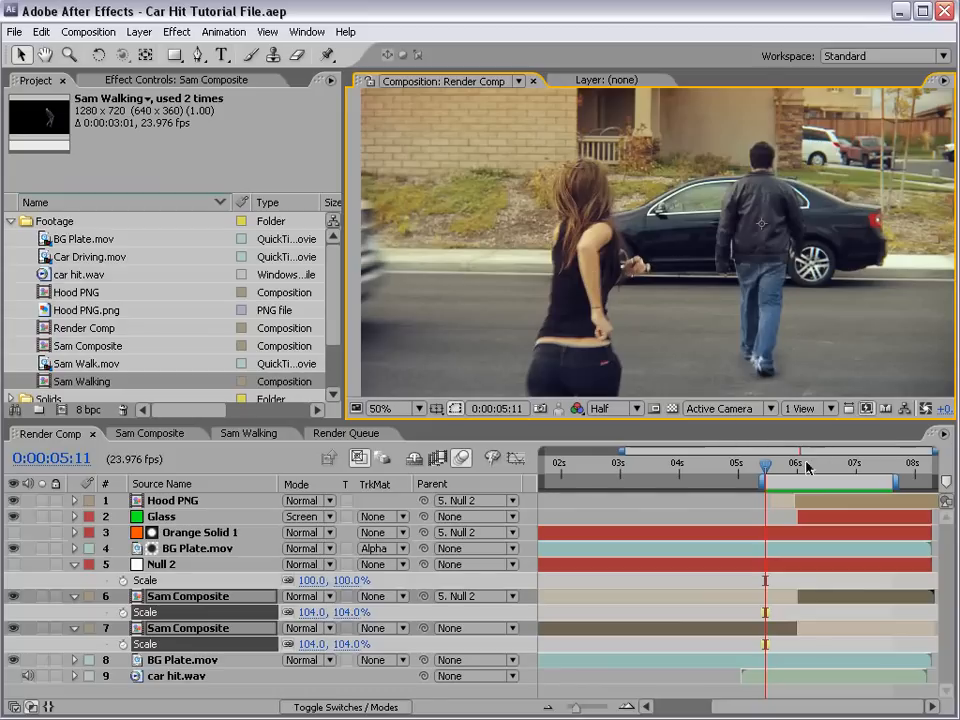
Check the composite at 0:00:07:07 after the impact, and return to the hit near 0:00:06:02
left_click_drag(807, 467, 874, 471)
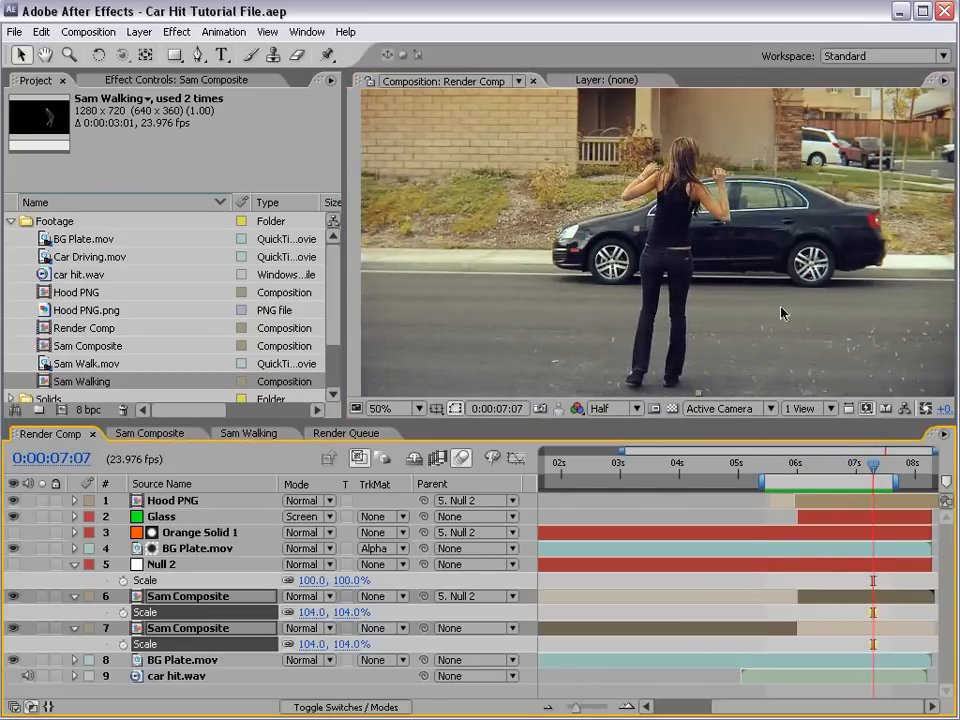
key("minus")
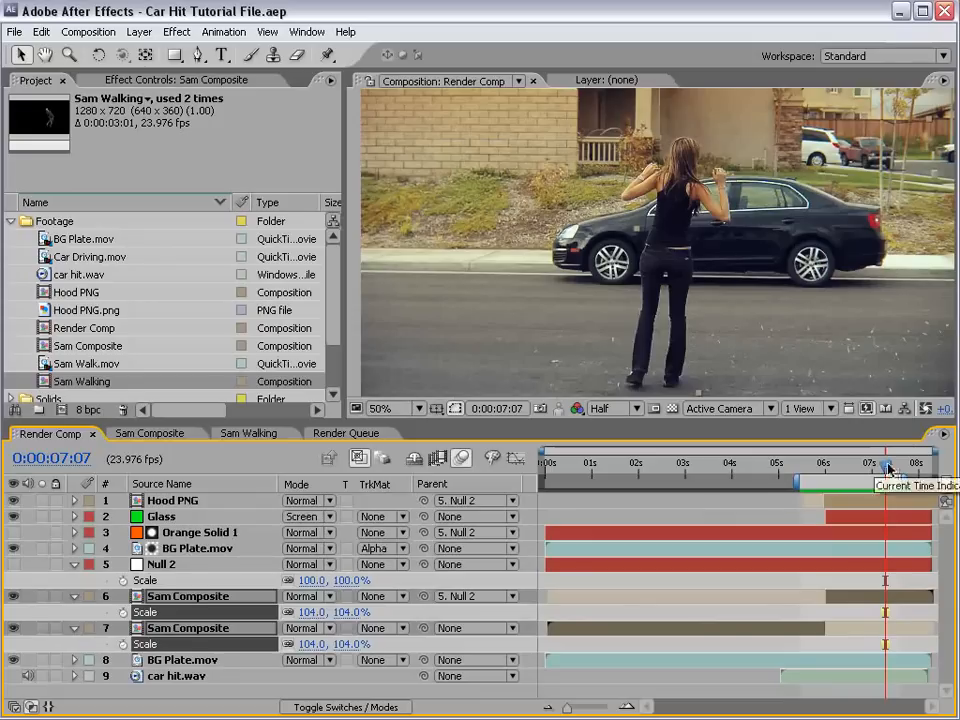
left_click_drag(885, 464, 827, 477)
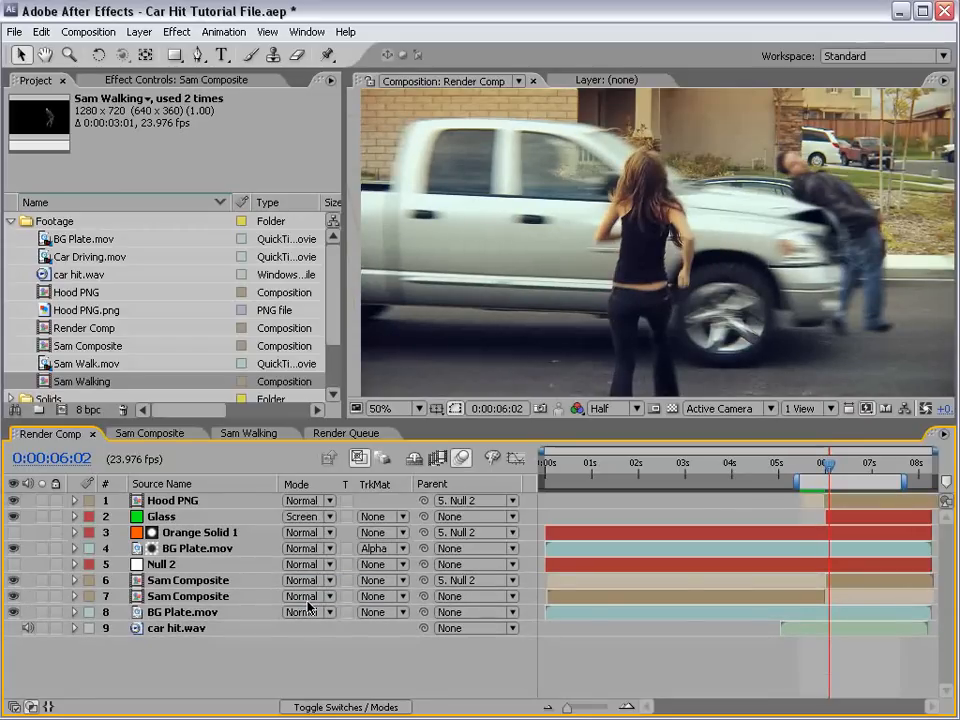
Hide the Sam Composite layer parented to Null 2 and split the unparented Sam Composite layer at 0:00:06:00
left_click(214, 581)
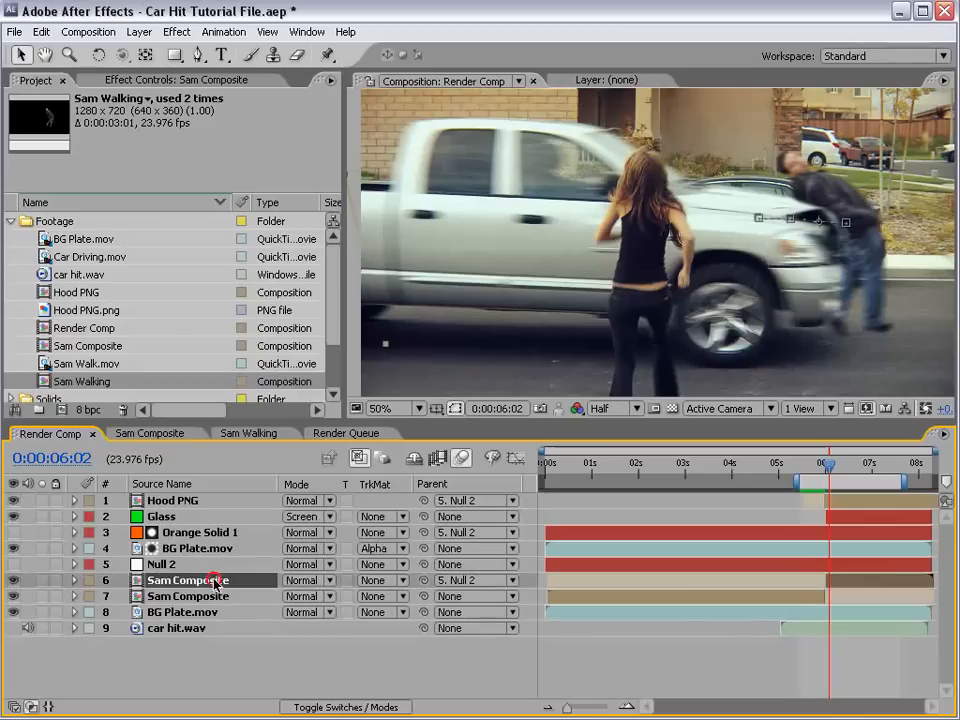
left_click(14, 580)
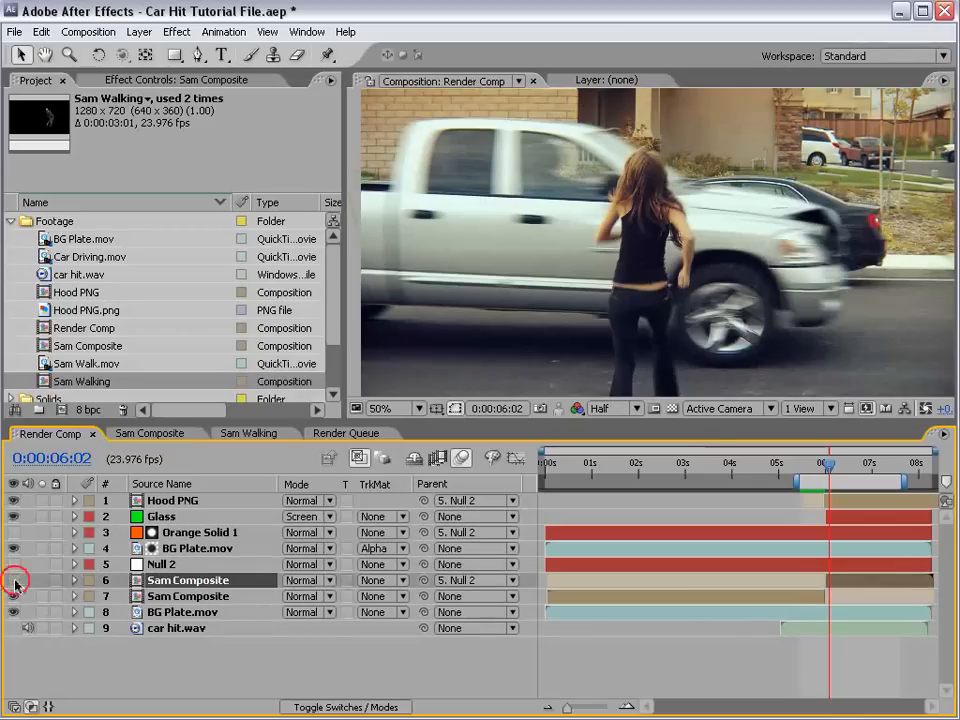
key("equal")
key("equal")
left_click_drag(826, 469, 805, 473)
left_click(816, 596)
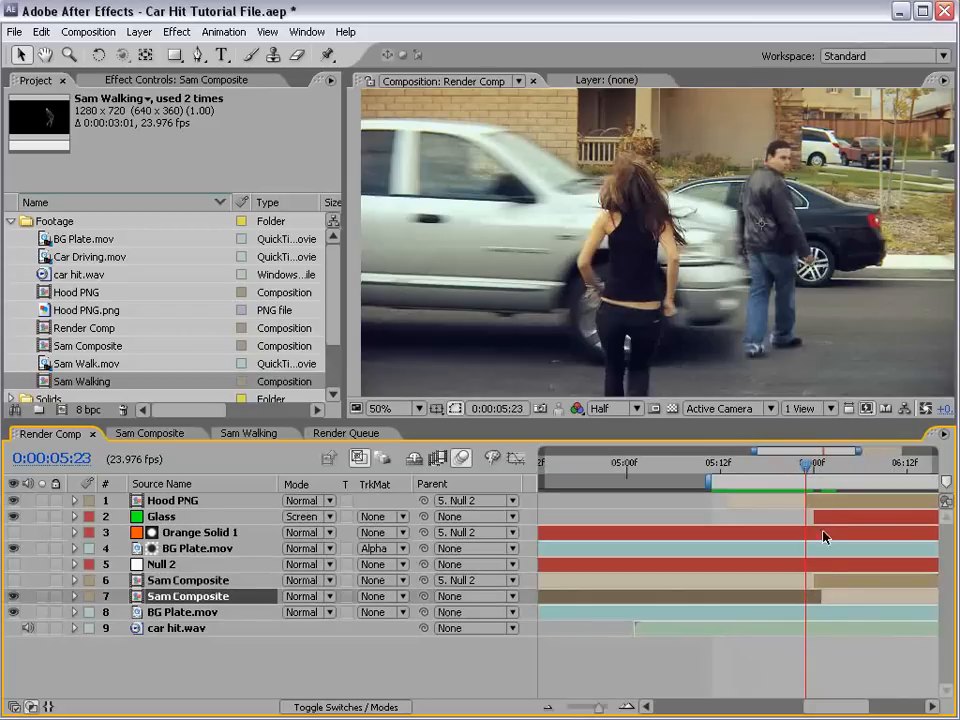
left_click(819, 466)
left_click_drag(819, 466, 815, 466)
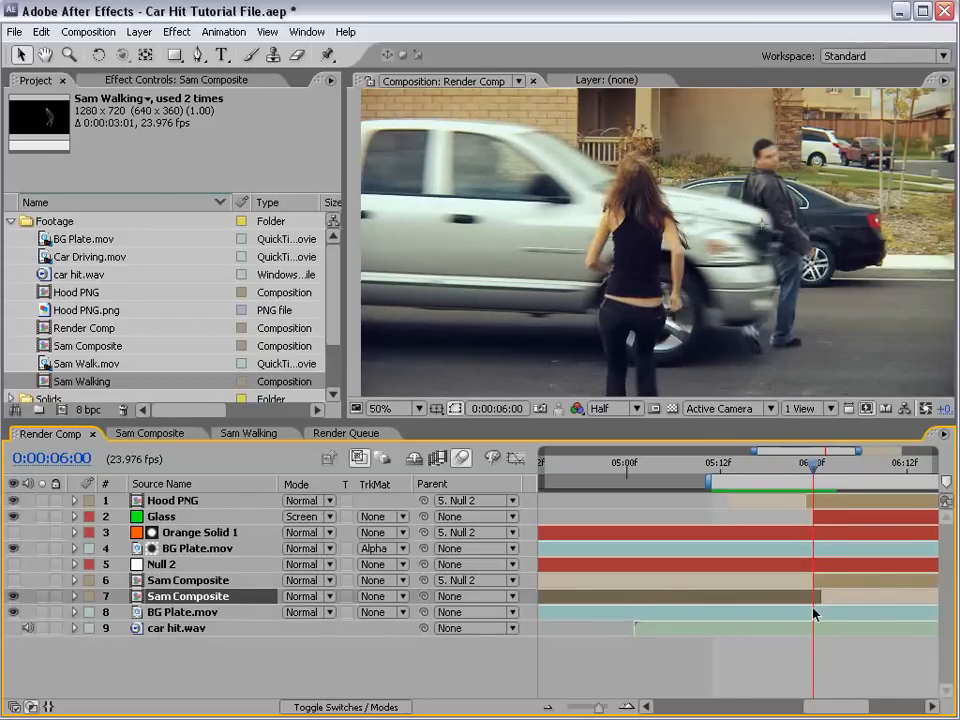
key("ctrl+shift+d")
Extend the split-off Sam Composite layer to the end of the comp and apply Freeze Frame to it at 0:00:06:00
left_click_drag(820, 597, 923, 603)
key("minus")
key("minus")
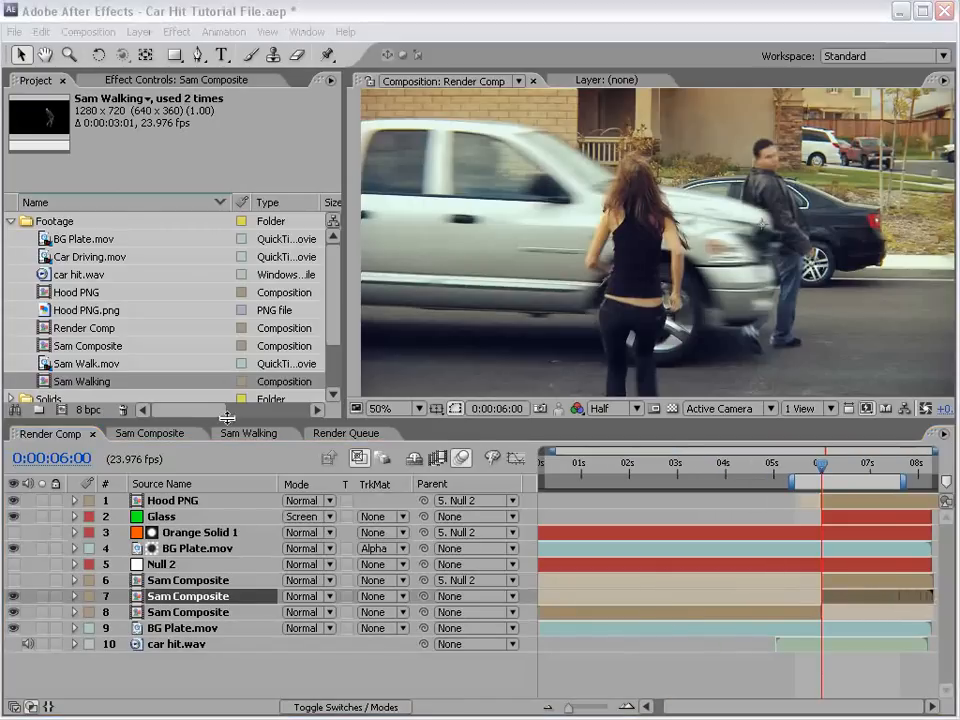
left_click_drag(228, 418, 214, 329)
right_click(175, 508)
mouse_move(190, 592)
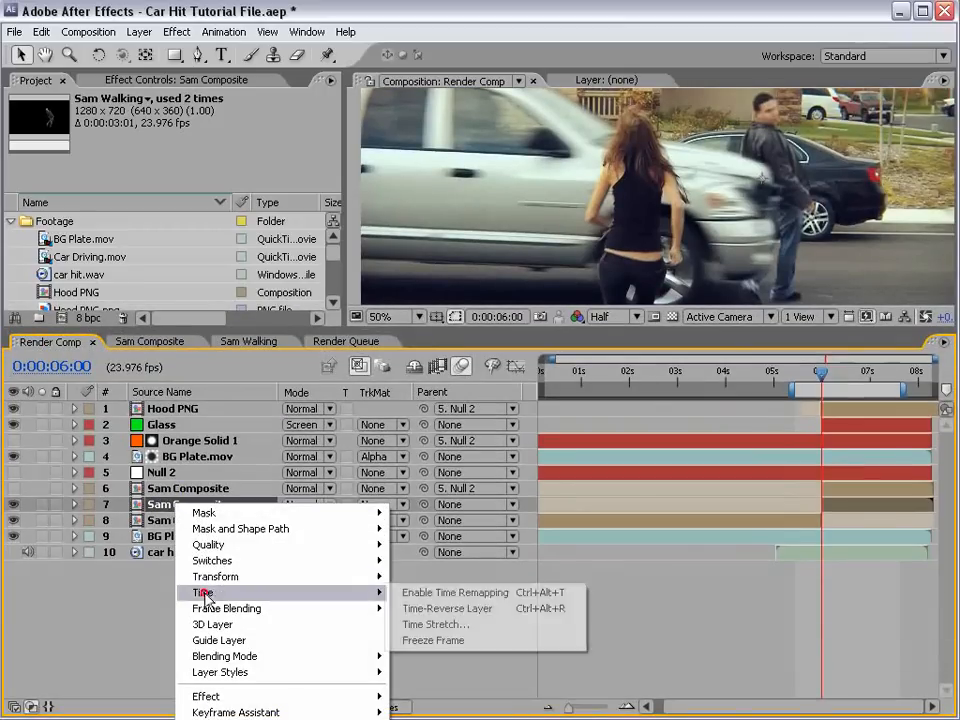
left_click(455, 642)
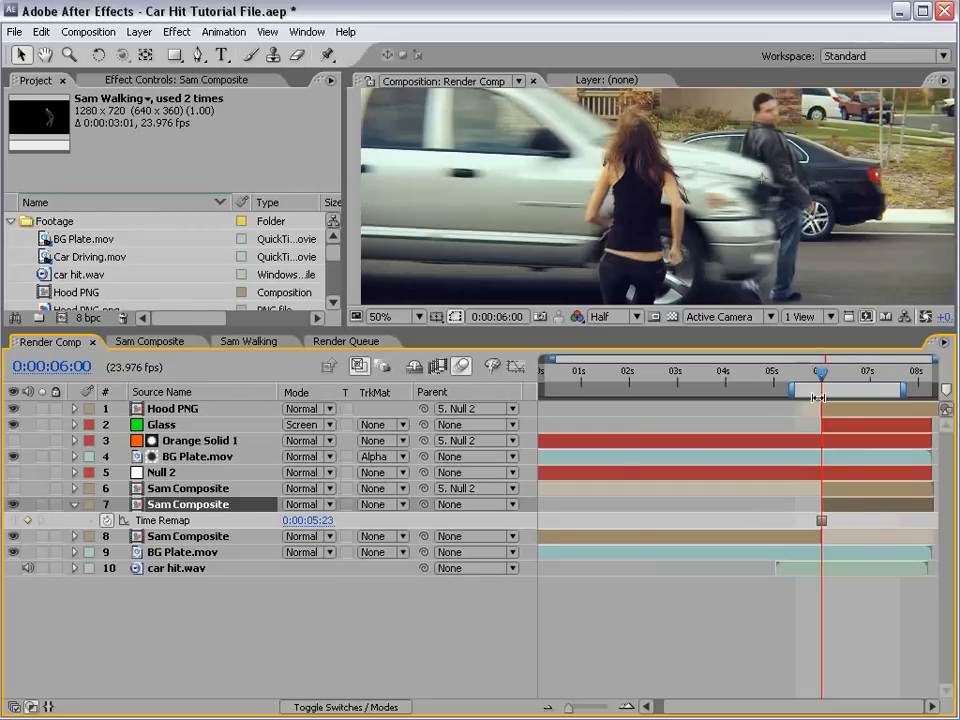
Parent the frozen Sam Composite layer to Null 2, checking its motion after the hit, and save the project
left_click_drag(816, 373, 820, 376)
left_click_drag(423, 504, 170, 472)
left_click_drag(821, 373, 838, 380)
scroll(754, 172, "down", 1)
key("space")
left_click_drag(772, 194, 707, 200)
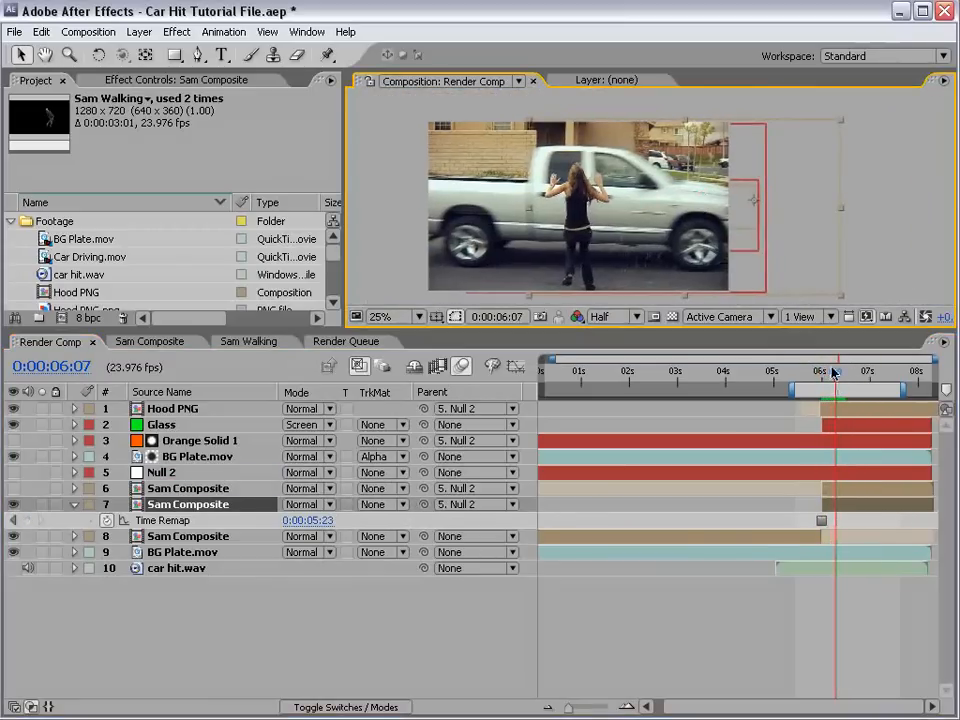
mouse_move(835, 372)
left_mouse_down()
mouse_move(822, 380)
mouse_move(826, 372)
mouse_move(813, 372)
mouse_move(825, 378)
left_mouse_up()
scroll(686, 225, "up", 1)
key("ctrl+s")
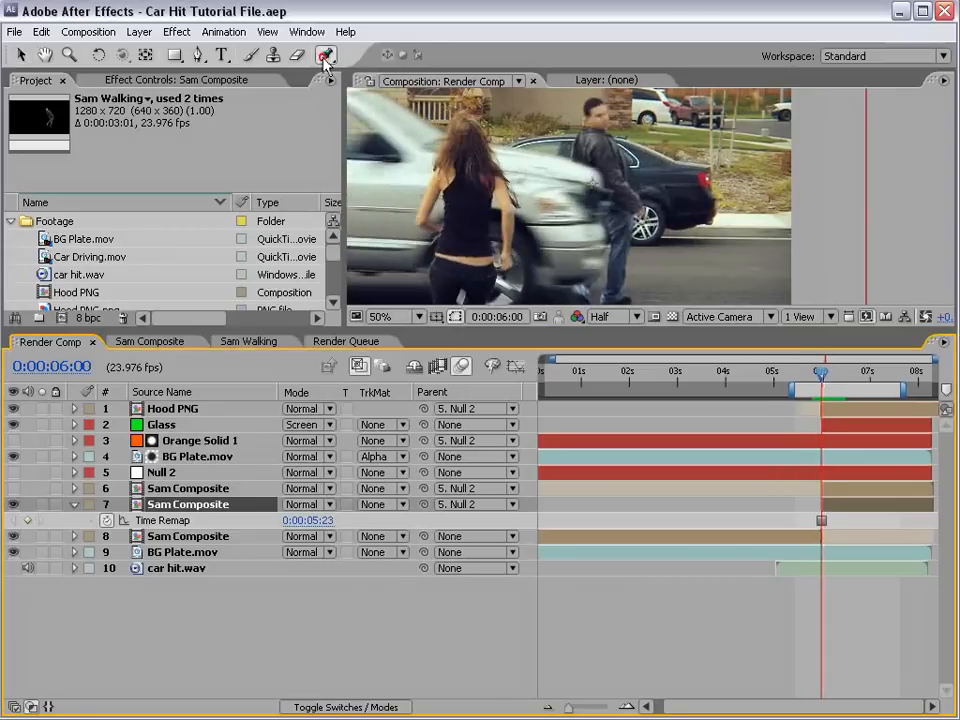
Solo the frozen Sam Composite layer and place puppet pins on the man's head, torso and hips at 0:00:06:00
left_click_drag(326, 55, 393, 62)
scroll(568, 161, "up", 2)
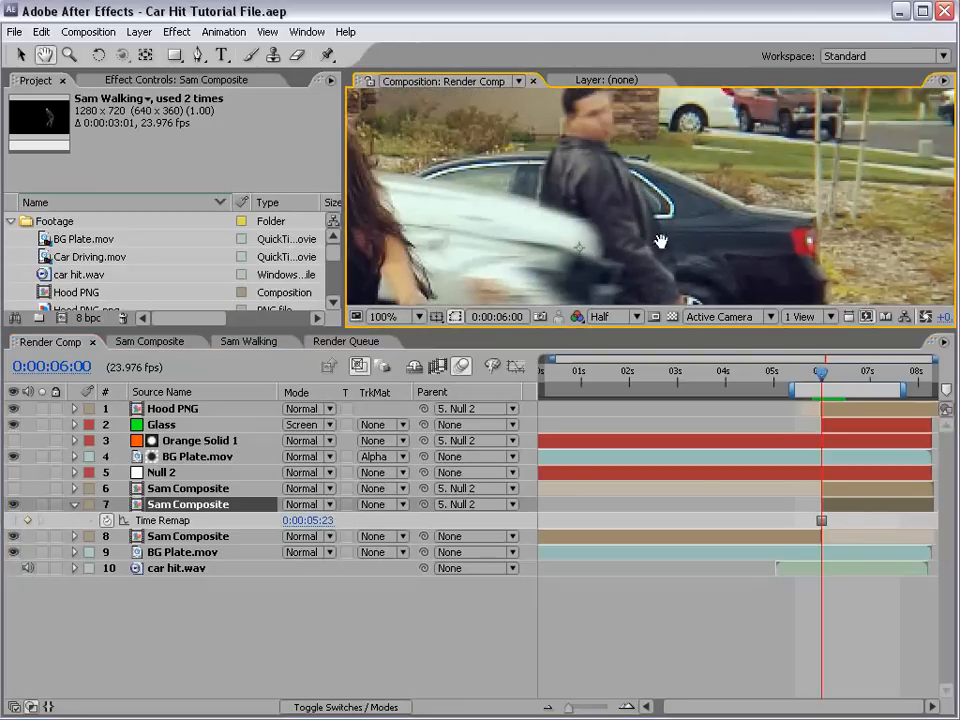
left_click(41, 504)
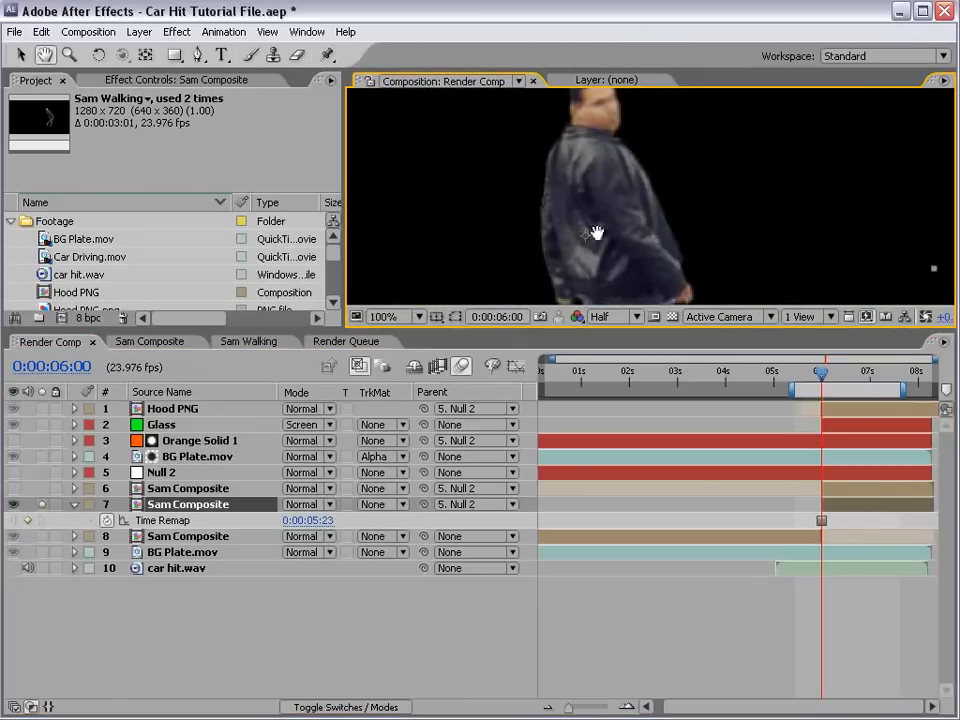
left_click_drag(619, 331, 619, 531)
key("h")
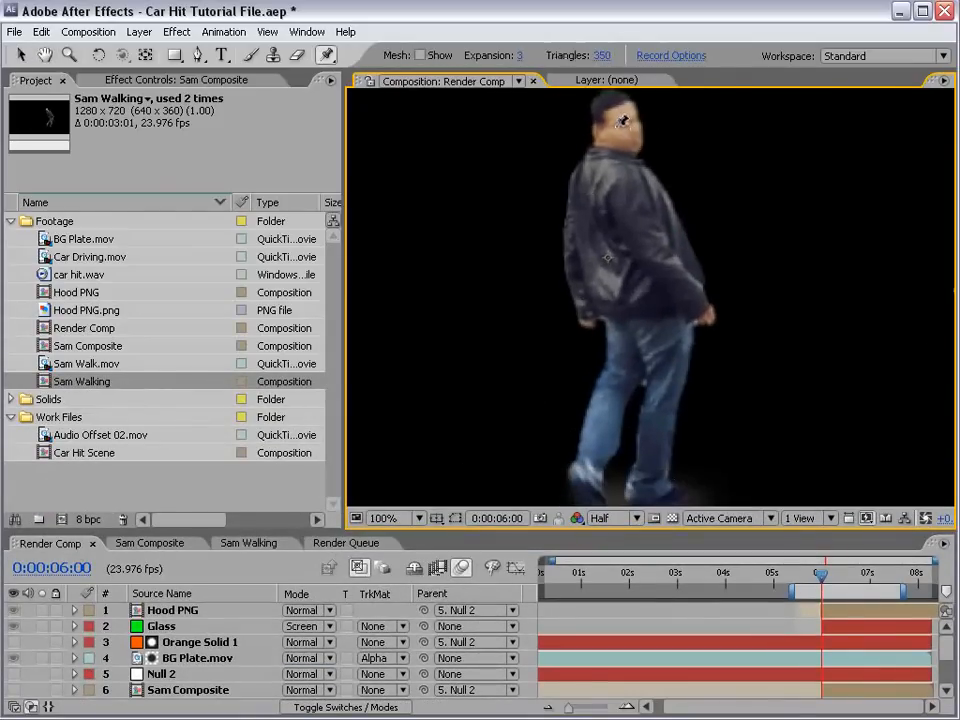
left_click(622, 121)
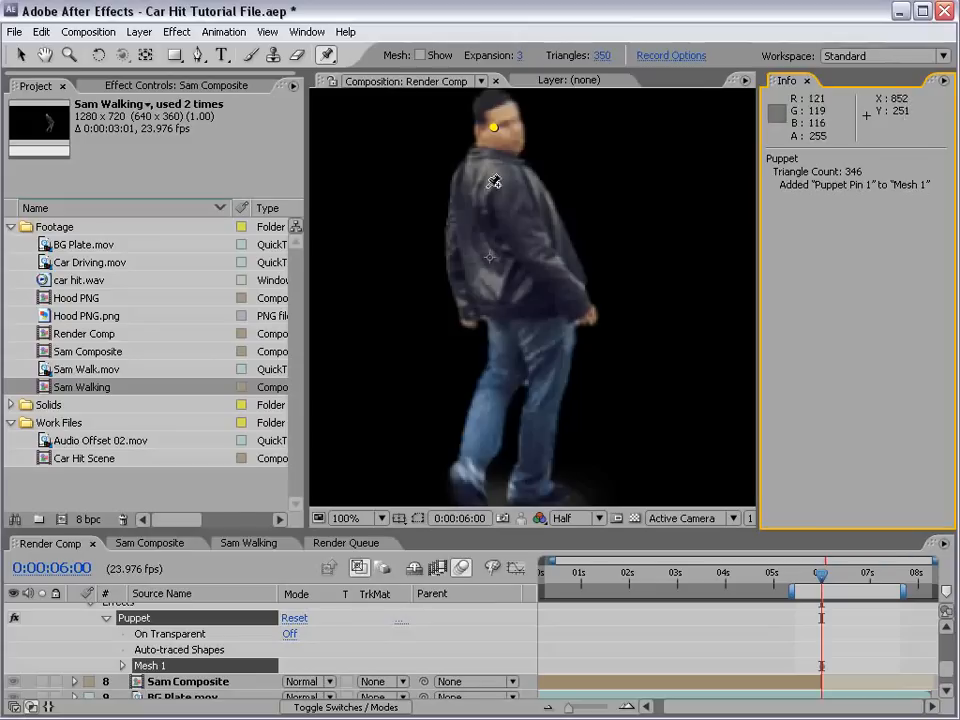
left_click(505, 250)
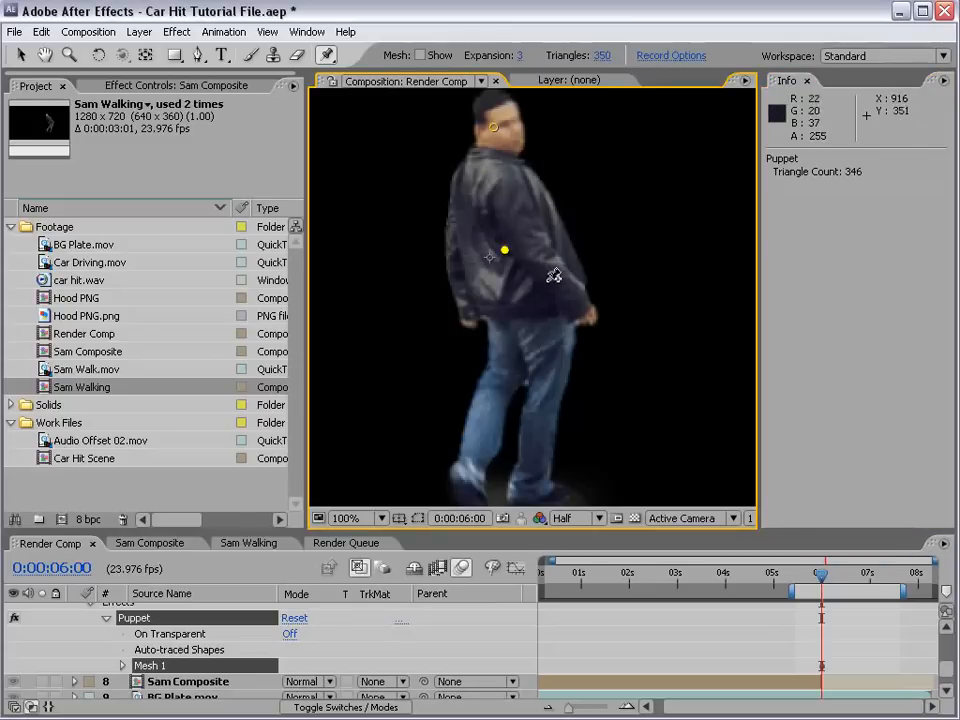
left_click(515, 365)
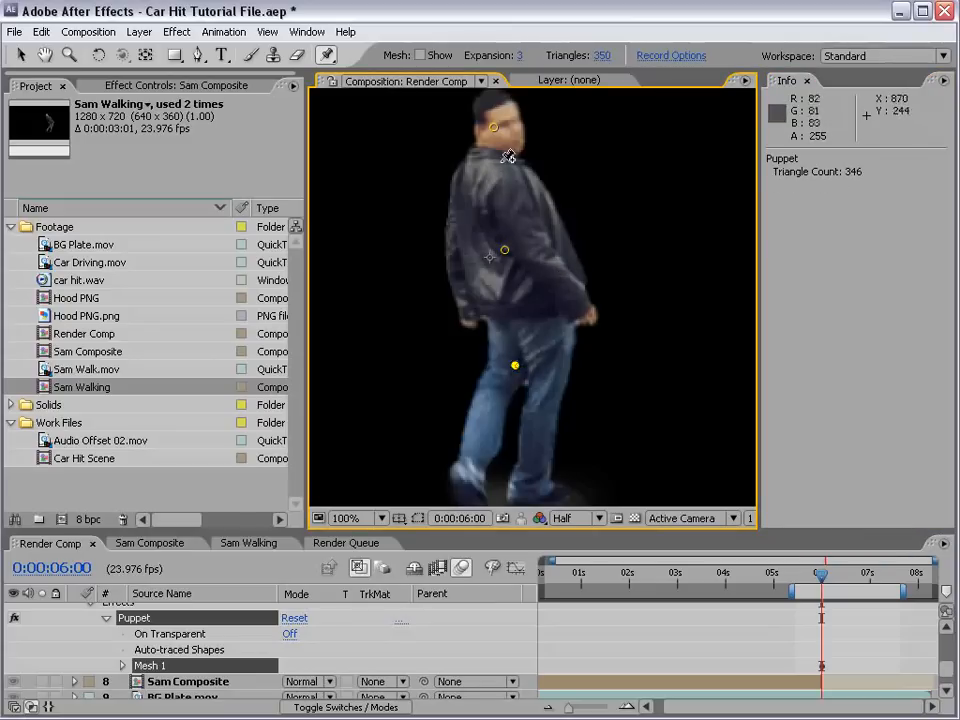
With the Puppet Starch tool, show the mesh, set the extent to 33 and place two starch pins across the lower jacket
left_click_drag(325, 55, 400, 96)
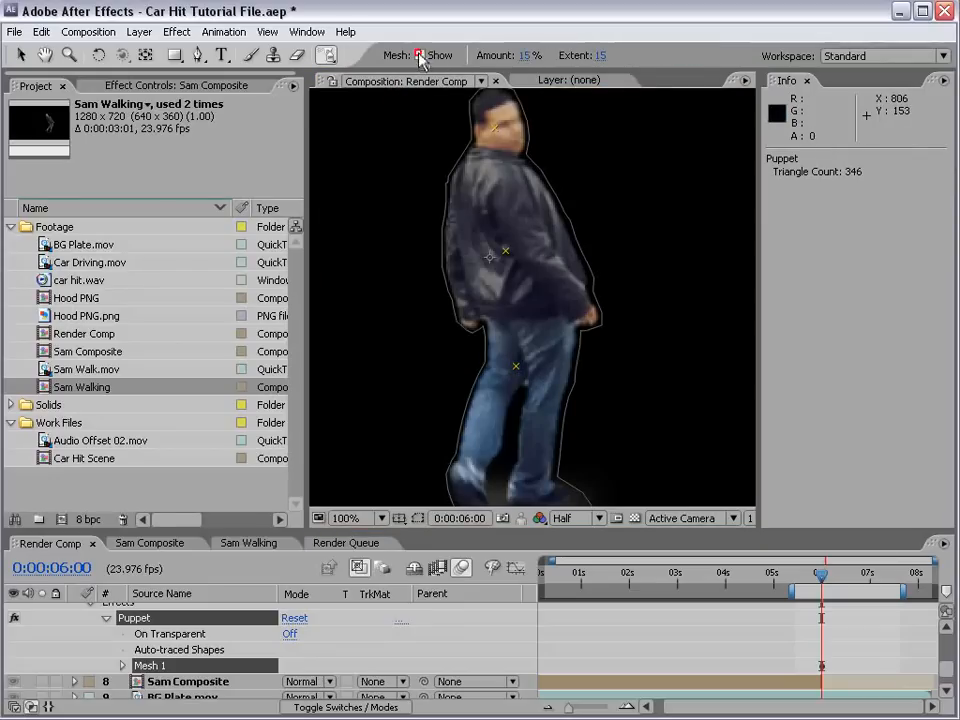
left_click(419, 55)
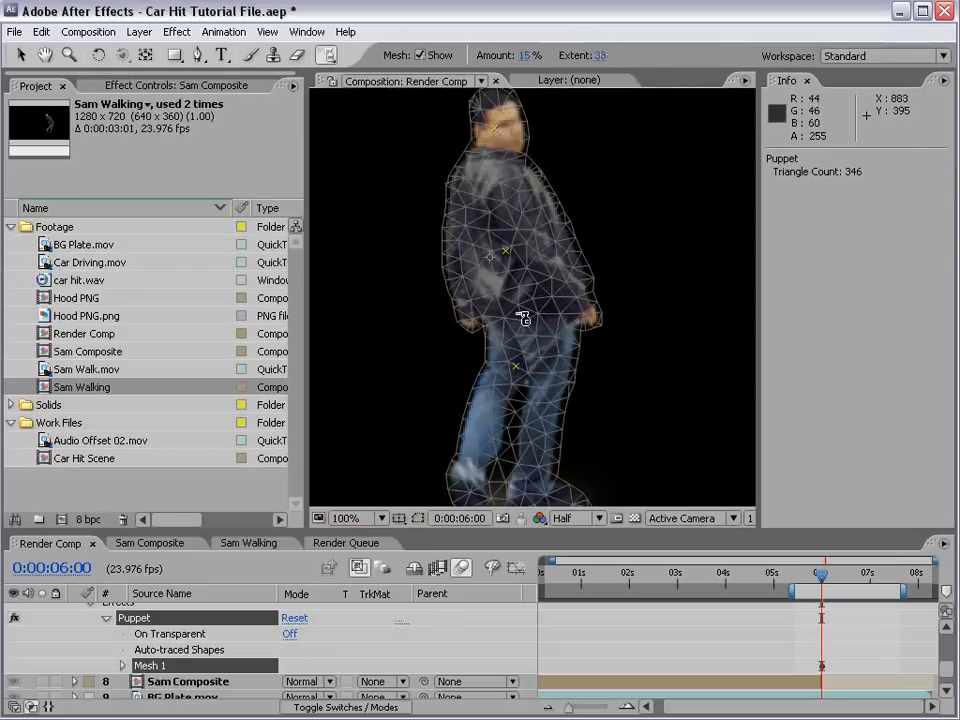
left_click(540, 290)
left_click(470, 289)
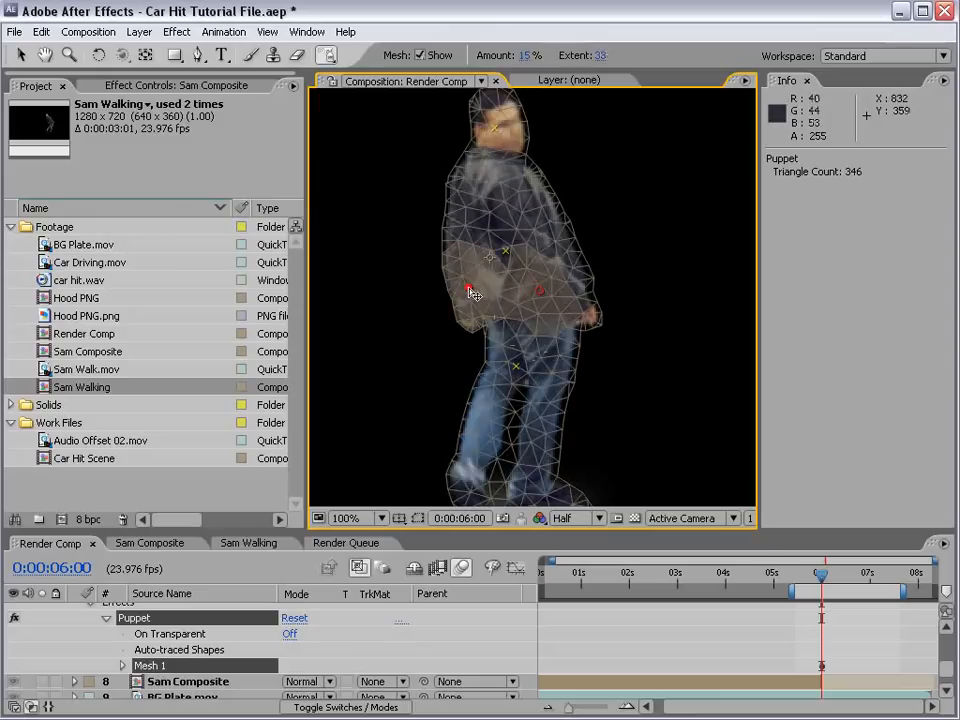
left_click(20, 55)
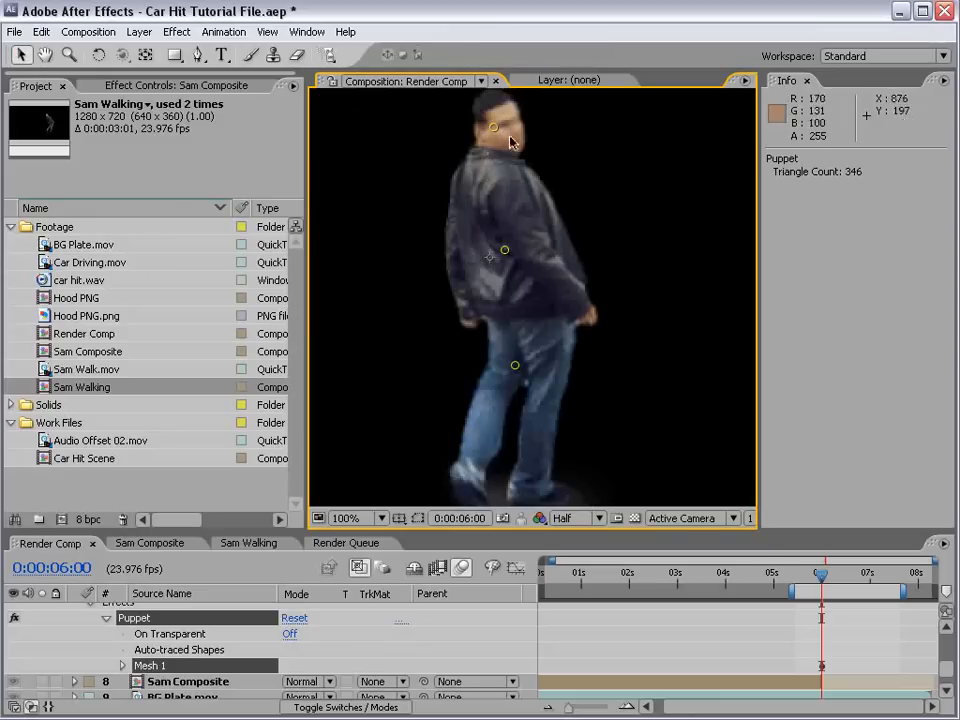
Try bending the man by moving his head and hip puppet pins, and undo both moves
left_click_drag(494, 128, 518, 137)
key("ctrl+z")
left_click_drag(515, 365, 526, 356)
key("ctrl+z")
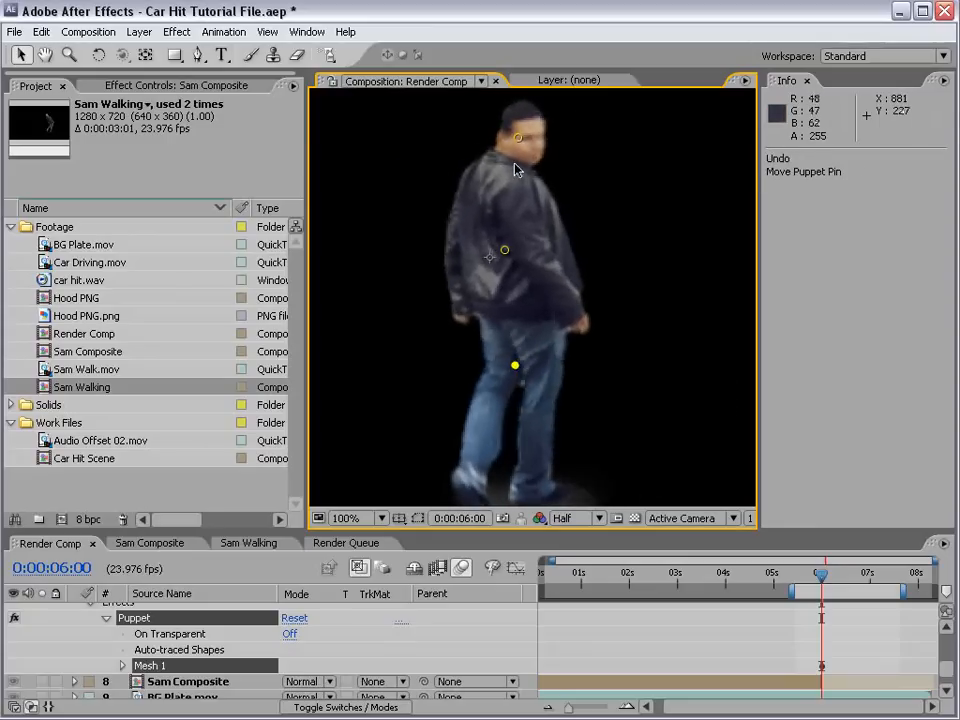
key("ctrl+z")
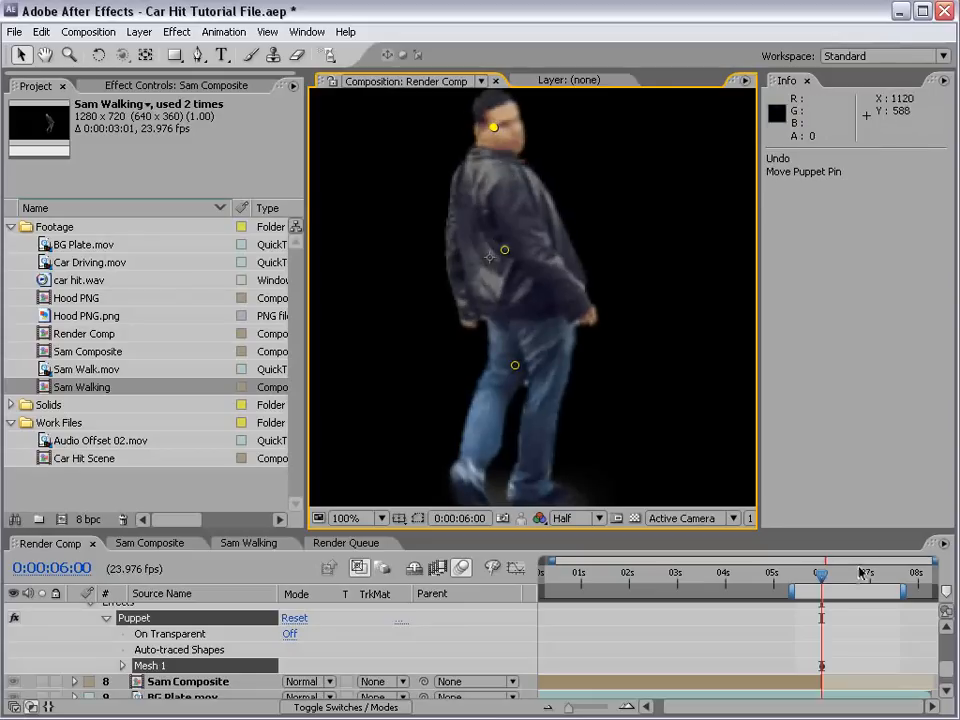
Reveal the keyframed positions of all three puppet pins on the frozen Sam Composite layer in an enlarged timeline
key("Page_Up")
key("Page_Down")
key("space")
scroll(823, 645, "up", 2)
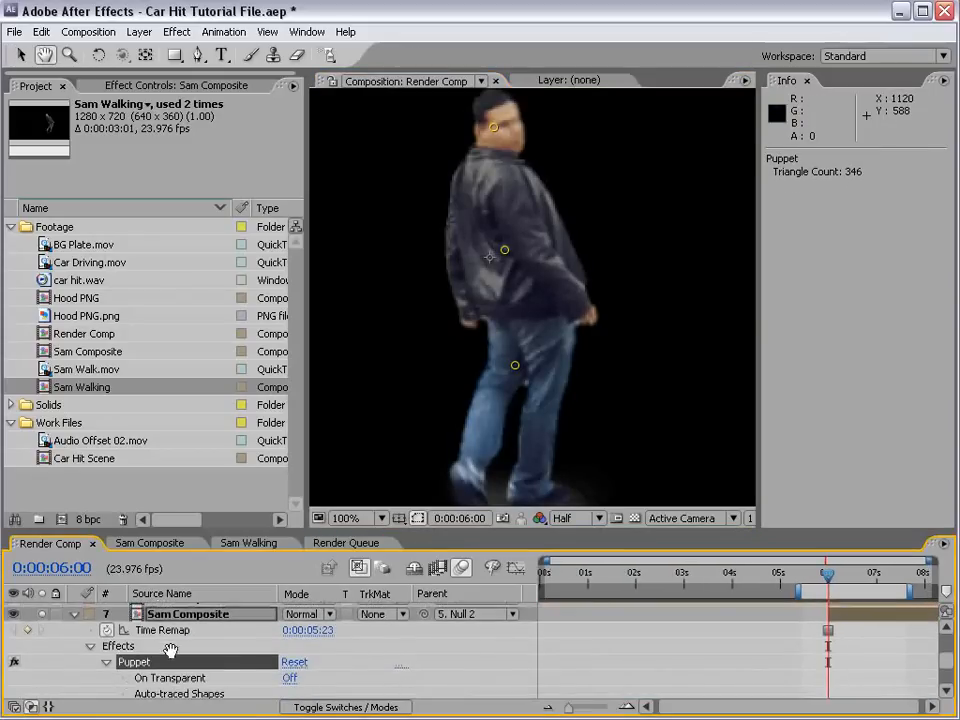
left_click_drag(228, 530, 218, 428)
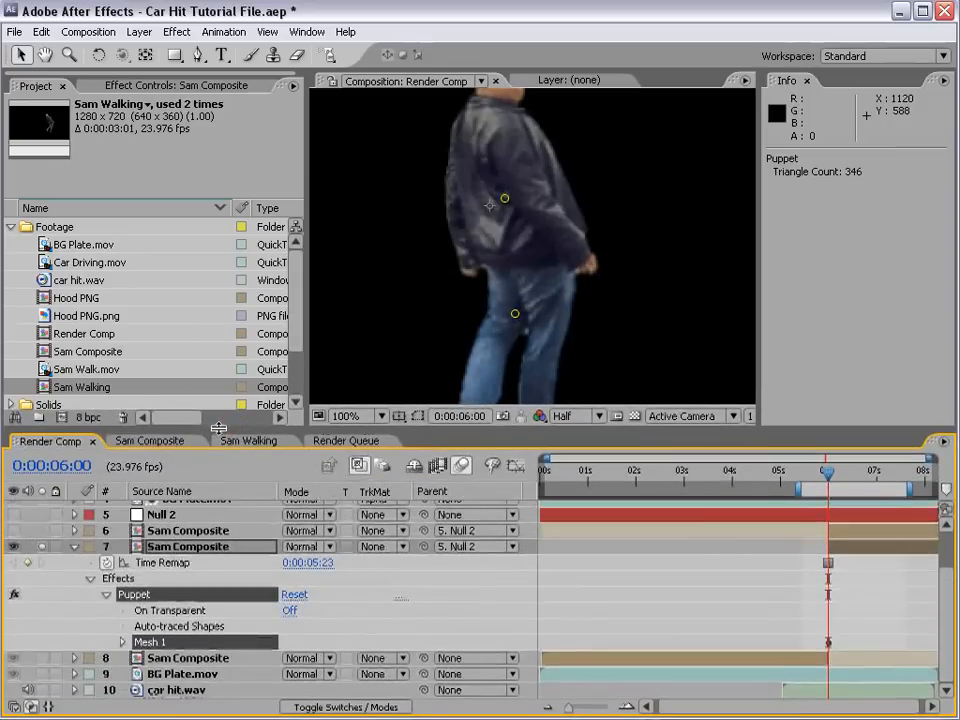
key("u")
key("u")
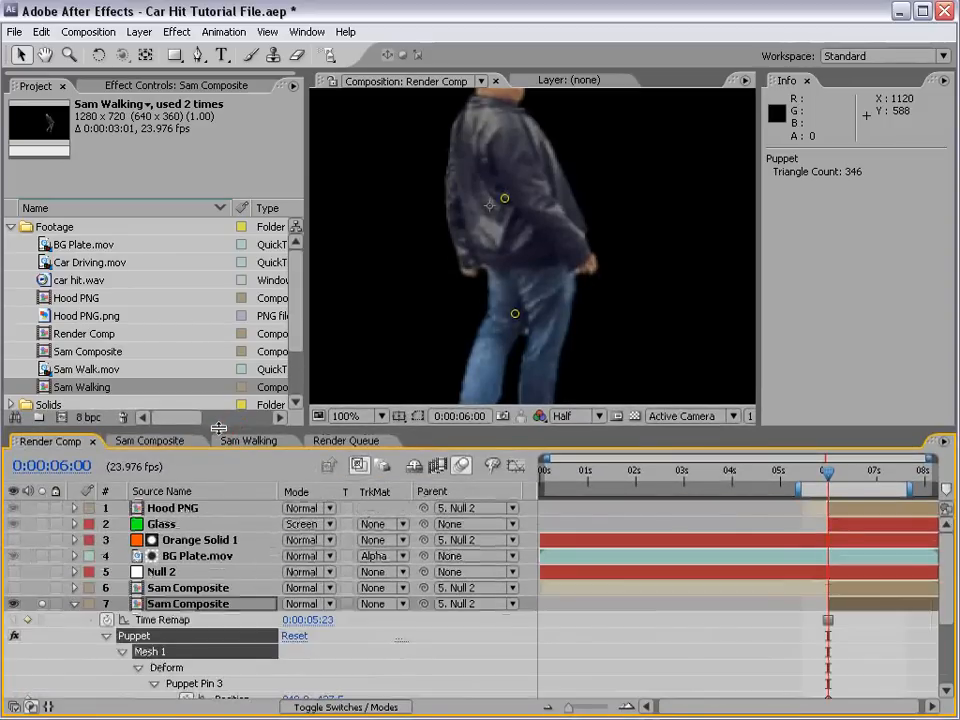
key("space")
left_click_drag(888, 646, 420, 572)
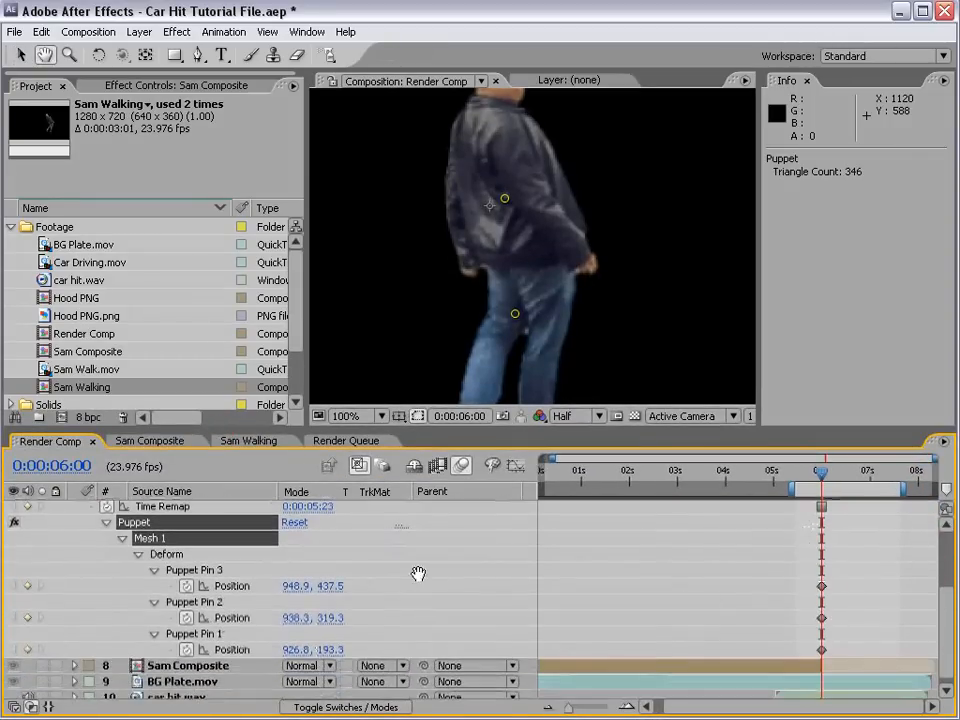
Turn off solo for the frozen Sam Composite layer so the man appears within the full scene
key("space")
left_click_drag(587, 186, 617, 264)
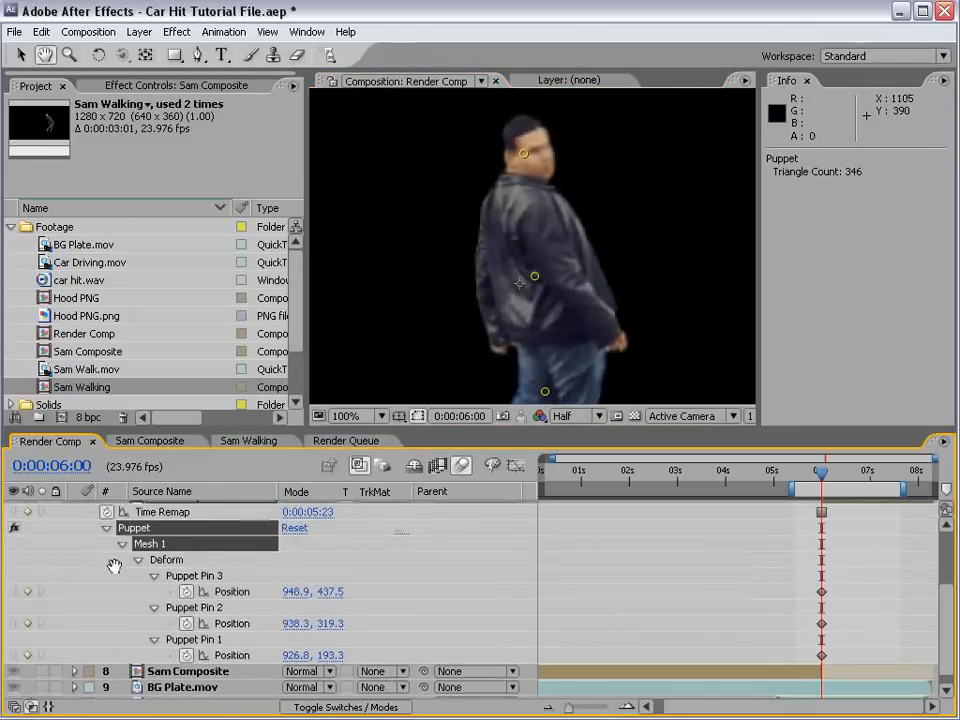
scroll(30, 515, "up", 1)
left_click(40, 513)
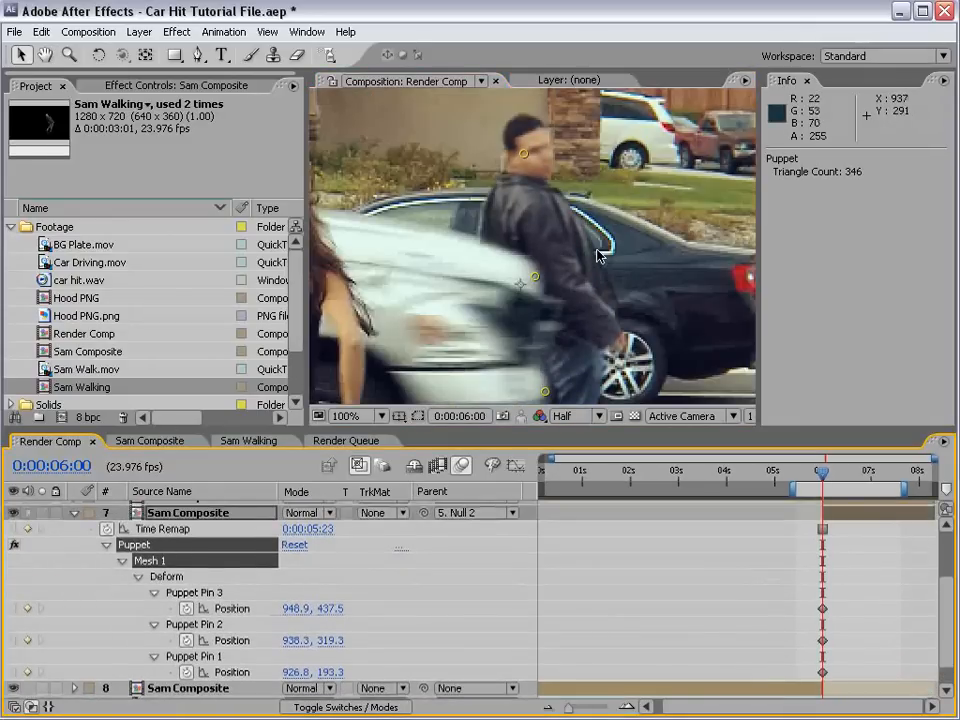
At 0:00:06:02, bend the man over the hood by moving the head pin to 844.1, 270.2 and the torso pin to 924.9, 323.1
key("Page_Down")
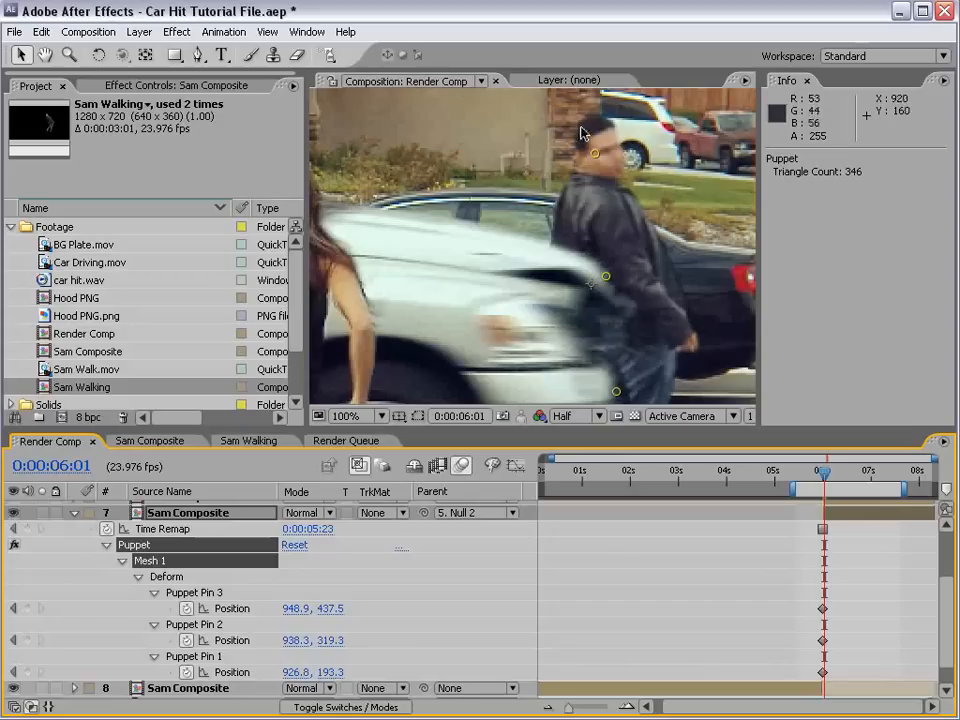
key("Page_Down")
key("space")
scroll(603, 160, "down", 1)
left_click_drag(649, 259, 628, 257)
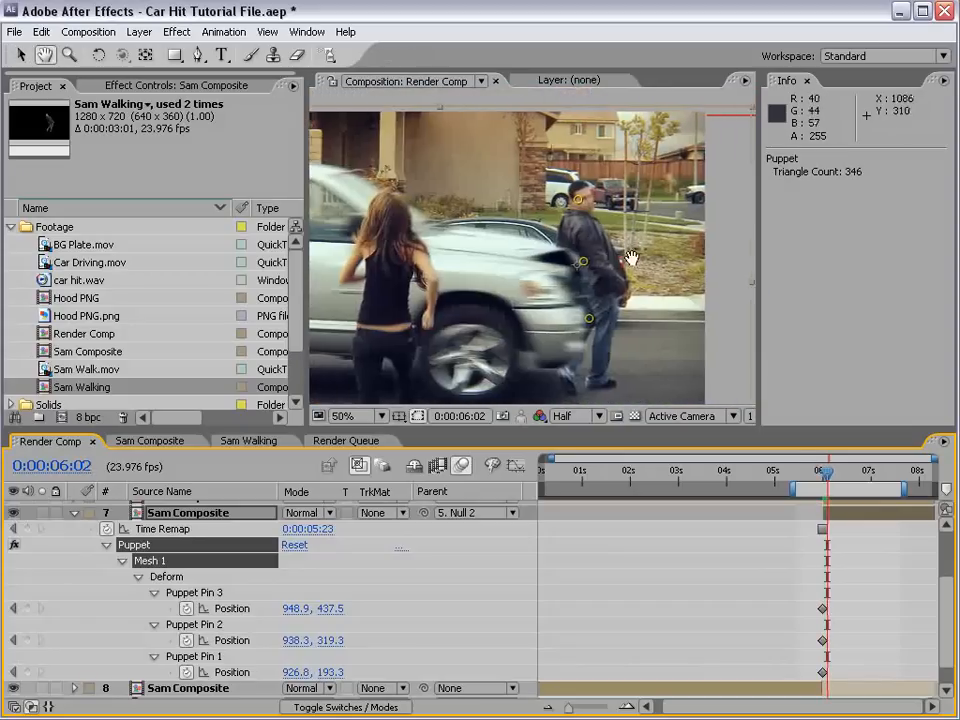
left_click_drag(628, 257, 614, 257)
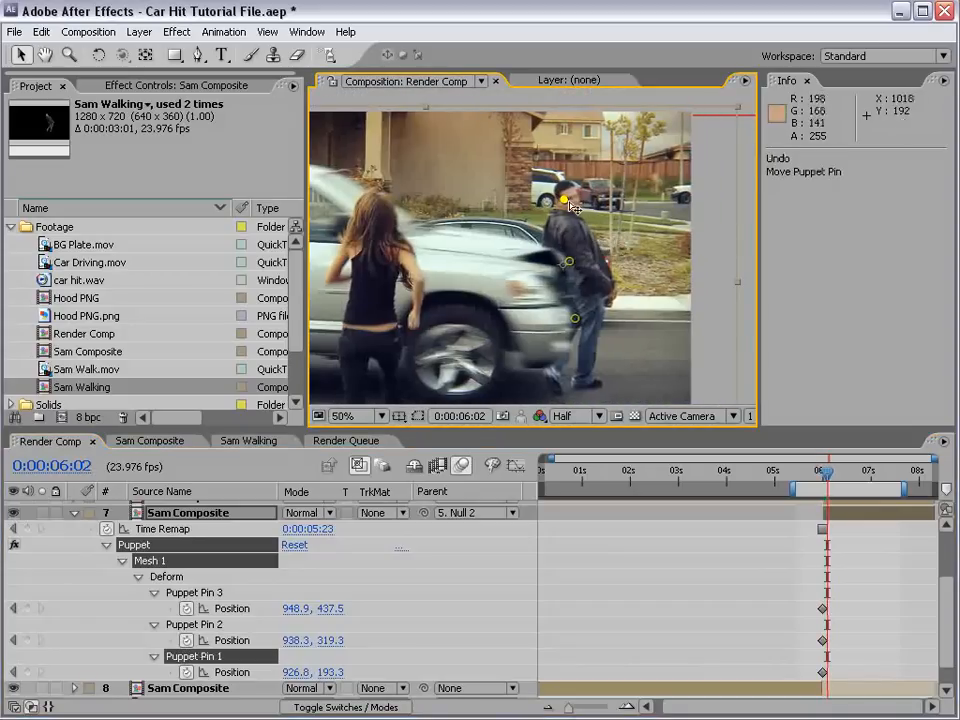
left_click_drag(570, 207, 565, 268)
At 0:00:06:01, move the head pin to 864.3, 237.5 and check the bend between 0:00:06:00 and 0:00:06:02
key("Page_Up")
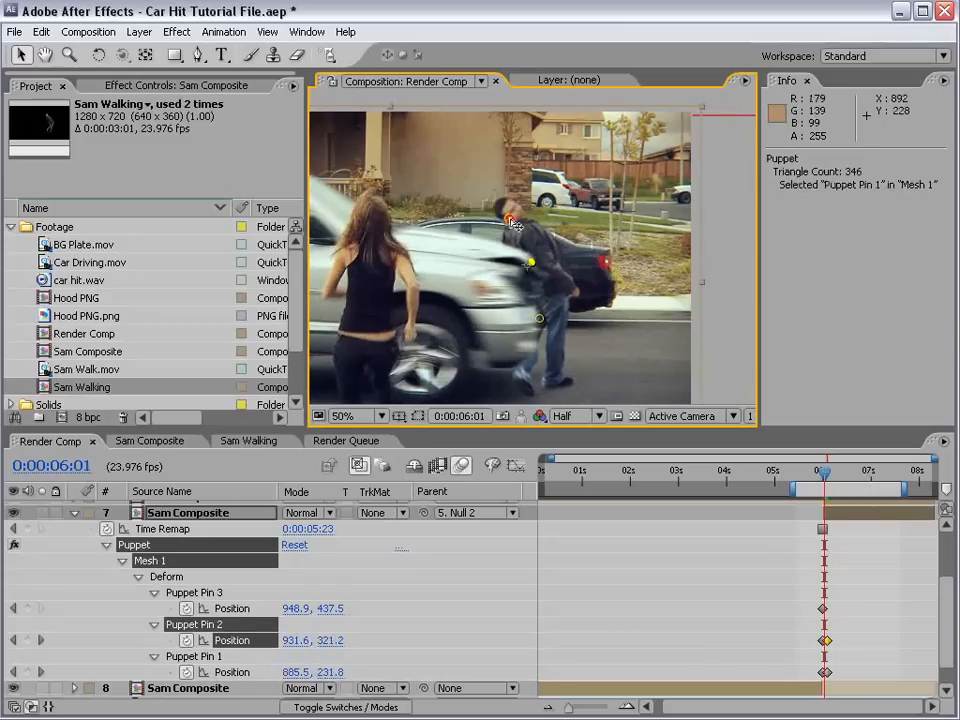
left_click(504, 219)
left_click_drag(505, 218, 500, 221)
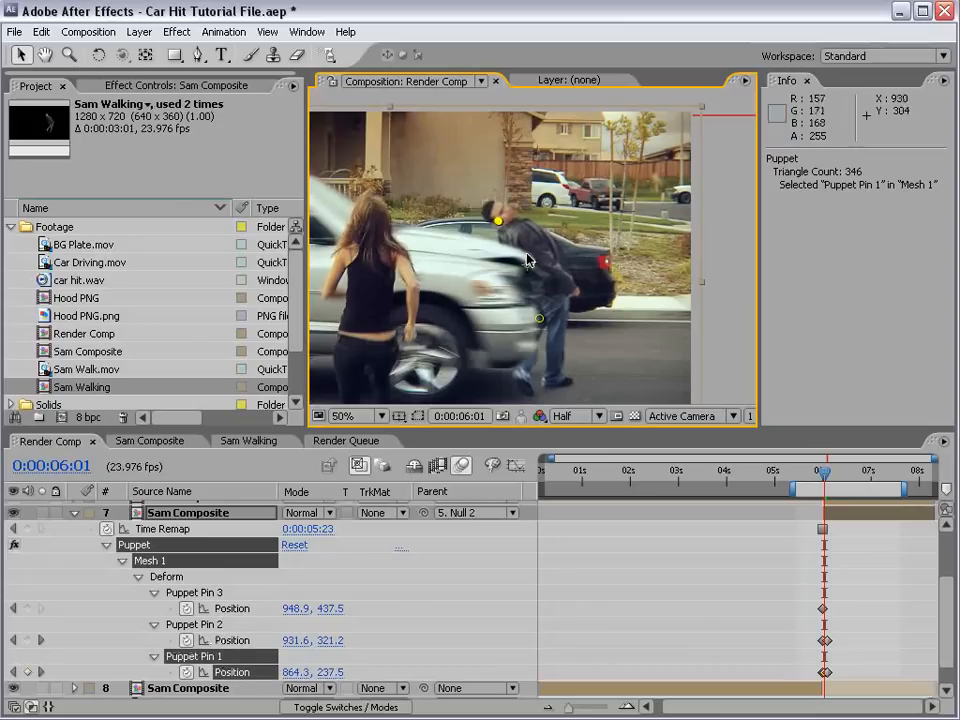
left_click(529, 264)
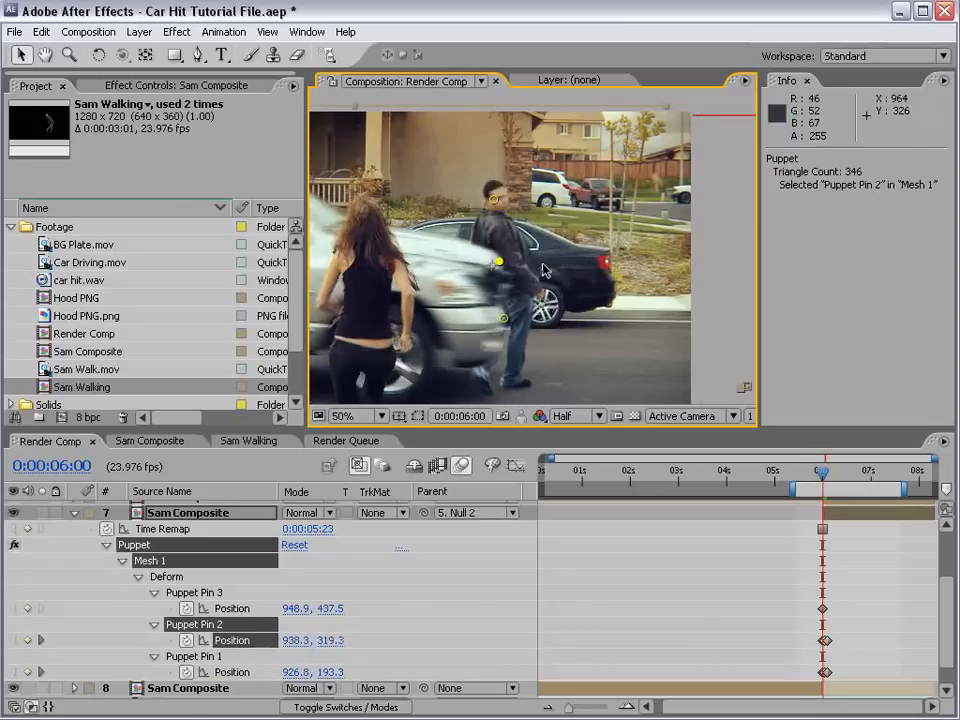
left_click(497, 219)
key("Page_Down")
key("Page_Down")
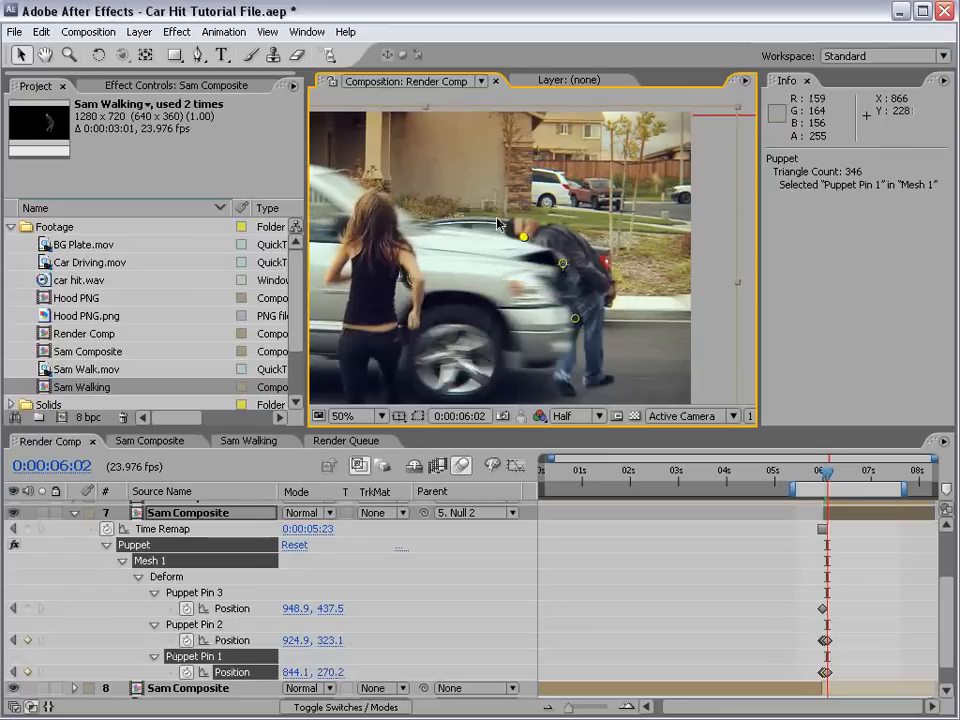
key("Page_Up")
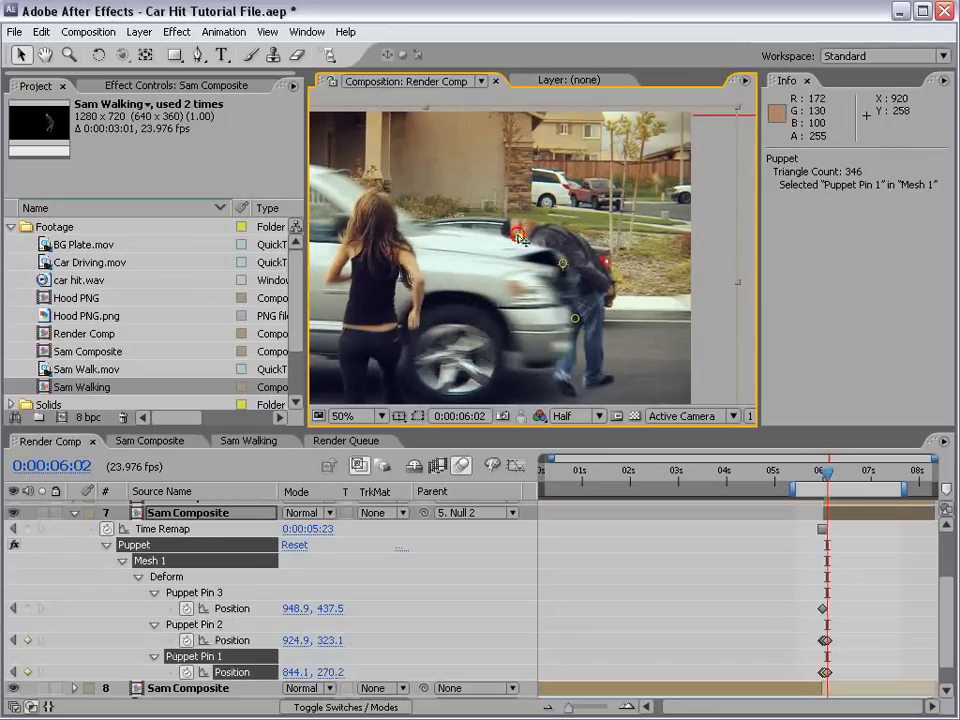
At 0:00:06:02, refine the bend by moving the head pin to 828.7, 274.1 and the torso pin to 913.3, 328.9
left_click_drag(527, 238, 517, 240)
left_click(559, 269)
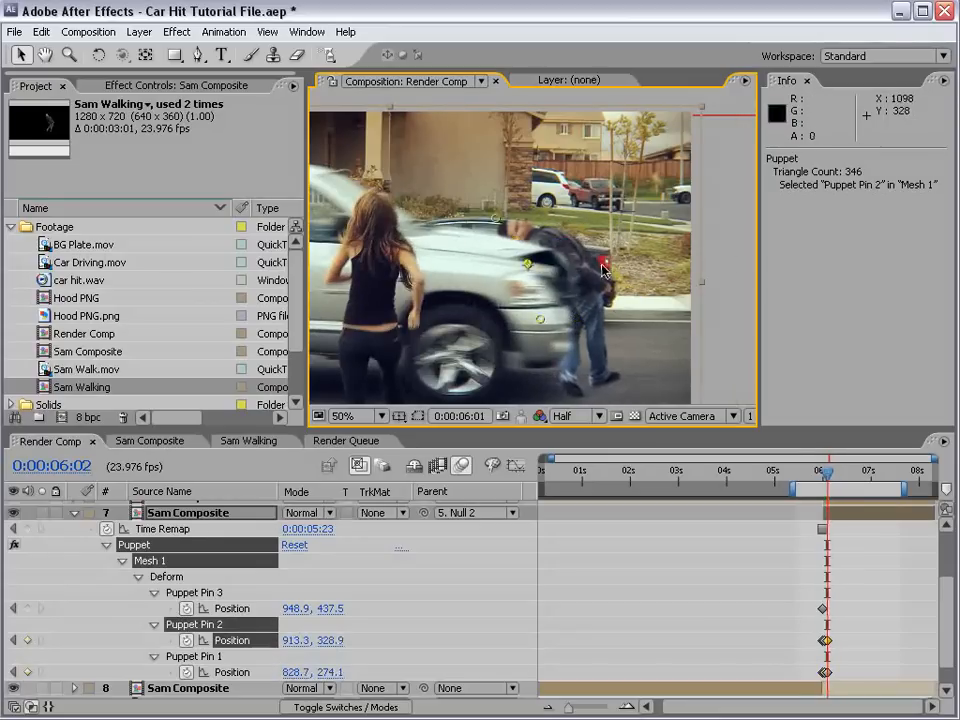
key("Page_Down")
key("Page_Down")
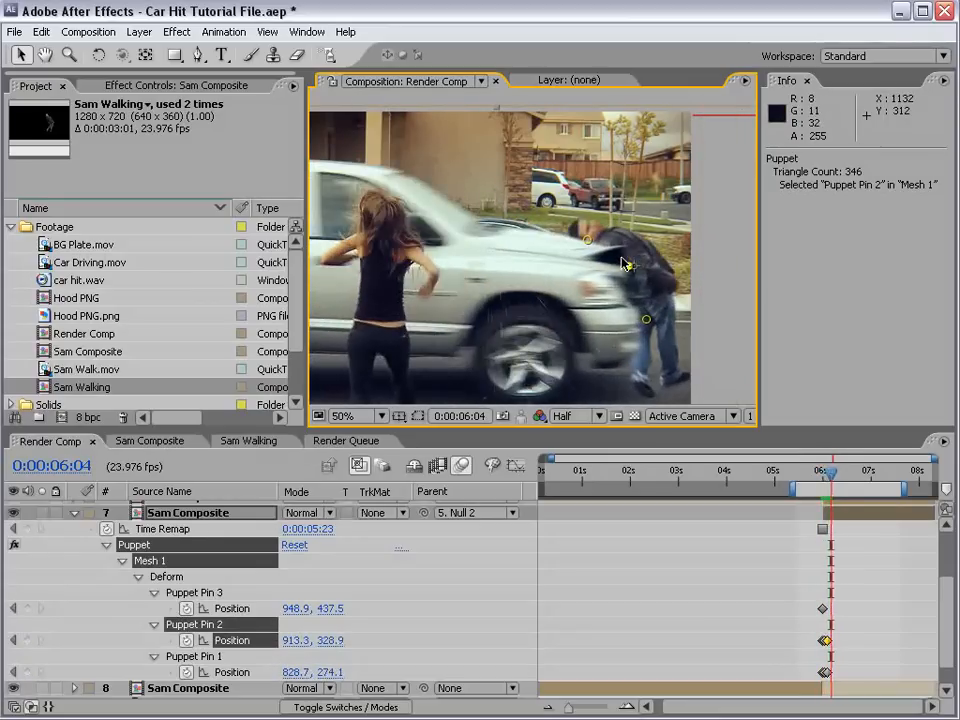
At 0:00:06:03, move the lowest puppet pin to 941.2, 435.0 and check the surrounding frames of the bend
key("Page_Up")
left_click_drag(611, 318, 604, 317)
key("Page_Up")
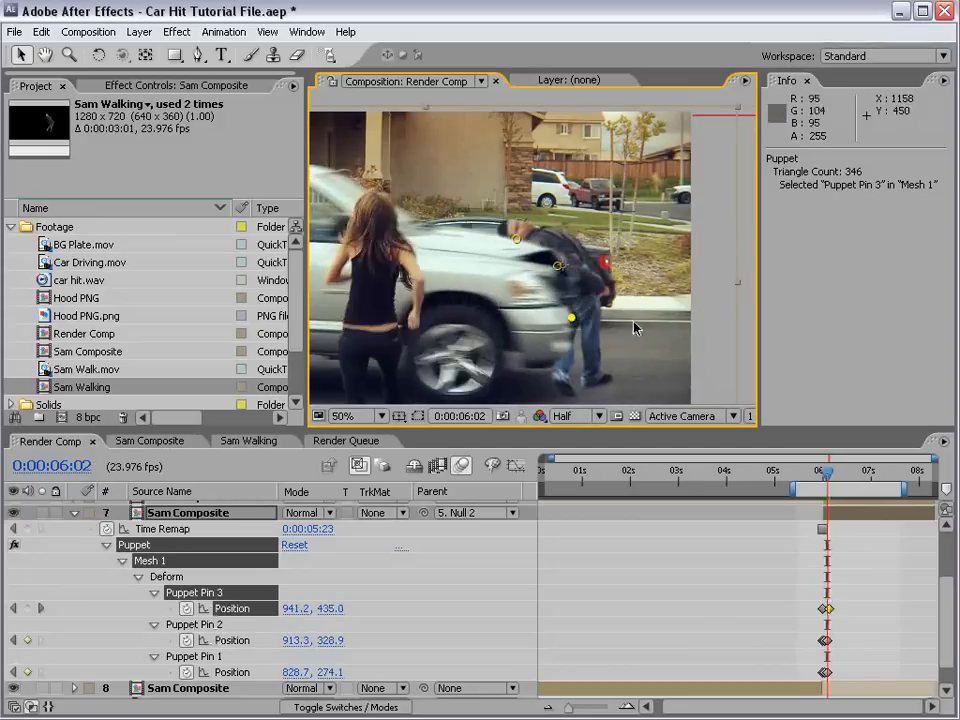
key("Page_Up")
key("Page_Down")
key("Page_Down")
key("Page_Up")
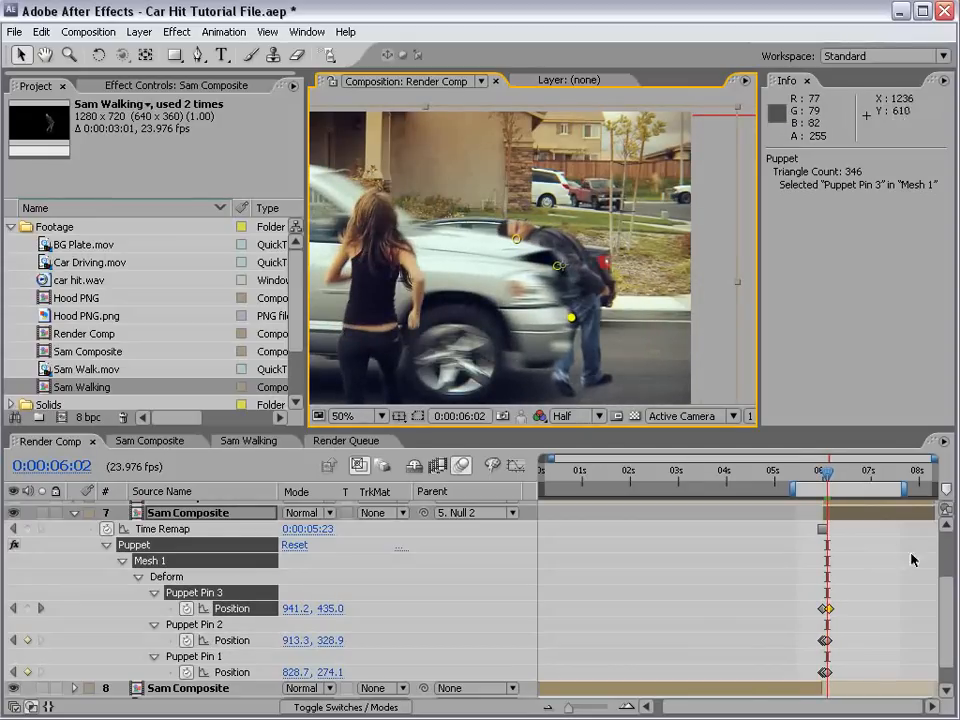
Enable motion blur on the frozen Sam Composite layer that carries the Puppet effect and save the project
scroll(458, 528, "up", 1)
key("F4")
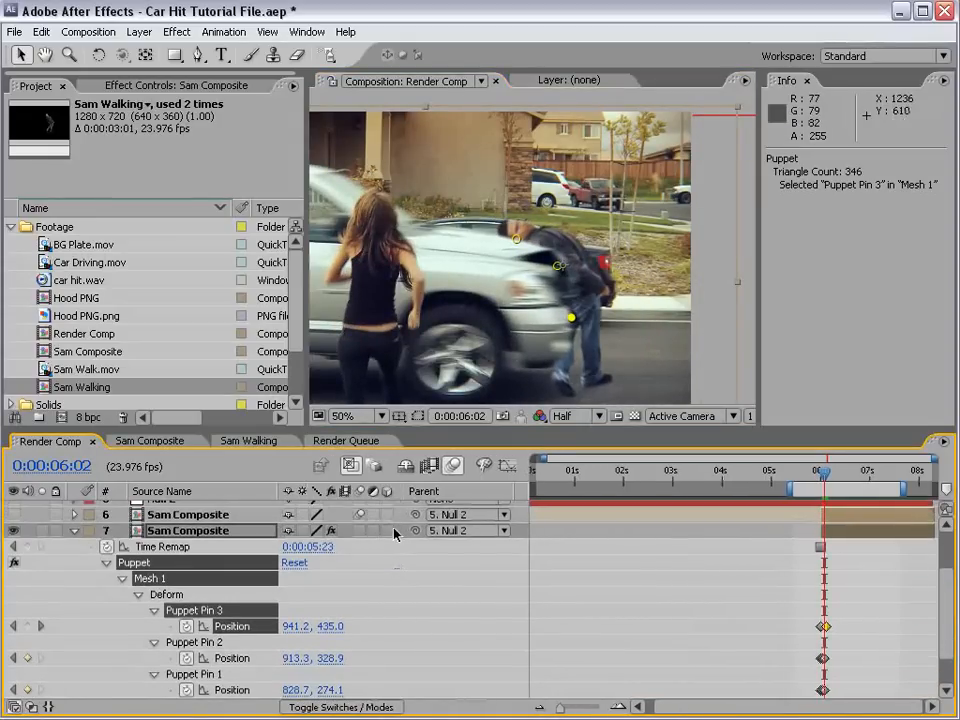
left_click(360, 530)
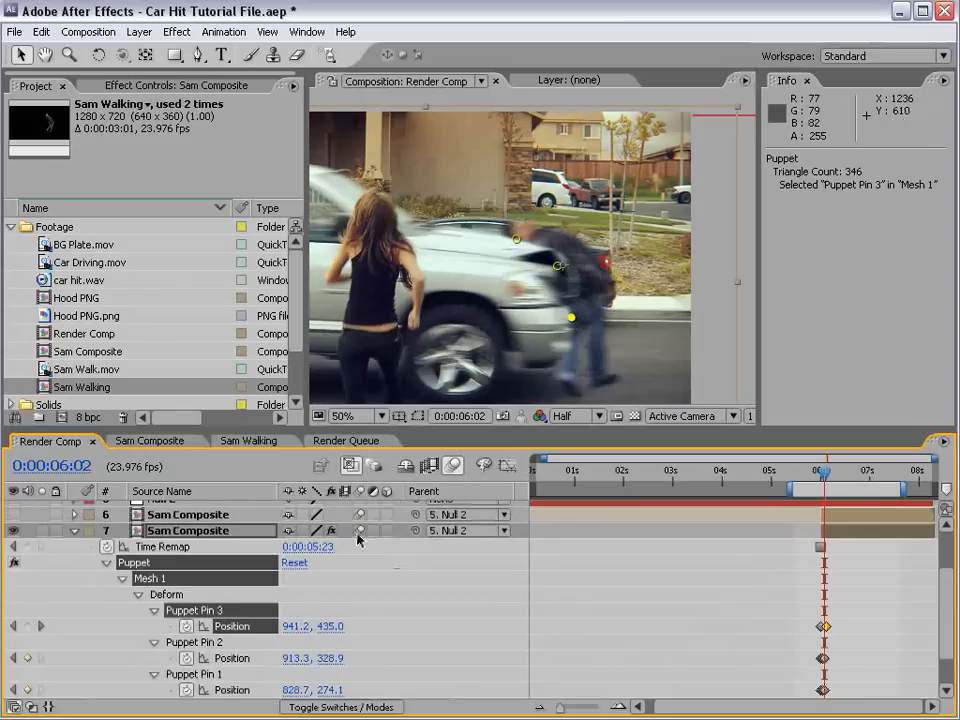
key("ctrl+s")
Scrub through the impact around 0:00:06:00 and RAM preview the hit at 25% and 50% magnification
left_click(820, 478)
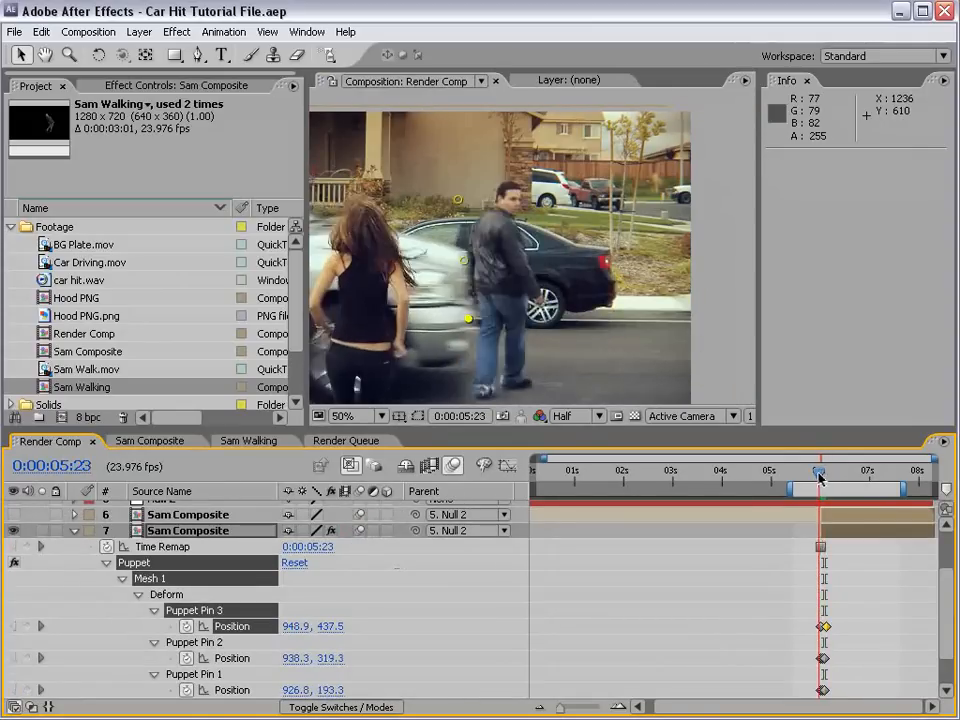
left_click_drag(819, 478, 822, 478)
key("space")
scroll(559, 264, "down", 2)
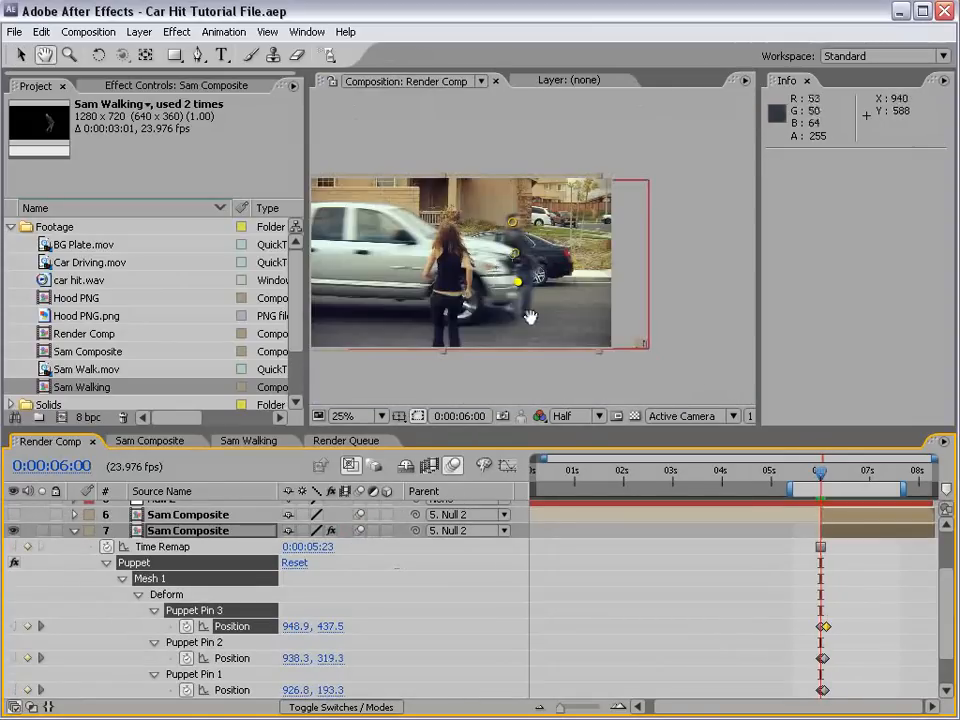
left_click_drag(530, 317, 566, 317)
key("KP_0")
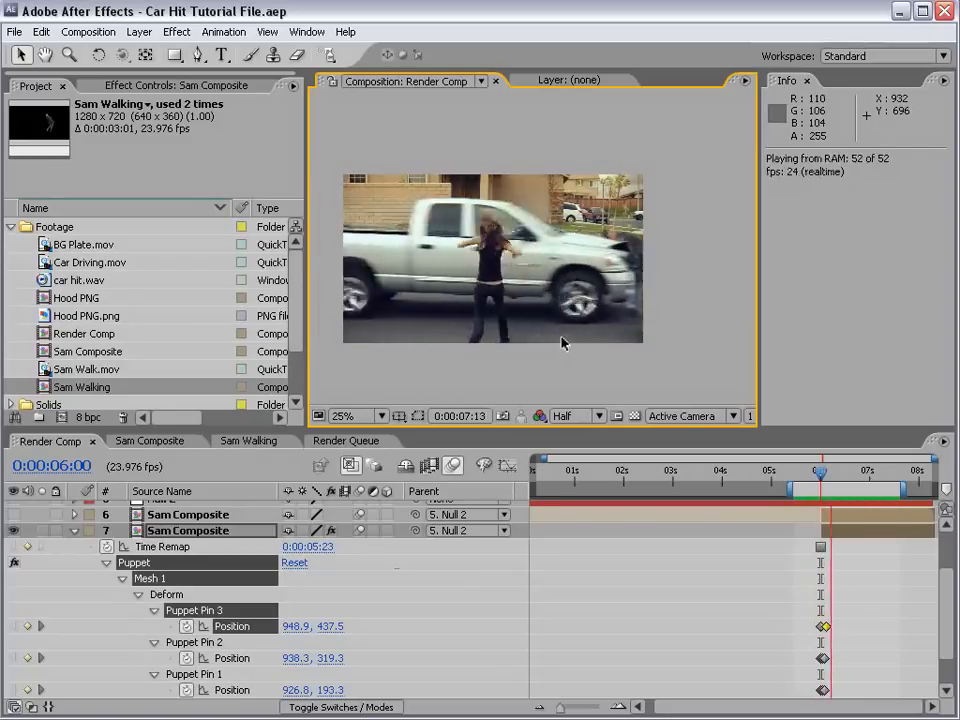
scroll(561, 343, "up", 2)
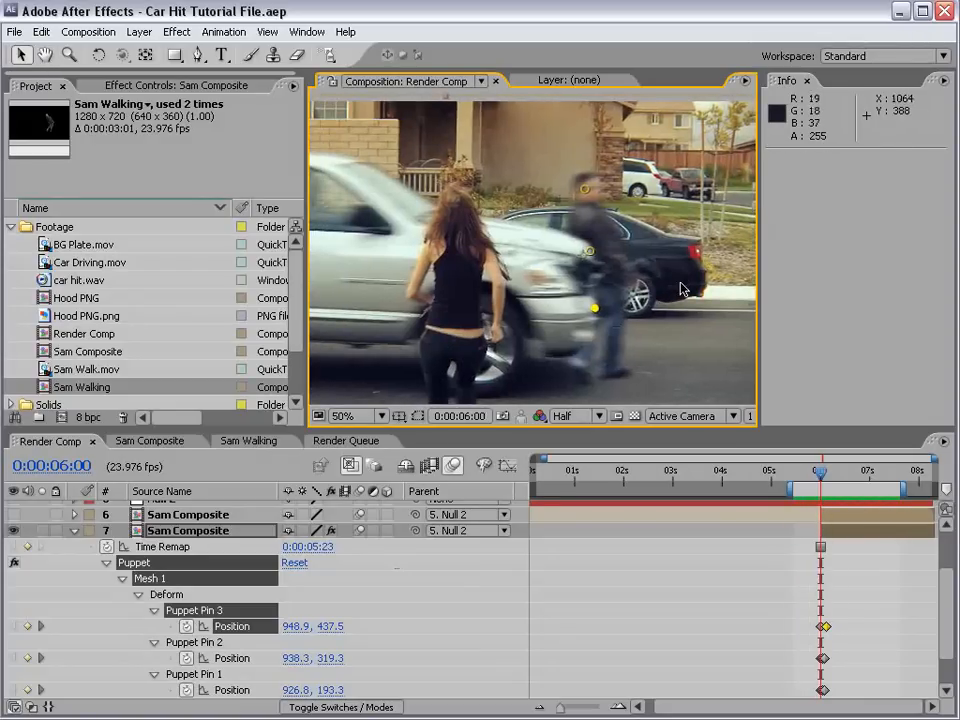
key("KP_0")
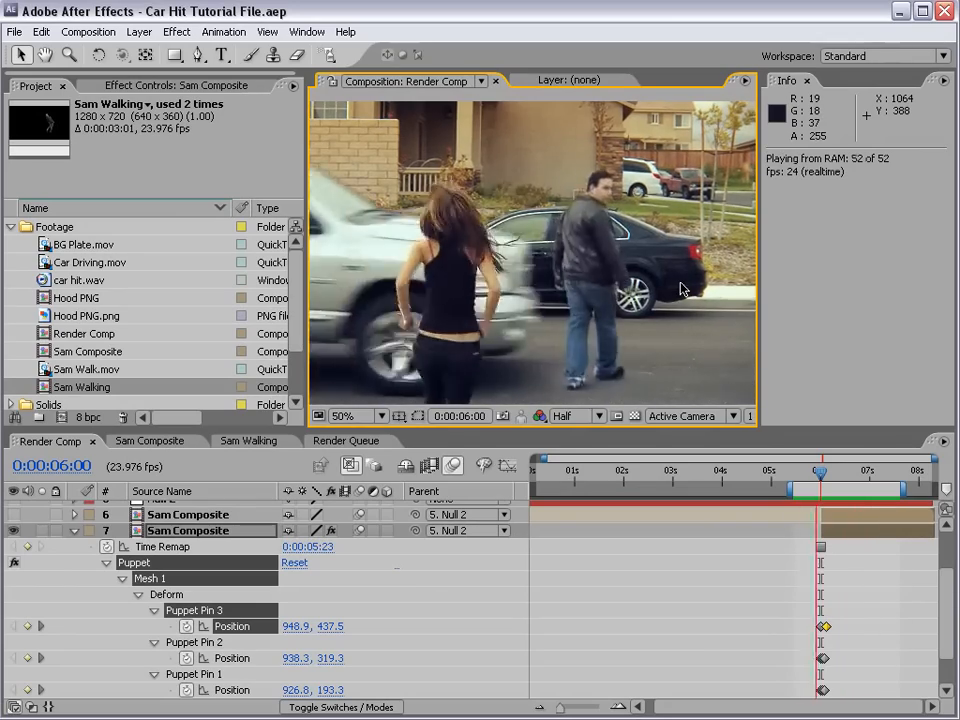
left_click(770, 587)
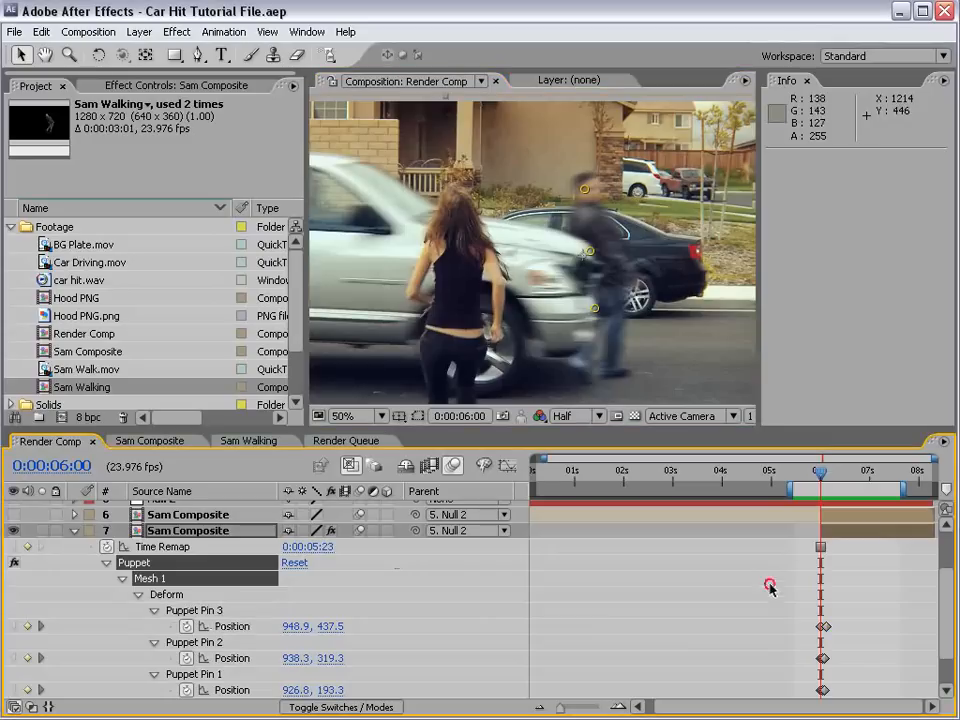
mouse_move(823, 473)
left_mouse_down()
mouse_move(832, 473)
mouse_move(823, 475)
left_mouse_up()
Play the shot from 0:00:05:12 in a maximized composition view at 50% magnification and full resolution
left_click(709, 571)
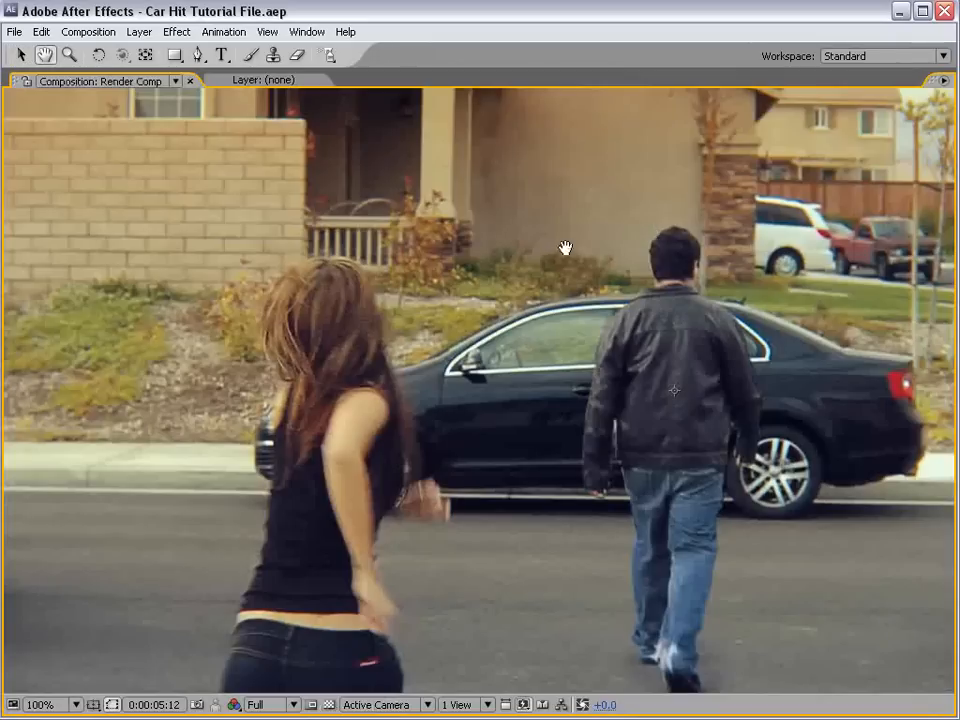
key("comma")
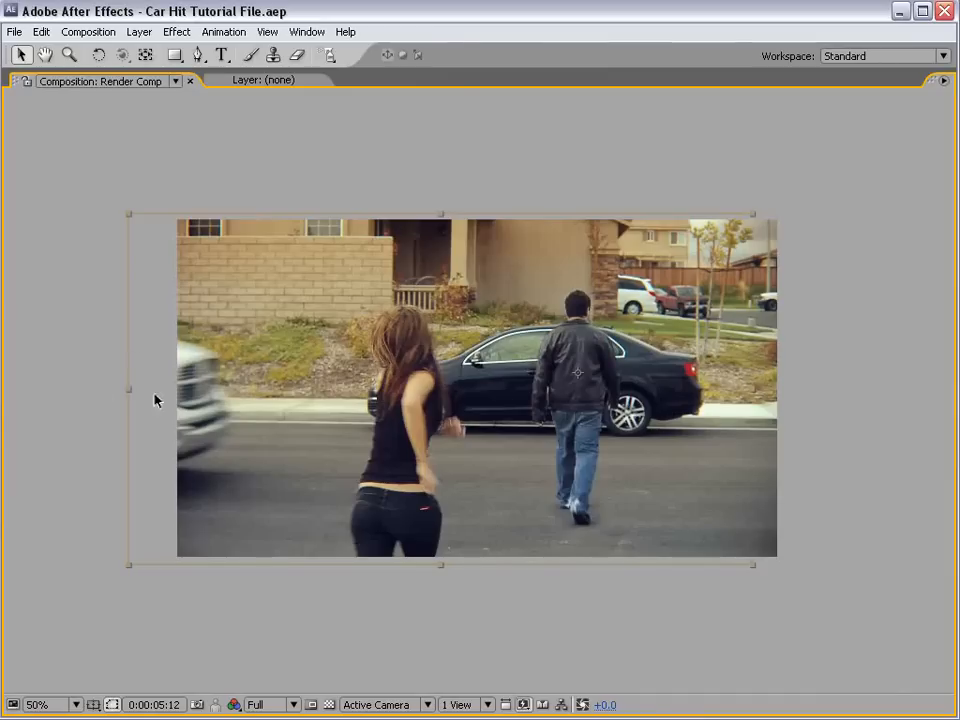
key("space")
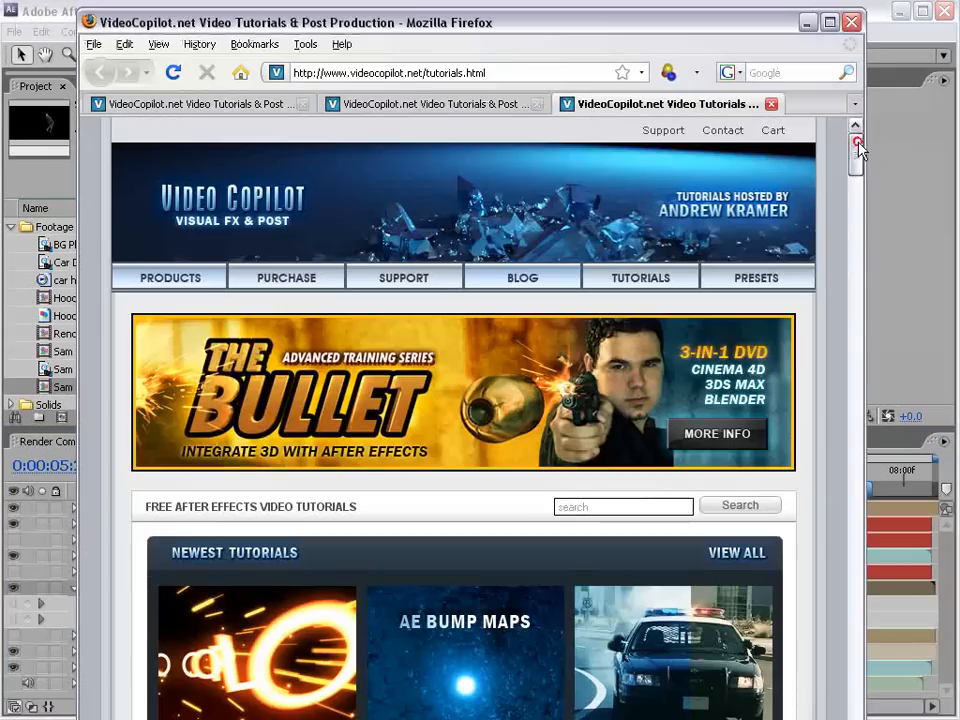
In Firefox, look through the VideoCopilot.net tutorials page and the upper part of its products page
left_click_drag(857, 137, 855, 228)
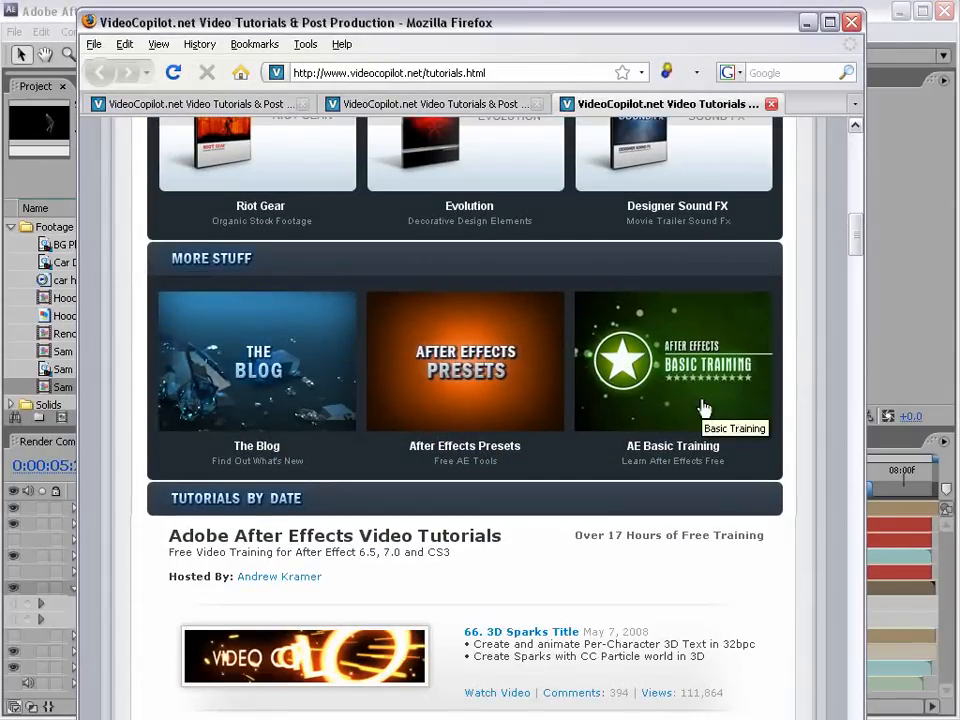
left_click(227, 106)
scroll(600, 420, "down", 5)
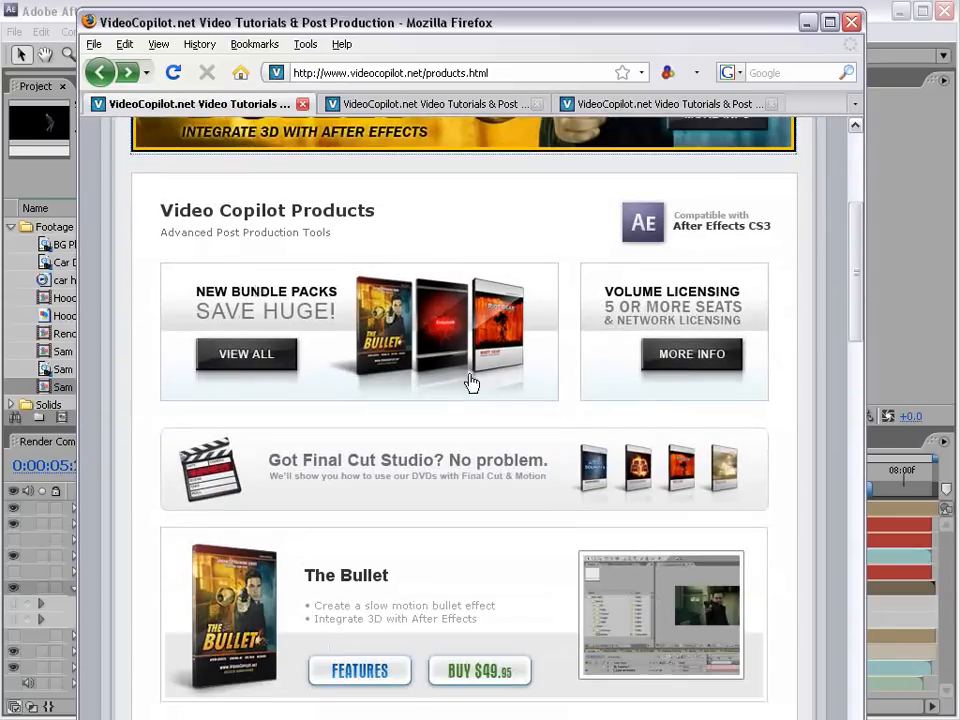
scroll(580, 412, "down", 1)
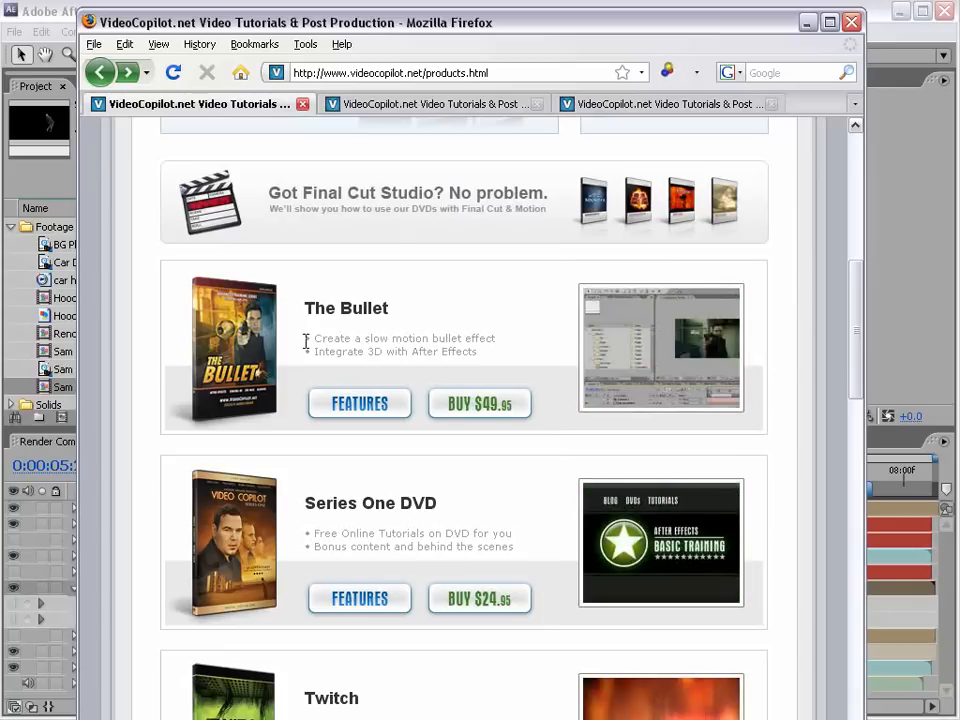
View The Bullet product page, look through the other products listed, and return to the After Effects project
left_click(392, 103)
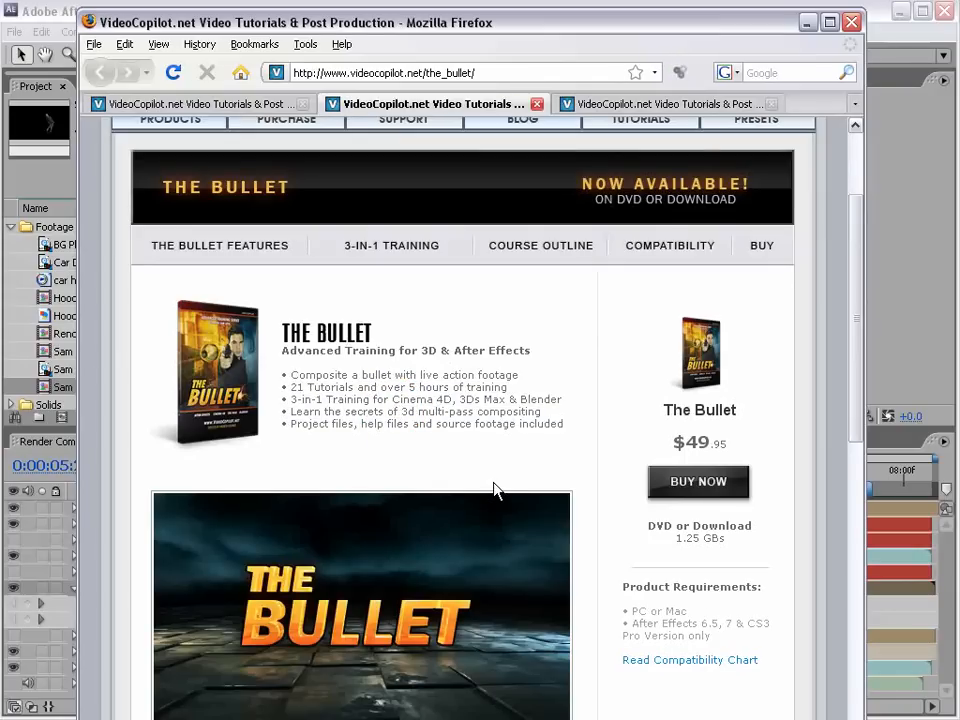
left_click(212, 104)
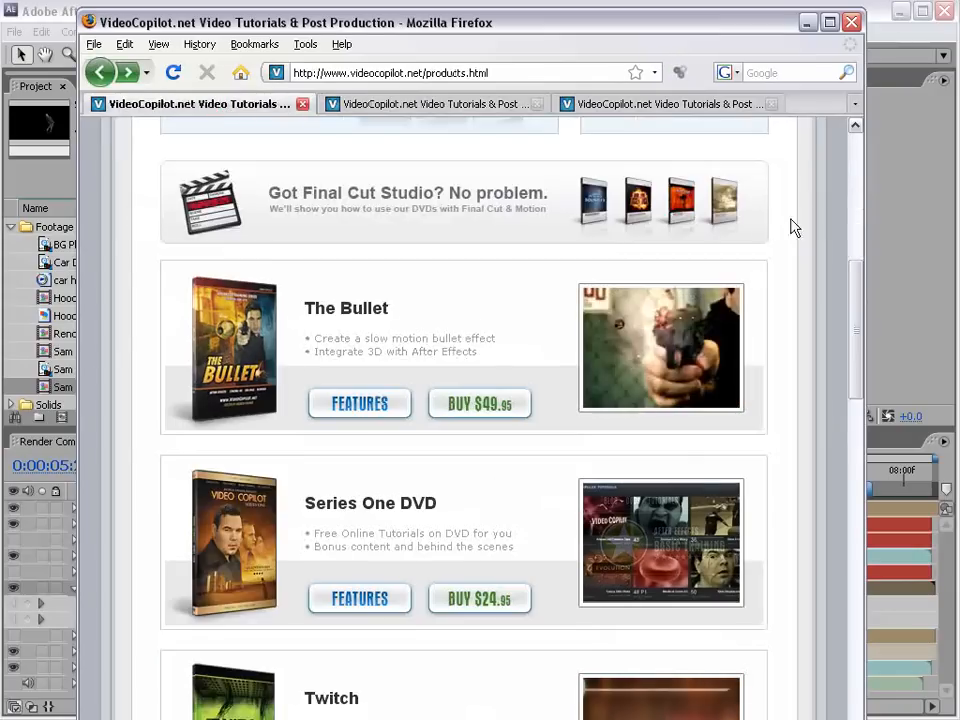
left_click_drag(858, 281, 858, 368)
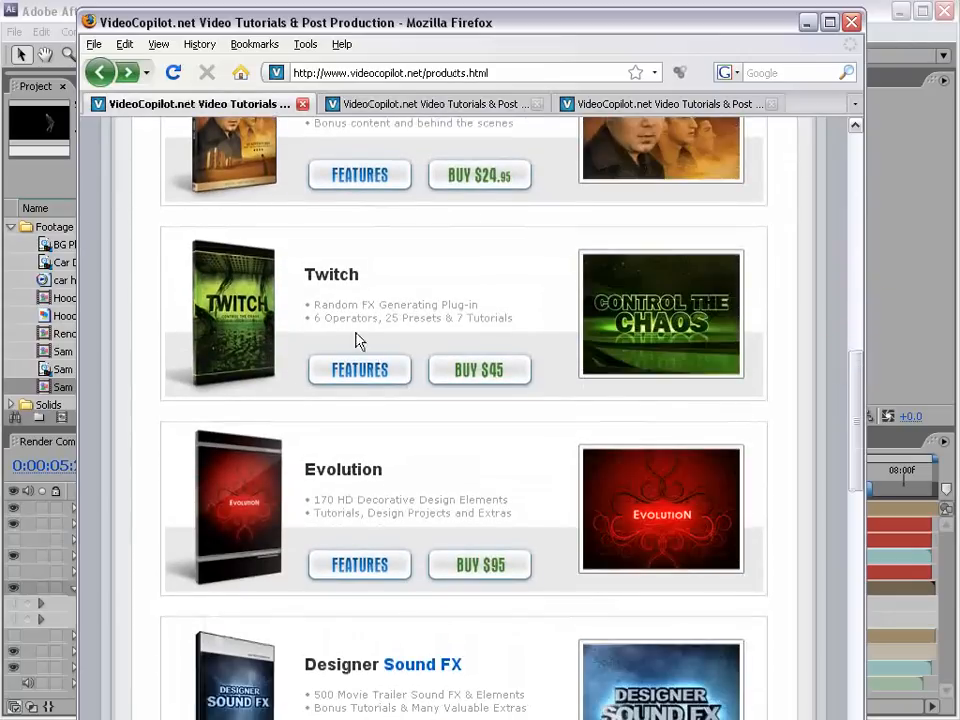
scroll(378, 550, "down", 2)
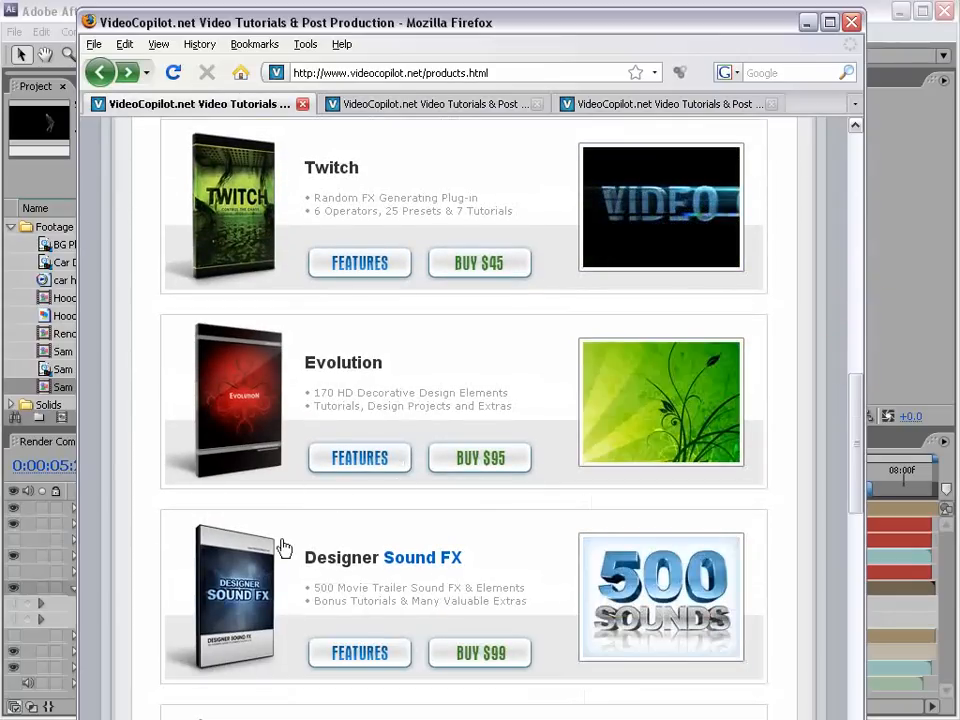
left_click_drag(856, 478, 856, 230)
left_click(58, 10)
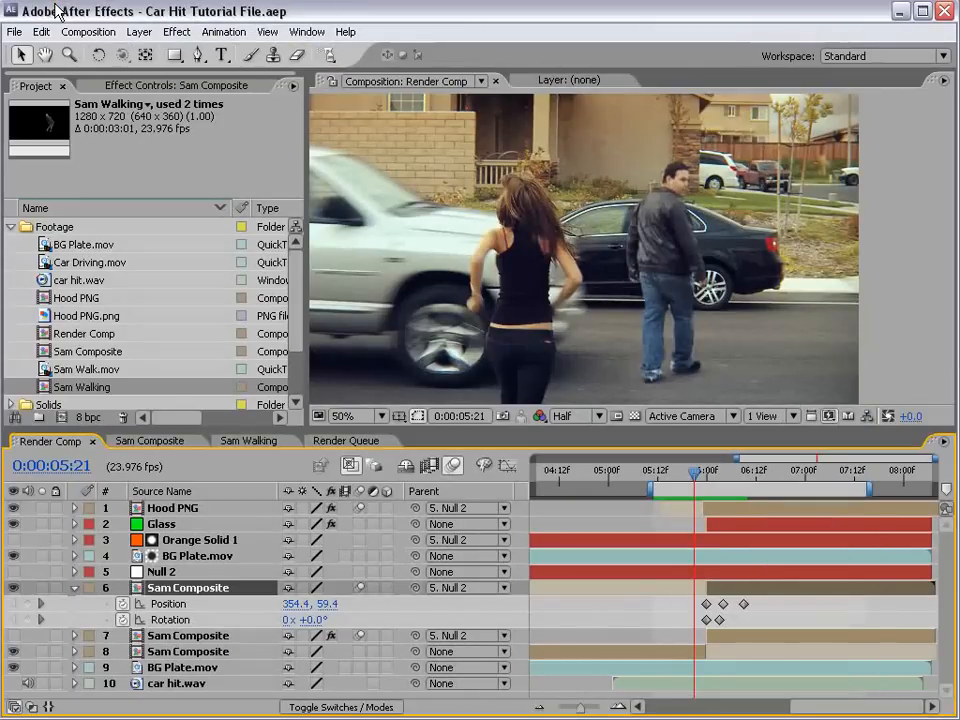